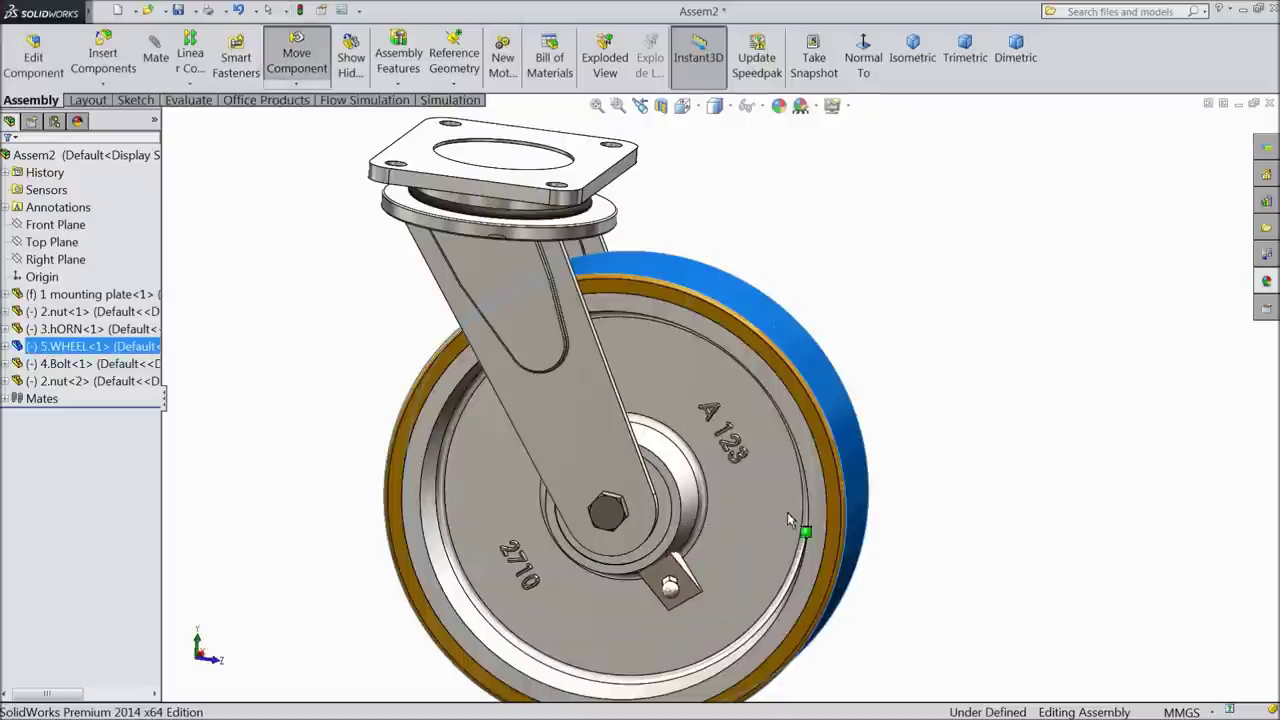
Step: Rotate the wheel and swing the horn in the caster assembly to check how they move
left_click_drag(838, 323, 819, 450)
left_click_drag(365, 440, 586, 429)
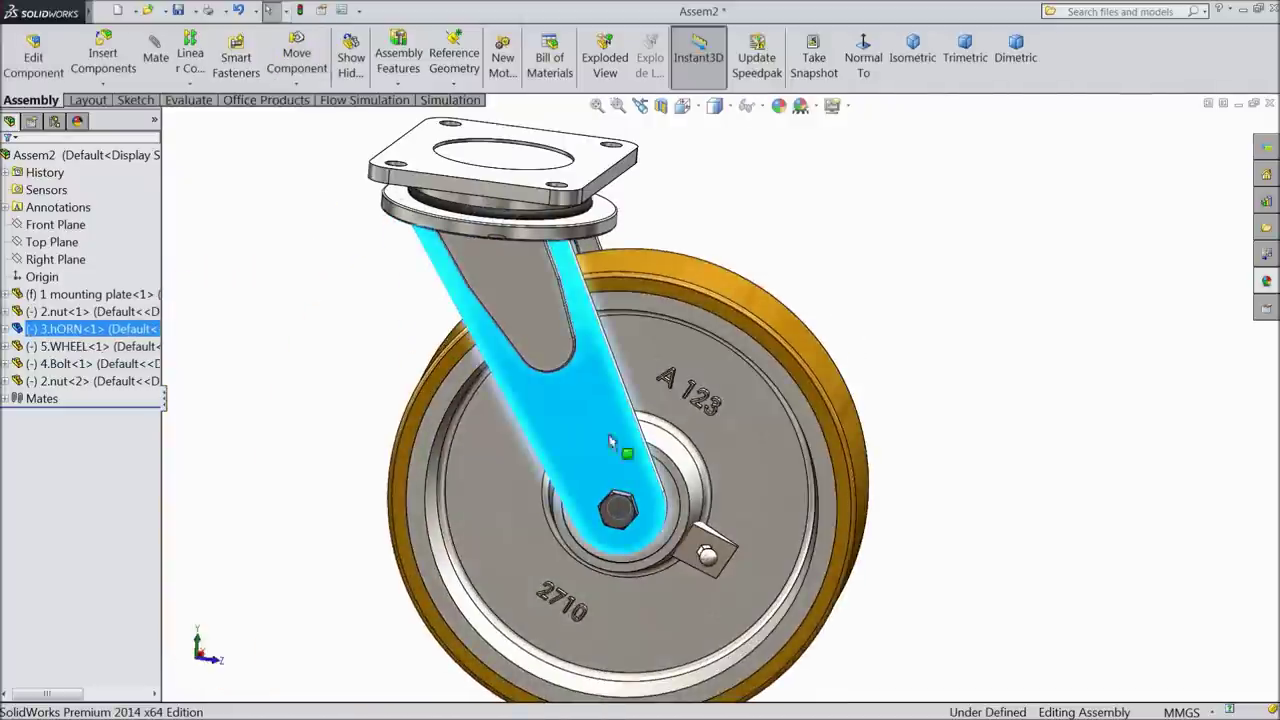
left_click(541, 185)
mouse_move(757, 226)
middle_mouse_down()
mouse_move(808, 68)
mouse_move(815, 82)
mouse_move(600, 140)
mouse_move(594, 110)
mouse_move(681, 158)
mouse_move(730, 210)
mouse_move(594, 491)
mouse_move(746, 120)
mouse_move(697, 269)
mouse_move(723, 189)
mouse_move(730, 230)
mouse_move(700, 186)
mouse_move(694, 280)
mouse_move(765, 242)
mouse_move(737, 257)
middle_mouse_up()
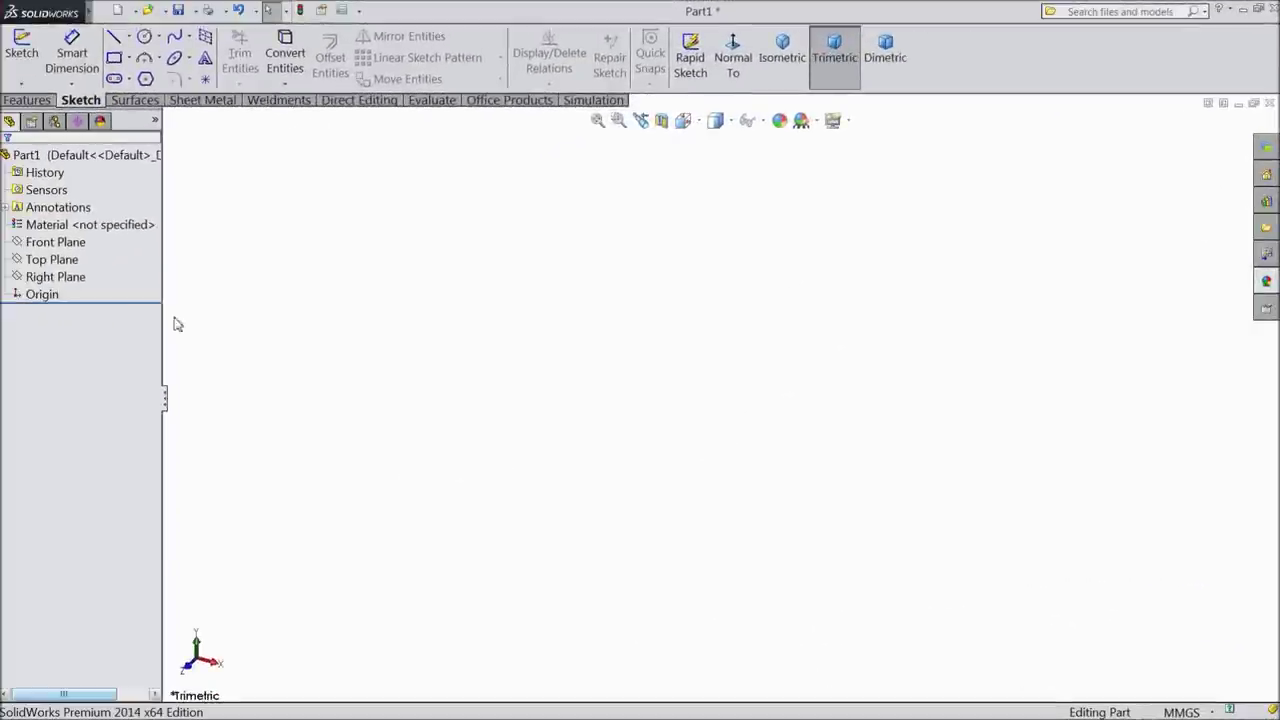
Step: On the Top Plane, sketch a center rectangle about 197 by 127 mm centred on the origin
left_click(72, 259)
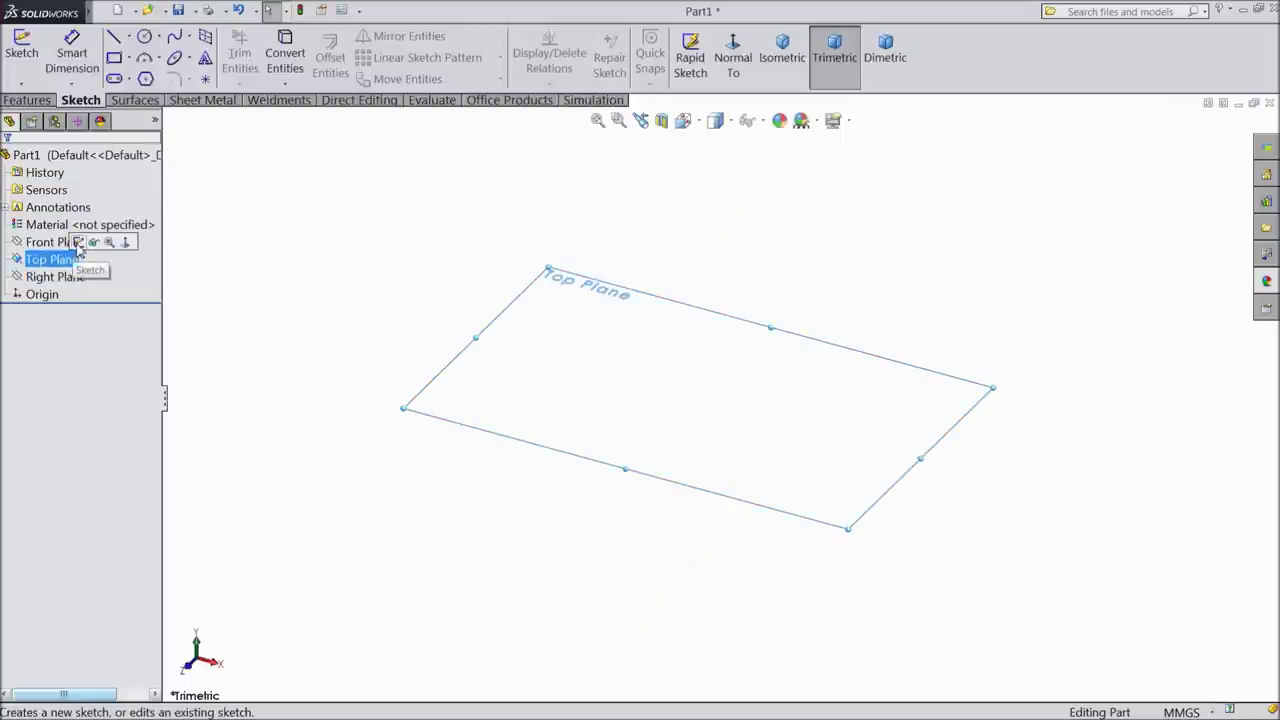
left_click(78, 243)
left_click(128, 58)
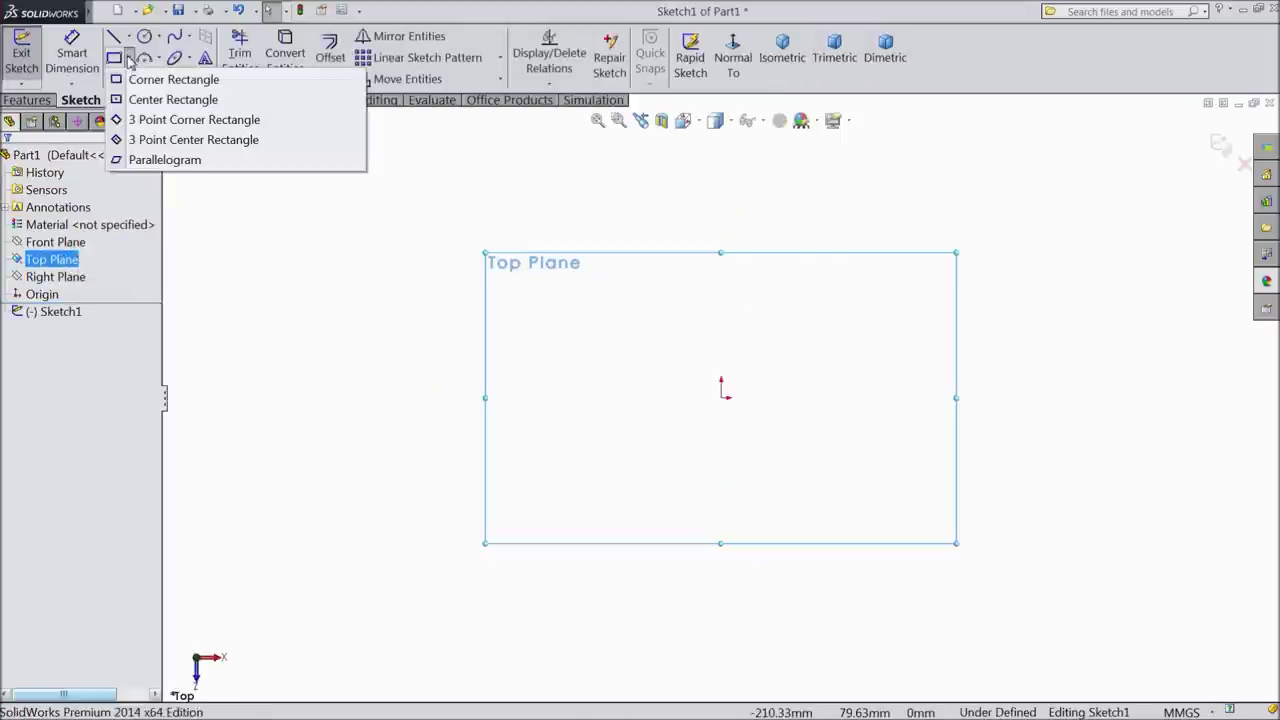
left_click(158, 98)
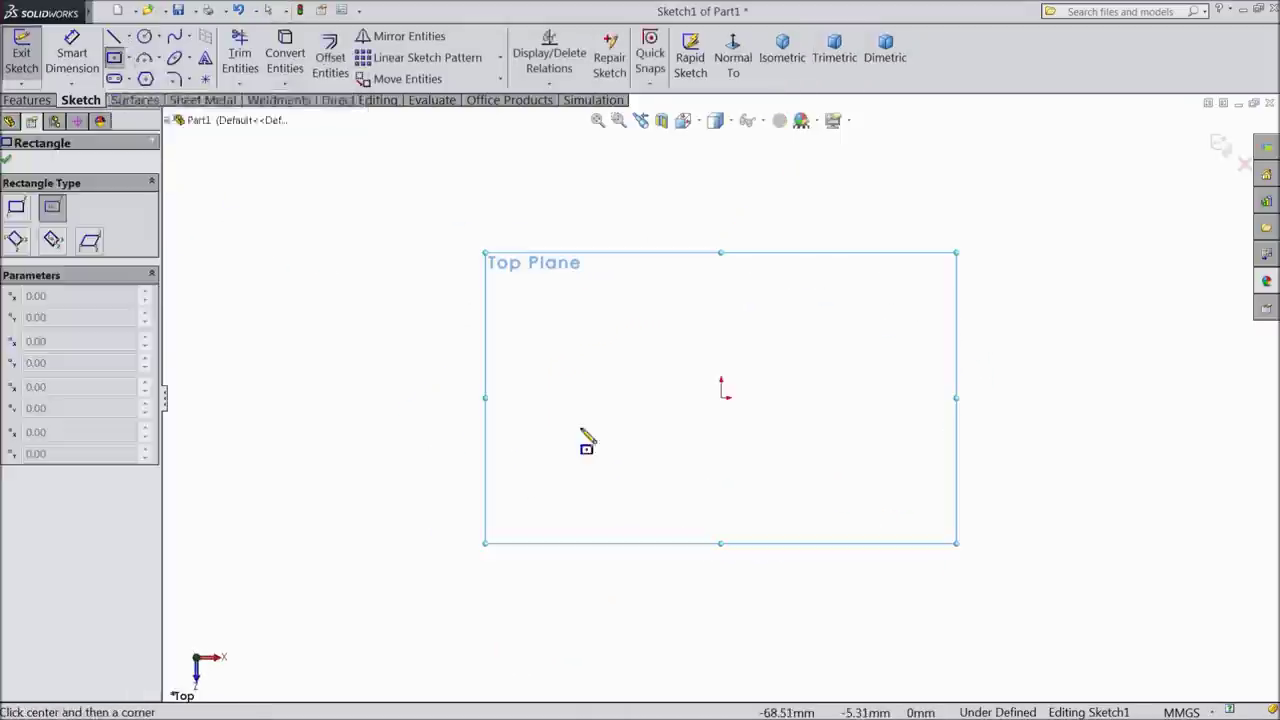
left_click(721, 395)
left_click(469, 238)
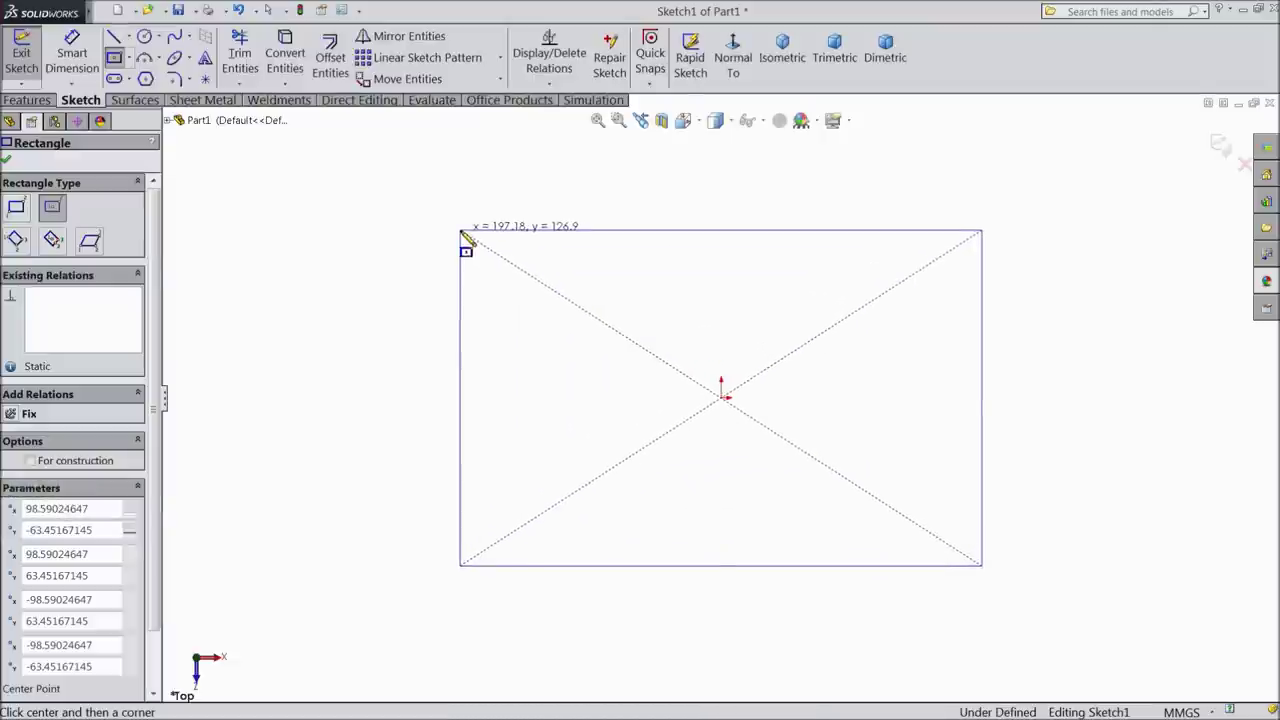
Step: Dimension the rectangle to 175 mm wide and 140 mm high
key("d")
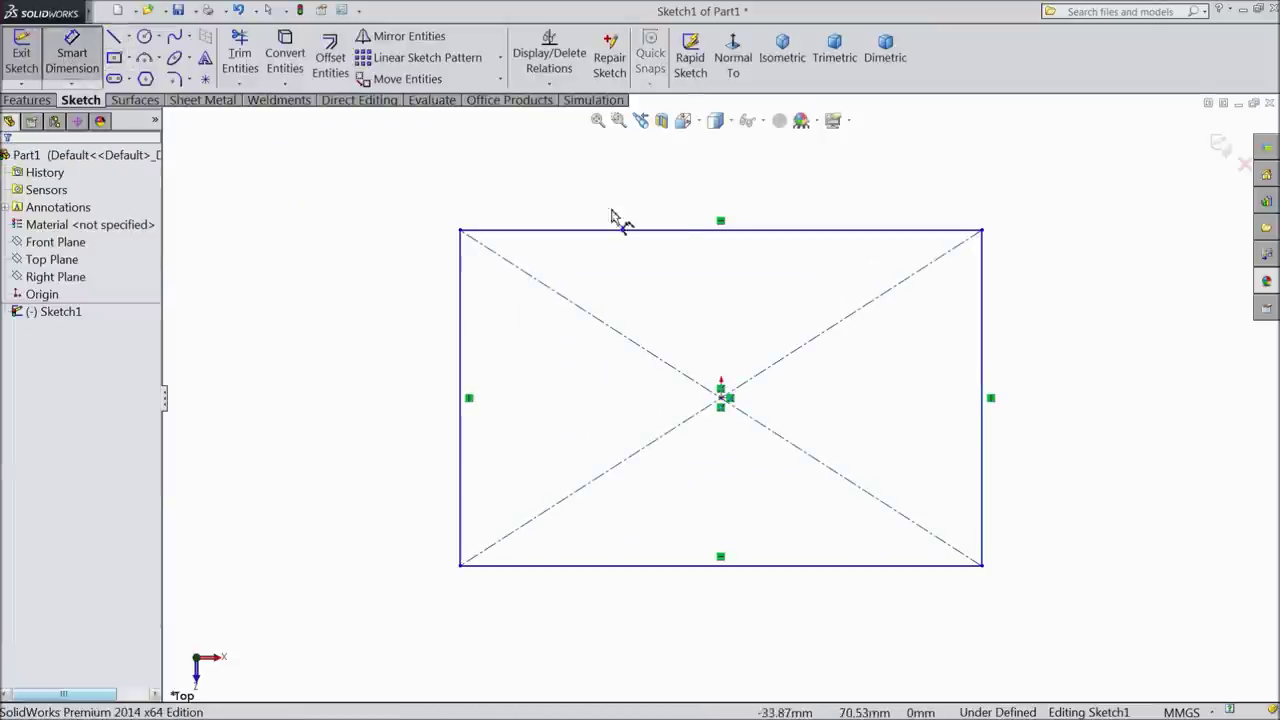
left_click(718, 232)
left_click(705, 180)
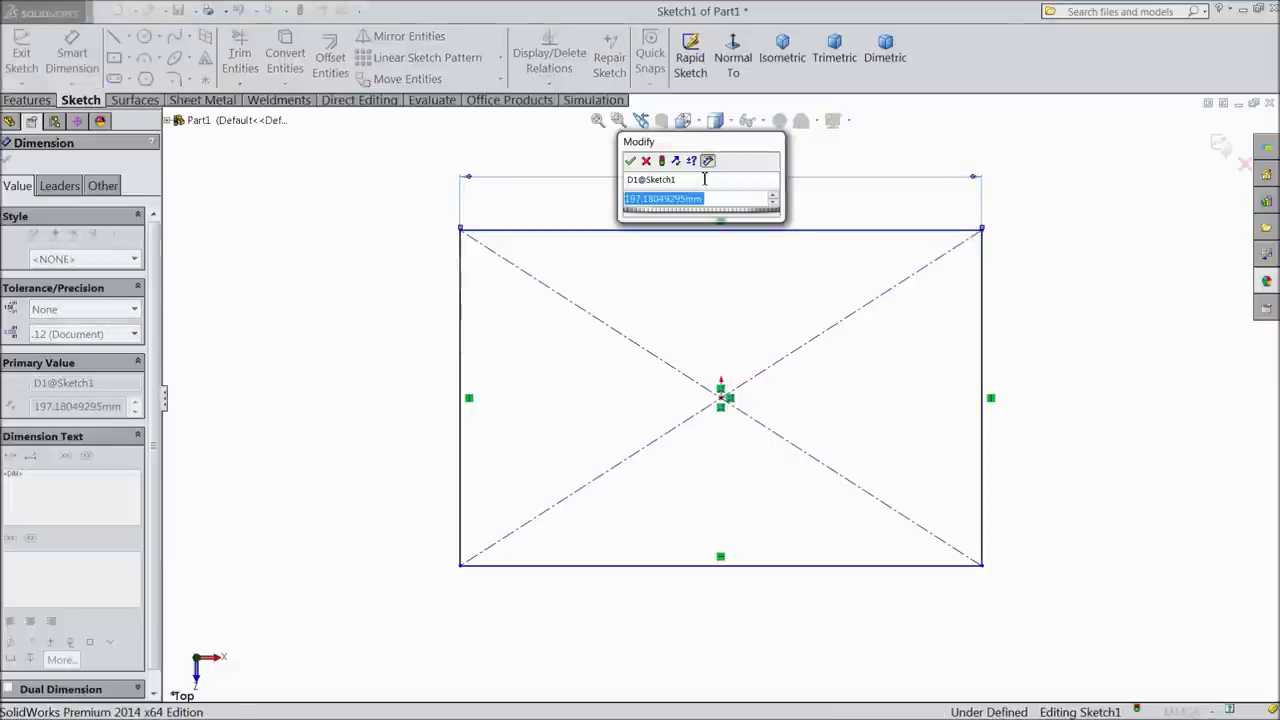
type("175")
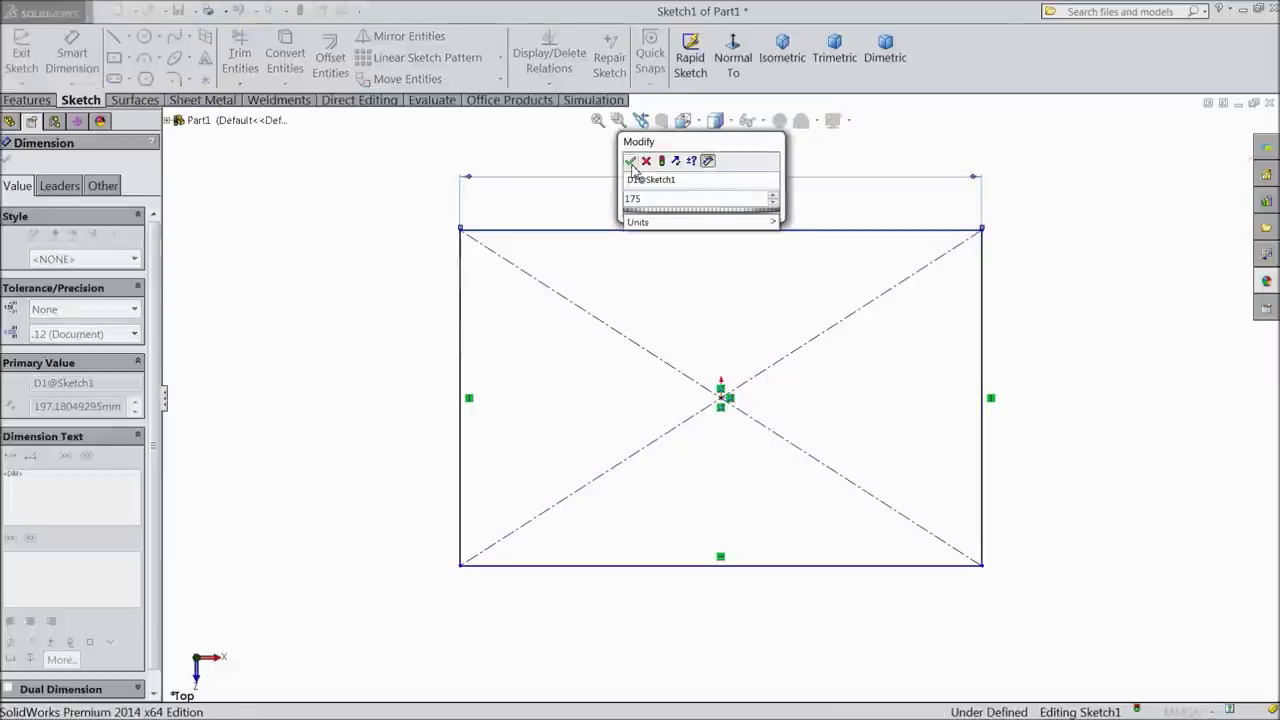
left_click(631, 163)
left_click(470, 405)
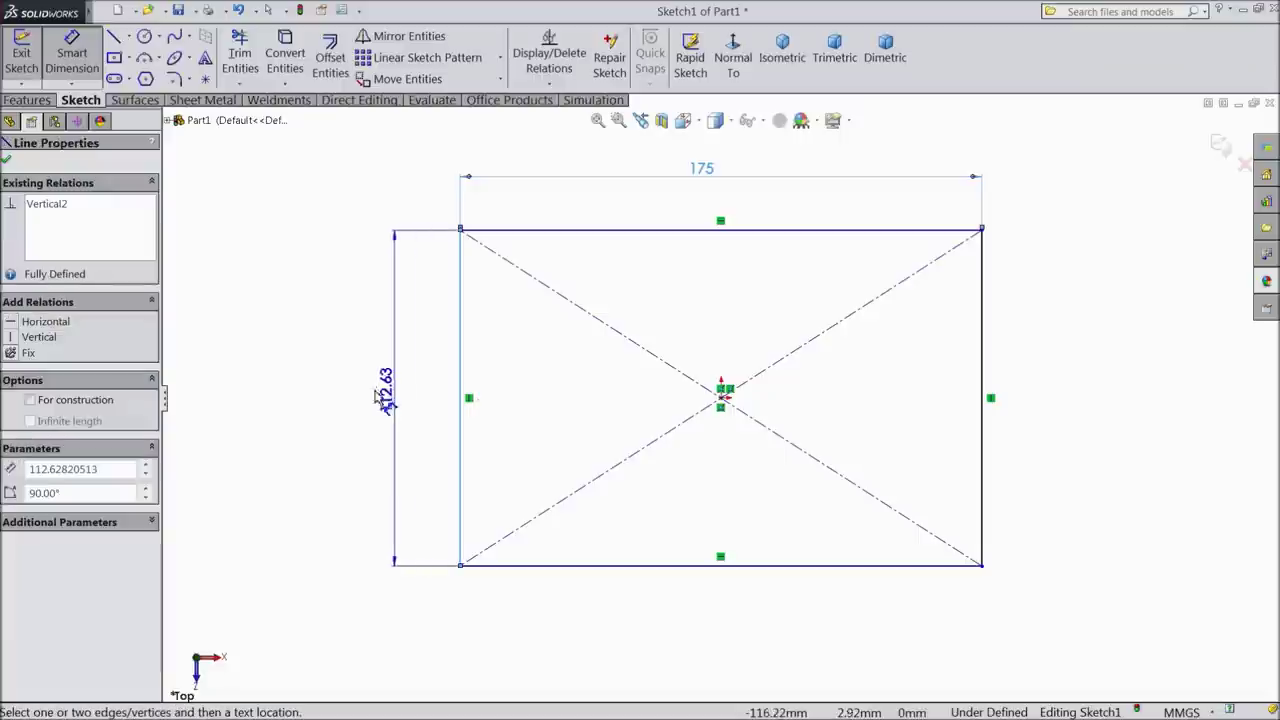
left_click(369, 390)
type("140")
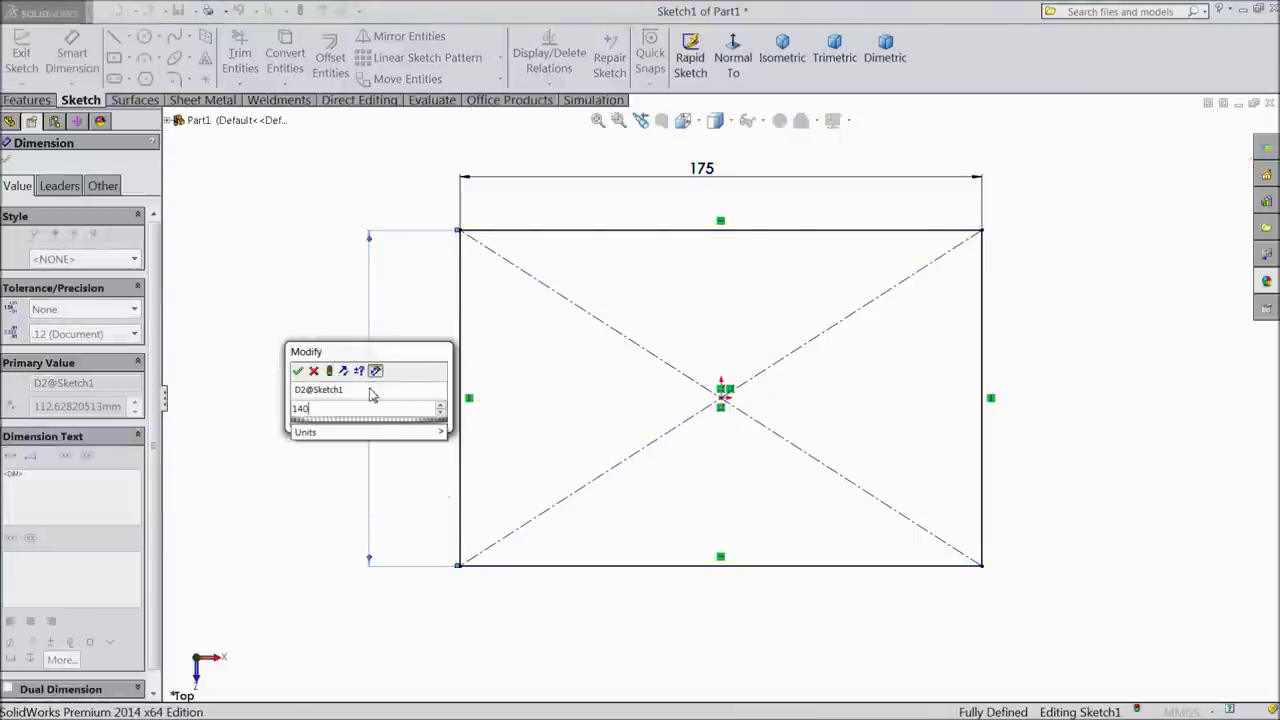
left_click(299, 372)
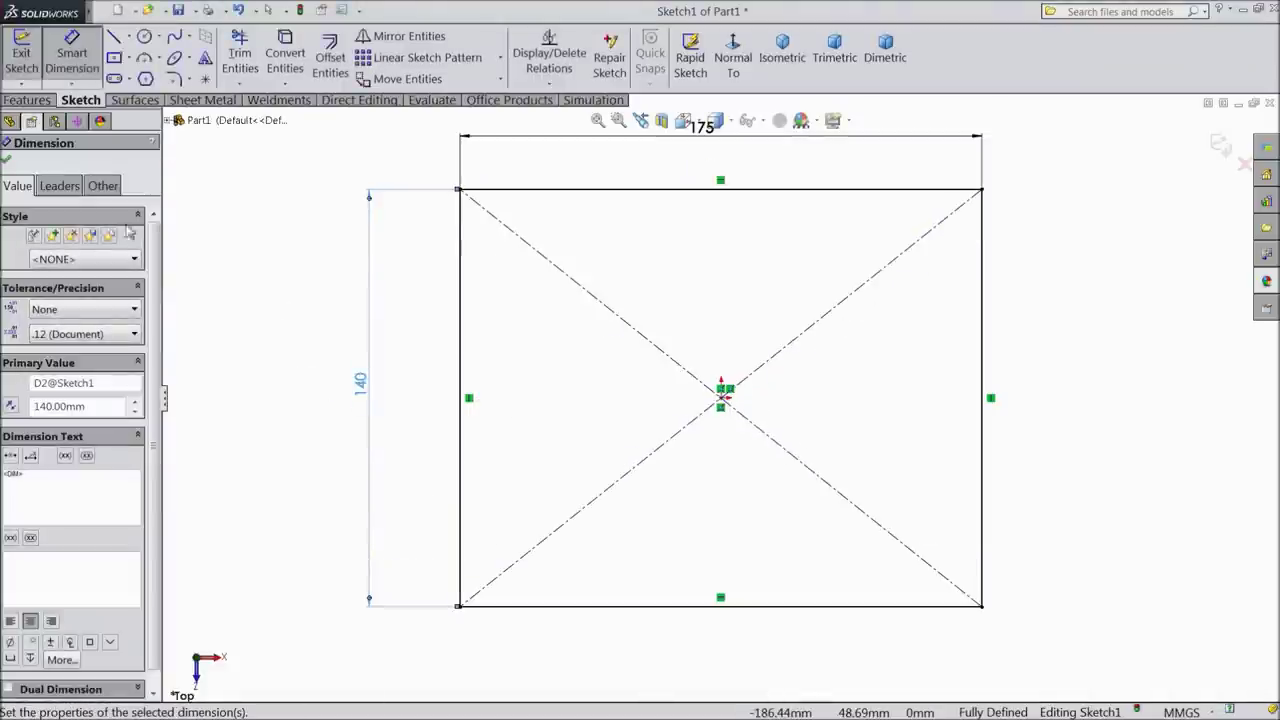
left_click(9, 160)
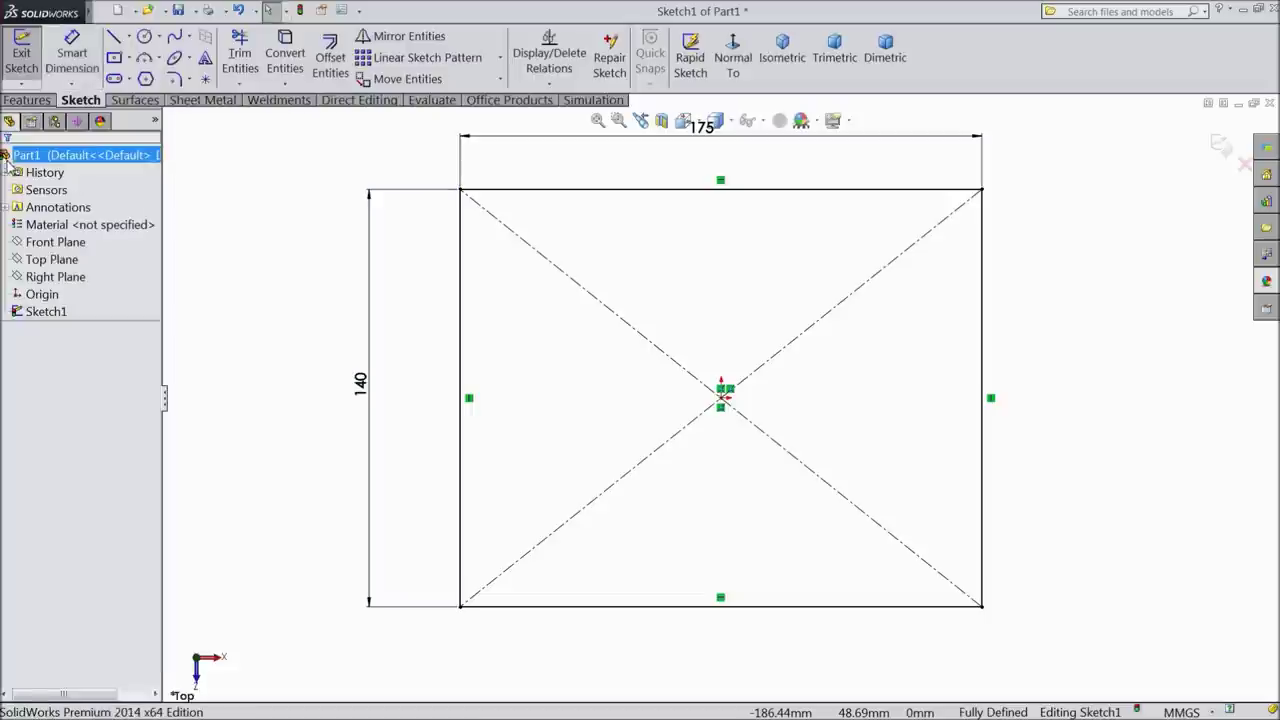
Step: Round all four corners of the rectangle with 17 mm sketch fillets
left_click(180, 83)
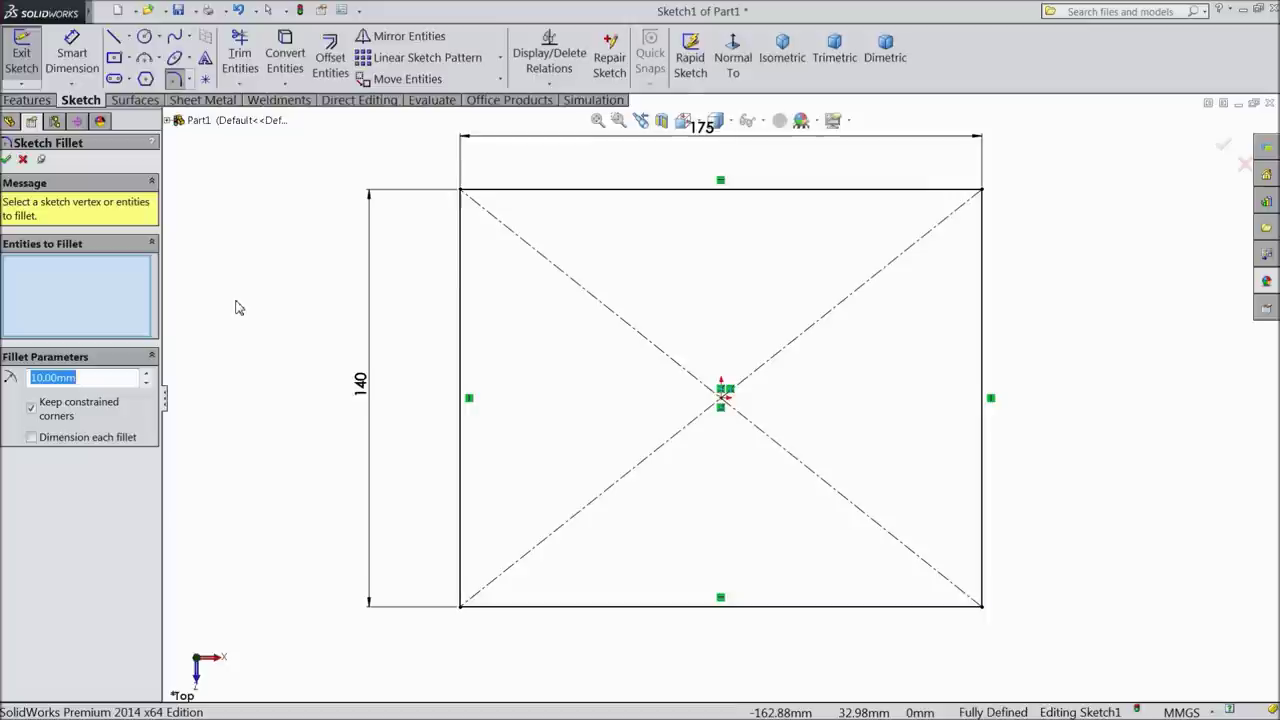
left_click(460, 190)
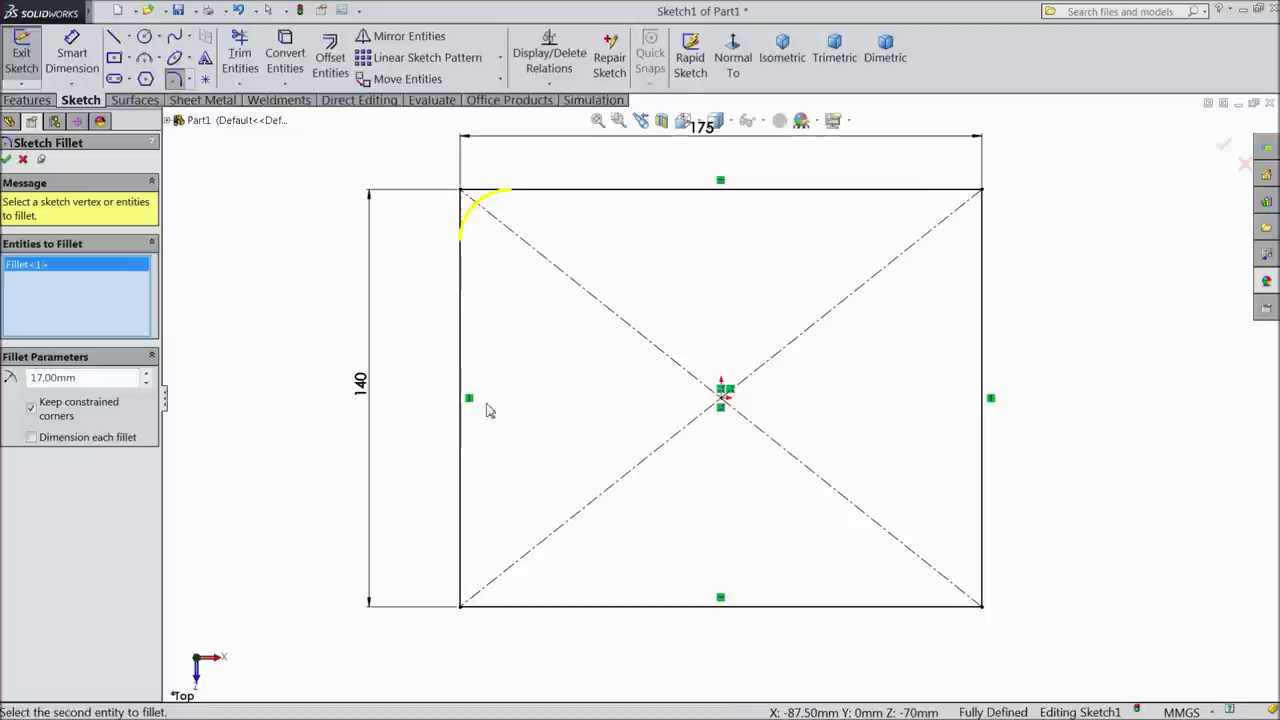
left_click(463, 612)
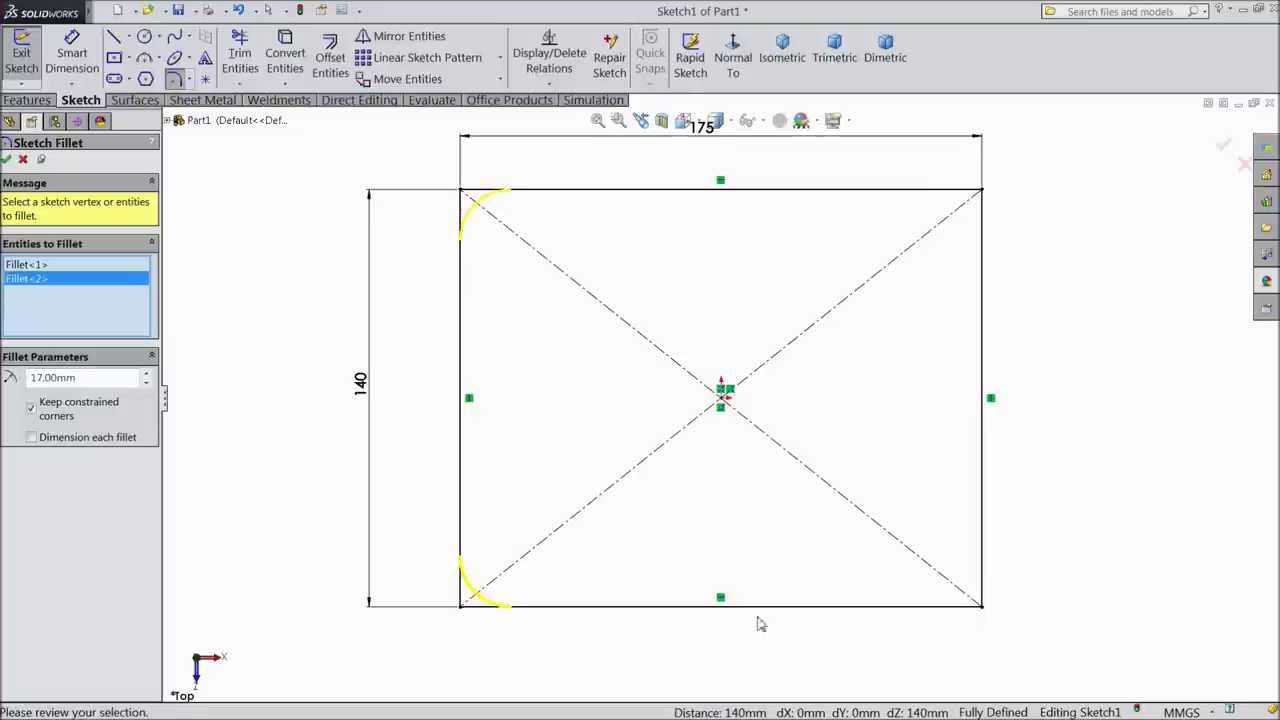
left_click(983, 607)
left_click(983, 191)
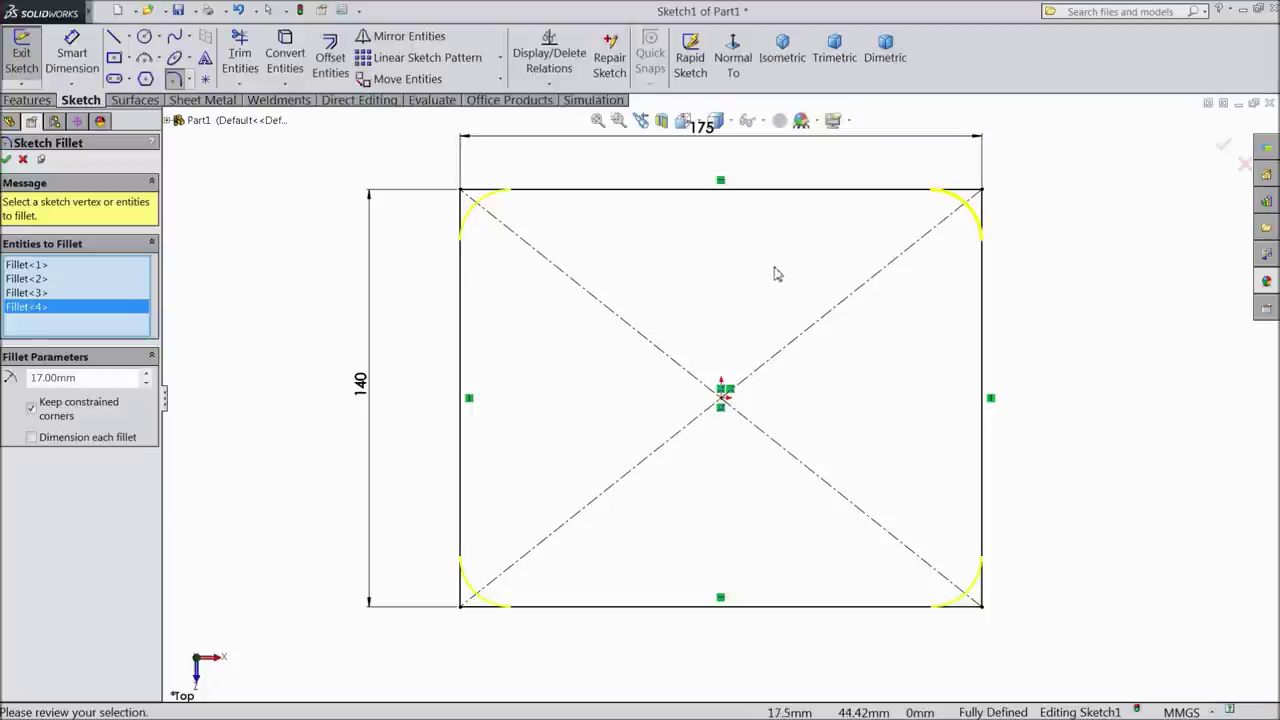
left_click(7, 160)
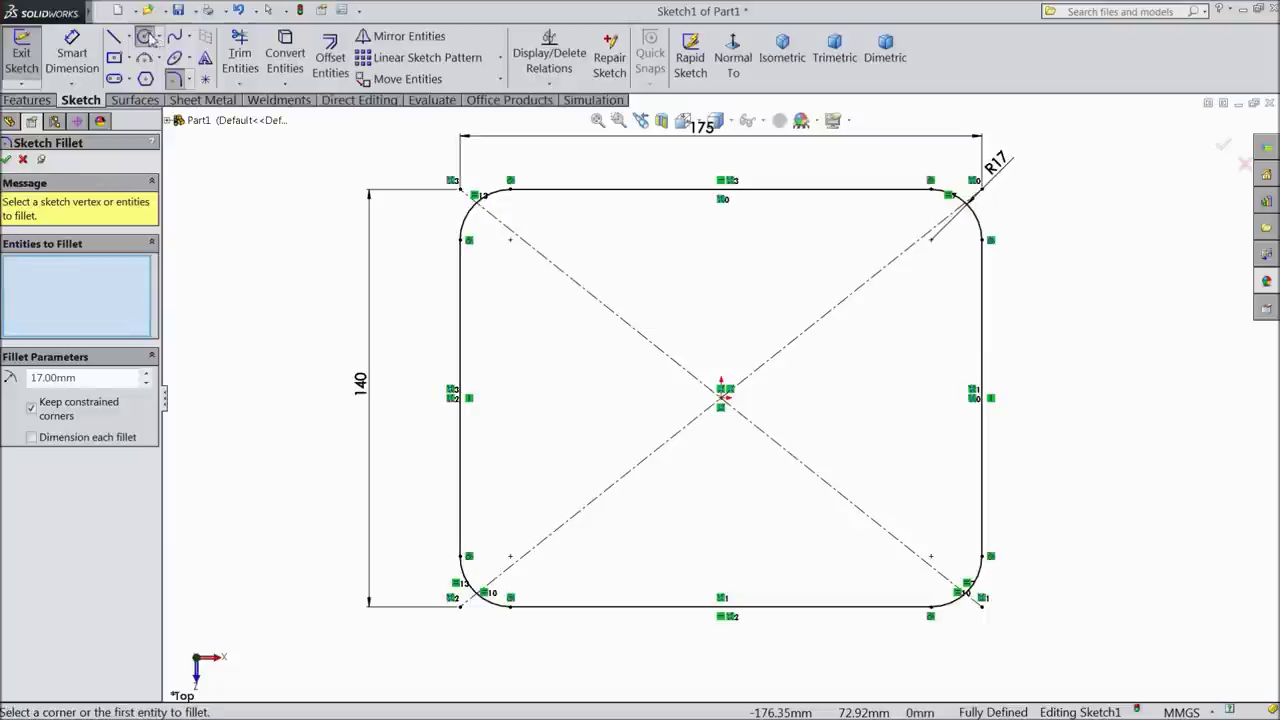
Step: Sketch four circles, about 14 to 19 mm in diameter, centred on the centre points of the corner fillets
left_click(146, 37)
left_click_drag(510, 240, 516, 260)
left_click_drag(931, 241, 933, 269)
left_click_drag(931, 556, 950, 537)
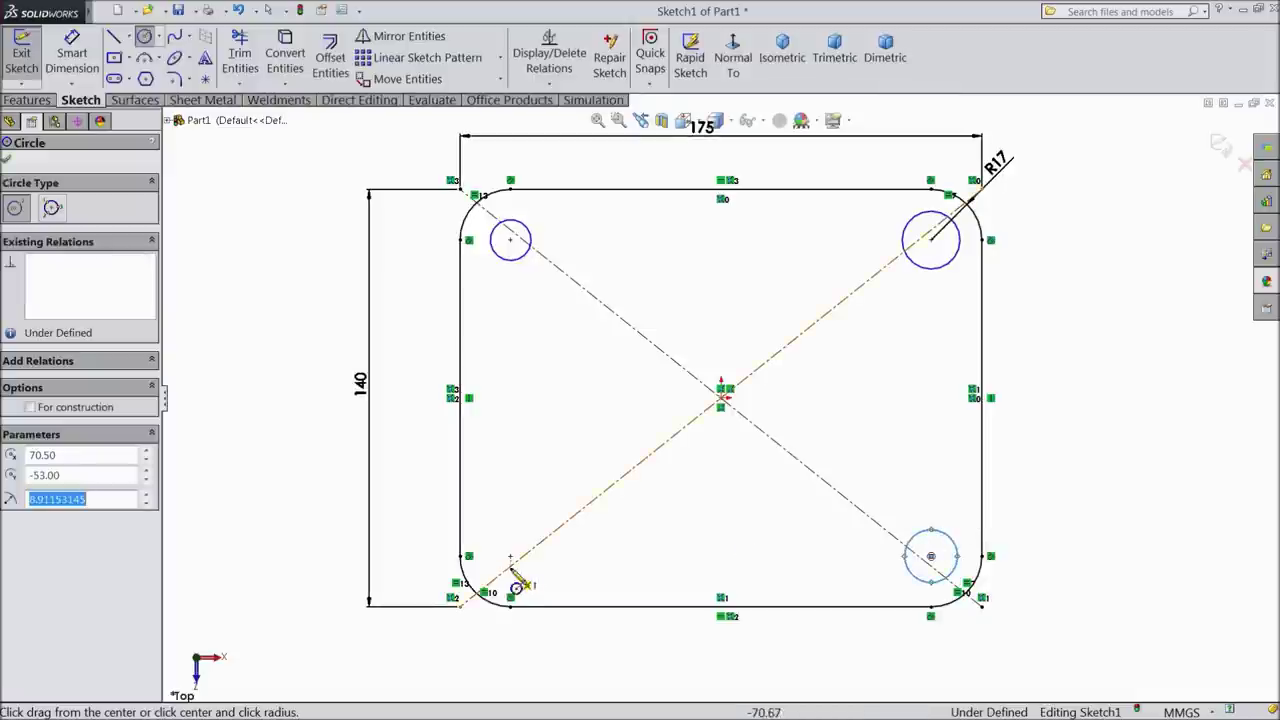
left_click_drag(510, 556, 526, 540)
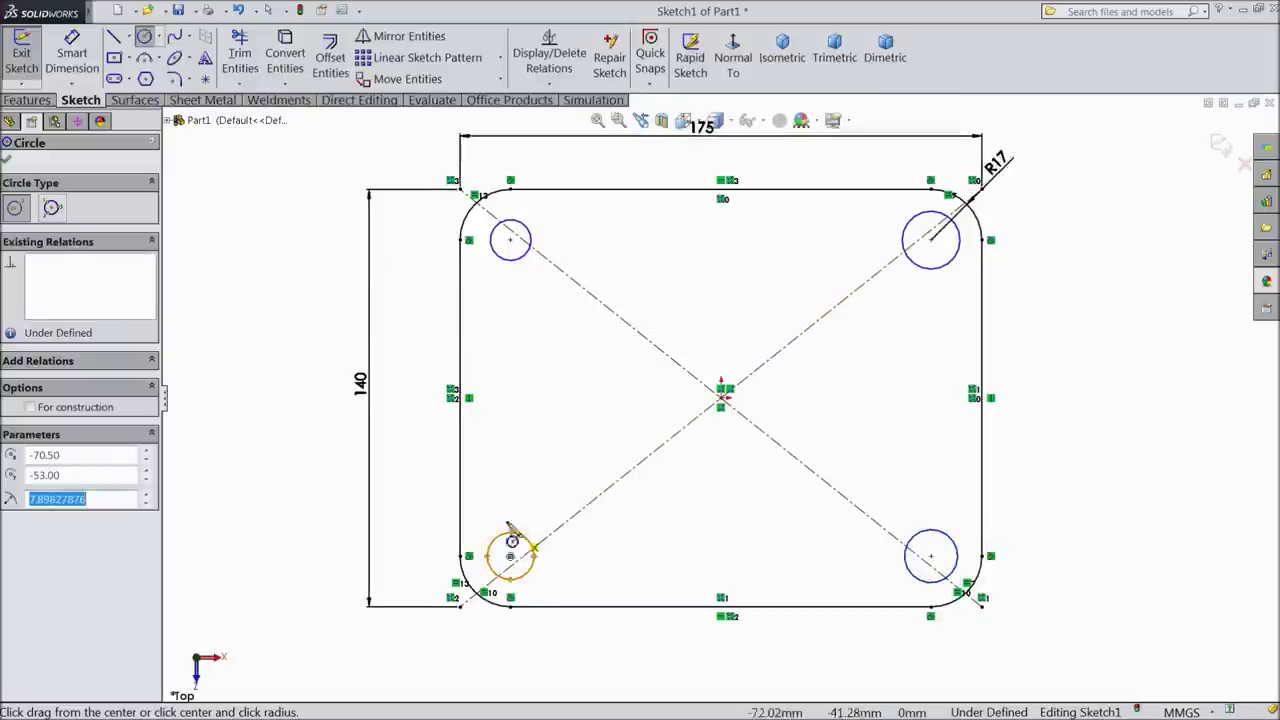
Step: Dimension the upper-left circle to a diameter of 14 mm
left_click(87, 75)
left_click(500, 263)
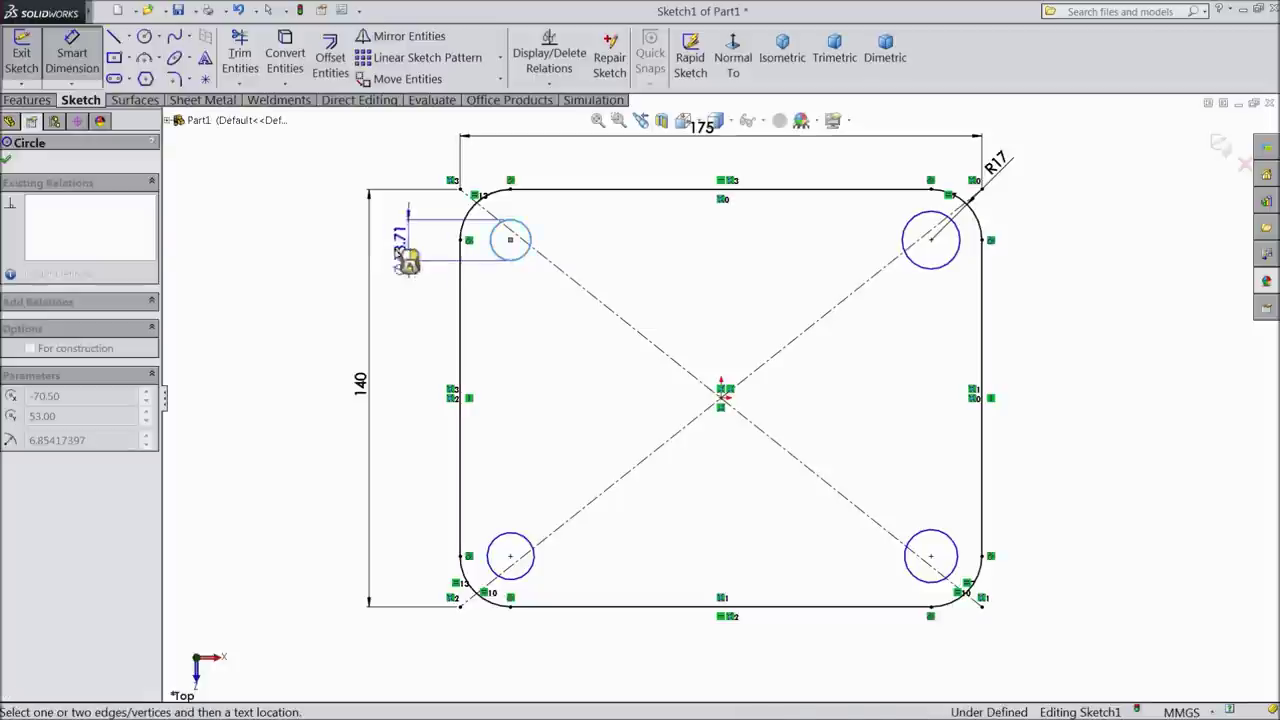
left_click(335, 251)
type("14")
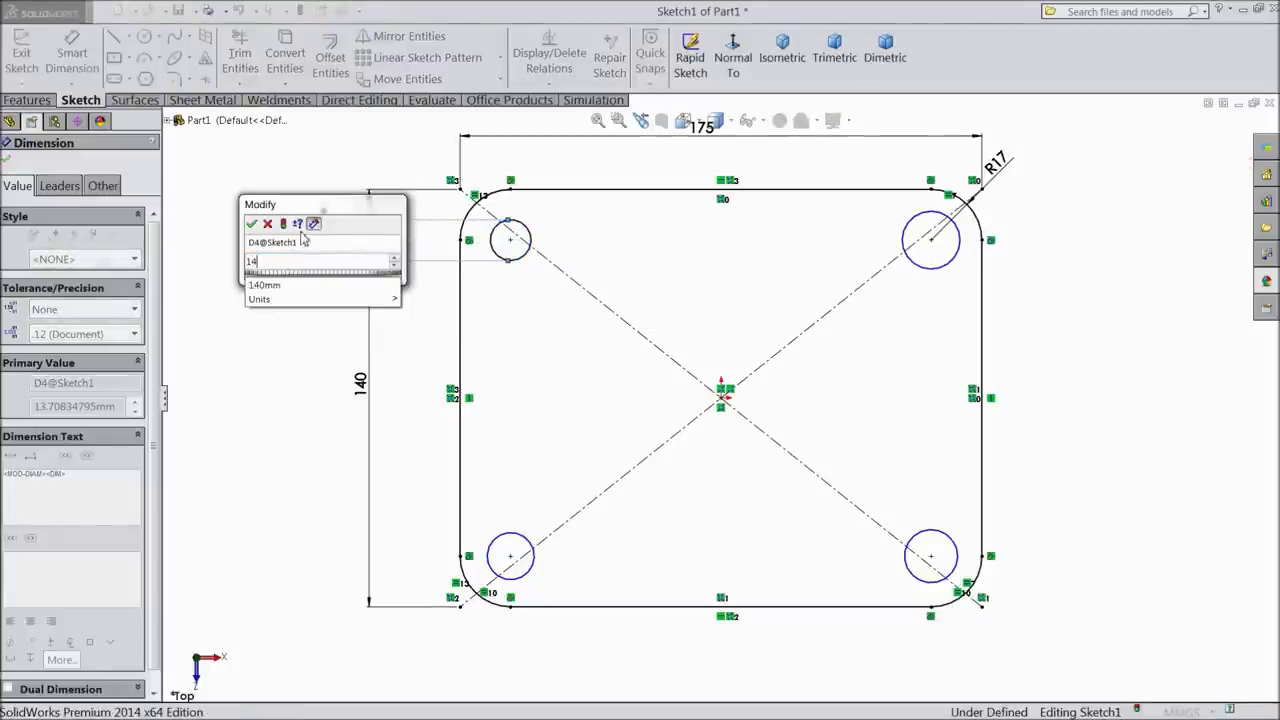
left_click(252, 224)
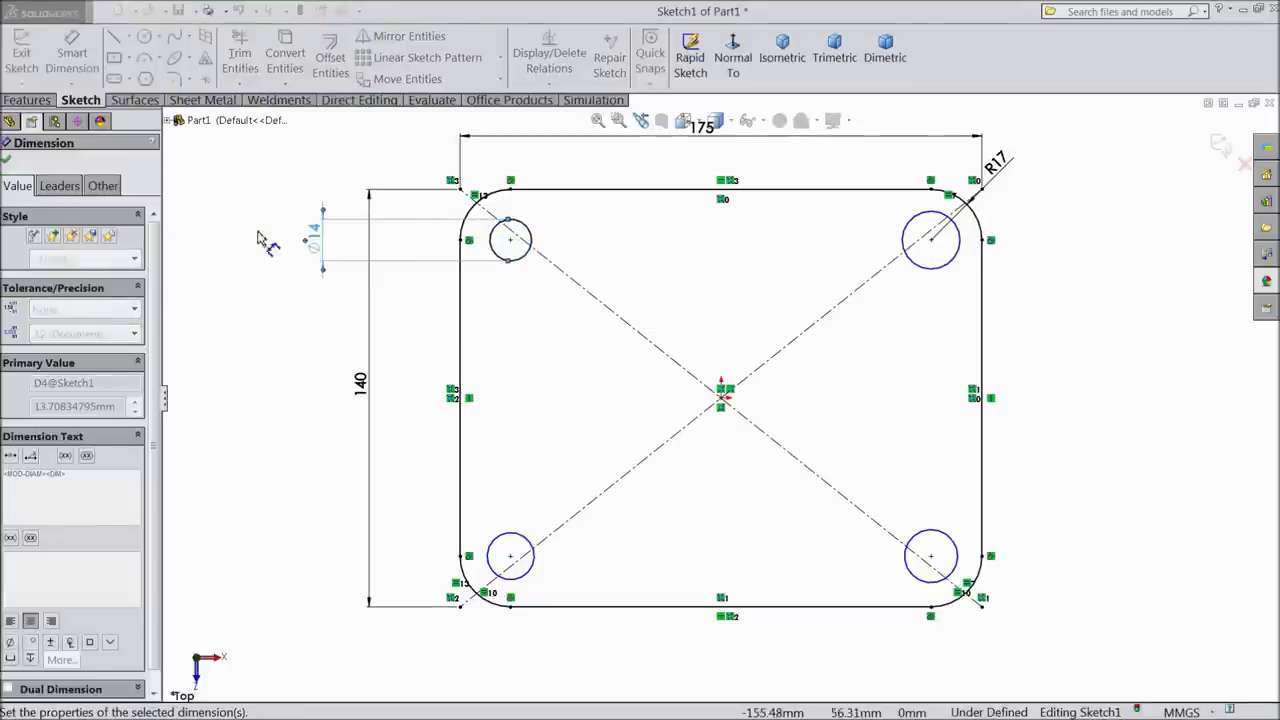
left_click(8, 162)
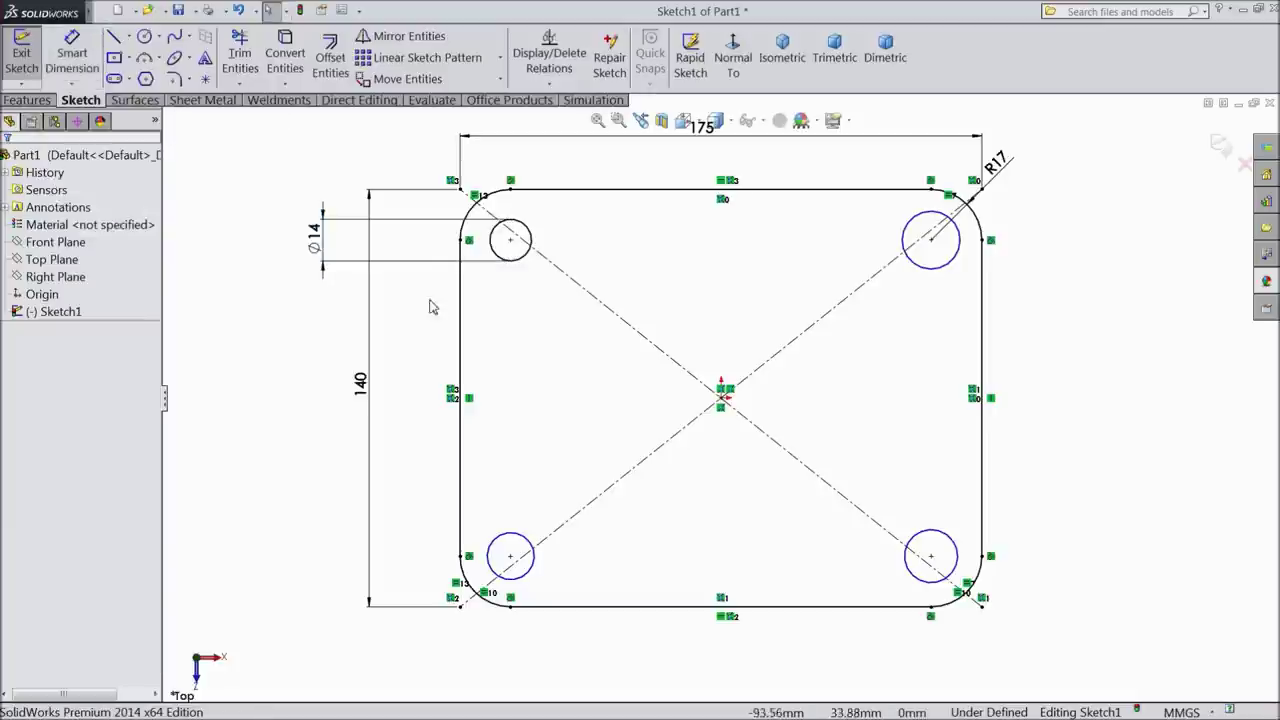
Step: Apply an Equal relation to the four corner circles
left_click(528, 258)
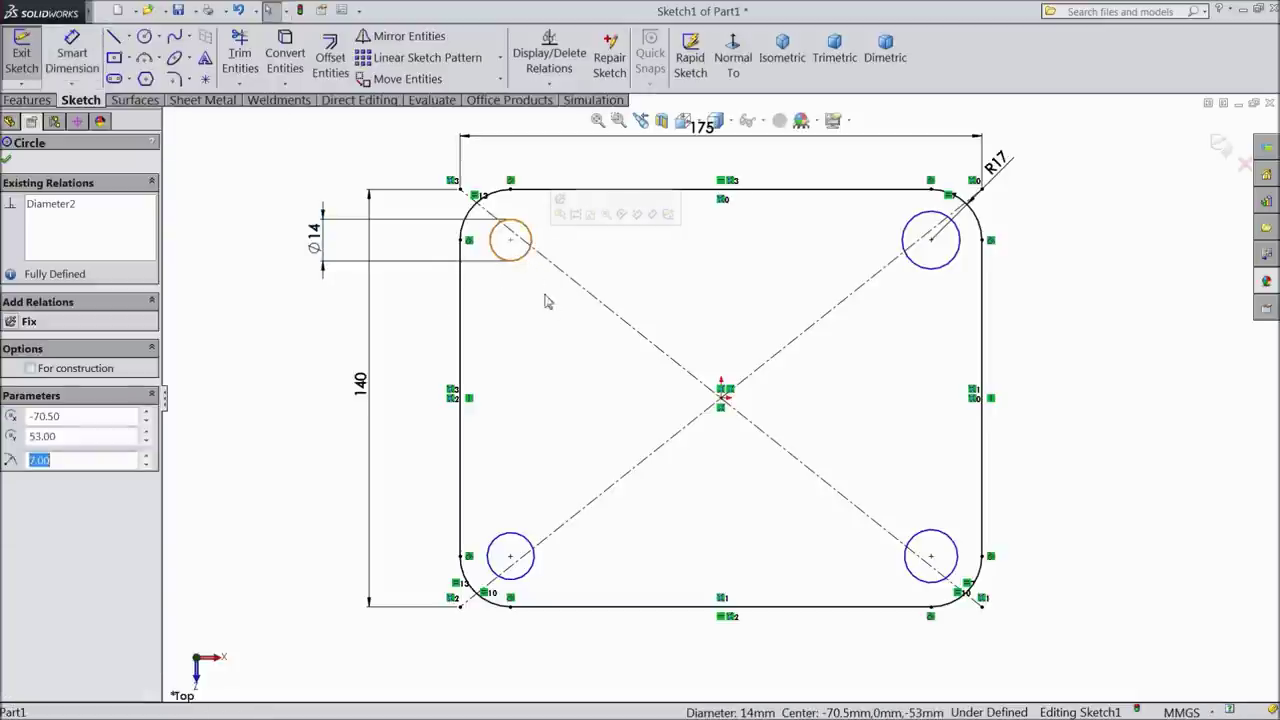
left_click(925, 276, "ctrl")
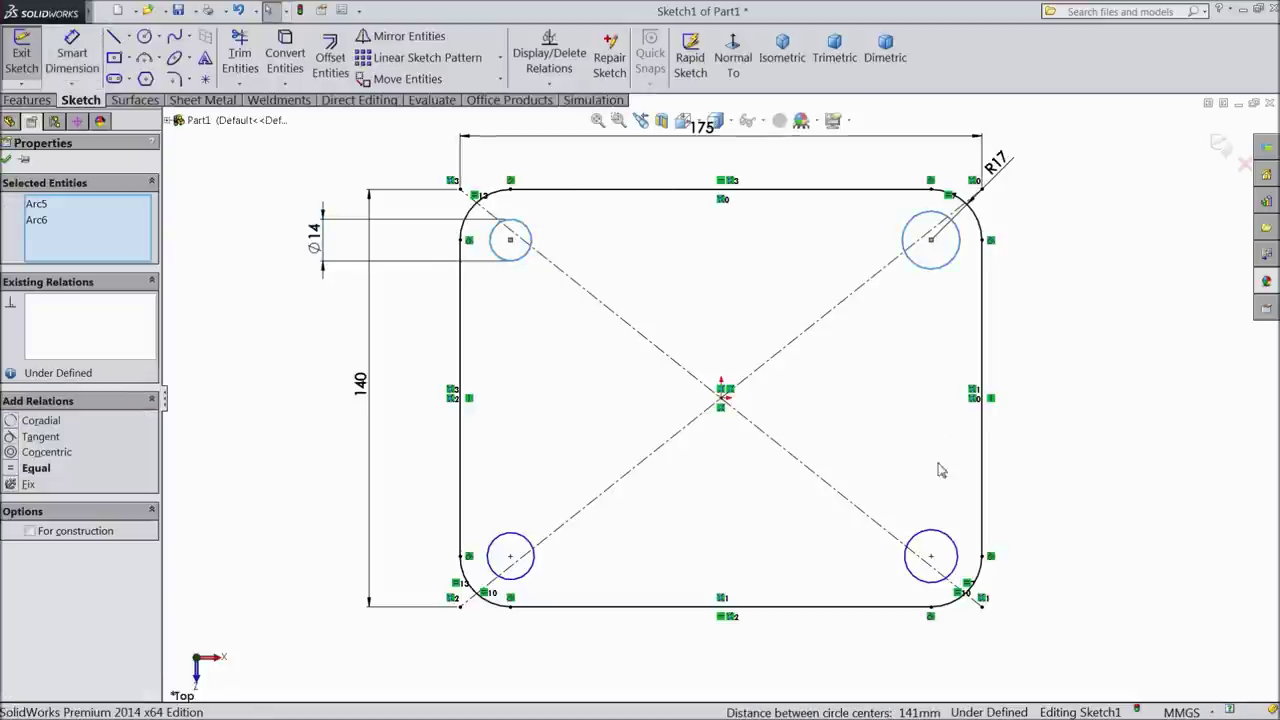
left_click(936, 526, "ctrl")
left_click(527, 577, "ctrl")
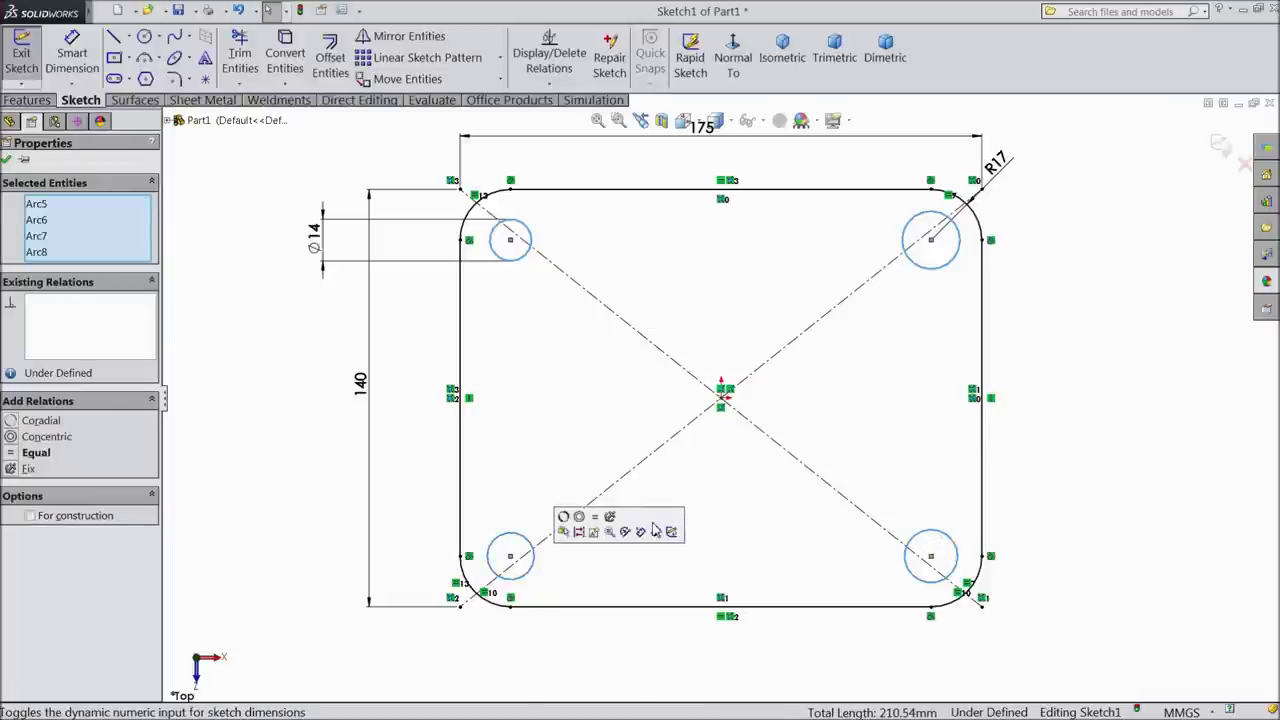
left_click(11, 455)
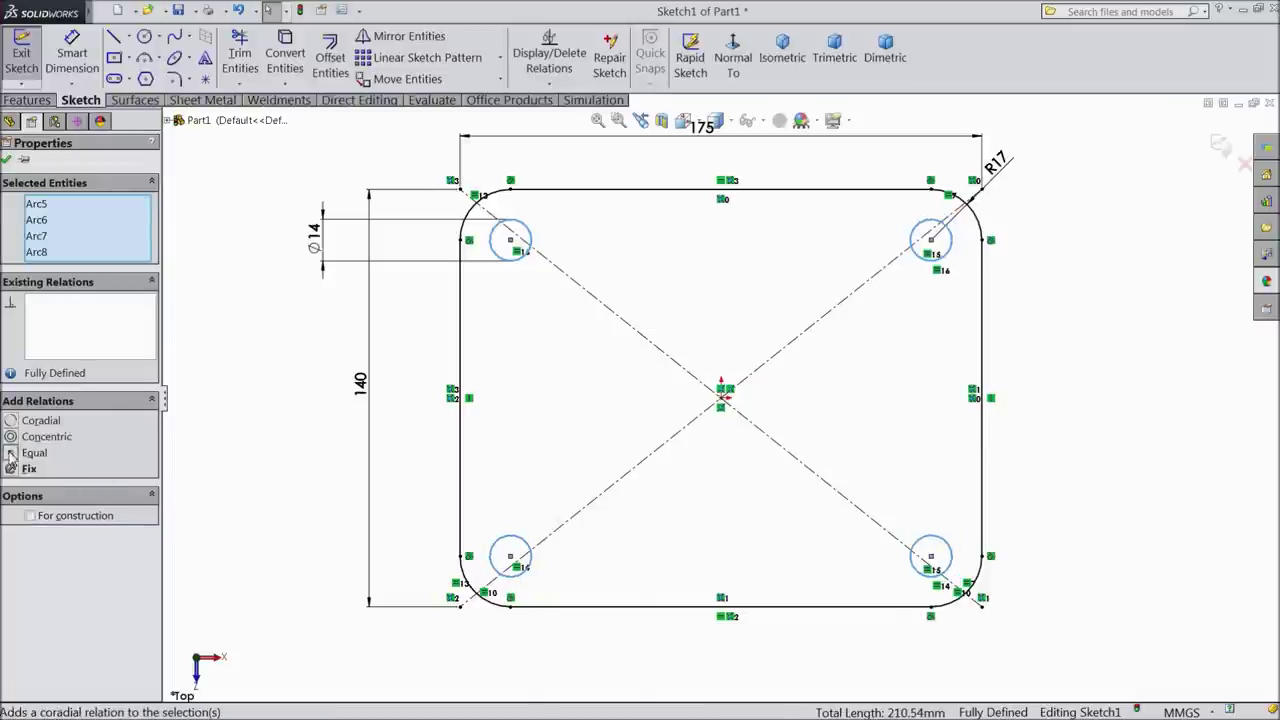
left_click(7, 161)
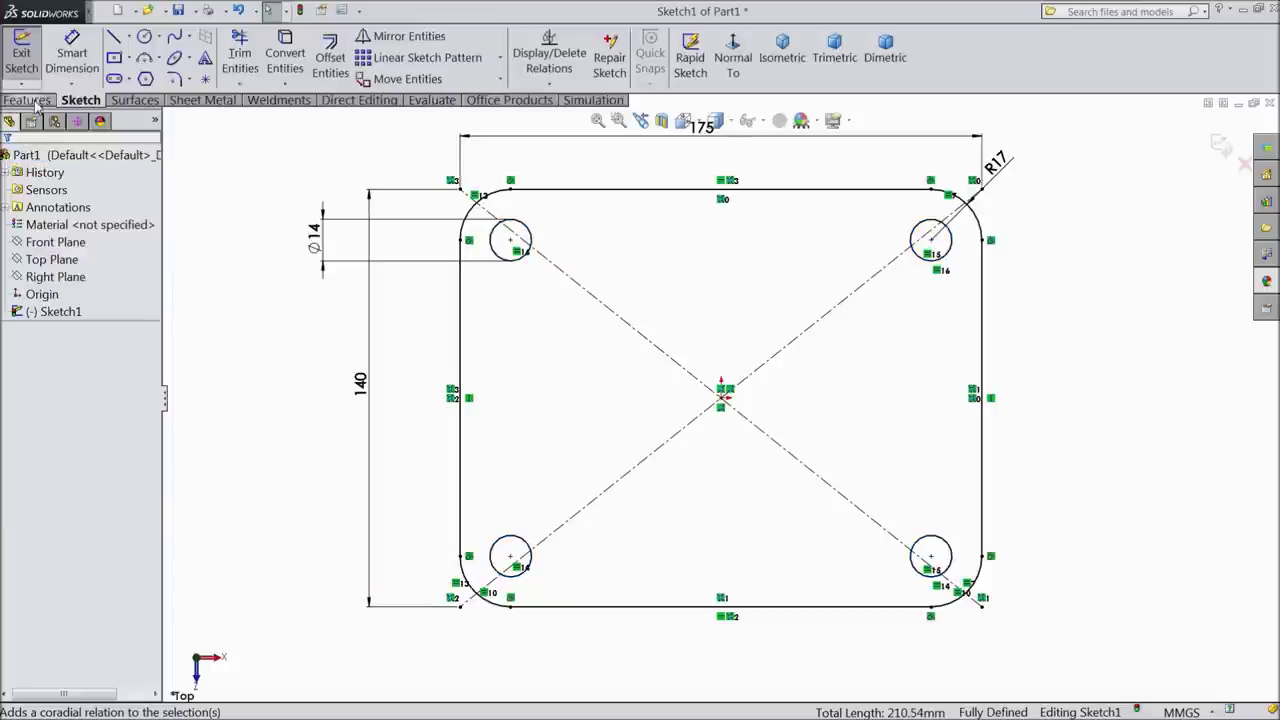
Step: Extrude the plate sketch as a blind boss 10 mm thick and restore the docked CommandManager
left_click(27, 100)
left_click(22, 48)
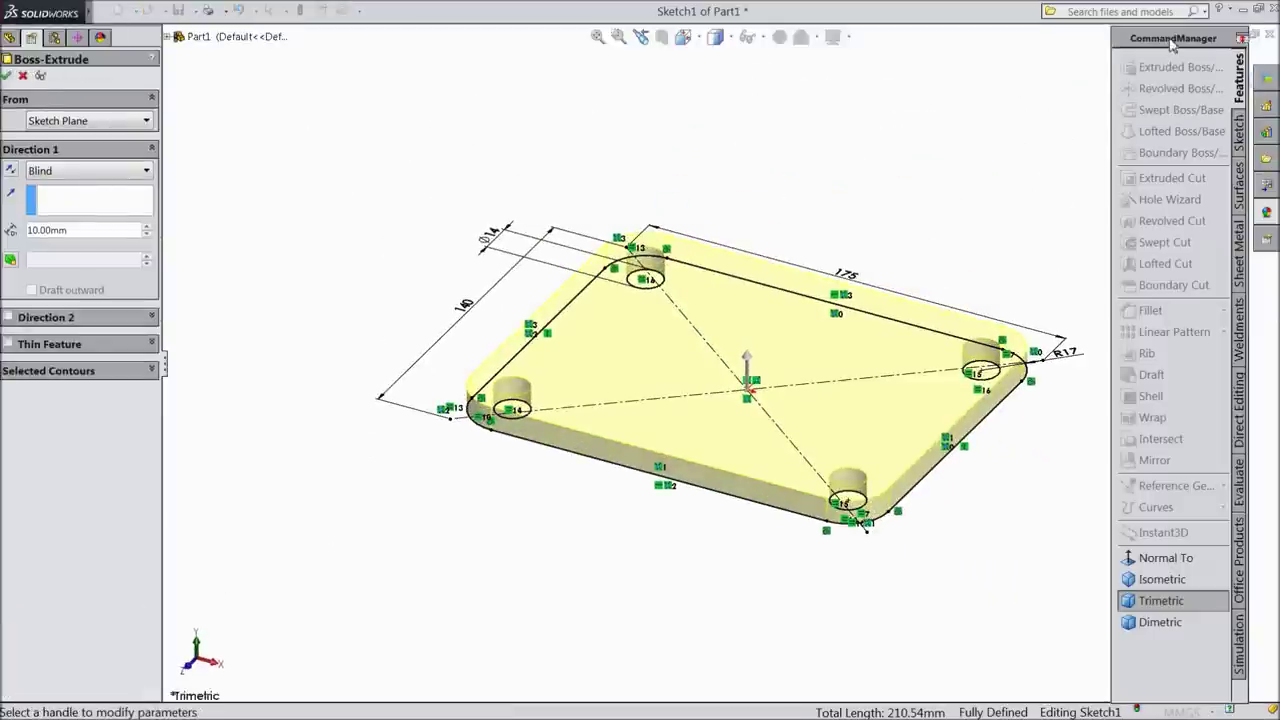
double_click(1173, 40)
scroll(843, 410, "down", 4)
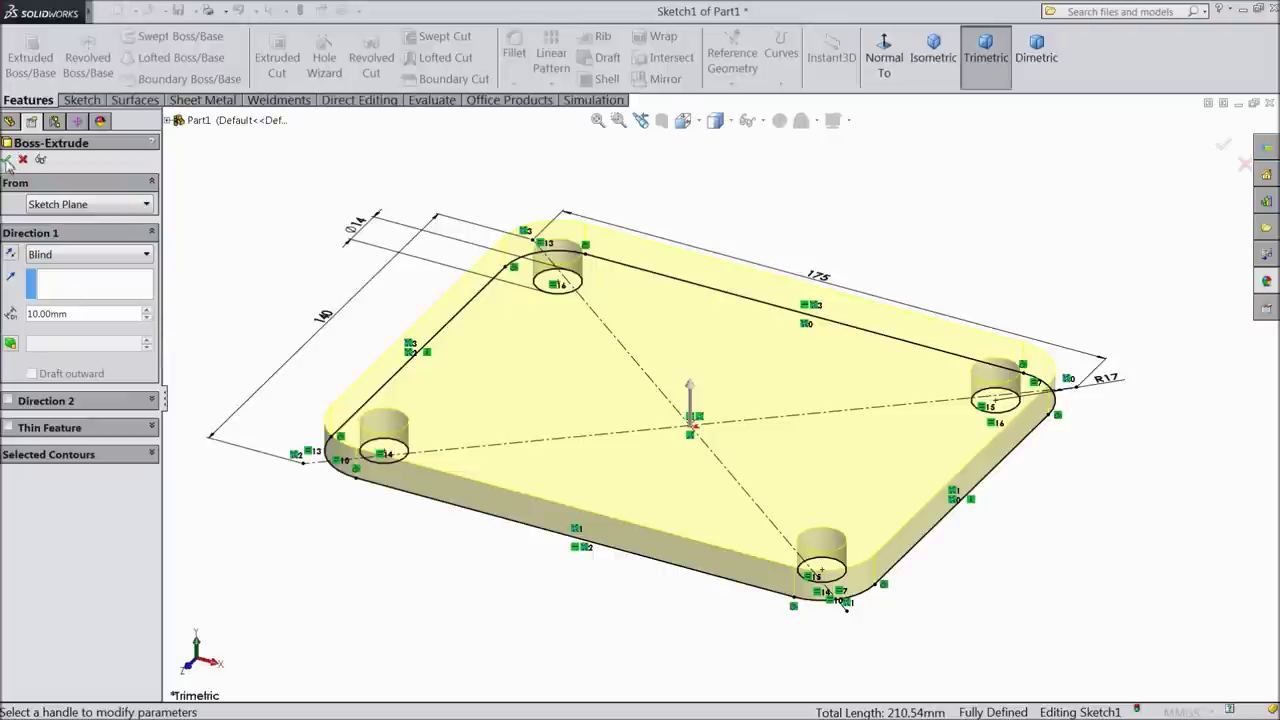
left_click(7, 160)
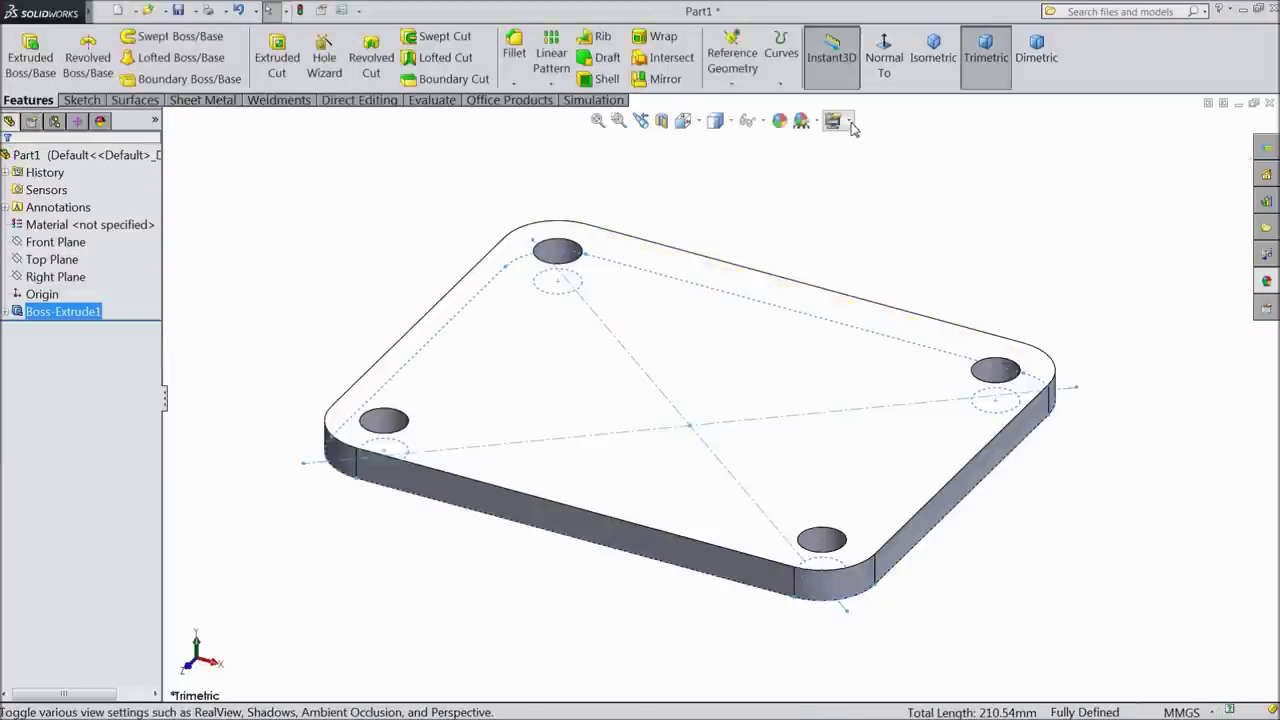
Step: Switch the model display to perspective and clear the feature selection
left_click(850, 124)
left_click(835, 202)
mouse_move(838, 260)
middle_mouse_down()
mouse_move(806, 320)
mouse_move(874, 240)
mouse_move(948, 256)
mouse_move(919, 252)
middle_mouse_up()
left_click(874, 240)
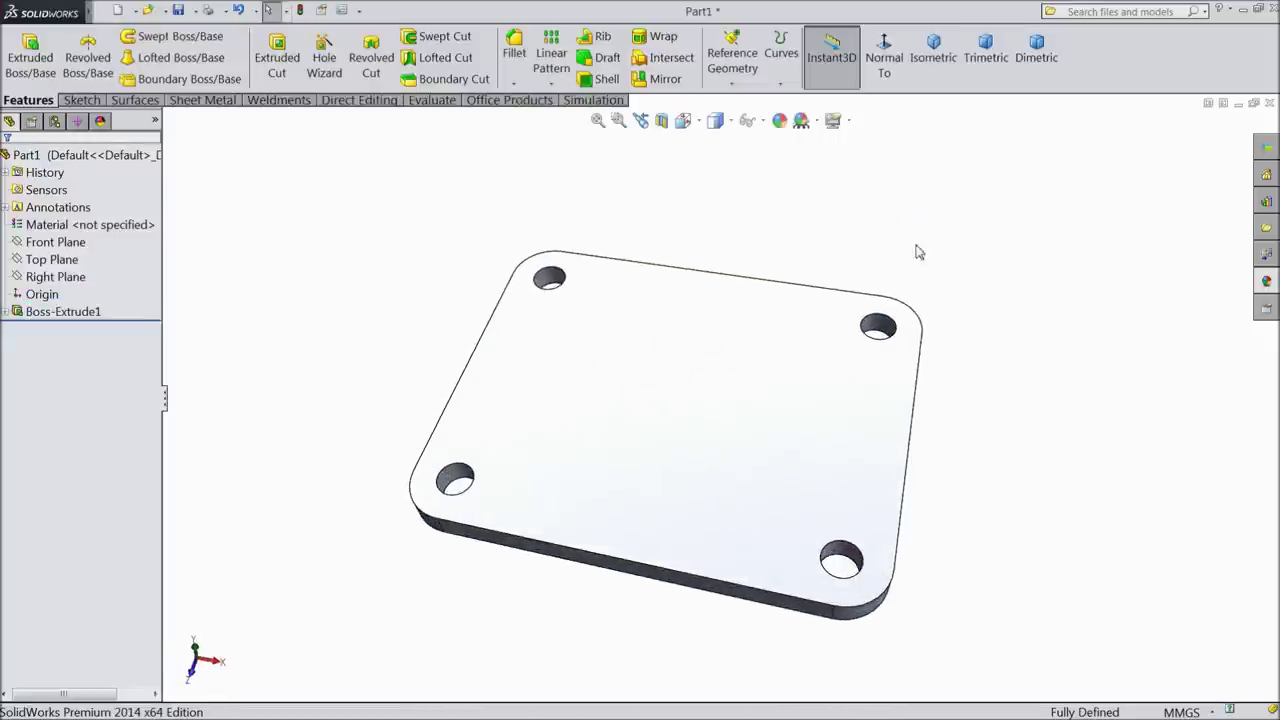
Step: Apply the sandblasted steel appearance to the whole part
left_click(103, 153)
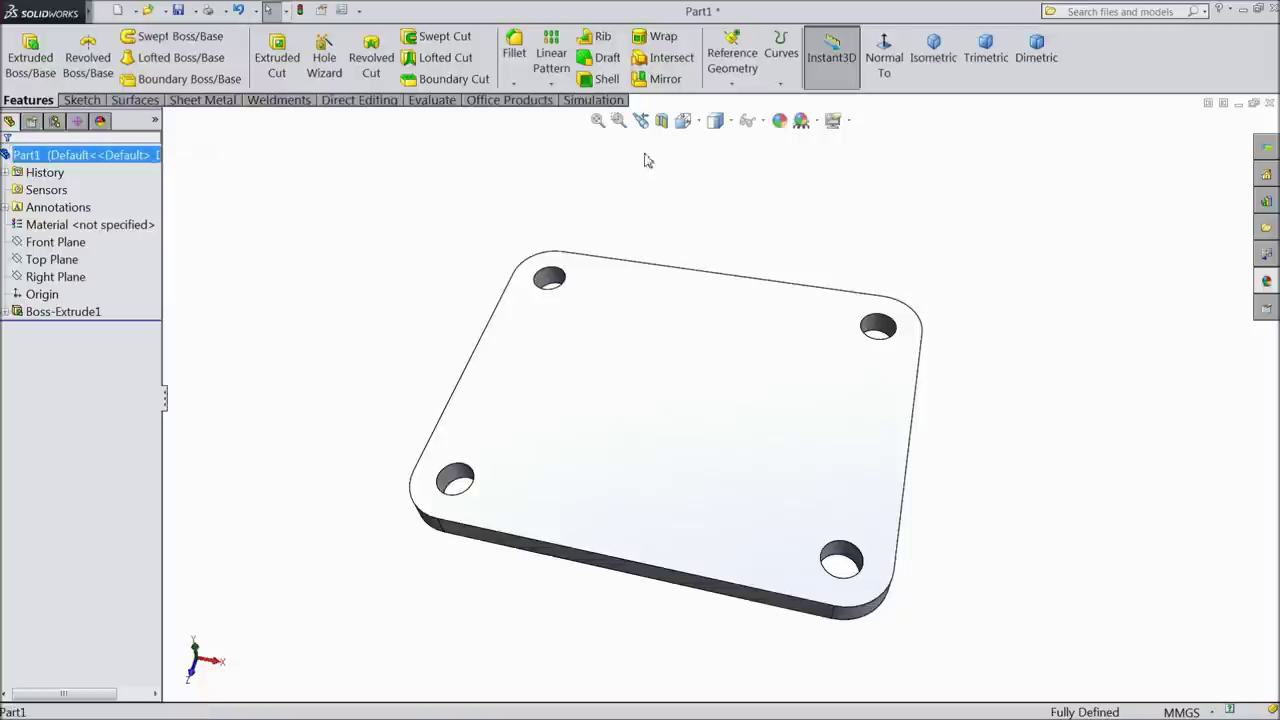
left_click(1266, 281)
left_click_drag(1275, 463, 1275, 508)
left_click(1141, 567)
middle_click_drag(996, 493, 957, 412)
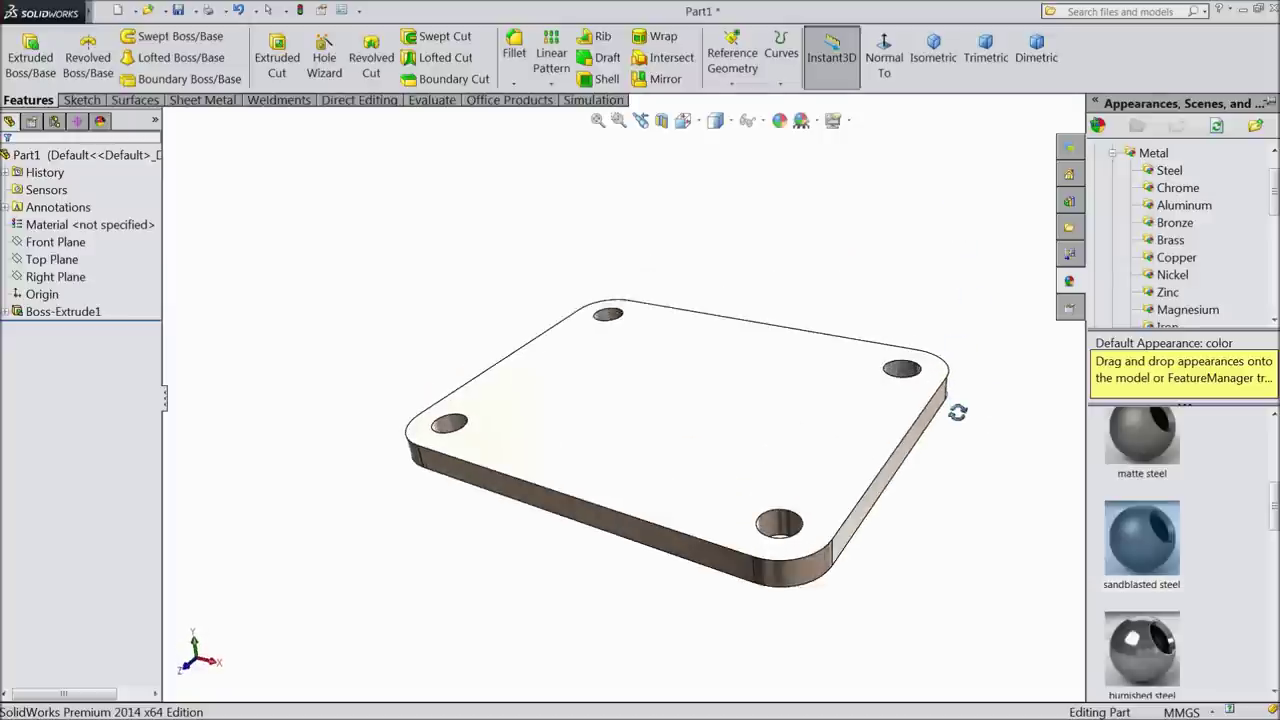
Step: Browse the steel appearances and apply the sandblasted steel appearance to the plate
left_click_drag(1272, 500, 1272, 462)
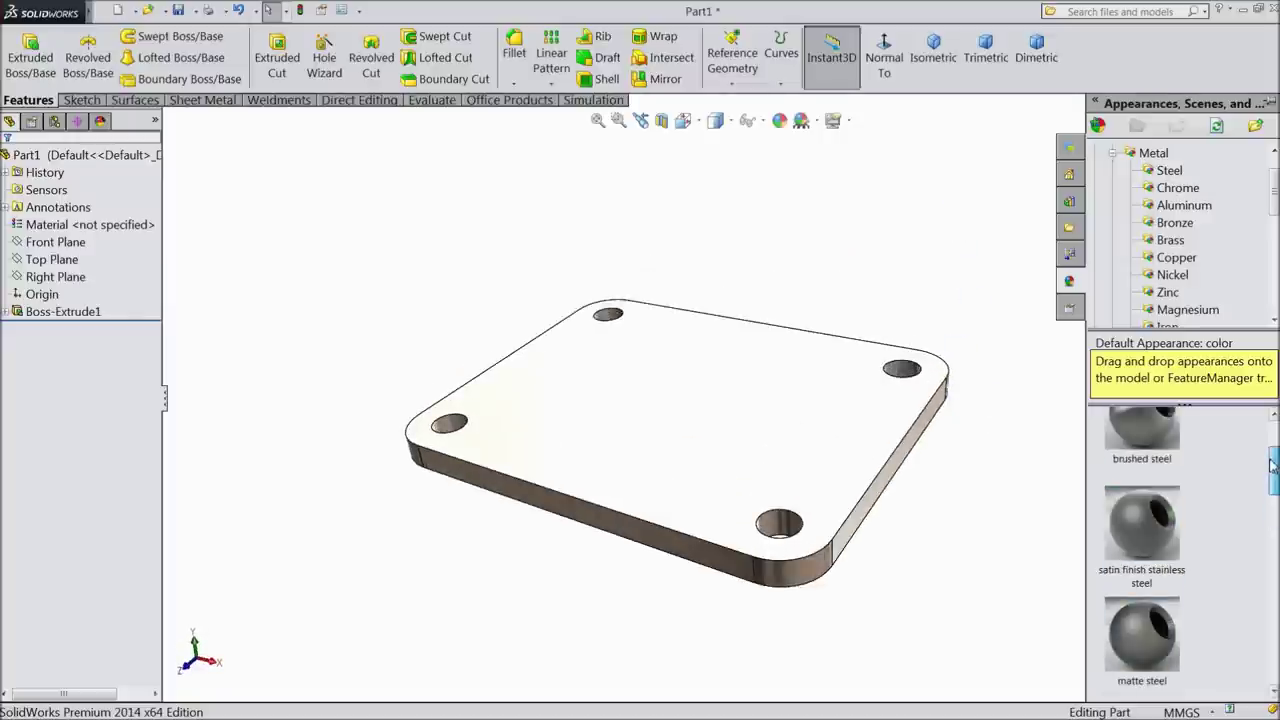
left_click(1155, 585)
mouse_move(968, 506)
middle_mouse_down()
mouse_move(987, 176)
mouse_move(969, 493)
middle_mouse_up()
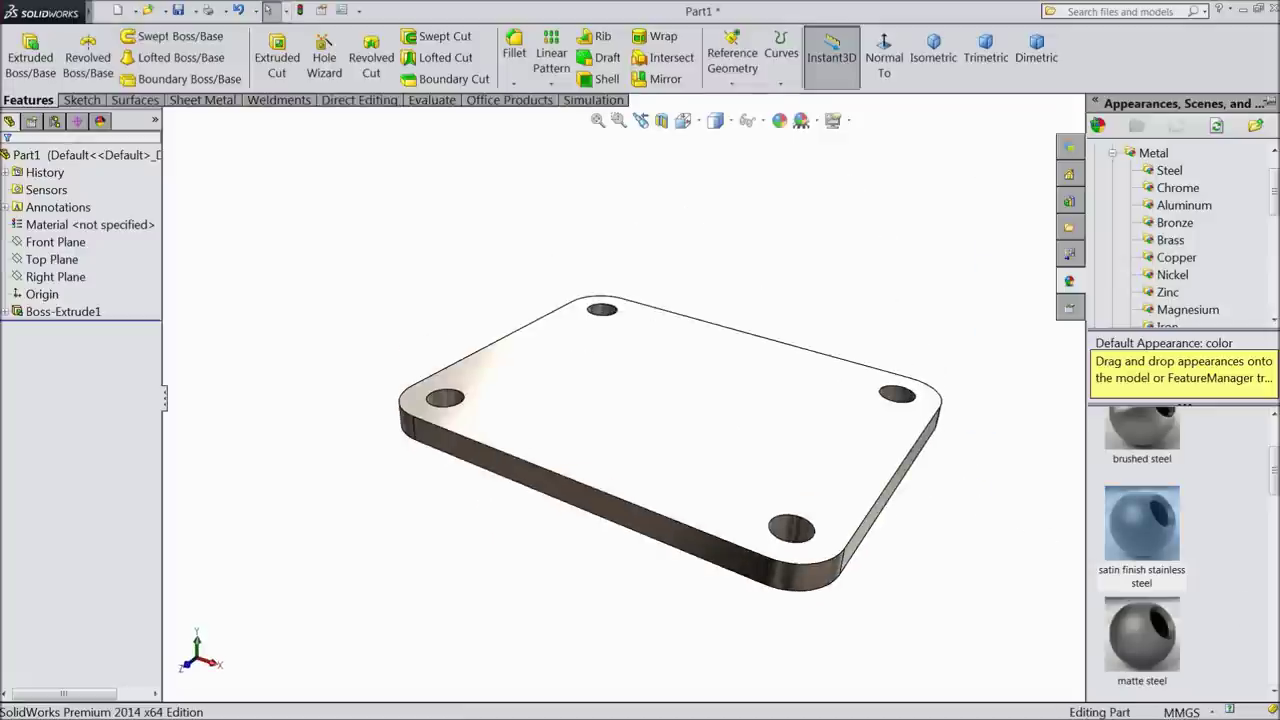
left_click_drag(1274, 472, 1274, 528)
left_click(1138, 450)
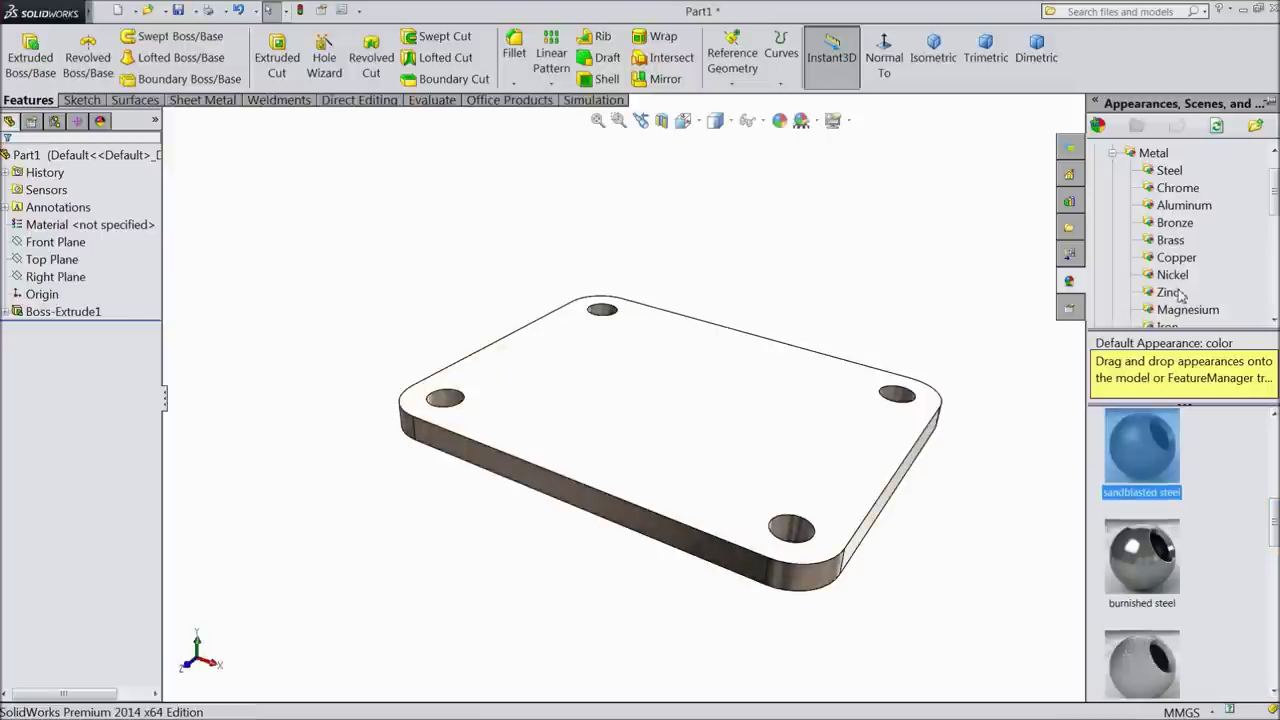
left_click_drag(1142, 450, 701, 389)
Step: Start a sketch on the plate's underside and draw a circle about 112.5 mm in diameter centred on the origin
middle_click_drag(701, 389, 749, 172)
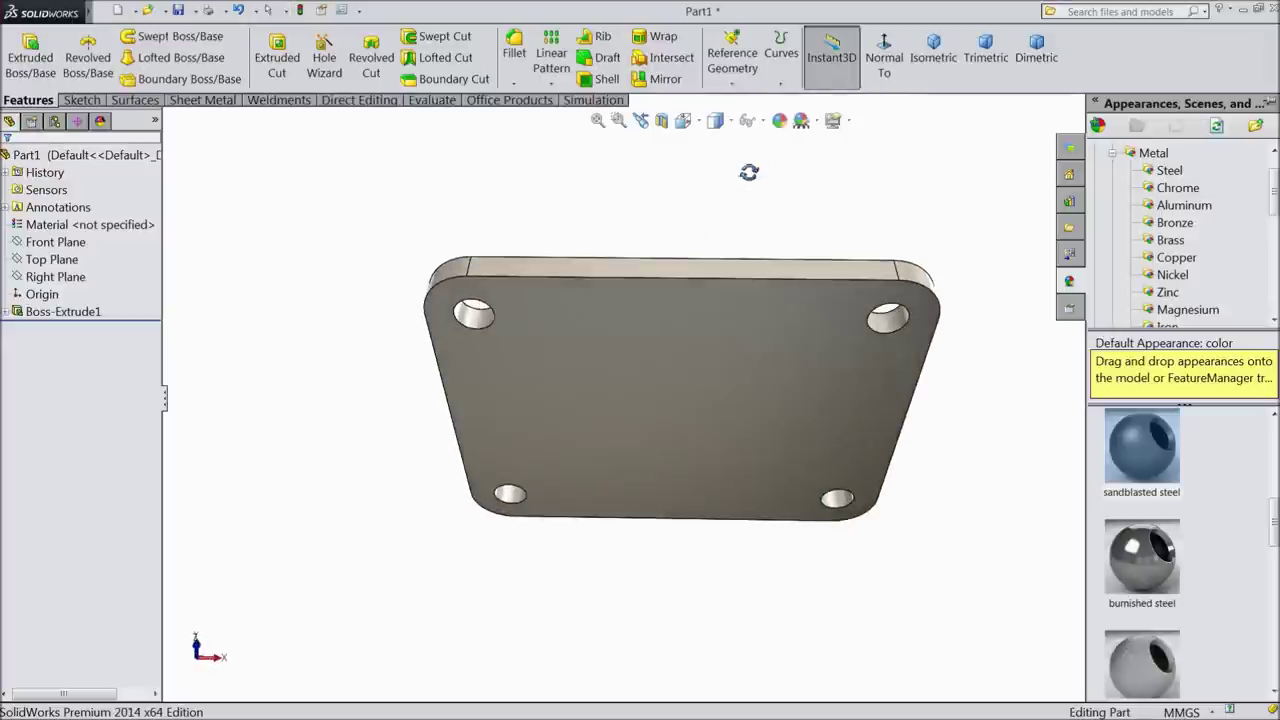
left_click(664, 440)
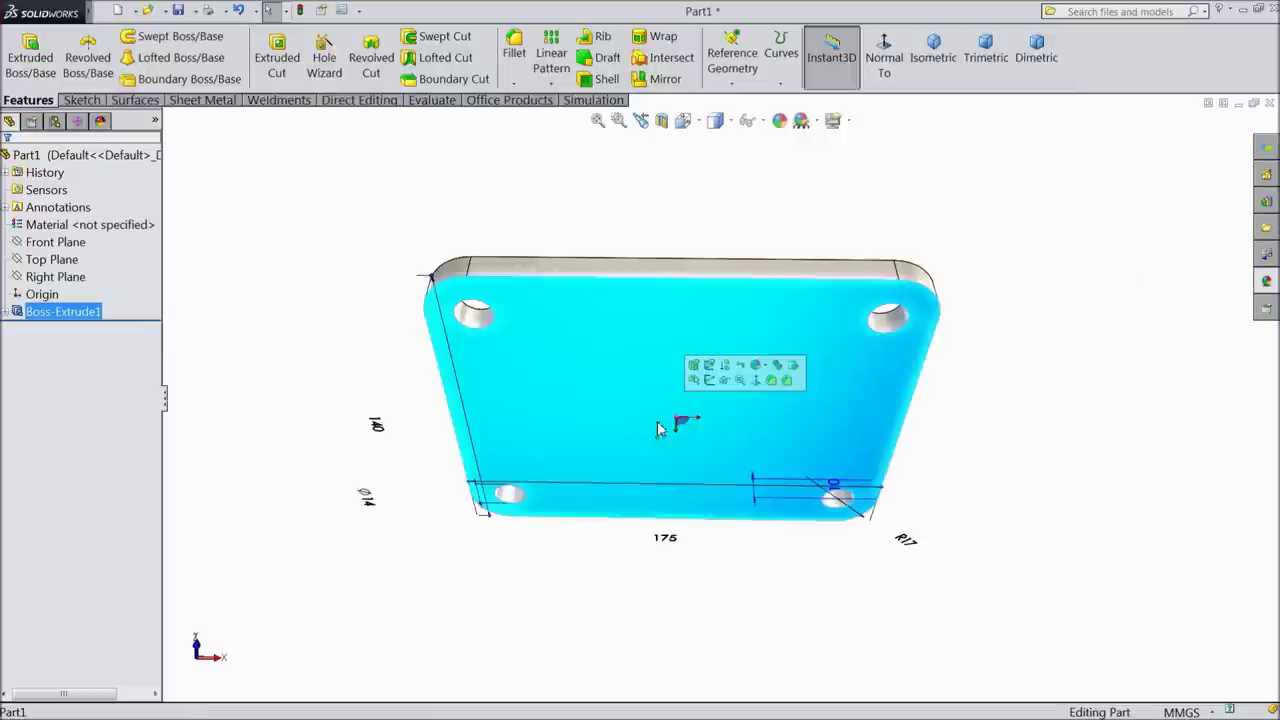
left_click(712, 385)
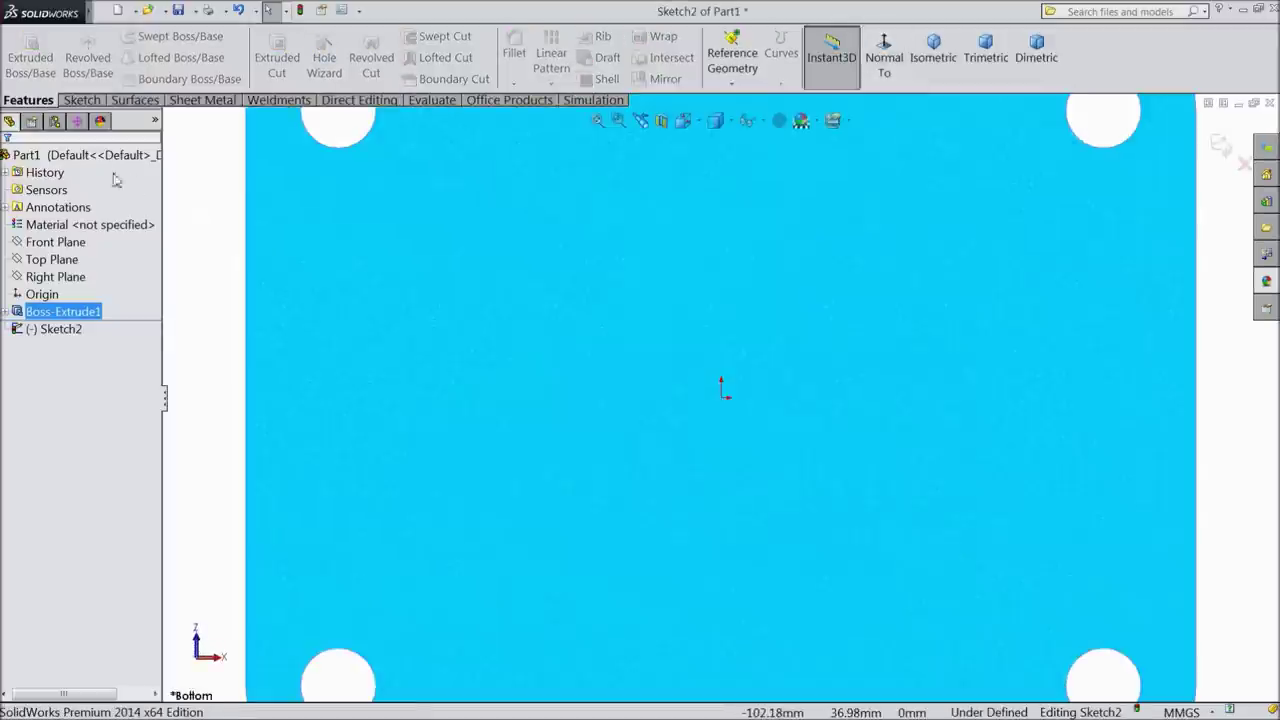
left_click(90, 101)
left_click(145, 40)
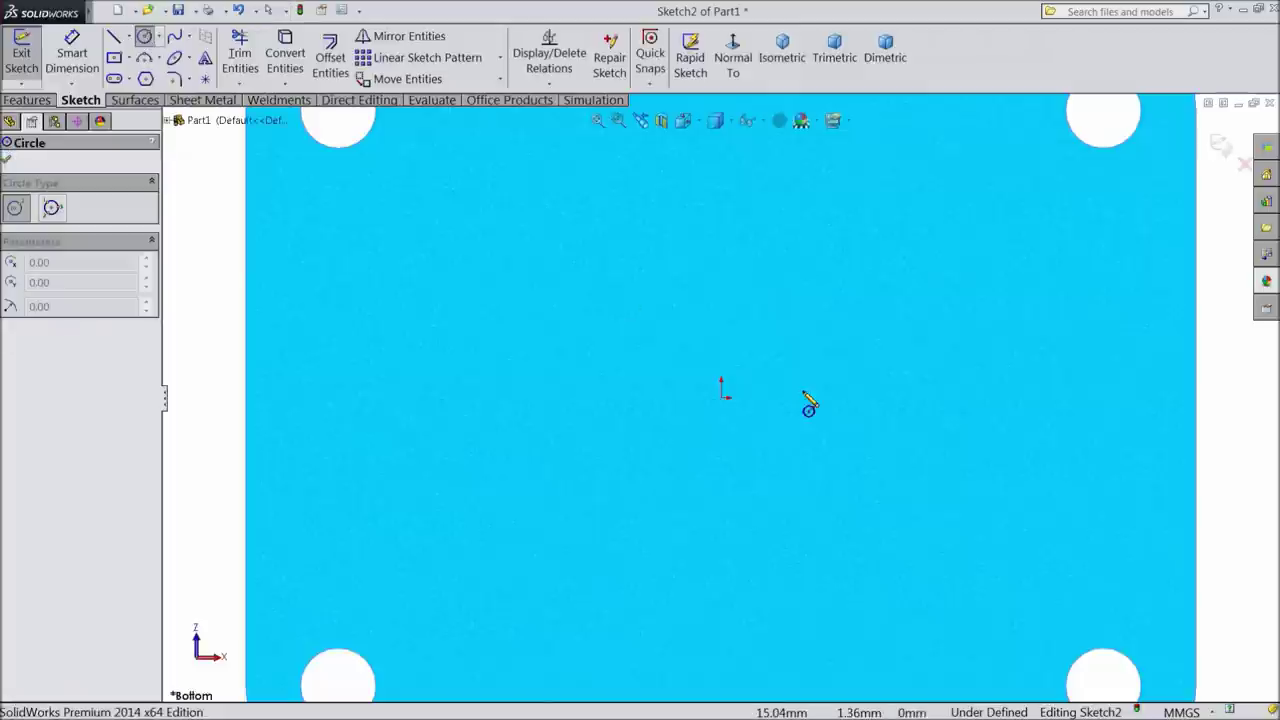
key("f")
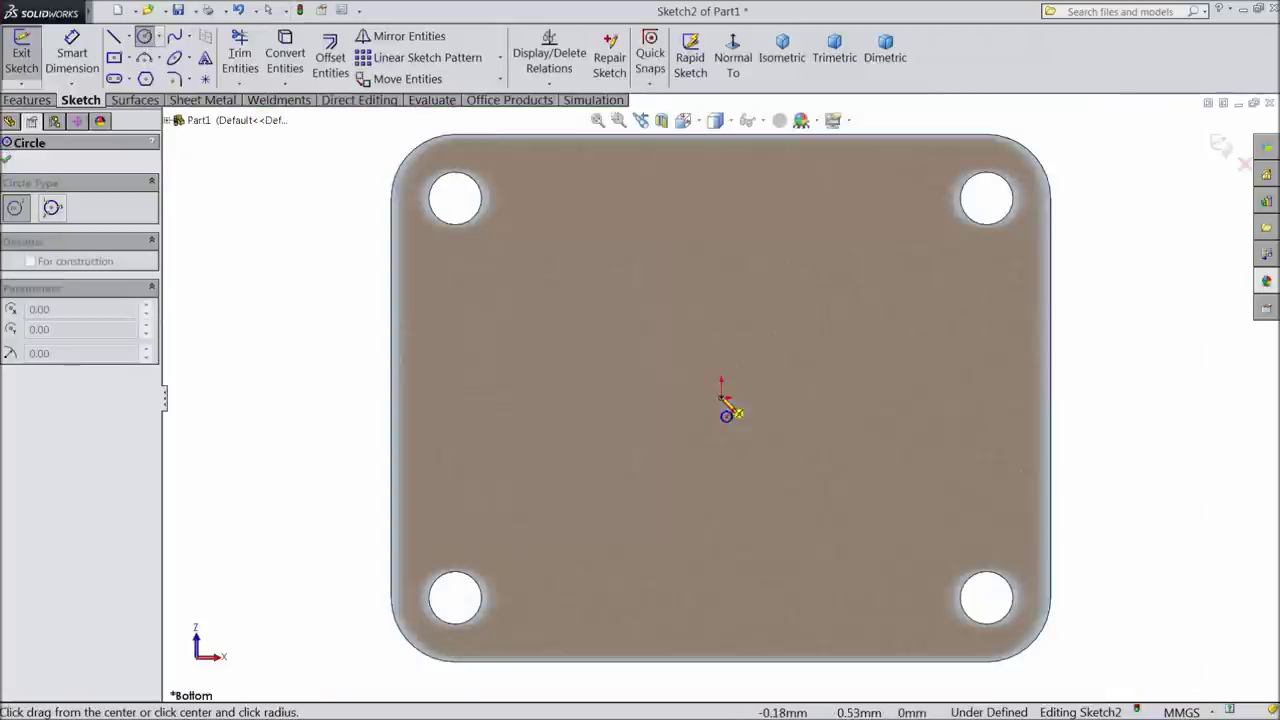
left_click_drag(722, 398, 560, 277)
Step: Dimension the circle on the plate's underside with a diameter of 112 mm
left_click(70, 65)
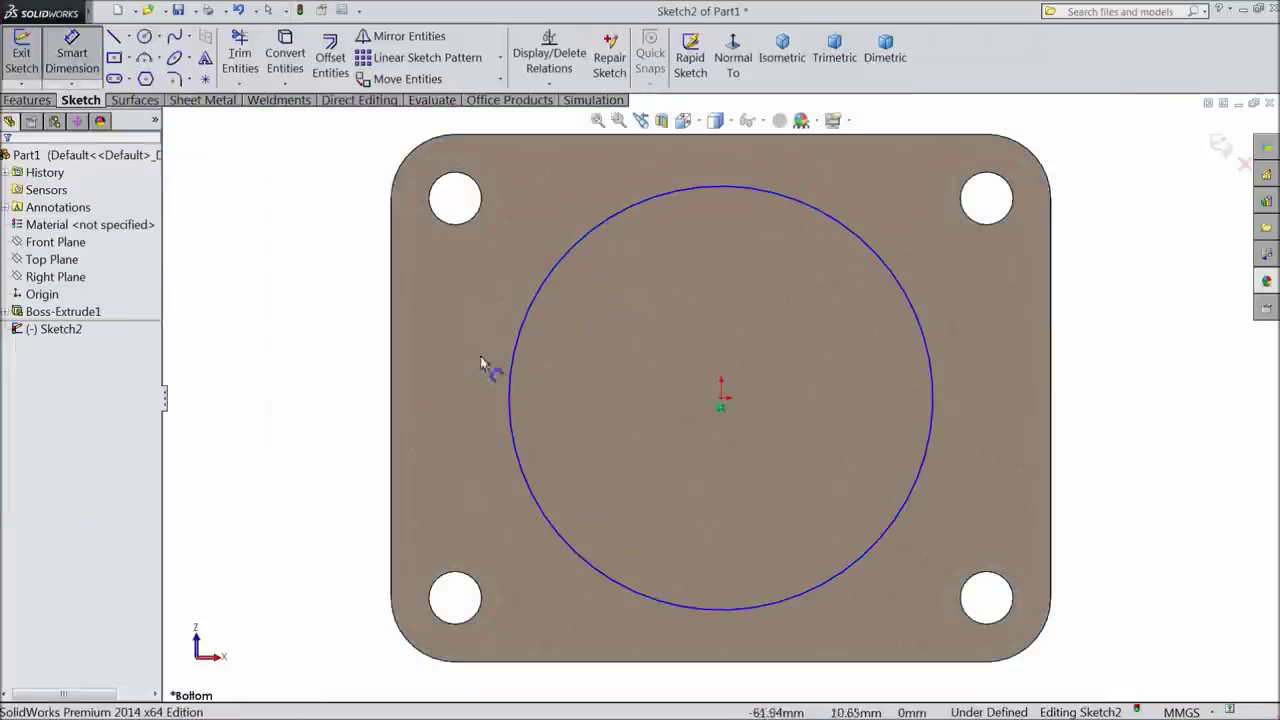
left_click(512, 386)
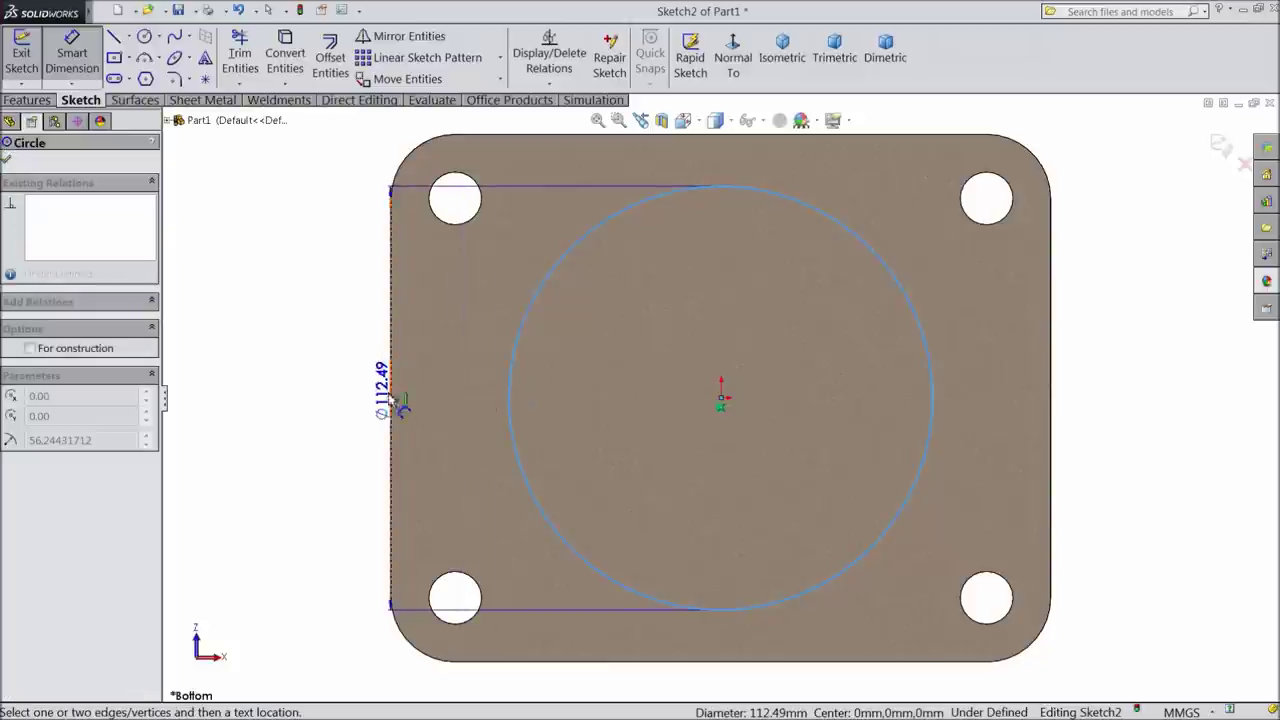
left_click(306, 403)
type("112")
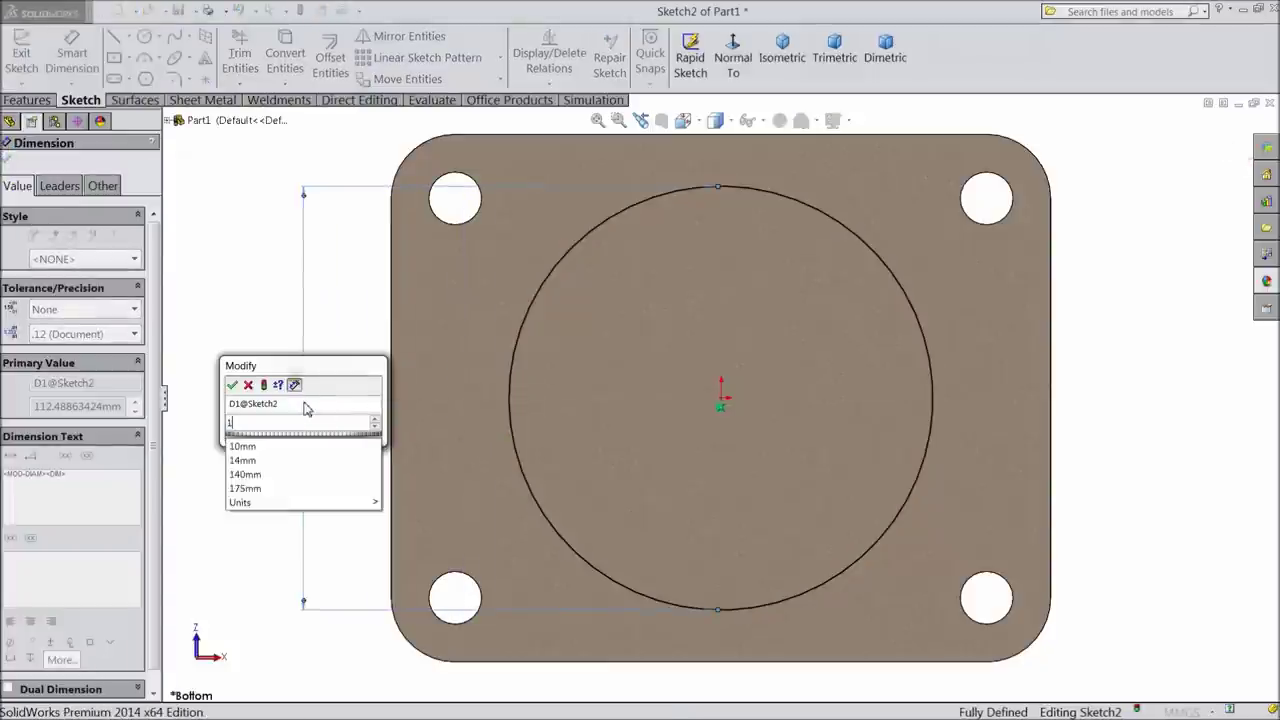
left_click(231, 388)
key("Escape")
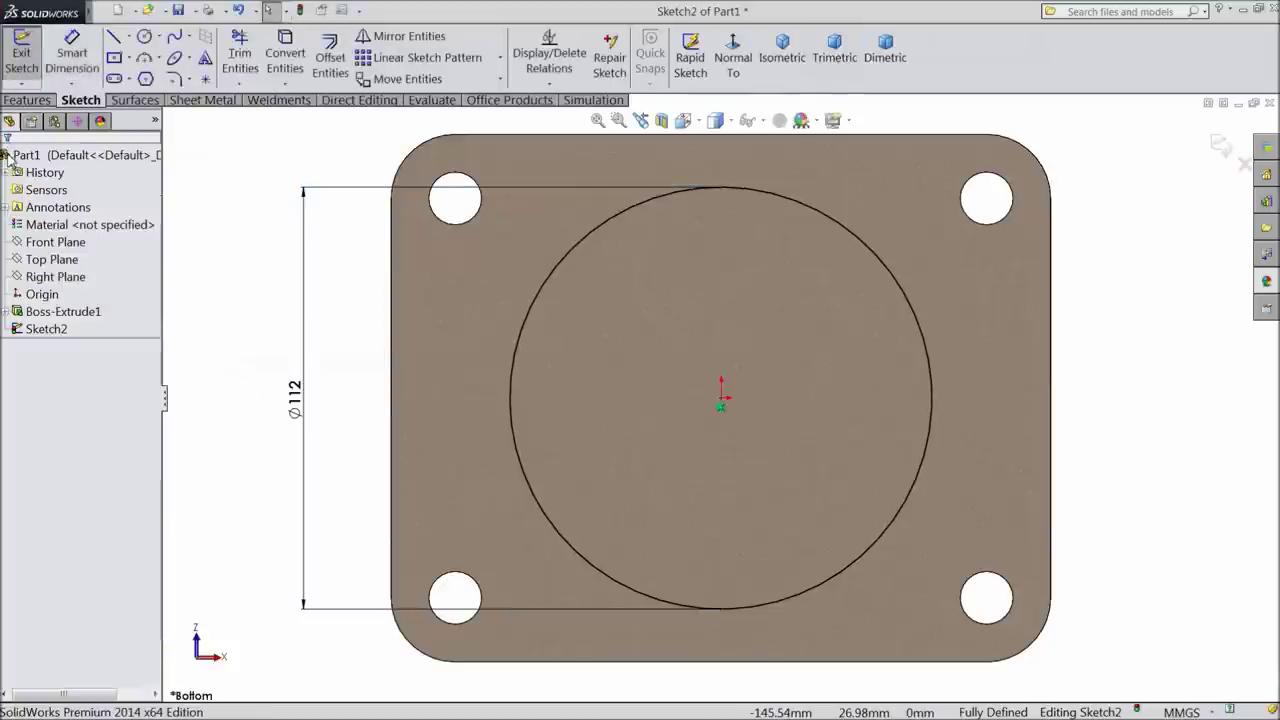
Step: Extrude the 112 mm circle as a blind boss 20 mm deep, merged with the plate
left_click(27, 100)
left_click(30, 57)
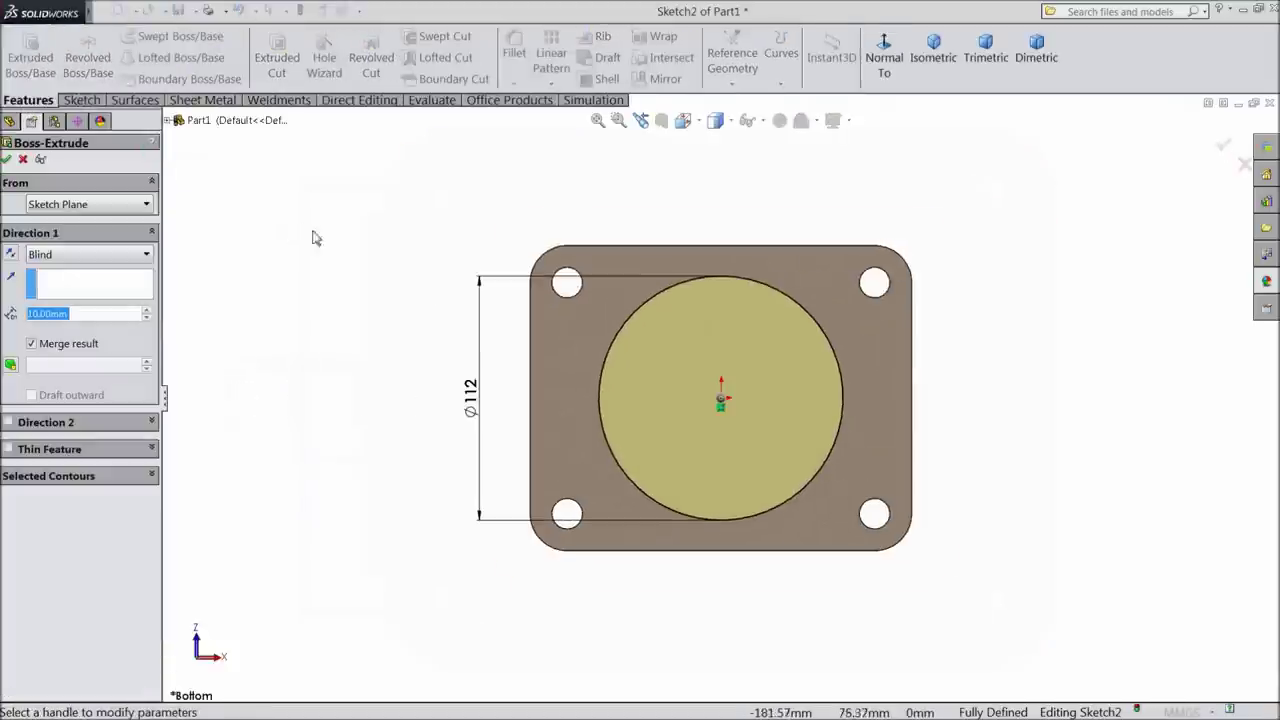
middle_click_drag(313, 238, 362, 321)
scroll(865, 435, "down", 3)
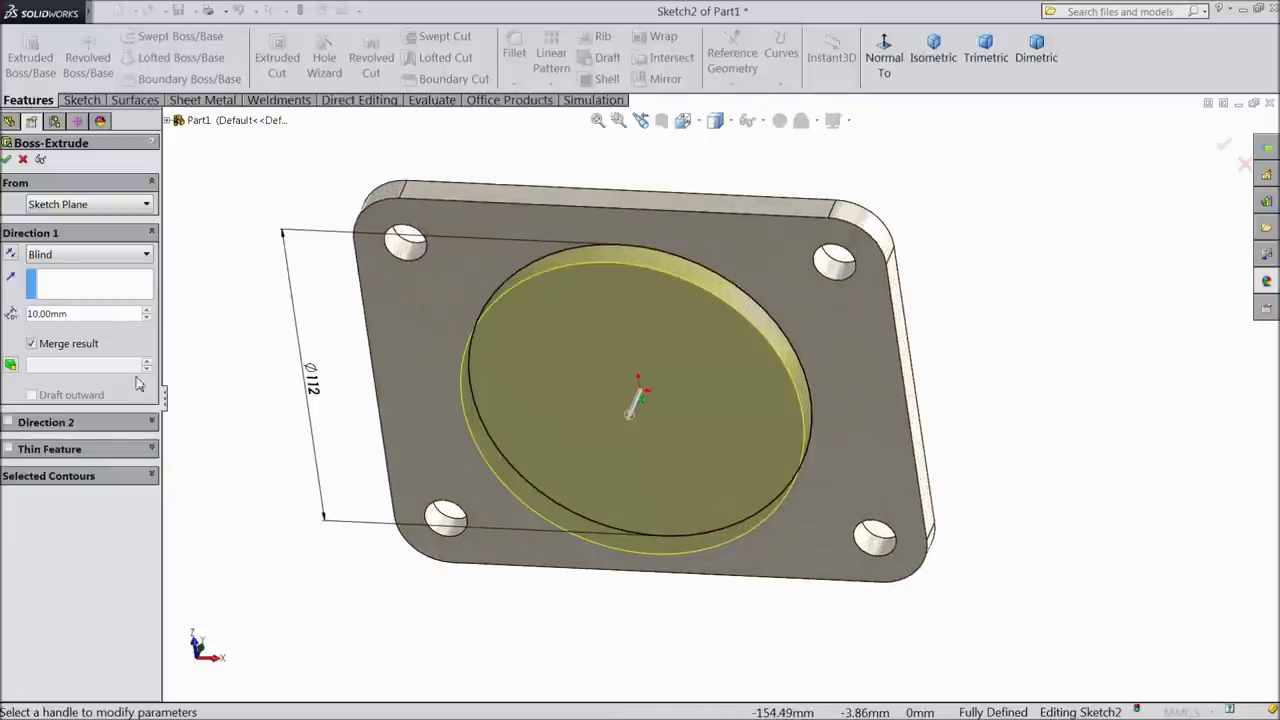
left_click(146, 311)
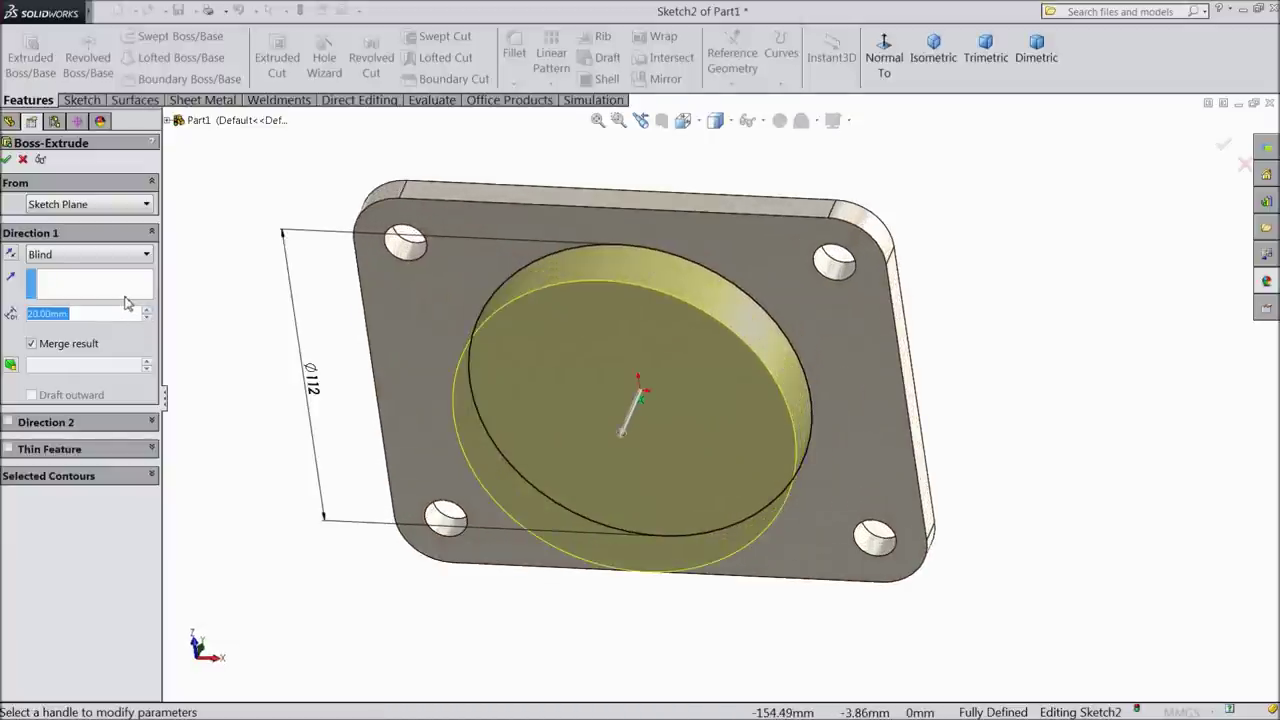
left_click(7, 160)
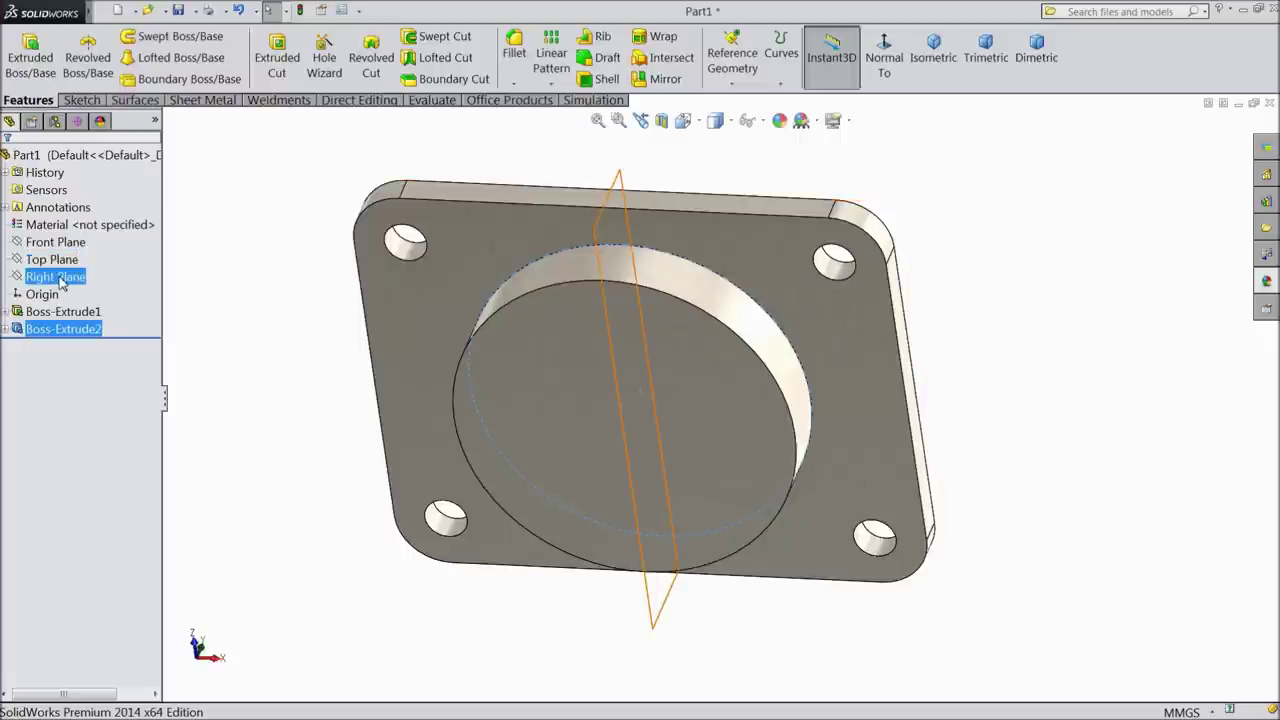
Step: Sketch a circle about 3.05 mm in radius on the Right Plane, centred on the disc's side edge and reaching its bottom corner
left_click(60, 277)
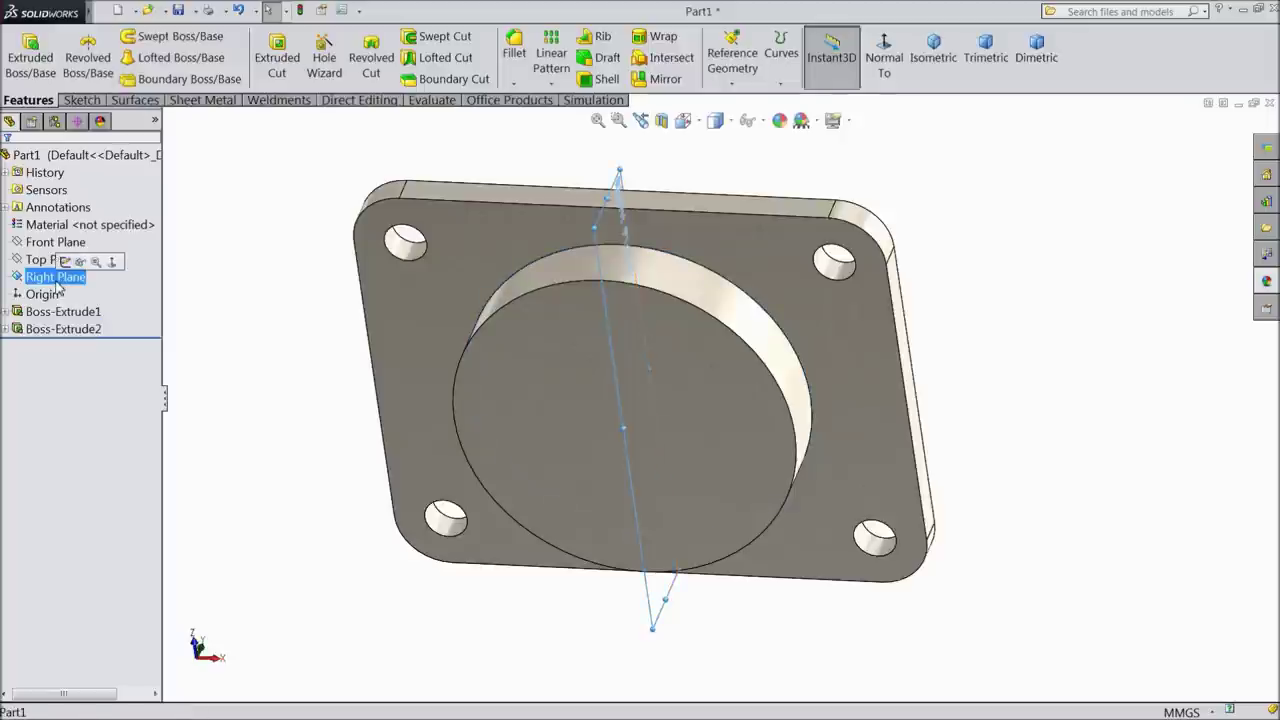
left_click(64, 263)
left_click(881, 65)
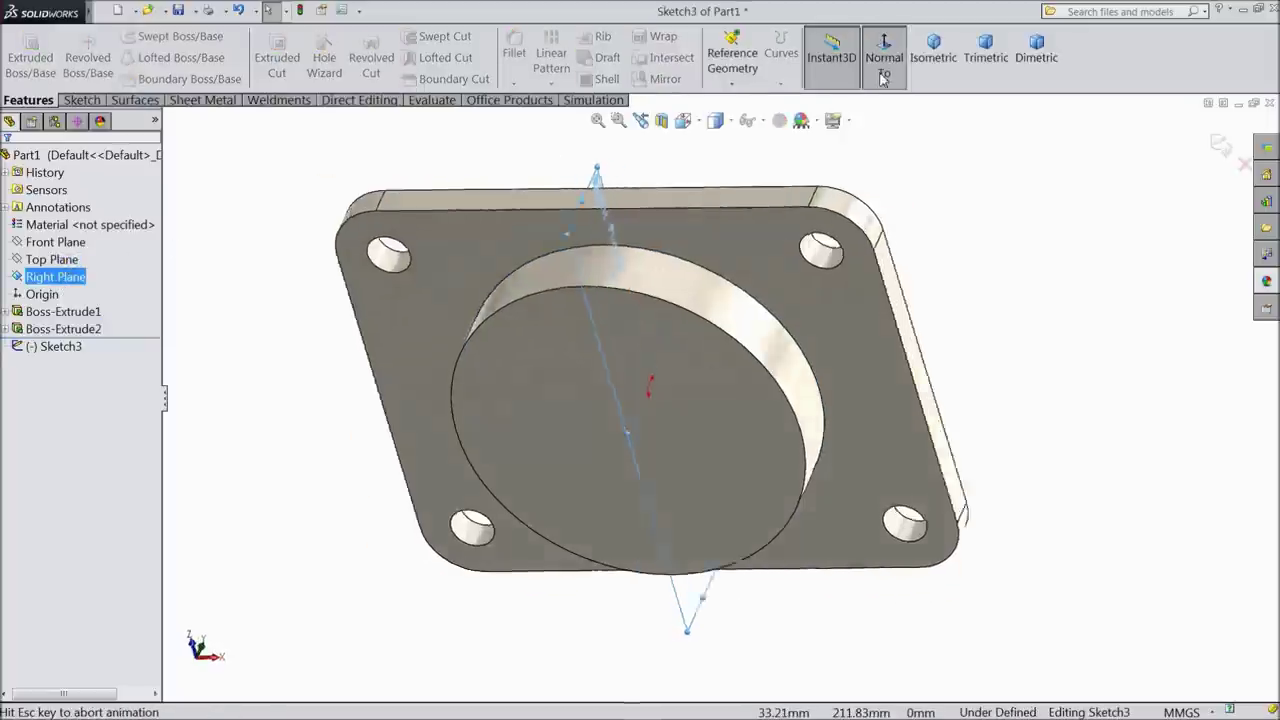
left_click(83, 100)
left_click(145, 38)
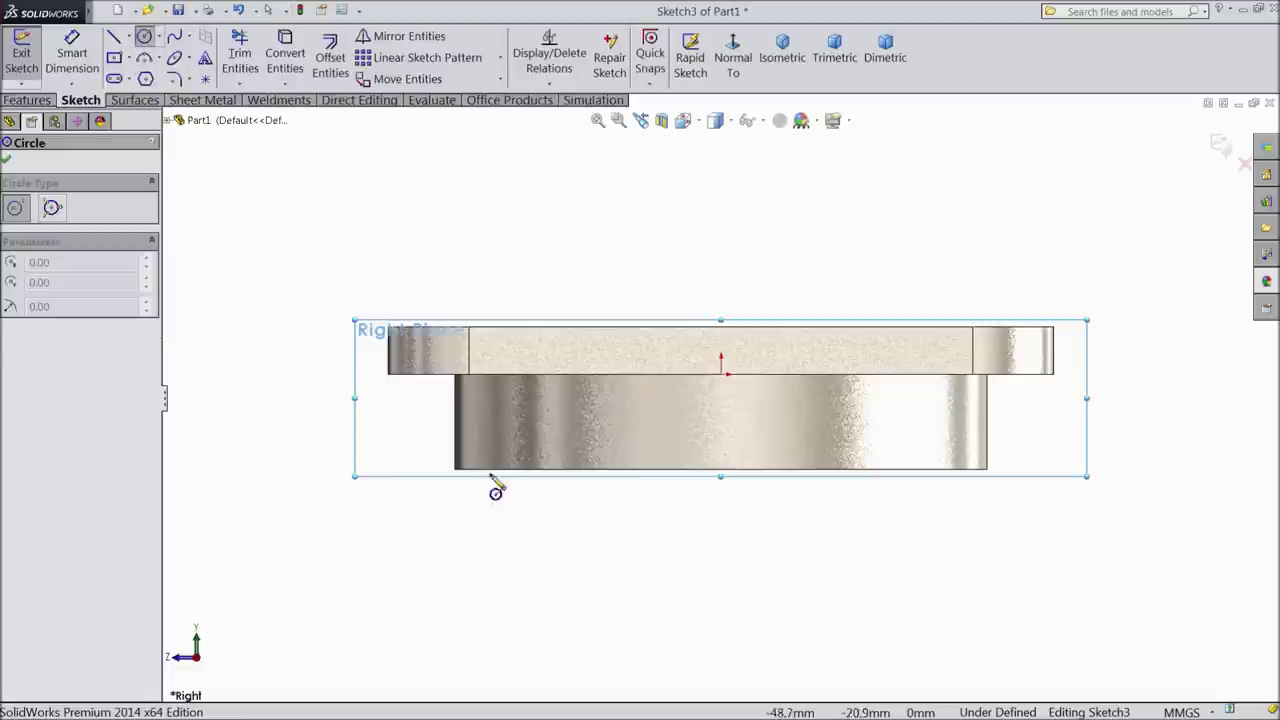
scroll(494, 480, "down", 4)
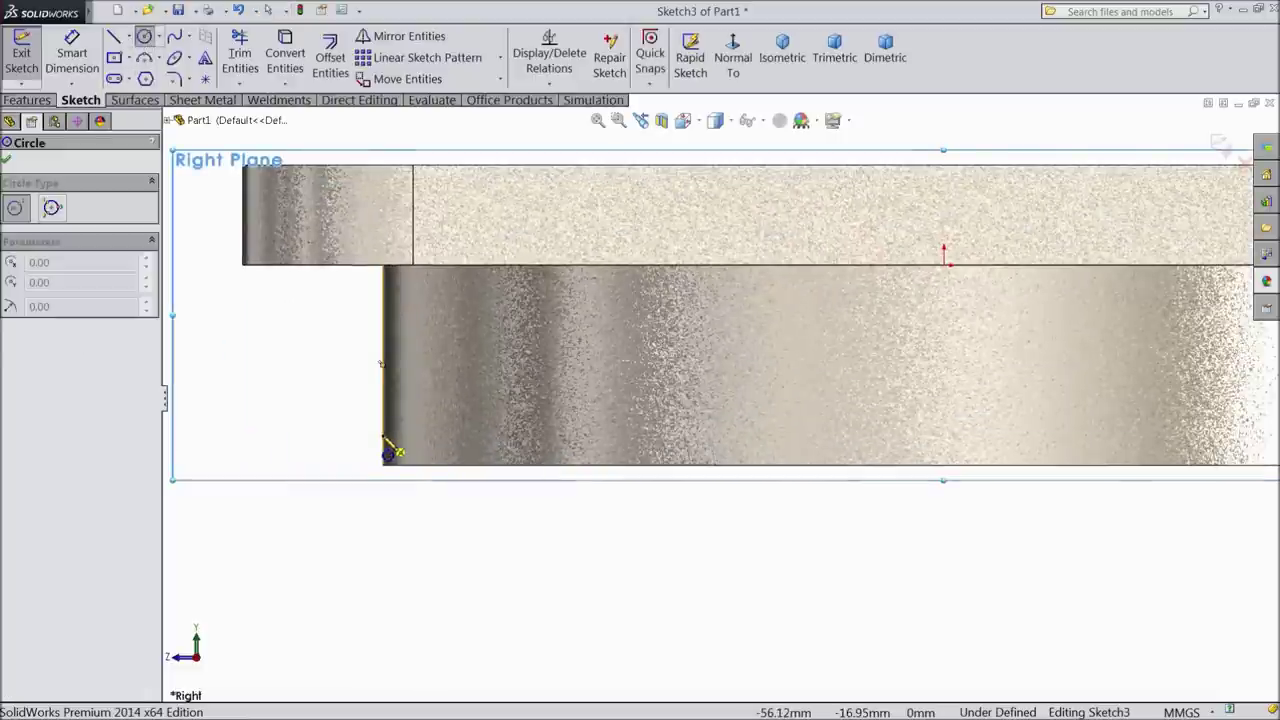
left_click(390, 449)
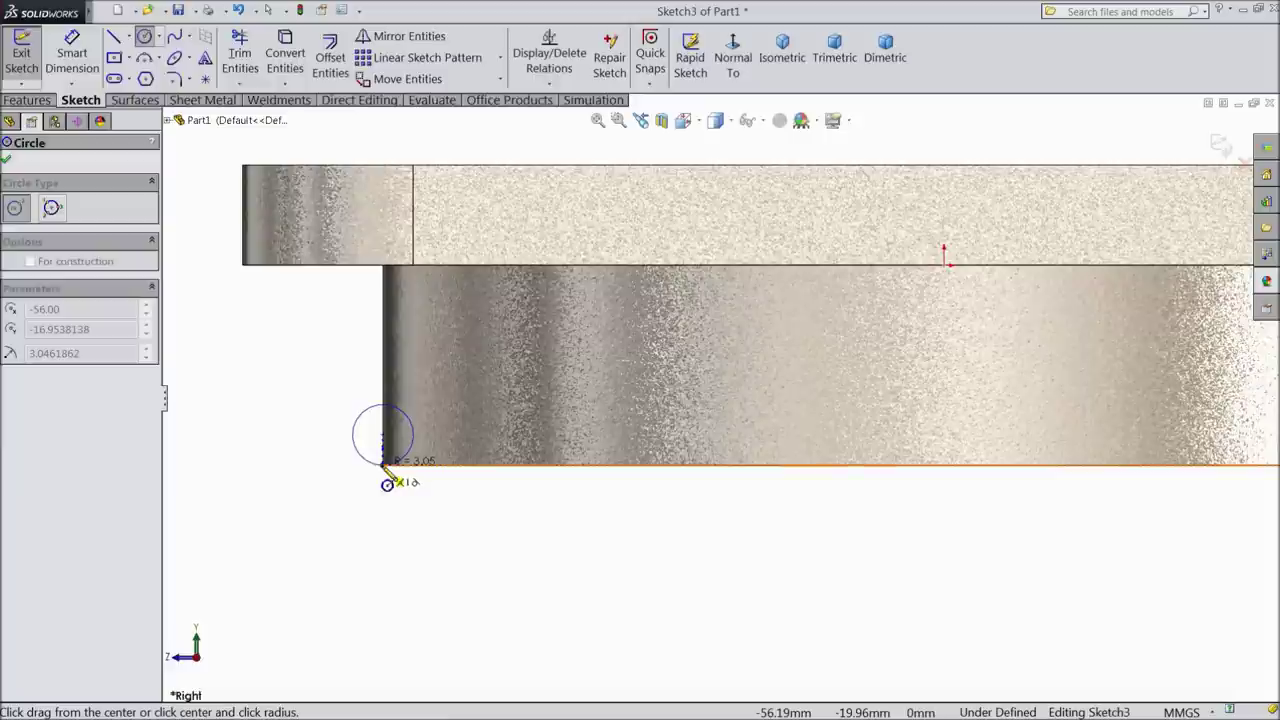
left_click(385, 467)
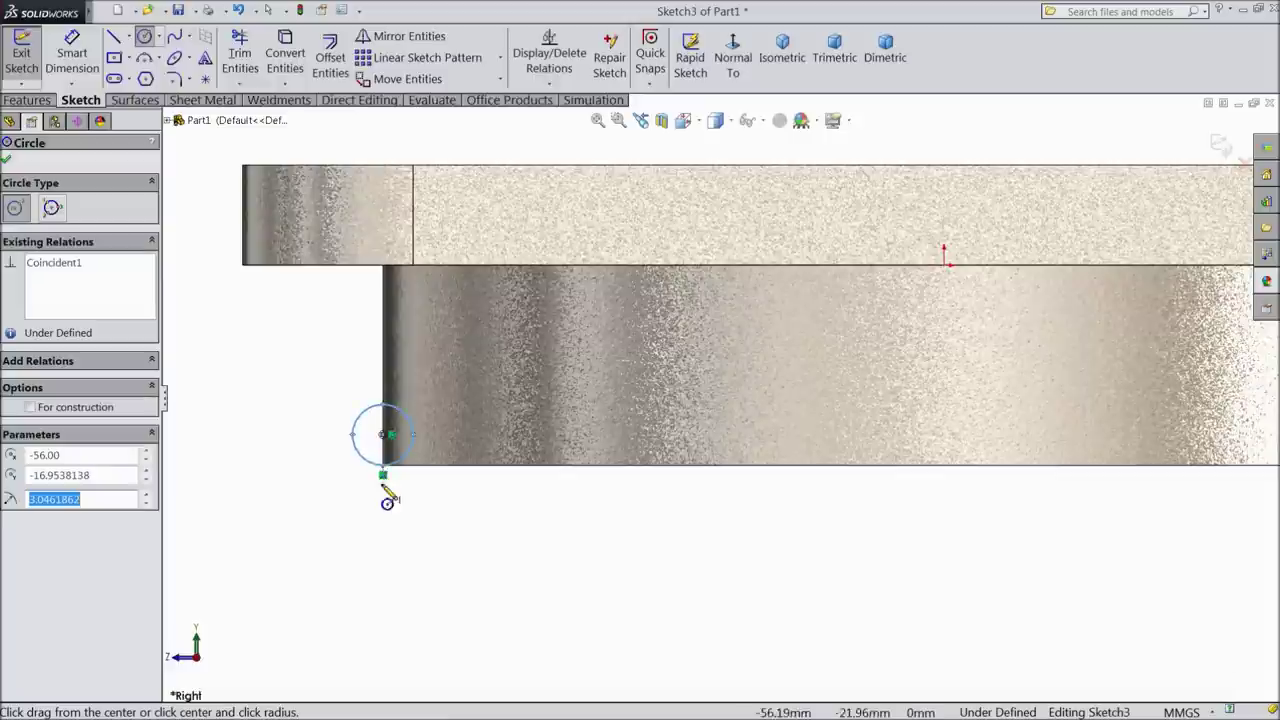
Step: Dimension the small circle at the disc's edge with a diameter of 6 mm
left_click(65, 62)
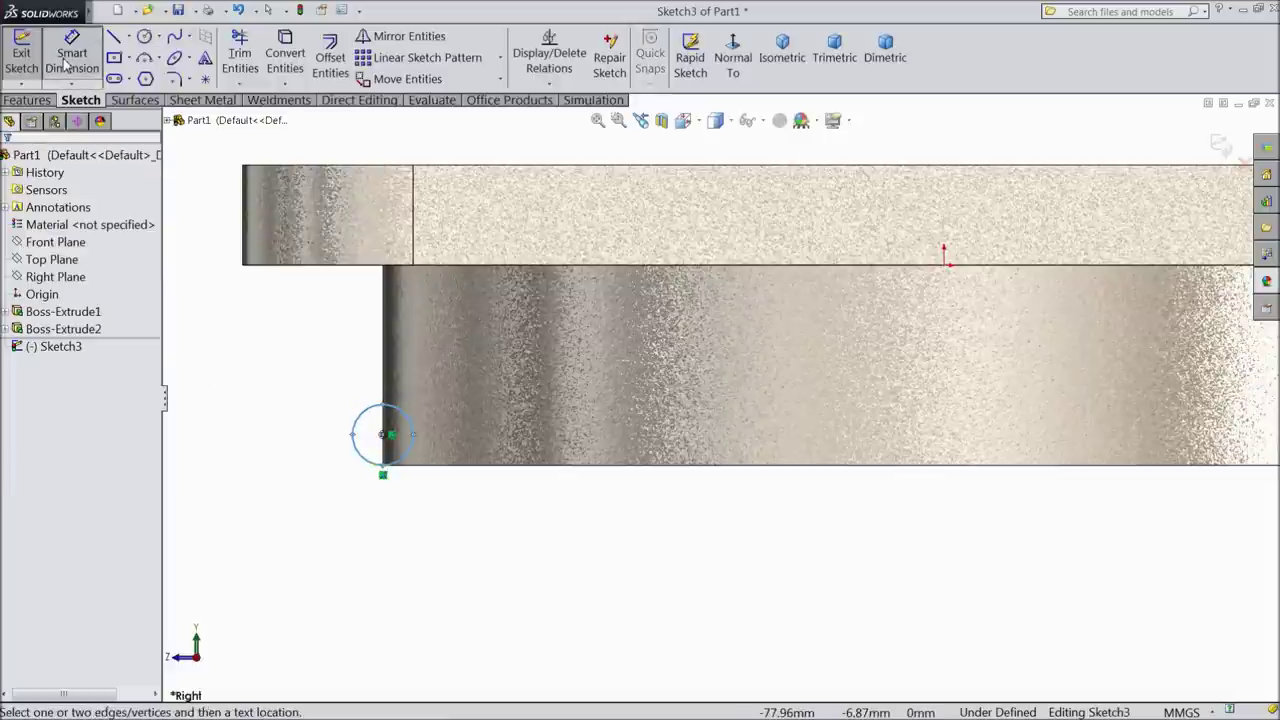
left_click(354, 441)
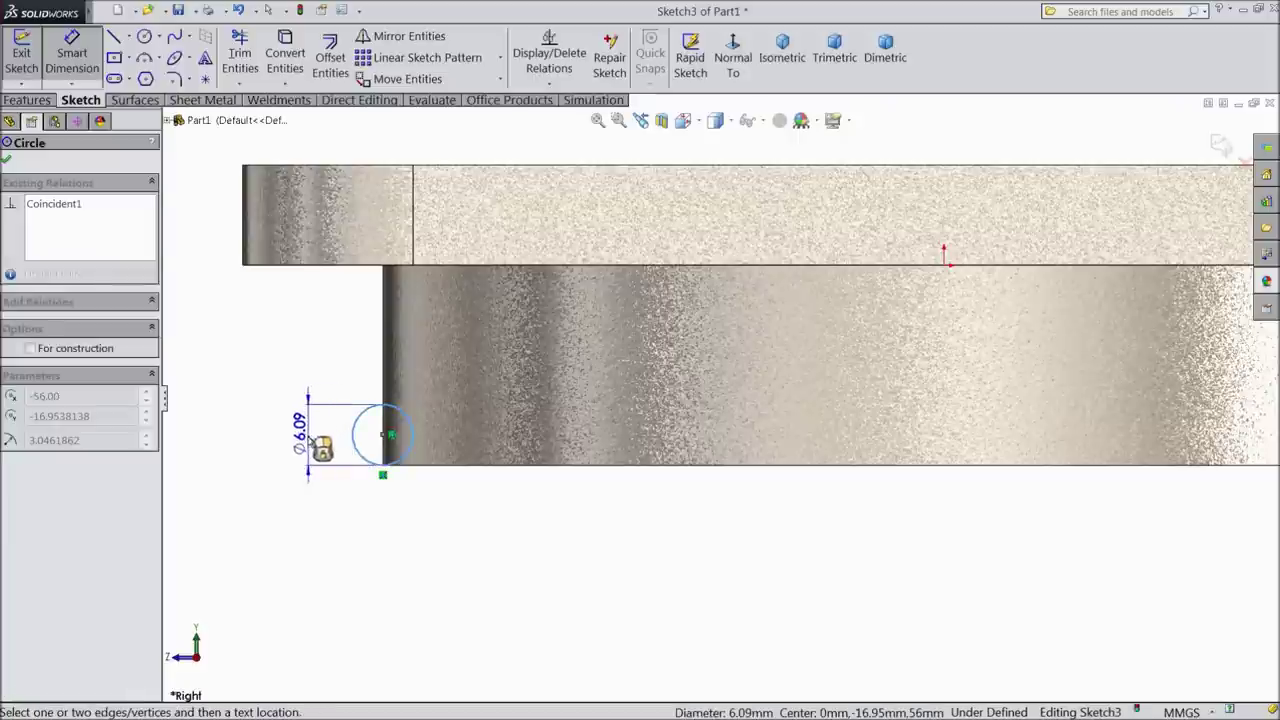
left_click(300, 440)
type("6.00mm")
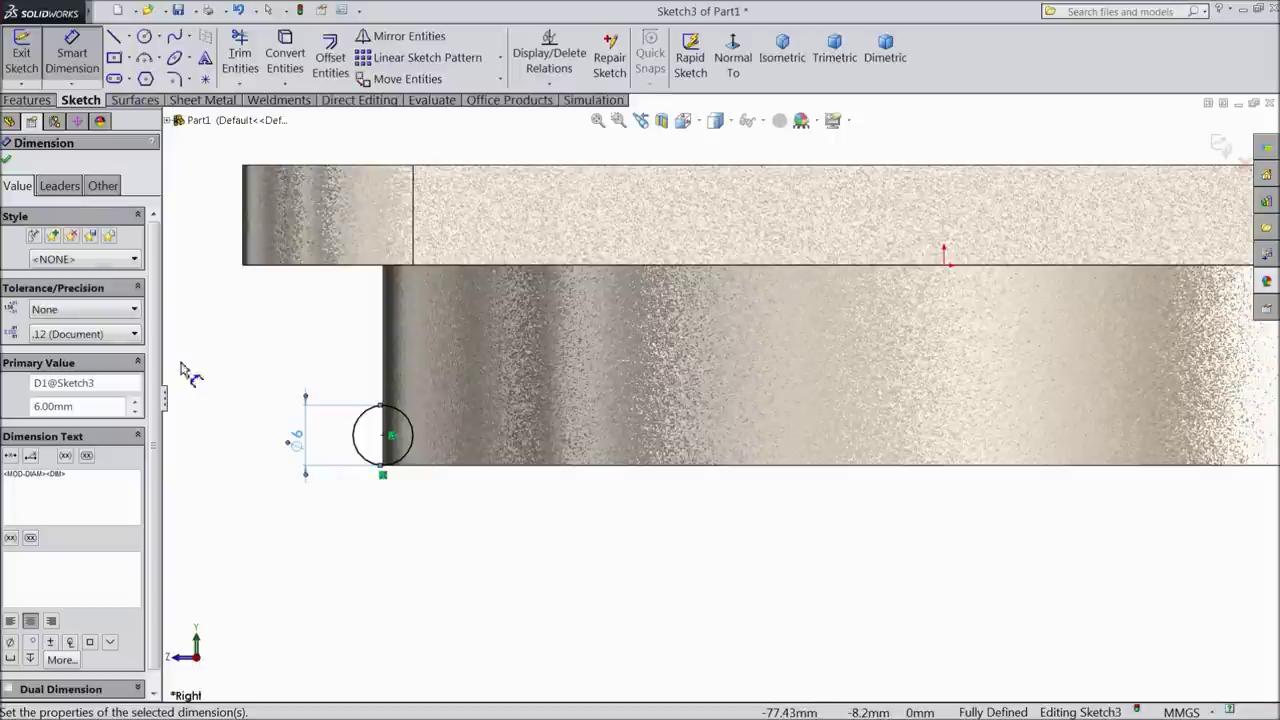
left_click(6, 158)
Step: Draw a vertical line about 31 mm long downward from the origin through the disc
left_click(114, 36)
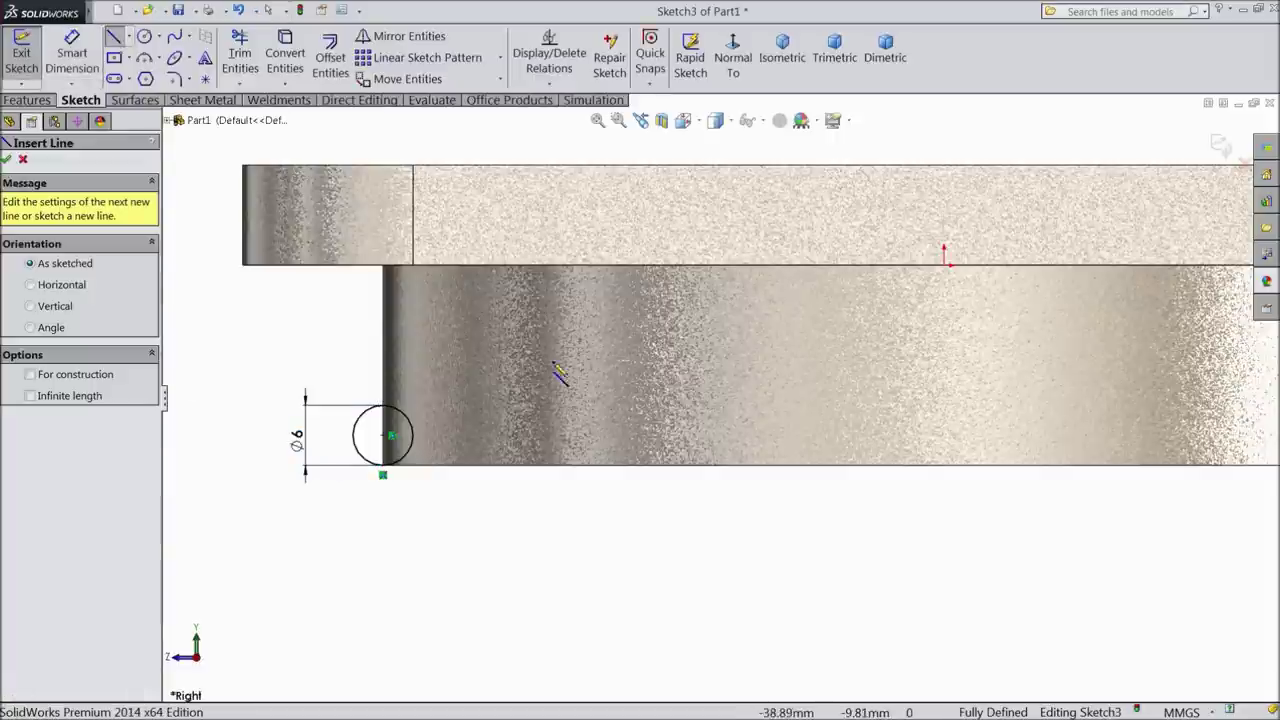
scroll(700, 370, "up", 3)
left_click(829, 319)
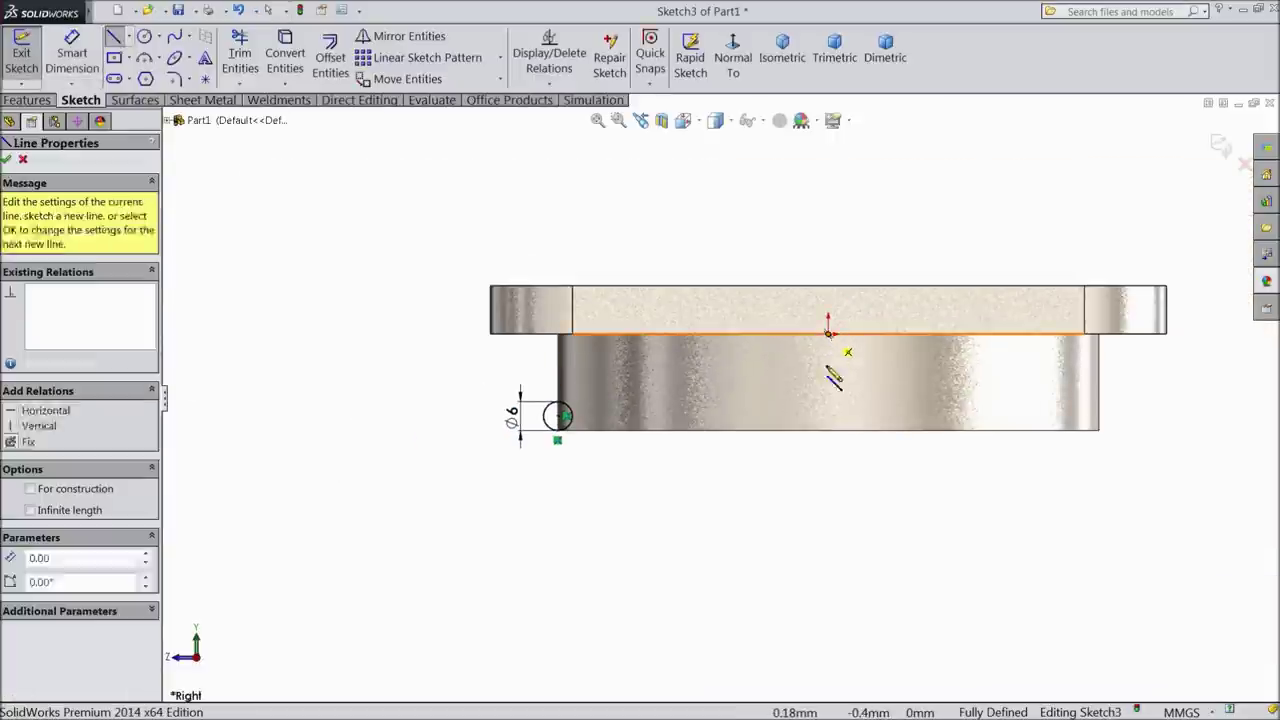
left_click(834, 484)
right_click(872, 488)
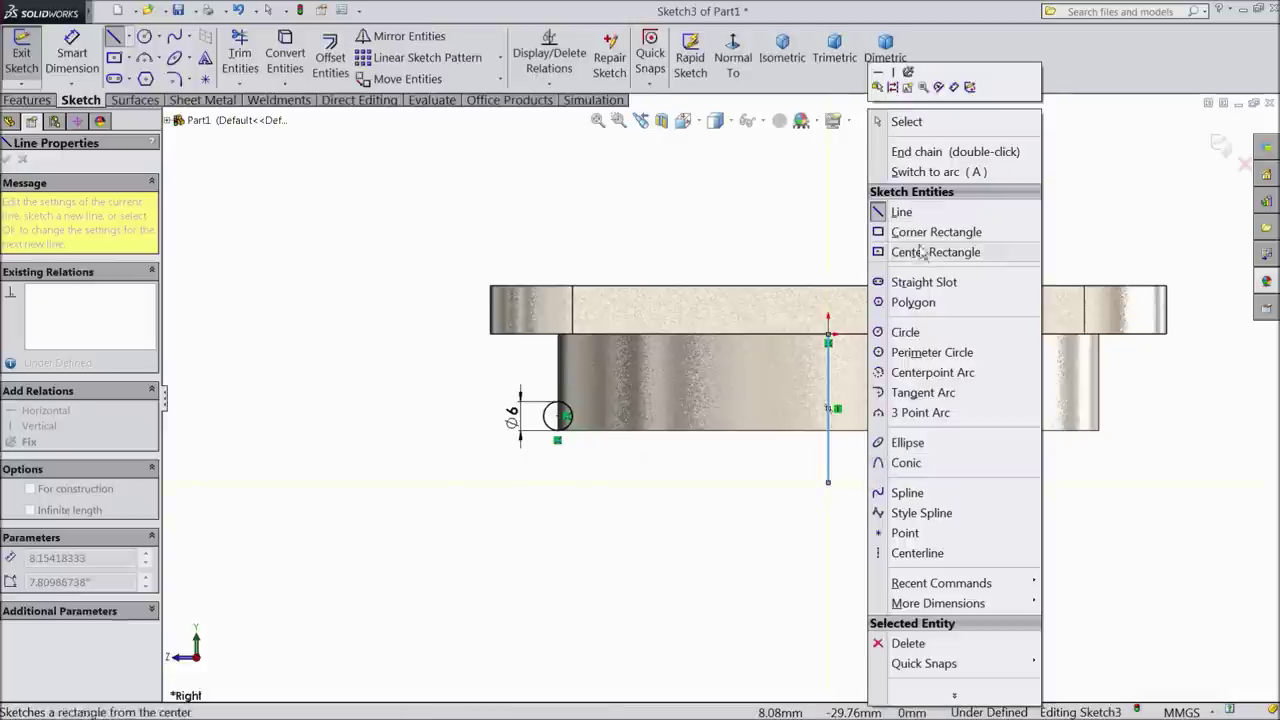
left_click(908, 122)
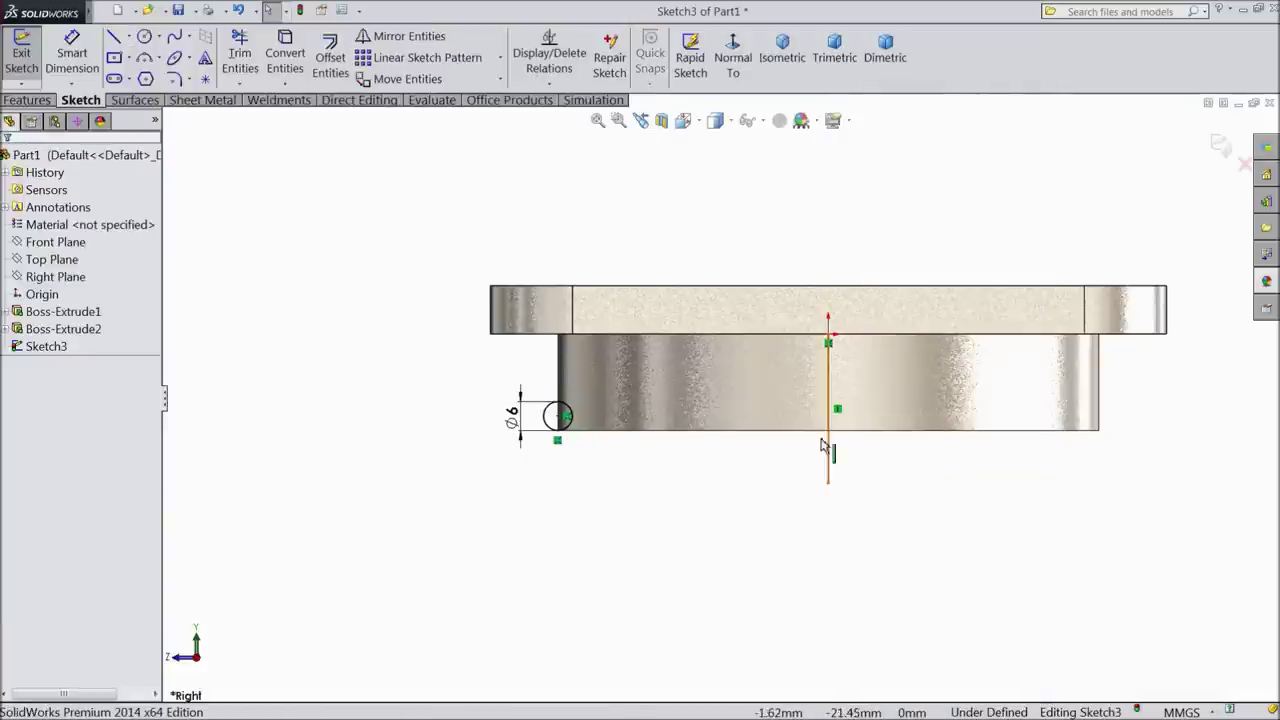
Step: Convert the vertical line through the origin to construction geometry
scroll(823, 455, "down", 3)
left_click(1013, 485)
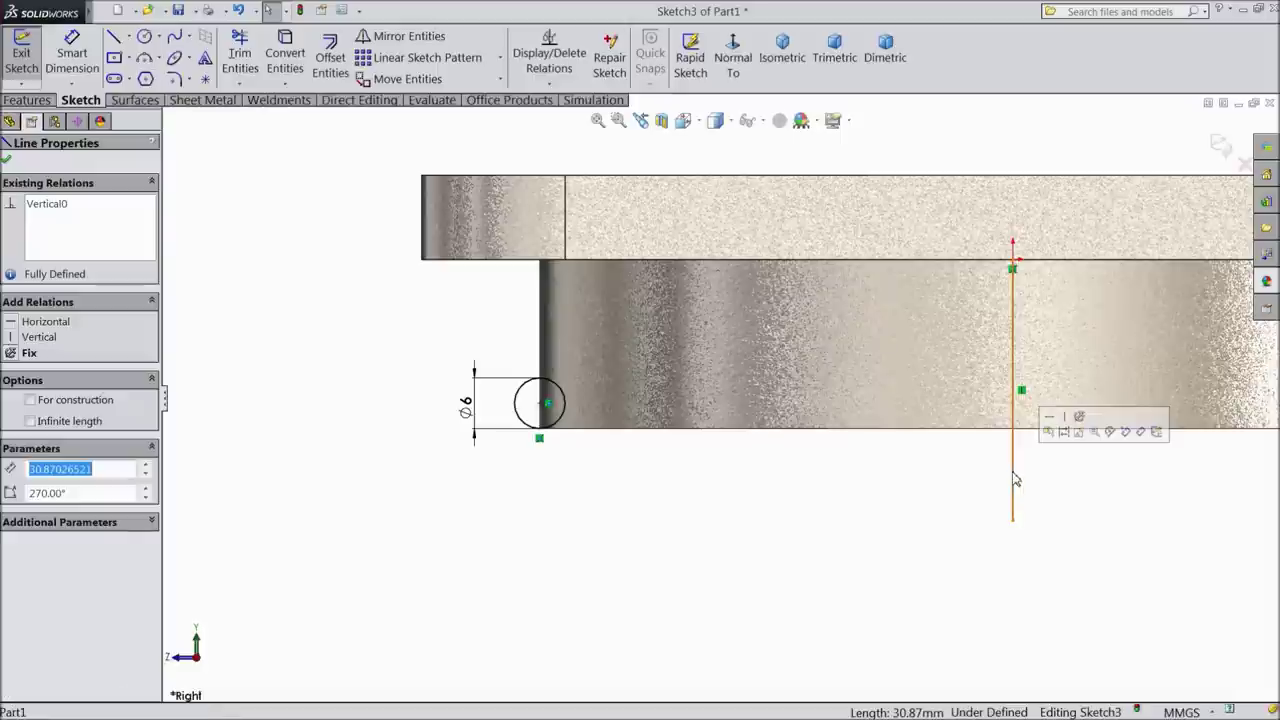
left_click(857, 502)
key("z")
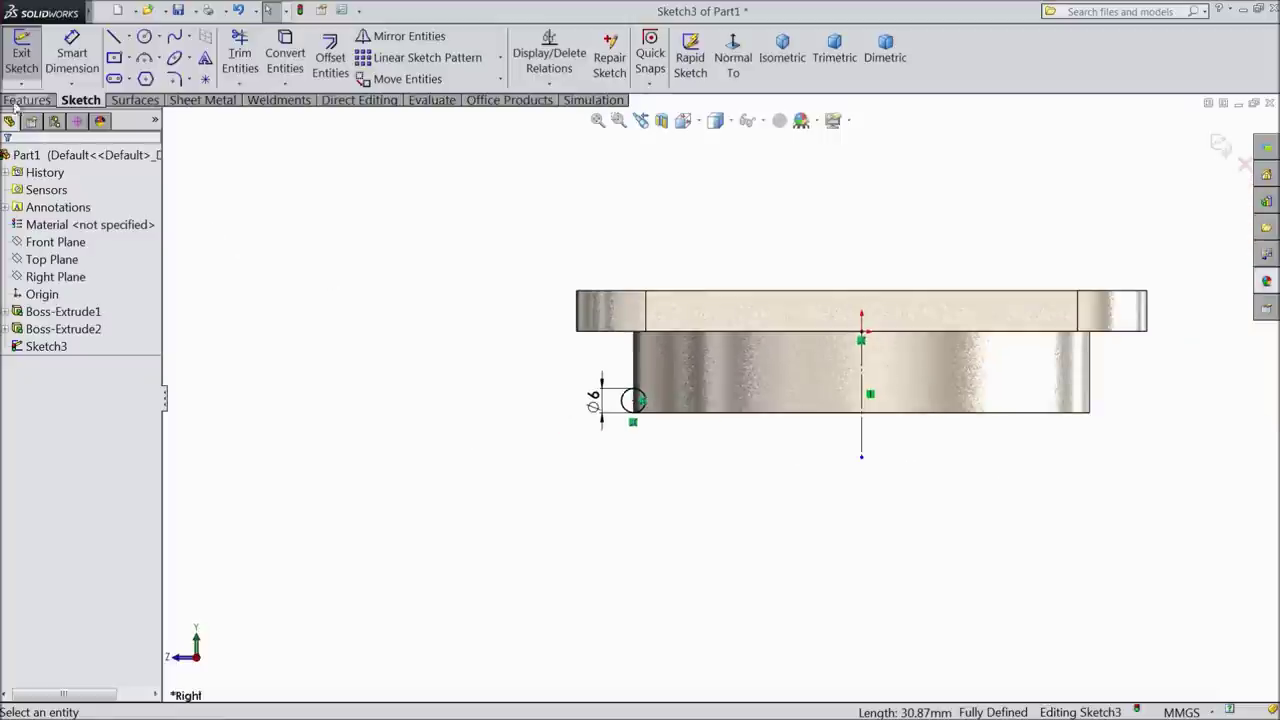
Step: Revolve the 6 mm circle 360° about the vertical construction line, merged with the disc
left_click(20, 102)
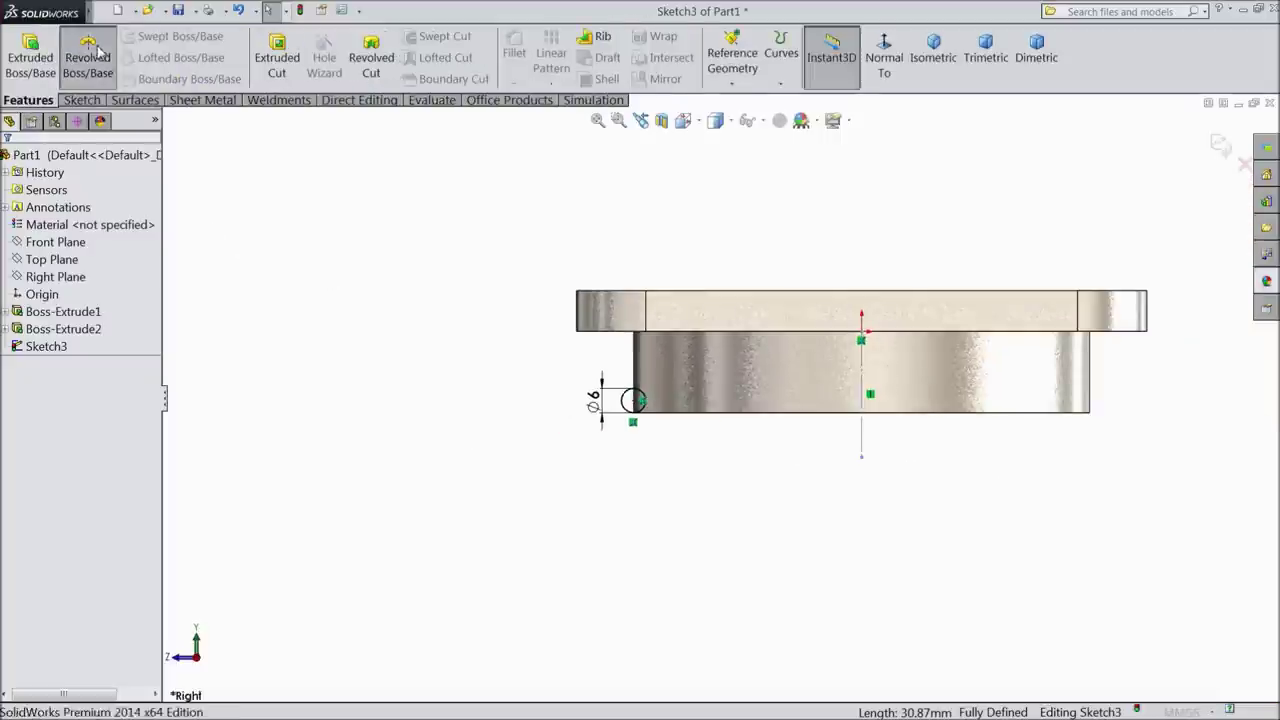
left_click(88, 57)
middle_click_drag(861, 365, 897, 466)
scroll(886, 454, "down", 3)
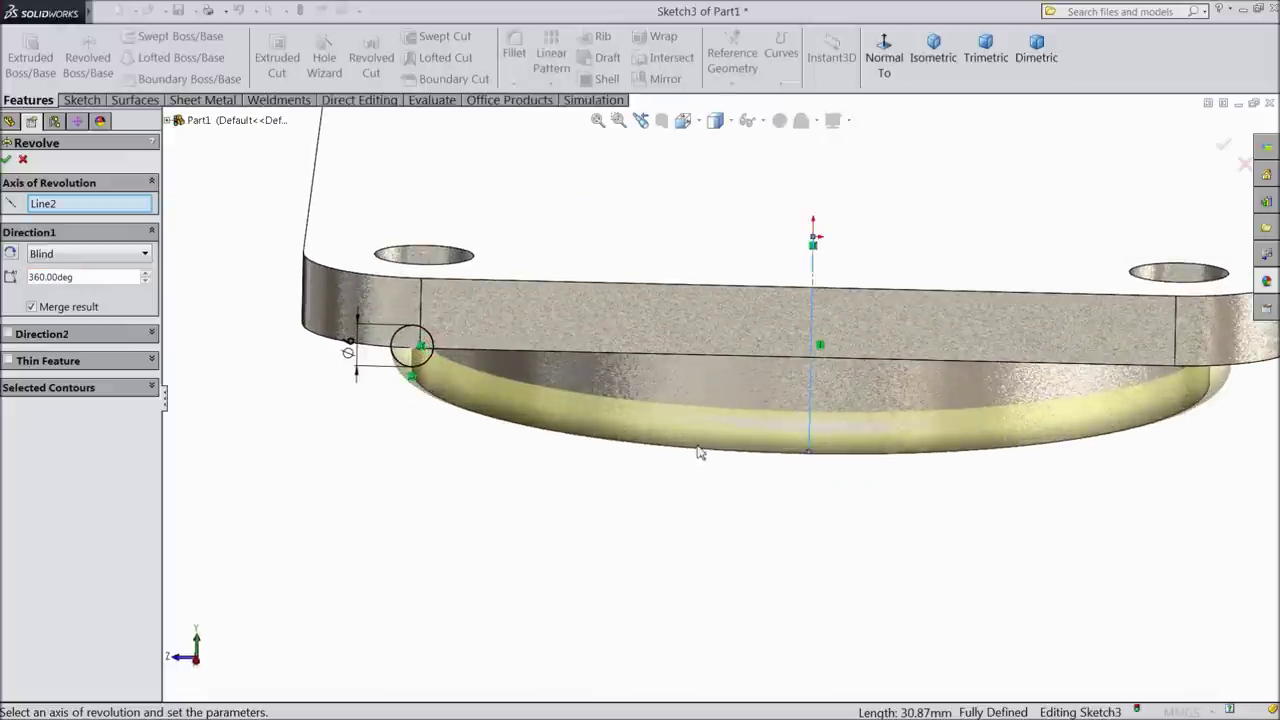
key("Return")
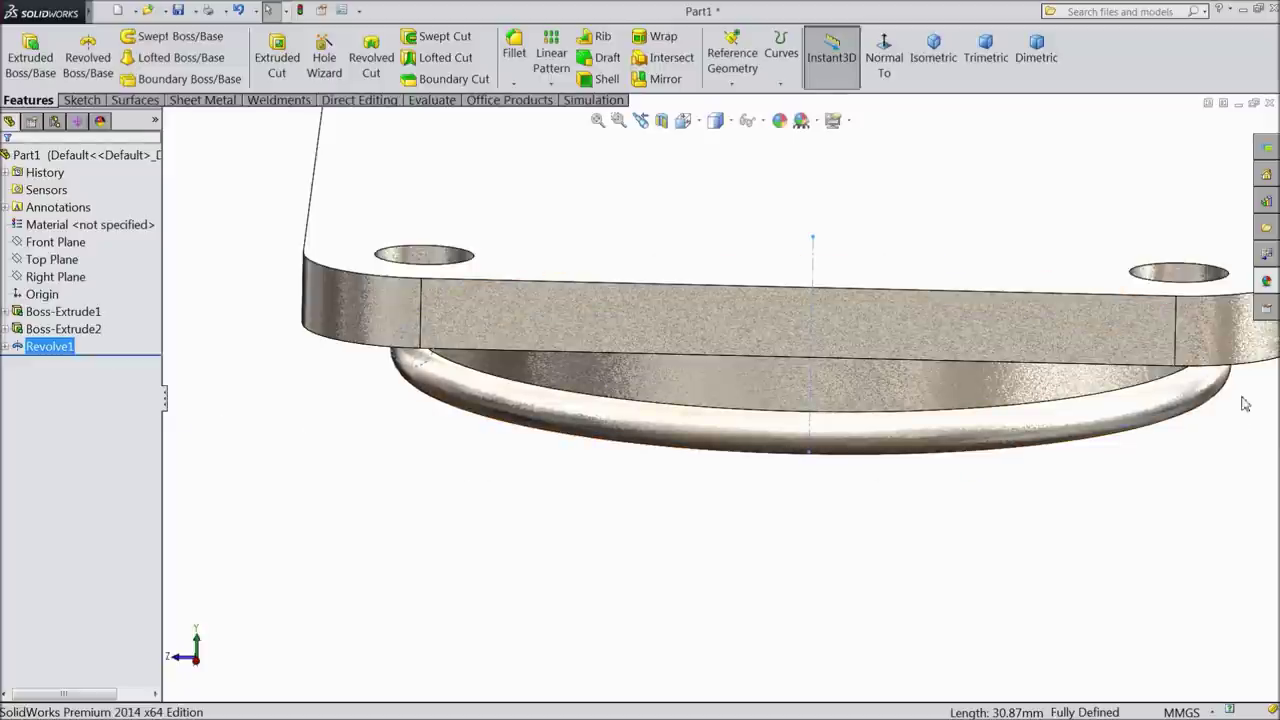
Step: Apply the matte rubber appearance to the revolved ring around the disc
left_click(1266, 281)
scroll(1173, 228, "down", 5)
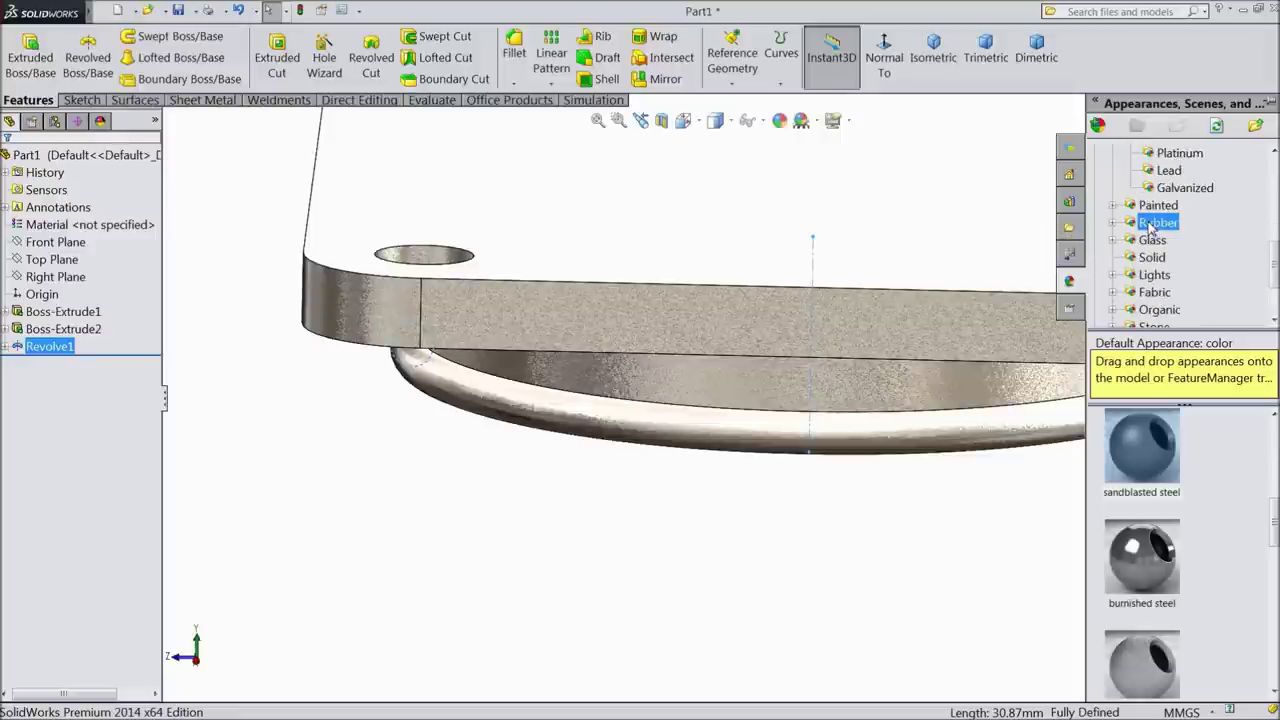
double_click(1146, 470)
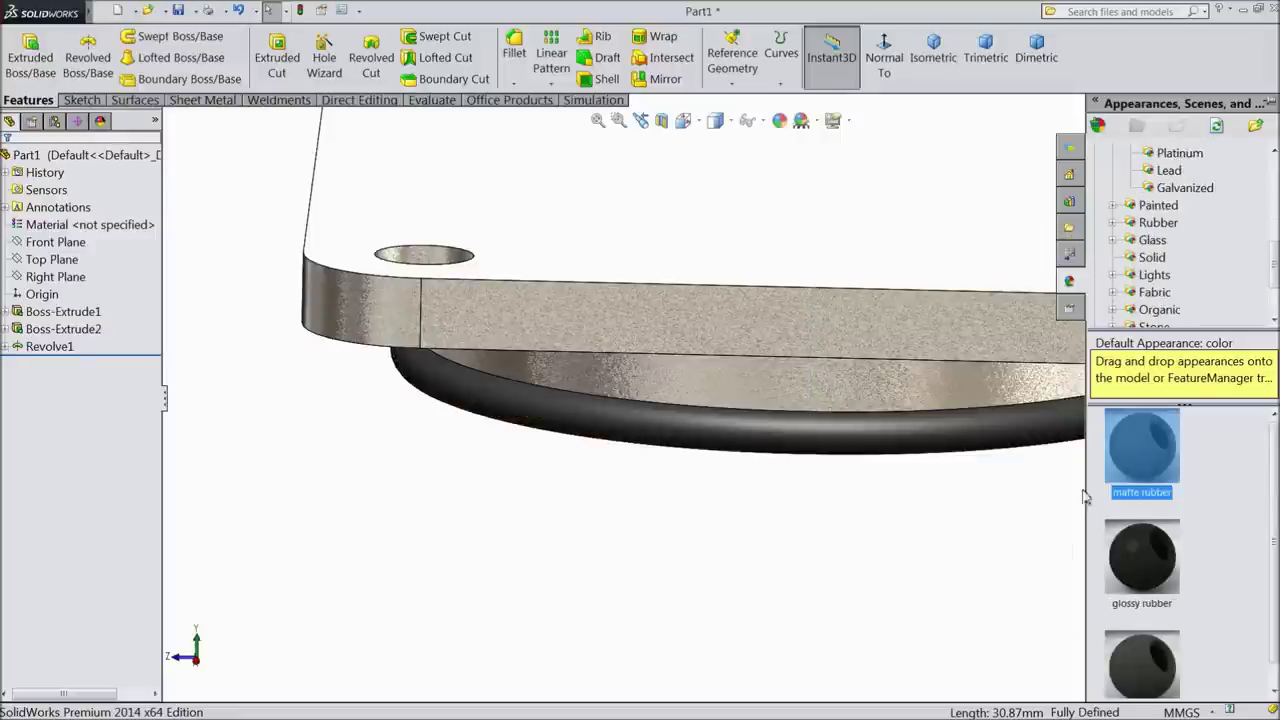
scroll(1182, 585, "down", 1)
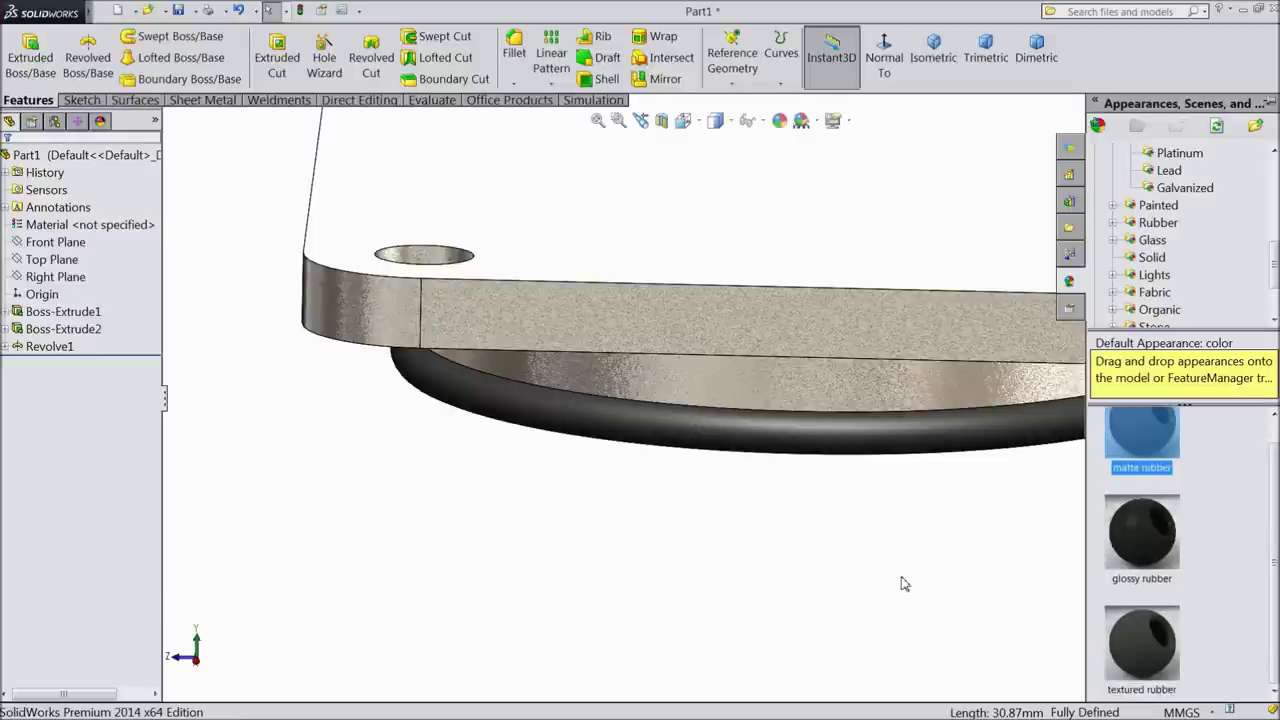
Step: Sketch a circle about 15 mm in diameter, centred on the origin, on the disc's outer flat face
middle_click_drag(880, 575, 840, 390)
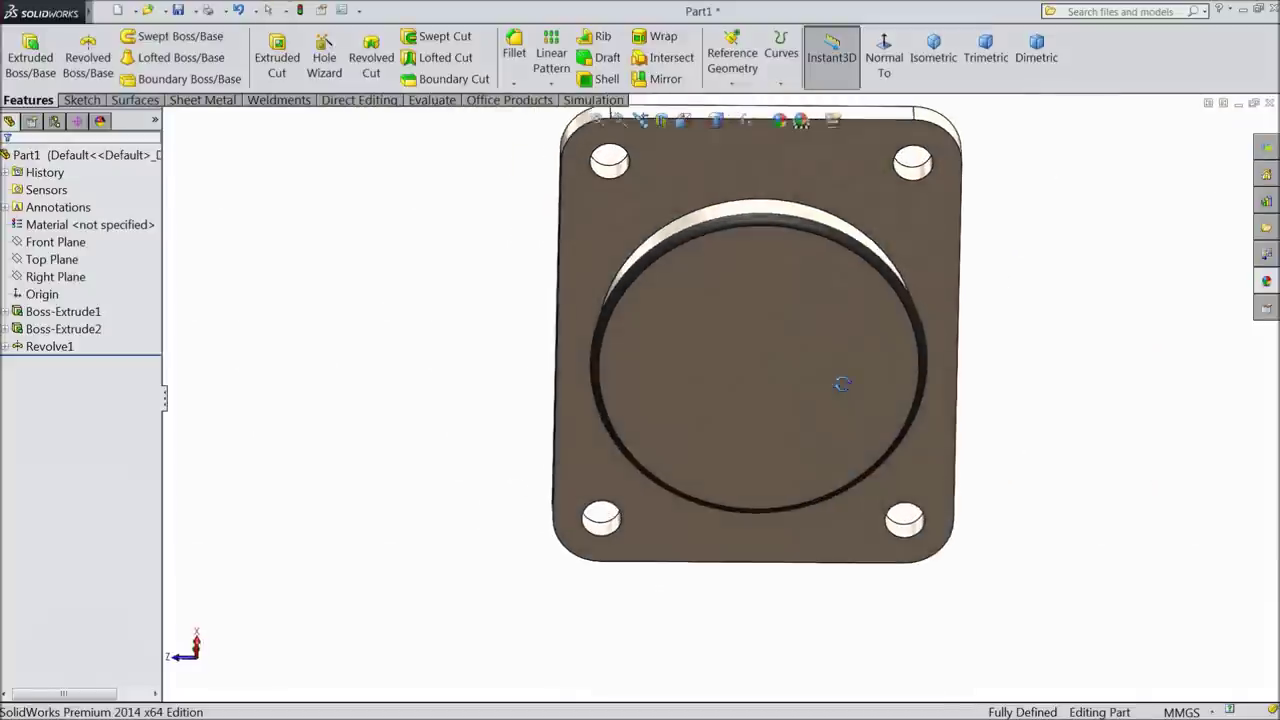
left_click(787, 380)
left_click(838, 342)
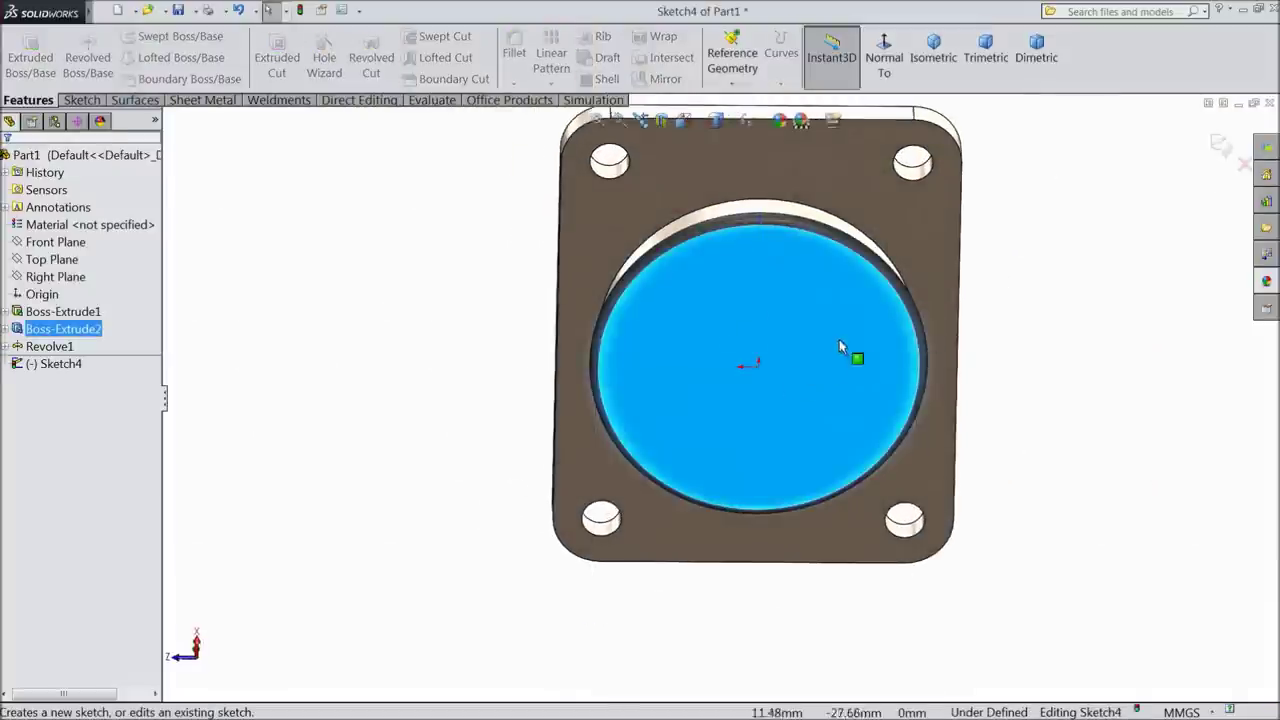
left_click(884, 57)
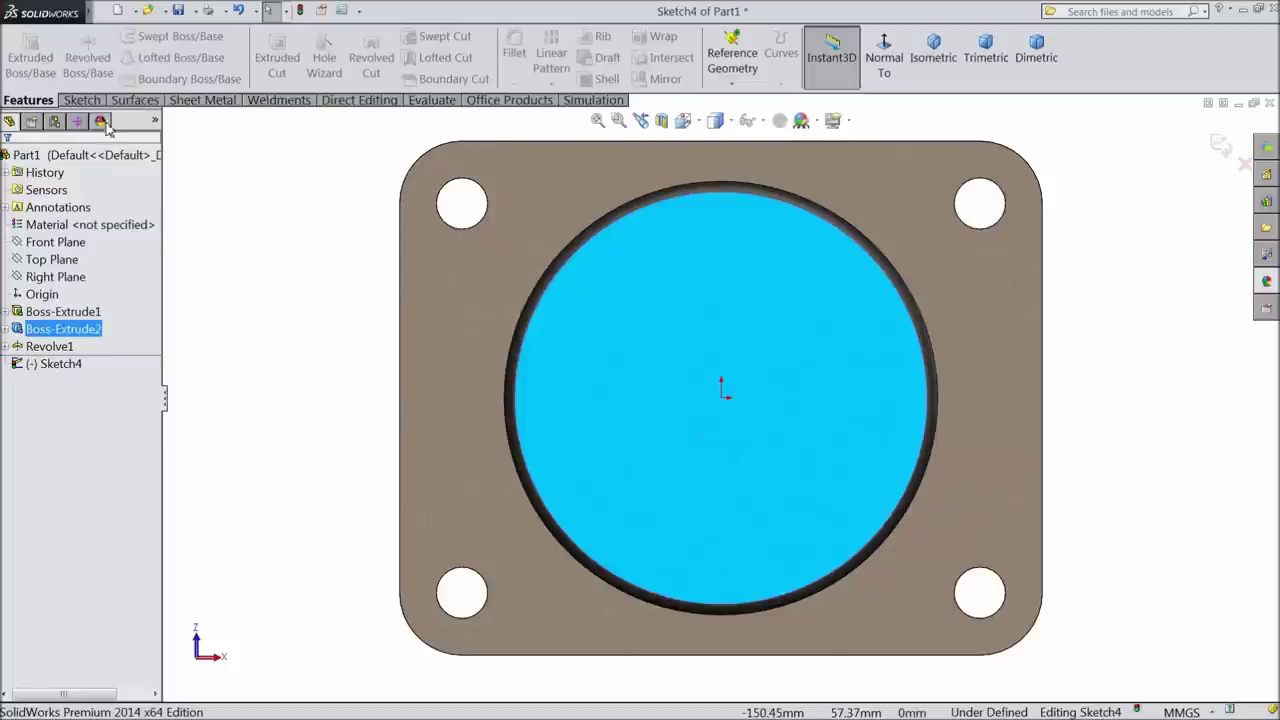
left_click(82, 100)
left_click(145, 37)
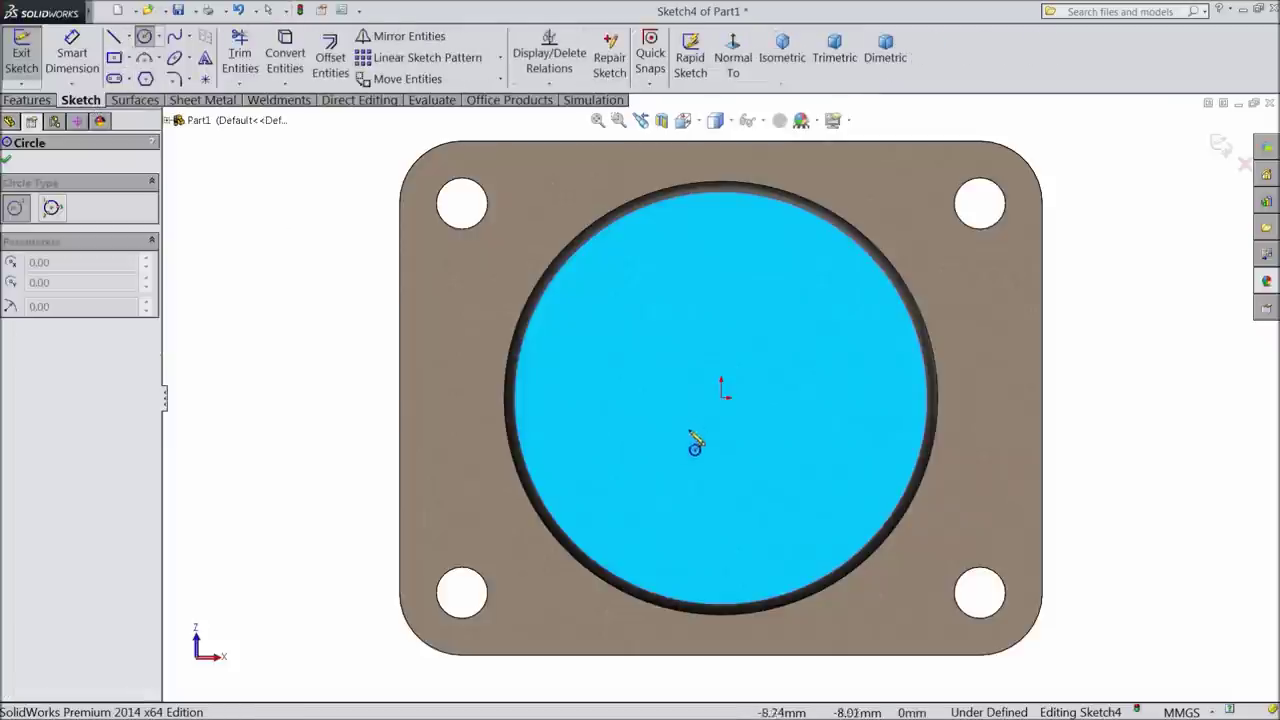
left_click(720, 398)
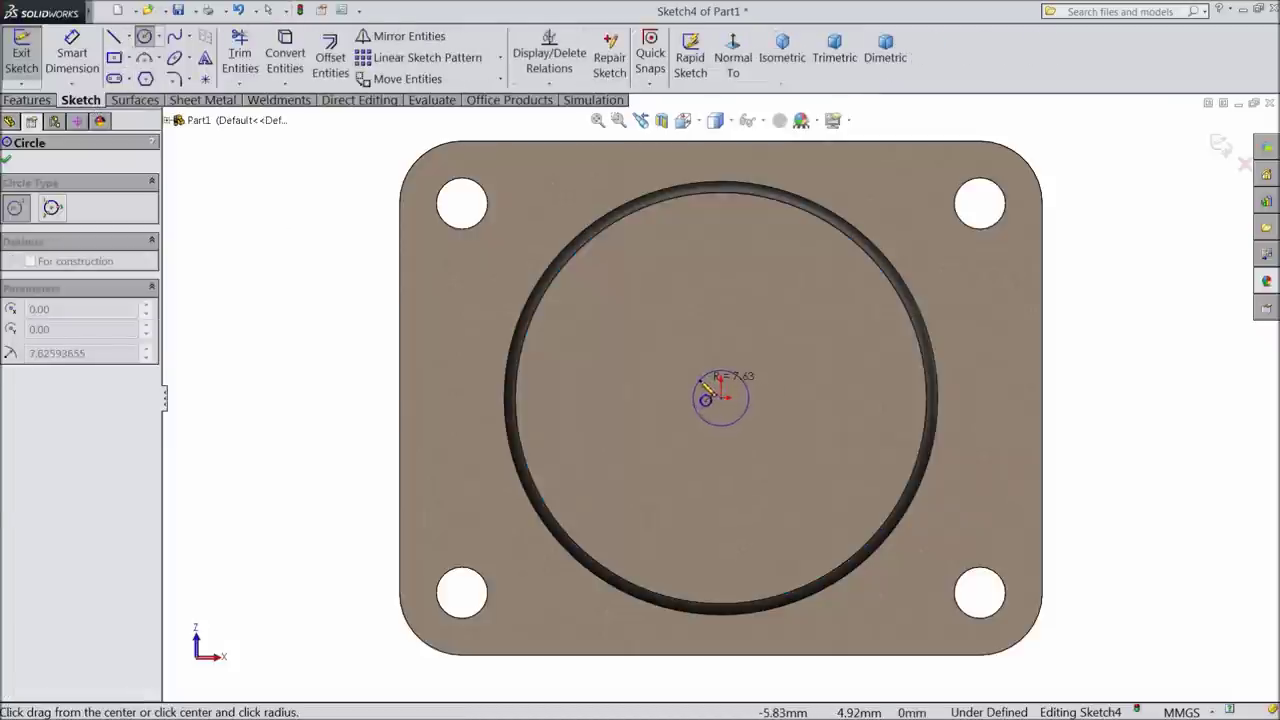
left_click(748, 398)
Step: Dimension the centre circle with a diameter of 15 mm
key("d")
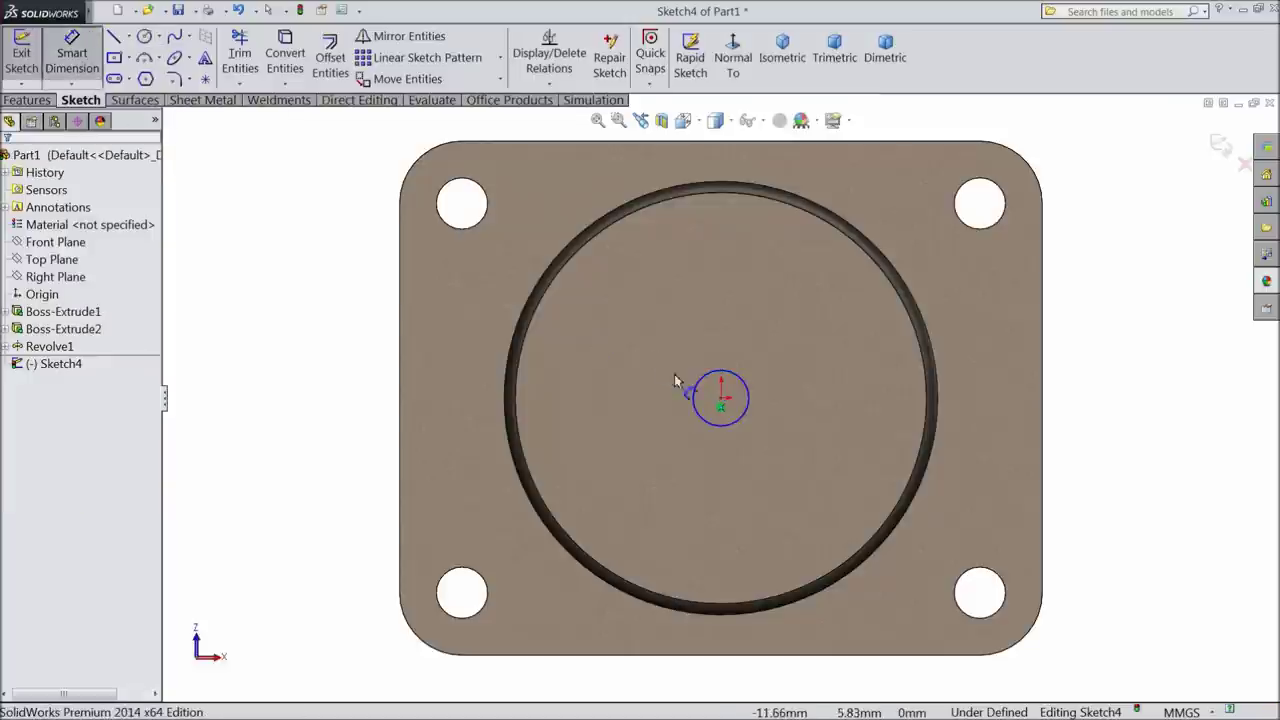
left_click(692, 405)
left_click(600, 402)
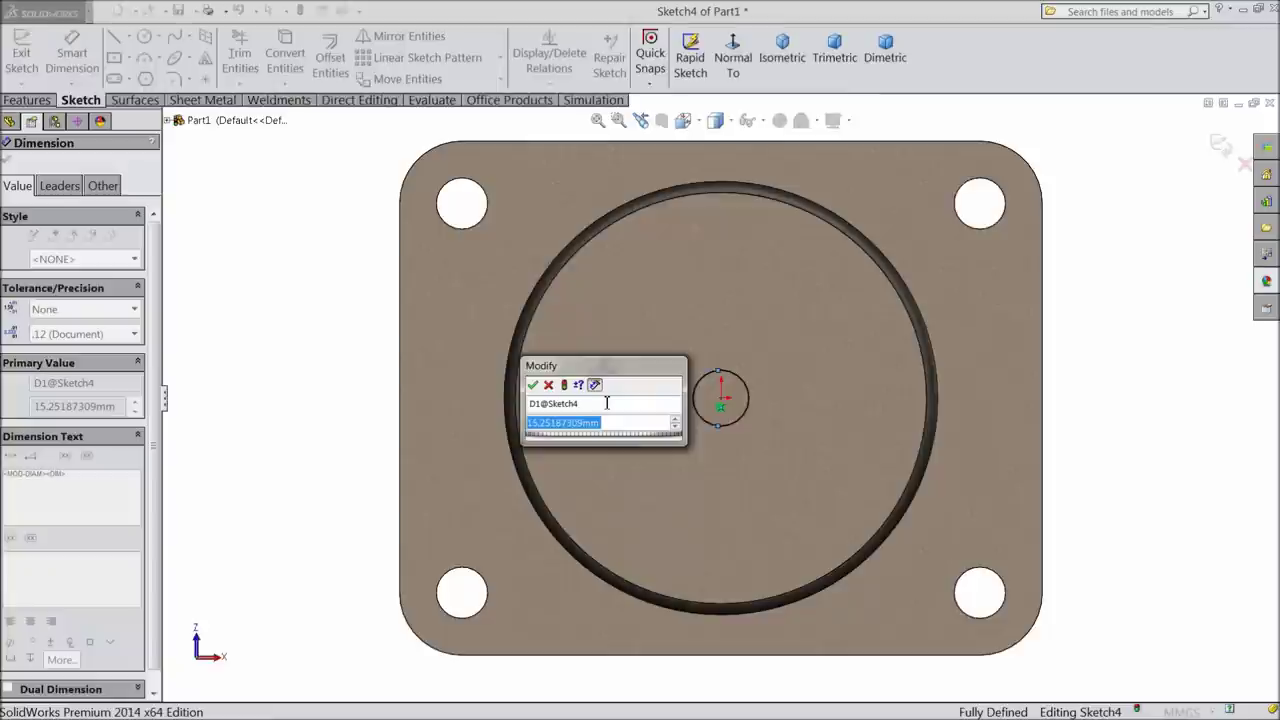
type("15")
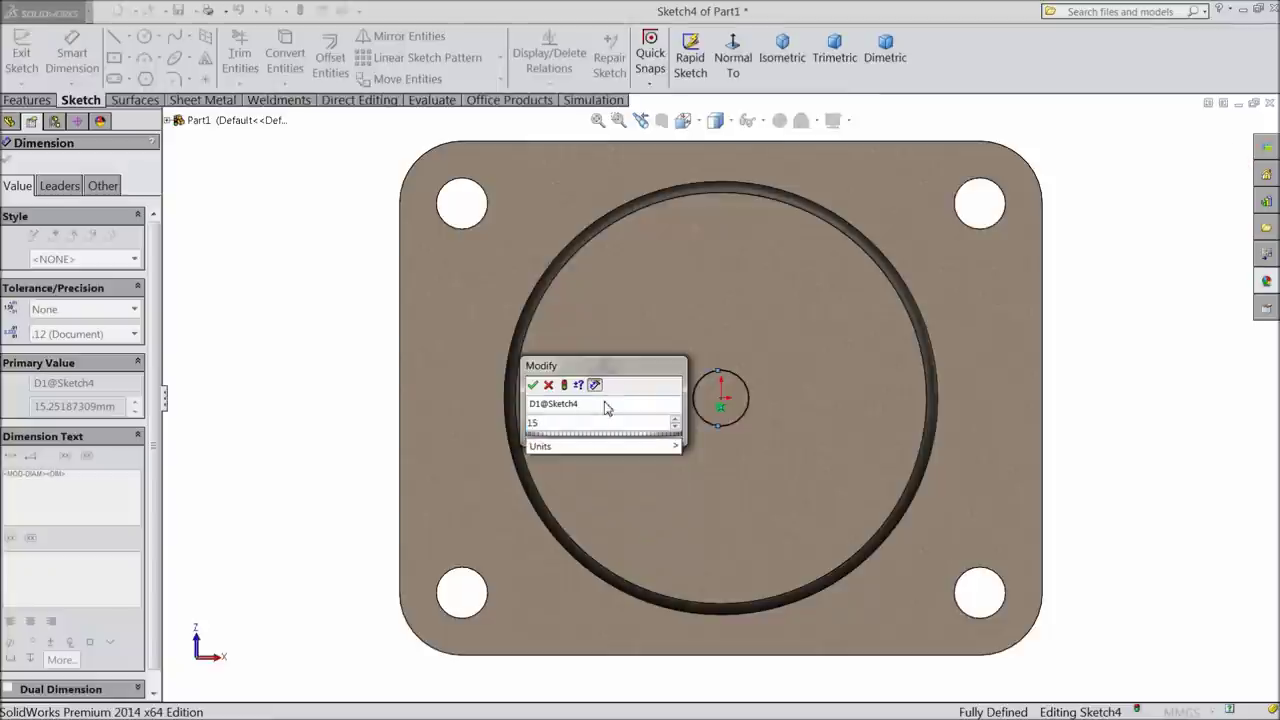
left_click(533, 385)
Step: Extrude the 15 mm circle 25 mm outward from the disc as a blind boss, merged with the body
scroll(743, 408, "down", 2)
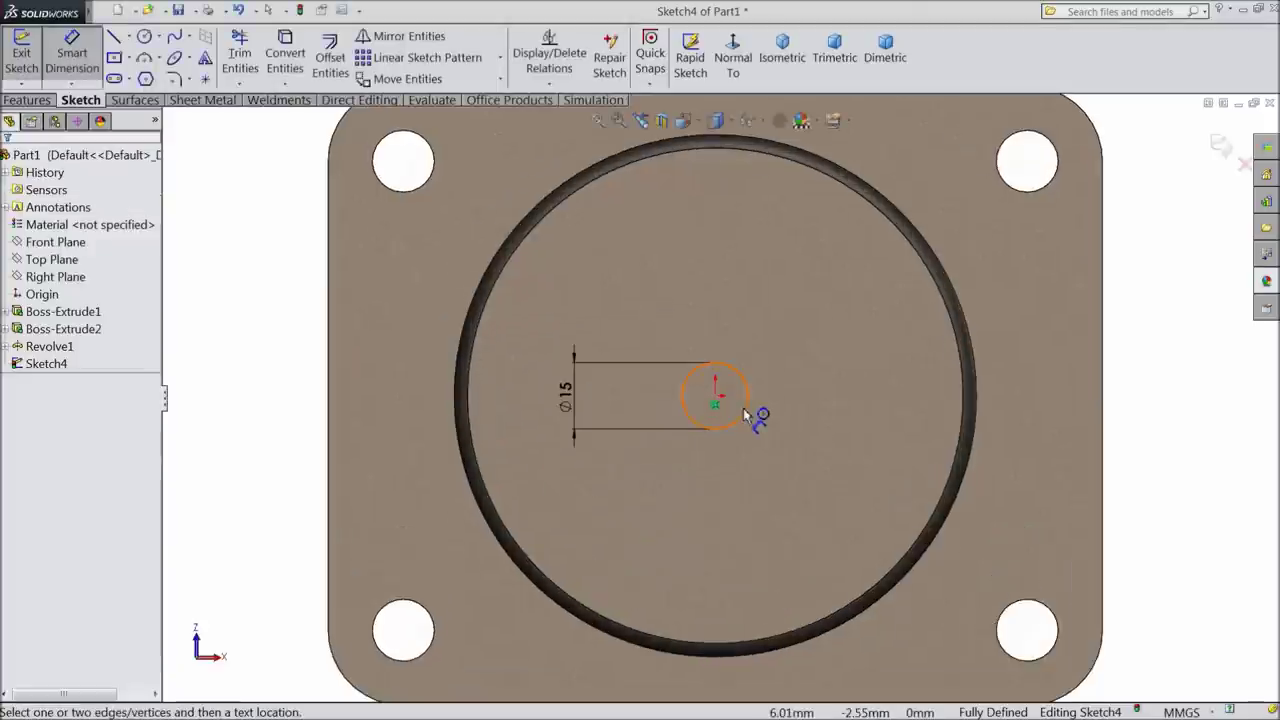
left_click(26, 100)
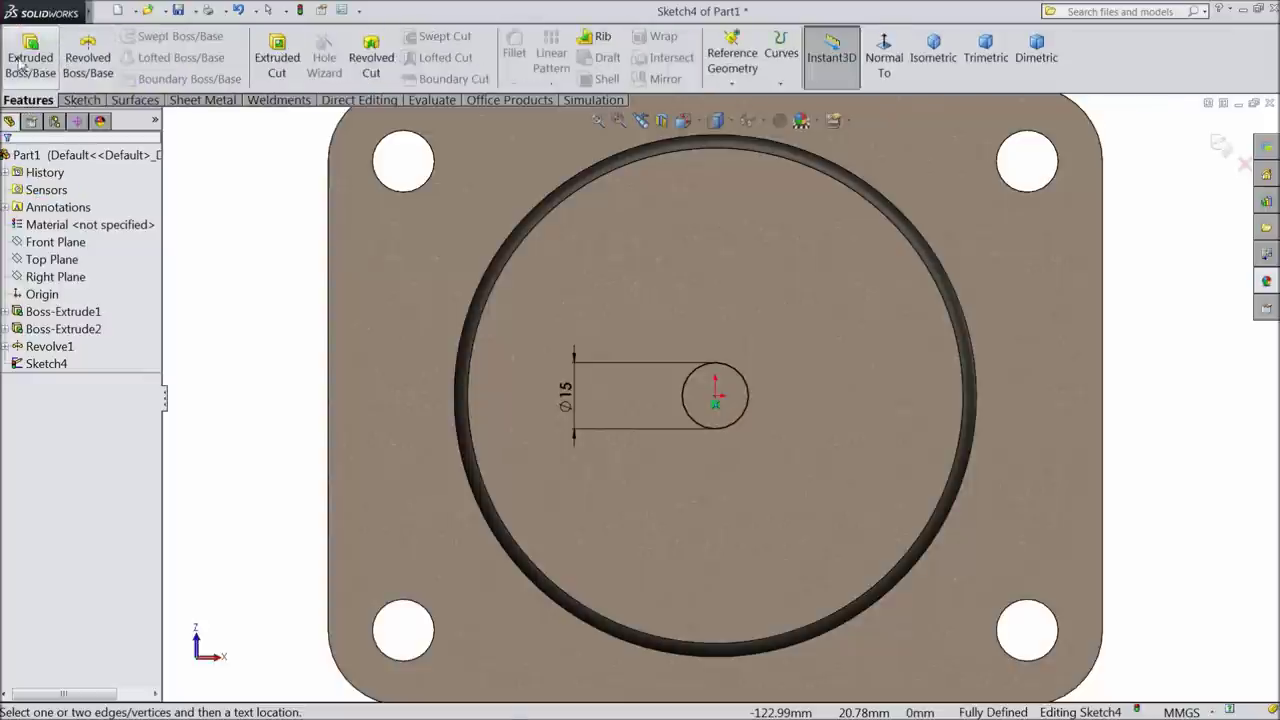
left_click(30, 55)
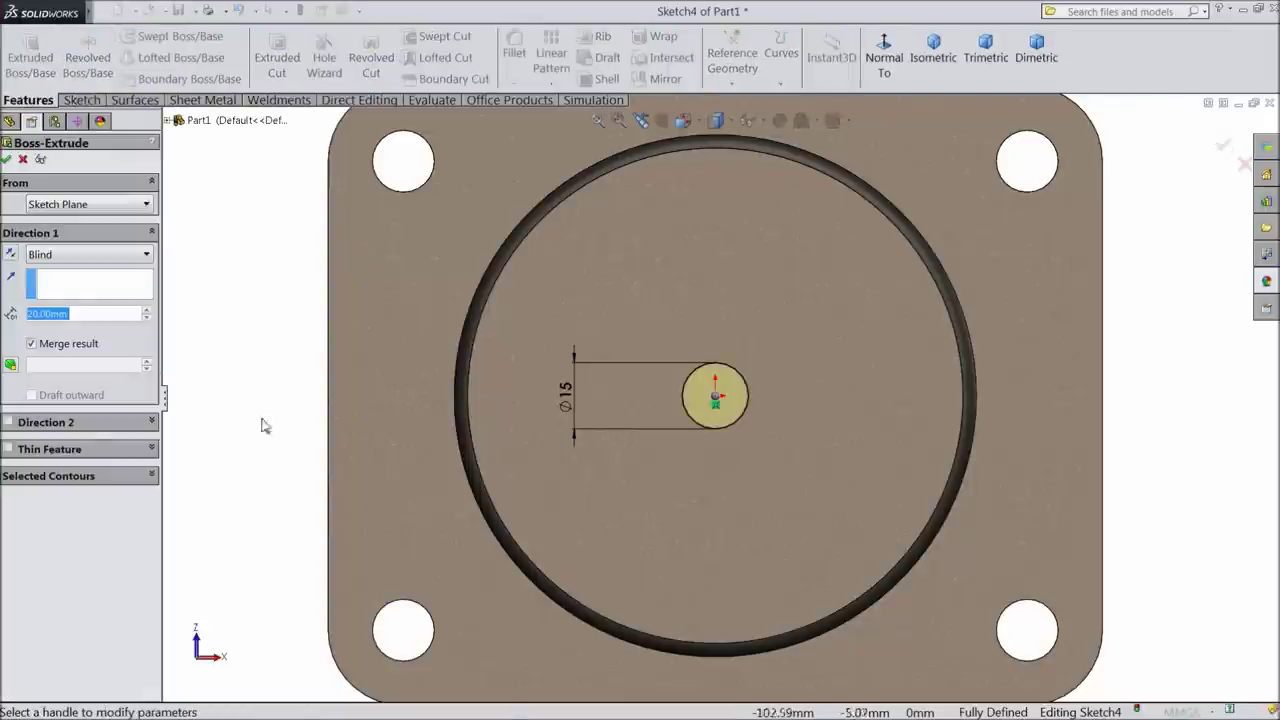
type("15")
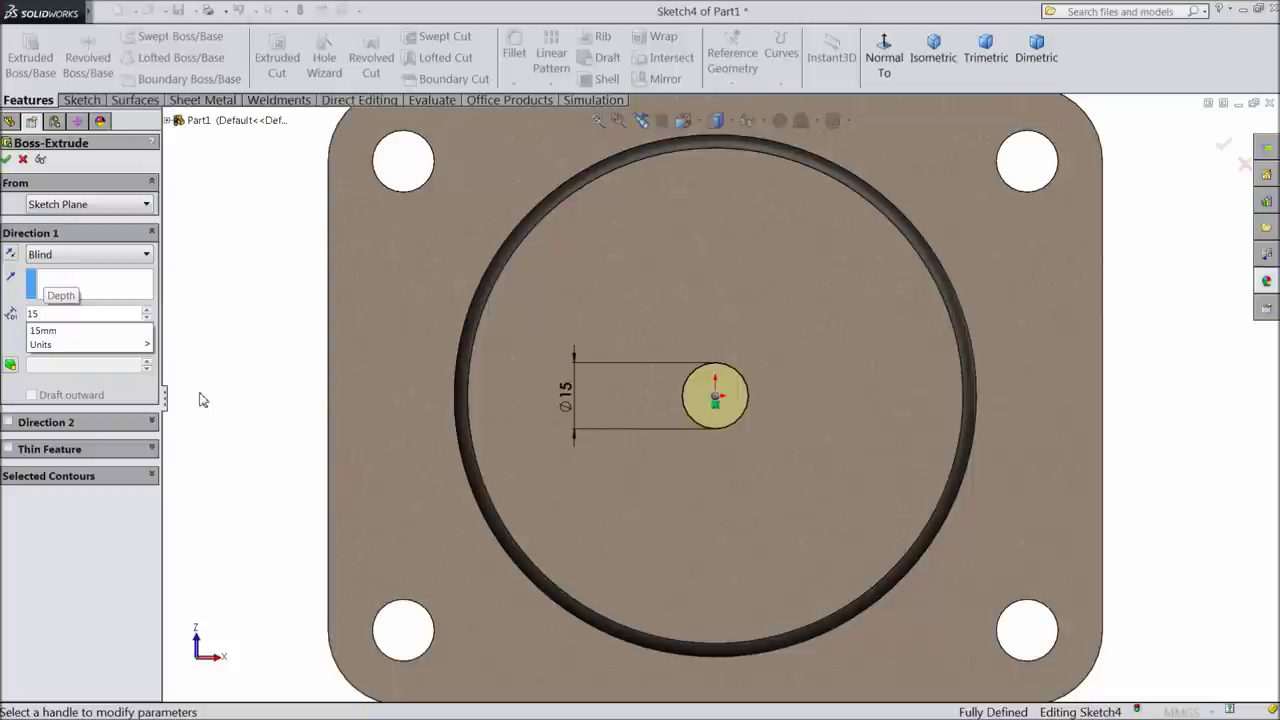
key("Return")
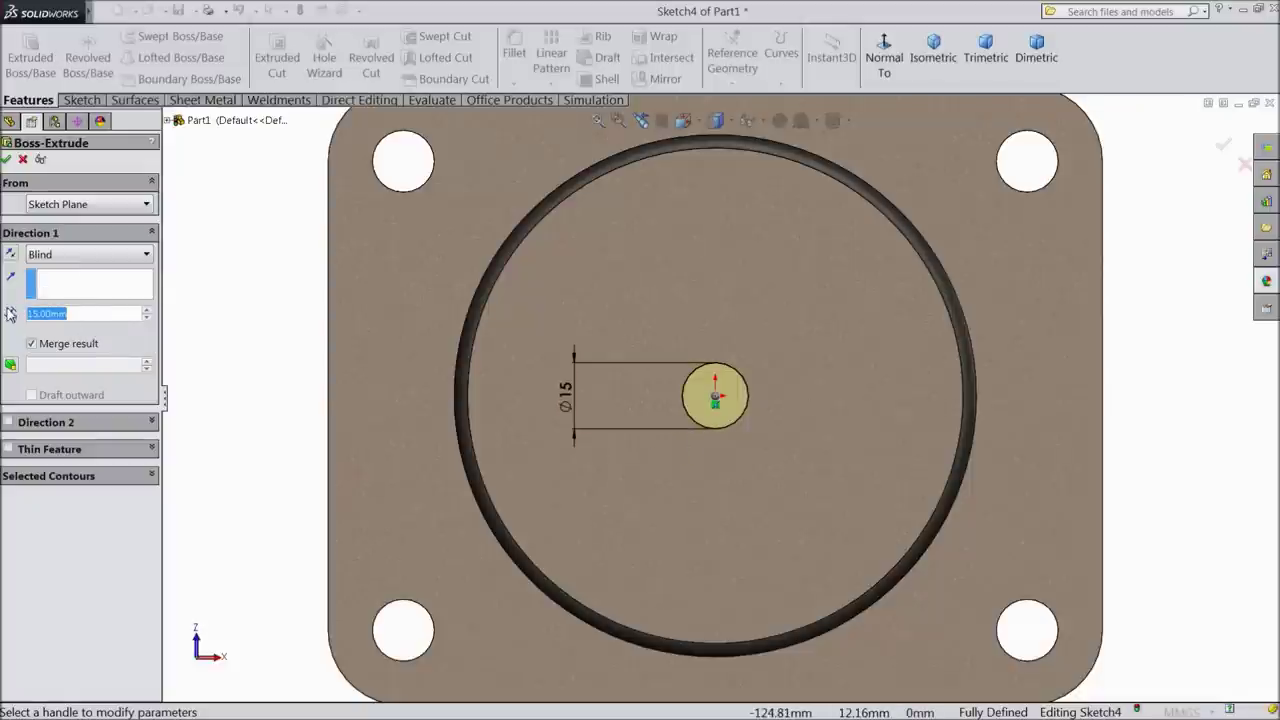
type("25")
key("Return")
mouse_move(295, 321)
middle_mouse_down()
mouse_move(257, 451)
mouse_move(250, 441)
middle_mouse_up()
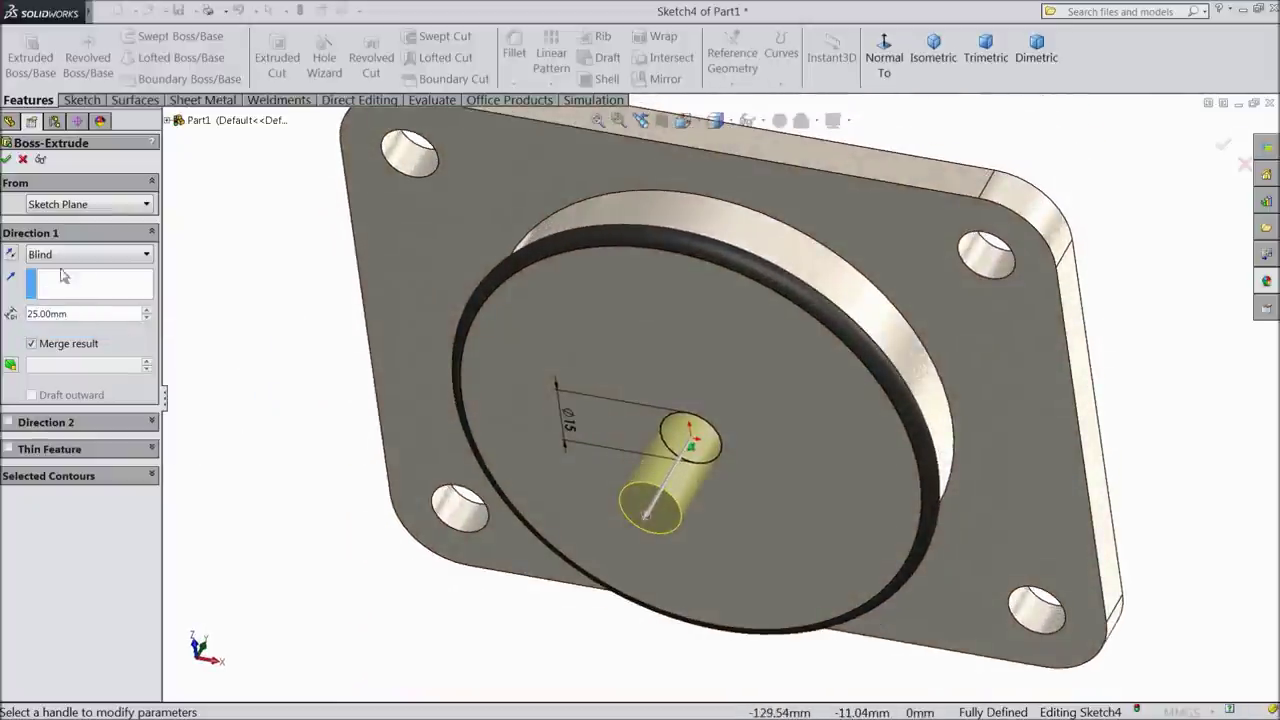
left_click(6, 160)
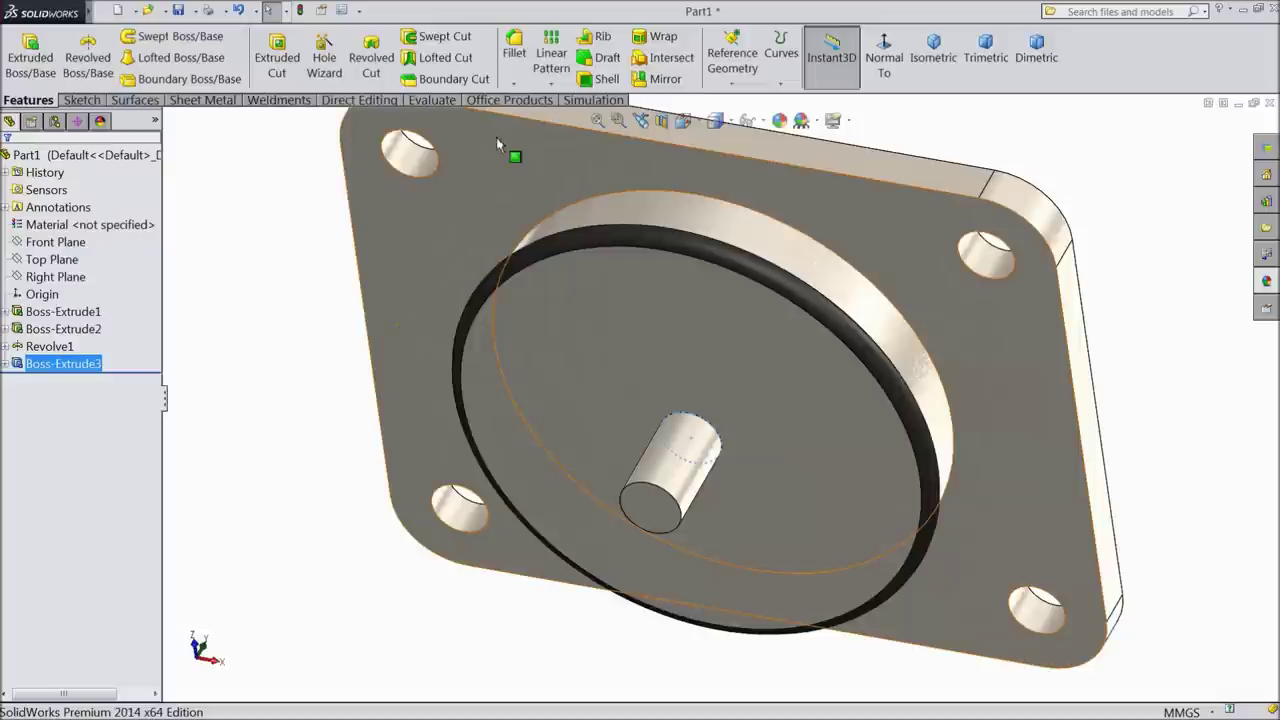
Step: Chamfer the free end face of the central stud by 1 mm at 45°
left_click(513, 84)
left_click(528, 122)
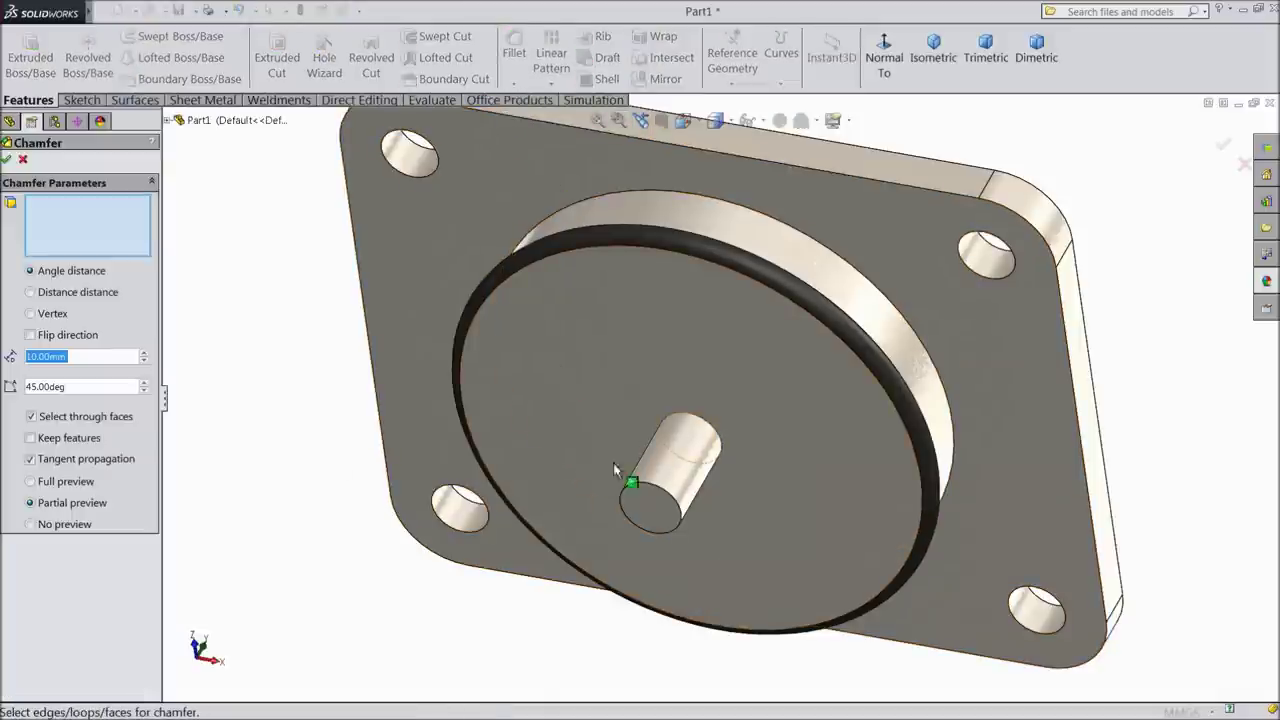
type("1")
left_click(656, 508)
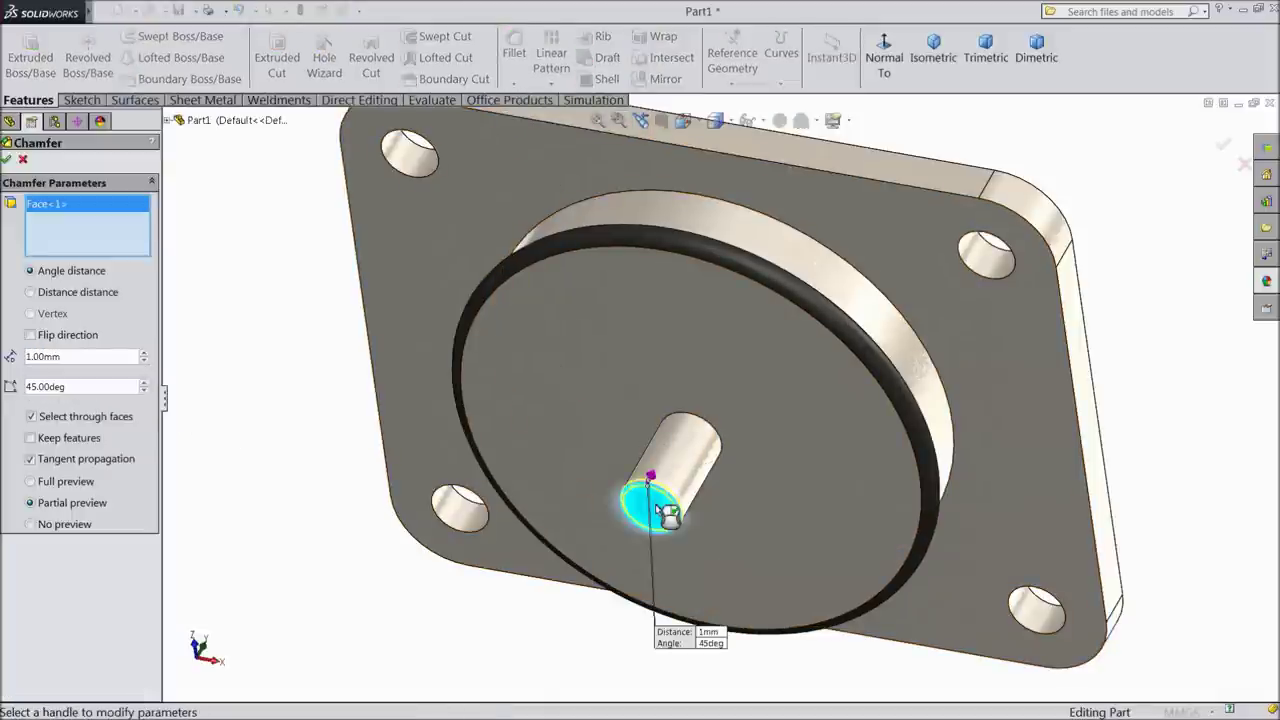
left_click(6, 161)
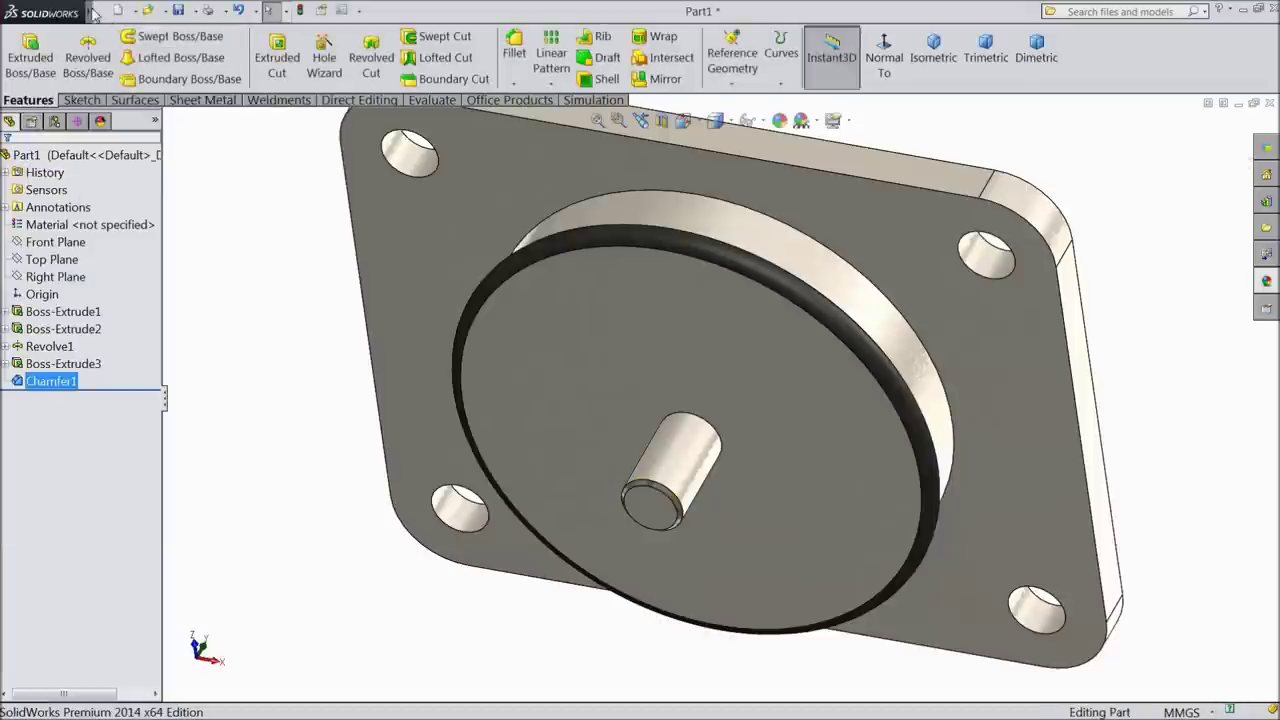
Step: Insert a cosmetic thread on the chamfer's outer circular edge at the stud's free end
mouse_move(100, 14)
left_click(203, 11)
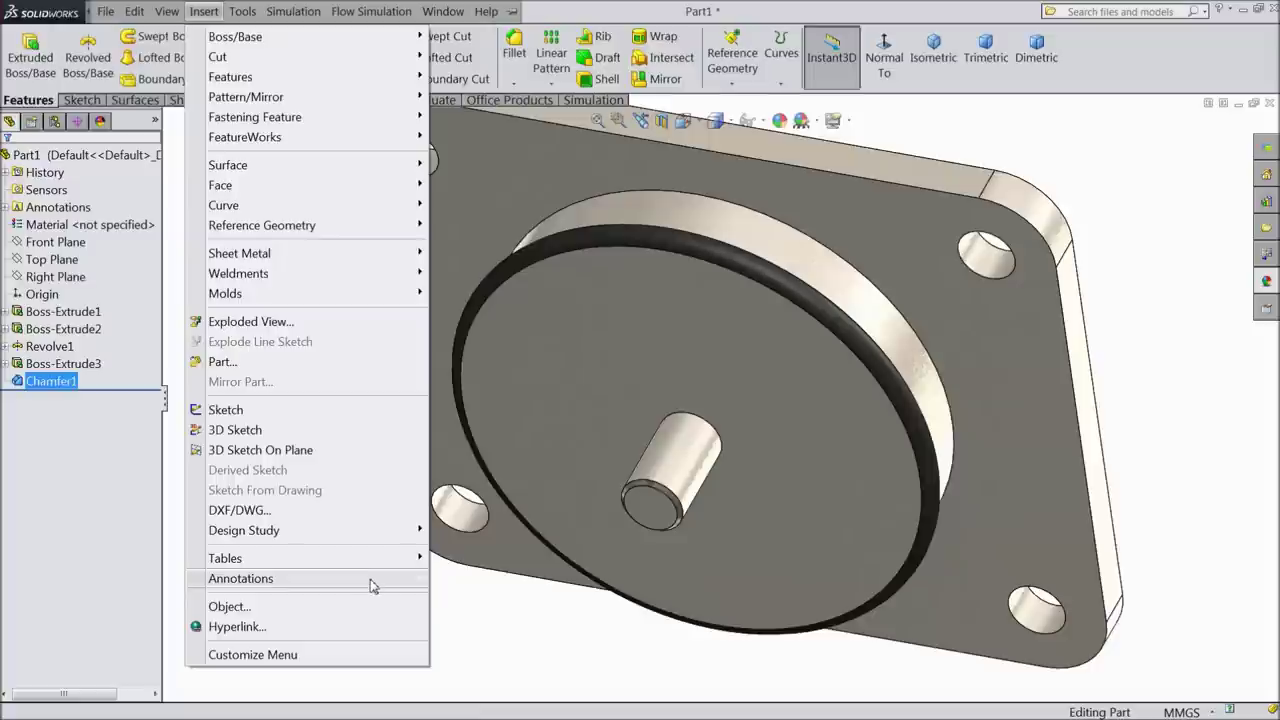
mouse_move(372, 584)
left_click(492, 526)
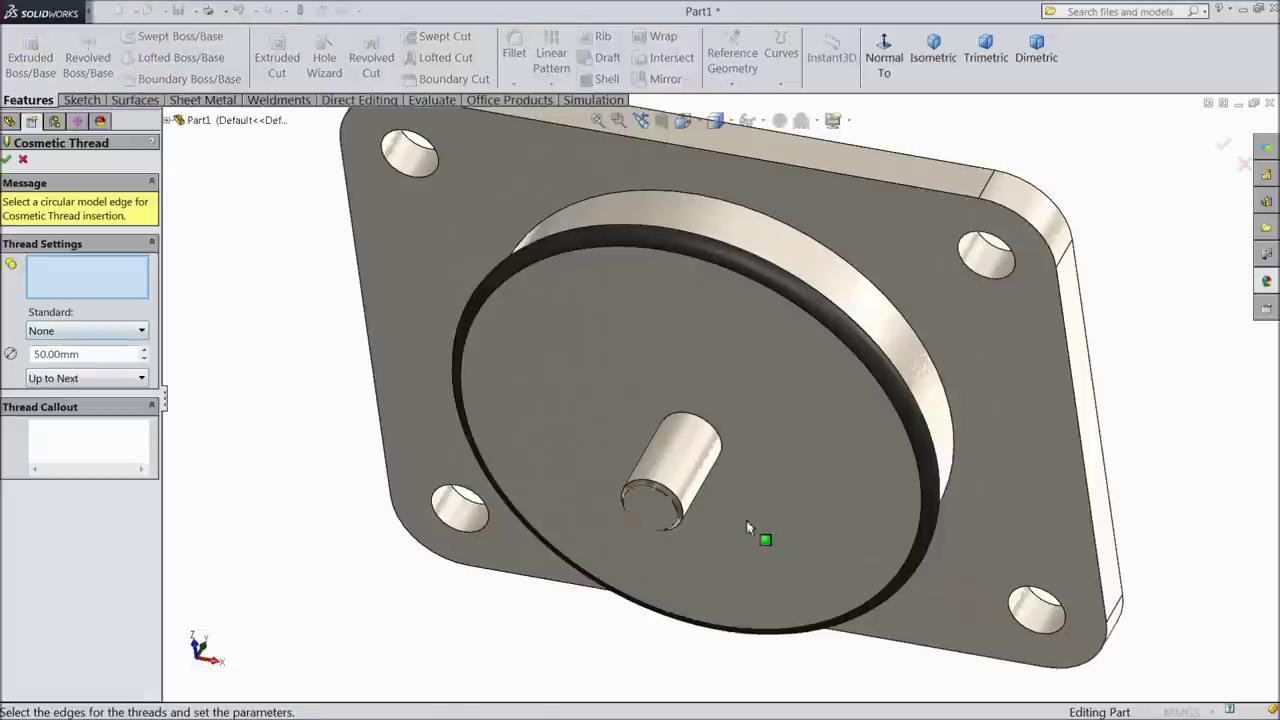
scroll(746, 520, "down", 4)
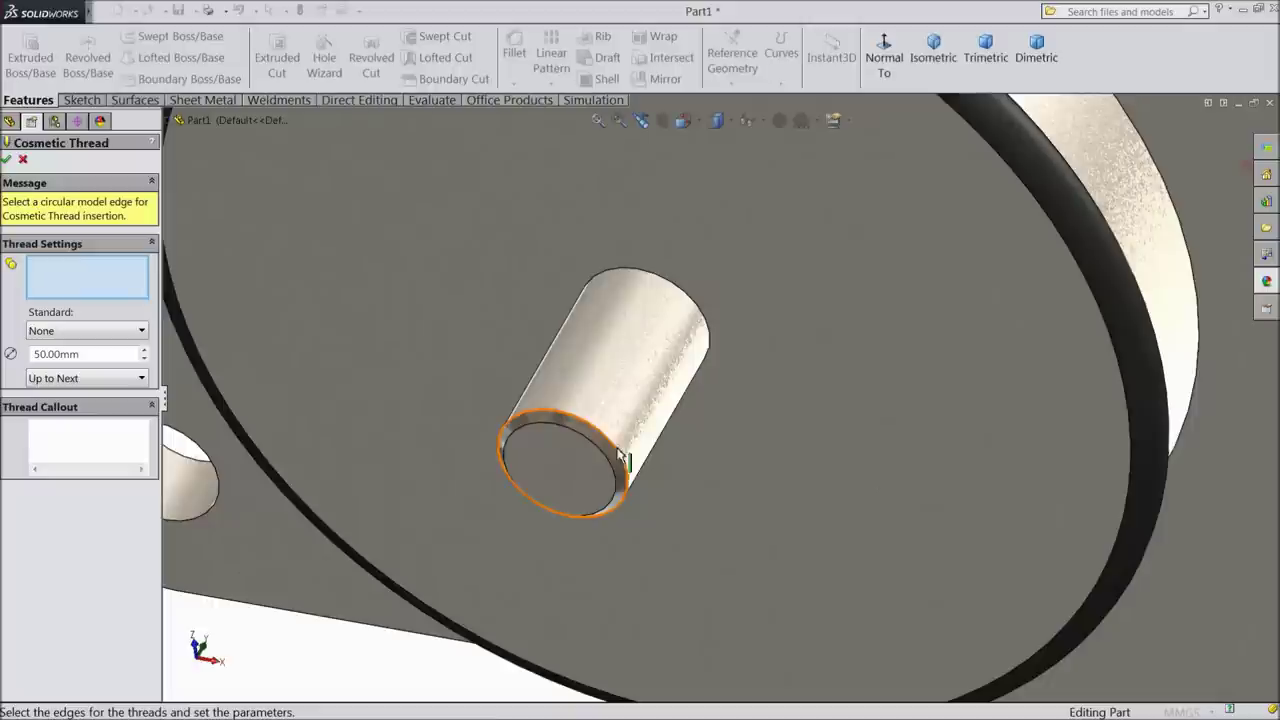
left_click(620, 455)
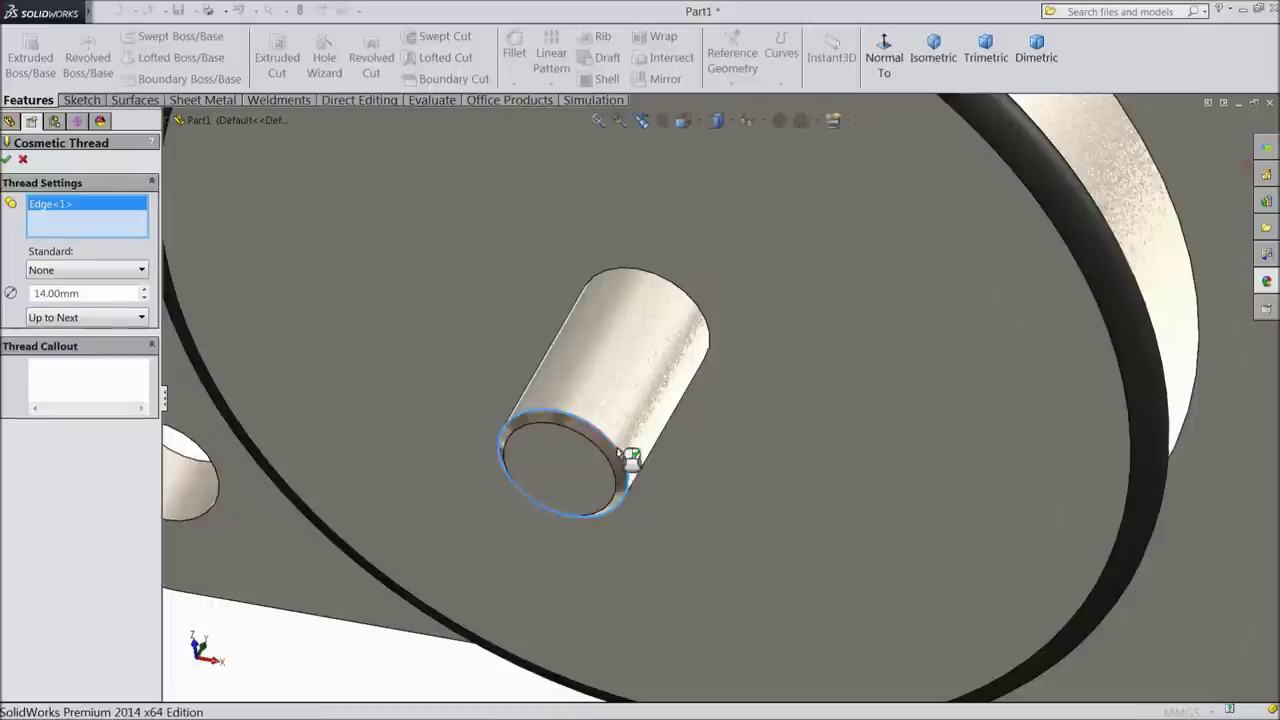
Step: Define the stud's cosmetic thread as ANSI Metric, Machine Threads, size M14x2.0, with the Up to Next end condition
left_click(72, 278)
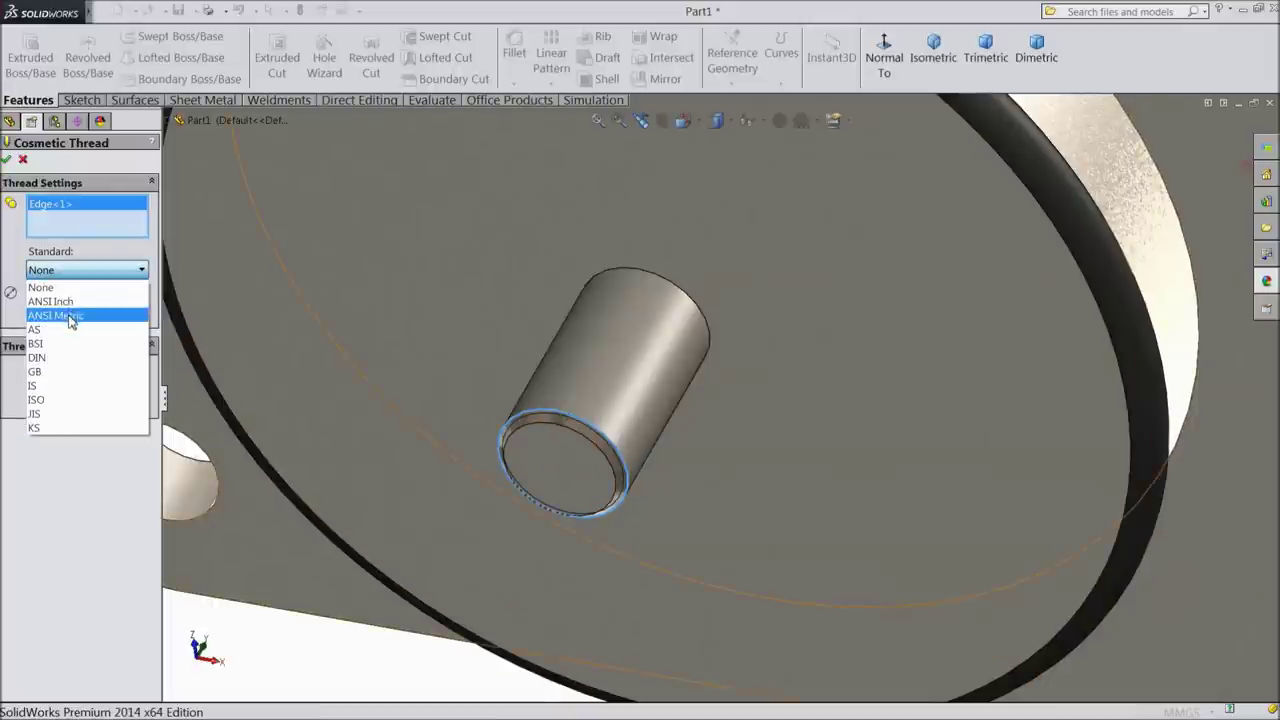
left_click(70, 316)
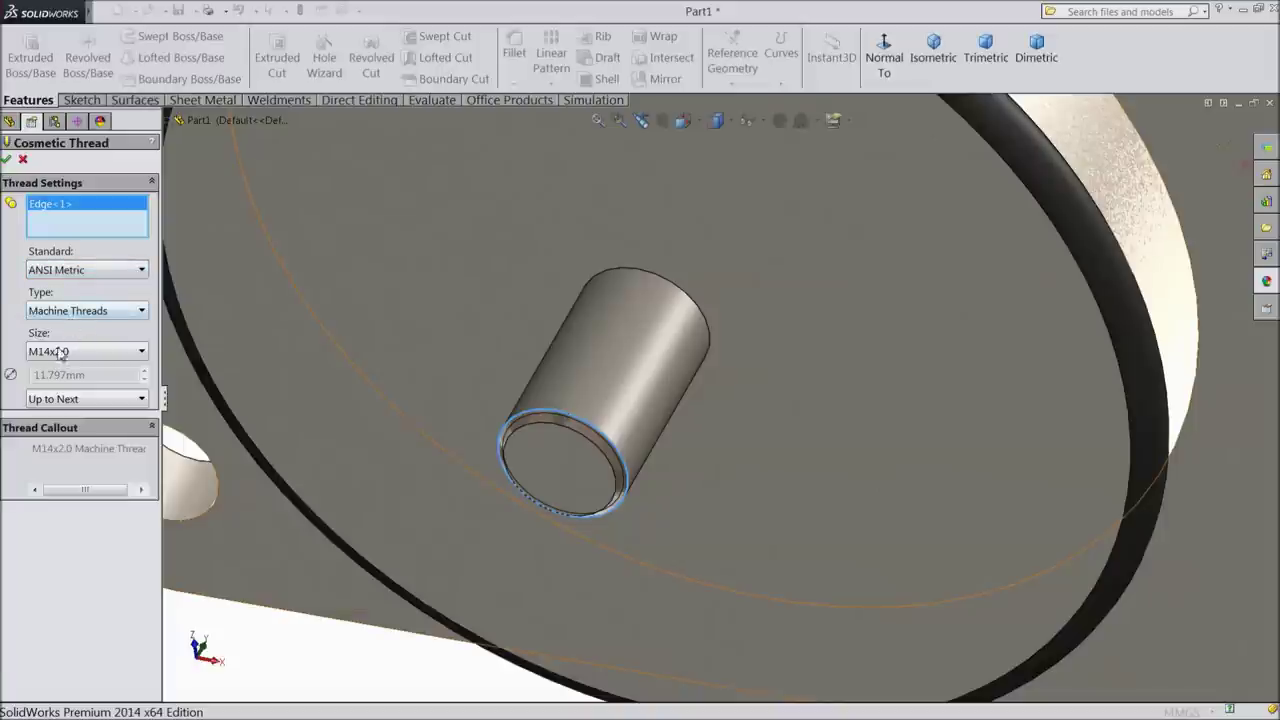
left_click(62, 352)
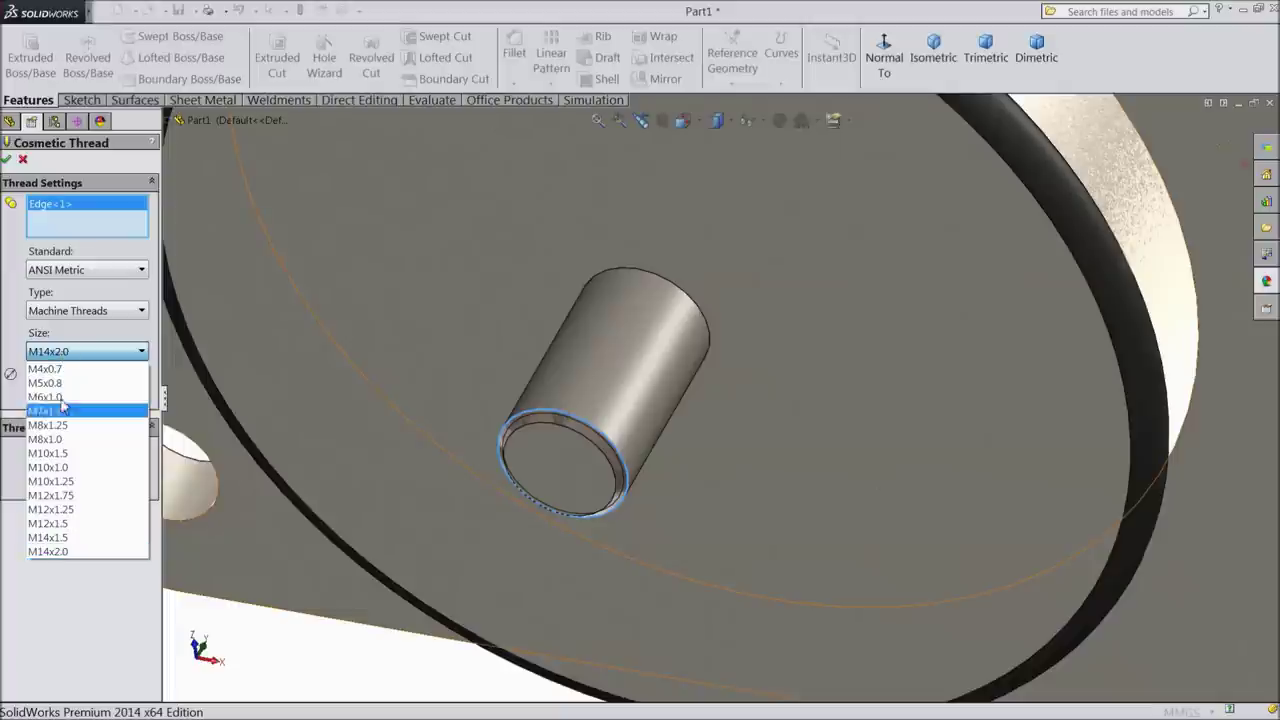
left_click(55, 552)
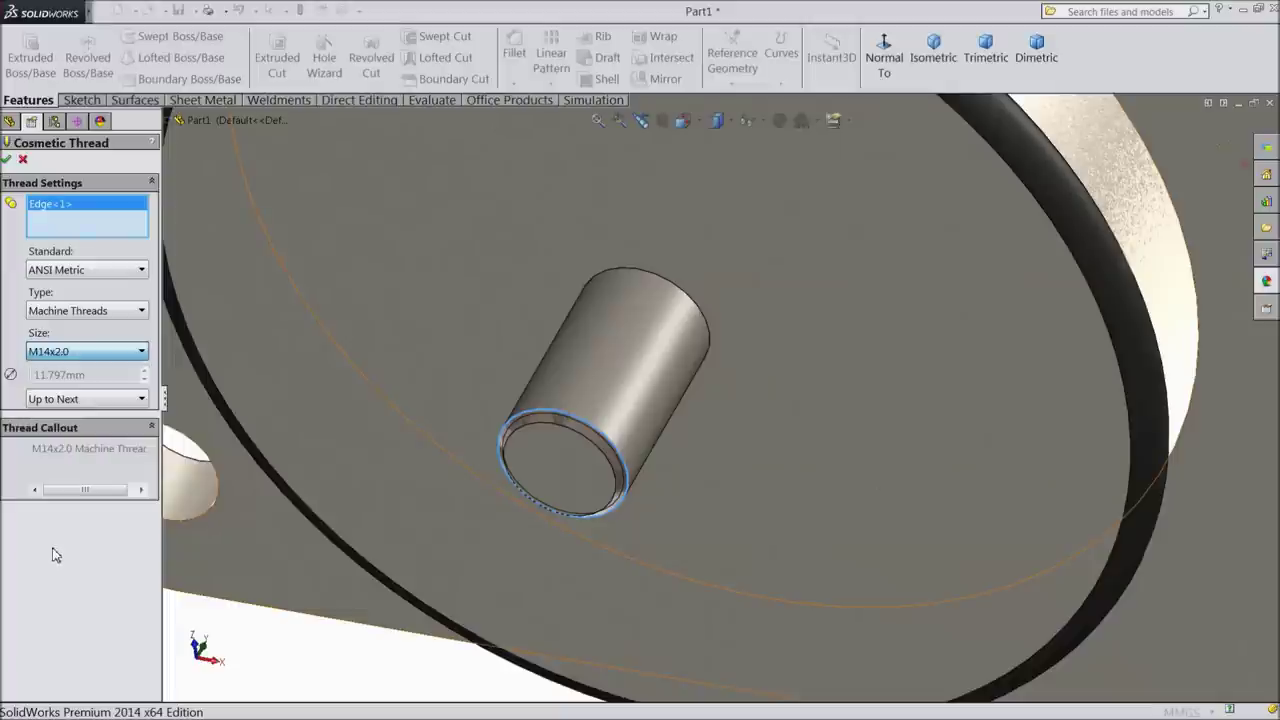
left_click(72, 401)
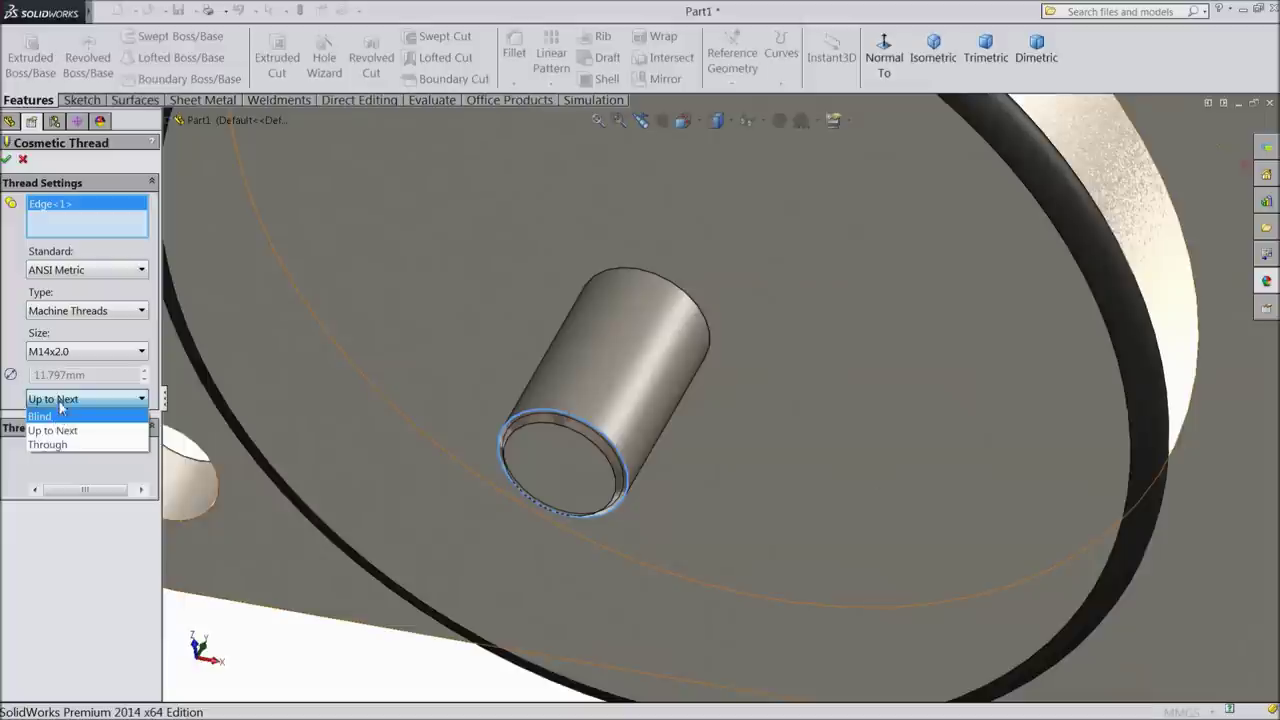
left_click(60, 430)
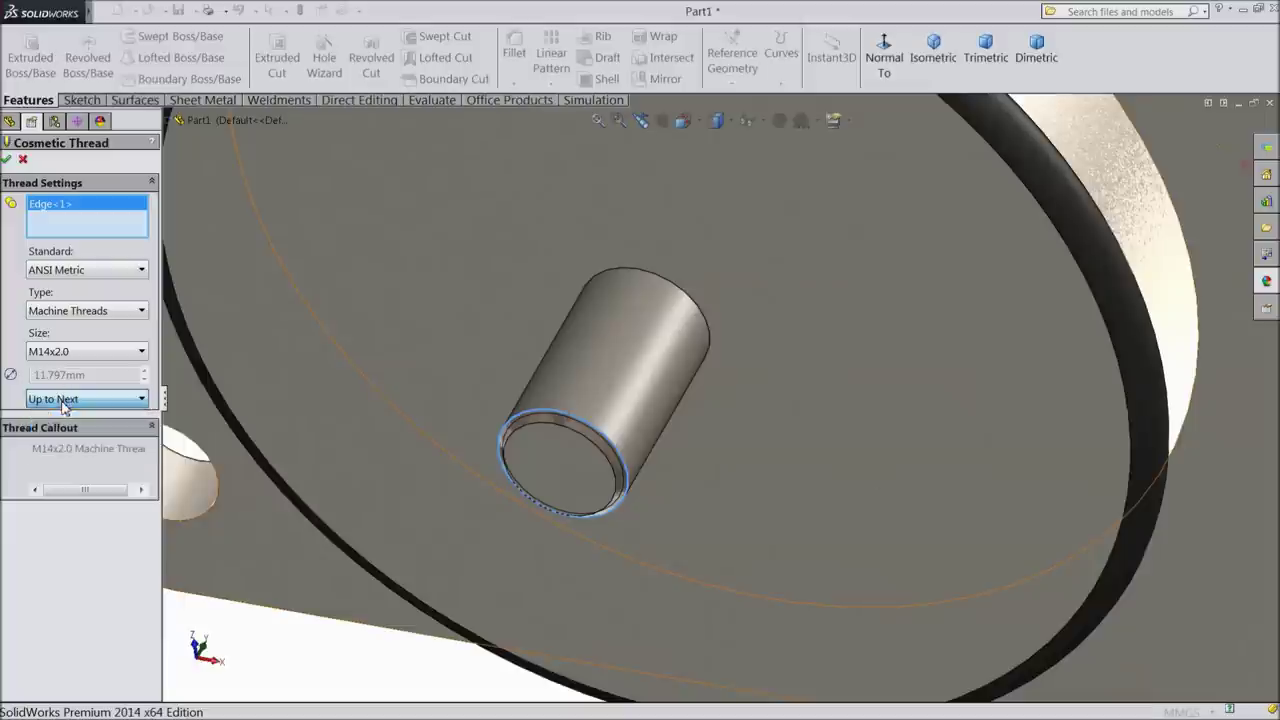
left_click(6, 159)
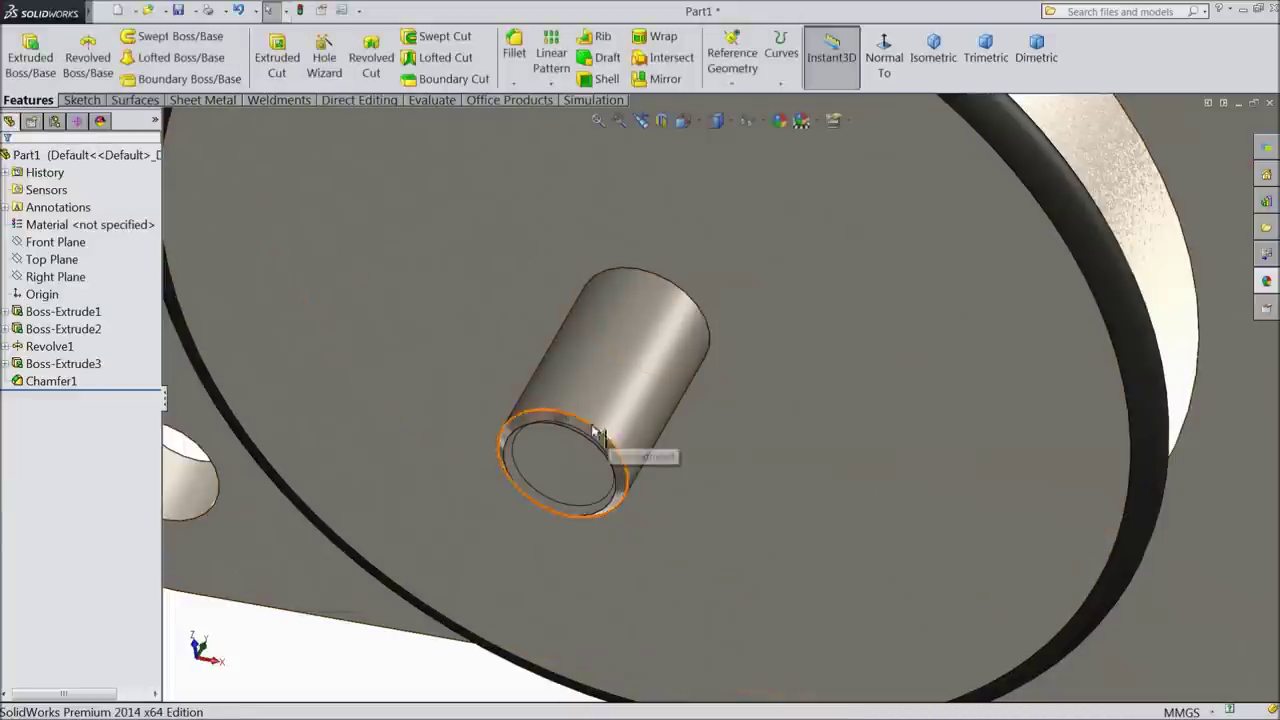
Step: Turn on shaded cosmetic threads in the document's detailing display filter
left_click(360, 12)
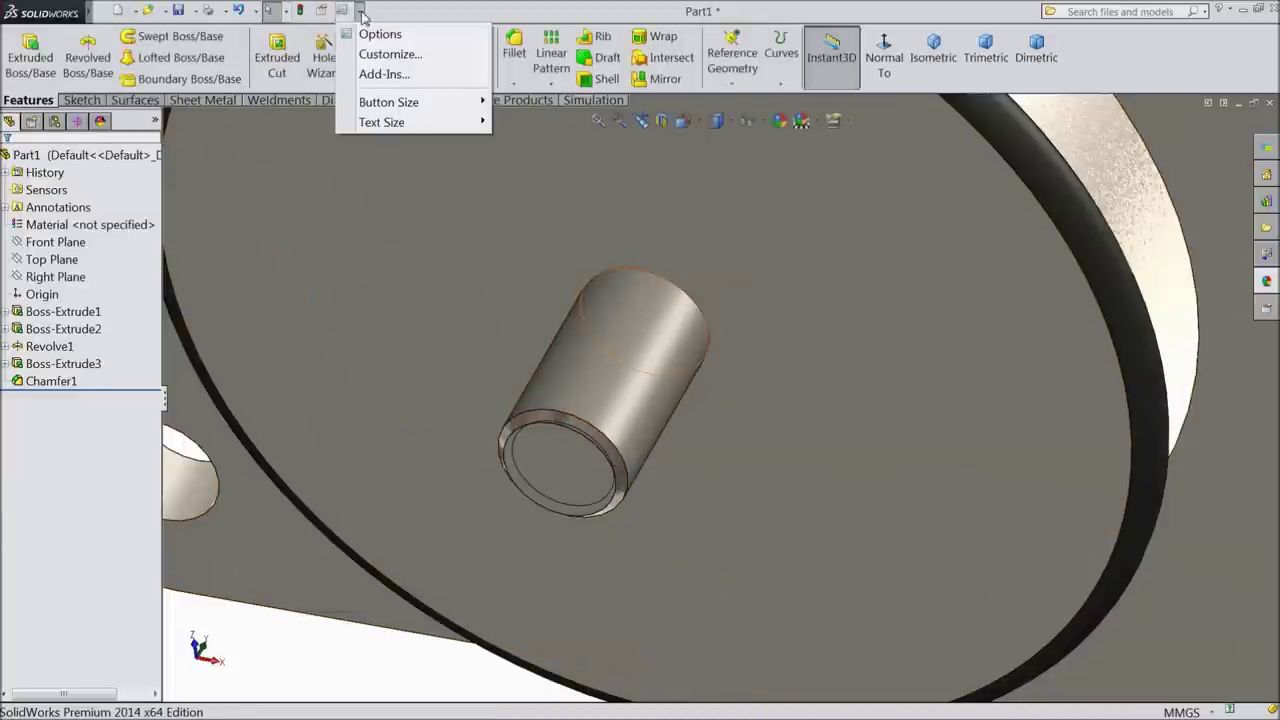
left_click(372, 31)
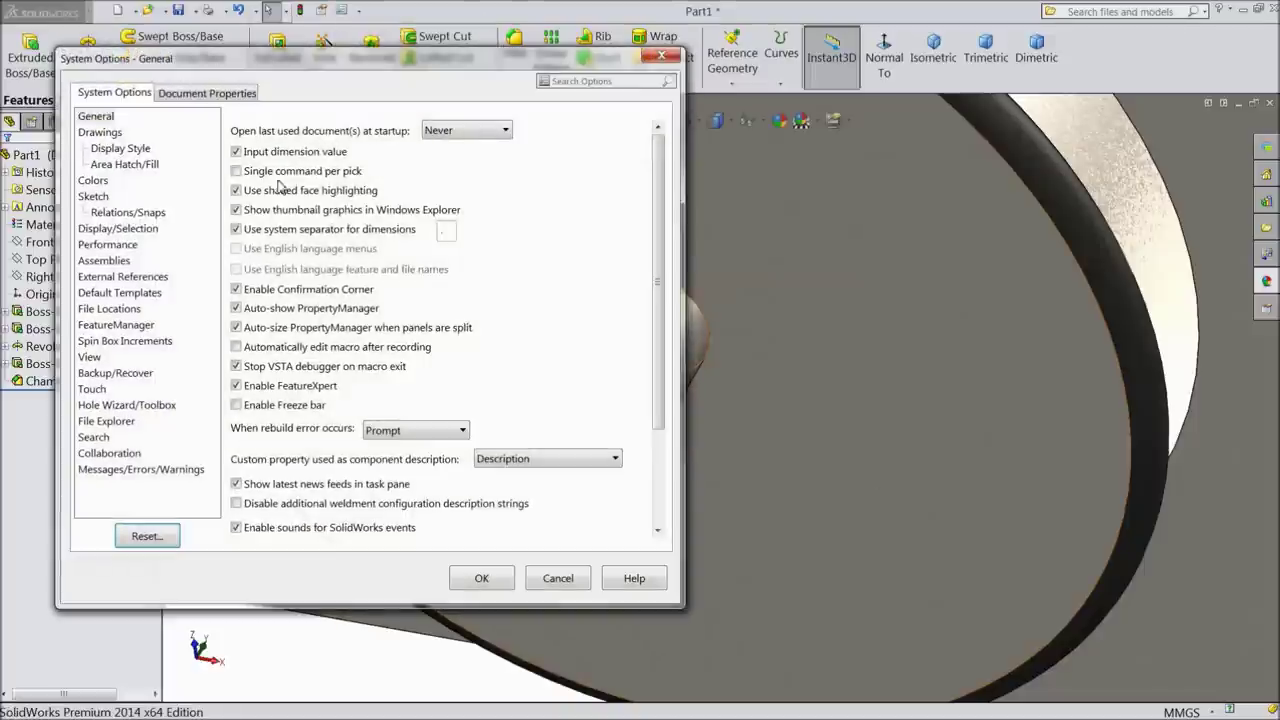
left_click(203, 93)
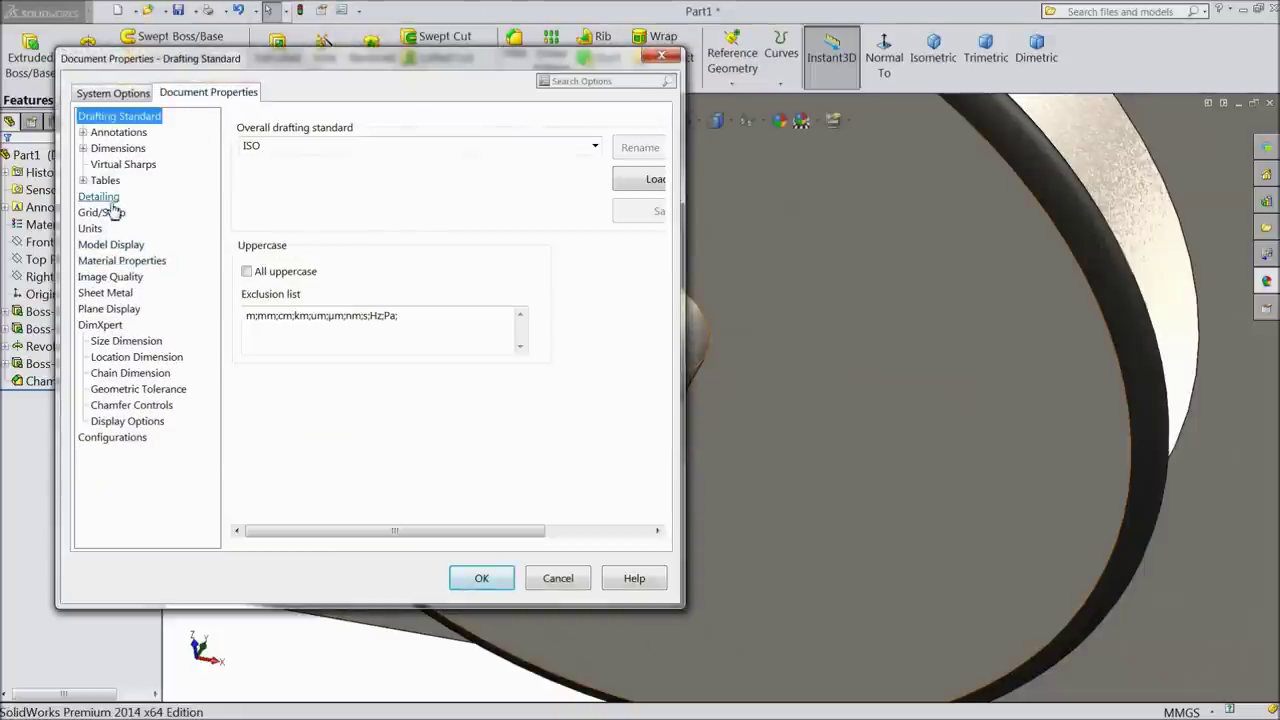
left_click(100, 197)
left_click(369, 147)
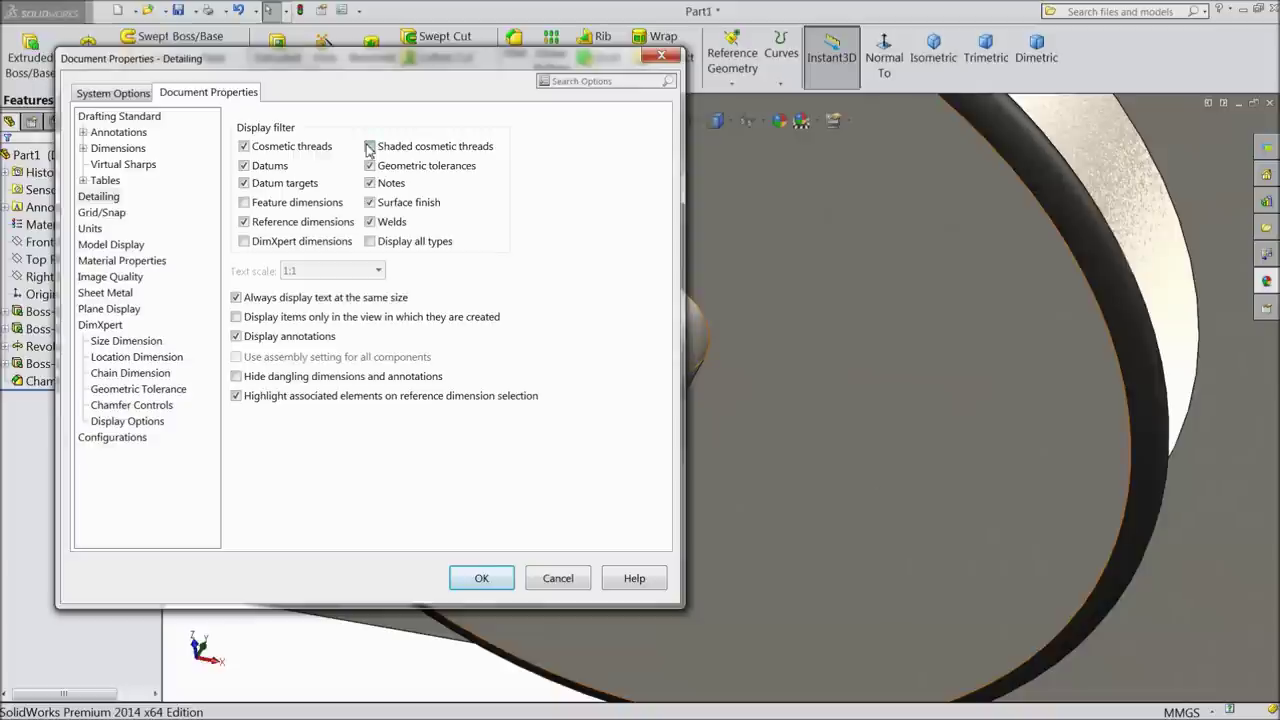
left_click(478, 570)
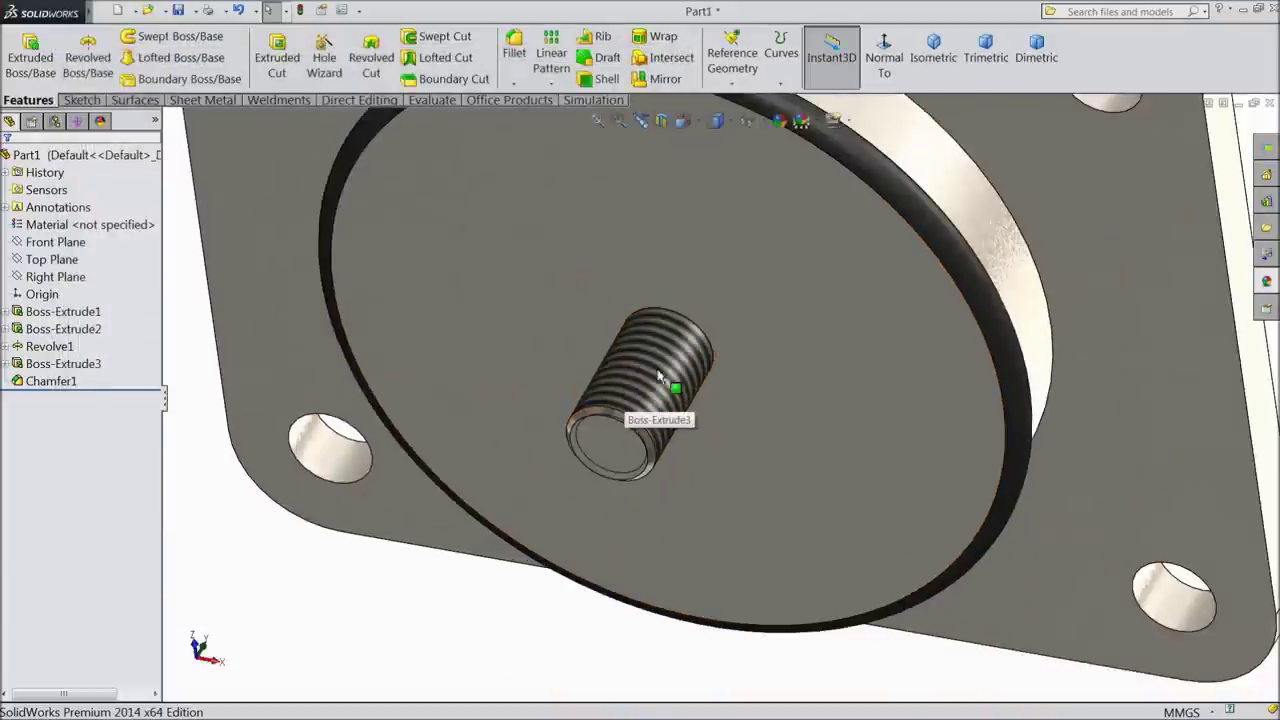
Step: Sketch a circle about 103 mm in diameter, centred on the origin, on the mounting plate's large flat face opposite the stud
scroll(658, 375, "down", 3)
middle_click_drag(666, 405, 614, 580)
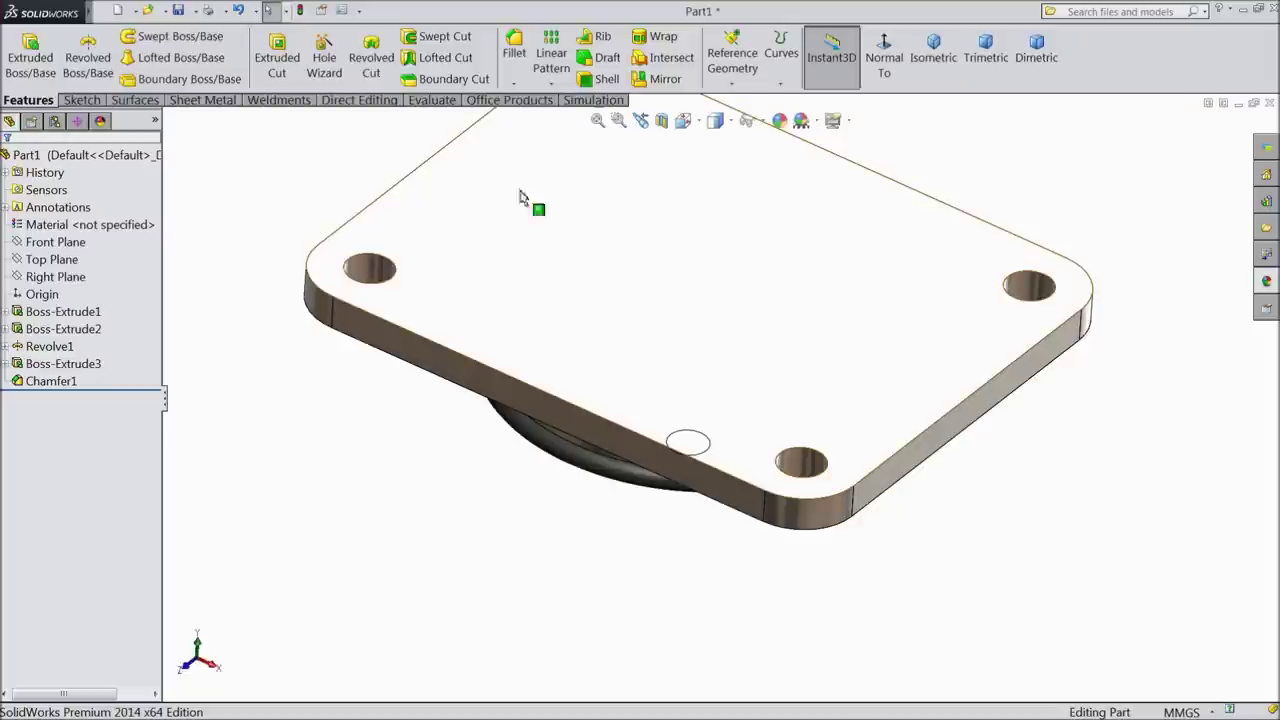
left_click(930, 62)
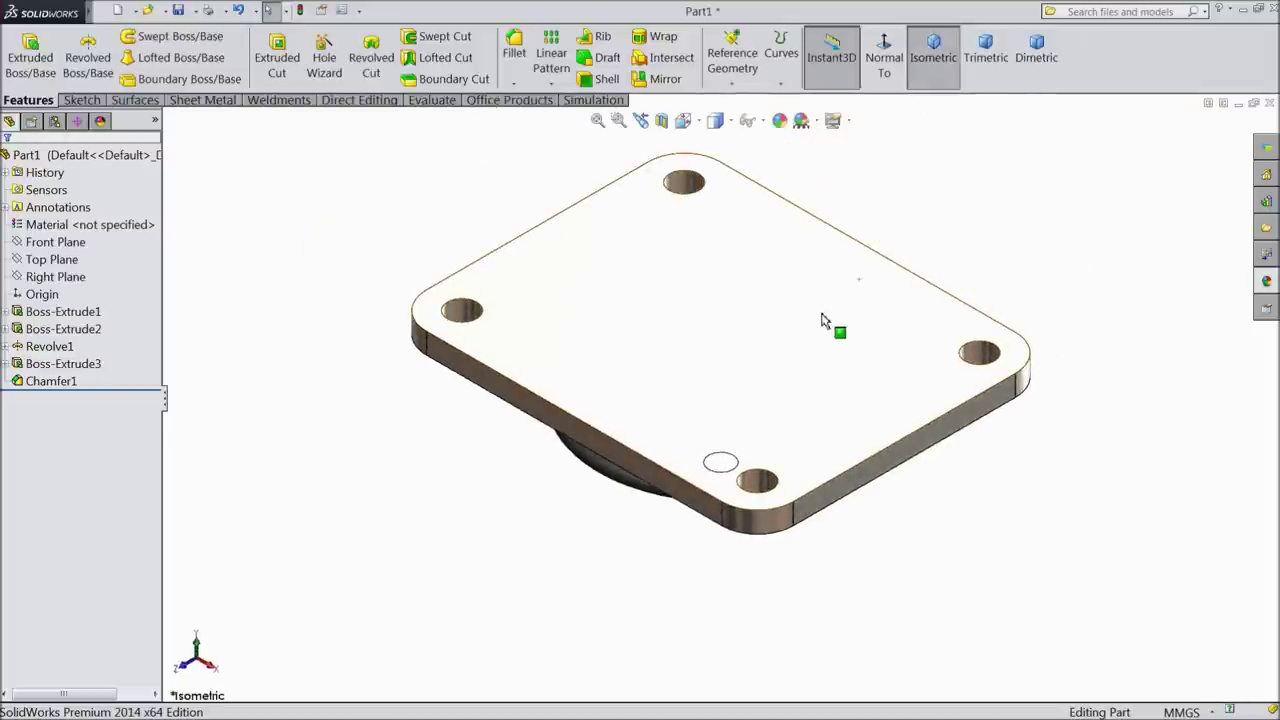
scroll(850, 235, "down", 2)
middle_click_drag(749, 420, 783, 403)
left_click(690, 385)
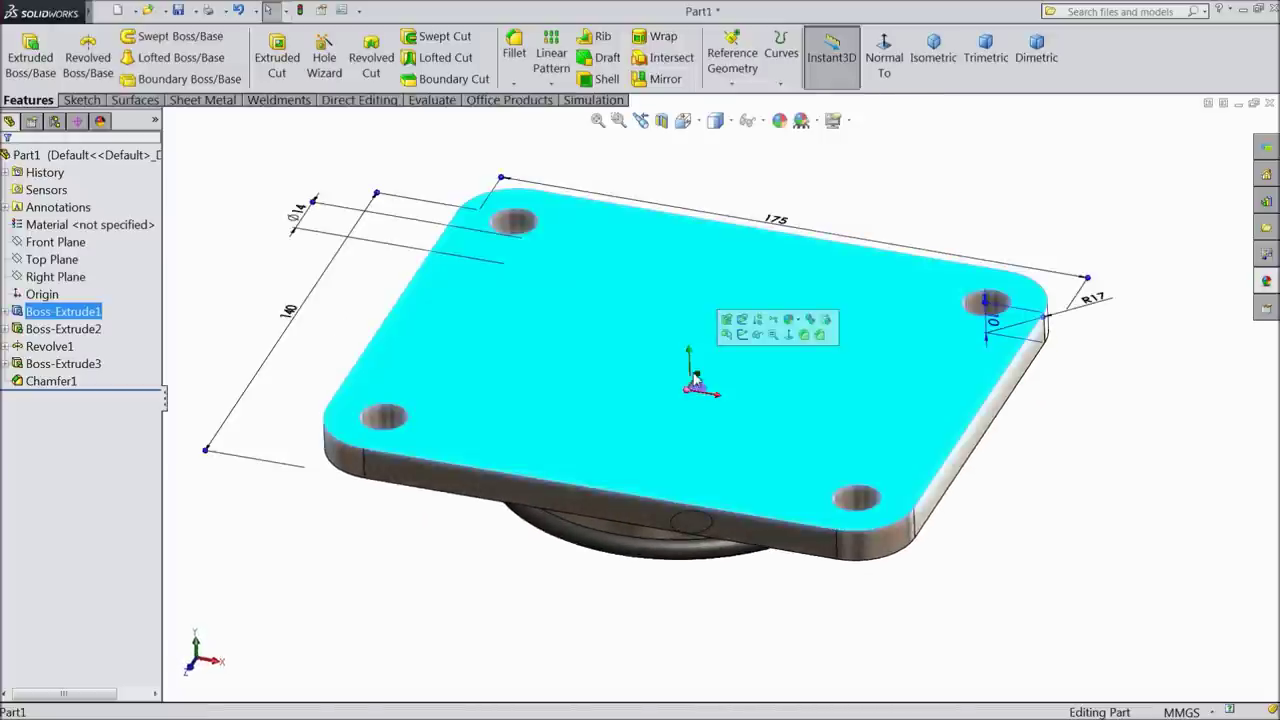
left_click(745, 337)
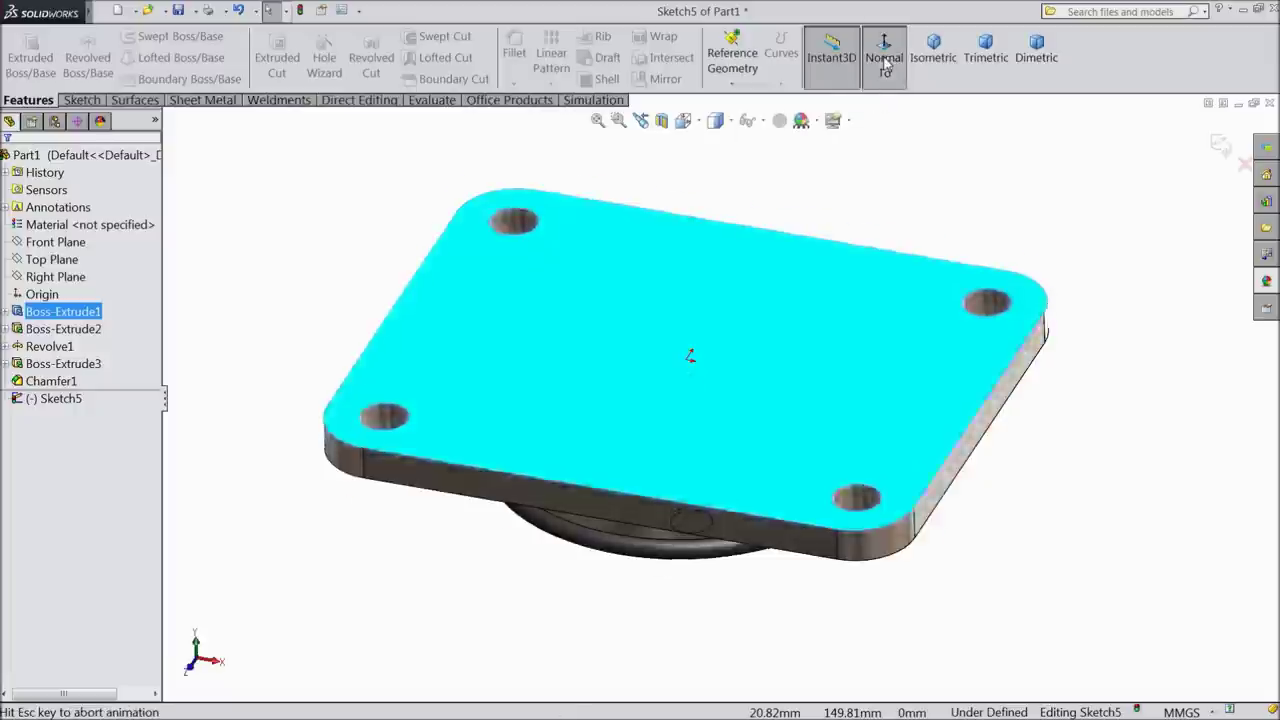
left_click(884, 60)
left_click(80, 100)
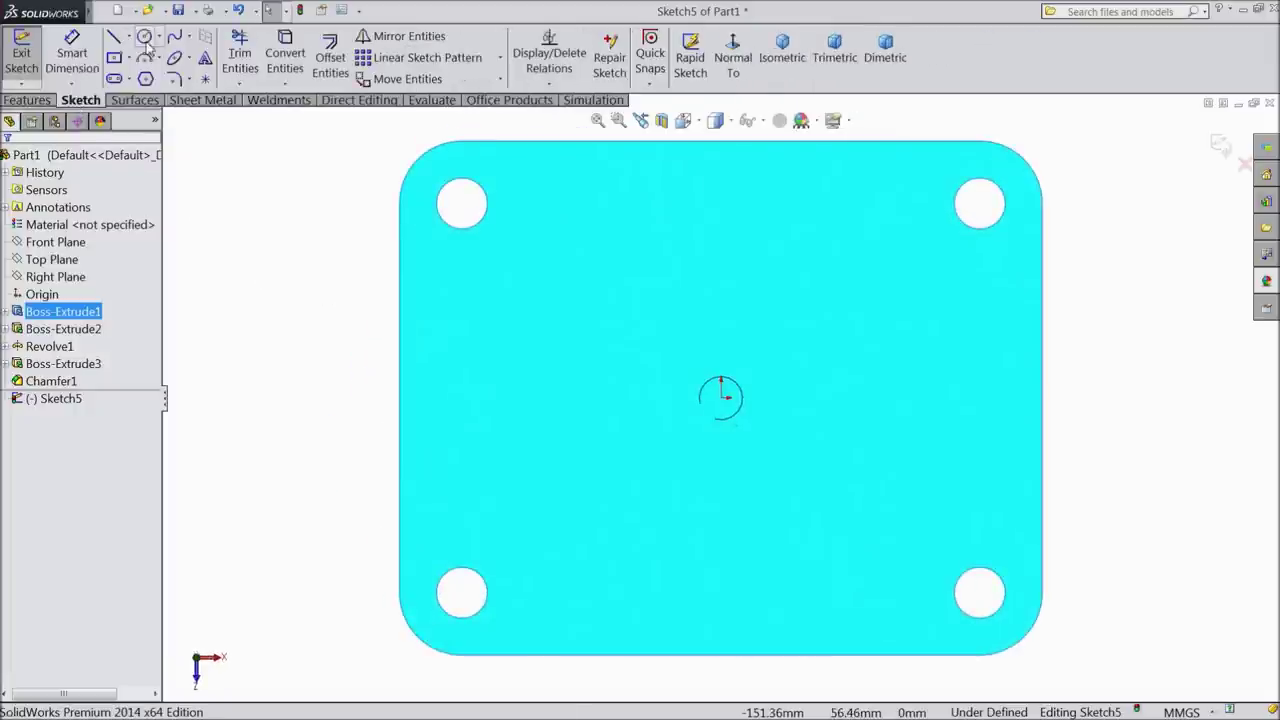
left_click(144, 37)
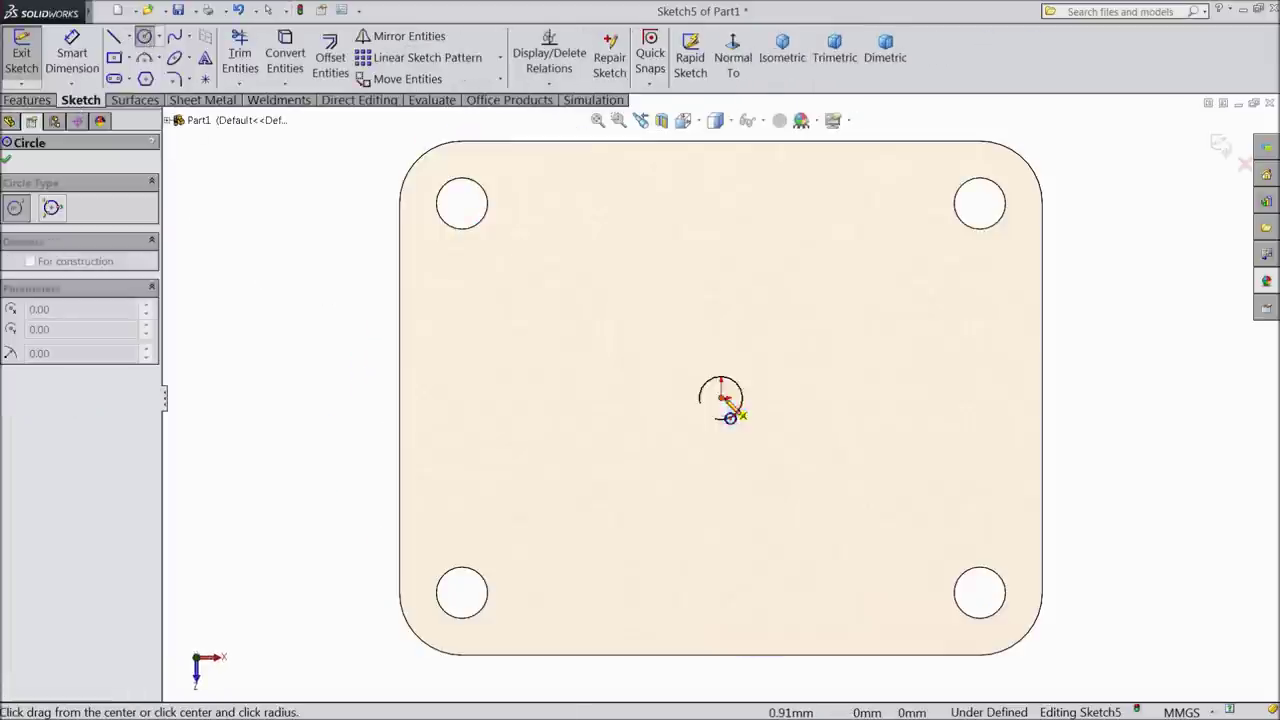
left_click(722, 398)
left_click(547, 326)
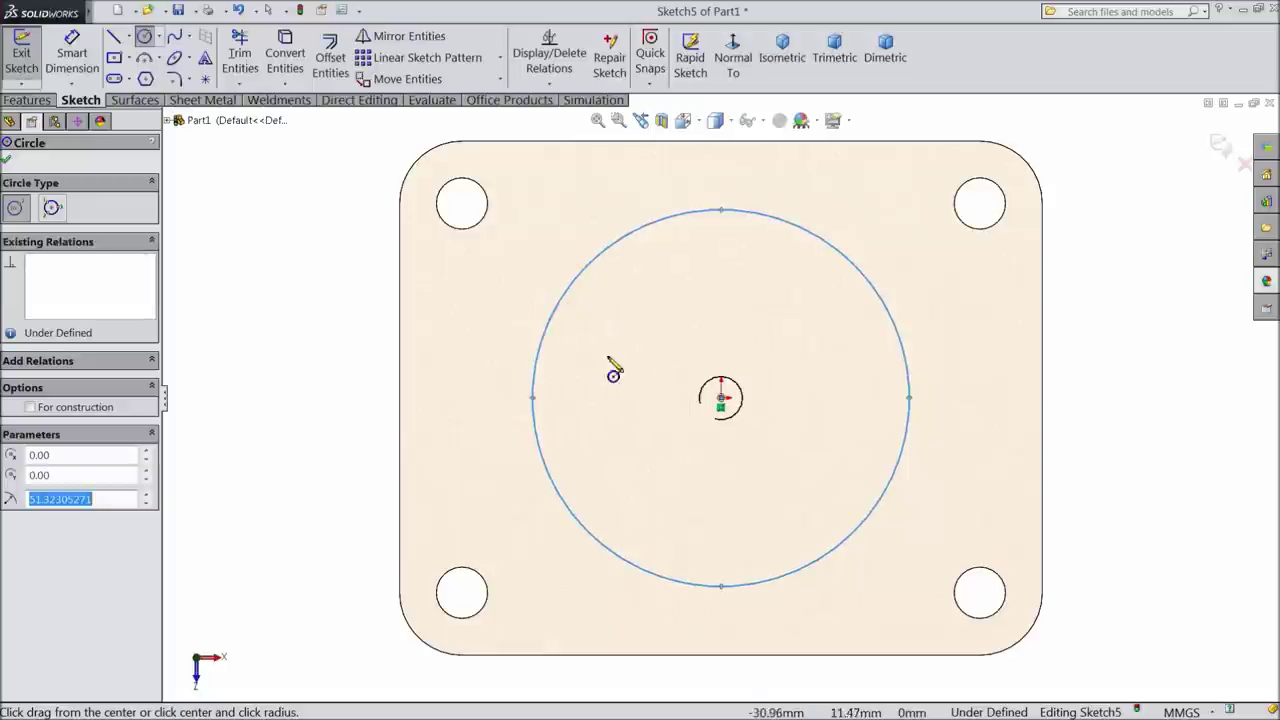
Step: Dimension the sketched circle's diameter as 90 mm
left_click(72, 60)
left_click(536, 400)
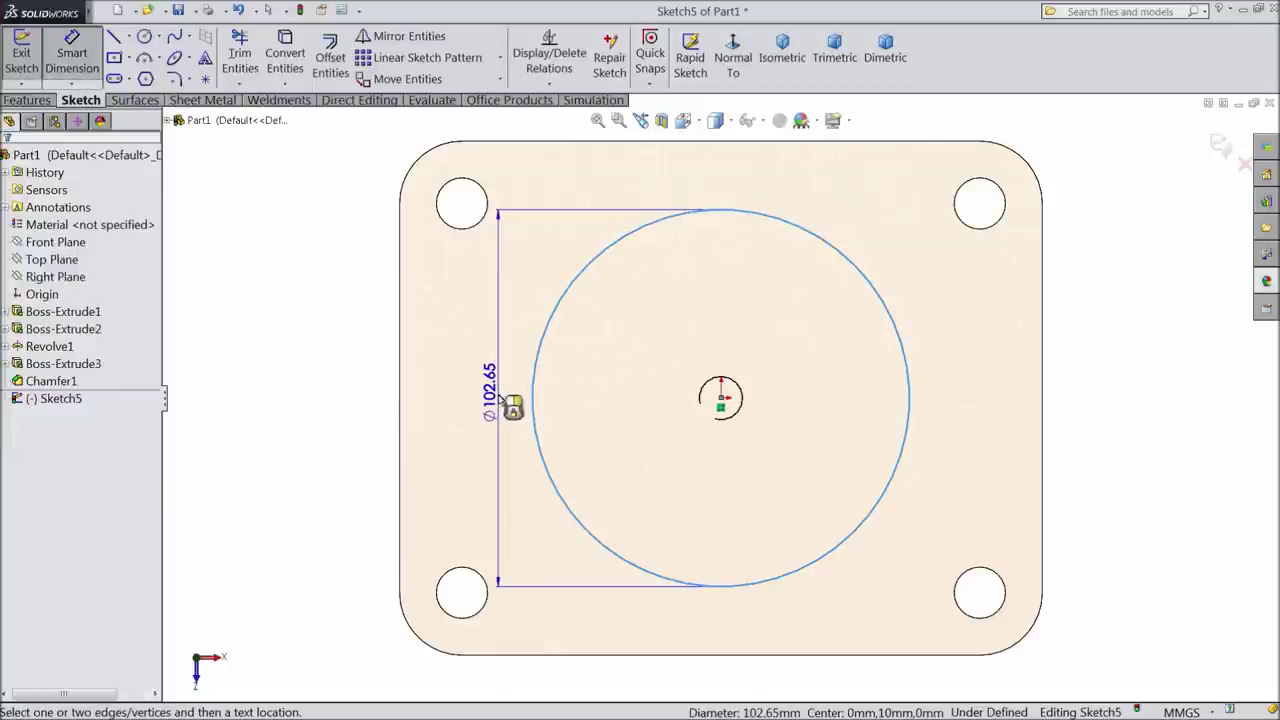
left_click(500, 398)
left_click(427, 377)
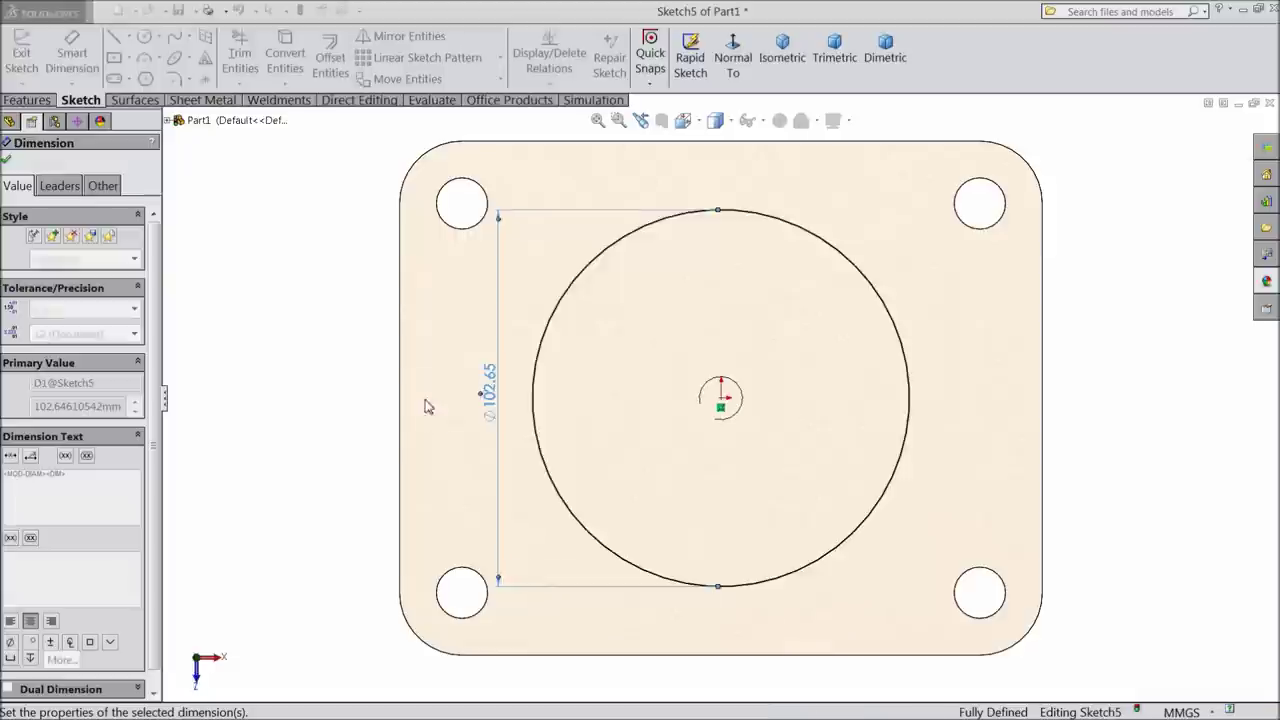
Step: Cut the 90 mm circle 2 mm deep into the plate as a blind extruded cut
left_click(26, 100)
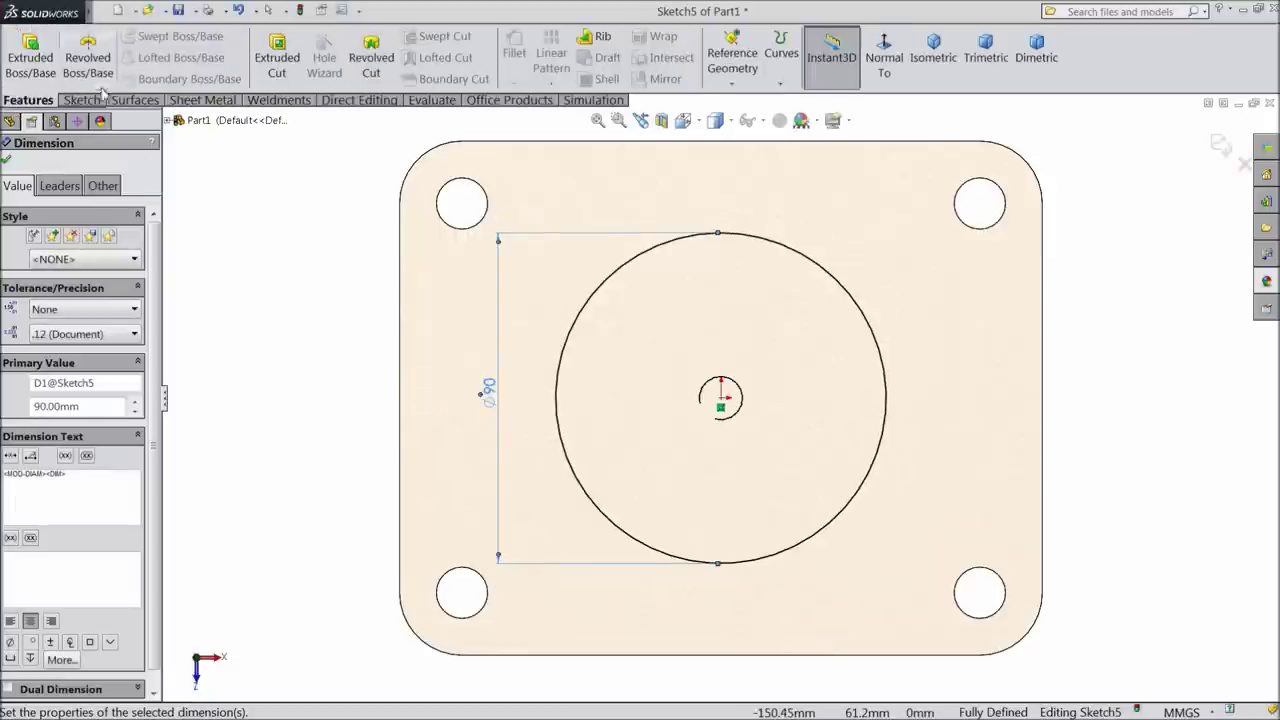
left_click(277, 60)
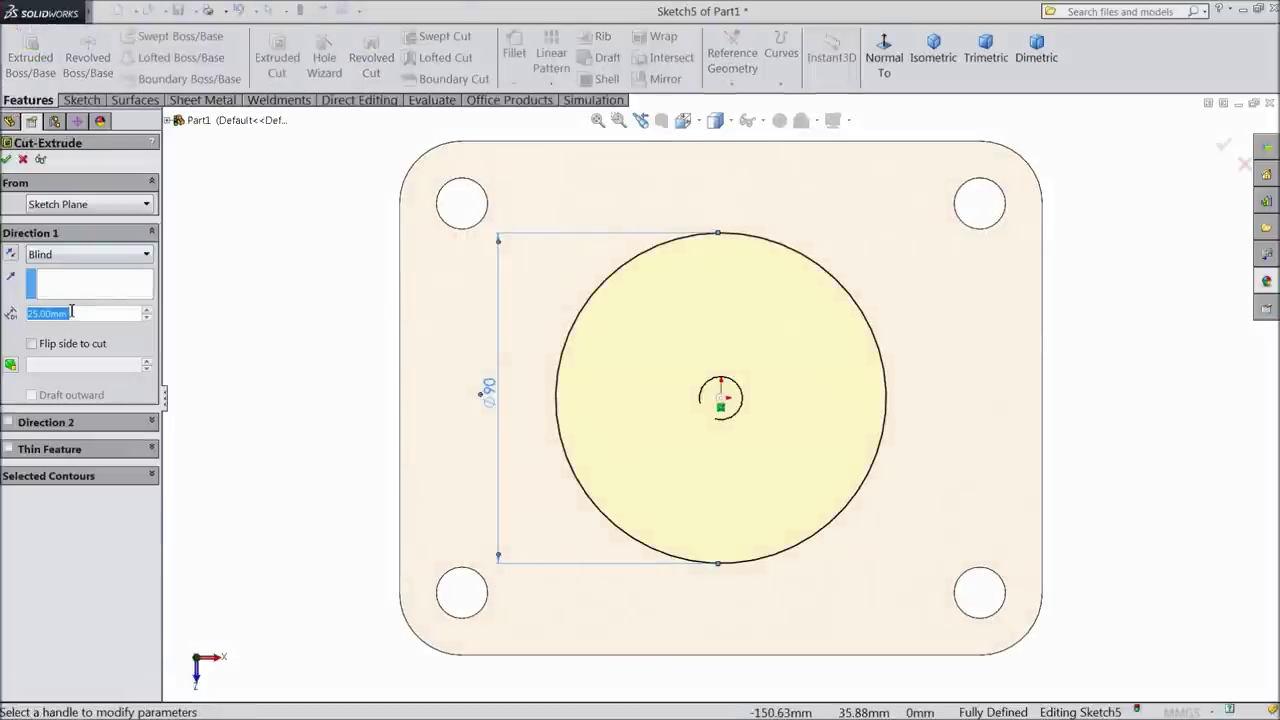
type("2")
middle_click_drag(330, 310, 293, 243)
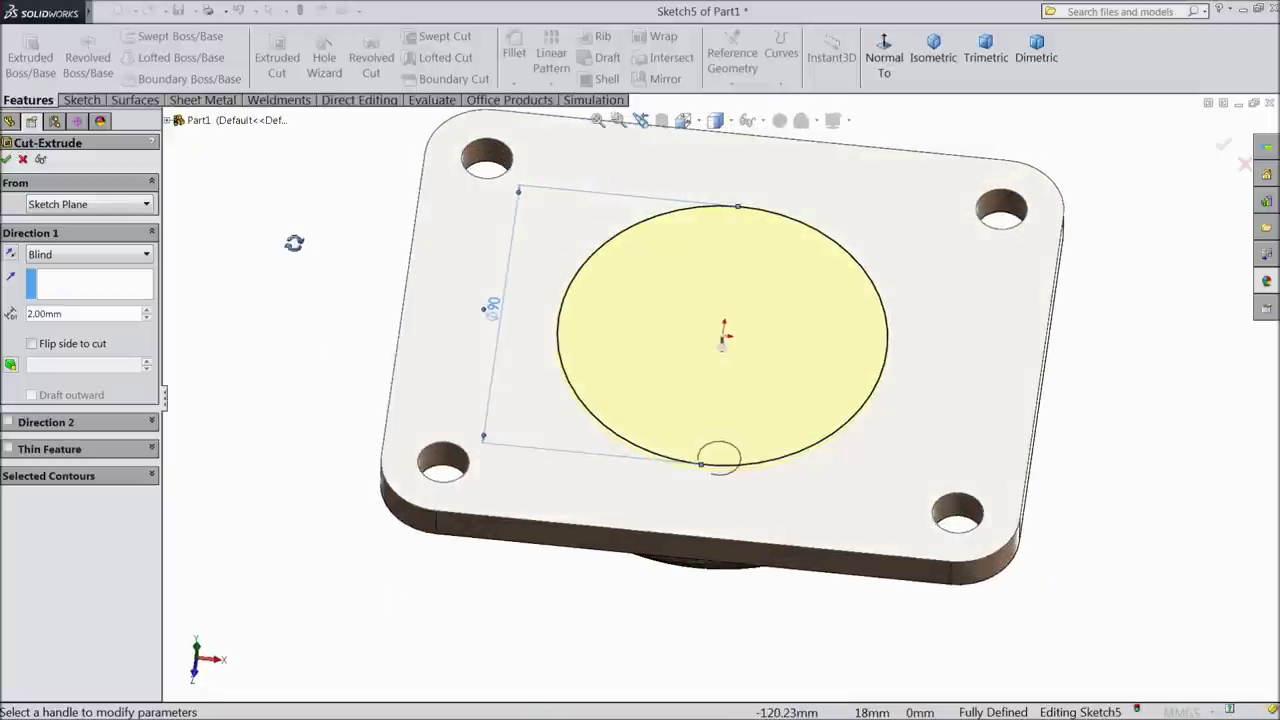
left_click(8, 160)
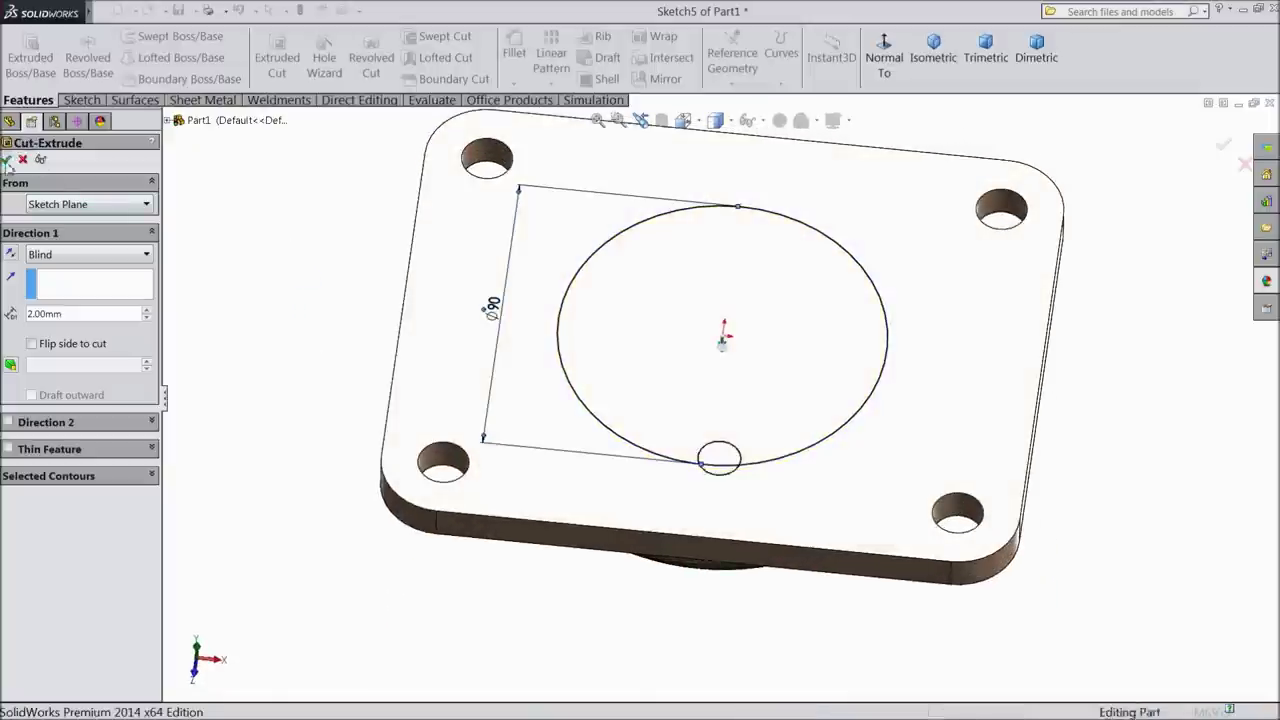
Step: Create a folder named "Caster wheel" on the Desktop and open it as the part's save location
middle_click_drag(308, 355, 349, 206)
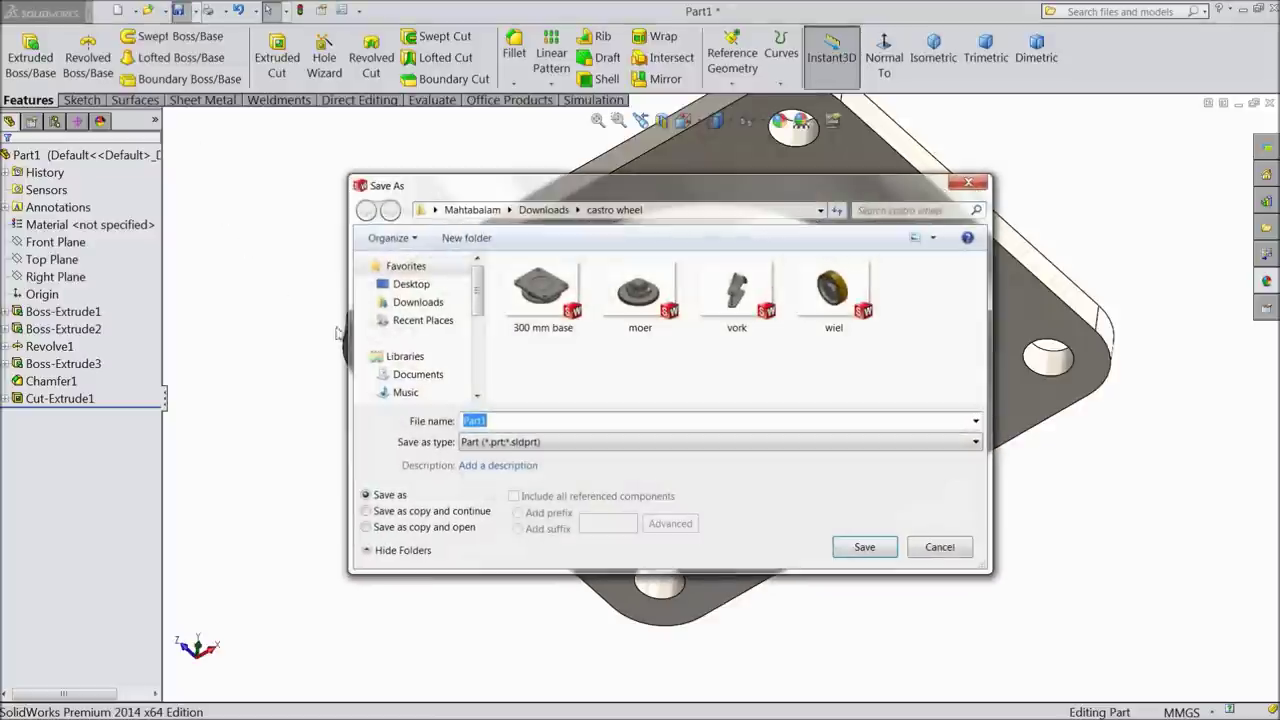
left_click(405, 284)
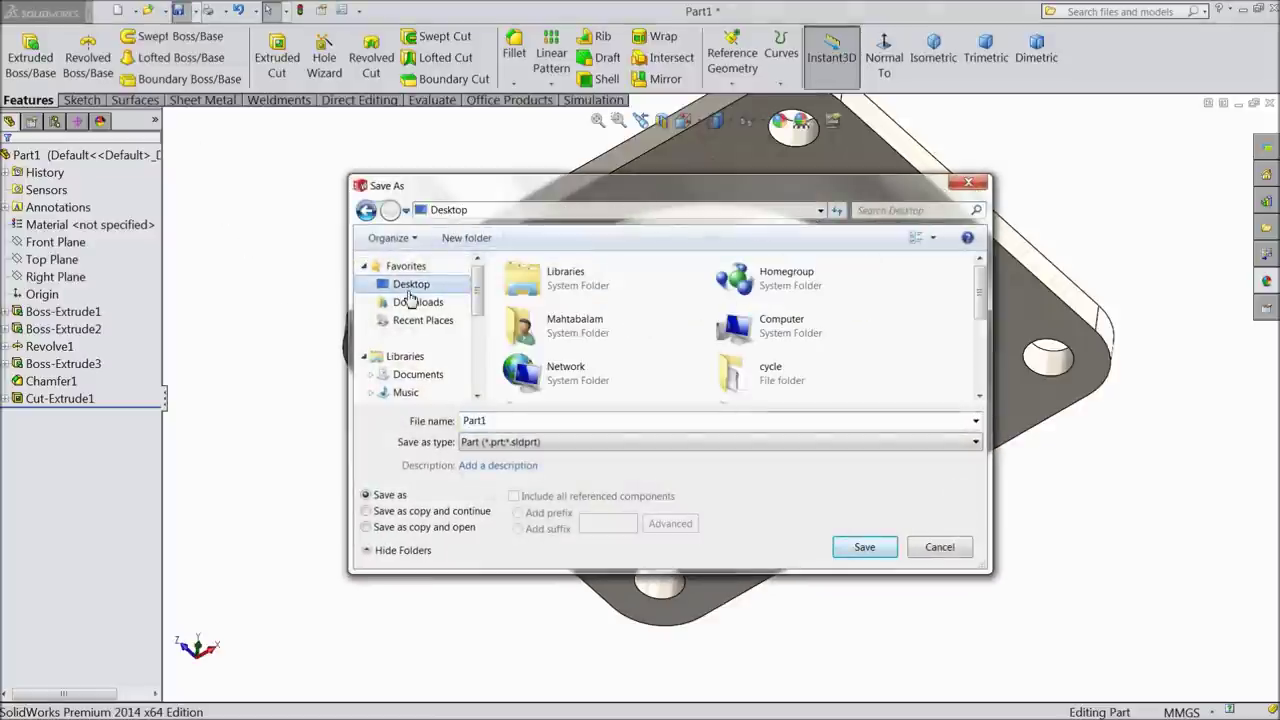
left_click(470, 241)
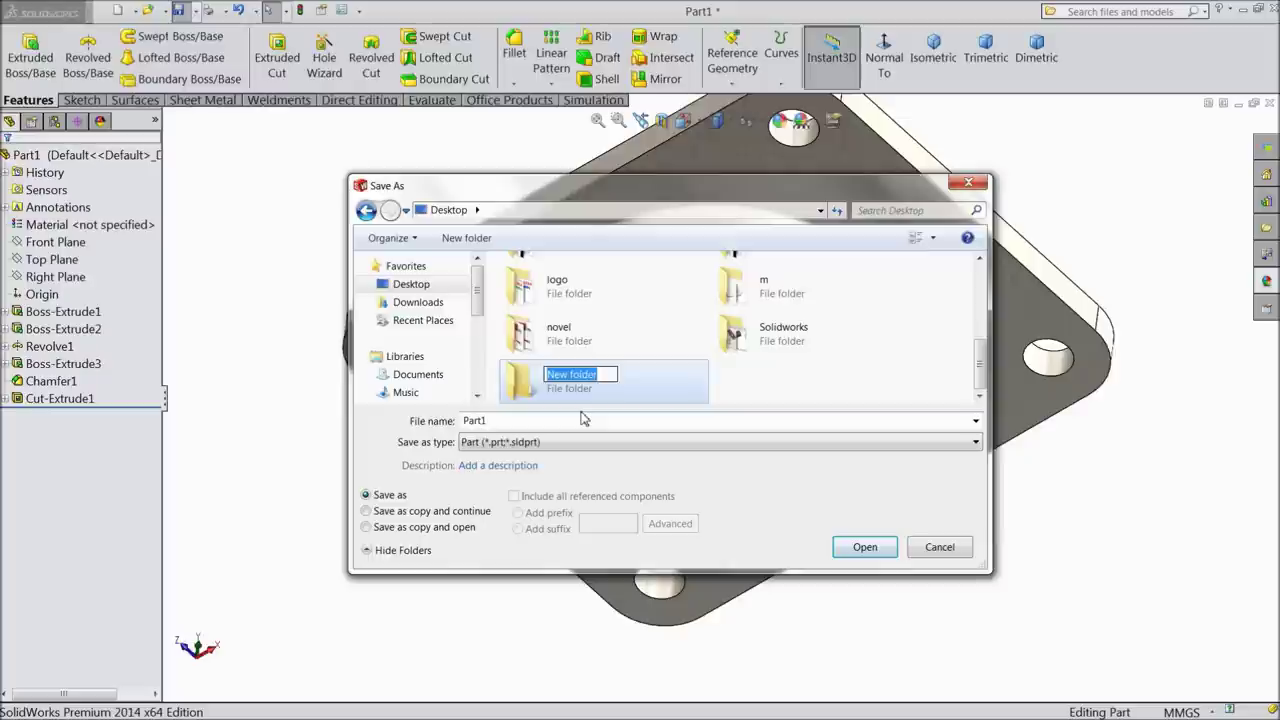
type("Caster wheel")
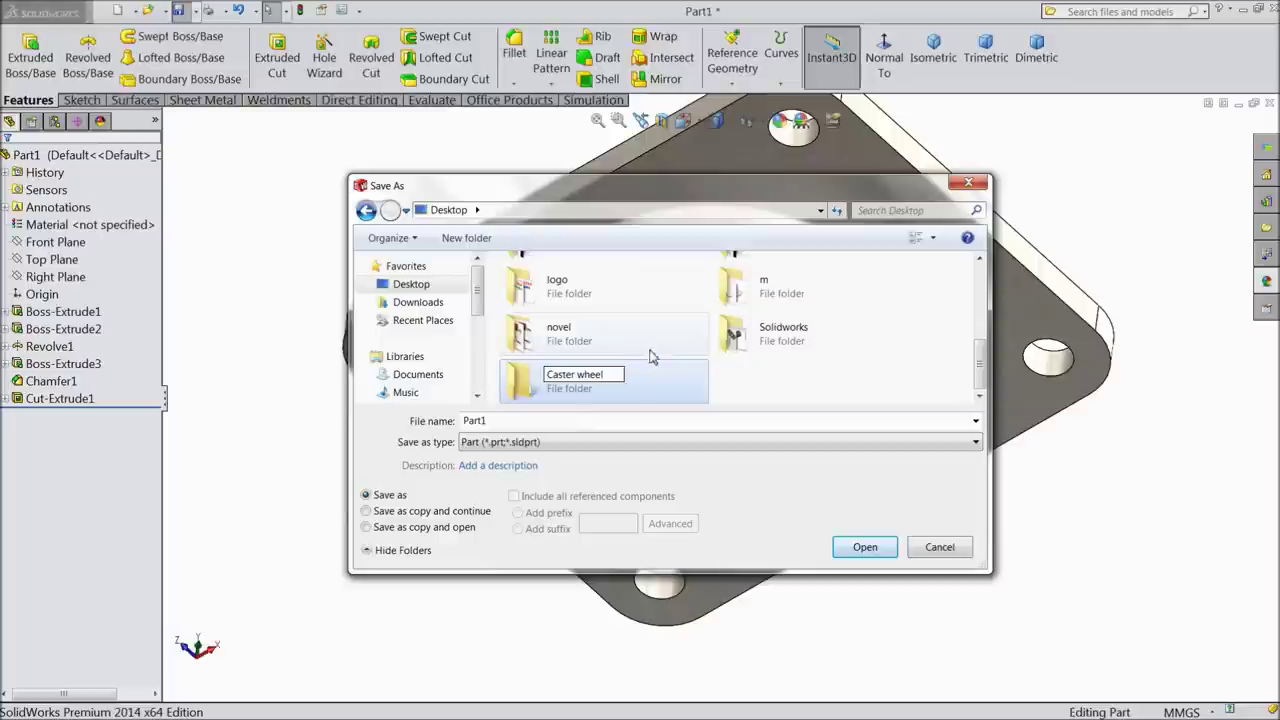
key("Return")
left_click(860, 548)
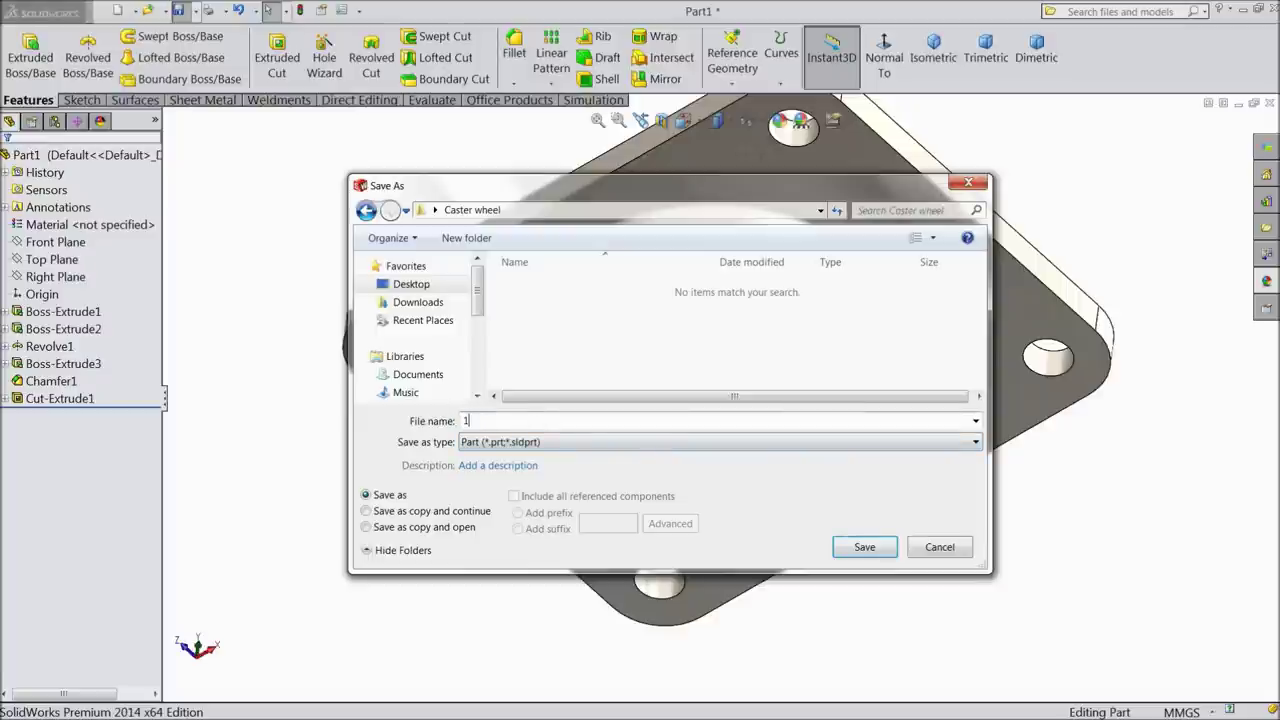
Step: Save the part in the Caster wheel folder under the name "1 mounting plate"
type("cast")
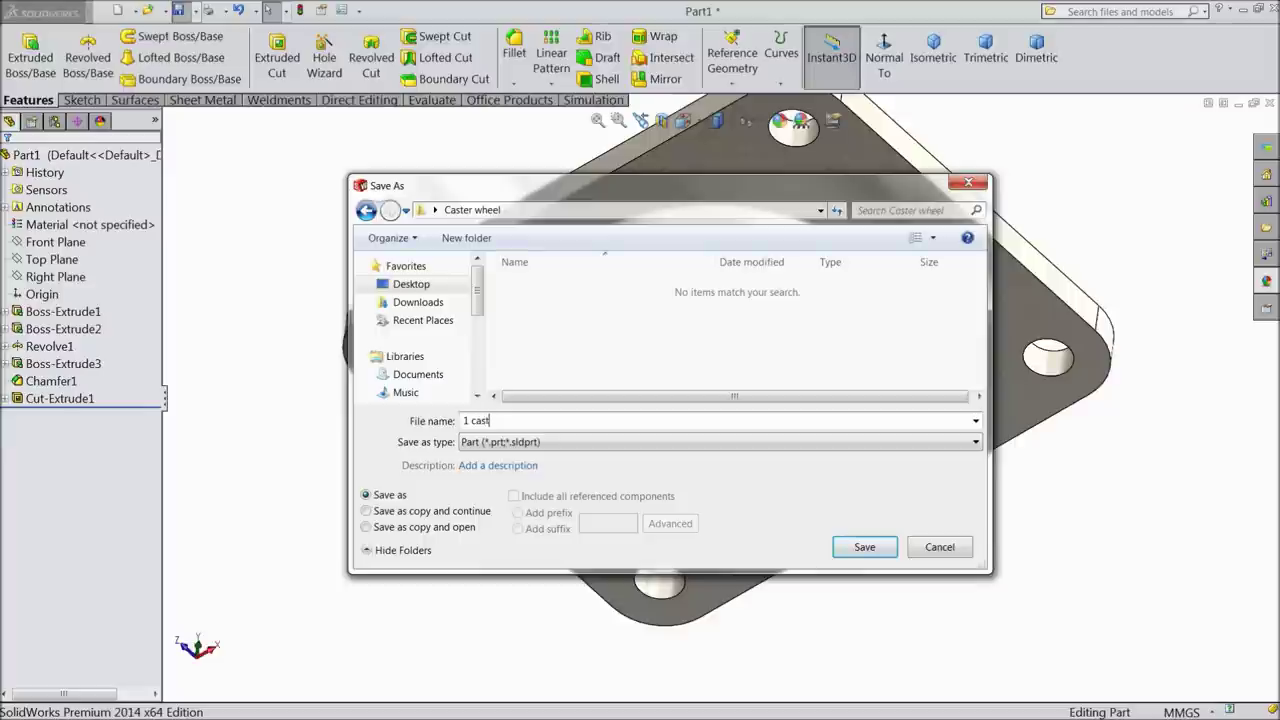
key("BackSpace")
key("BackSpace")
key("BackSpace")
type("mounting plate")
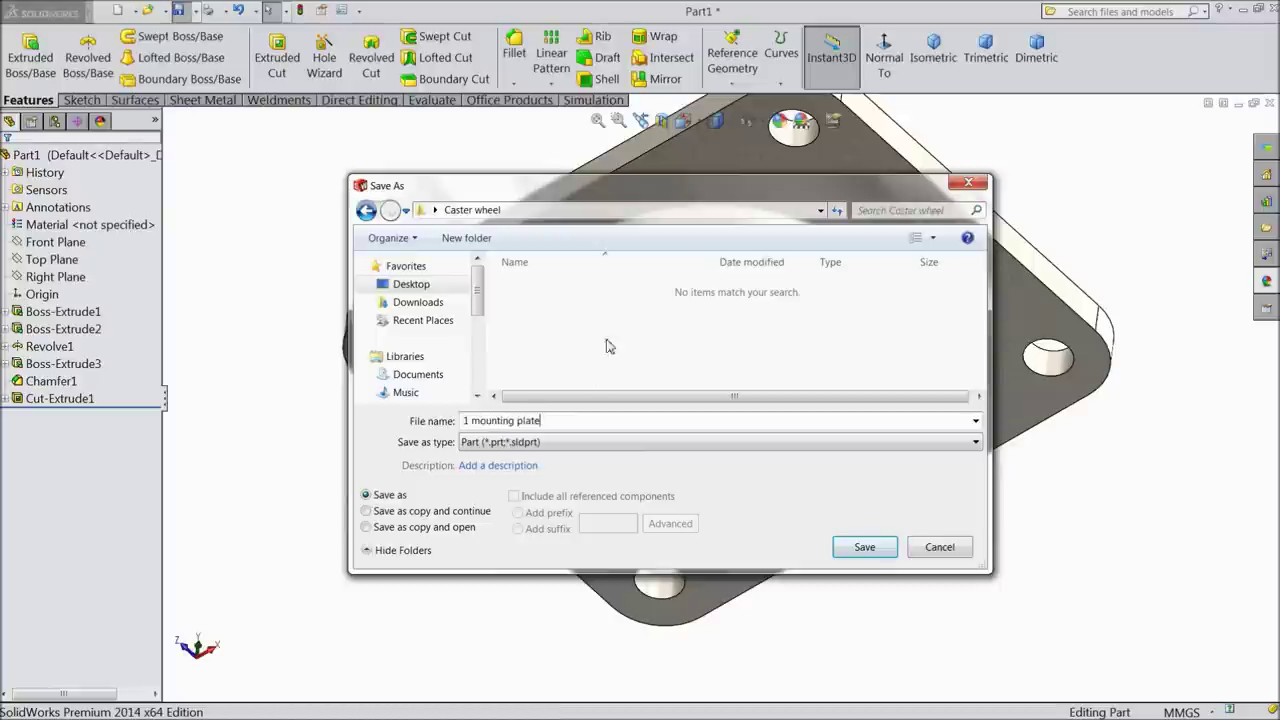
left_click(868, 549)
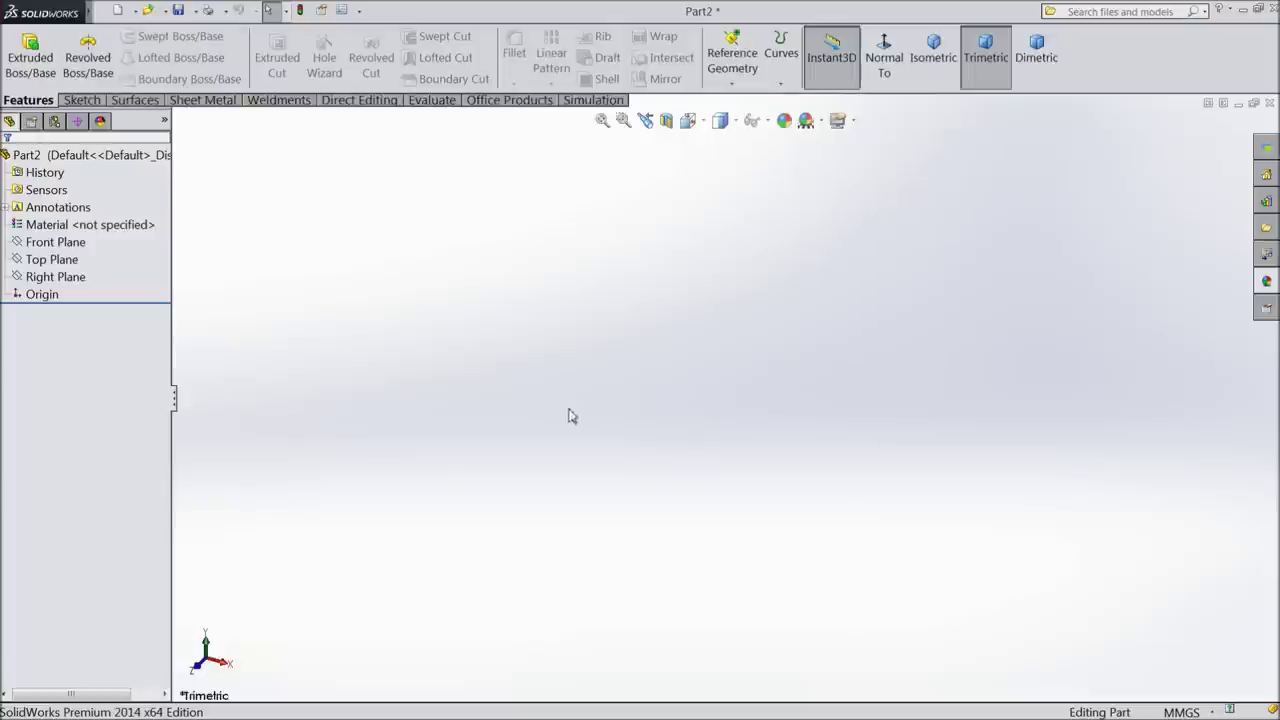
Step: Sketch a six-sided inscribed-circle polygon on the new part's Top Plane, centred on the origin, with its upper vertex about 71 mm above it
left_click(50, 259)
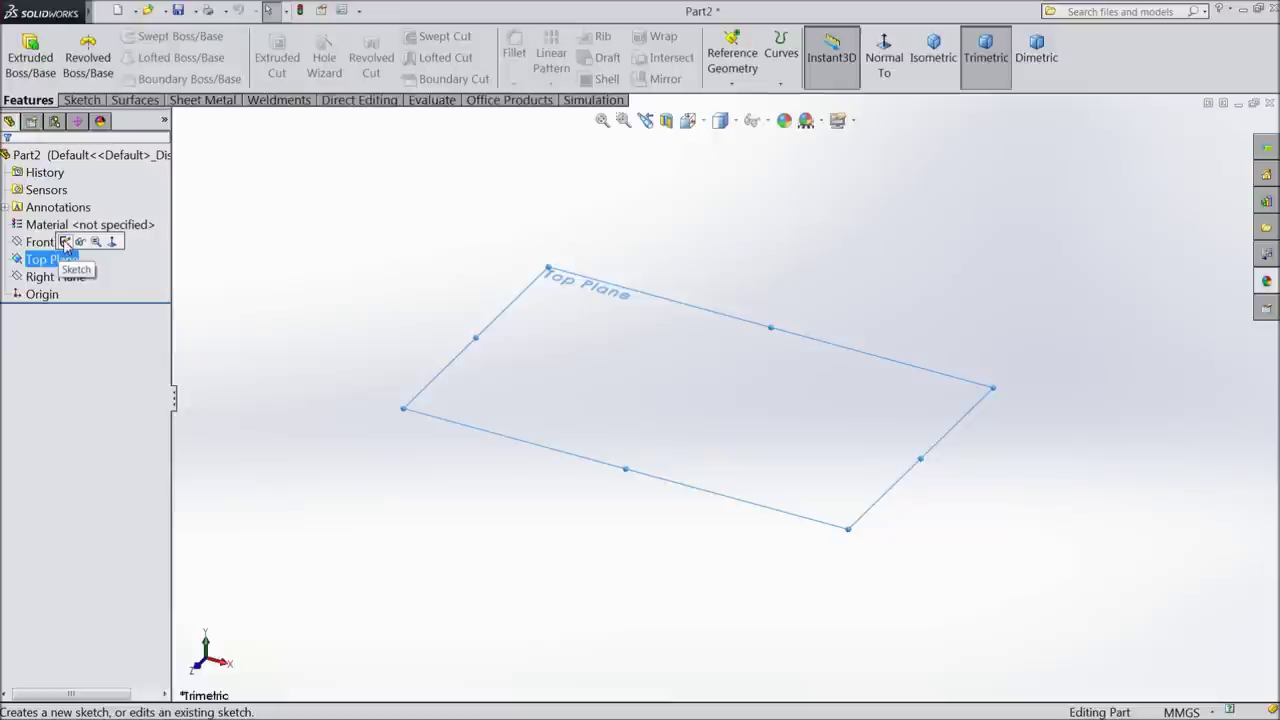
left_click(65, 242)
left_click(84, 101)
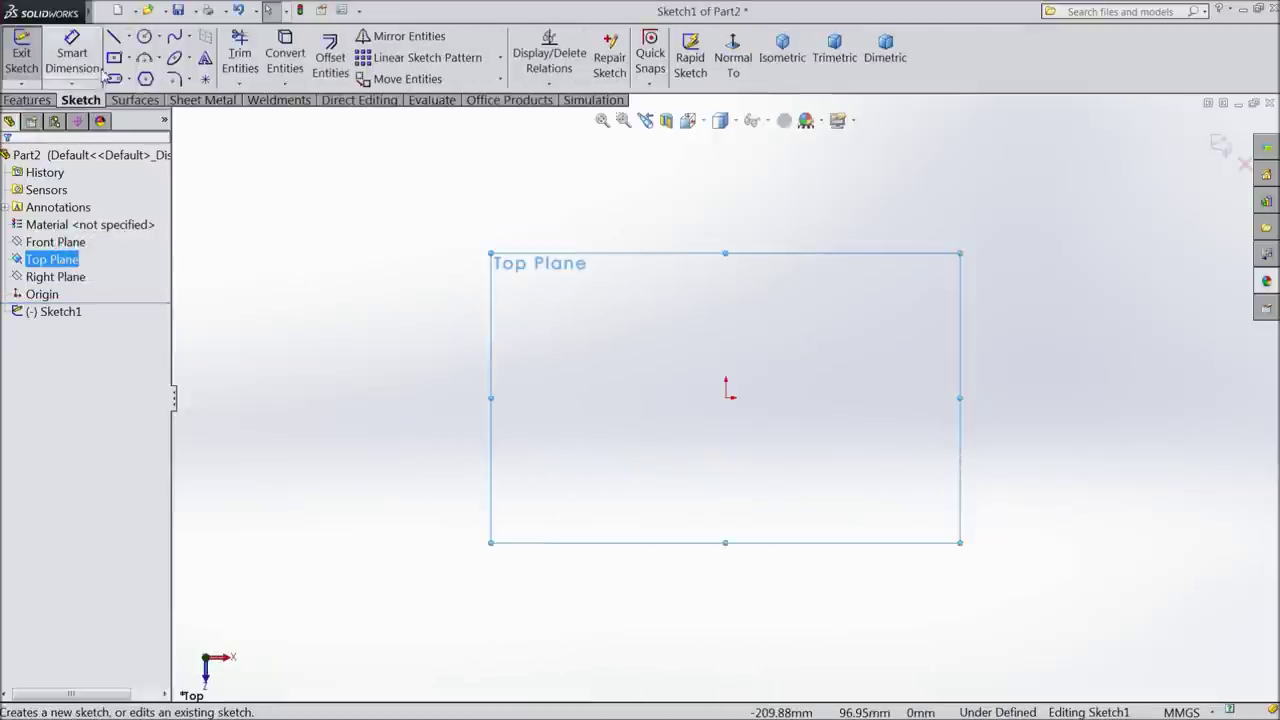
left_click(145, 79)
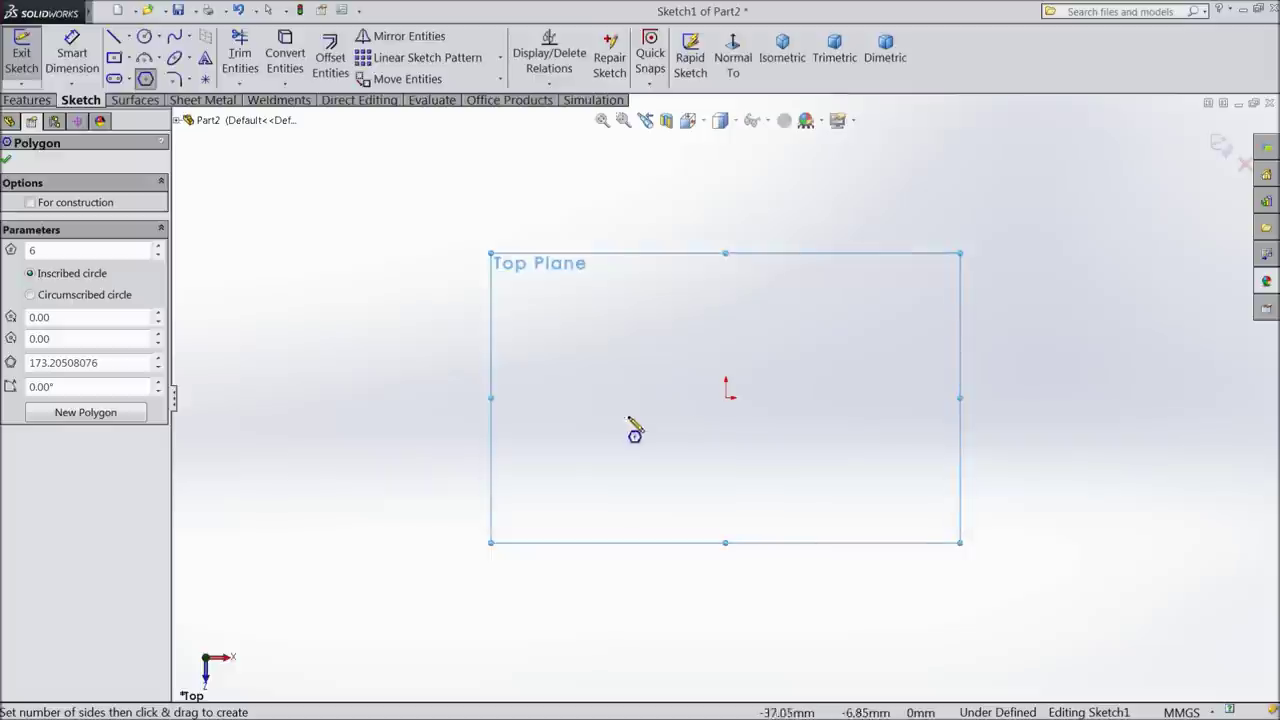
left_click(726, 395)
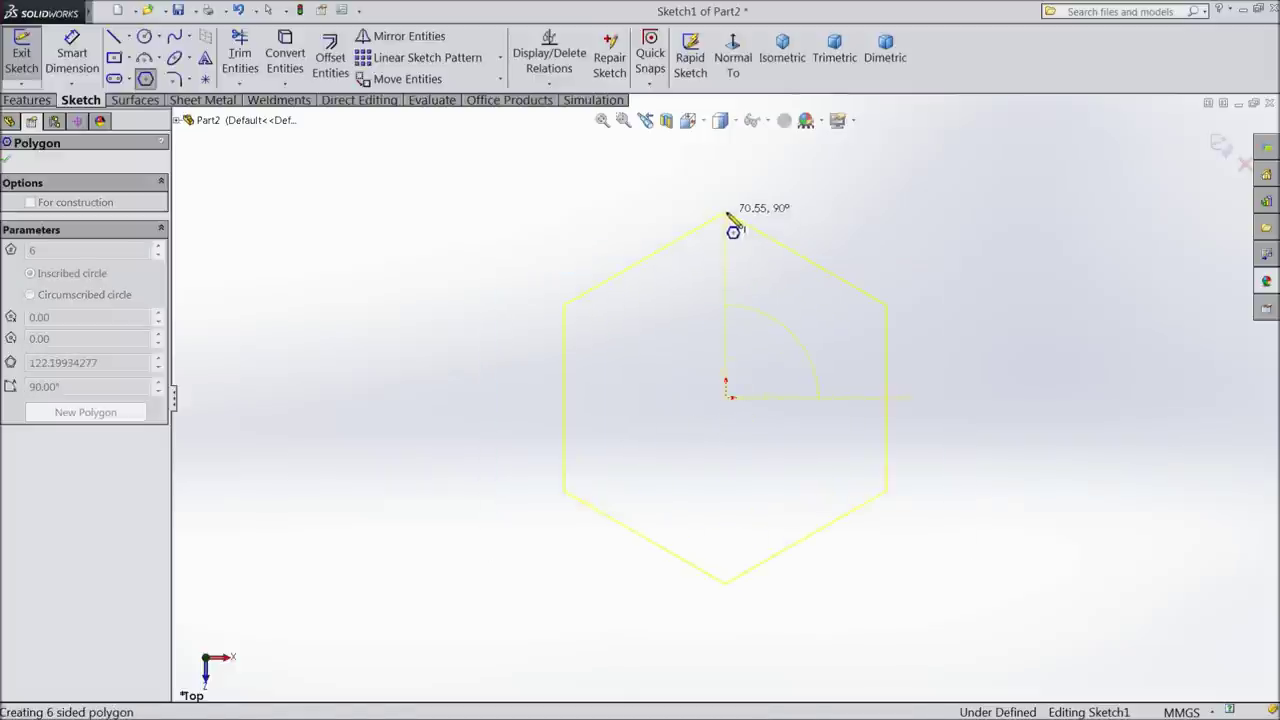
left_click(733, 220)
right_click(488, 151)
left_click(519, 168)
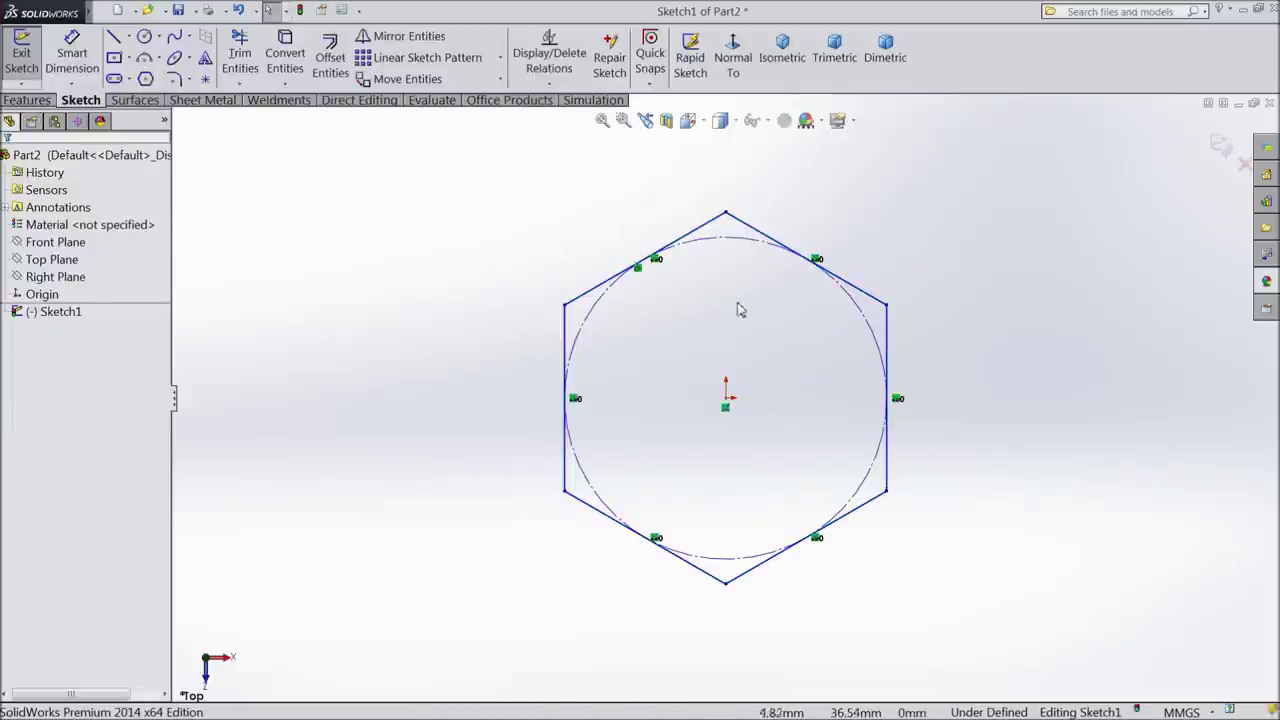
Step: Add a vertical relation between the hexagon's centre point and its upper vertex
left_click(726, 405)
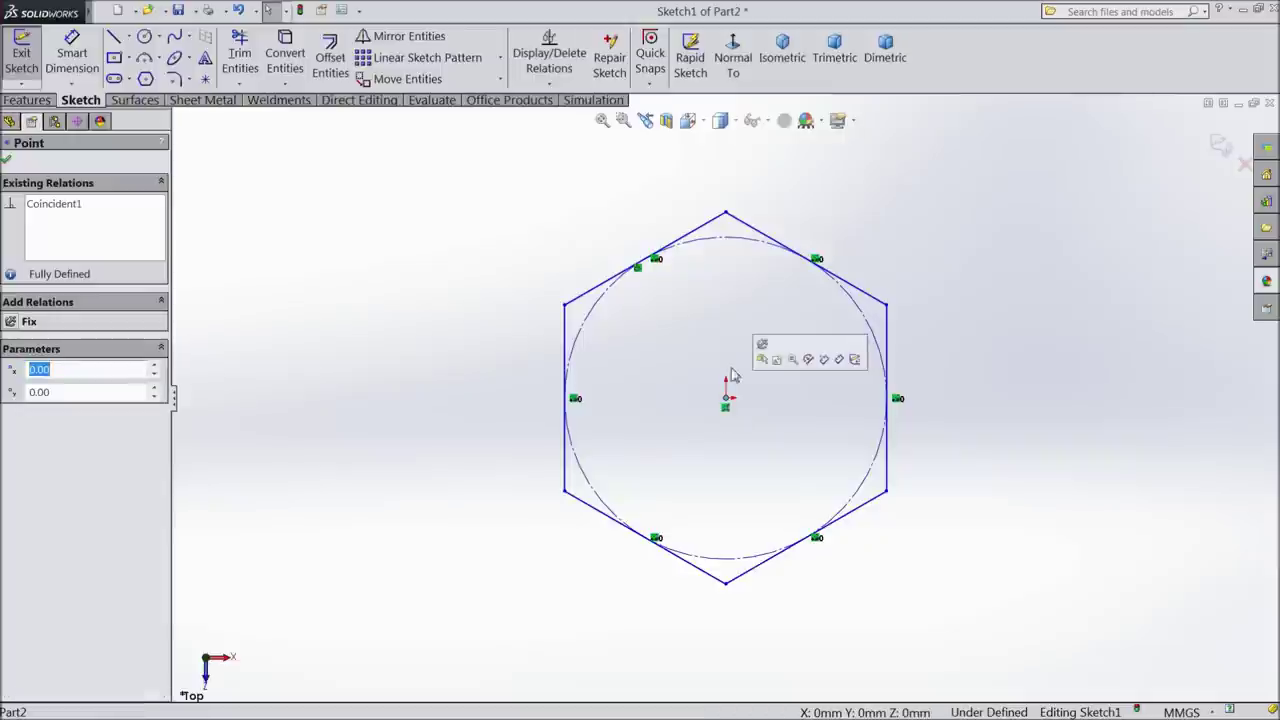
left_click(727, 214, "ctrl")
left_click(779, 169)
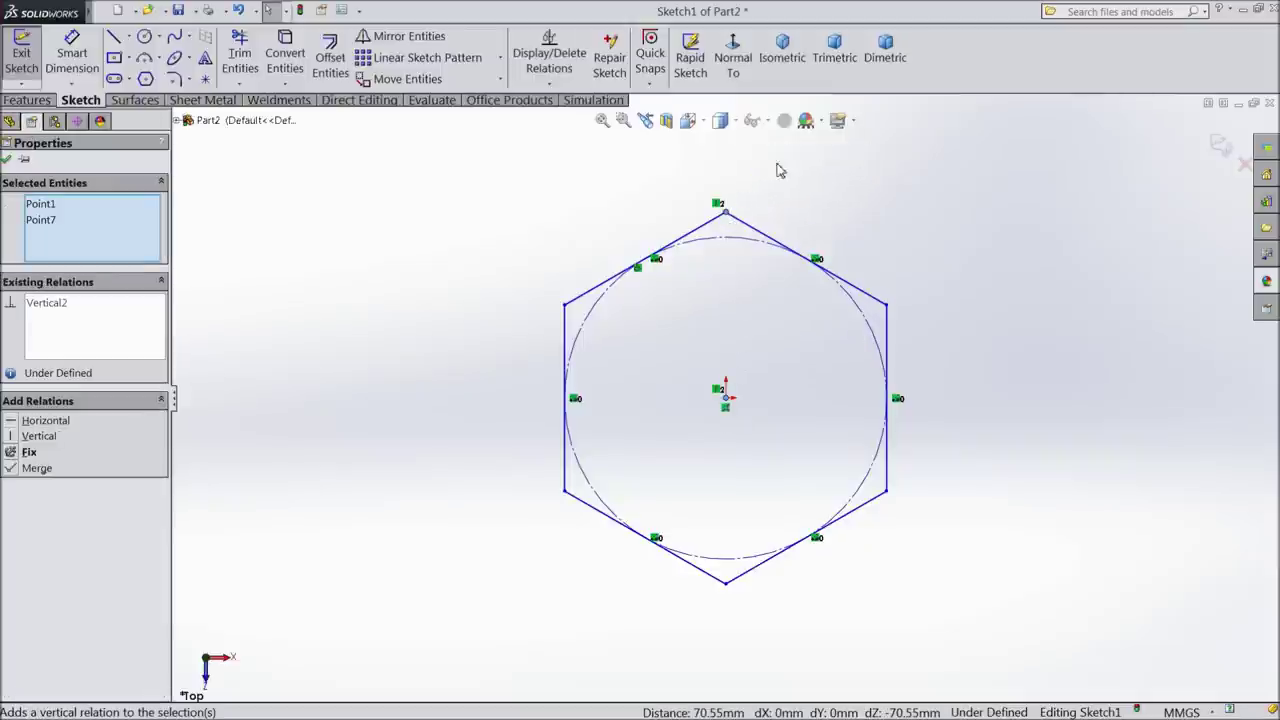
left_click(6, 159)
Step: Dimension the distance between the hexagon's two vertical sides and set it to 22 mm
left_click(72, 55)
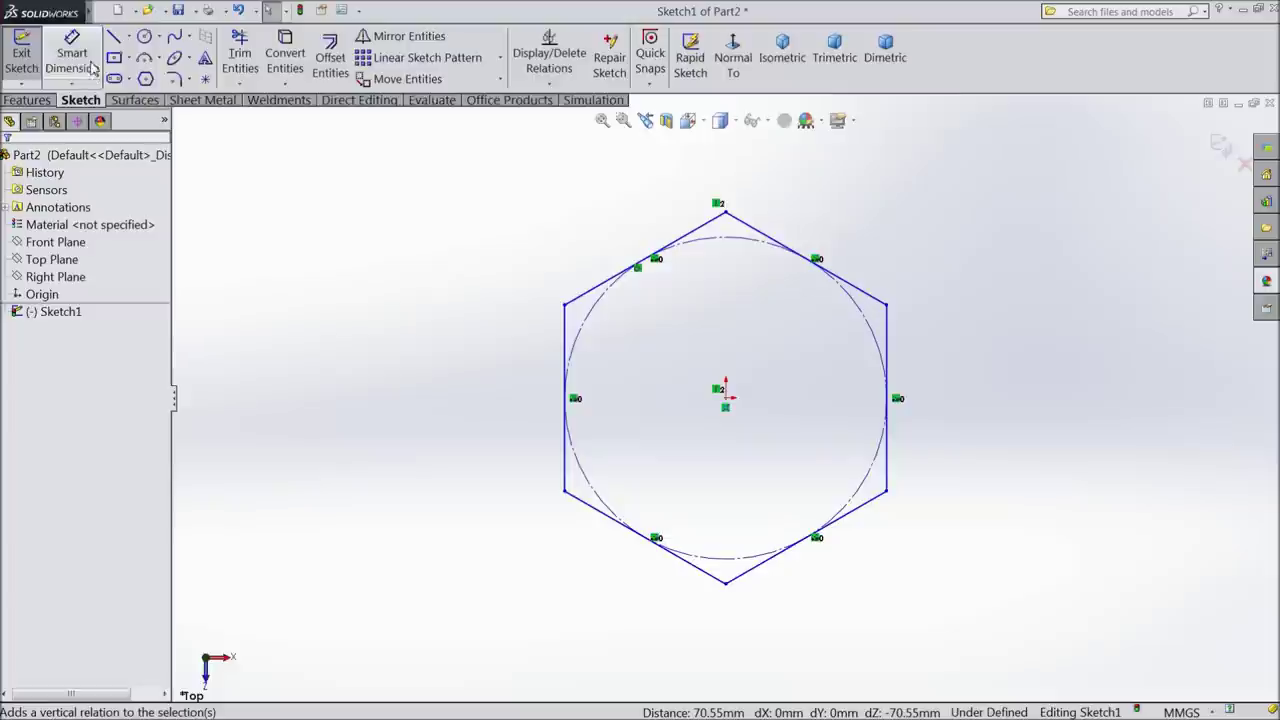
left_click(566, 455)
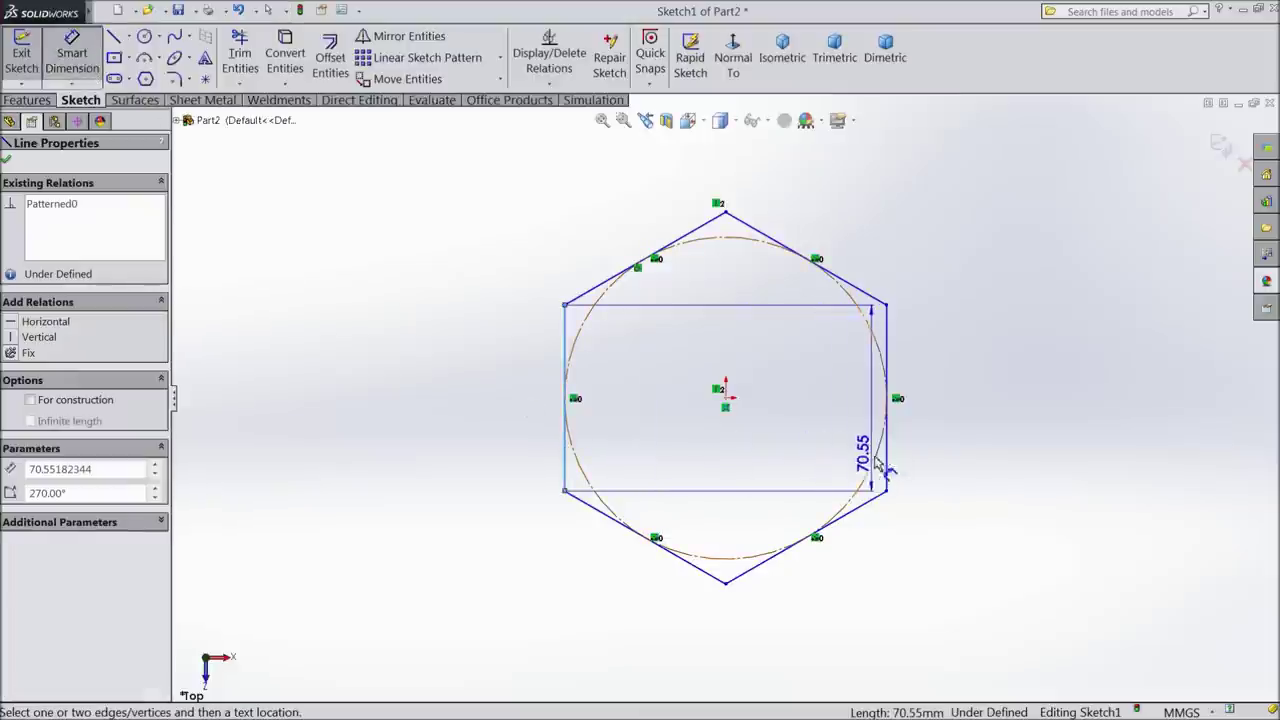
left_click(887, 470)
left_click(733, 630)
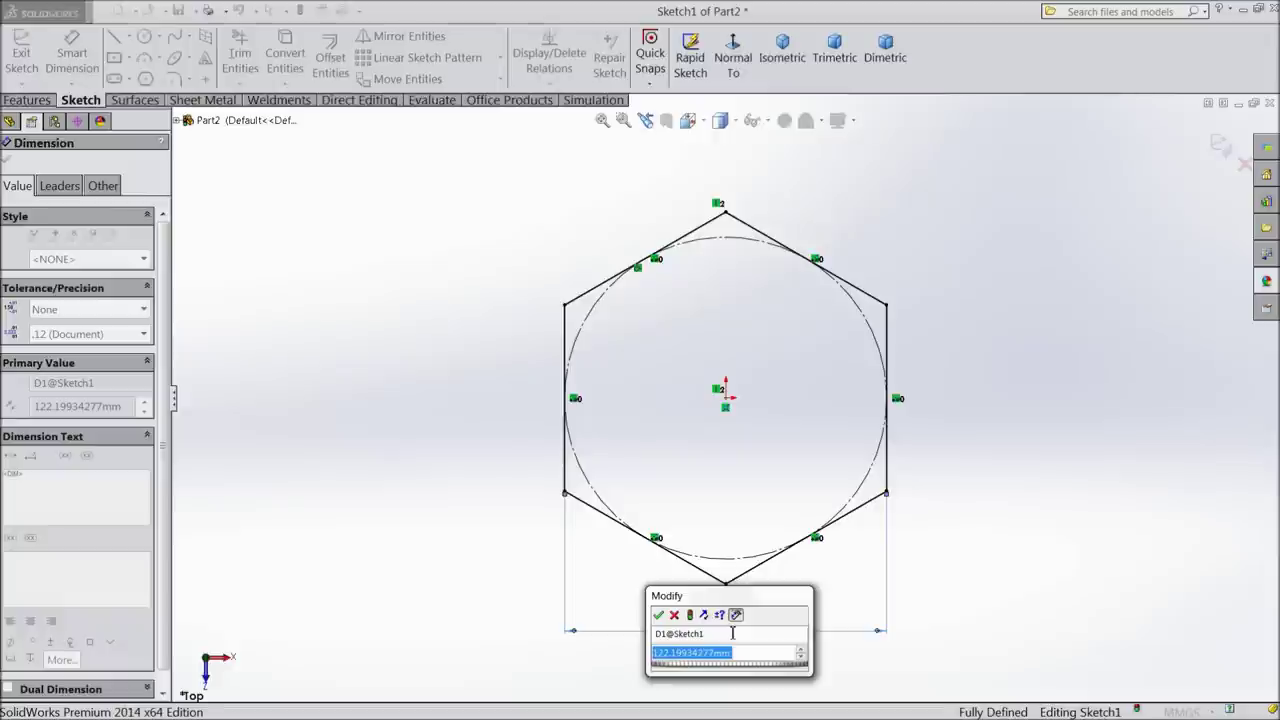
type("22")
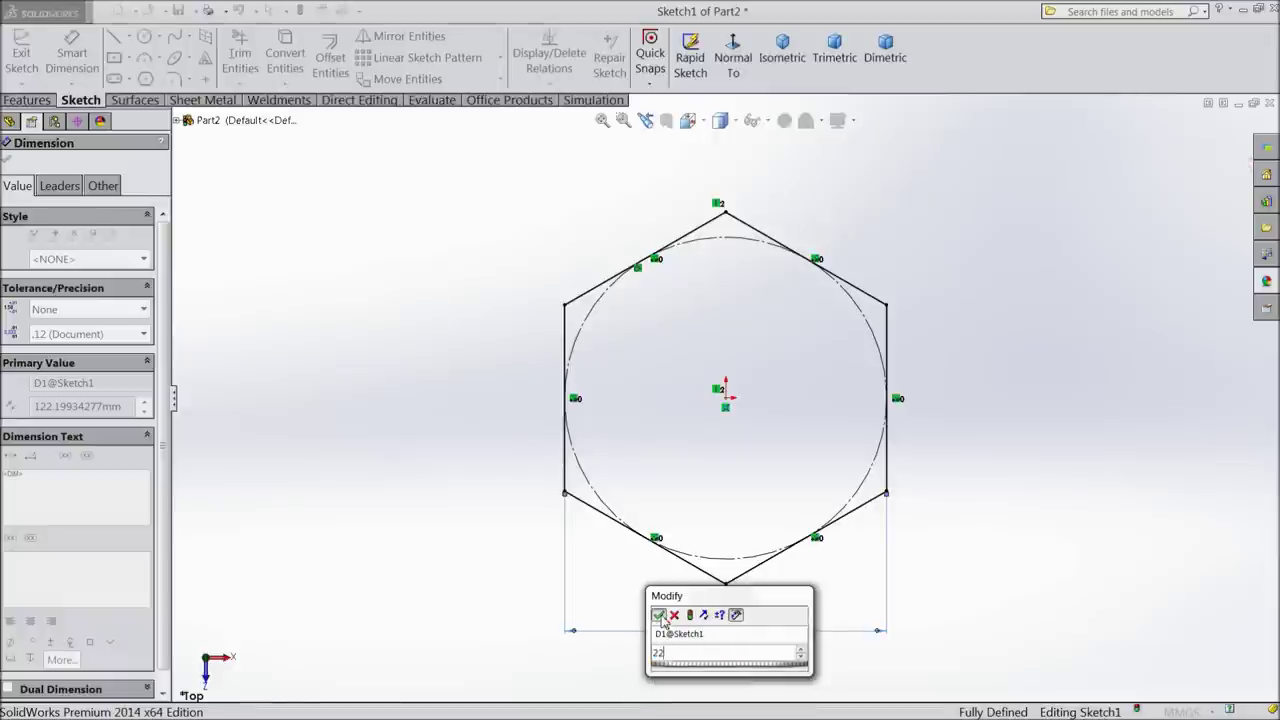
left_click(659, 615)
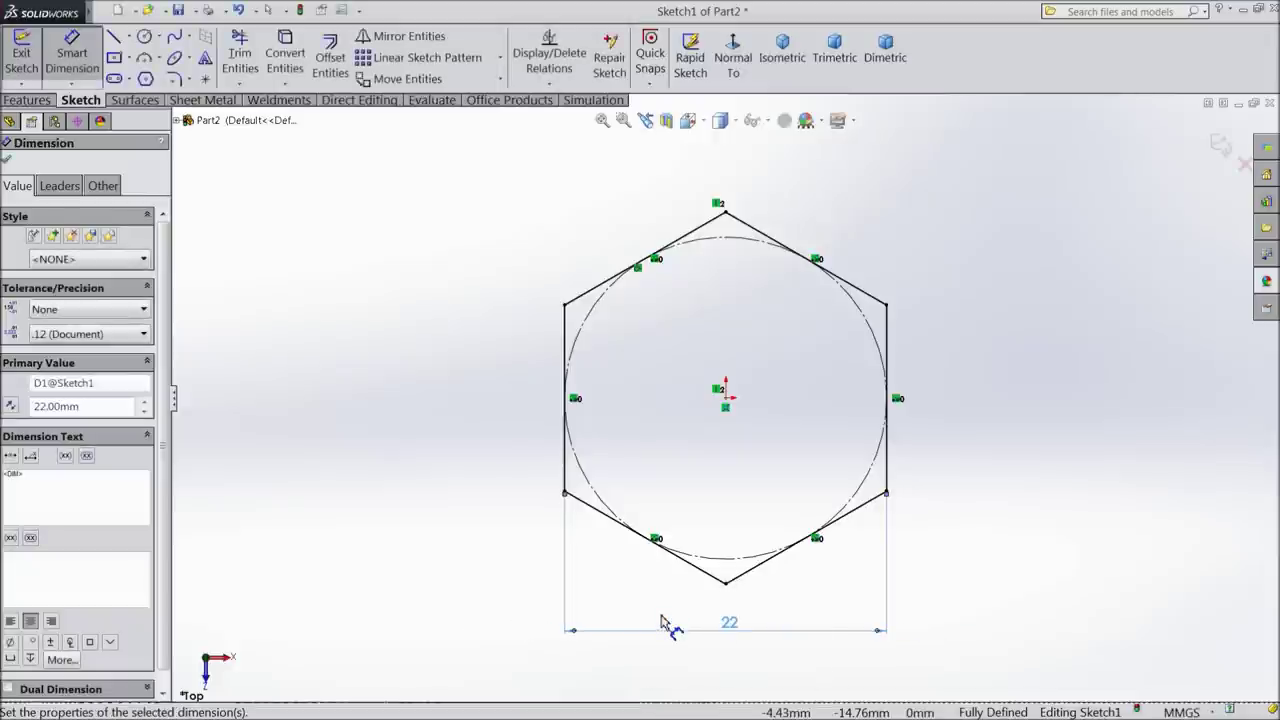
left_click(6, 158)
Step: Extrude the hexagon sketch upward as a blind boss with a depth of 10 mm
left_click(28, 100)
left_click(30, 62)
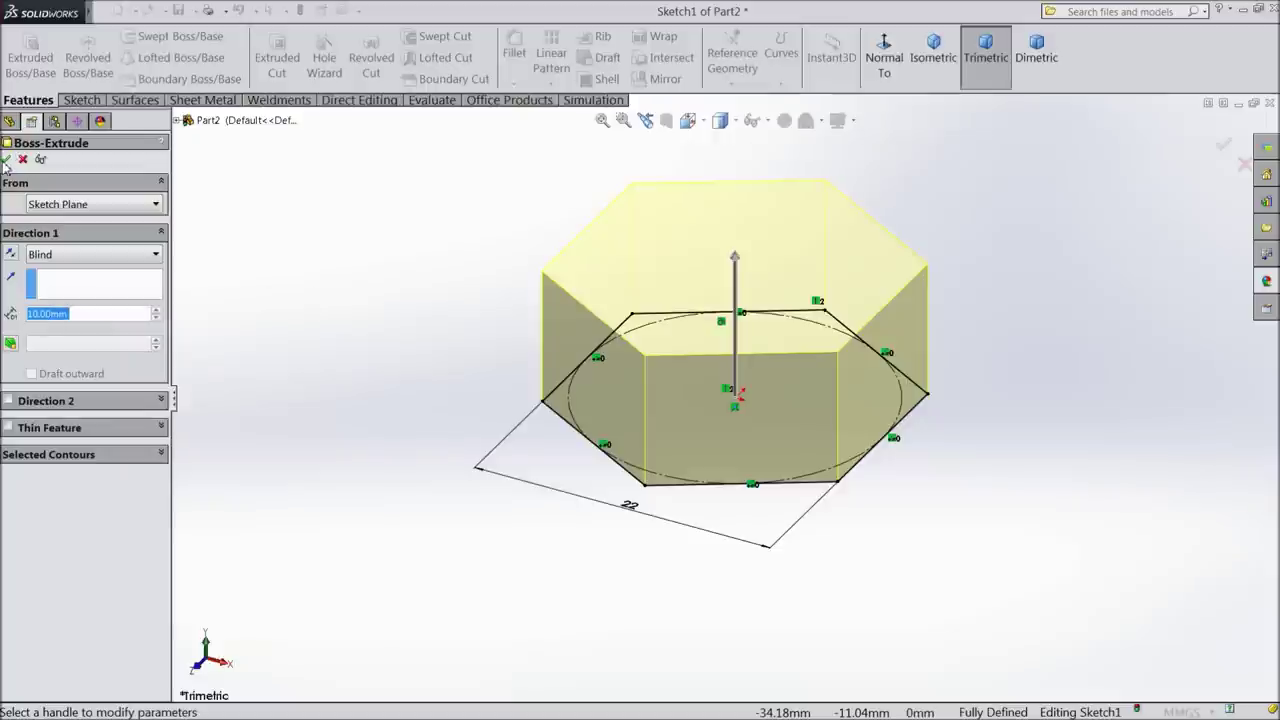
left_click(7, 159)
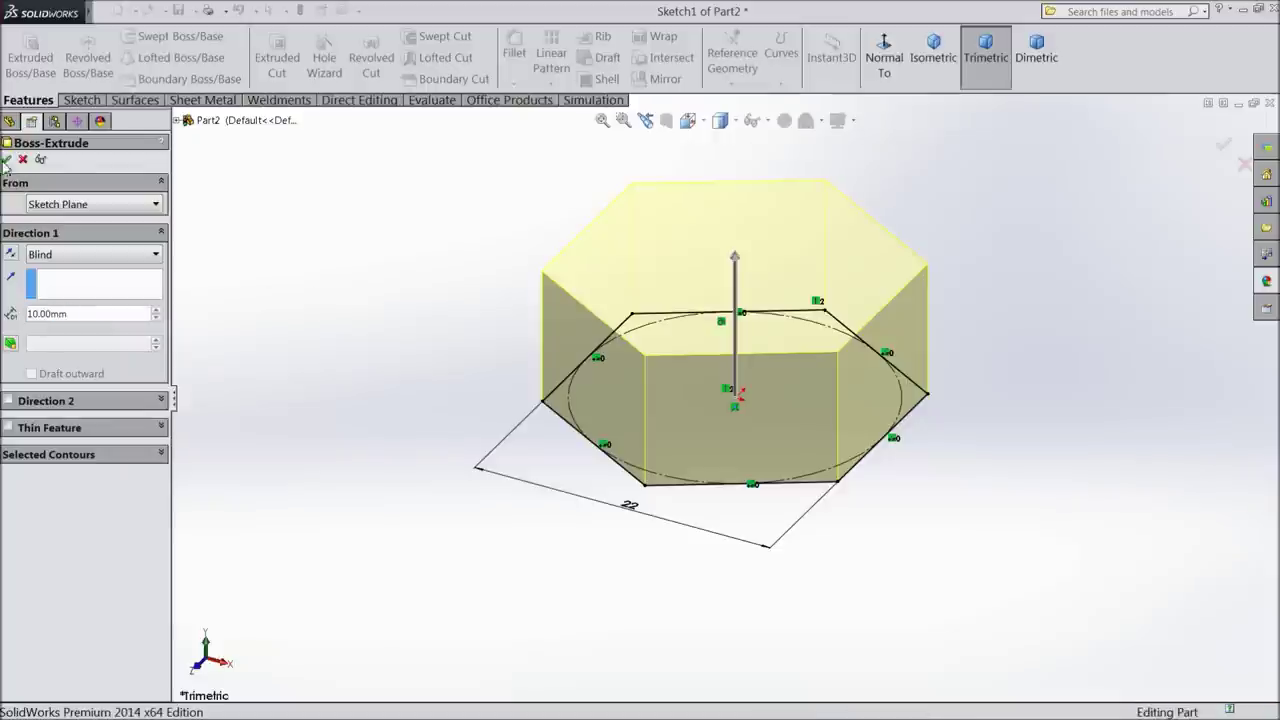
Step: Start a sketch on the hexagonal block's top face and draw a circle about 13 mm in diameter centred on the origin
left_click(713, 268)
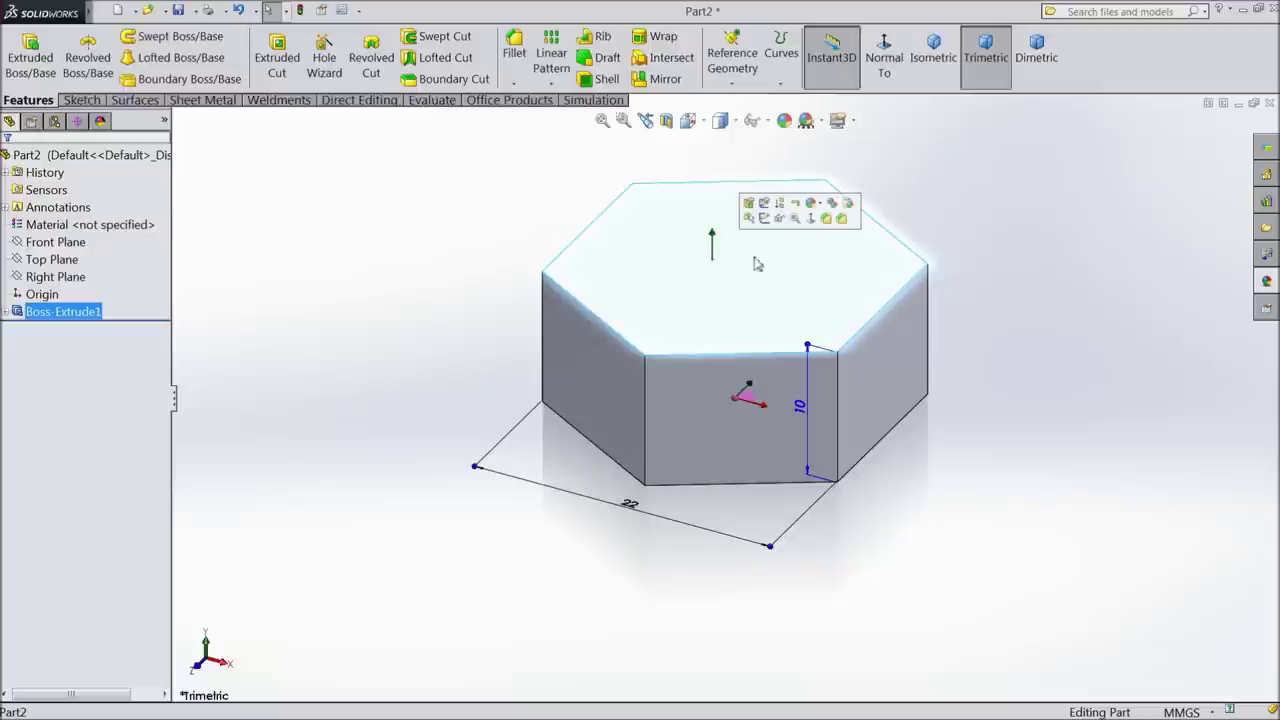
left_click(777, 226)
left_click(886, 62)
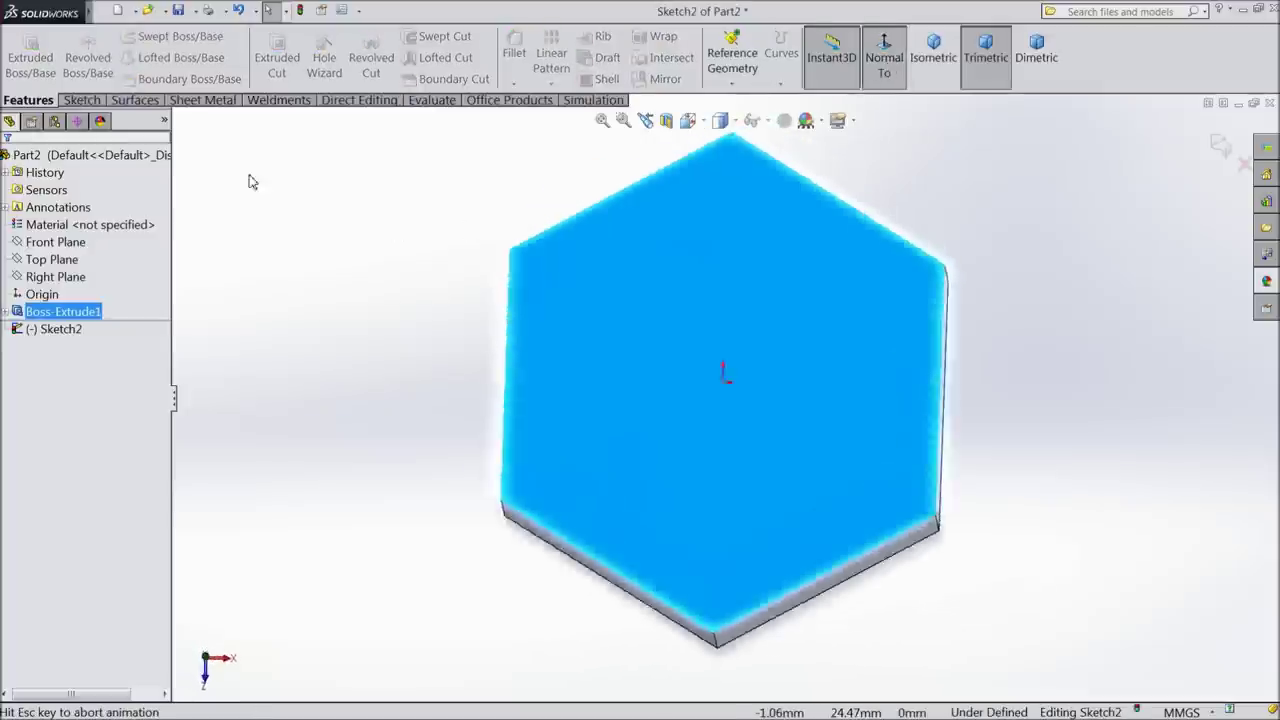
left_click(88, 102)
left_click(145, 36)
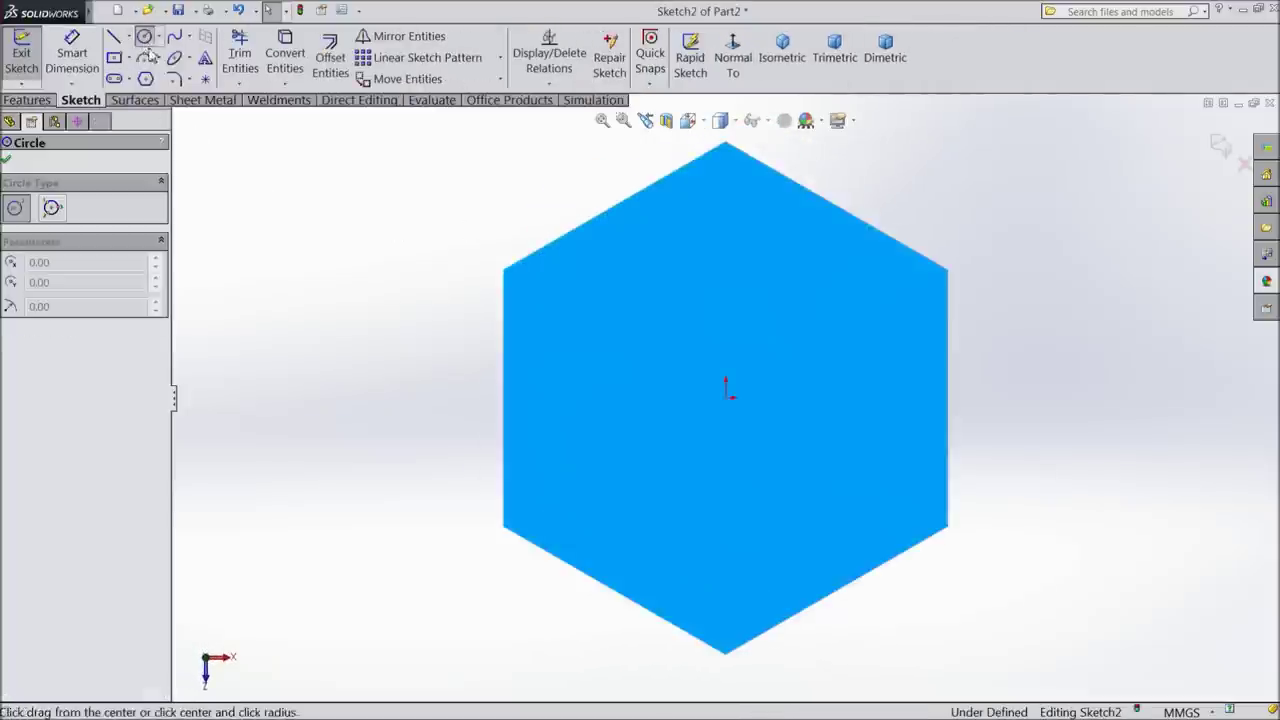
left_click_drag(727, 399, 606, 348)
Step: Dimension the circle's diameter and set it to 15 mm
right_click_drag(554, 400, 551, 334)
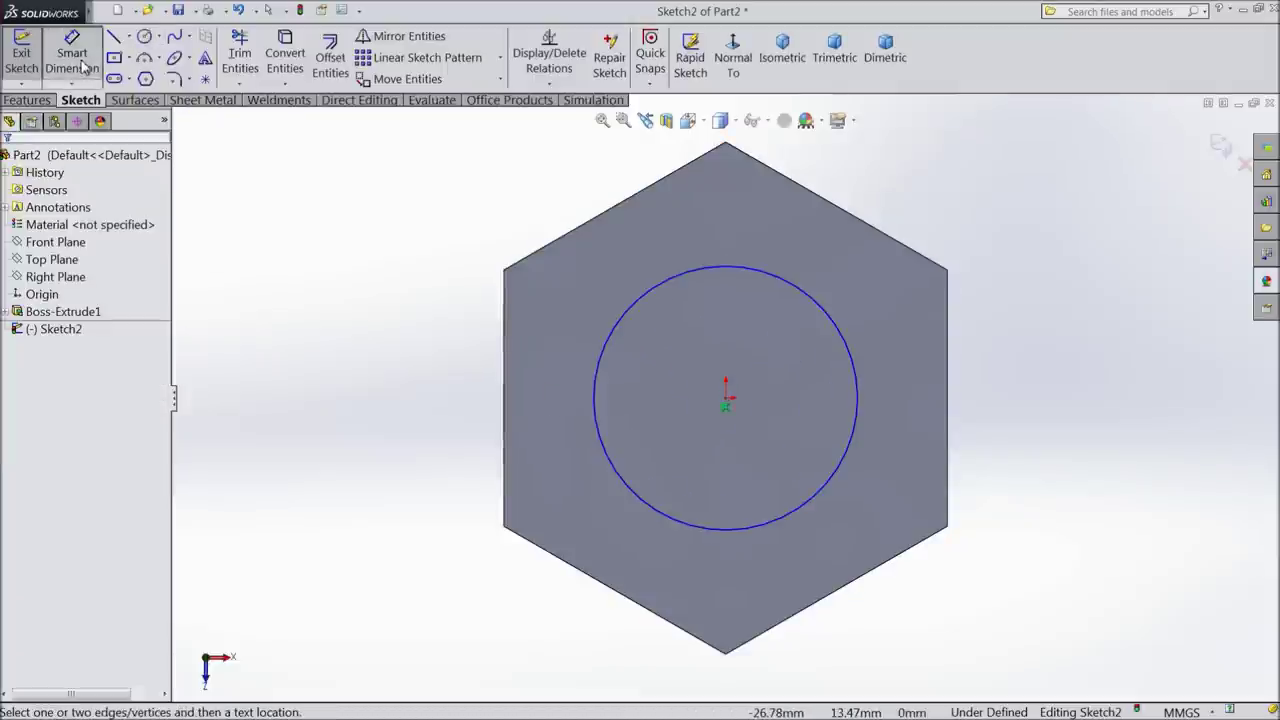
left_click(594, 402)
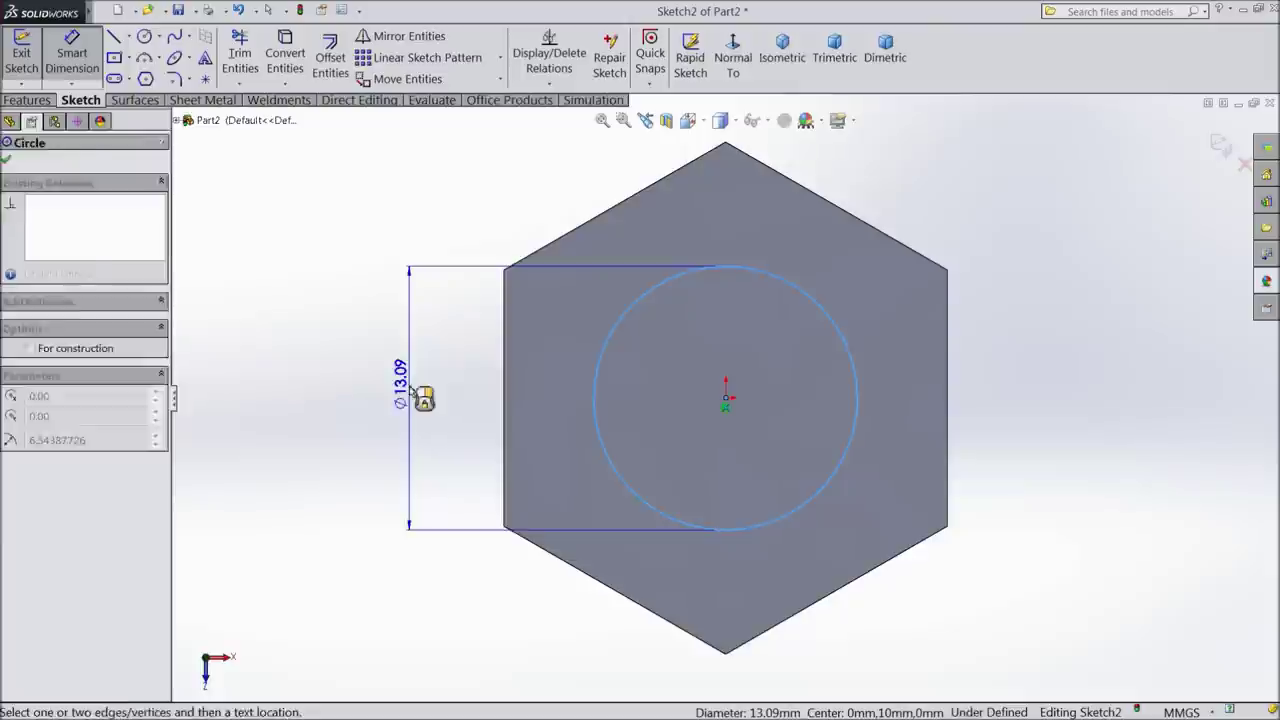
left_click(412, 393)
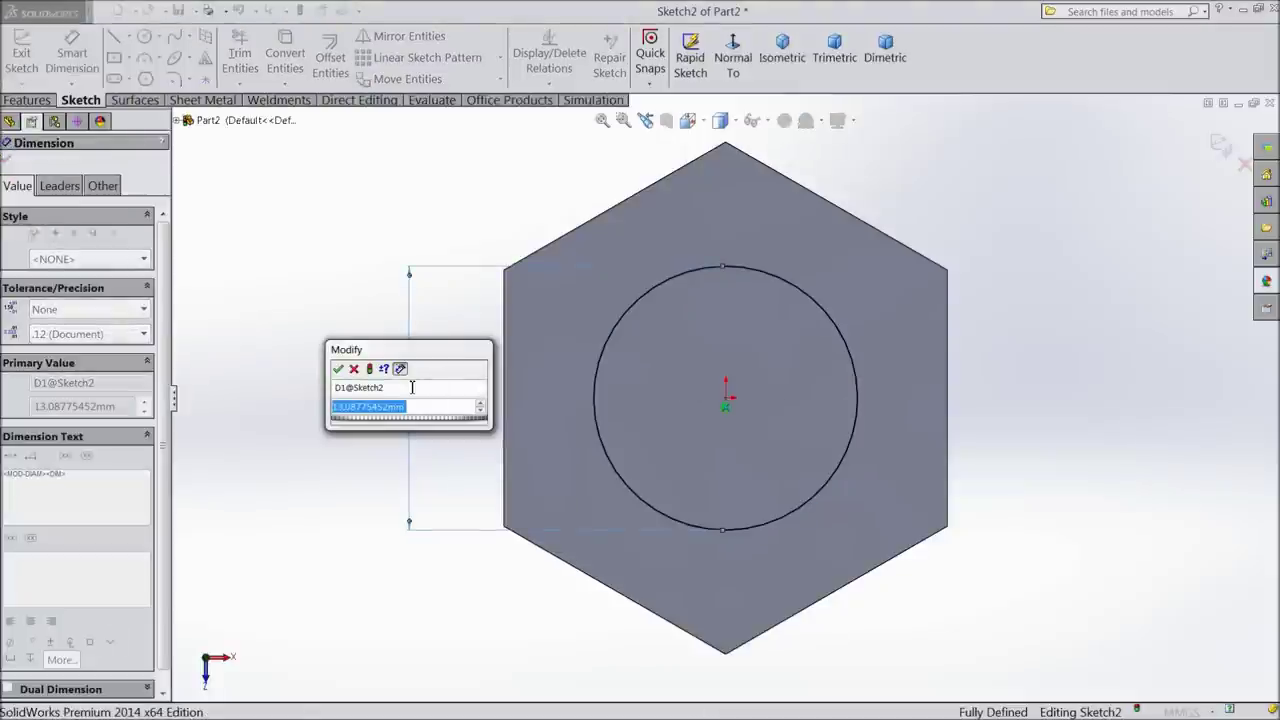
type("7.5")
key("BackSpace")
key("BackSpace")
key("BackSpace")
type("15")
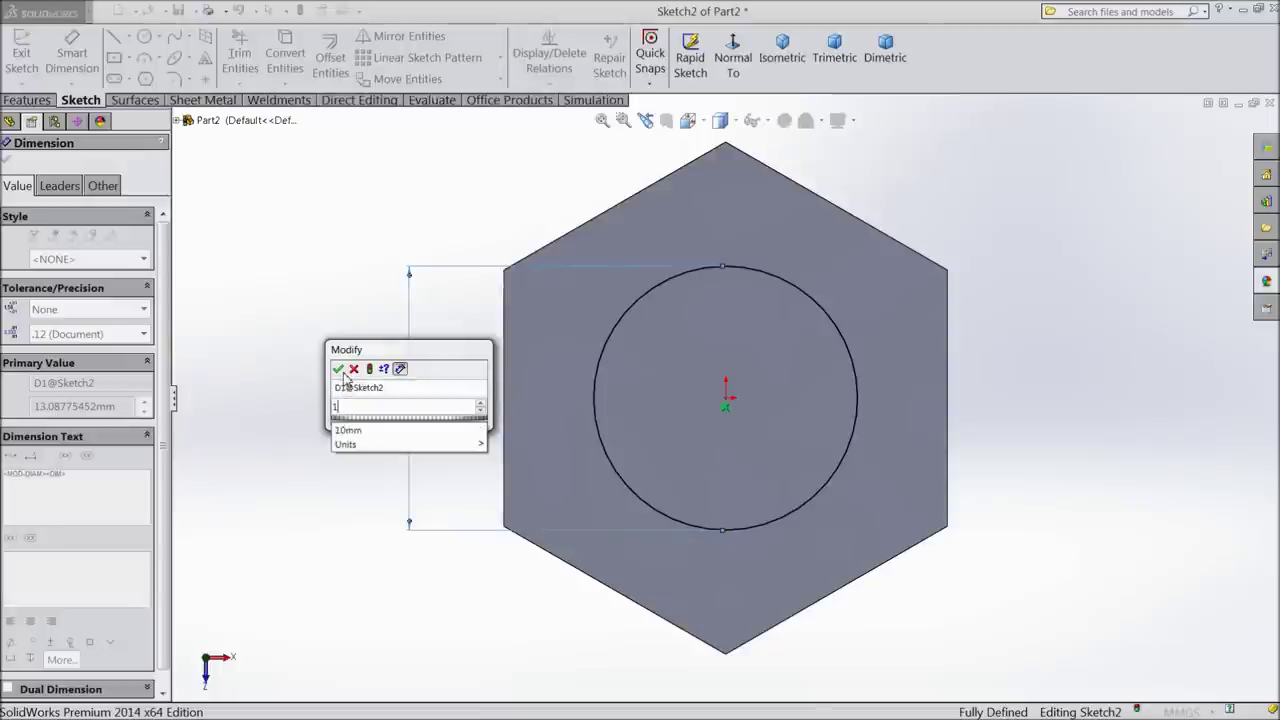
left_click(339, 369)
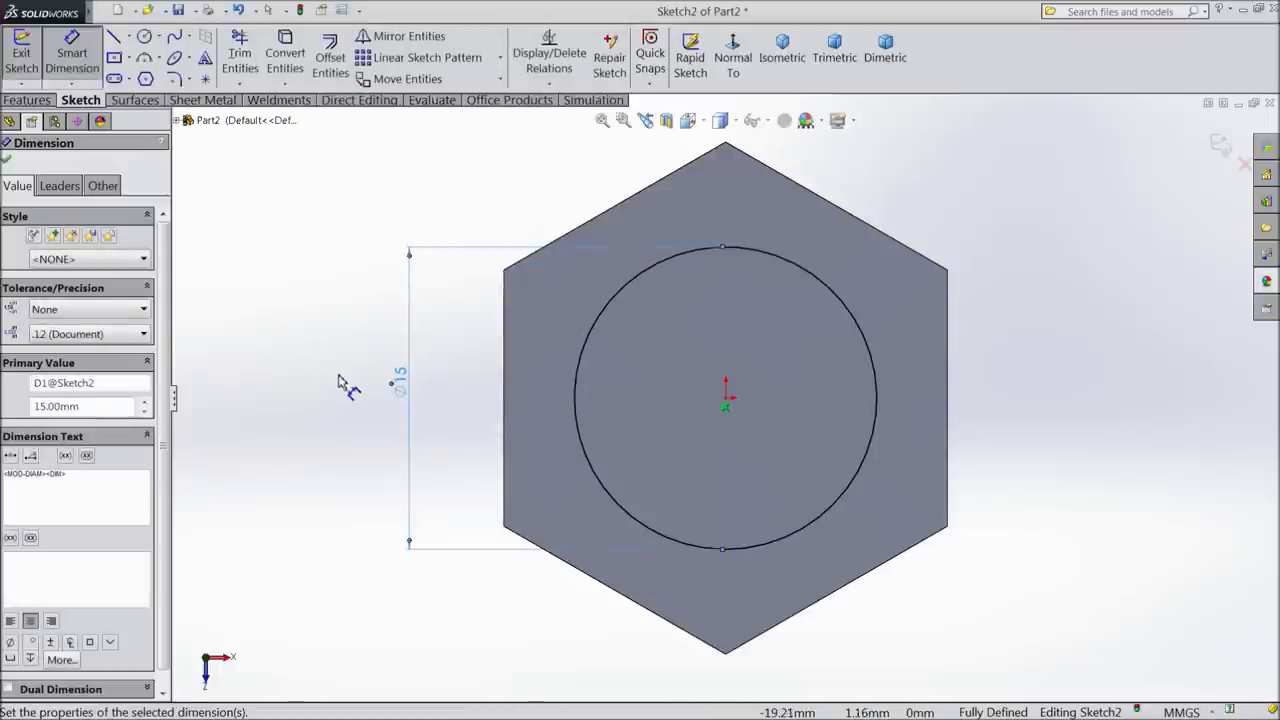
left_click(6, 160)
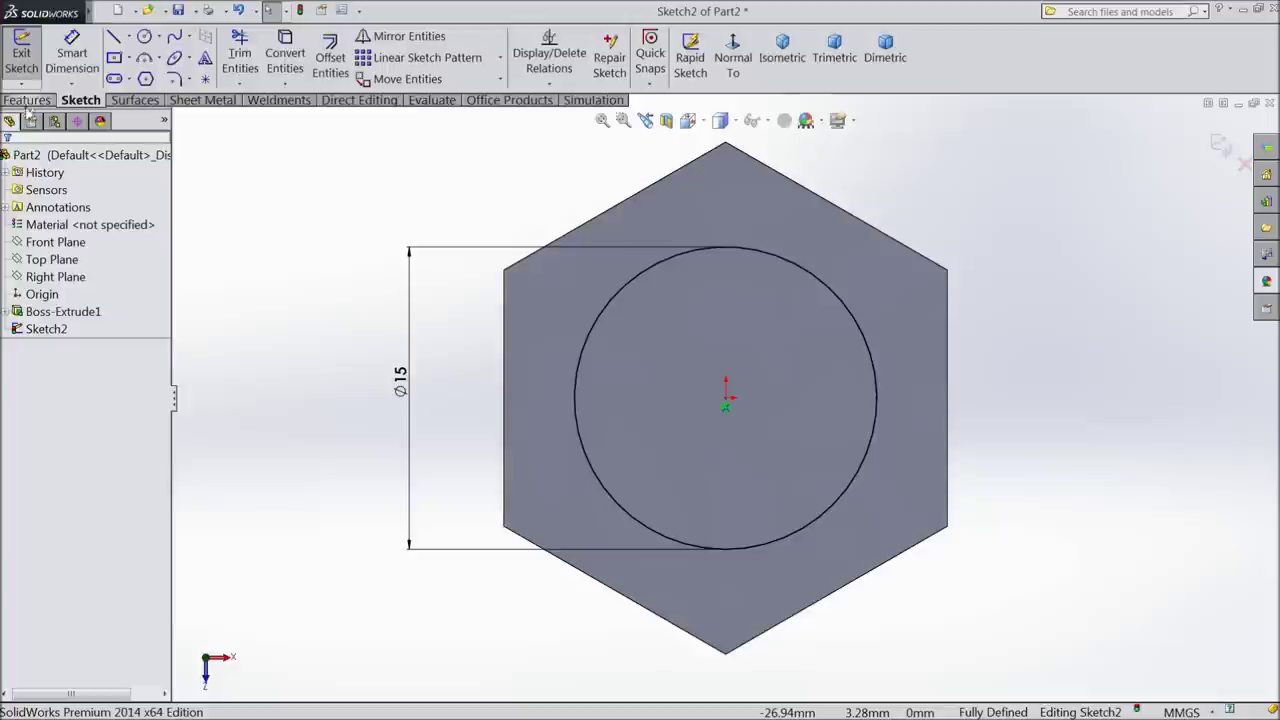
Step: Cut the 15 mm circle through the hexagonal block with the Through All end condition
left_click(29, 102)
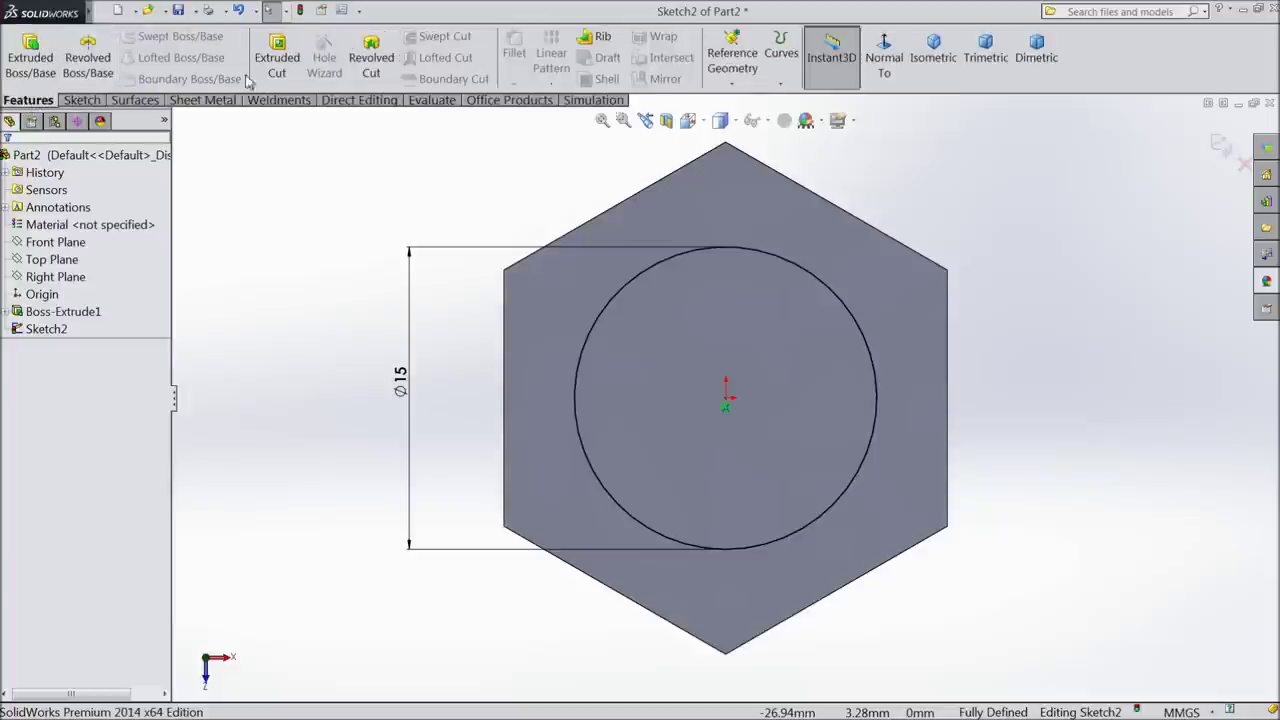
left_click(277, 62)
left_click(66, 256)
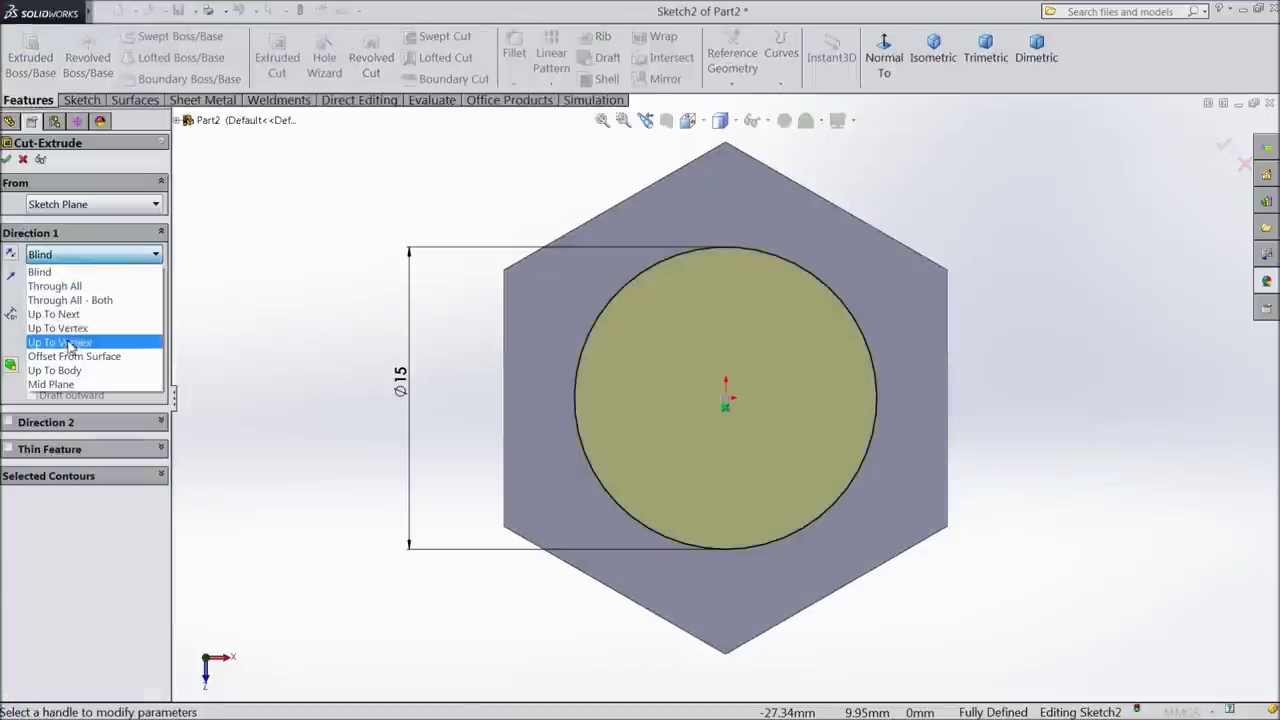
left_click(62, 288)
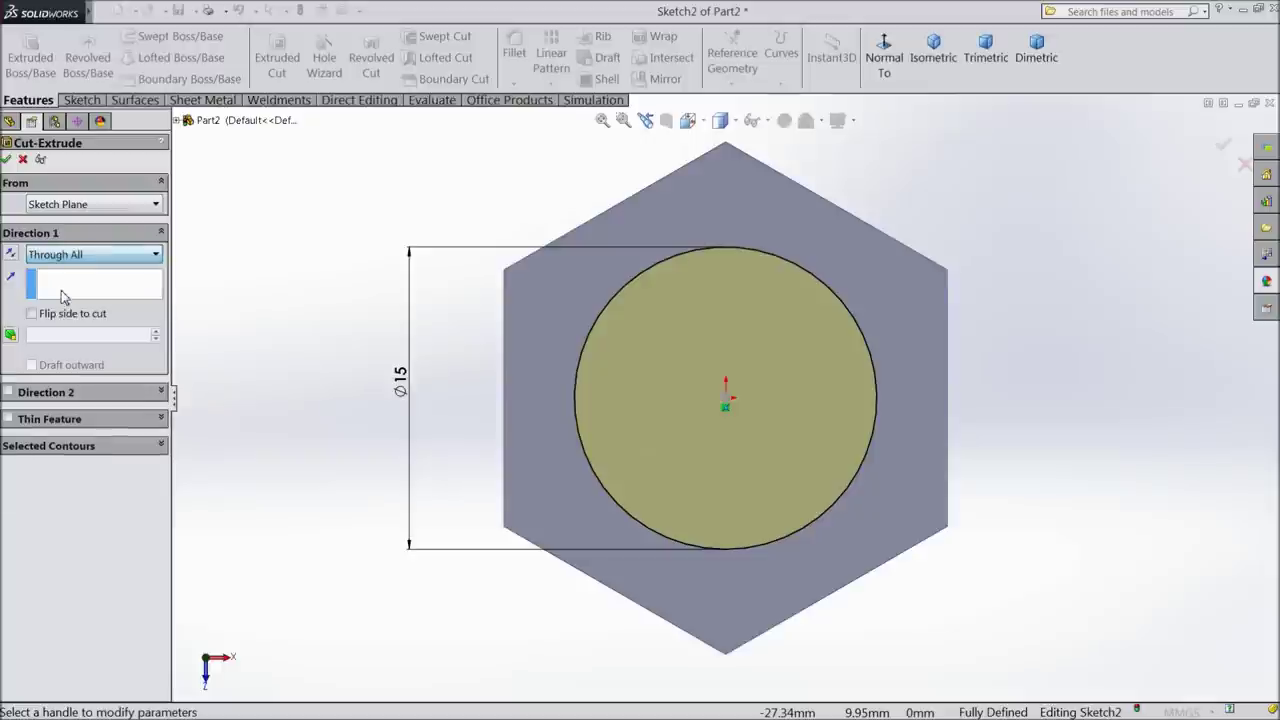
middle_click_drag(206, 371, 268, 281)
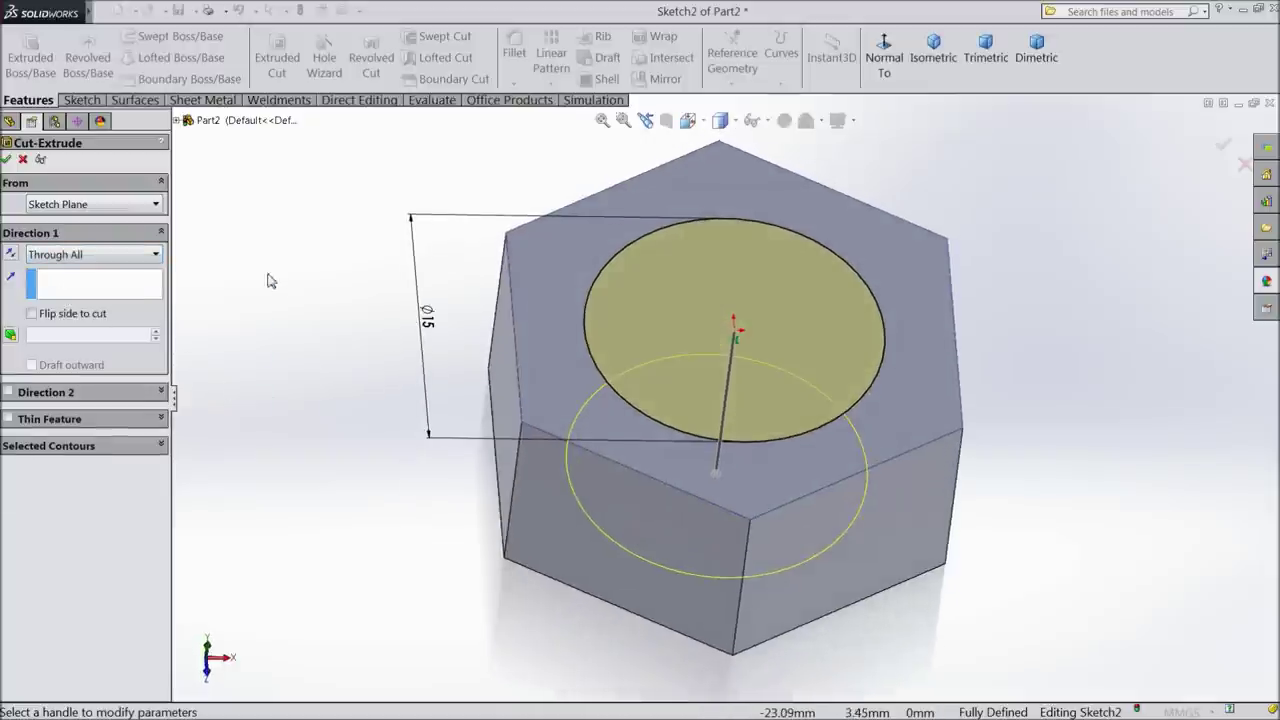
left_click(7, 160)
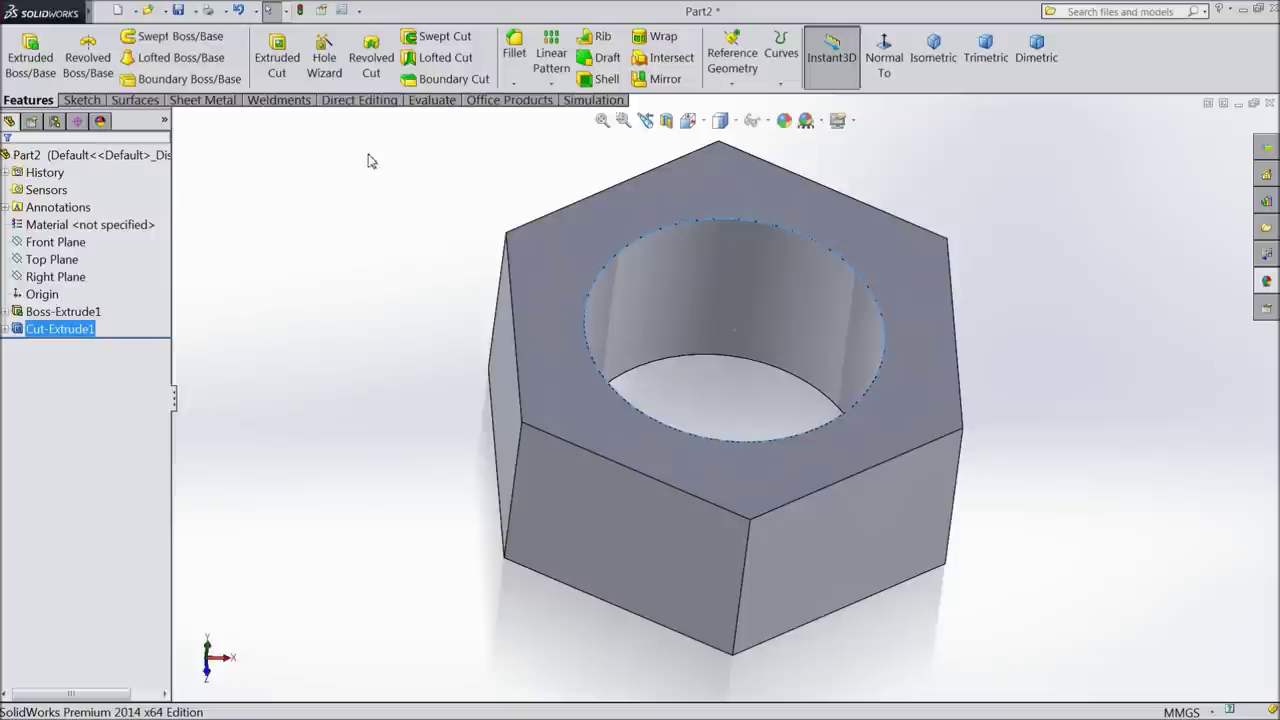
Step: Chamfer the edges of the hole by selecting its inner face, with a distance of 1 mm and an angle of 45°
left_click(516, 86)
left_click(543, 114)
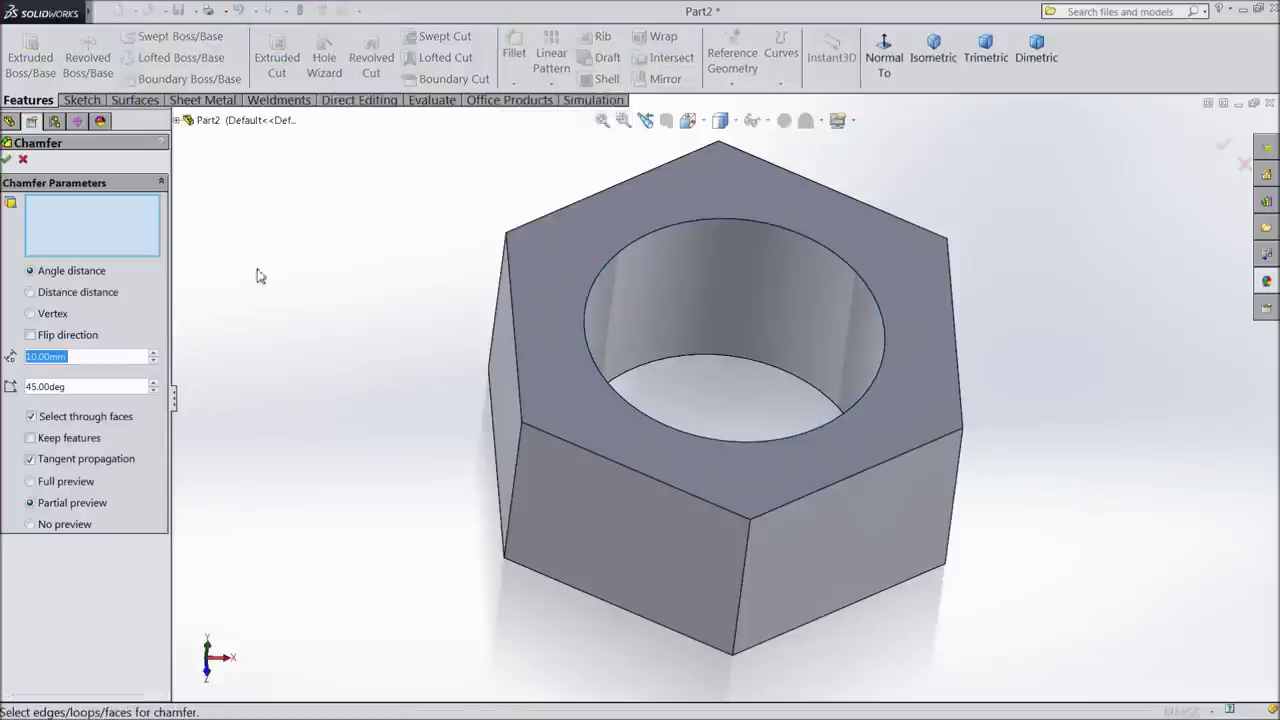
type("1")
key("Return")
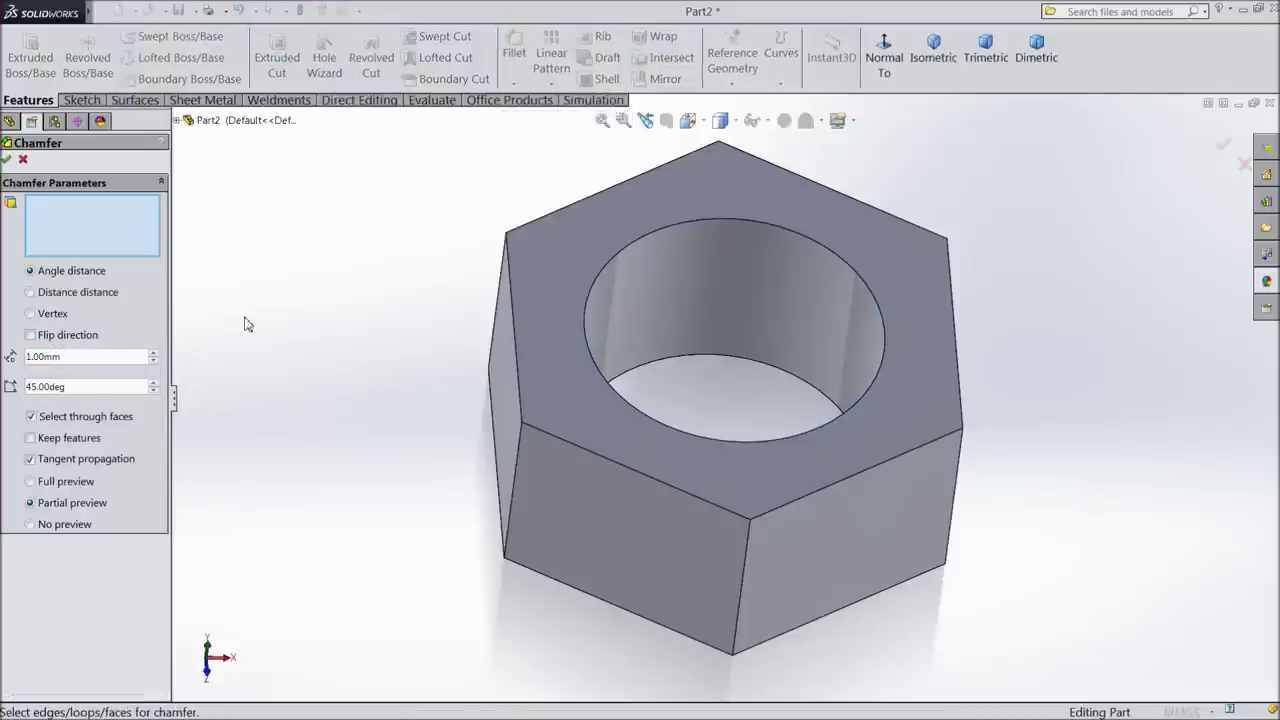
left_click(756, 302)
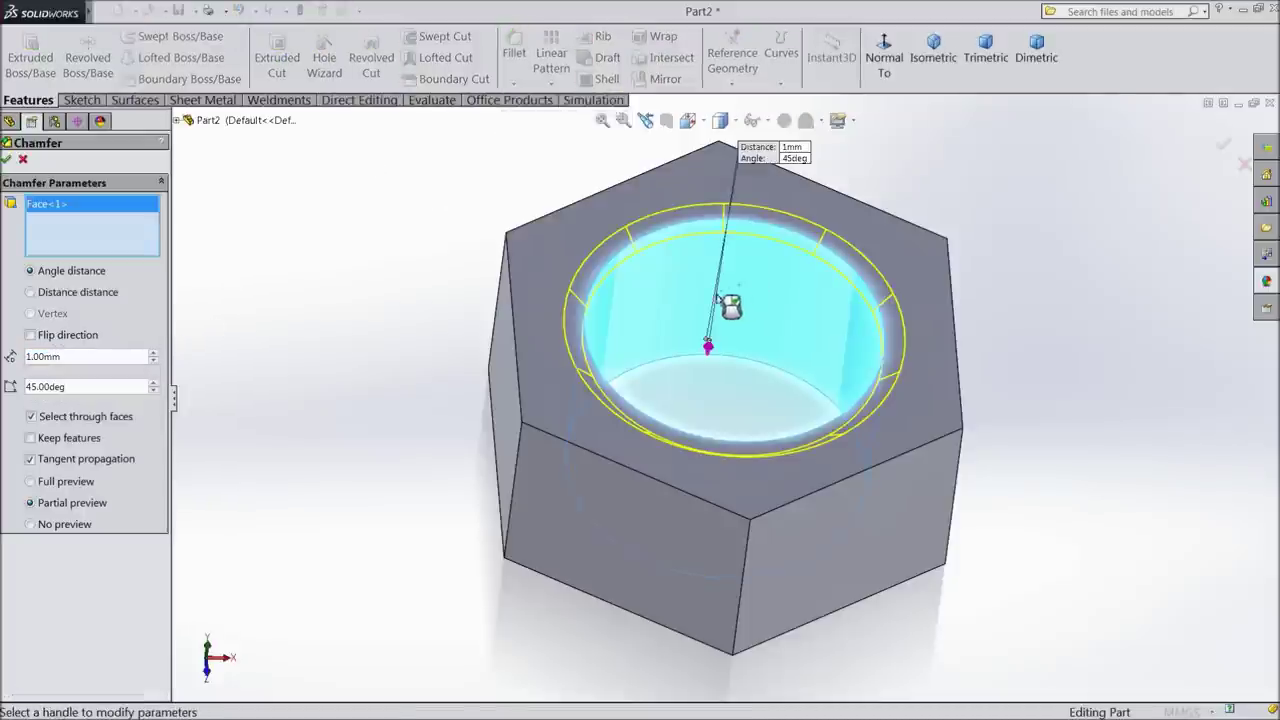
left_click(8, 160)
Step: Start a sketch on the Right Plane and draw a vertical centerline through the origin, extending beyond the nut's upper and lower faces
middle_click_drag(482, 314, 457, 205)
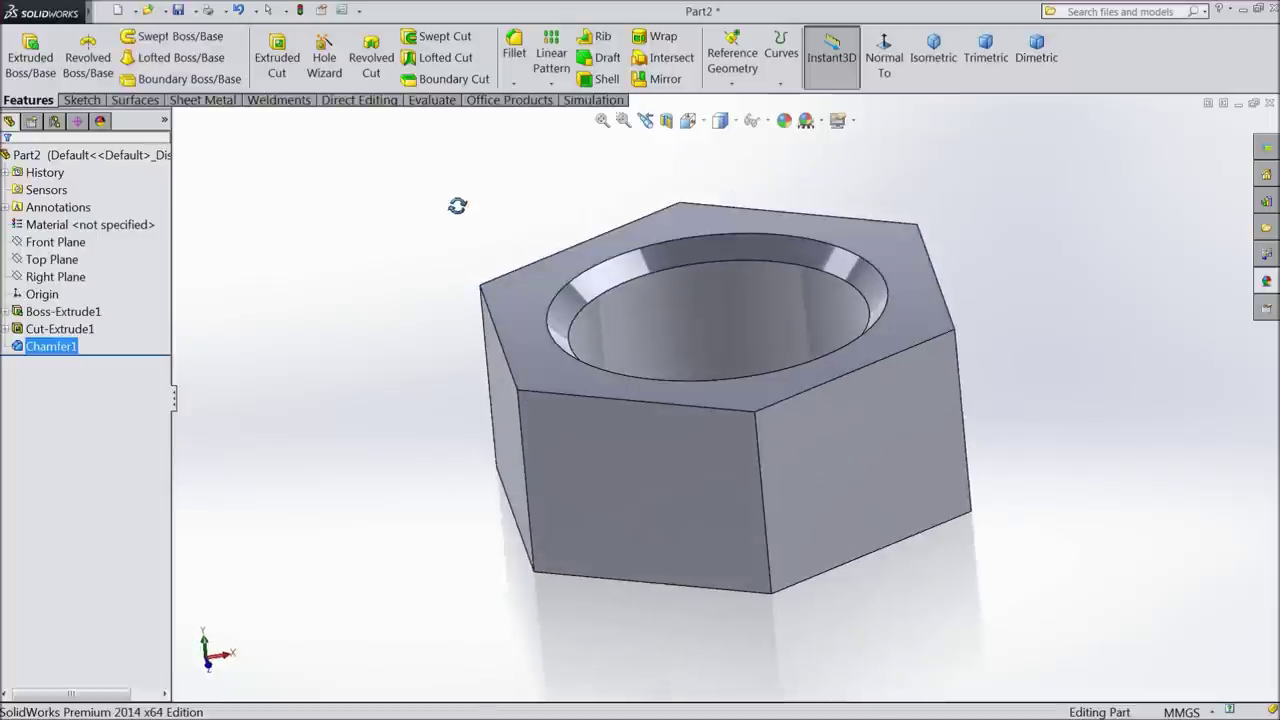
left_click(61, 279)
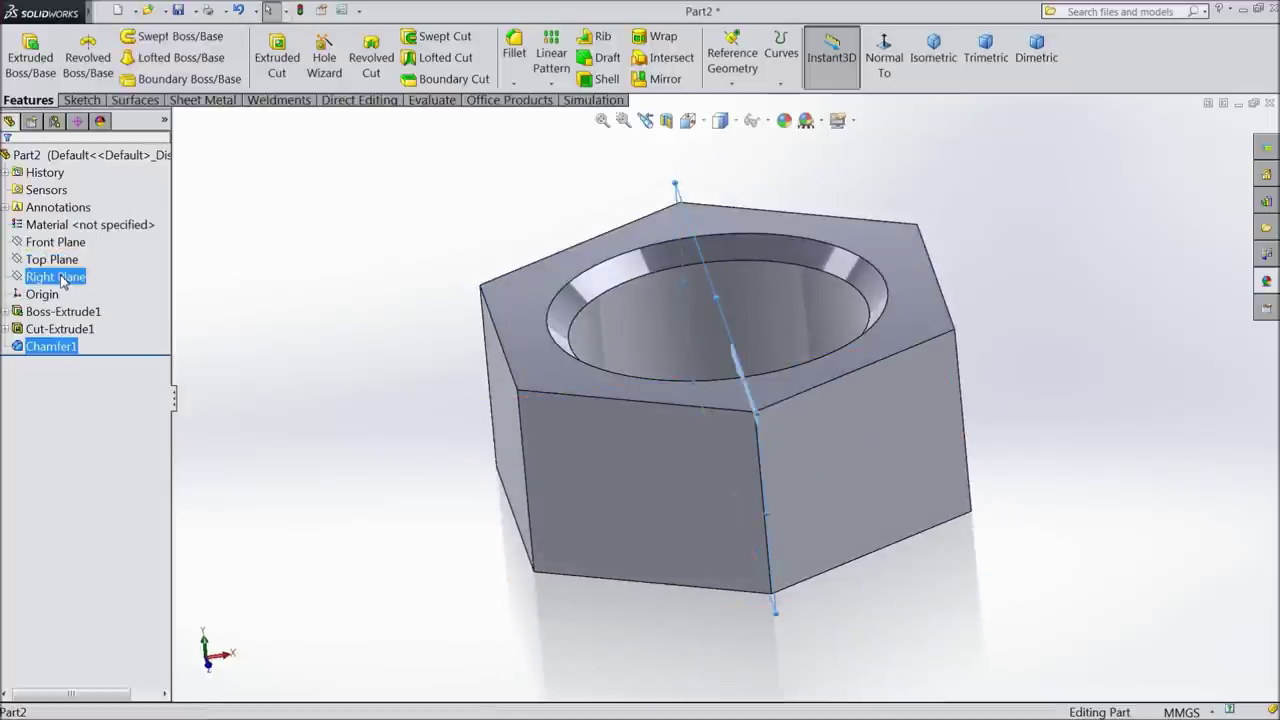
middle_click_drag(339, 366, 444, 289)
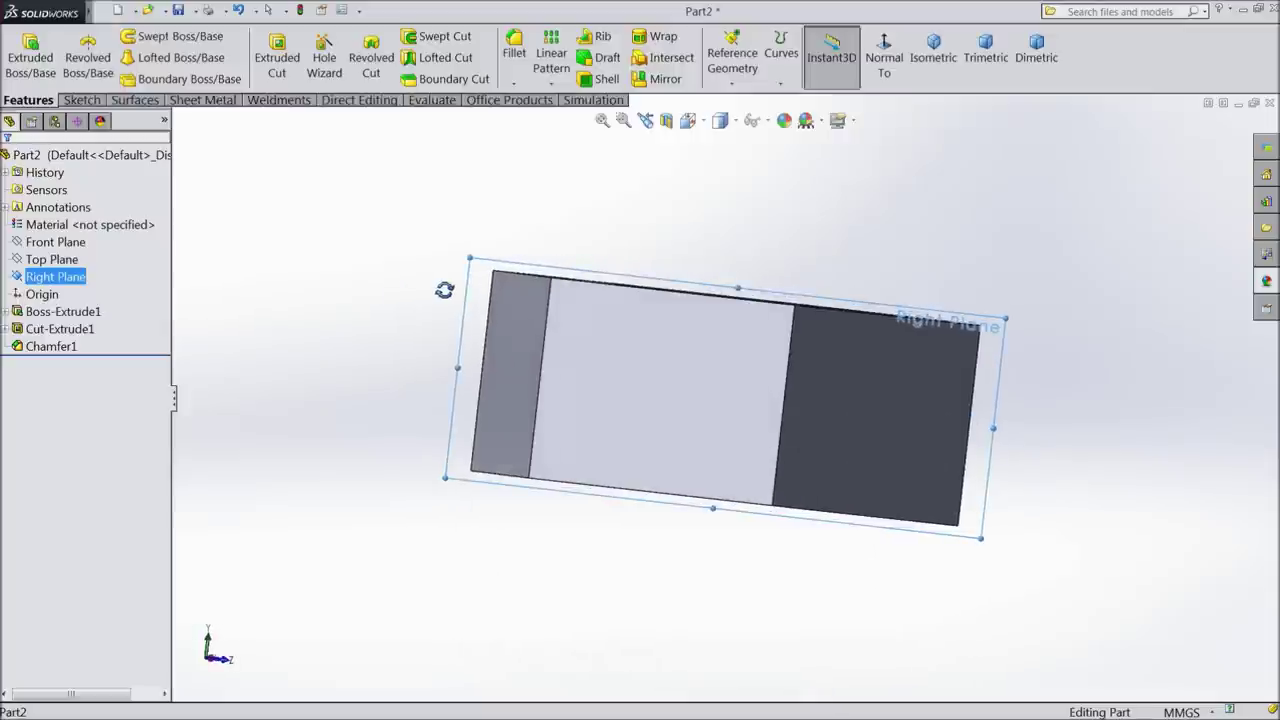
left_click(81, 100)
left_click(21, 52)
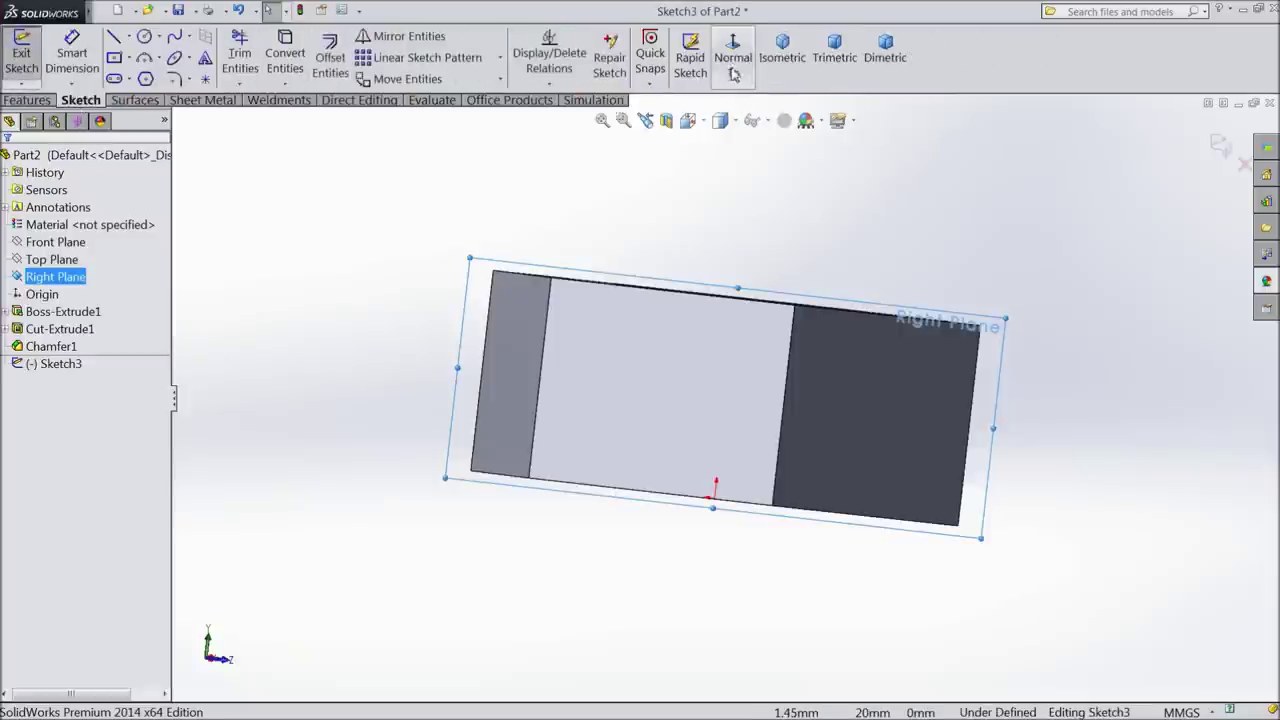
left_click(733, 60)
left_click(128, 36)
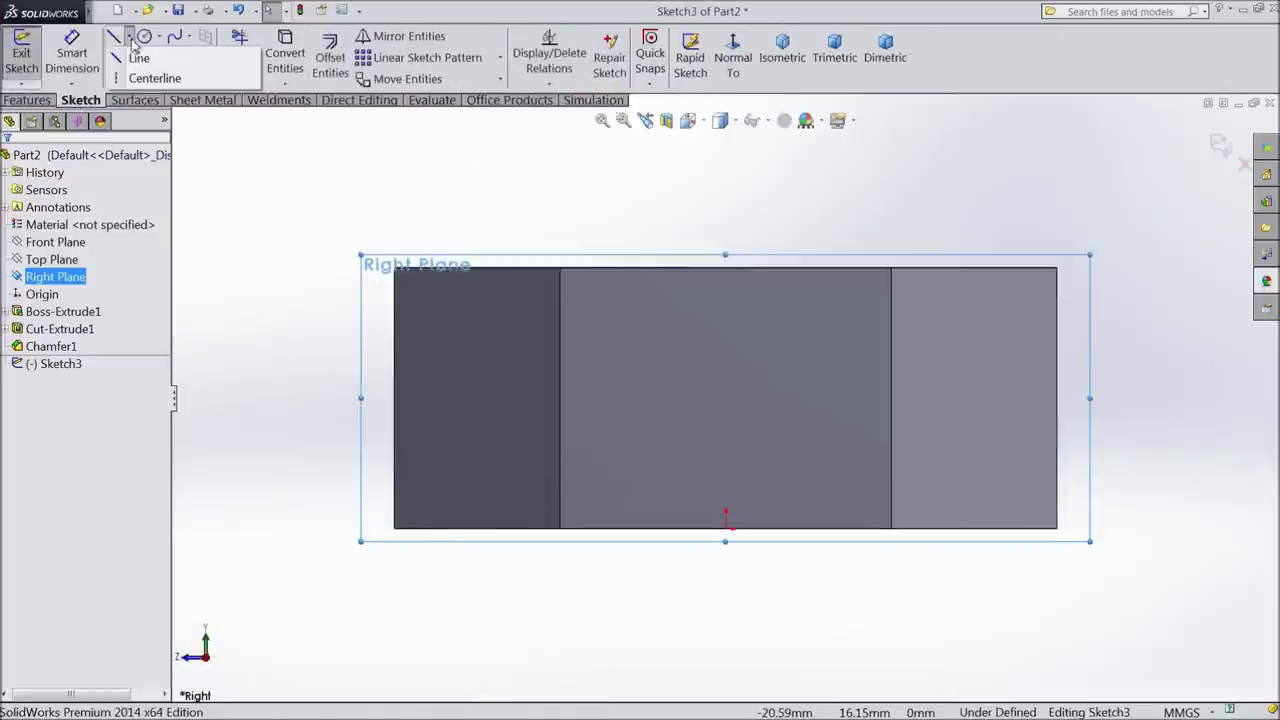
left_click(150, 77)
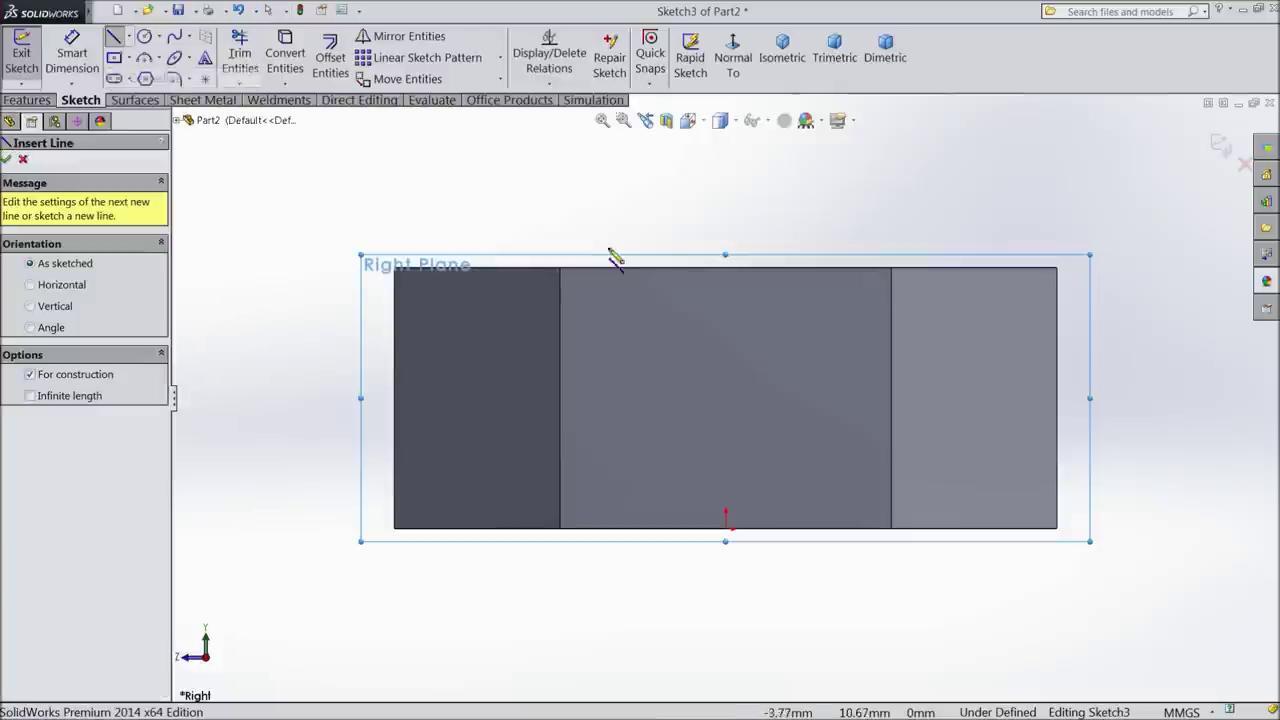
left_click(726, 214)
left_click(726, 568)
right_click(768, 582)
left_click(795, 131)
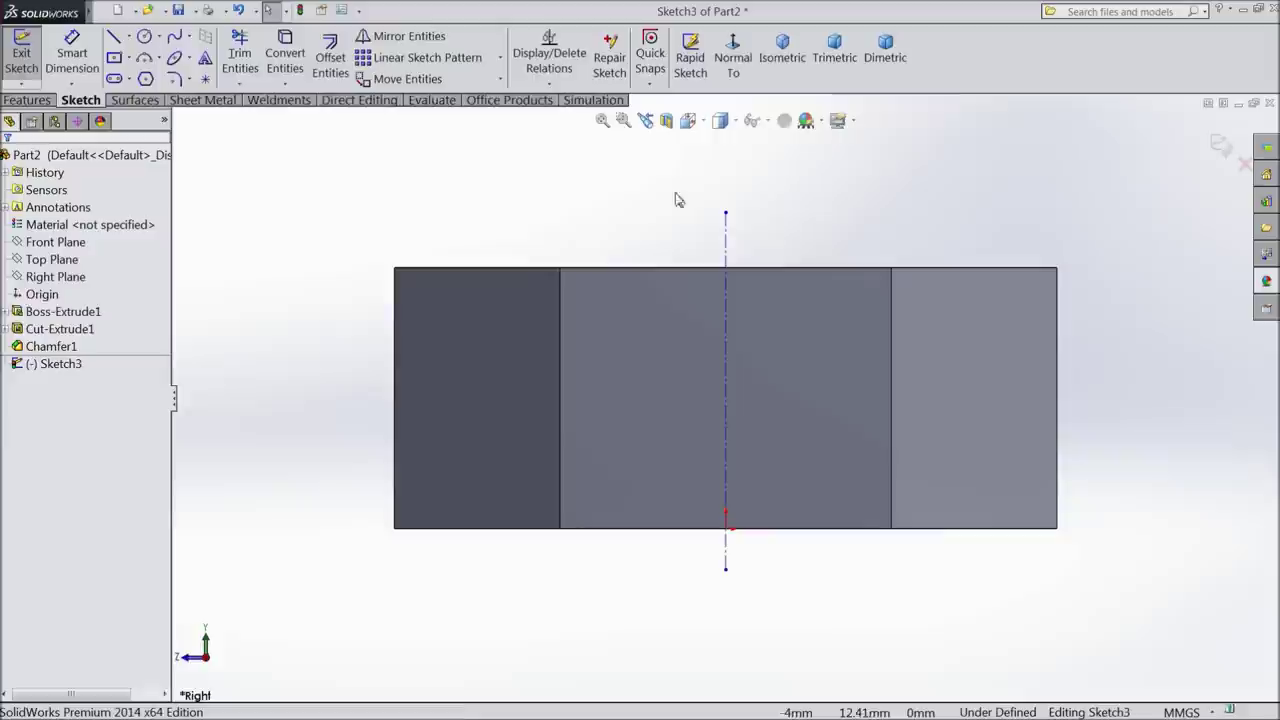
Step: Sketch a closed right triangle with a 45° hypotenuse and legs about 1.4 mm long in the nut's upper corner on the +Z side
left_click(114, 37)
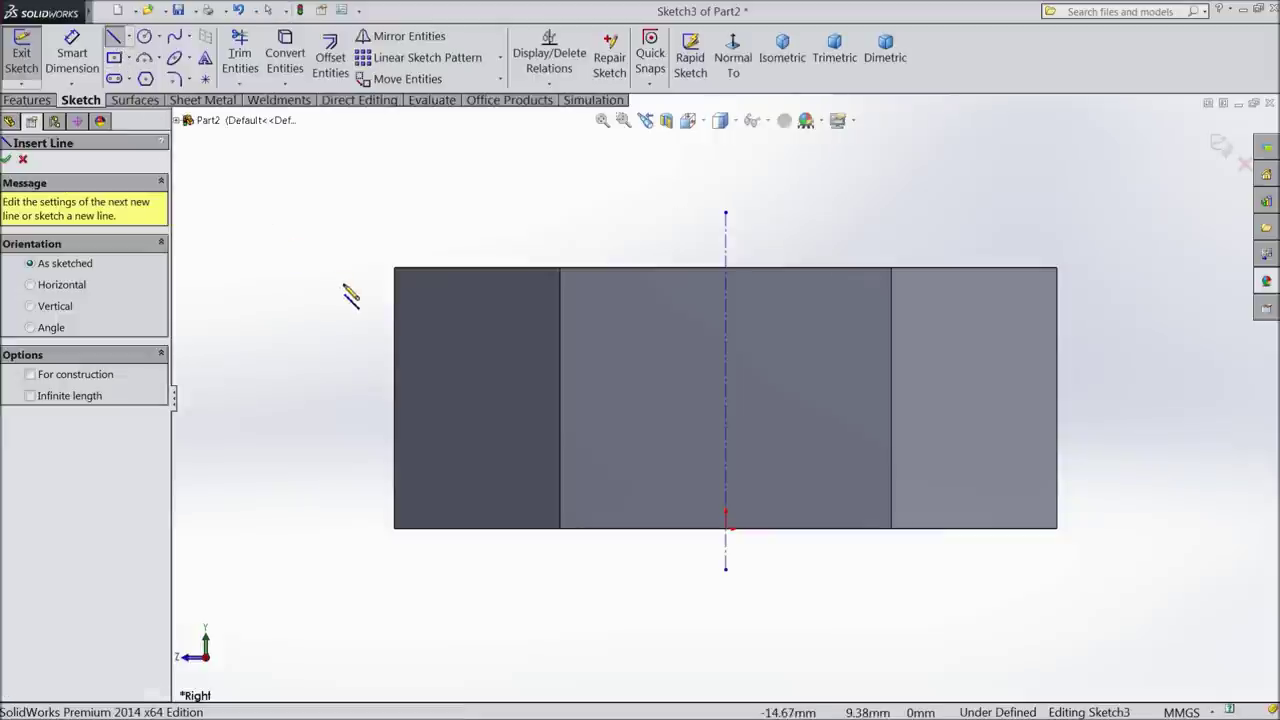
left_click(394, 268)
left_click(401, 302)
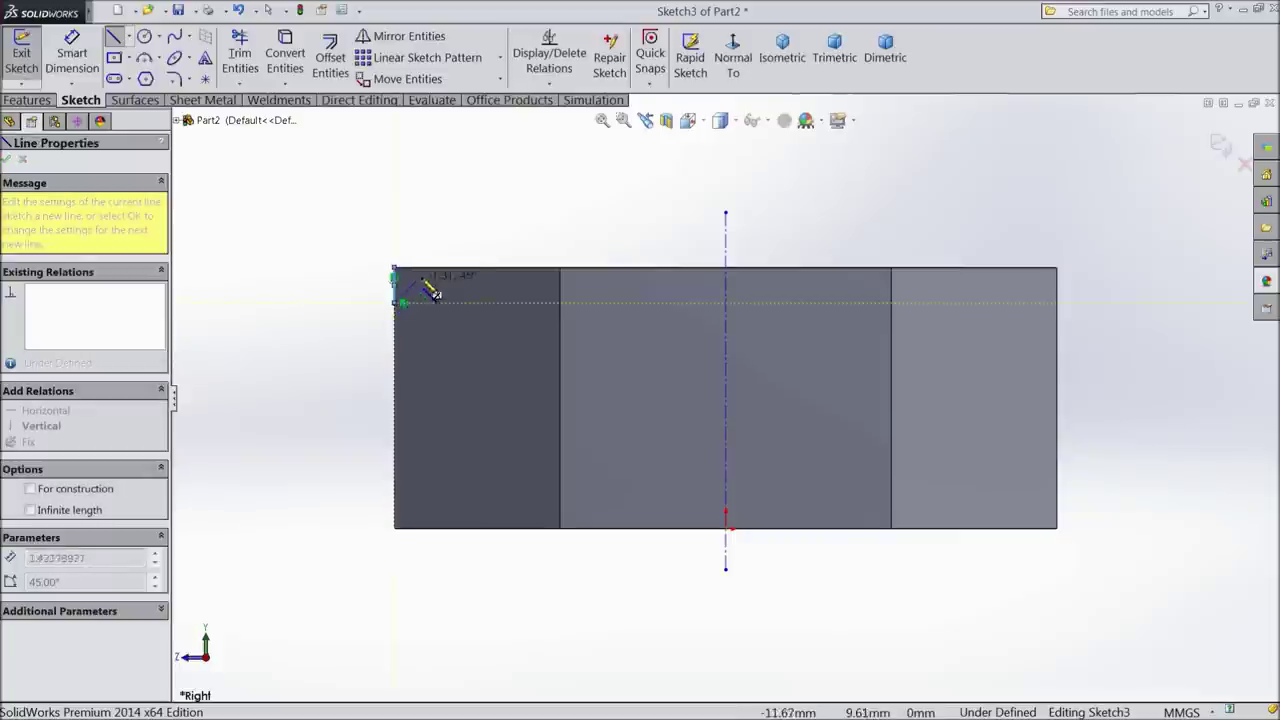
left_click(433, 269)
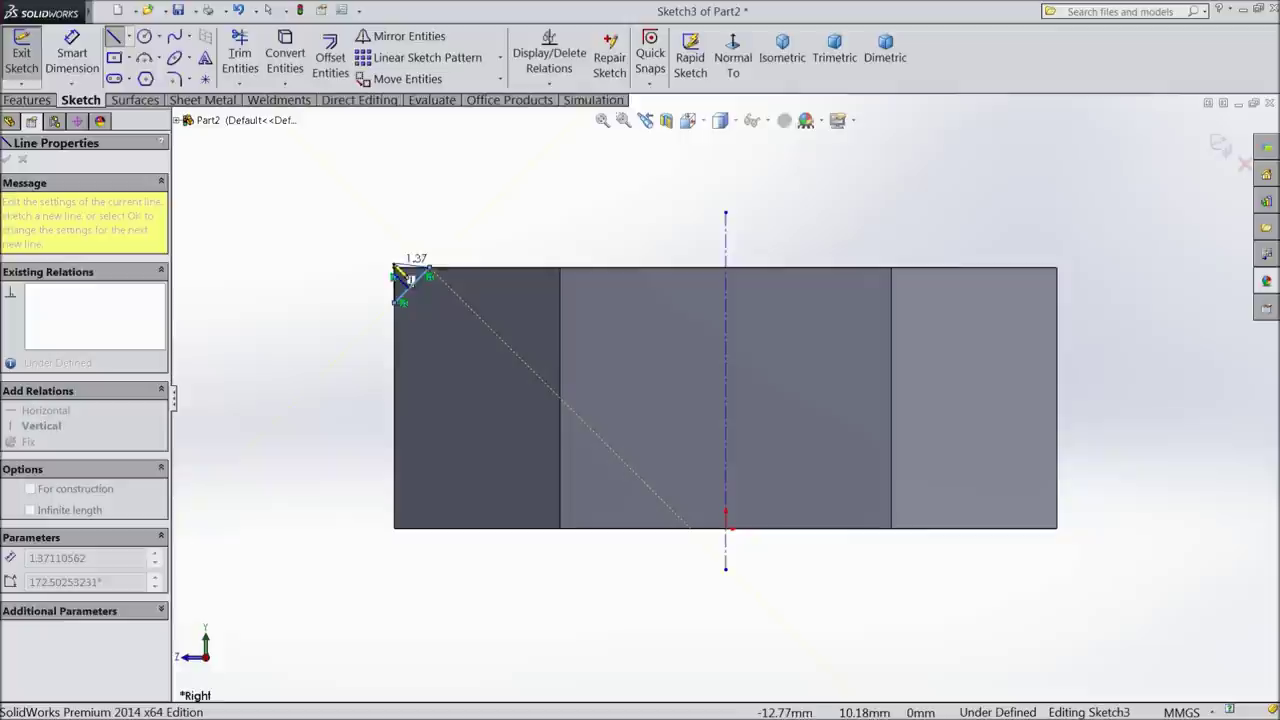
left_click(394, 268)
right_click(334, 157)
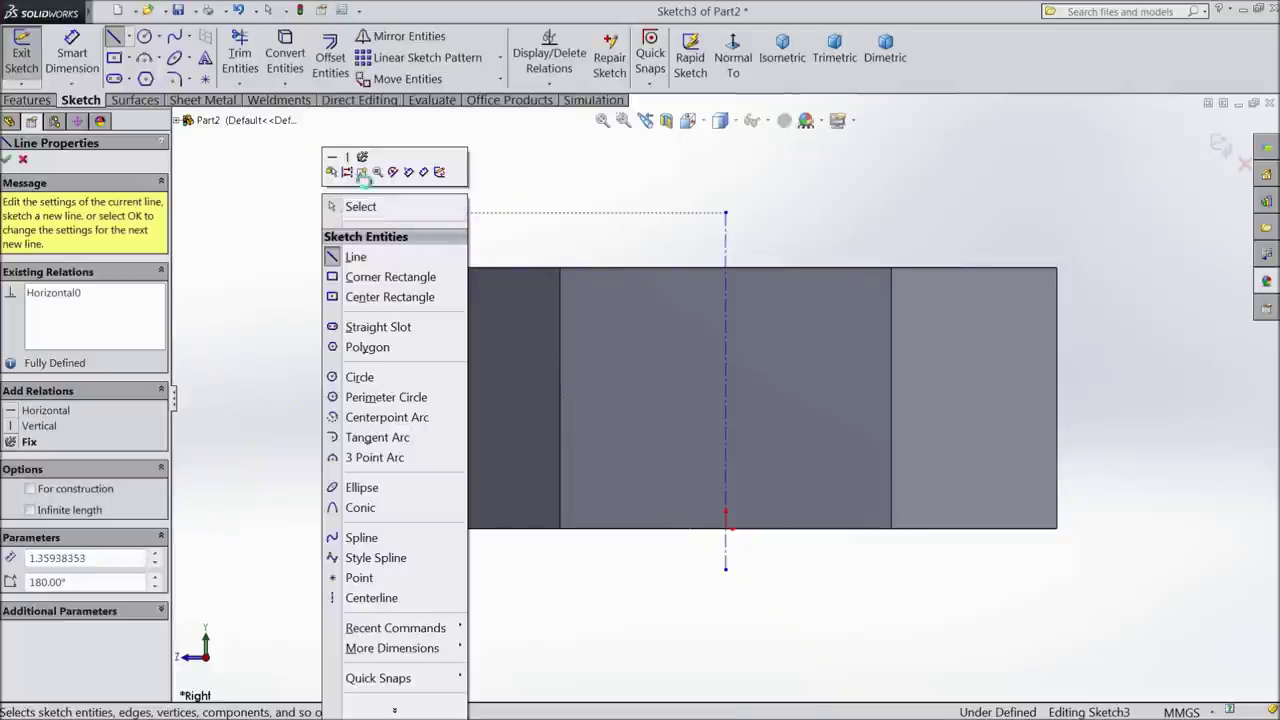
Step: Finish the line and dimension the horizontal leg of the nut's upper corner triangle at 1.5 mm
left_click(277, 195)
right_click(276, 146)
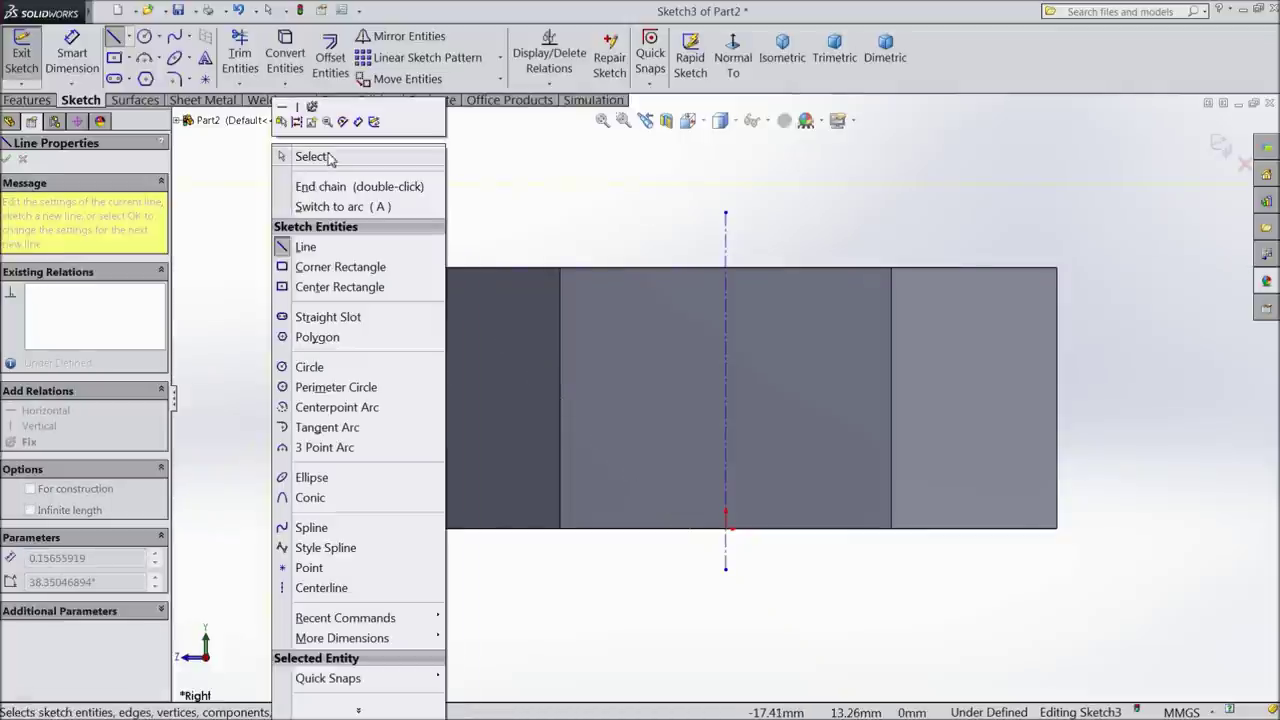
left_click(294, 157)
scroll(332, 288, "down", 3)
left_click(72, 55)
scroll(475, 285, "down", 2)
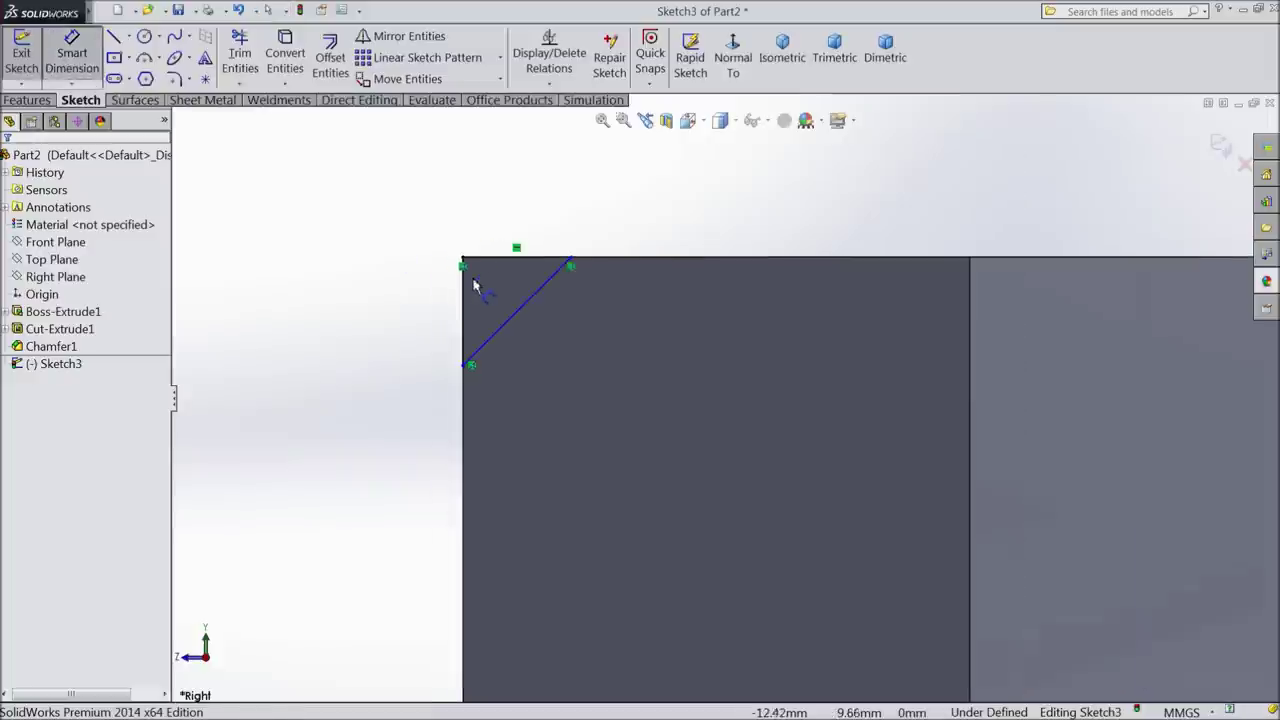
left_click(500, 265)
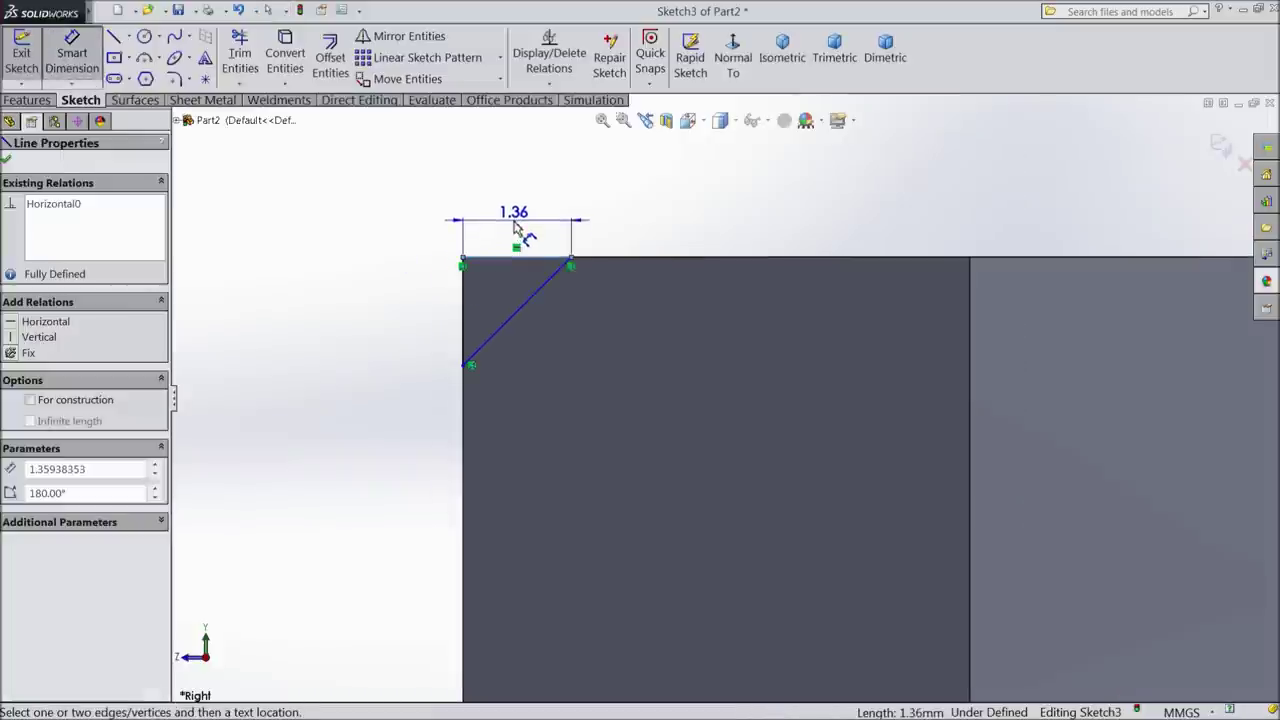
left_click(519, 238)
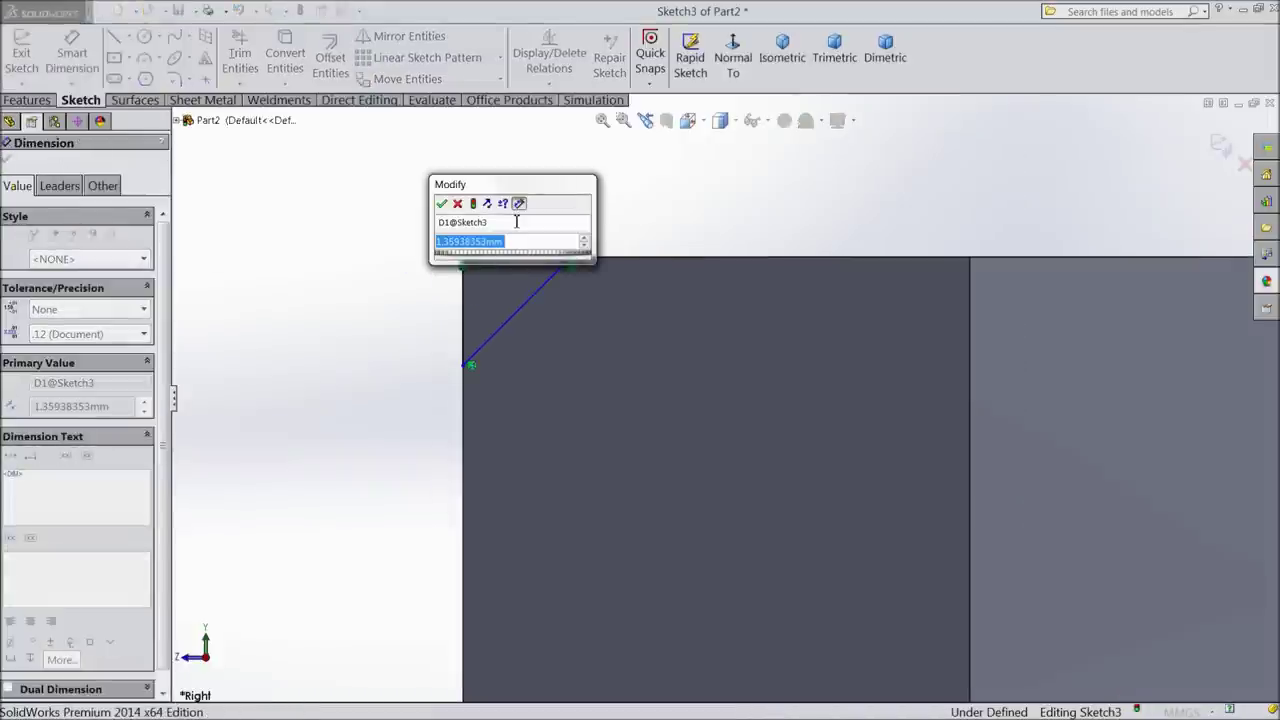
type("1.5")
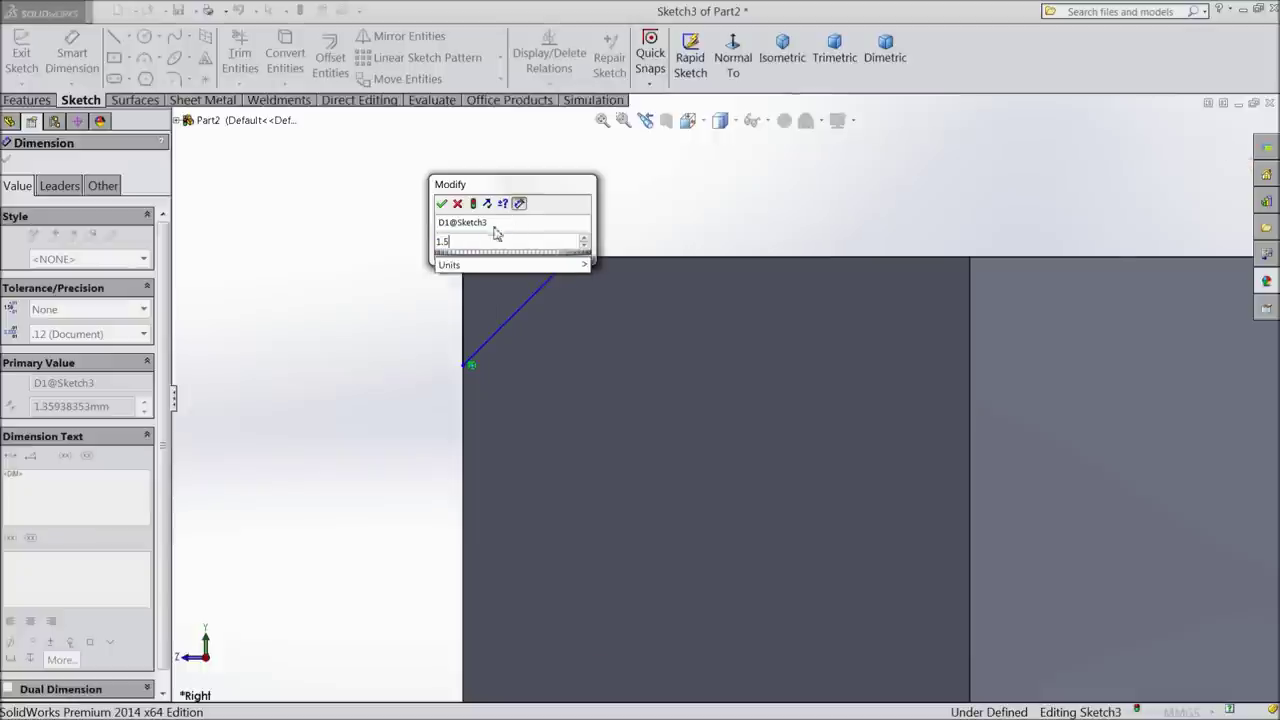
key("Return")
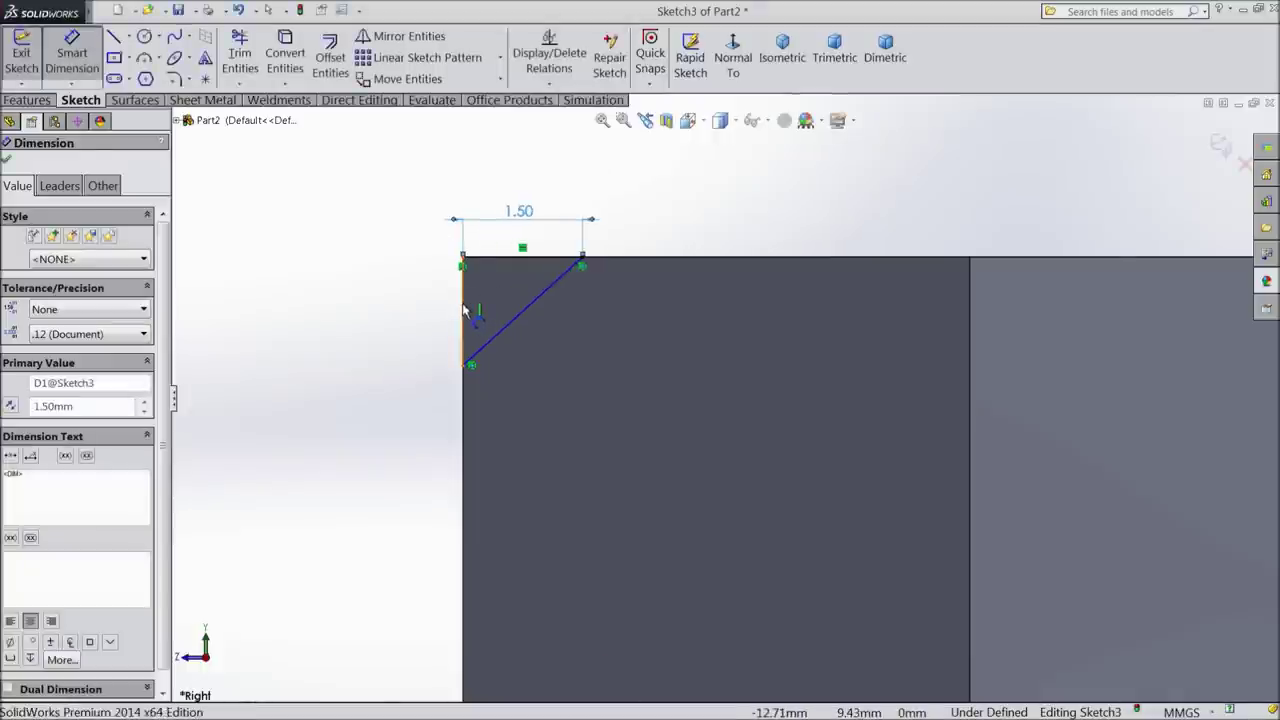
Step: Dimension the vertical leg of the nut's upper corner triangle at 1.2 mm
left_click(463, 315)
left_click(435, 317)
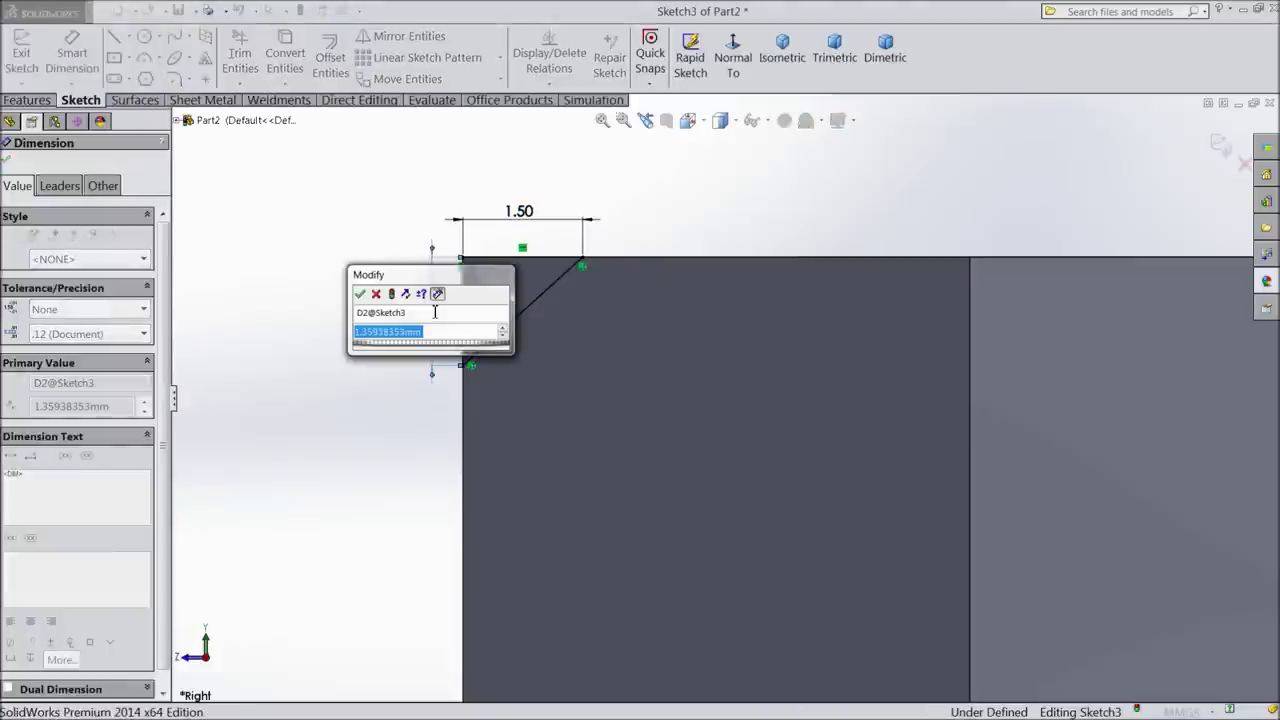
type("1.2")
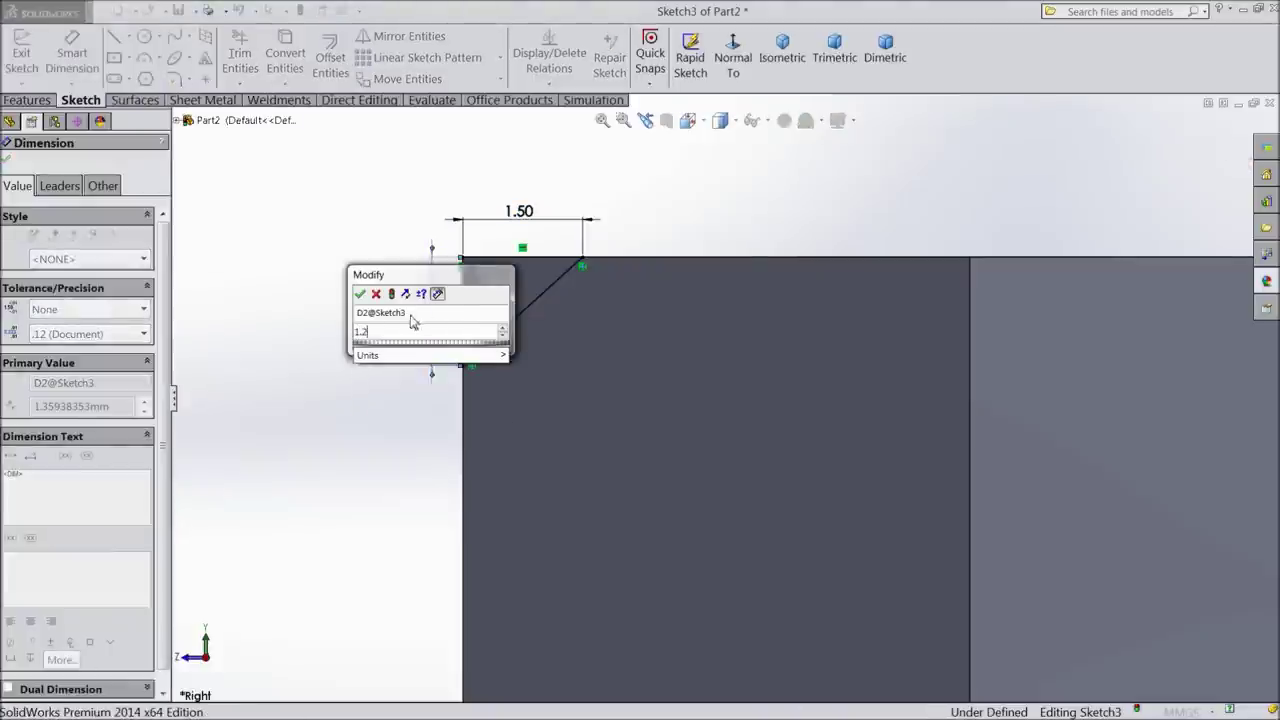
left_click(359, 295)
key("f")
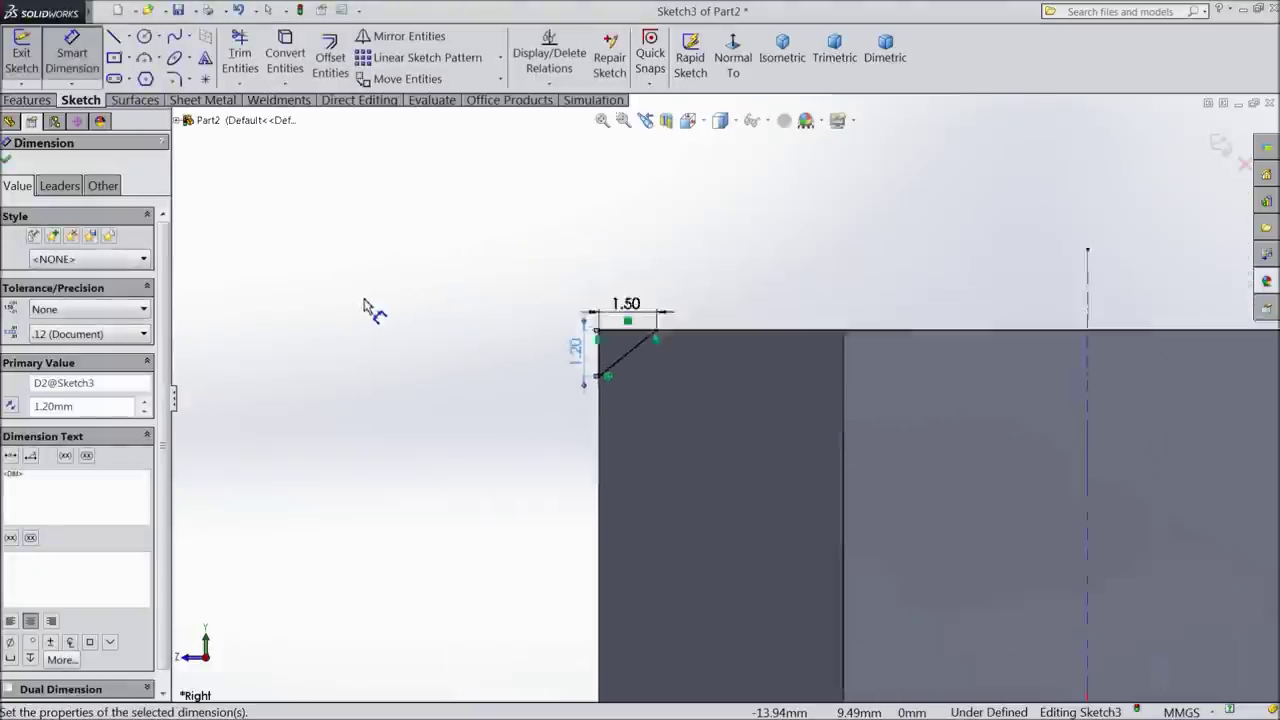
Step: Sketch a closed right triangle about 1.3 mm wide and 1.1 mm high in the nut's lower corner on the +Z side
scroll(968, 583, "down", 3)
scroll(846, 549, "up", 3)
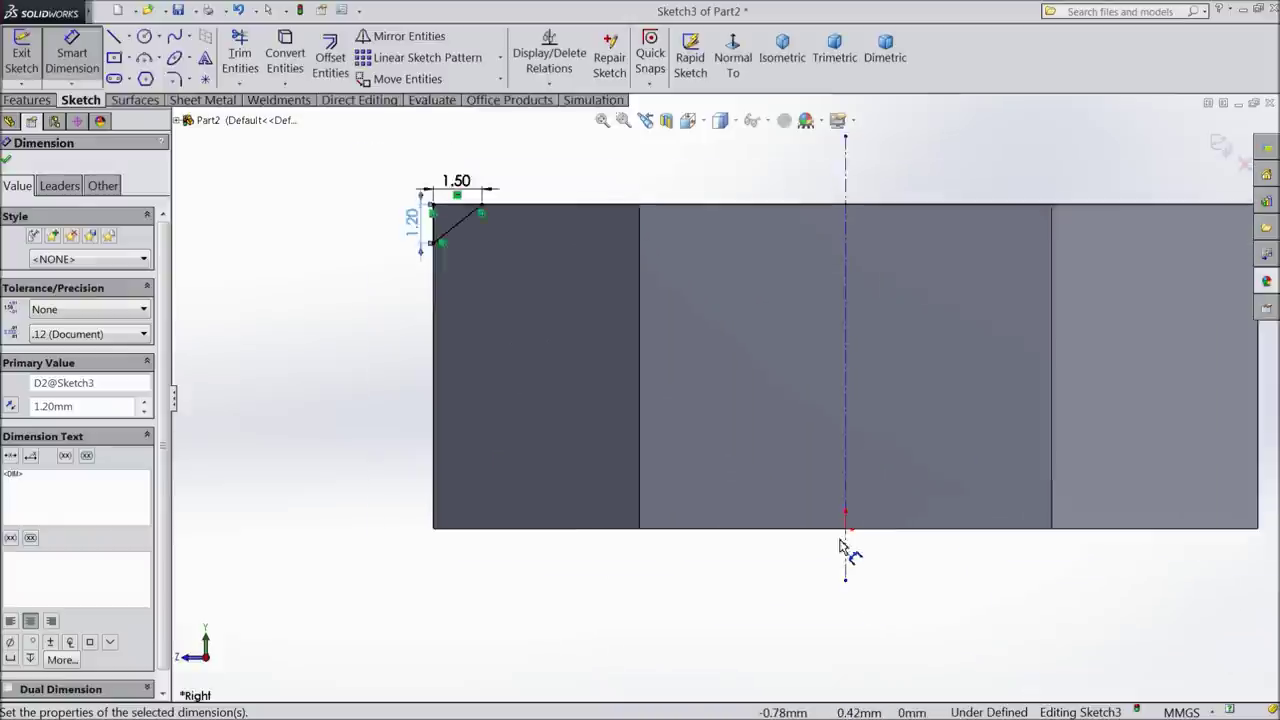
left_click(115, 42)
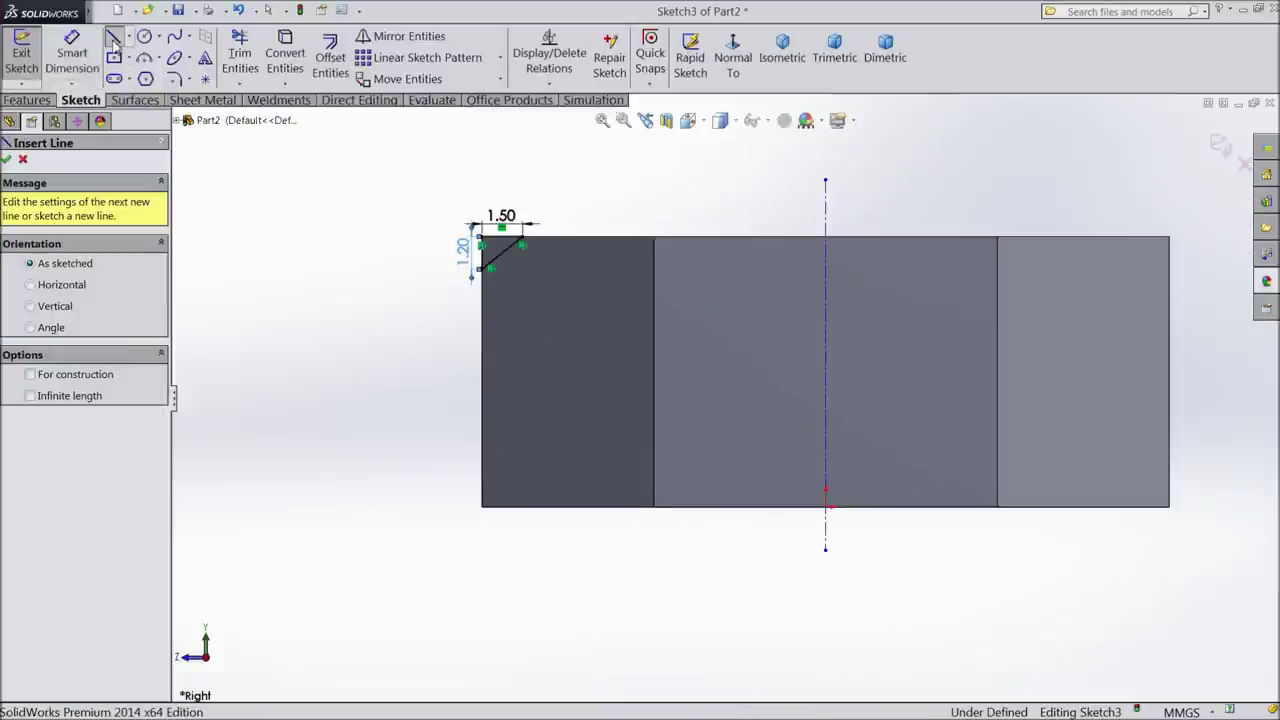
scroll(600, 498, "down", 2)
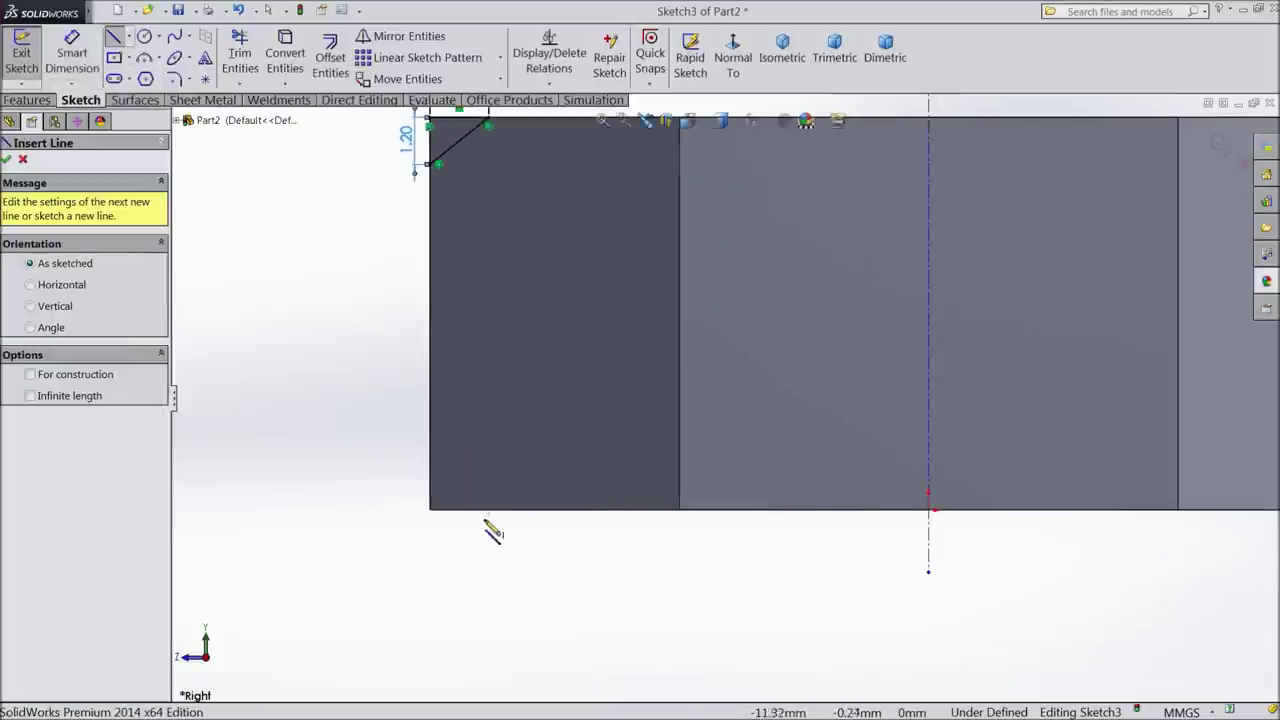
left_click(434, 476)
left_click(430, 510)
left_click(481, 510)
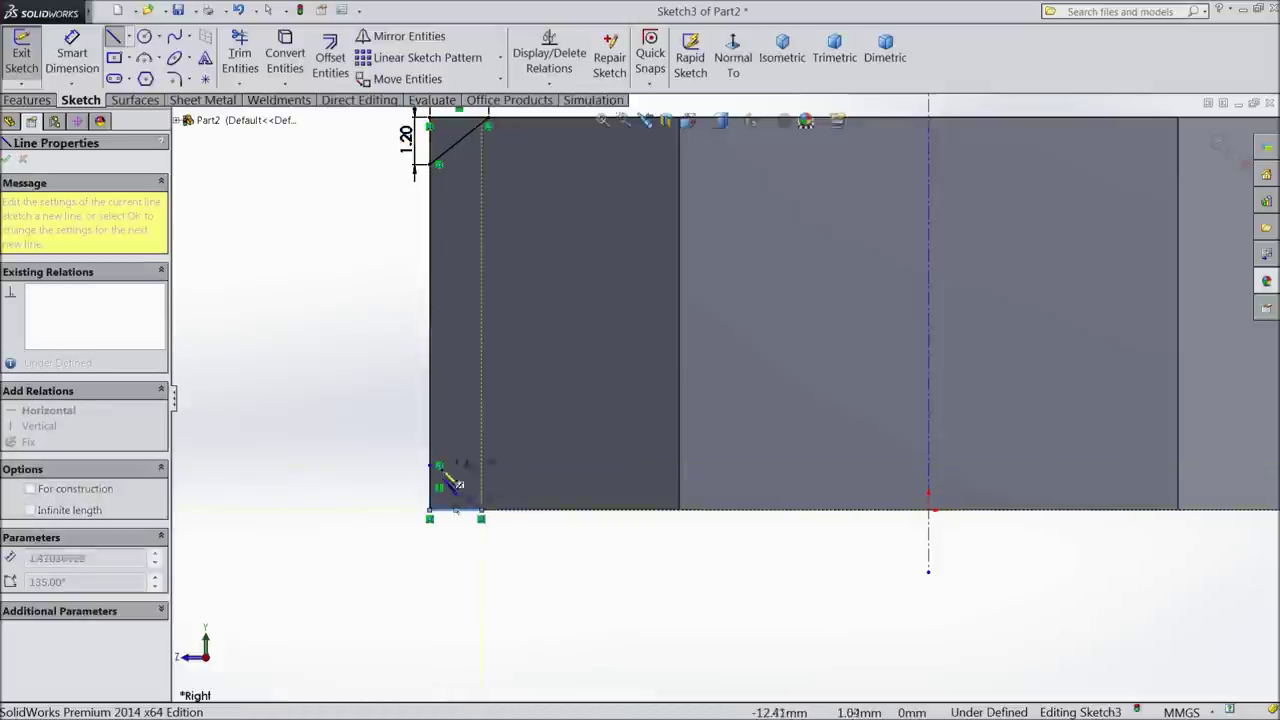
left_click(432, 466)
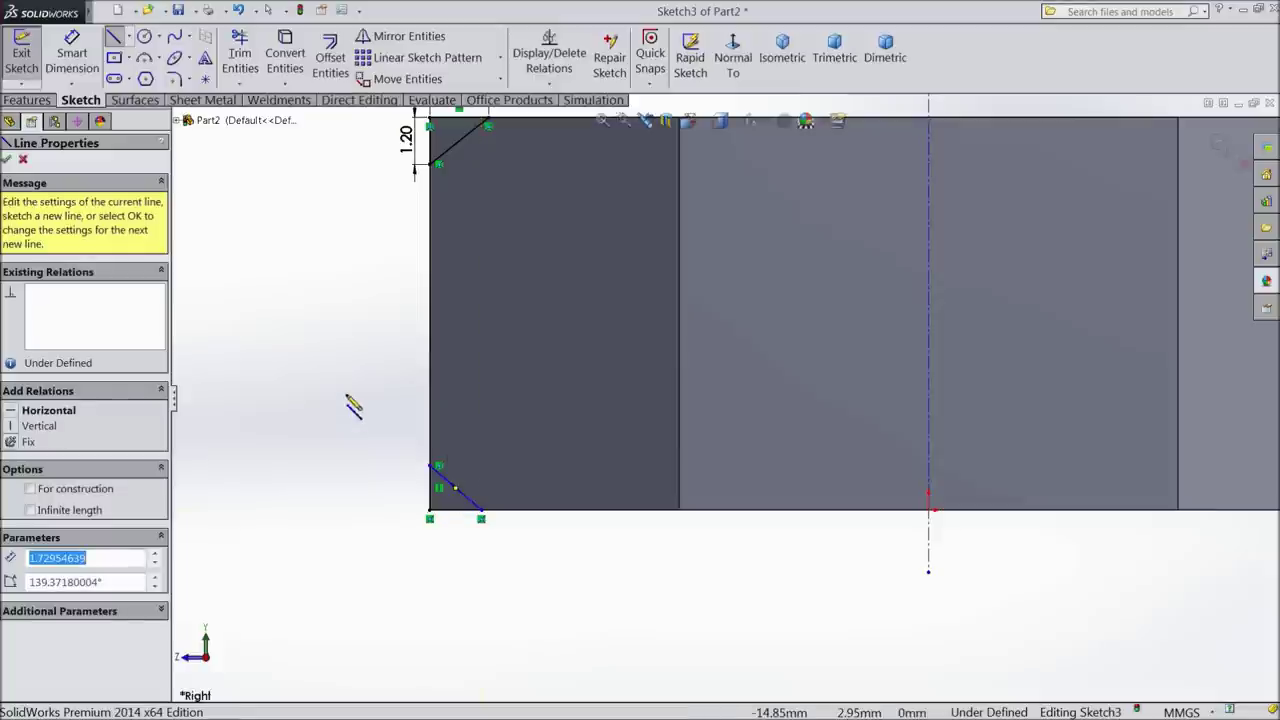
right_click(300, 331)
left_click(329, 191)
Step: Dimension the lower corner triangle with a 1.5 mm horizontal leg and a 1.2 mm vertical leg
left_click(72, 58)
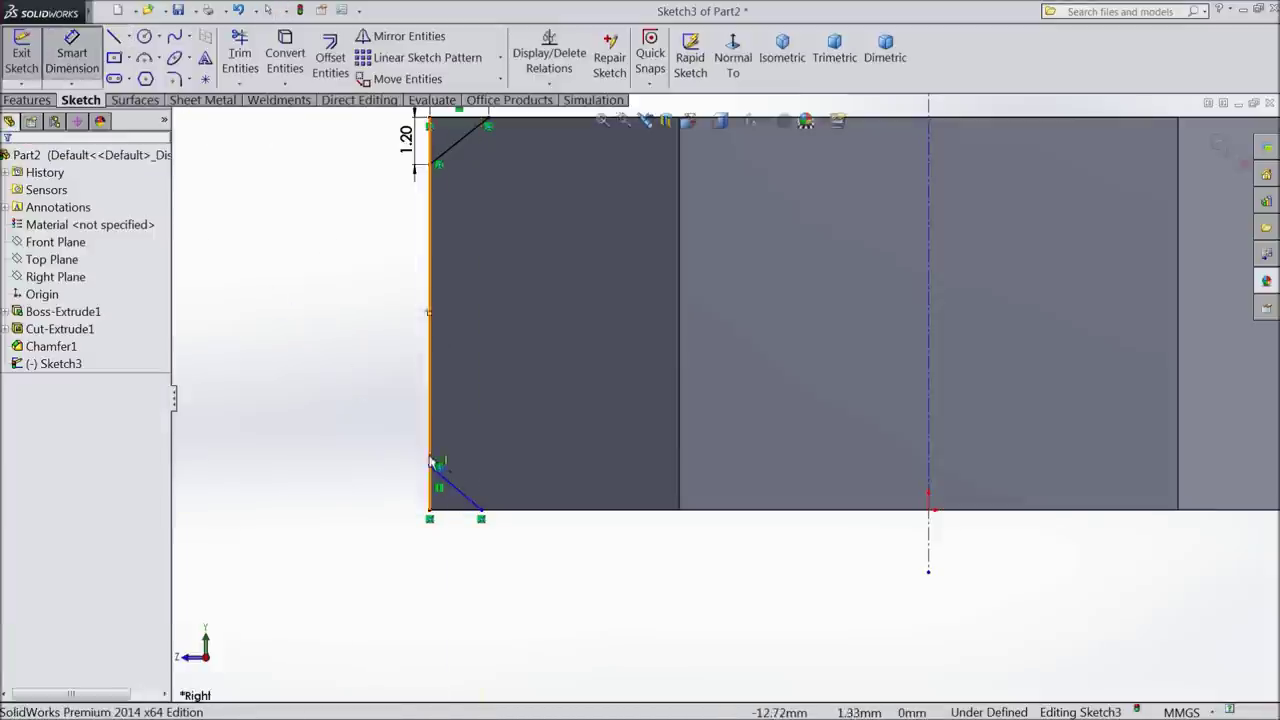
left_click(455, 519)
left_click(471, 566)
type("1.5")
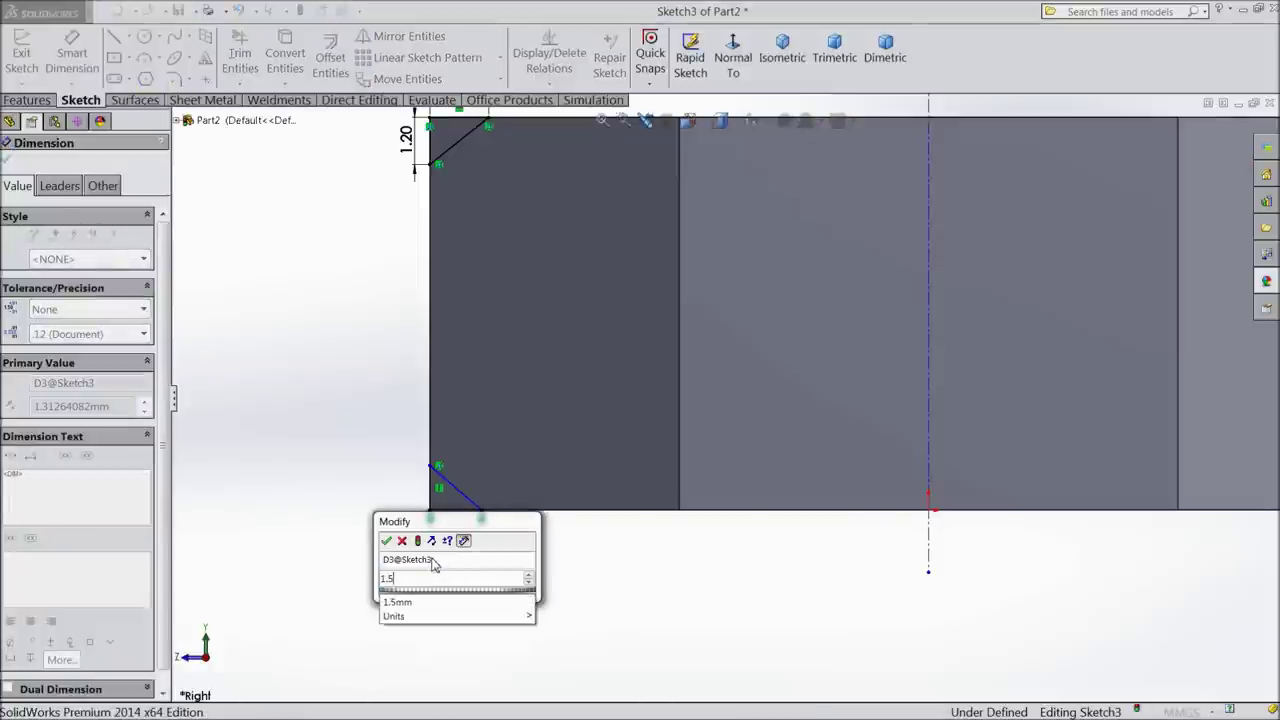
key("Return")
left_click(431, 490)
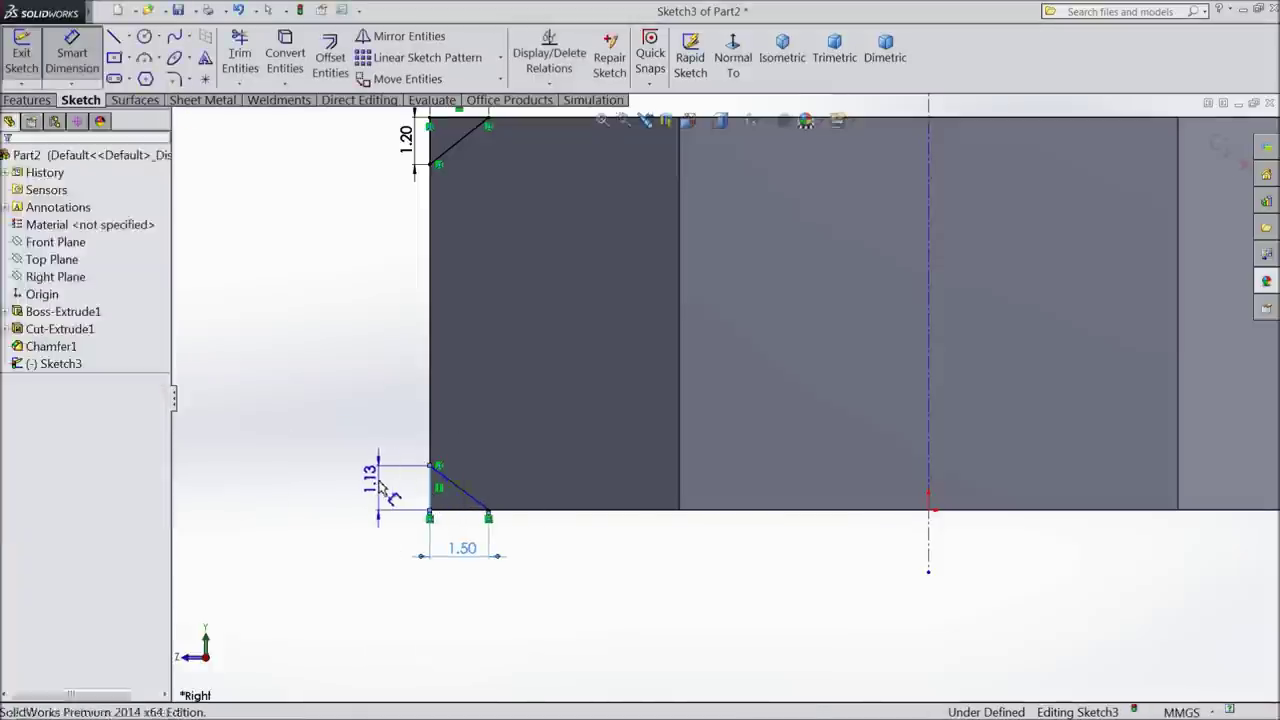
left_click(380, 487)
type("1.2")
key("Return")
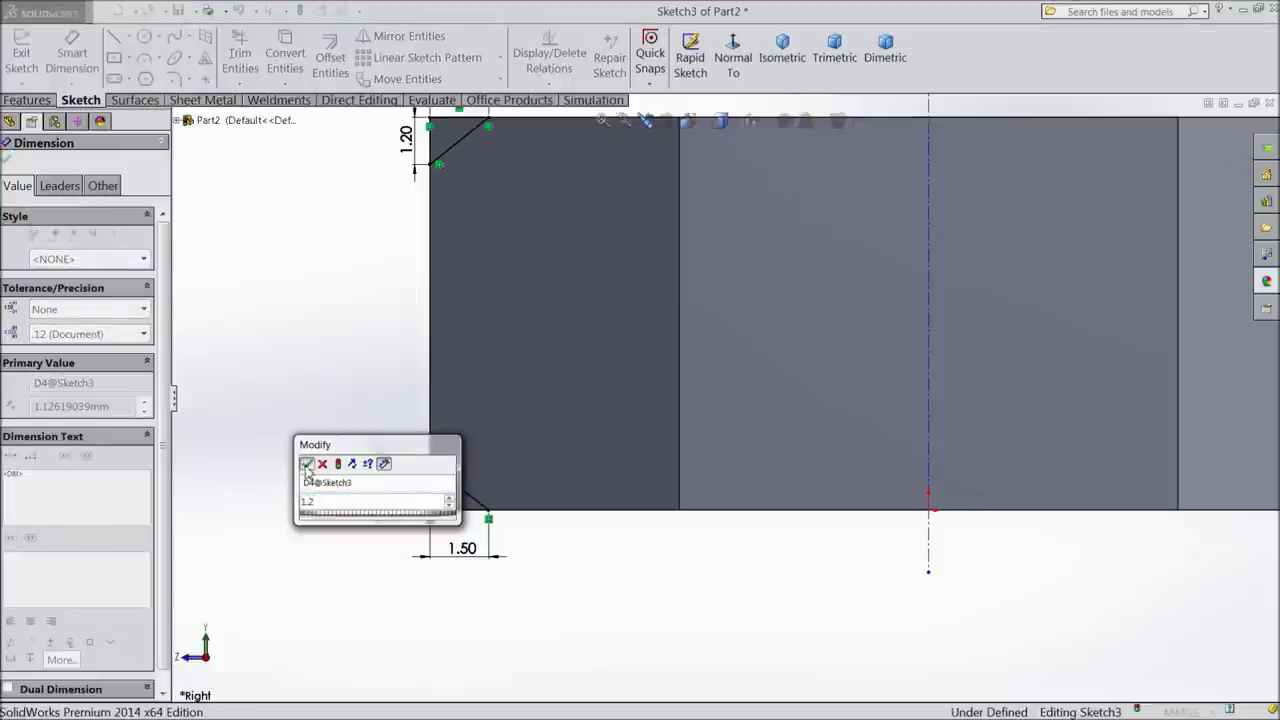
key("f")
scroll(951, 277, "down", 2)
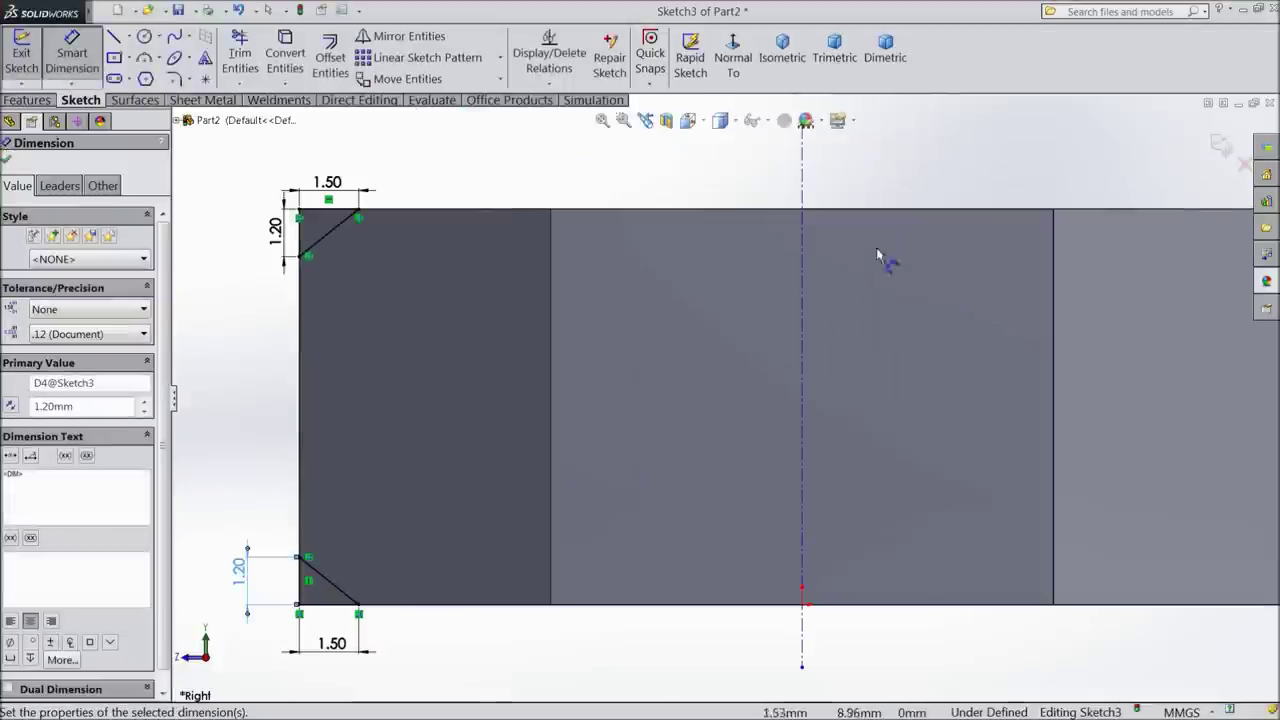
left_click(7, 157)
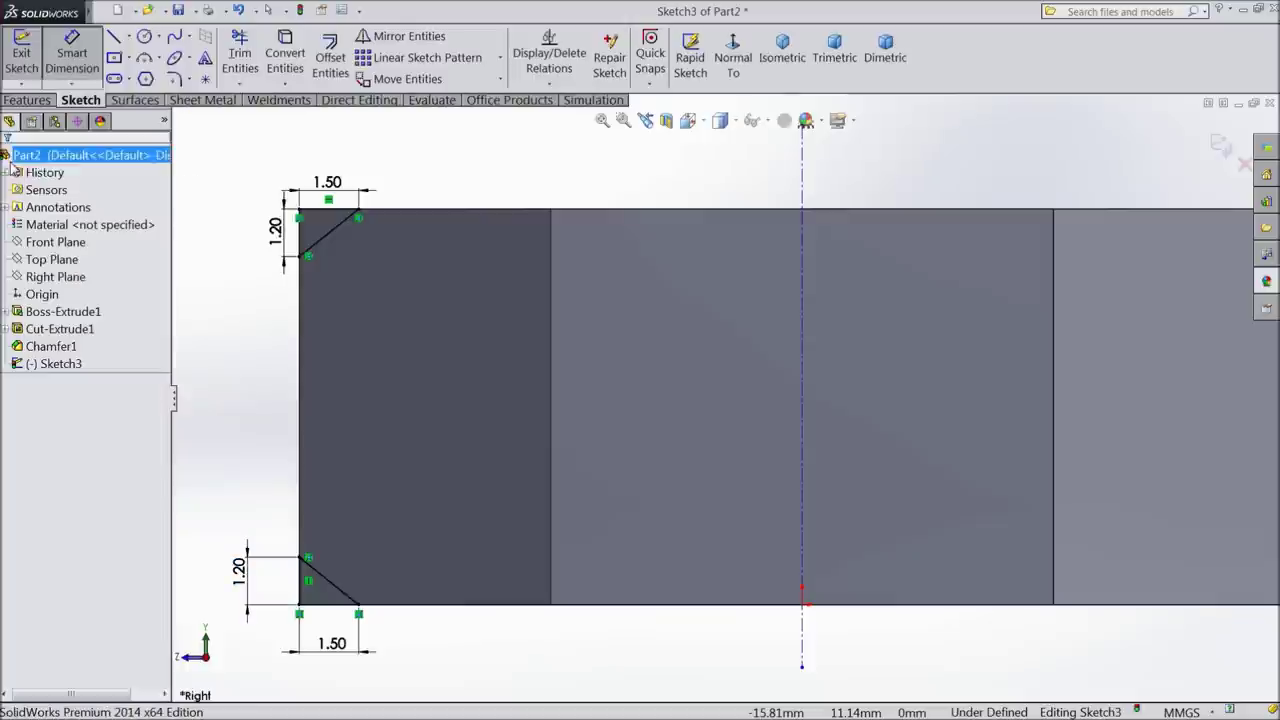
Step: Make a revolved cut of both corner triangles through 360° about the vertical centerline to bevel the nut's corners
left_click(28, 100)
left_click(371, 60)
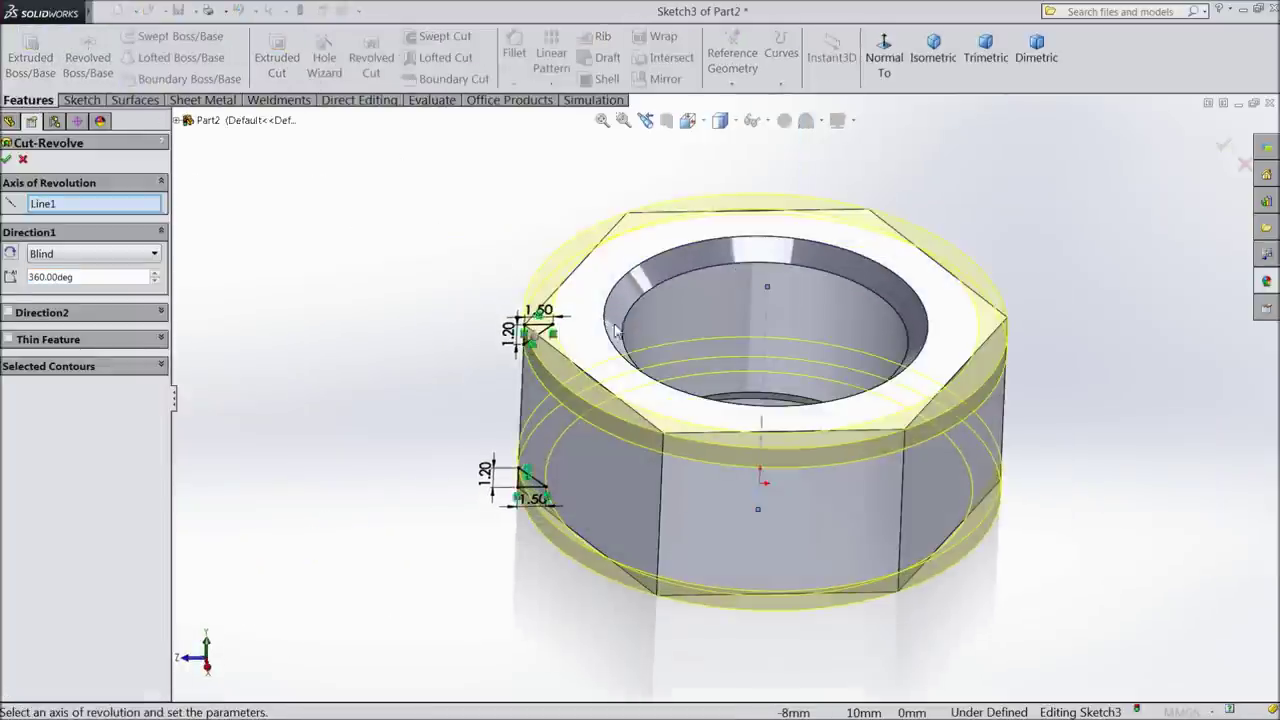
left_click(8, 160)
left_click(409, 337)
middle_click_drag(409, 337, 451, 386)
scroll(832, 338, "down", 2)
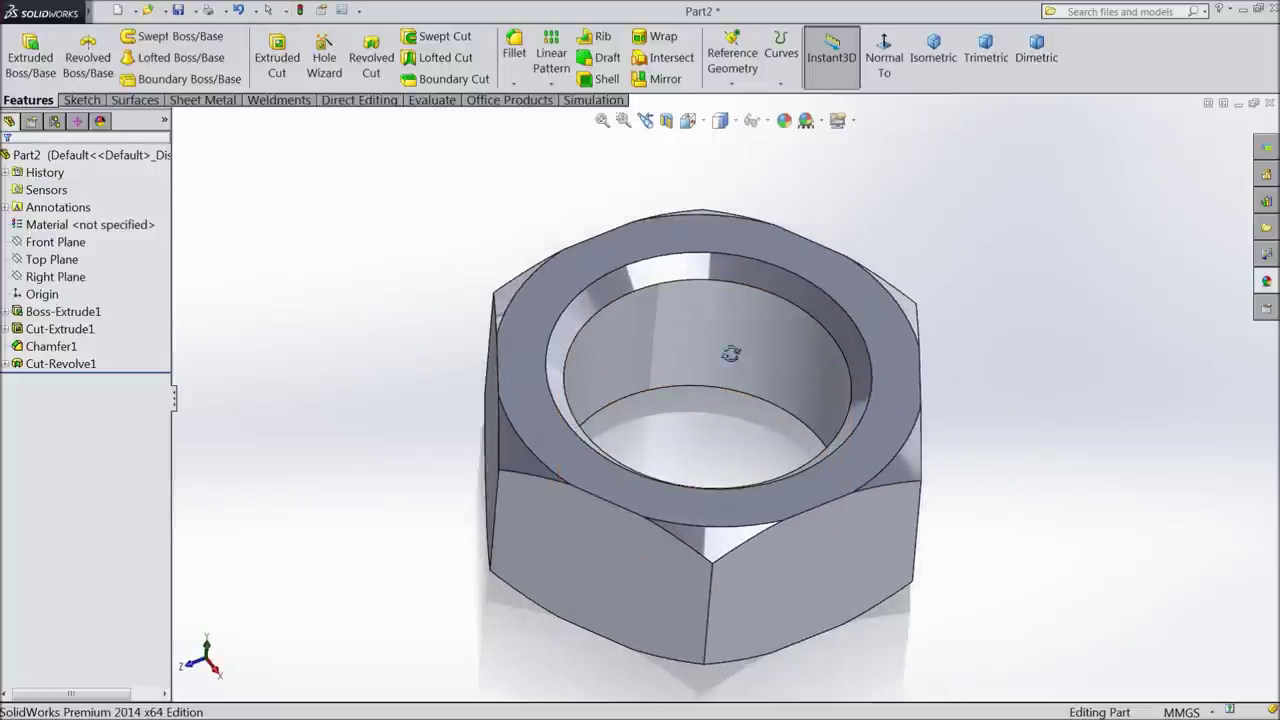
Step: Try the cast carbon steel appearance on the whole nut and replace it with satin finish stainless steel
left_click(137, 157)
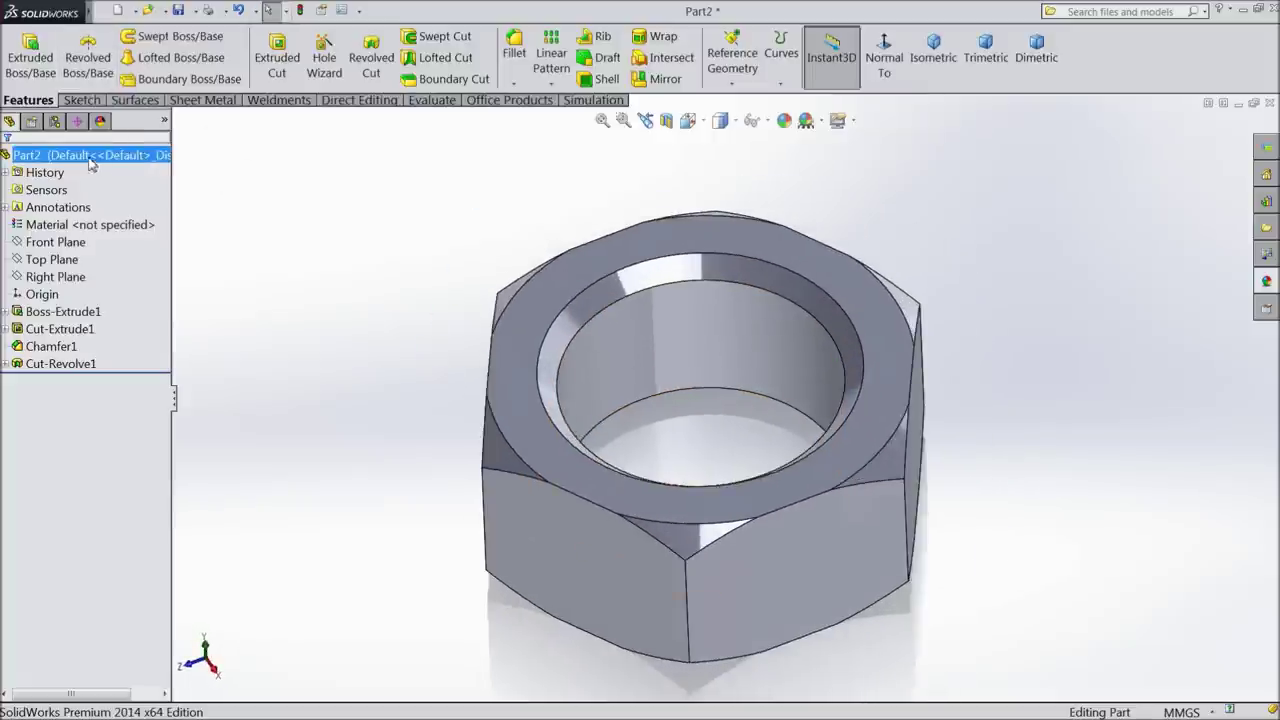
left_click(1265, 287)
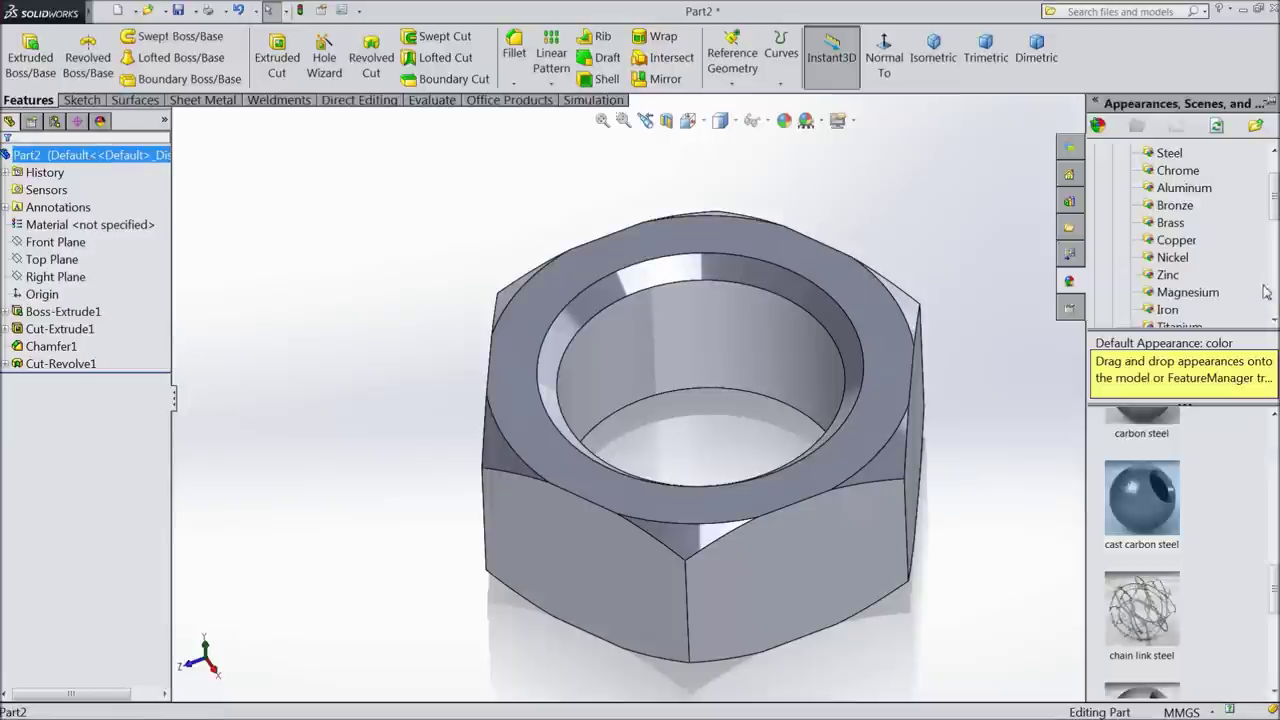
left_click(1166, 541)
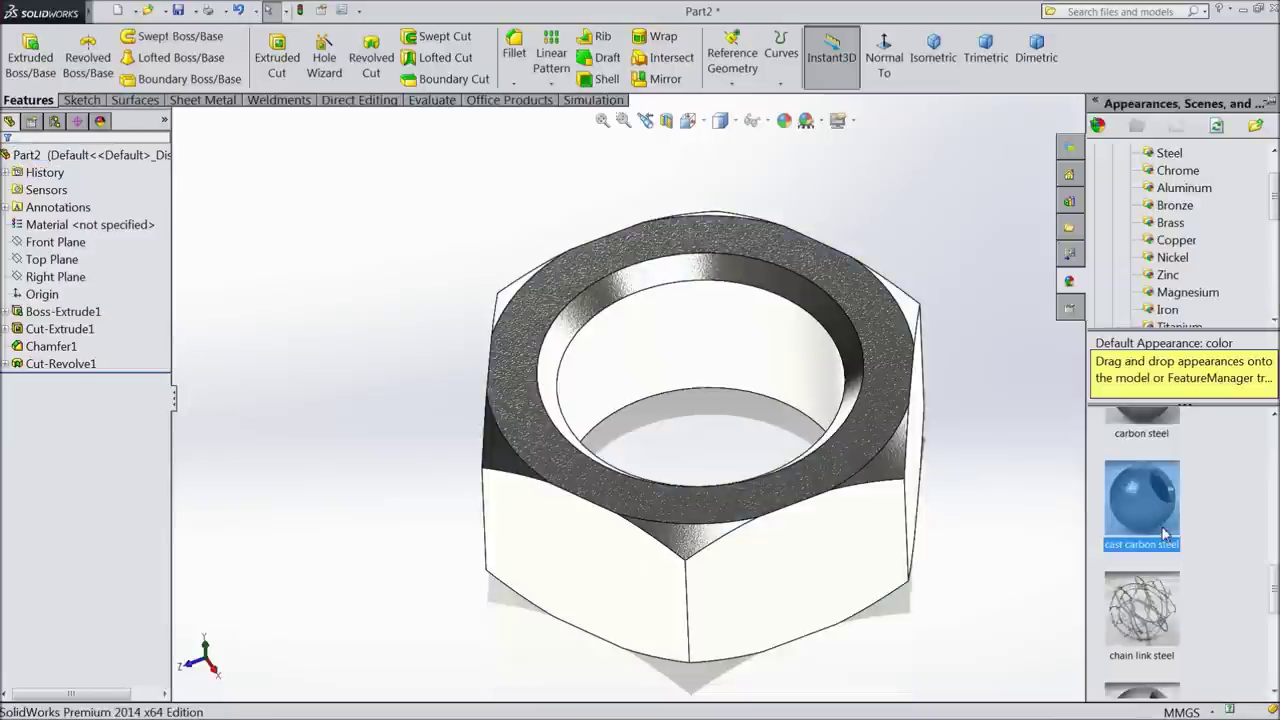
scroll(1165, 493, "up", 2)
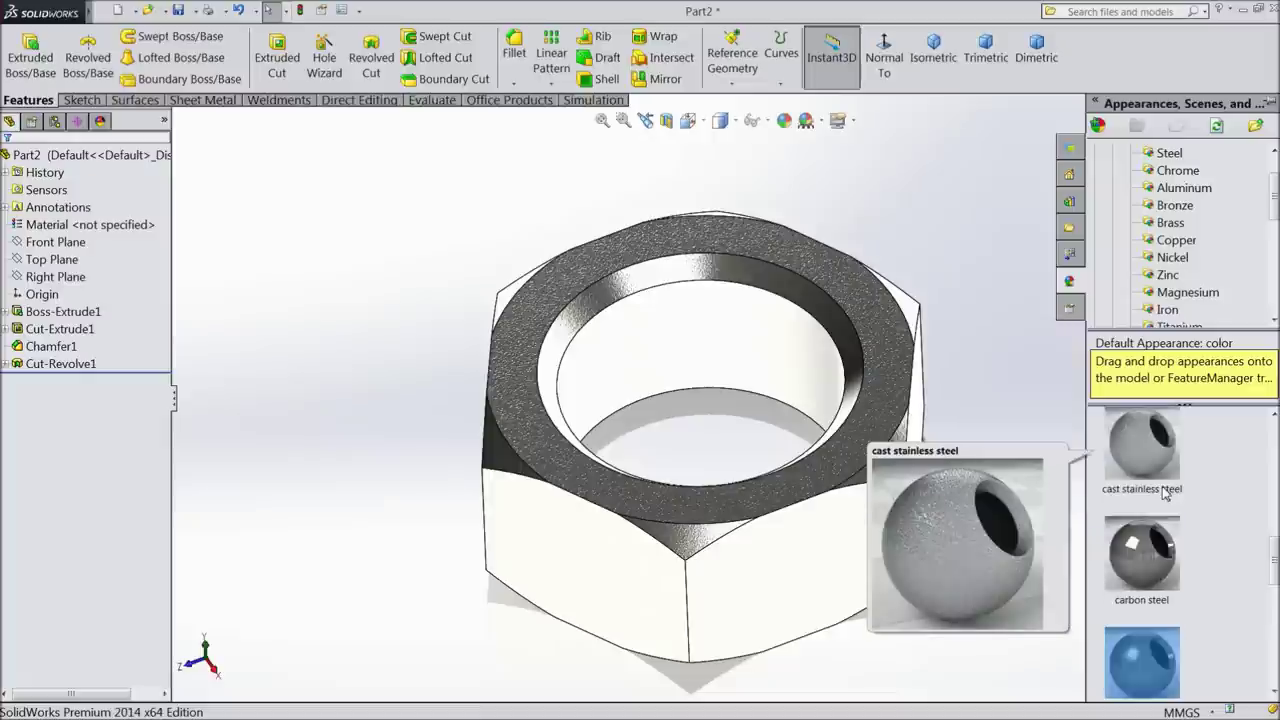
scroll(1165, 490, "up", 3)
scroll(1173, 517, "up", 2)
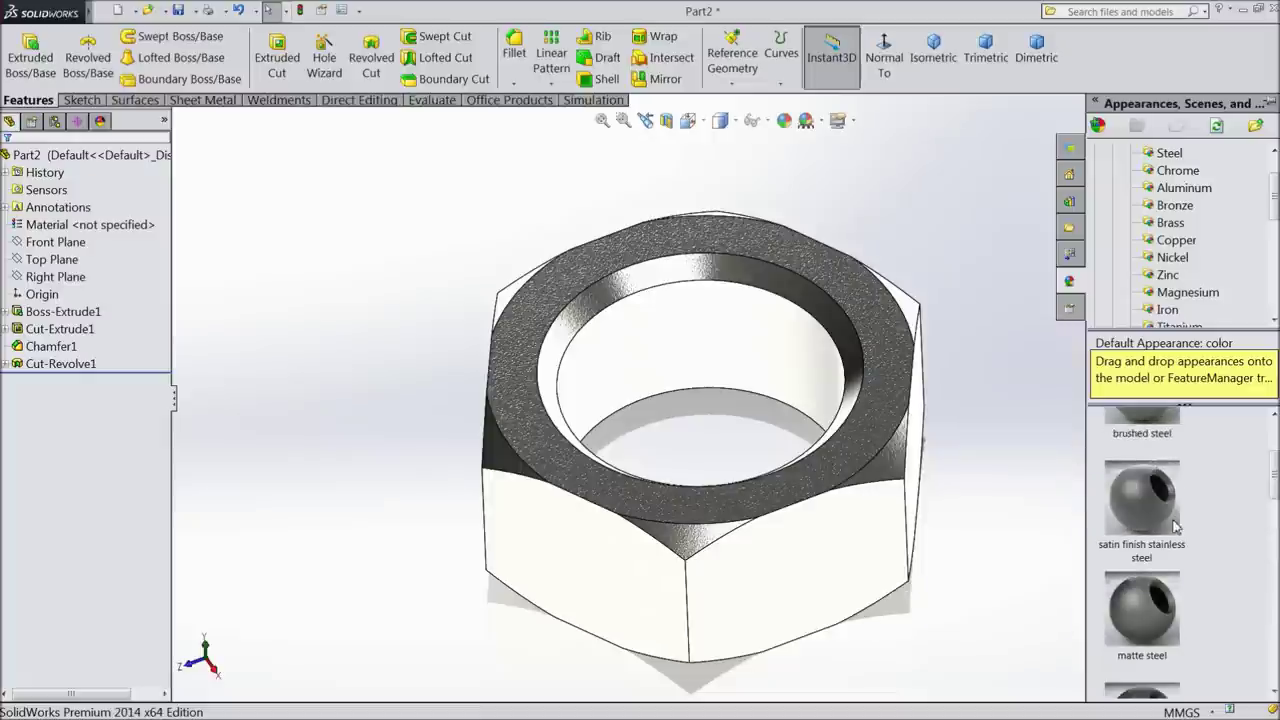
double_click(1147, 522)
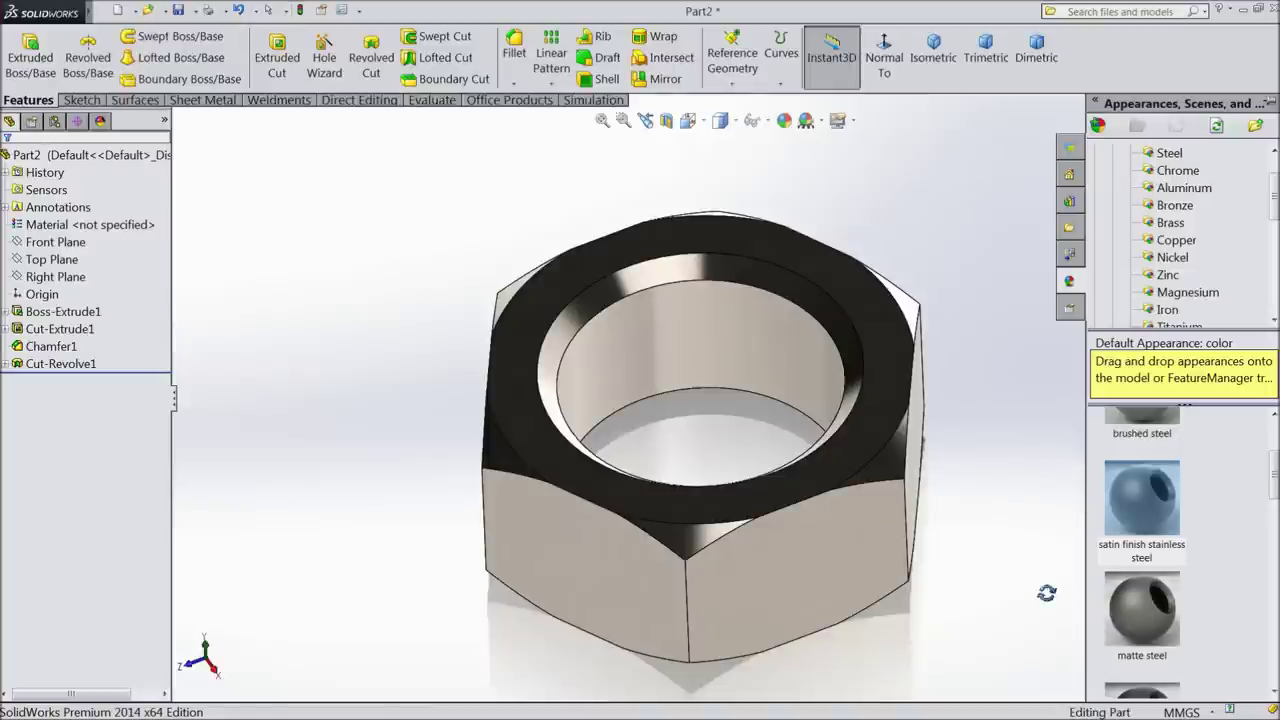
Step: Apply the Plain White scene as the background of the nut
middle_click_drag(1046, 592, 950, 158)
middle_click_drag(1015, 567, 960, 291)
left_click(821, 120)
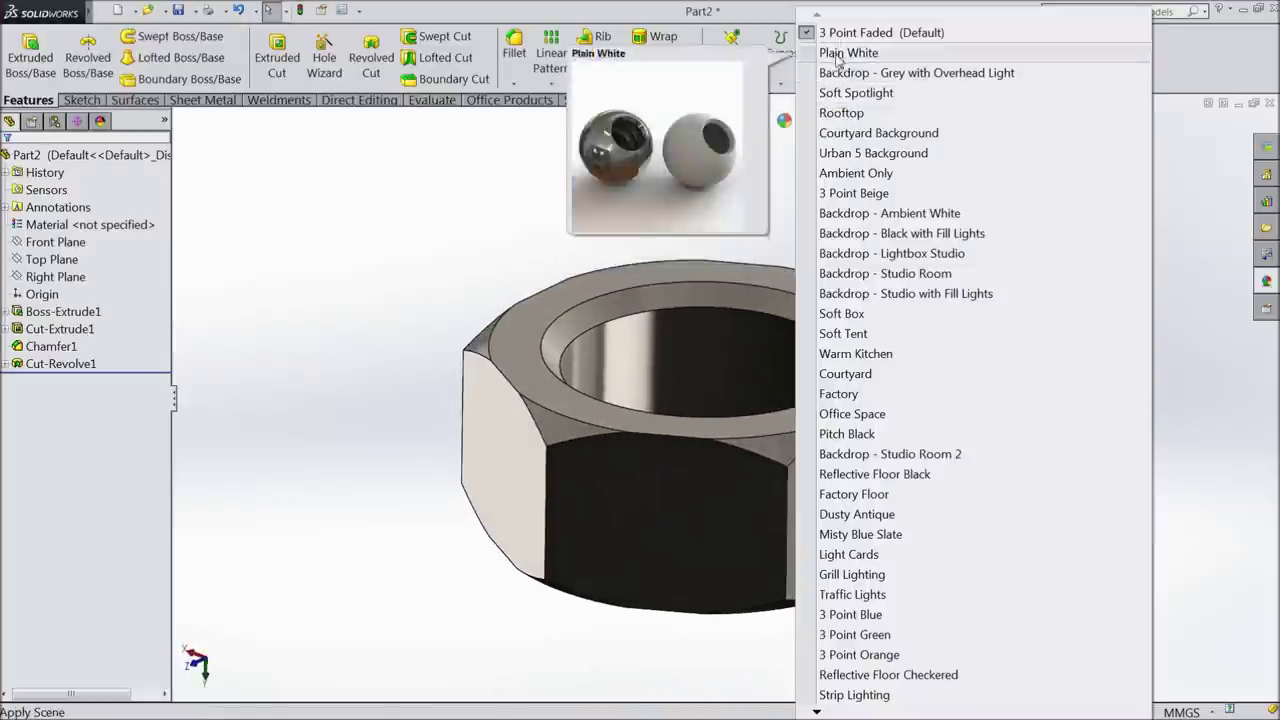
left_click(851, 43)
mouse_move(1110, 330)
middle_mouse_down()
mouse_move(1120, 318)
mouse_move(1126, 346)
middle_mouse_up()
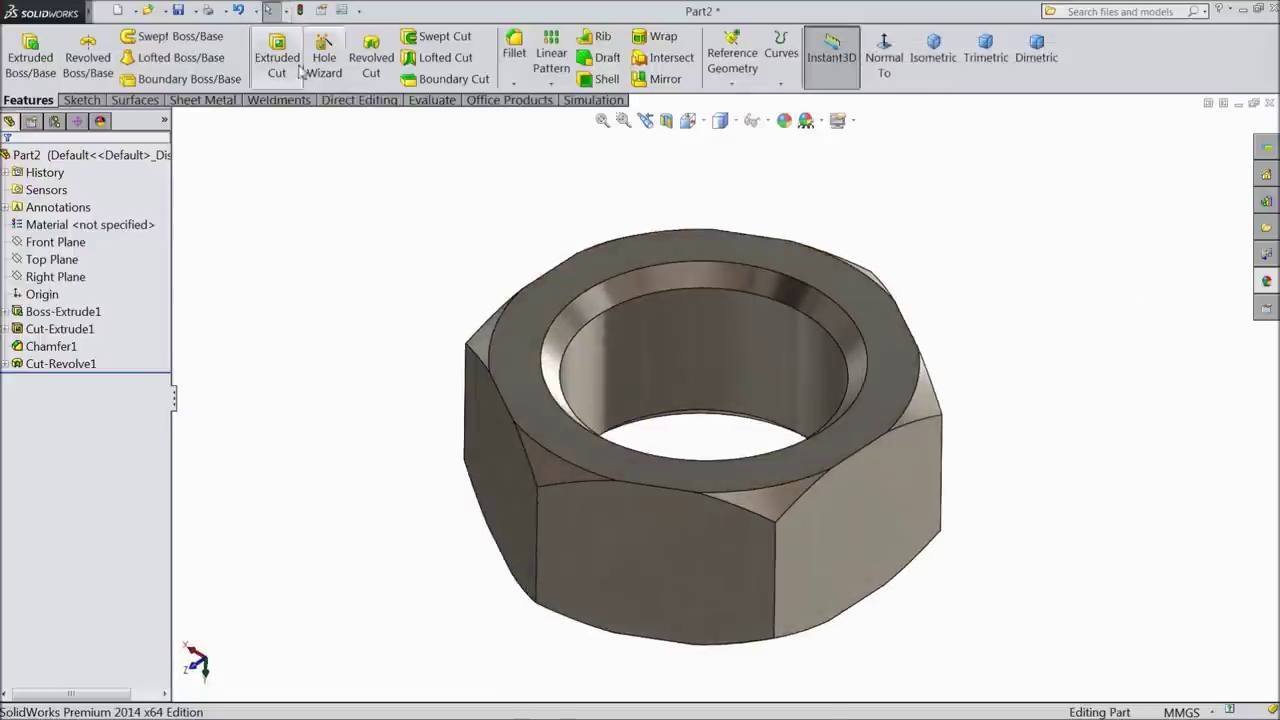
Step: Add an ANSI Metric M24x2.0 machine-type cosmetic thread, up to next, on the inner edge of the nut's hole chamfer
mouse_move(95, 15)
left_click(166, 11)
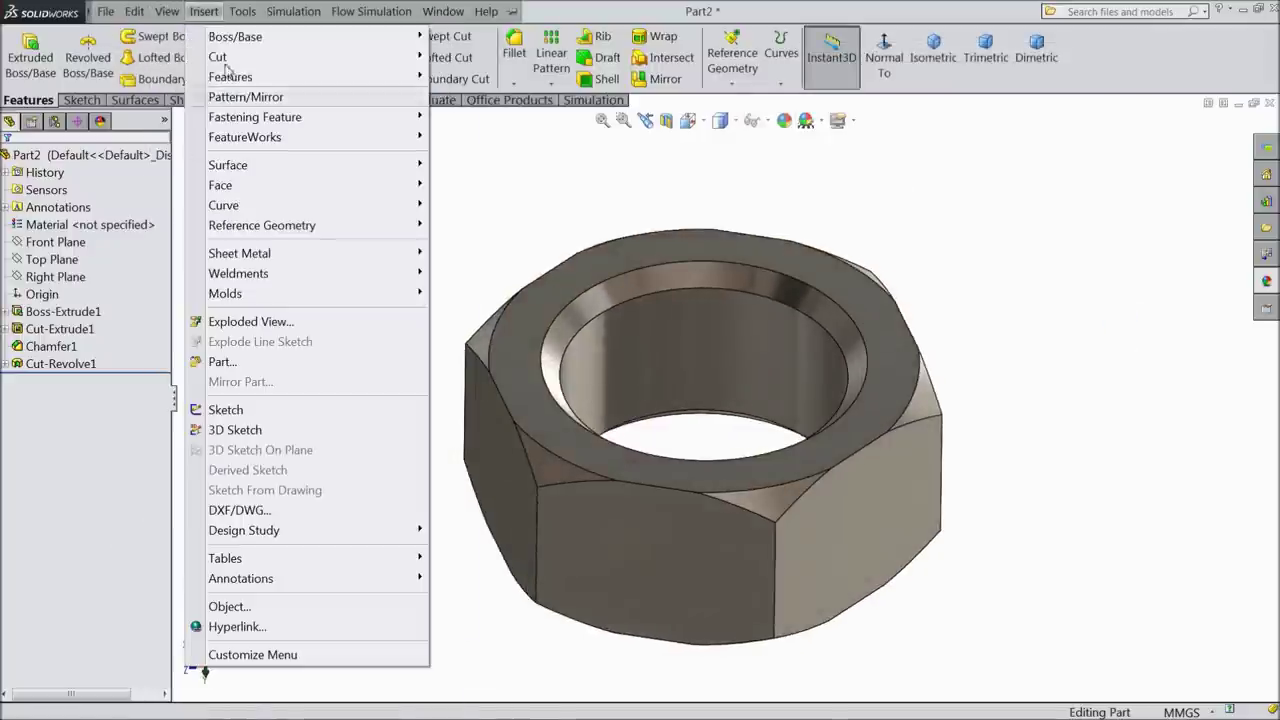
mouse_move(346, 586)
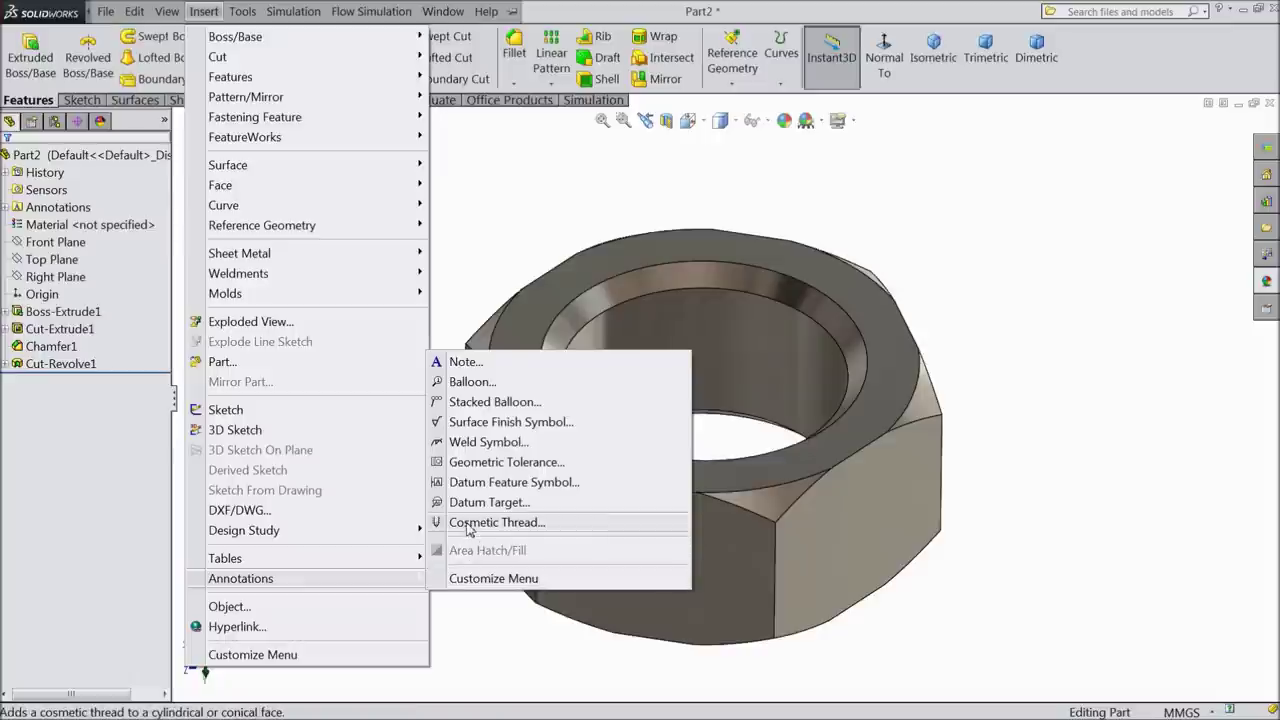
left_click(468, 518)
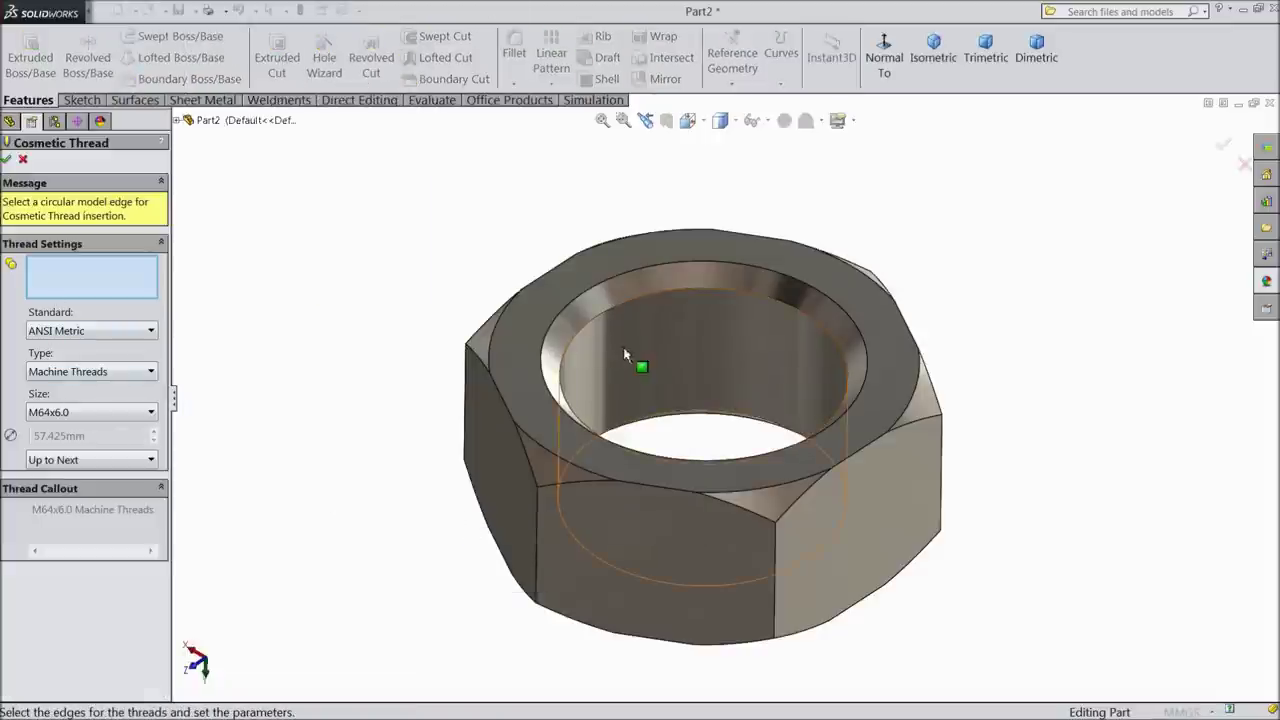
left_click(567, 306)
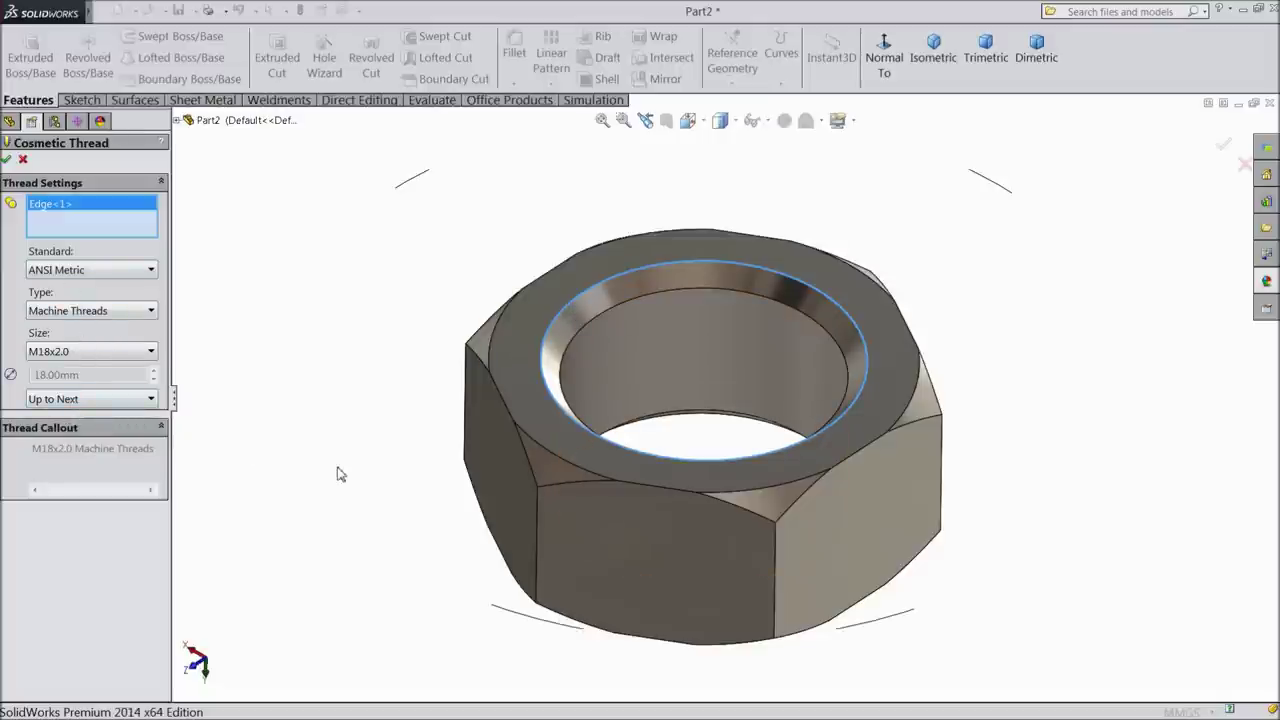
right_click(75, 215)
left_click(120, 222)
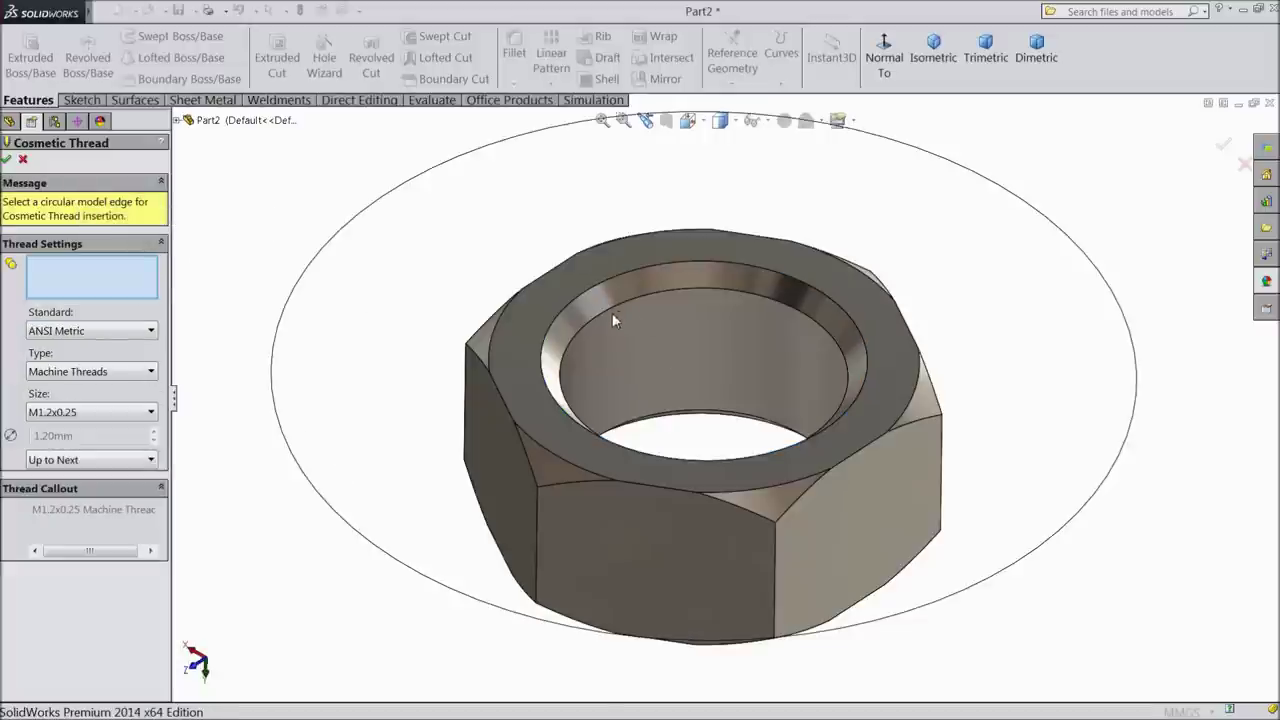
left_click(606, 320)
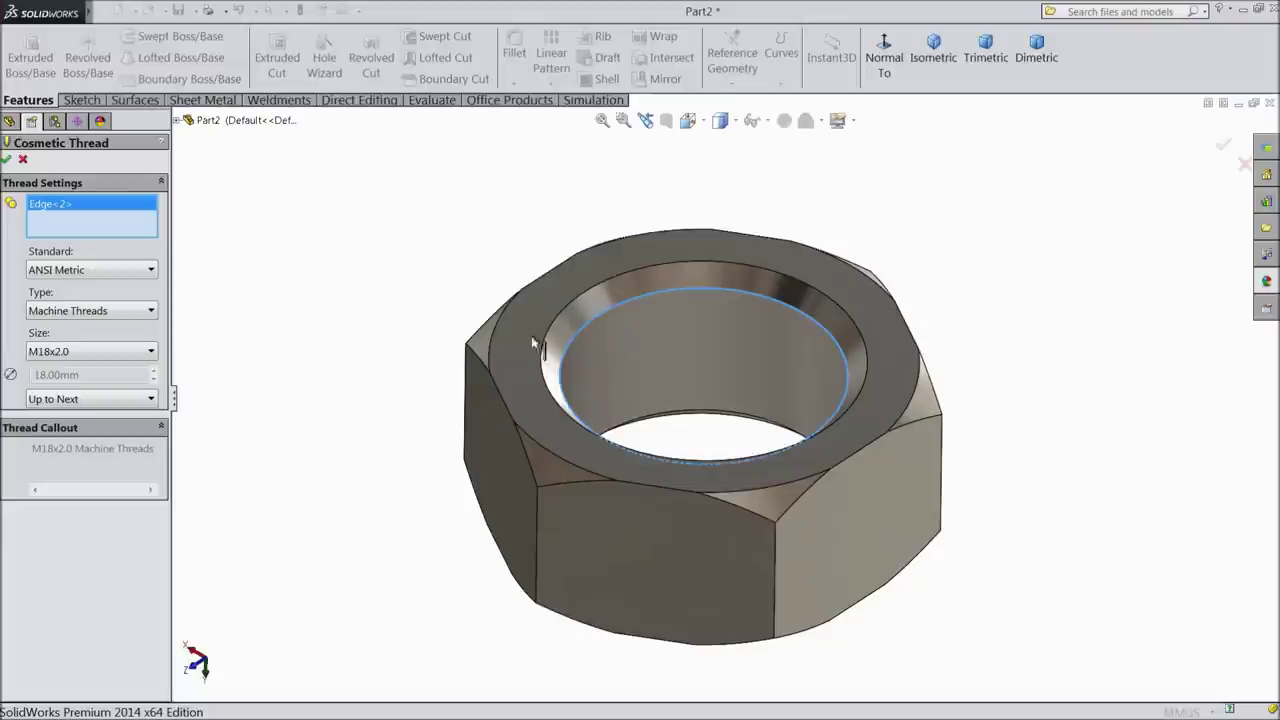
left_click(70, 352)
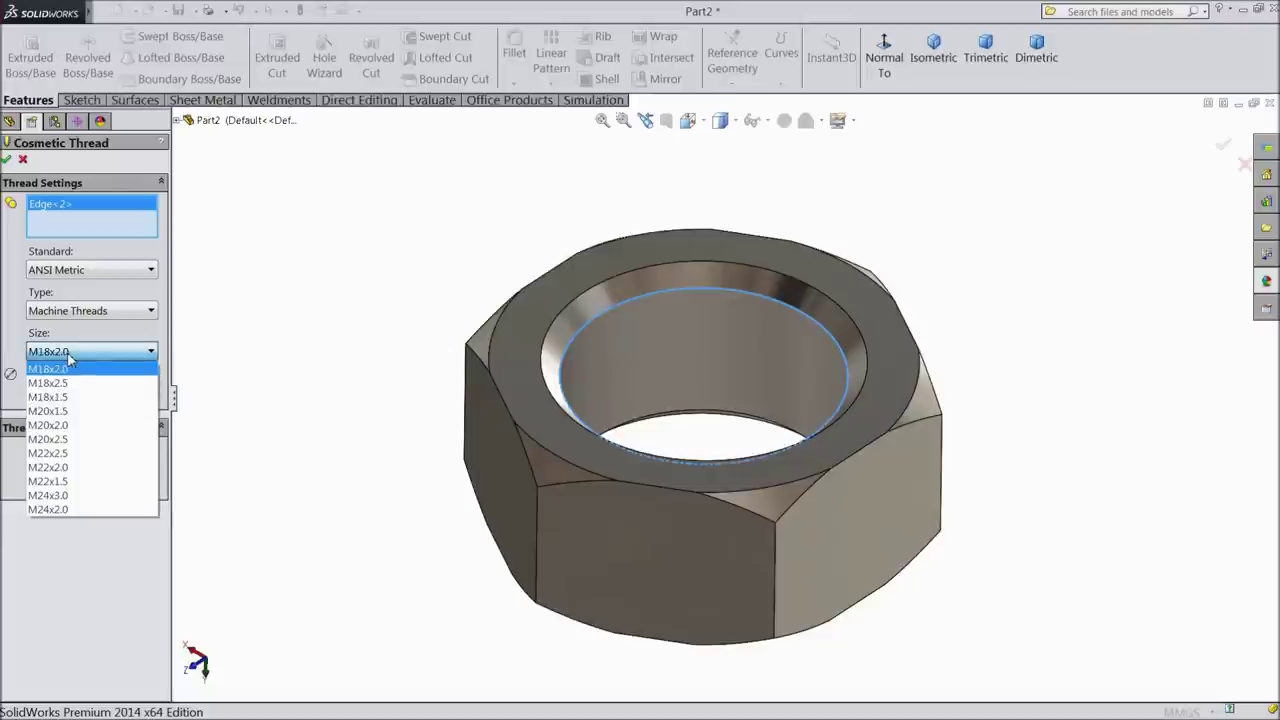
left_click(50, 509)
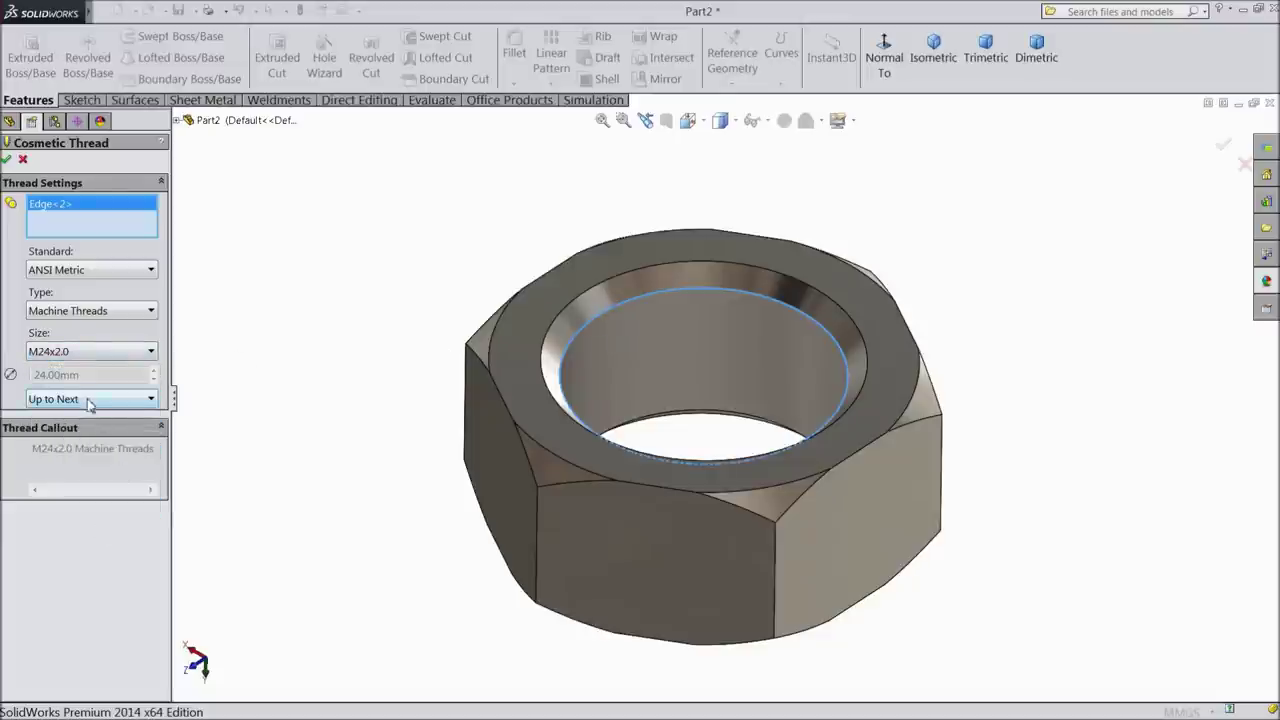
left_click(7, 160)
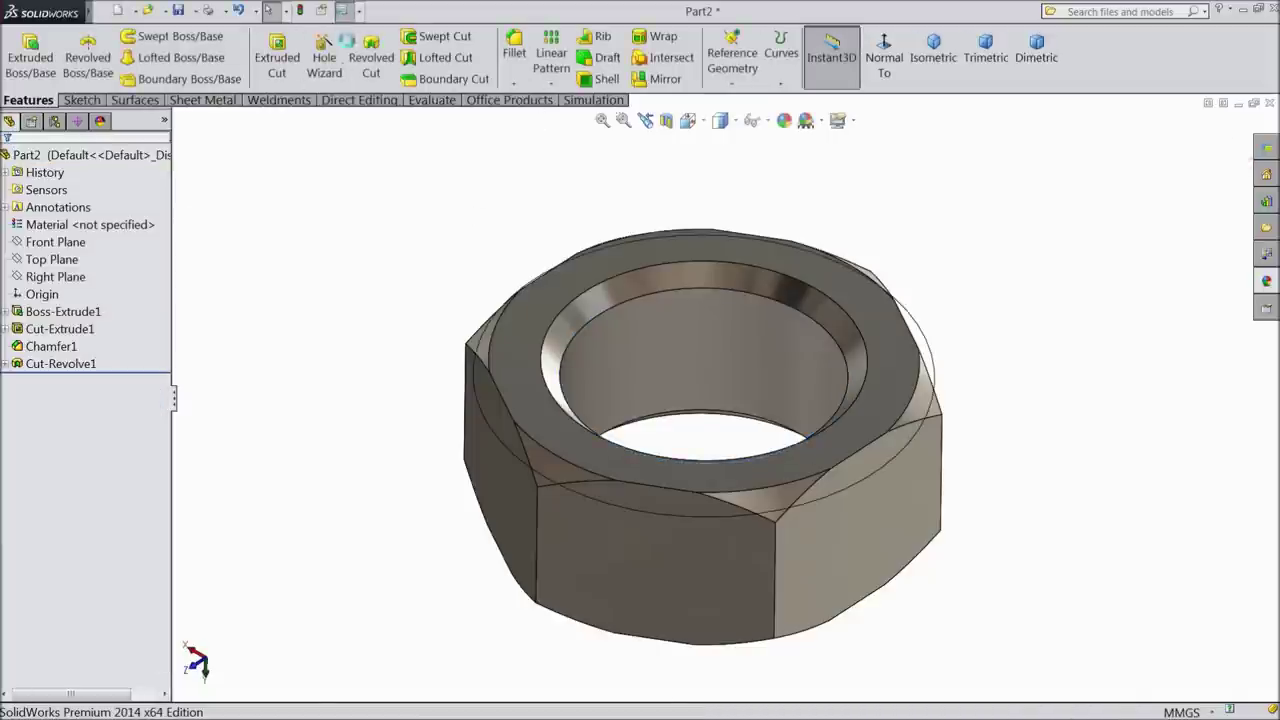
Step: Turn on shaded cosmetic threads in the document's detailing options and inspect the nut's hole
left_click(343, 10)
left_click(210, 93)
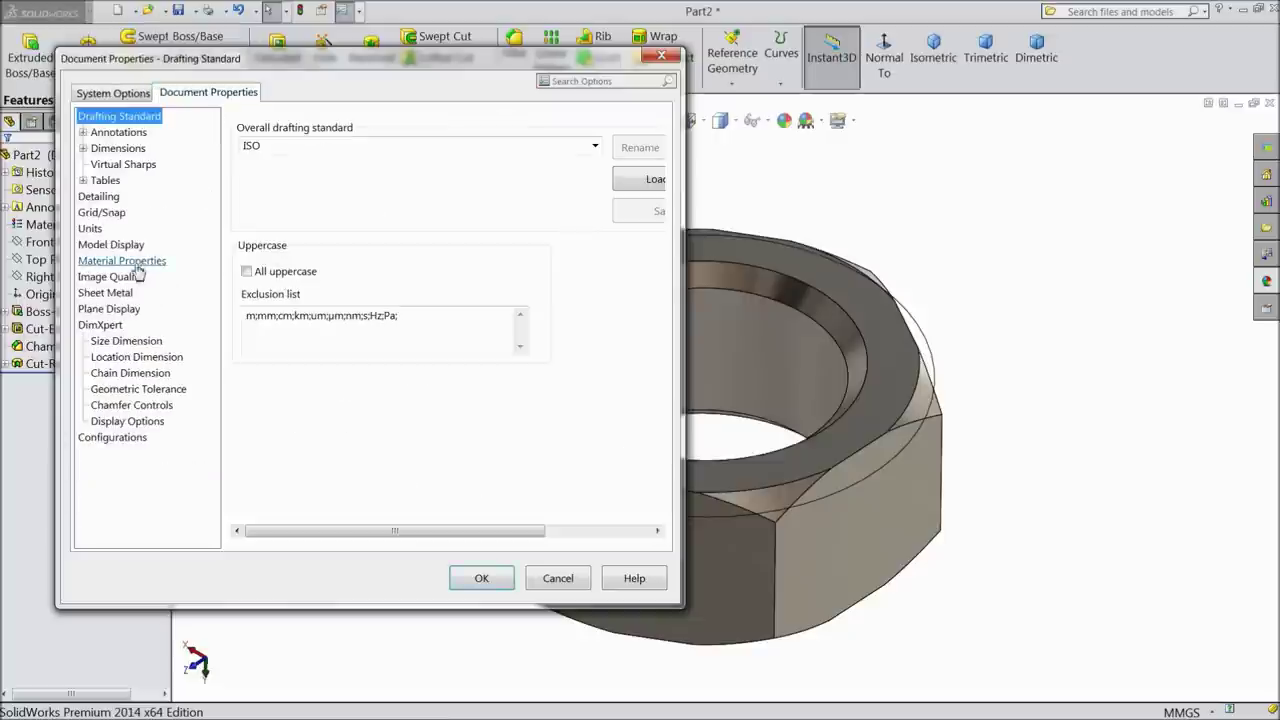
left_click(100, 197)
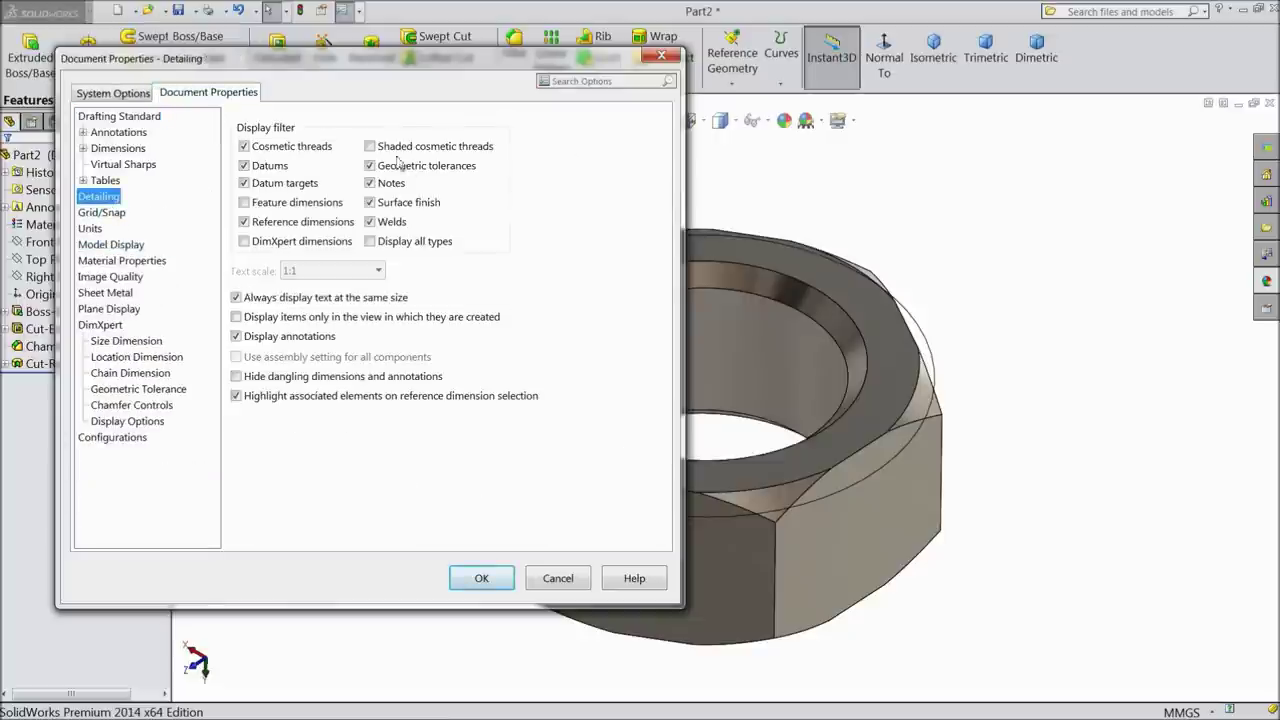
left_click(370, 147)
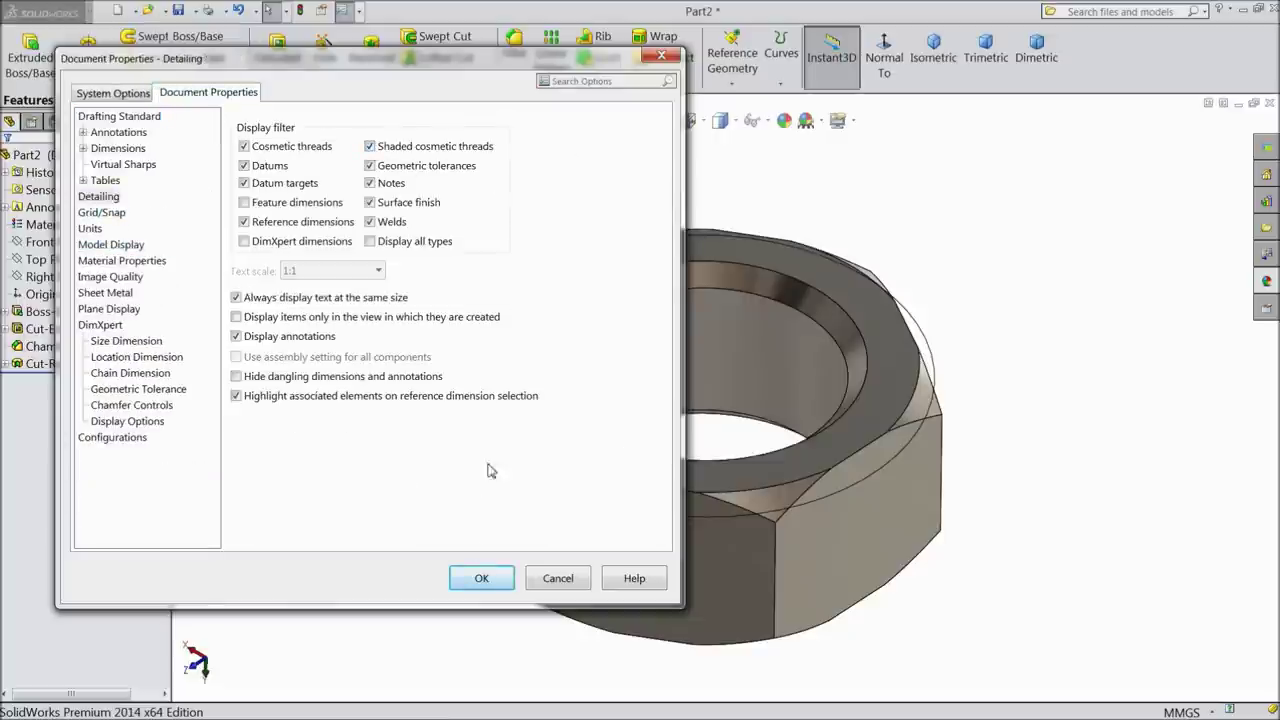
left_click(479, 578)
scroll(672, 360, "up", 3)
middle_click_drag(672, 355, 745, 420)
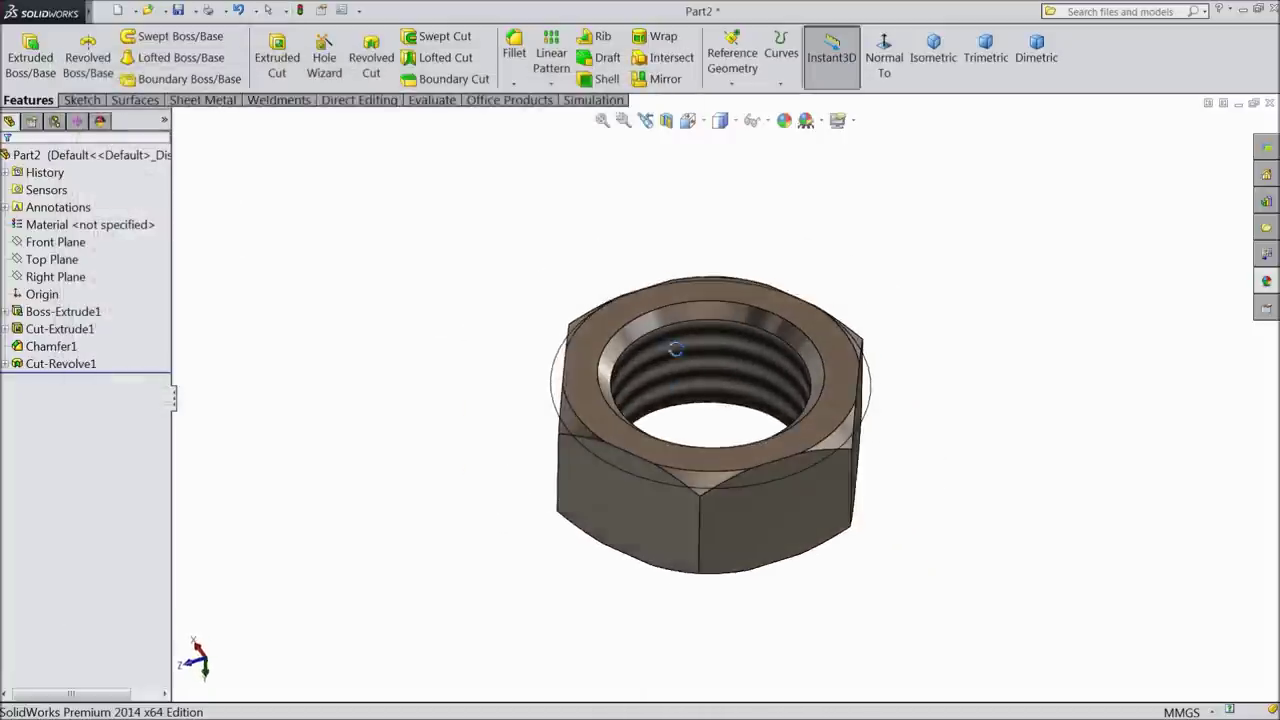
scroll(745, 420, "down", 5)
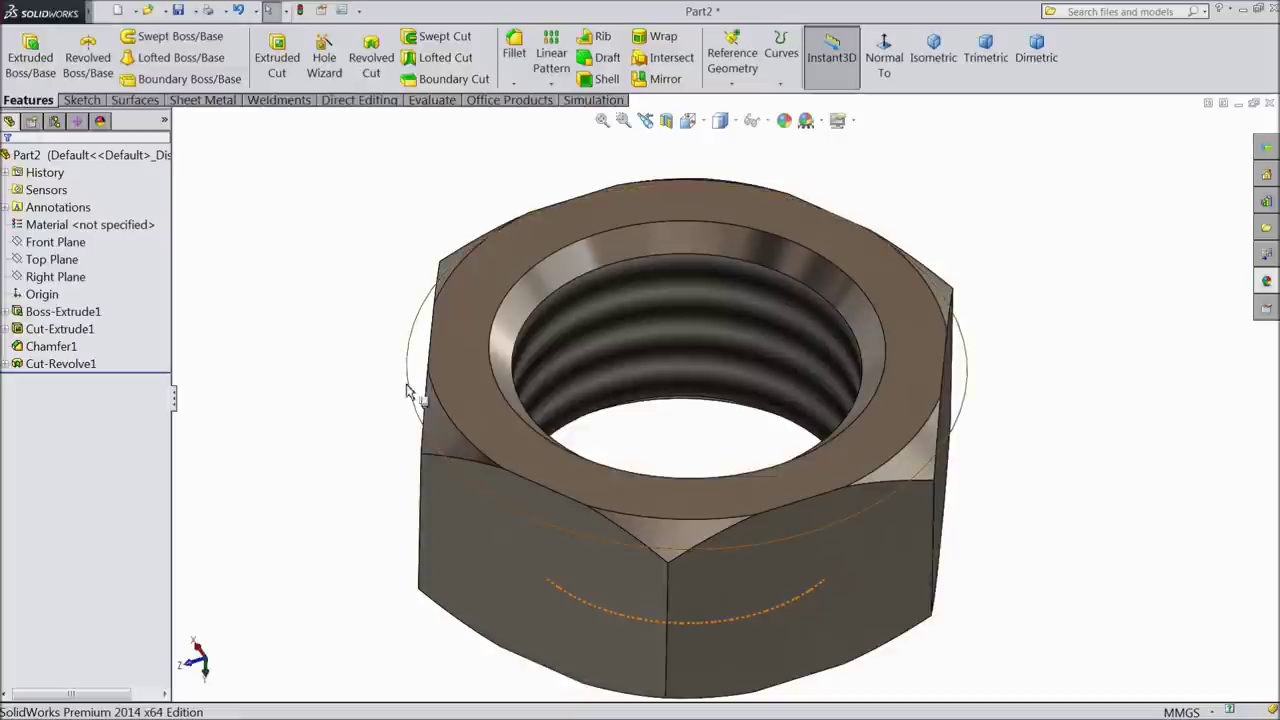
Step: Hide the nut's cosmetic thread and look through the part's feature tree for it
left_click(408, 390)
left_click(453, 346)
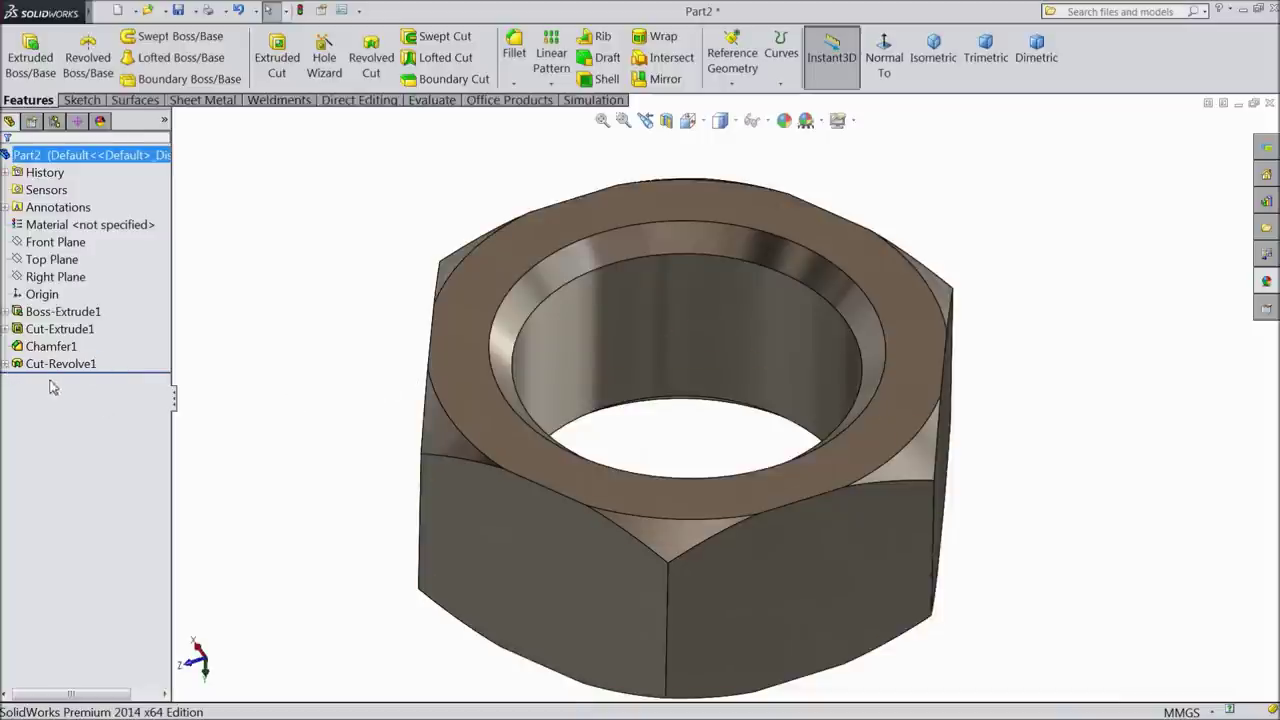
left_click(5, 364)
left_click(43, 381)
left_click(20, 348)
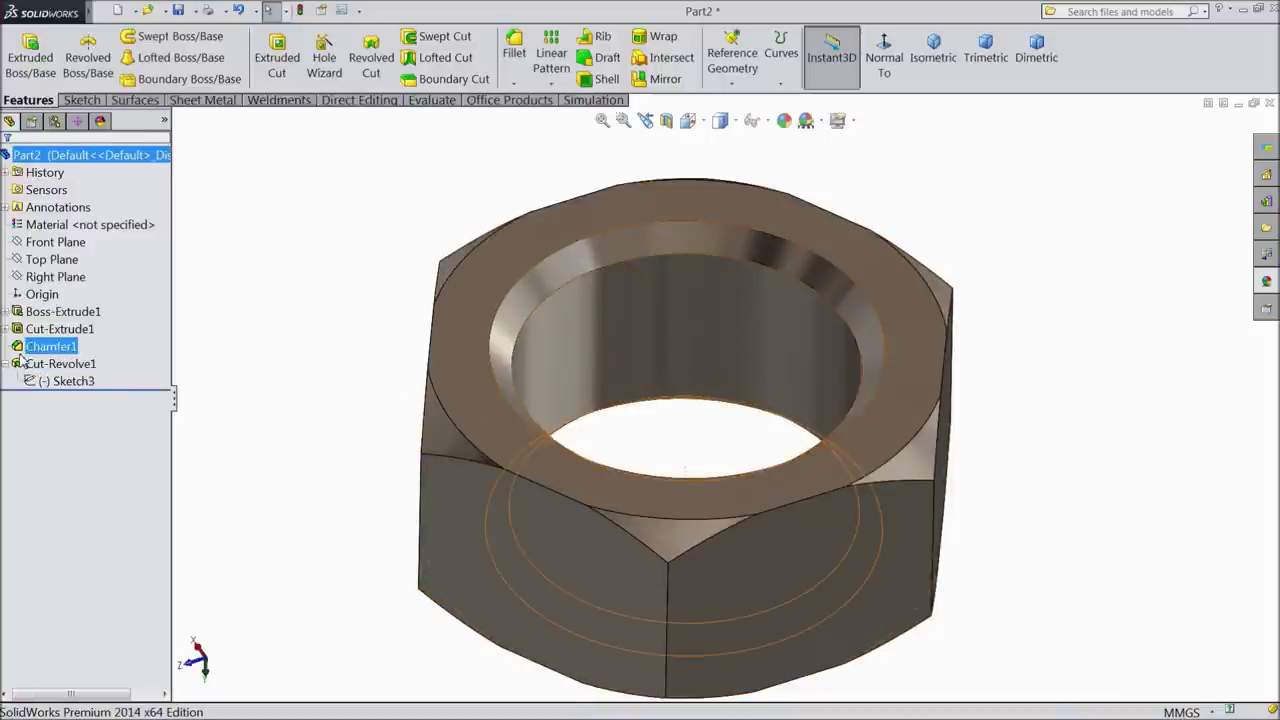
left_click(20, 277)
left_click(20, 210)
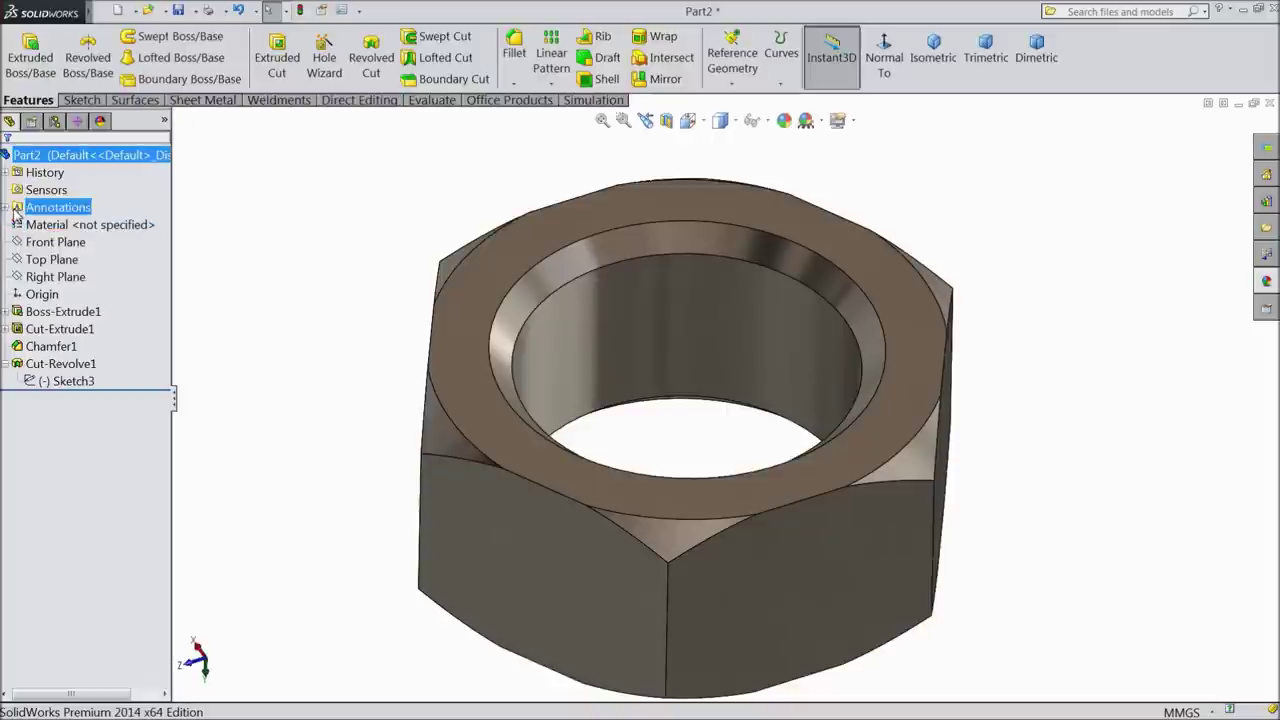
Step: Save the nut part as 2.But in the Caster wheel folder on the desktop
left_click(180, 11)
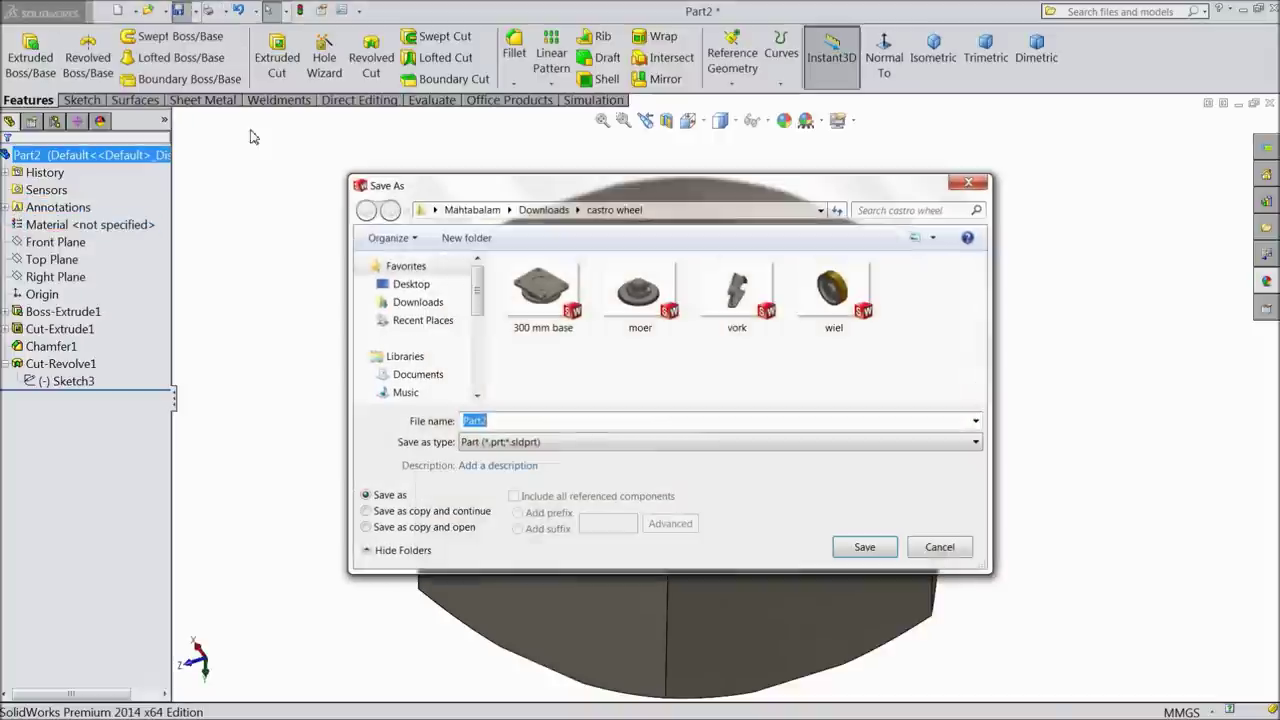
type("2.But")
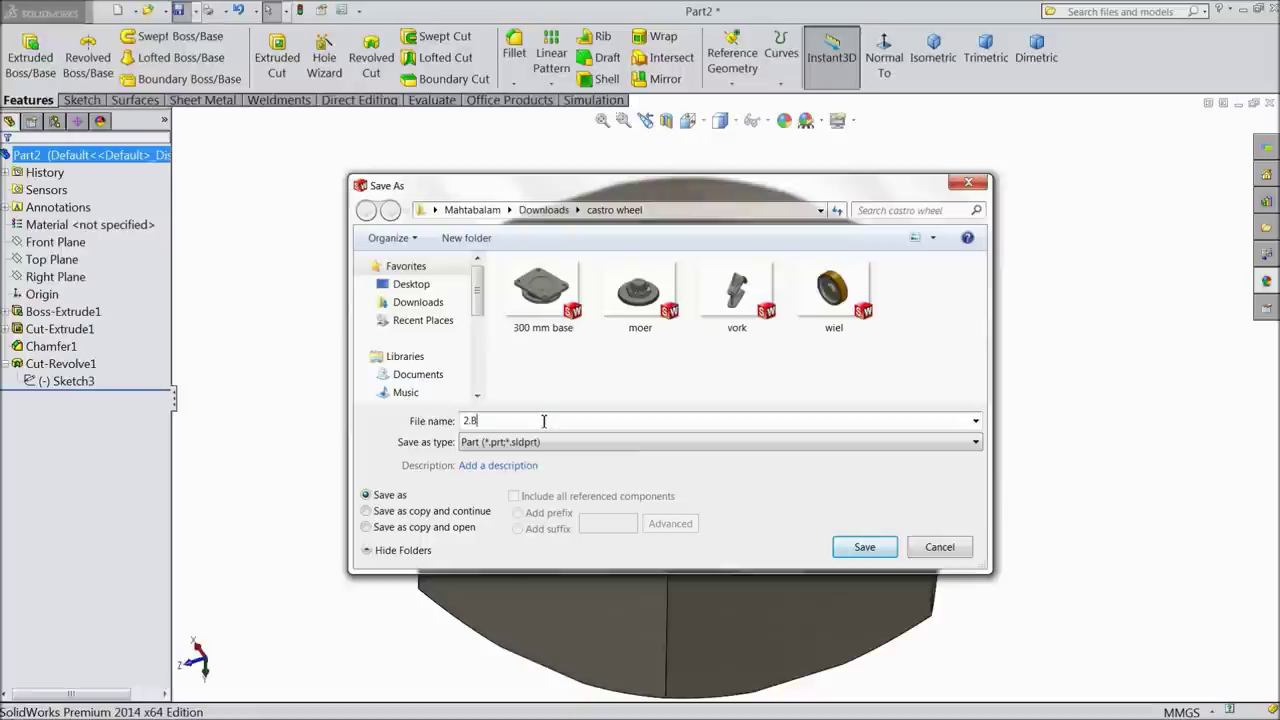
left_click(432, 288)
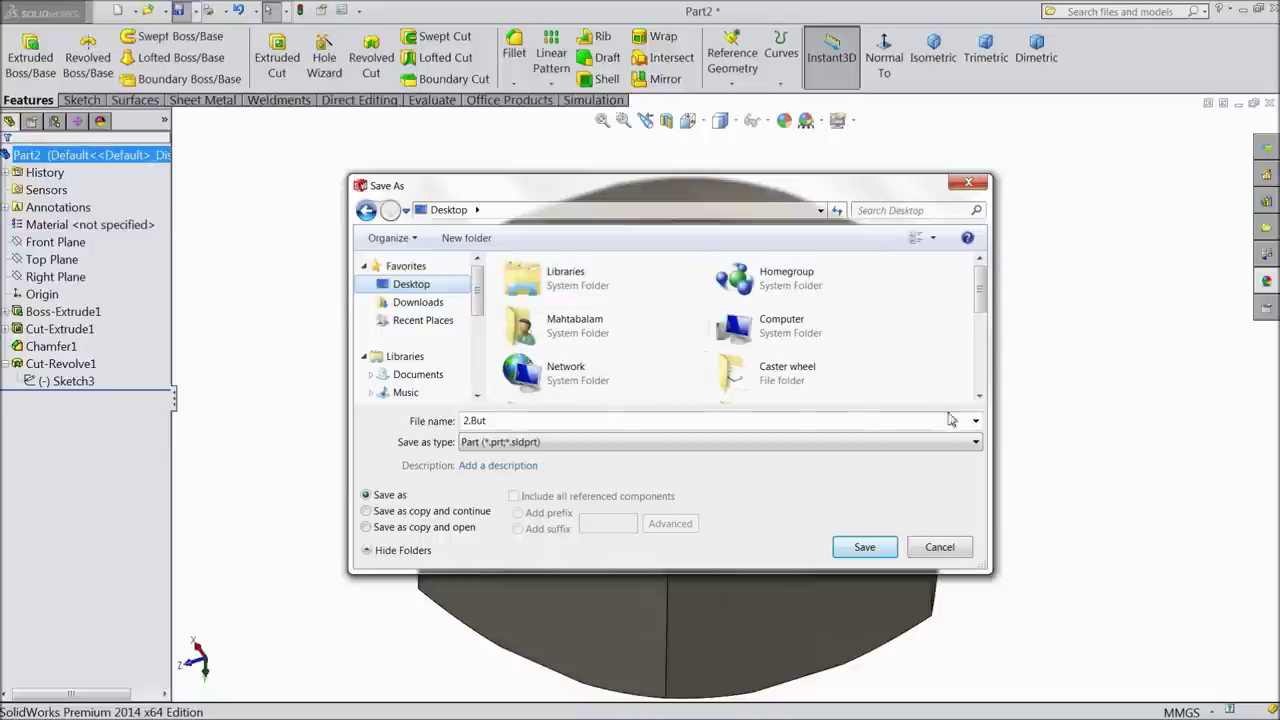
double_click(810, 375)
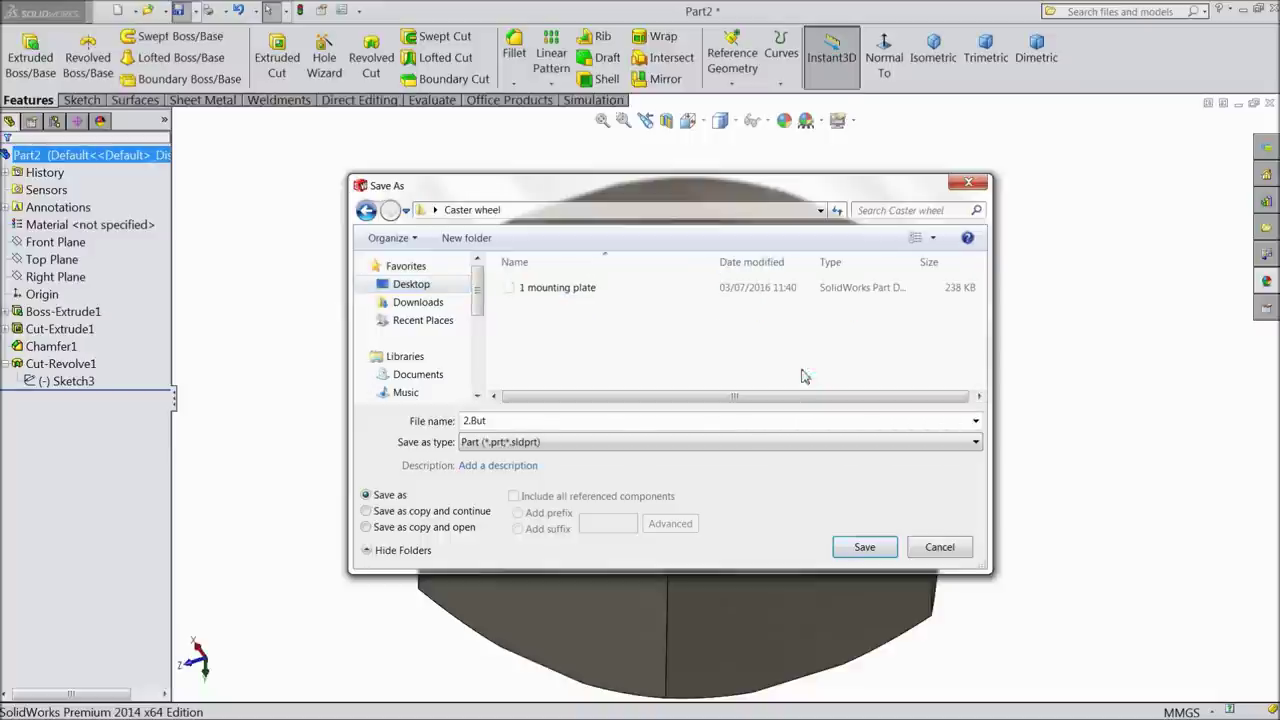
left_click(862, 548)
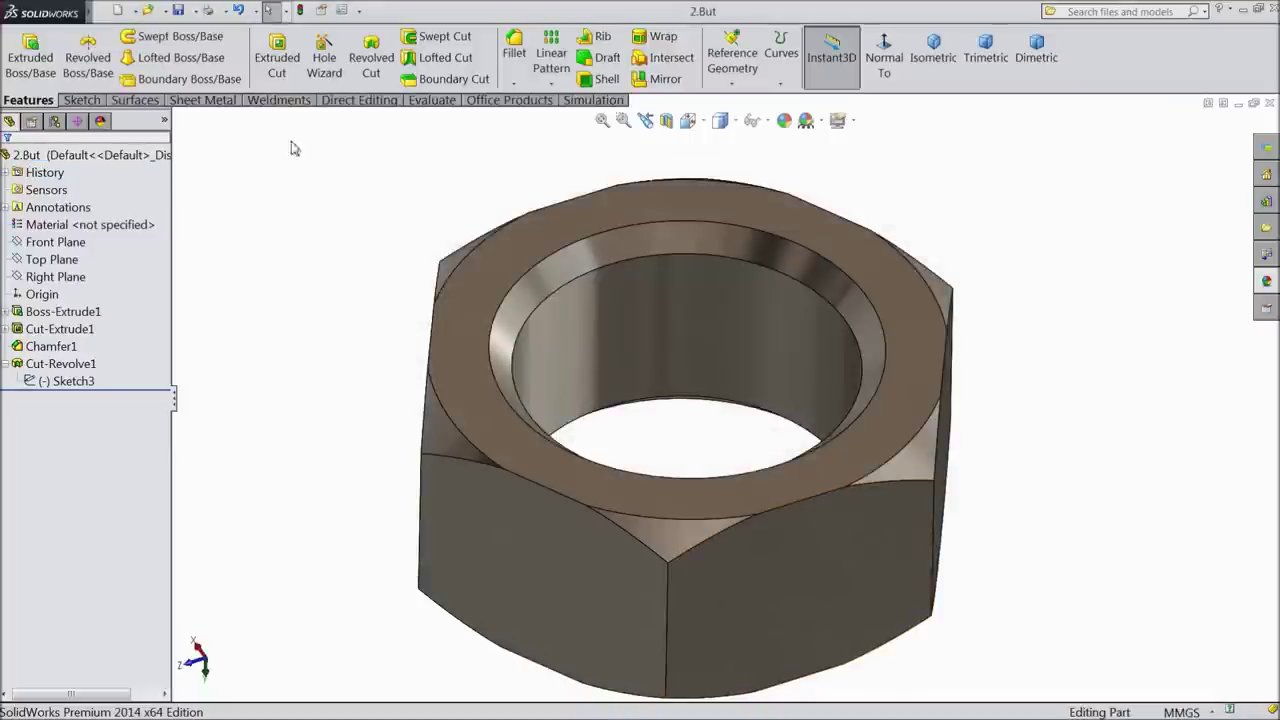
Step: Save the part under the corrected file name 2.nut in the Caster wheel folder
left_click(198, 11)
left_click(205, 49)
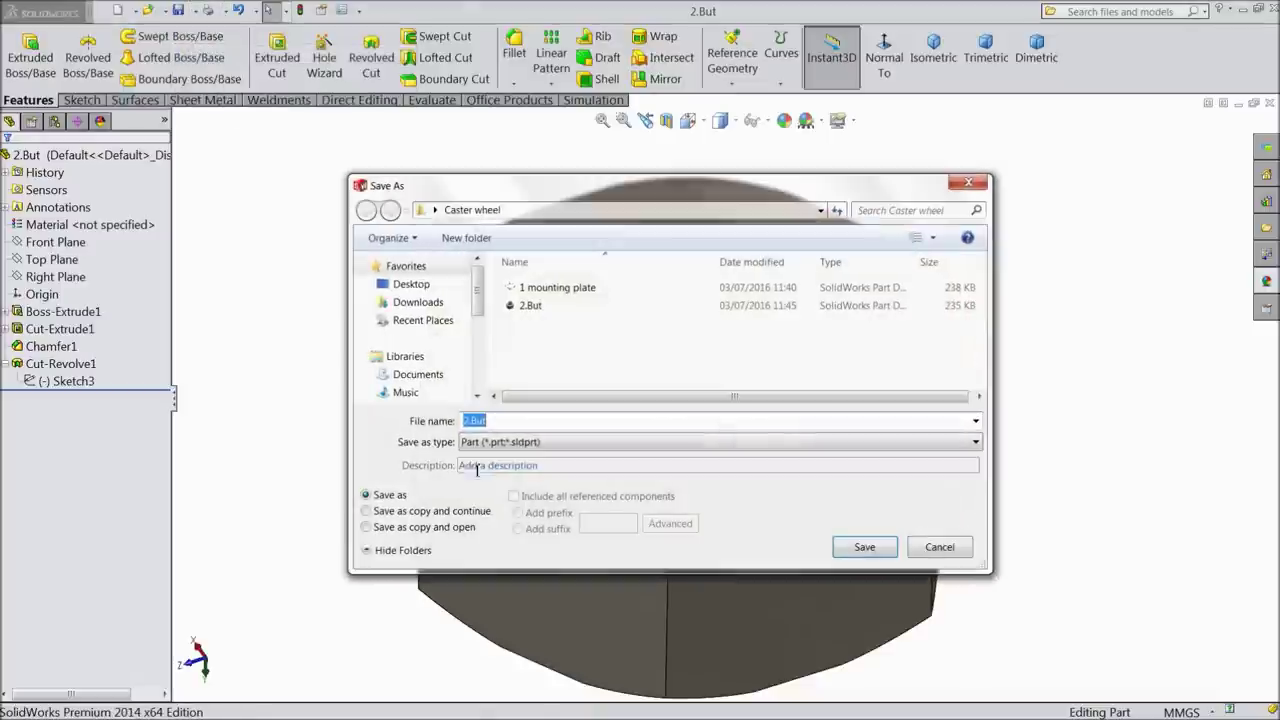
left_click(492, 420)
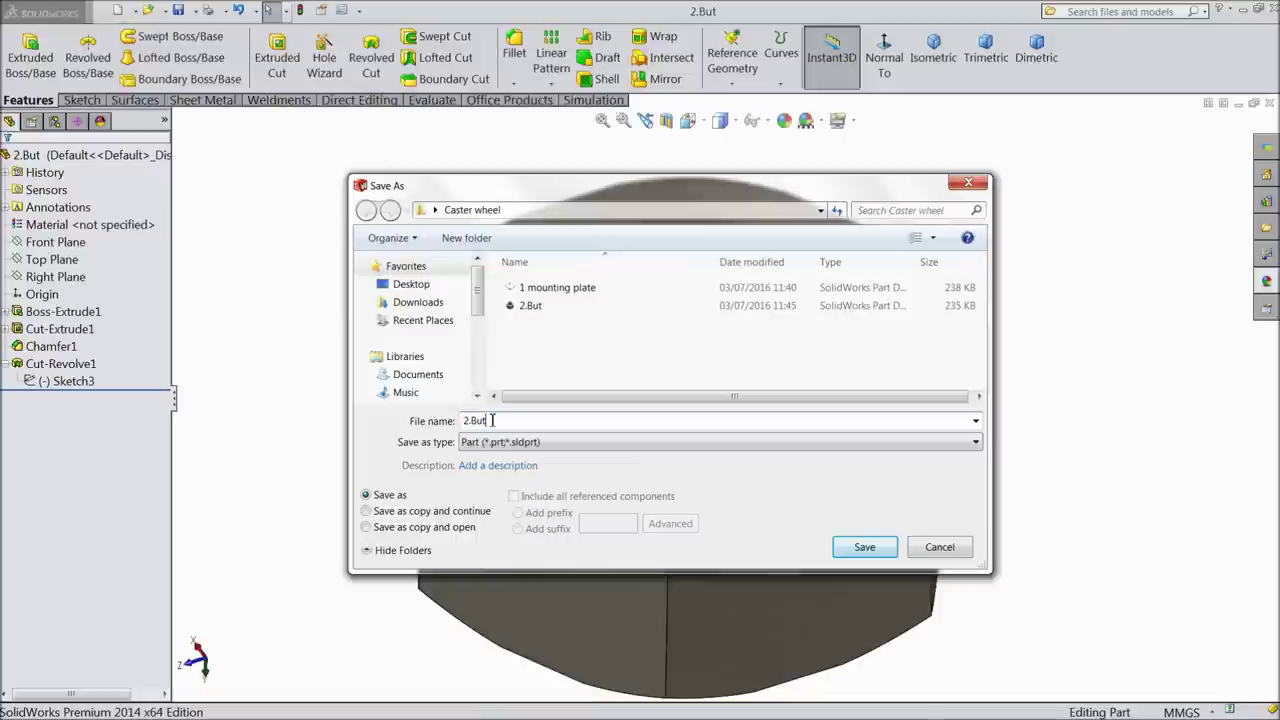
key("BackSpace")
key("BackSpace")
key("BackSpace")
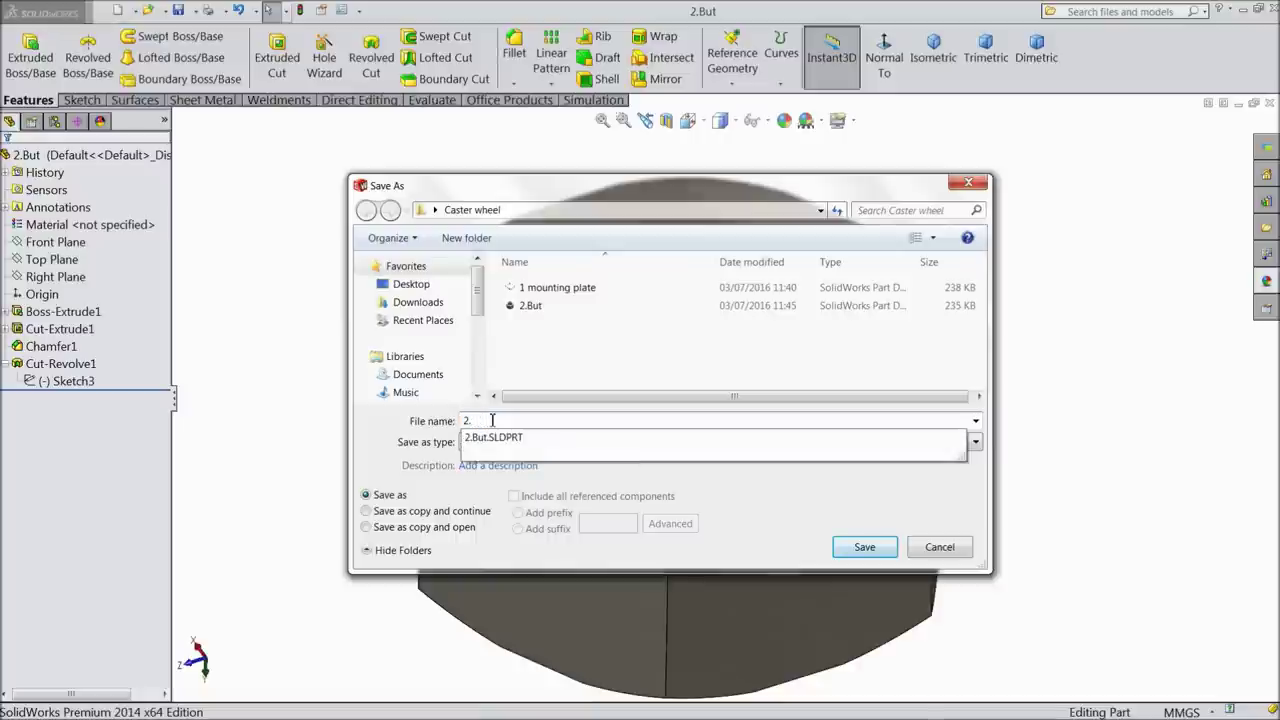
type("nut")
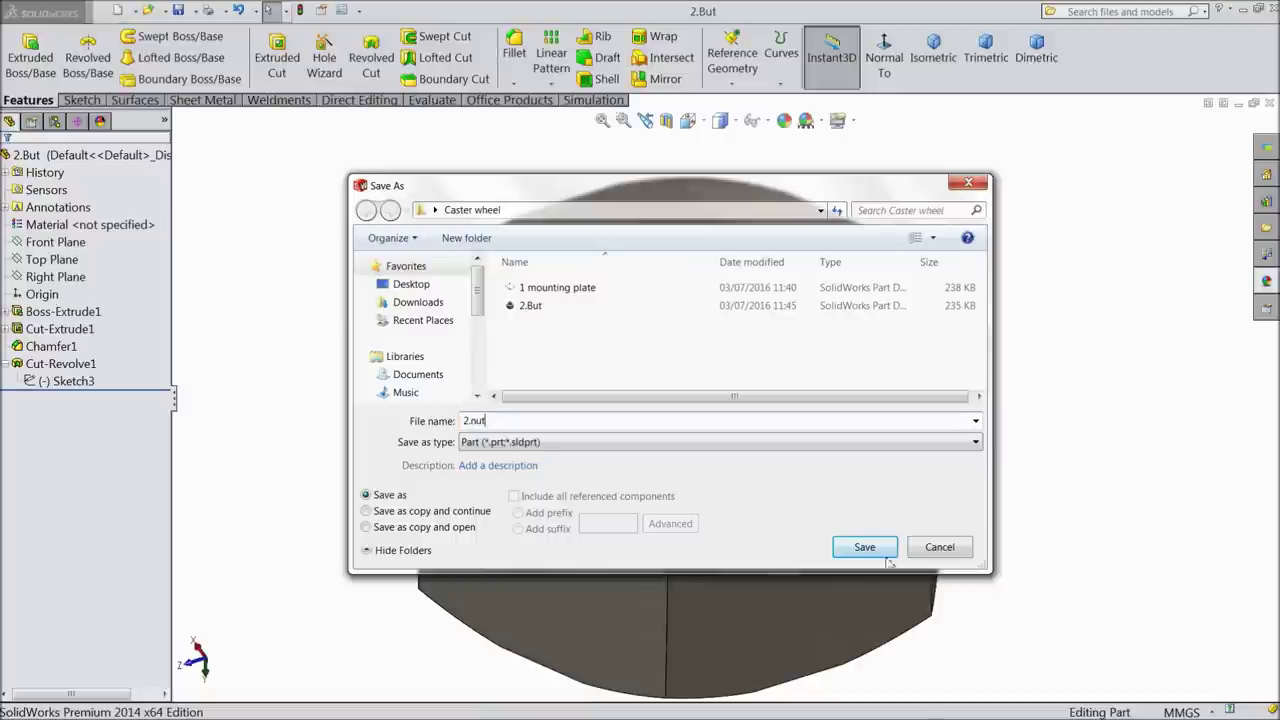
left_click(866, 548)
scroll(871, 557, "up", 3)
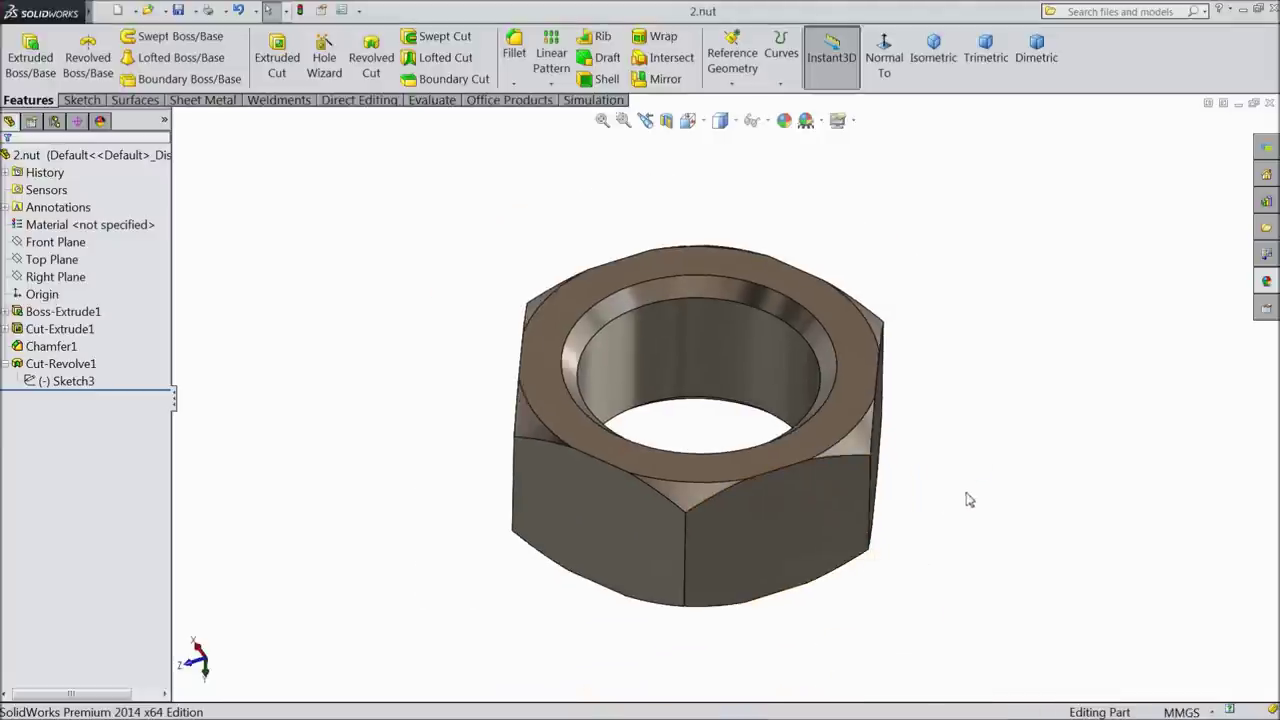
middle_click_drag(969, 466, 766, 289)
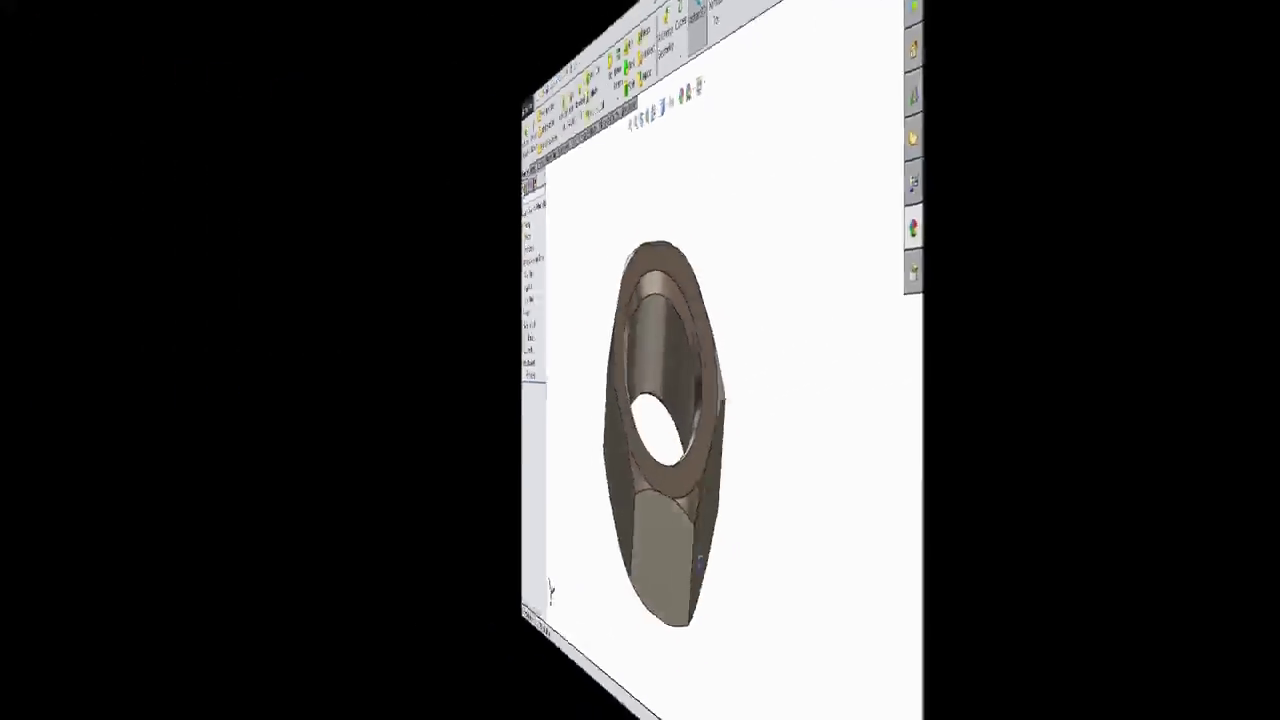
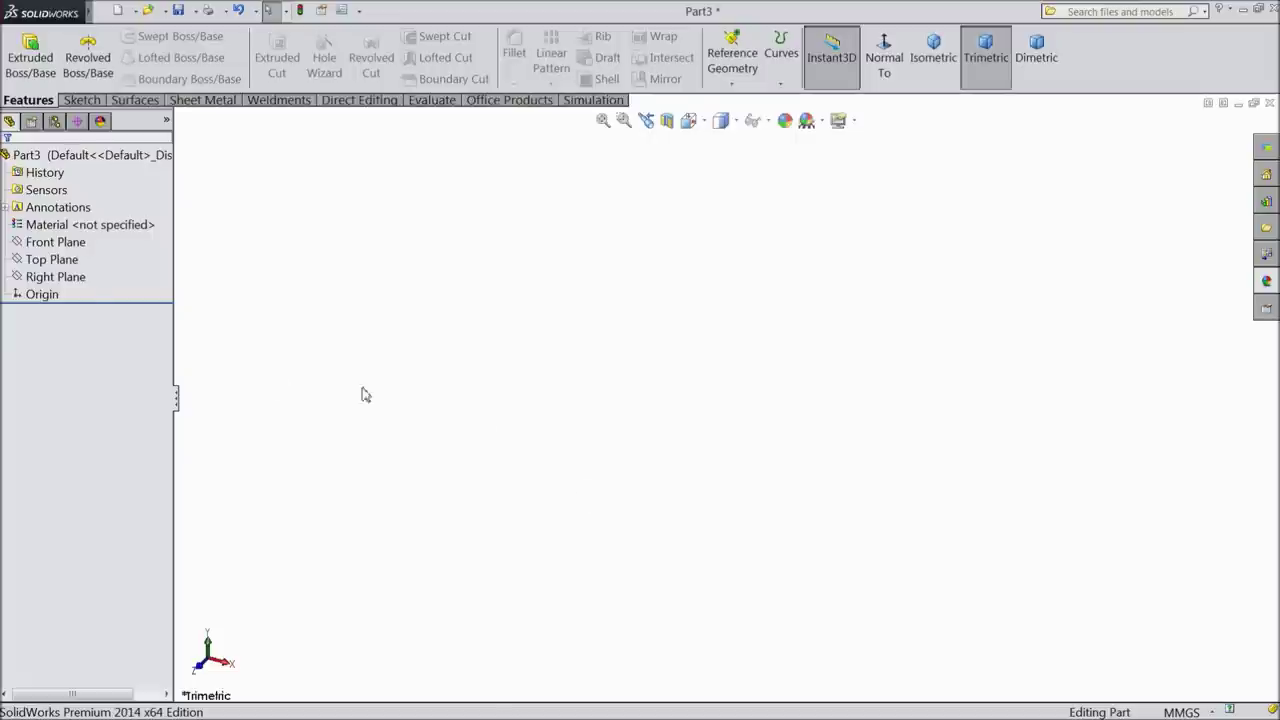
Step: Sketch a circle about 180 mm in diameter on the Top Plane, centered on the origin
left_click(50, 259)
left_click(68, 245)
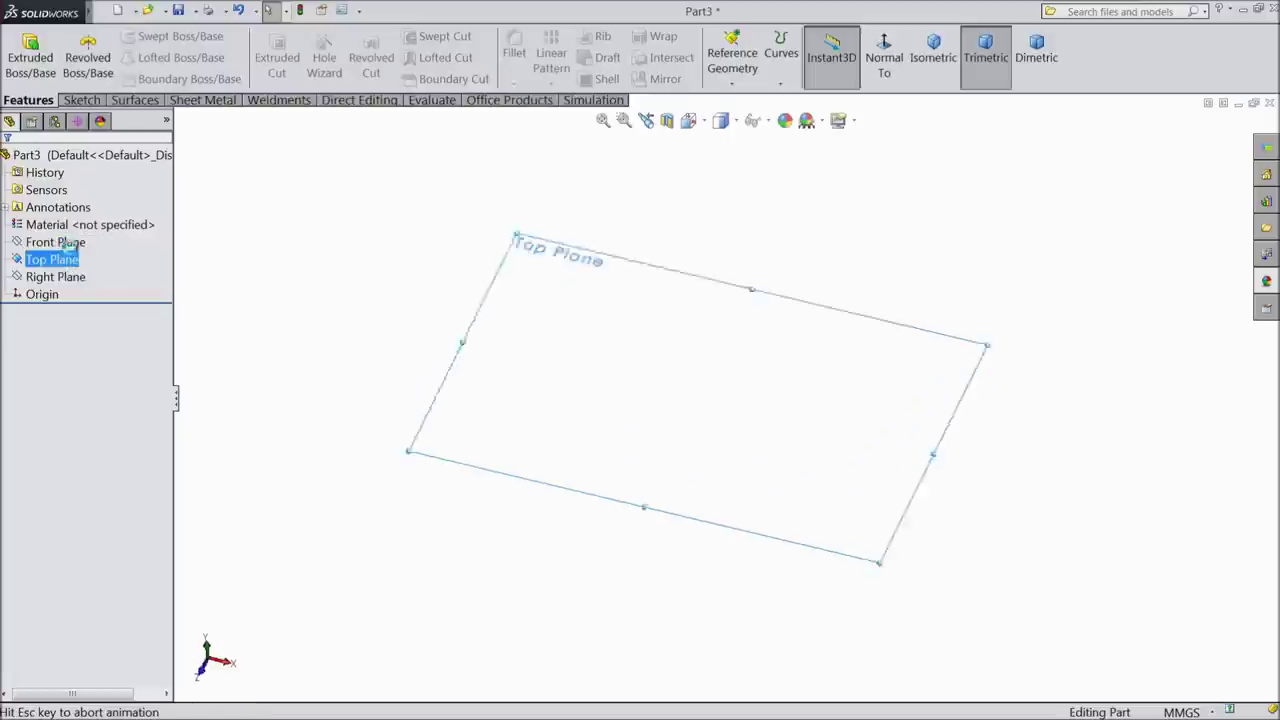
left_click(80, 101)
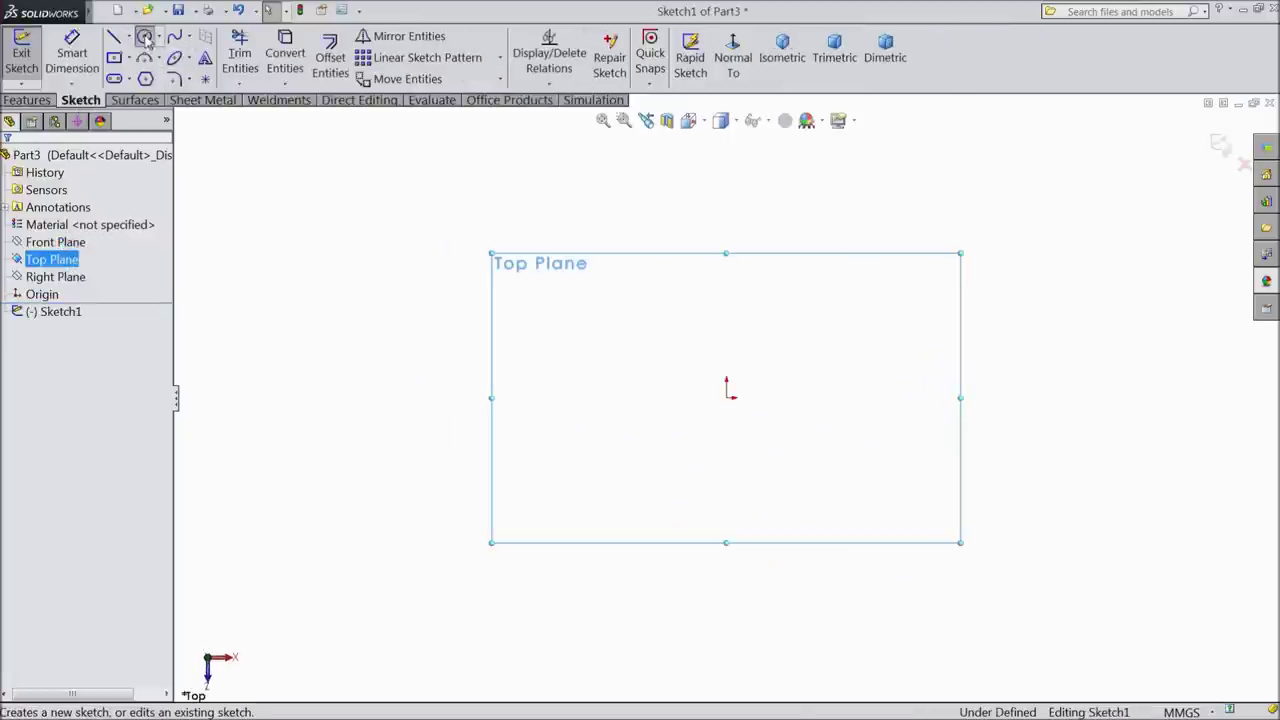
left_click(145, 38)
left_click(726, 395)
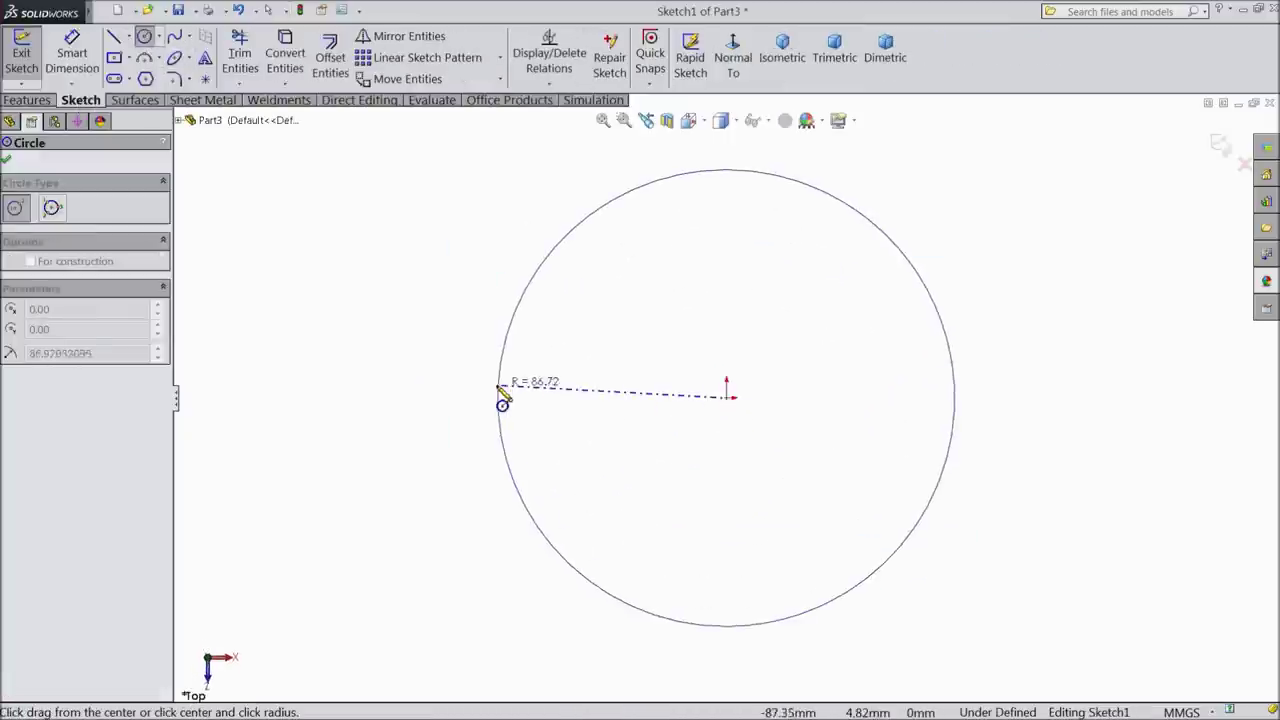
left_click(491, 402)
Step: Dimension the circle's diameter to 150 mm
left_click(72, 55)
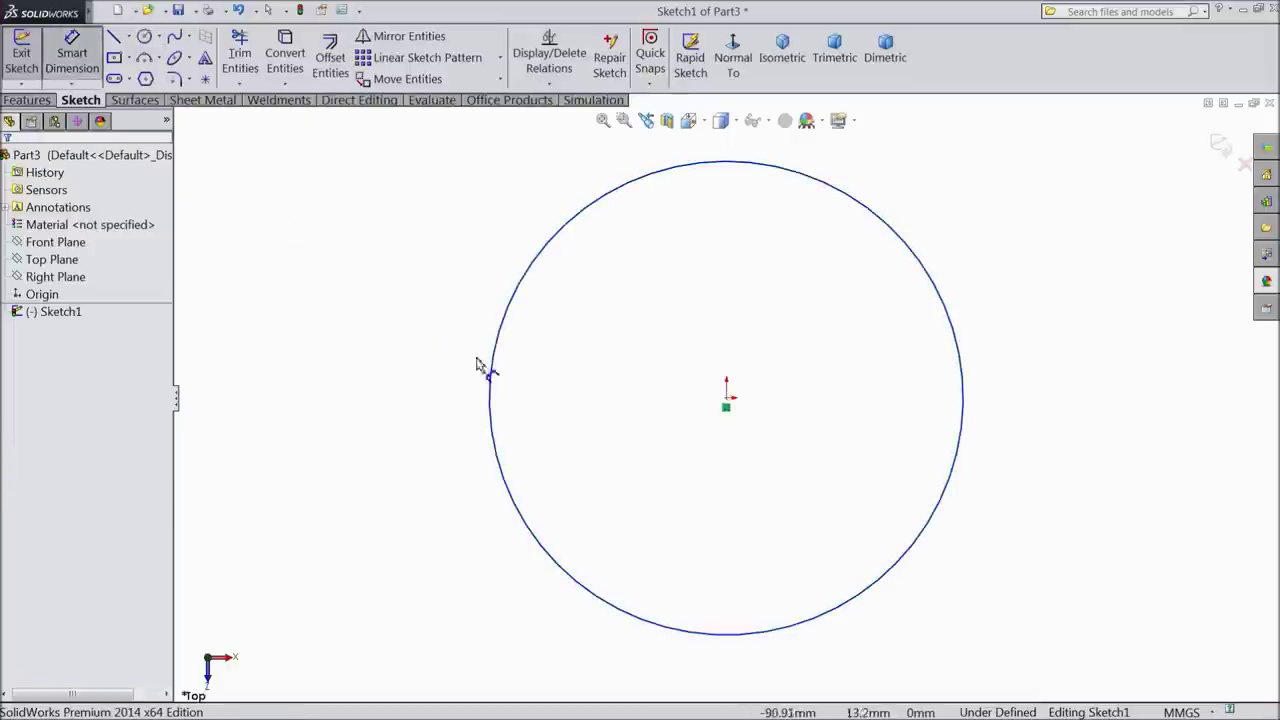
left_click(495, 384)
left_click(387, 394)
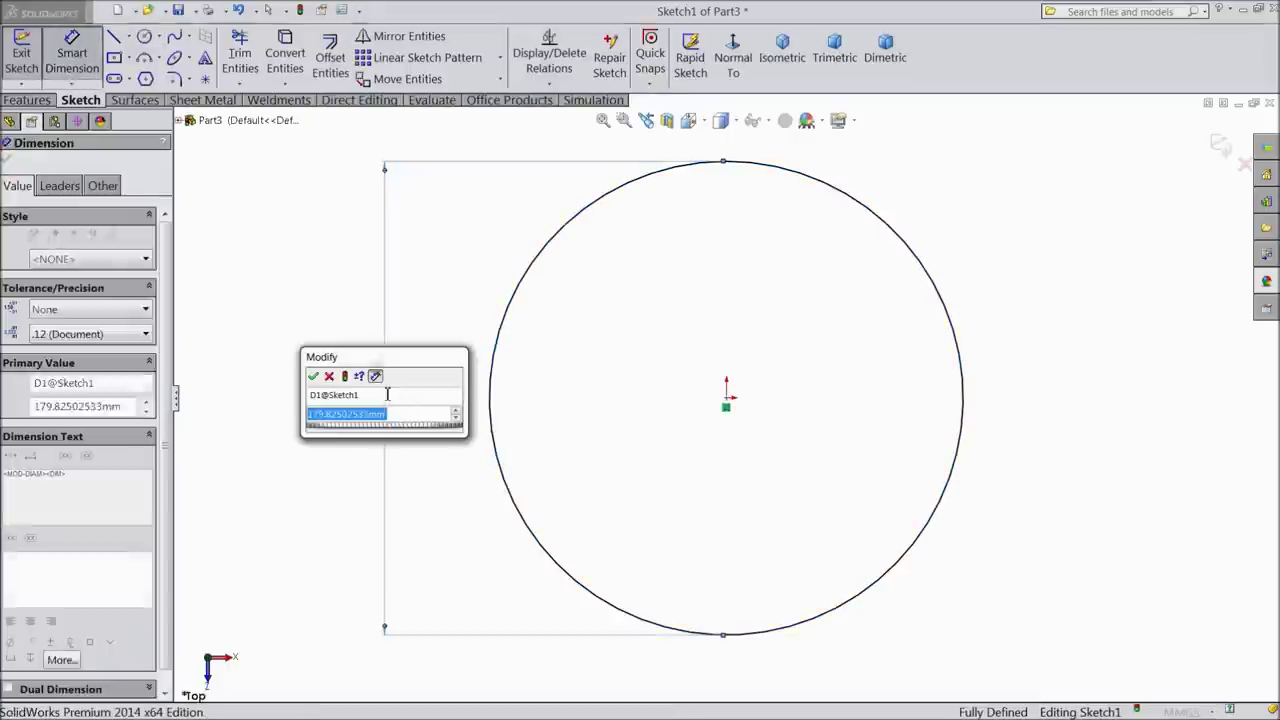
type("150")
key("Return")
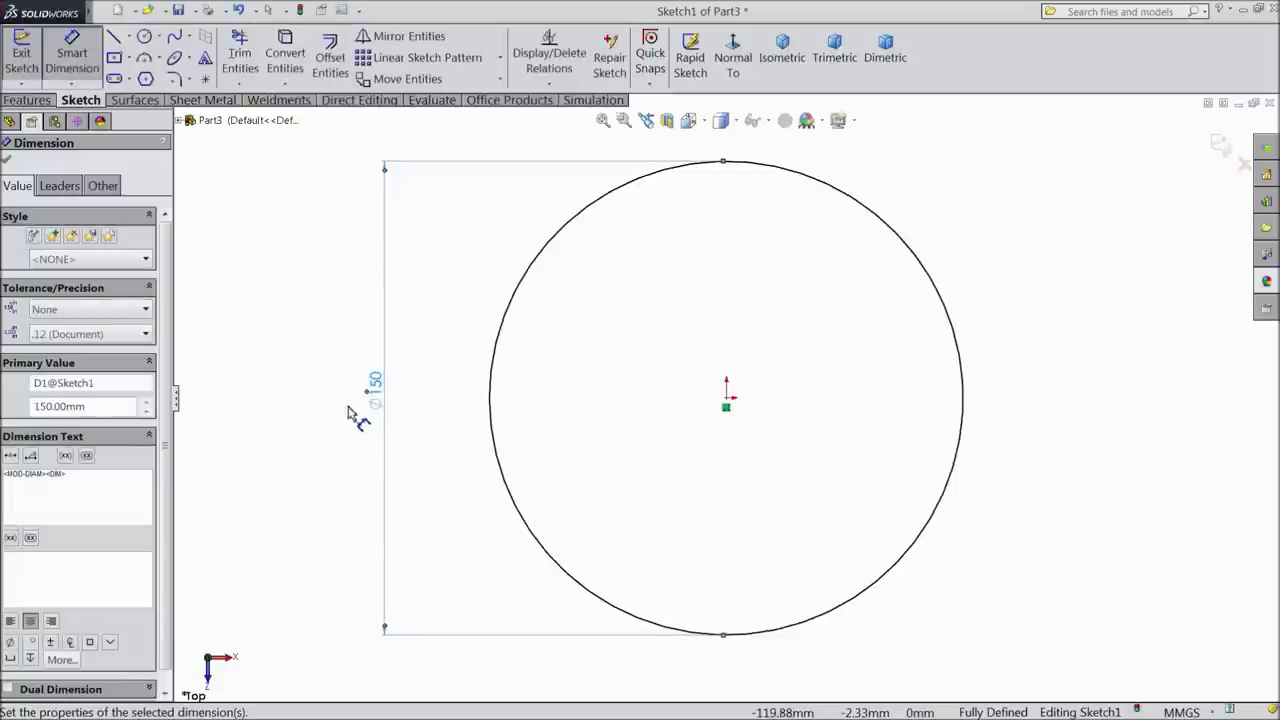
Step: Extrude the 150 mm circle 10 mm as a blind boss to form a disc
left_click(6, 161)
left_click(27, 100)
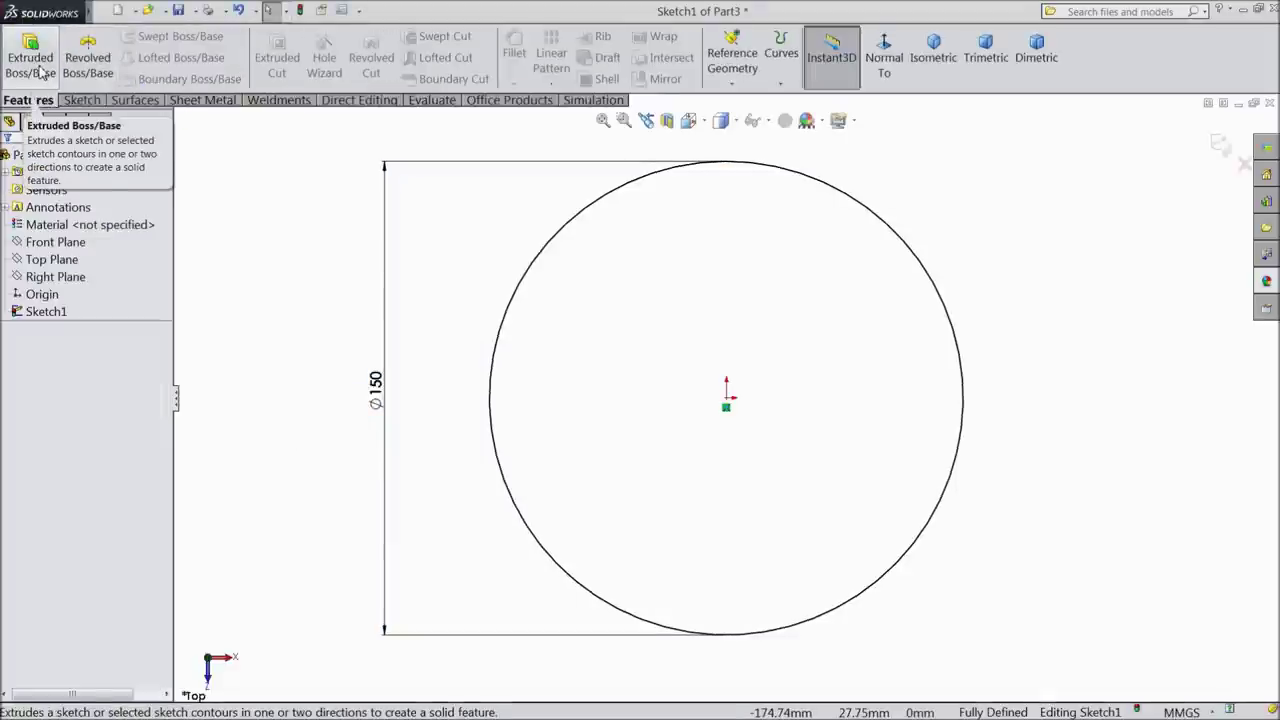
left_click(40, 72)
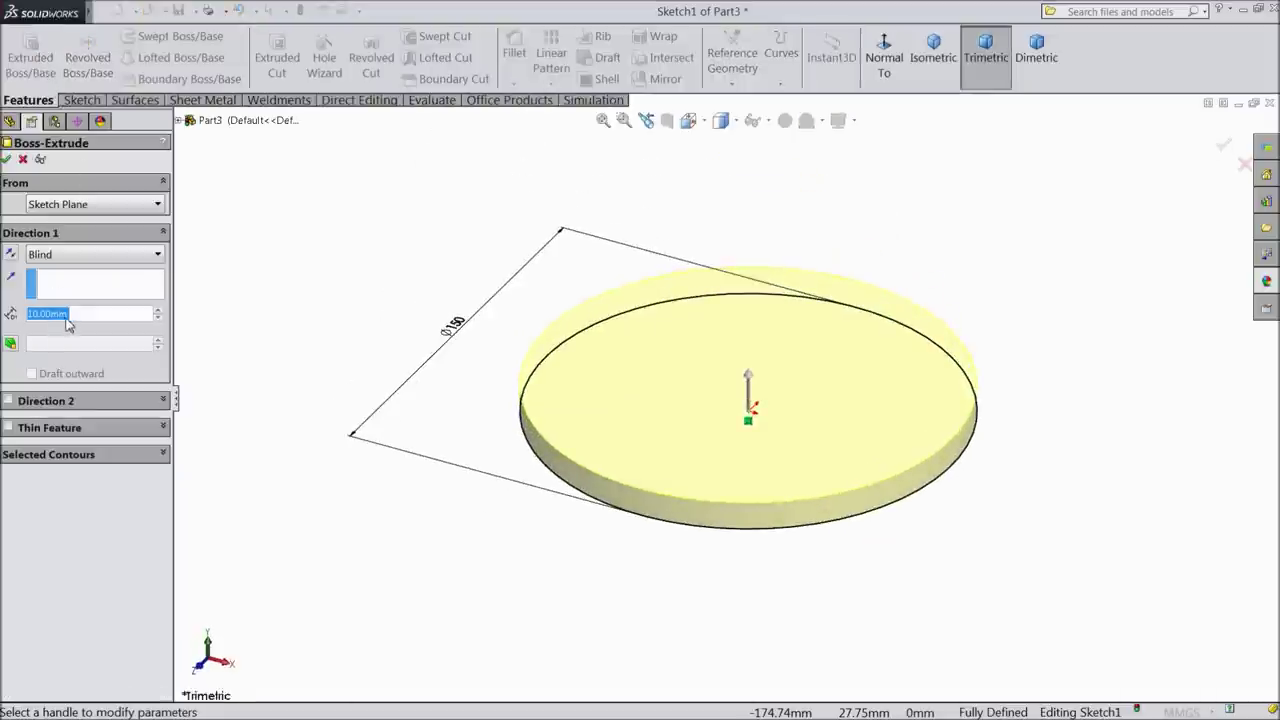
left_click(6, 160)
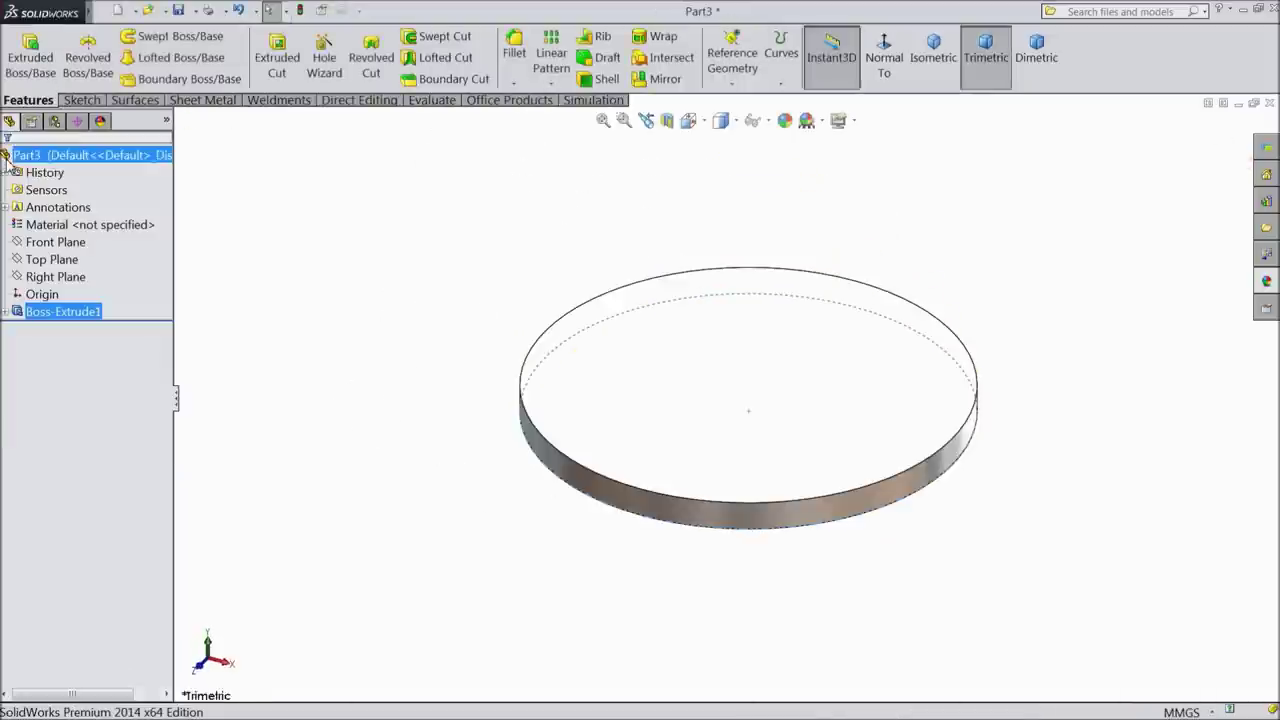
Step: Fillet both rim edges of the disc by selecting its outer cylindrical face with a 1 mm radius
left_click(514, 84)
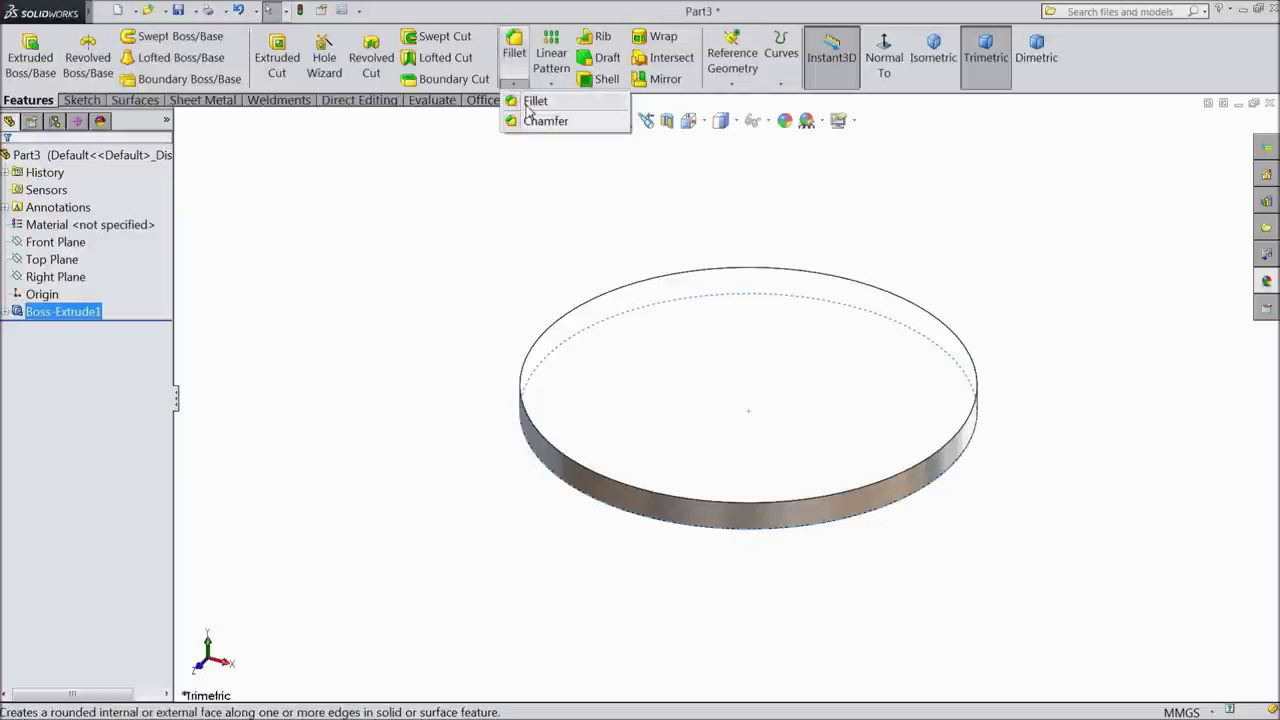
left_click(530, 102)
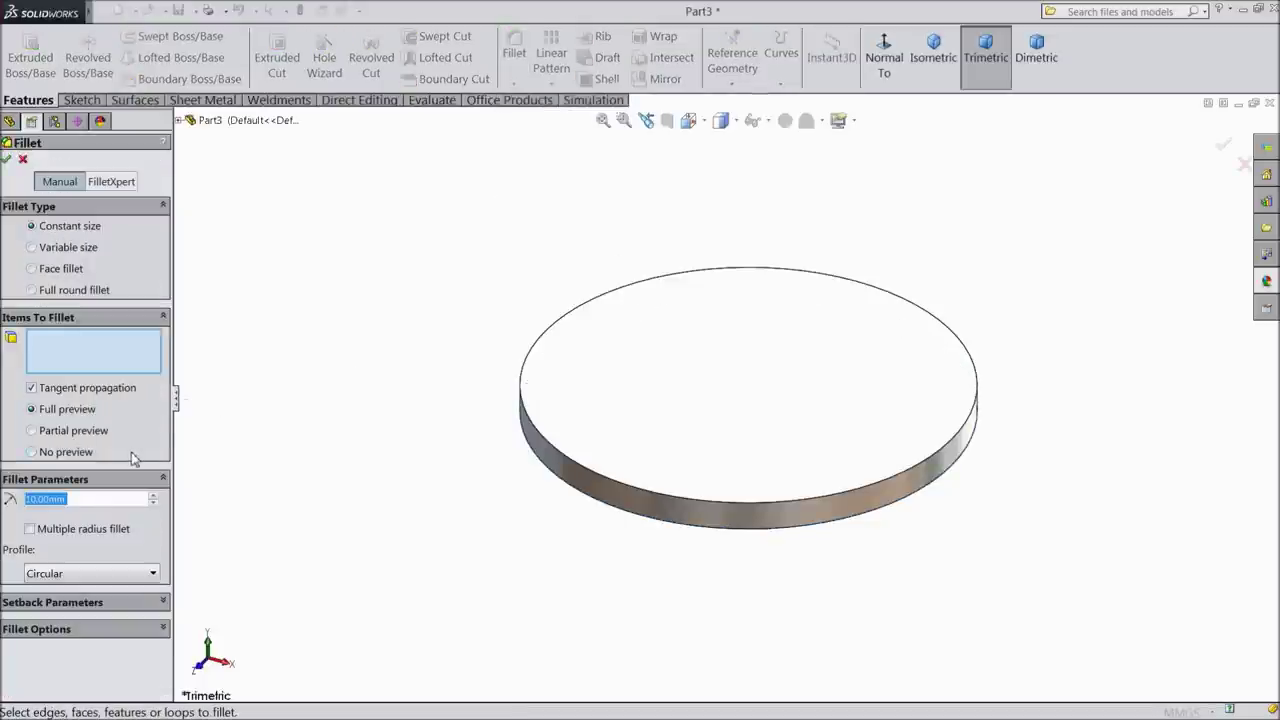
type("2")
left_click(592, 486)
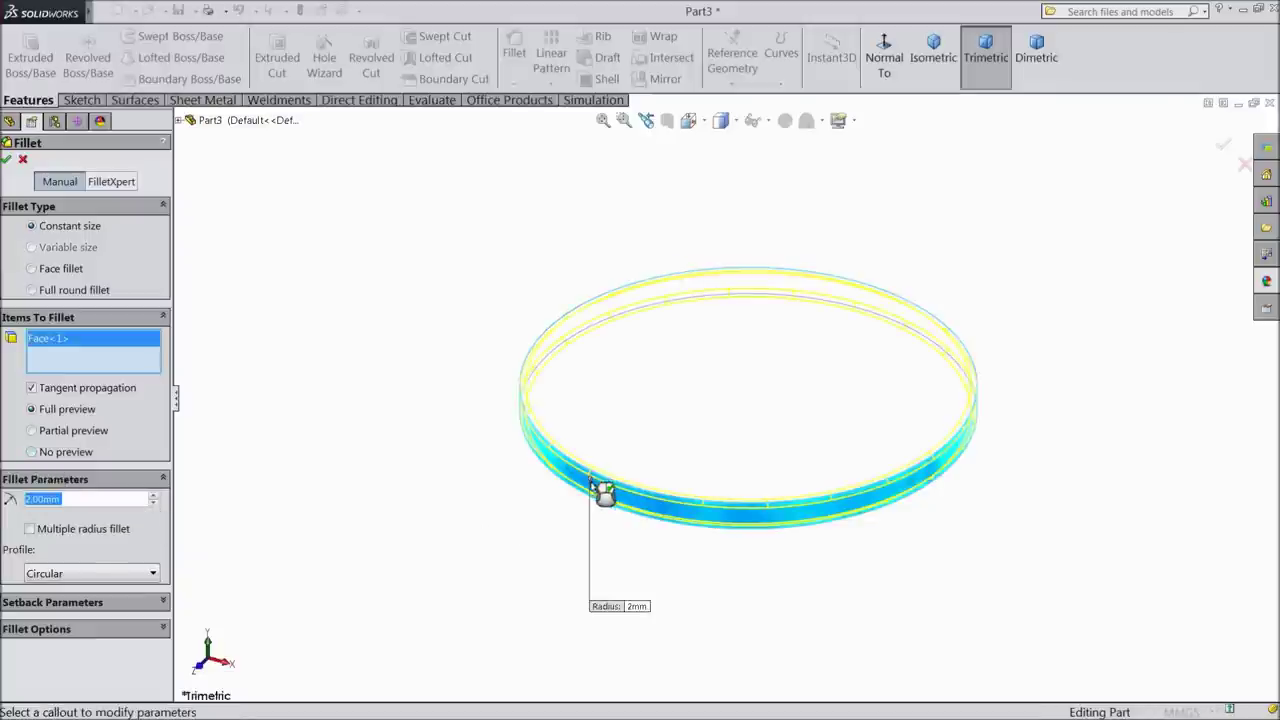
type("1")
key("Return")
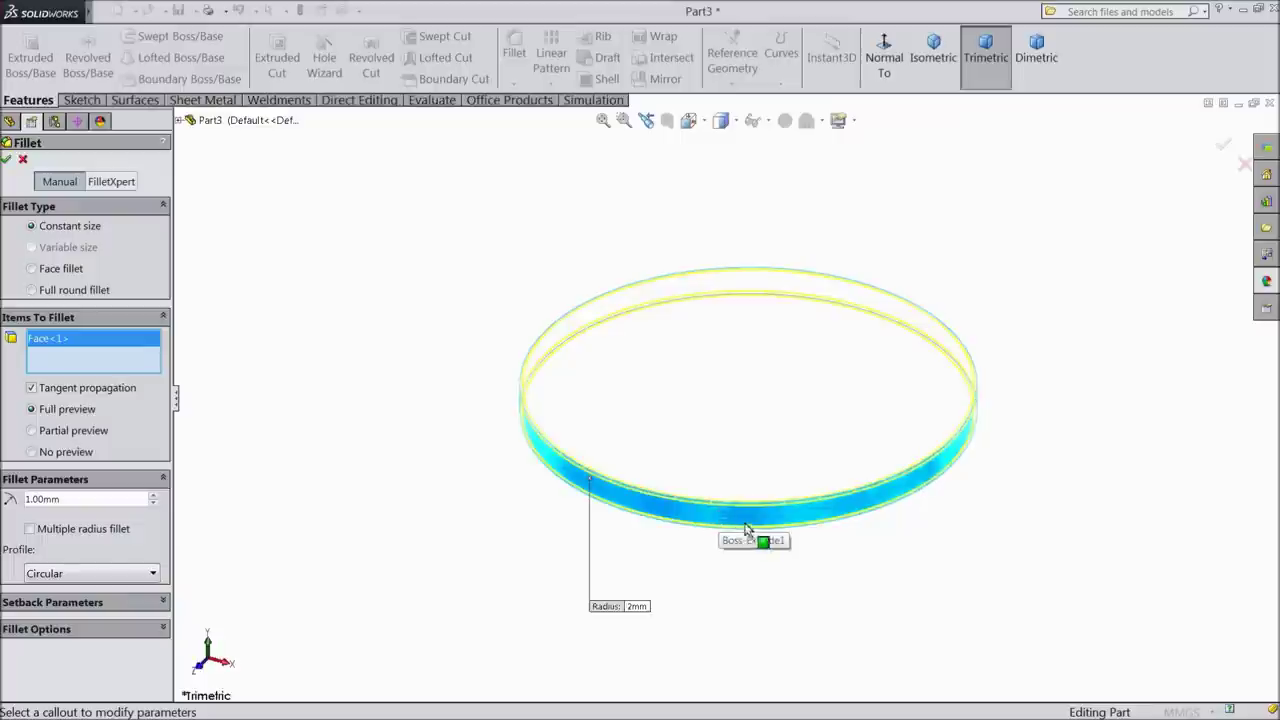
left_click(7, 160)
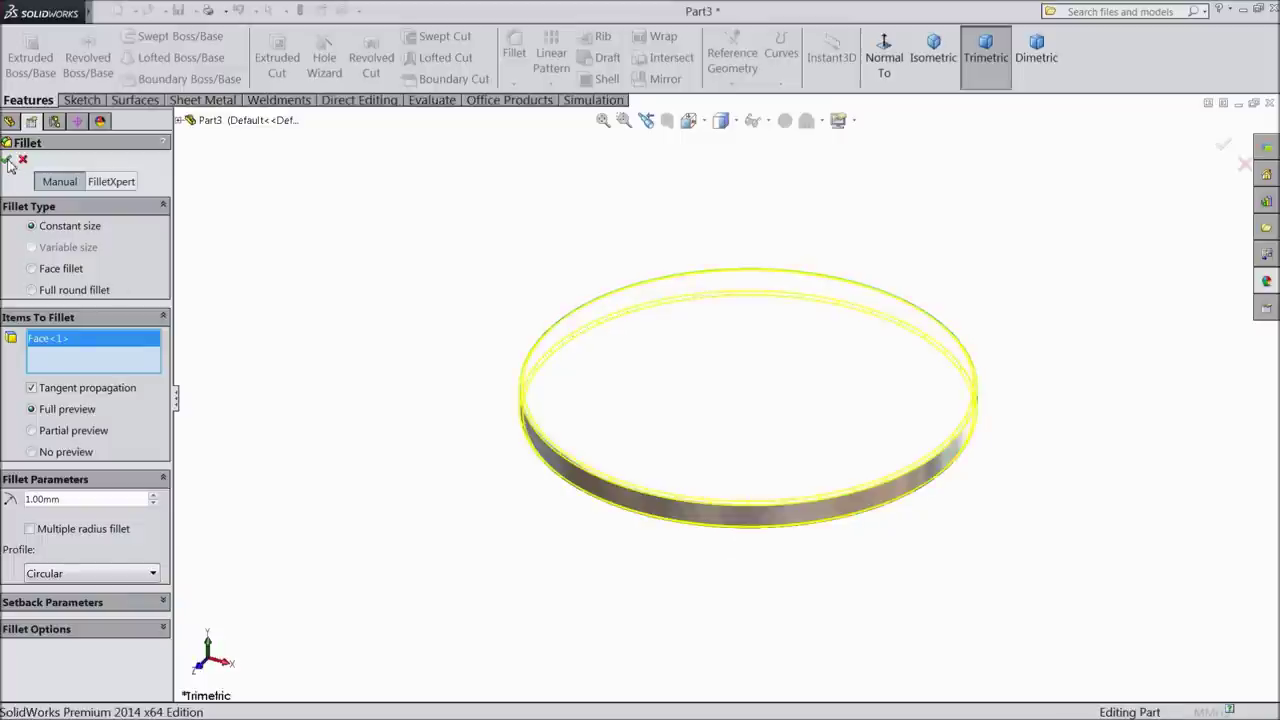
Step: Create a reference plane offset 47 mm from the Front Plane
middle_click_drag(472, 501, 371, 449)
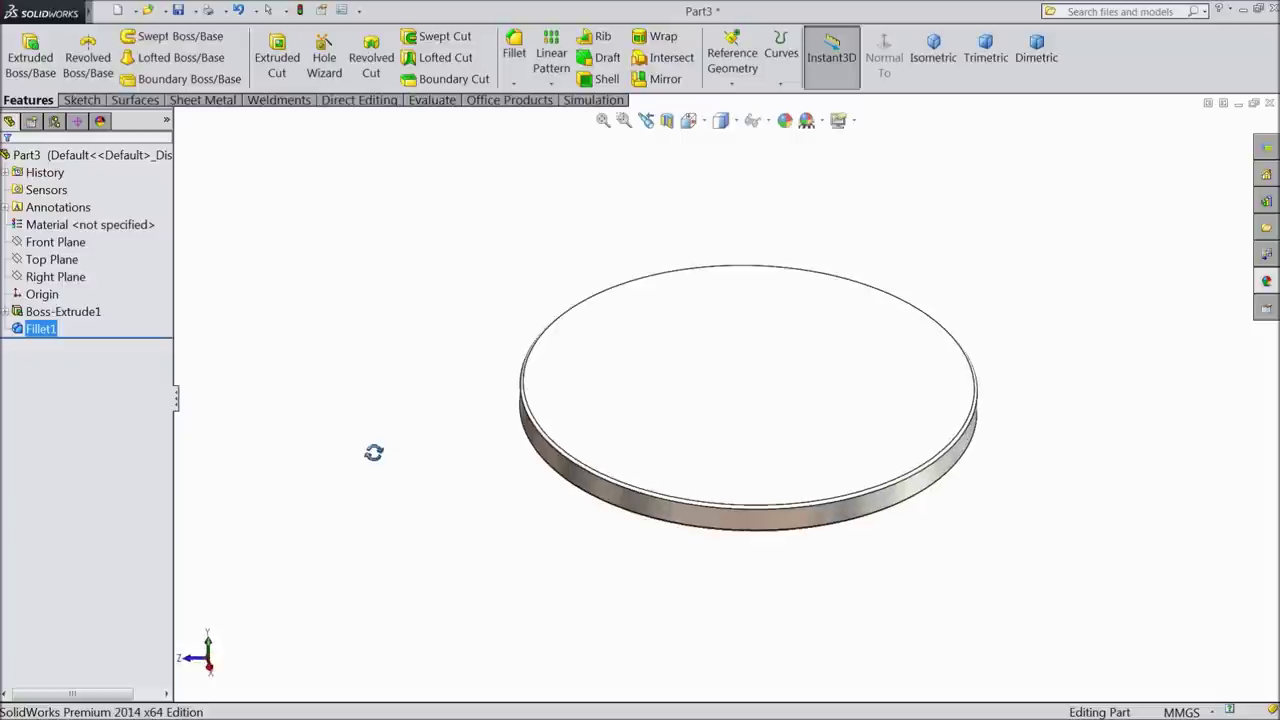
left_click(52, 243)
middle_click_drag(371, 403, 330, 358)
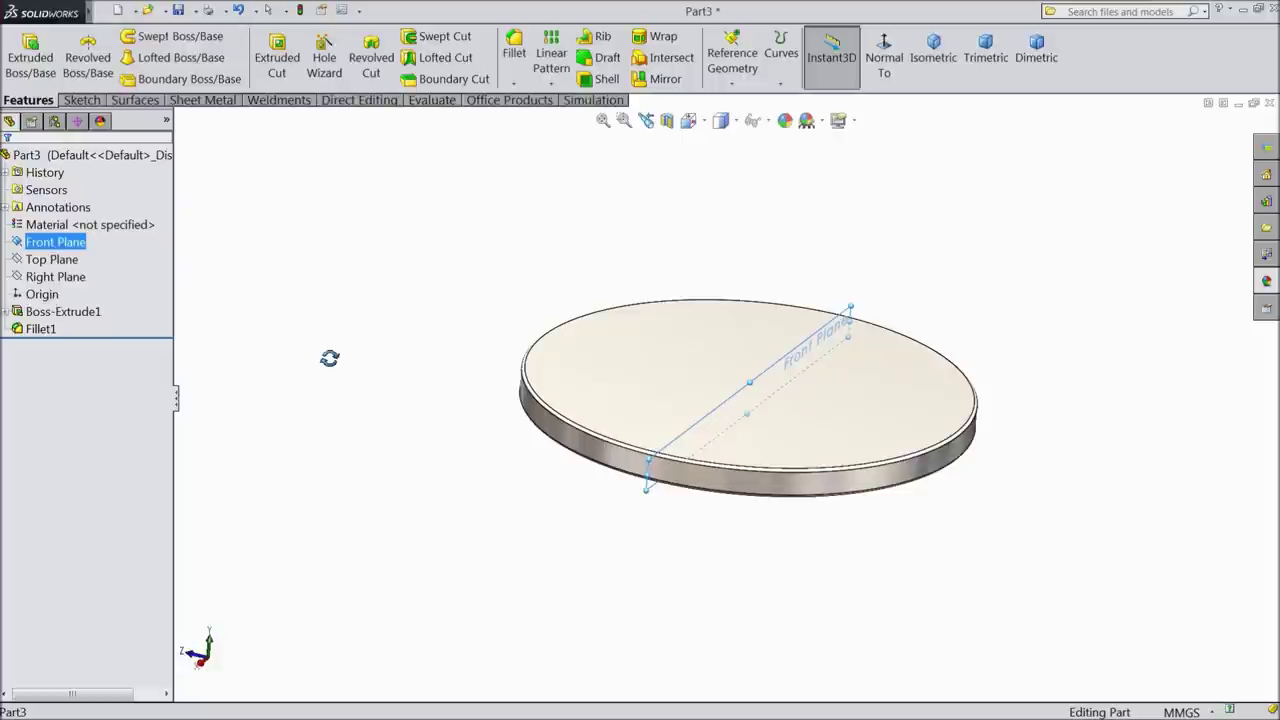
left_click(933, 62)
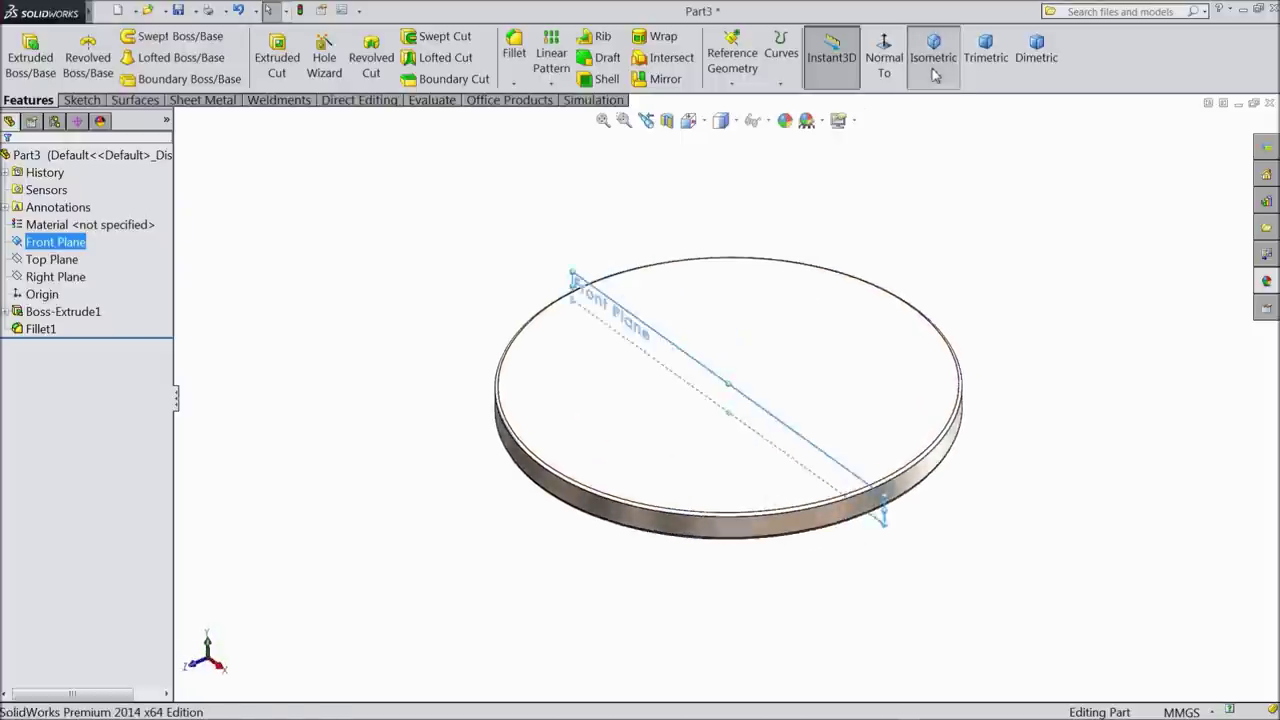
left_click(732, 84)
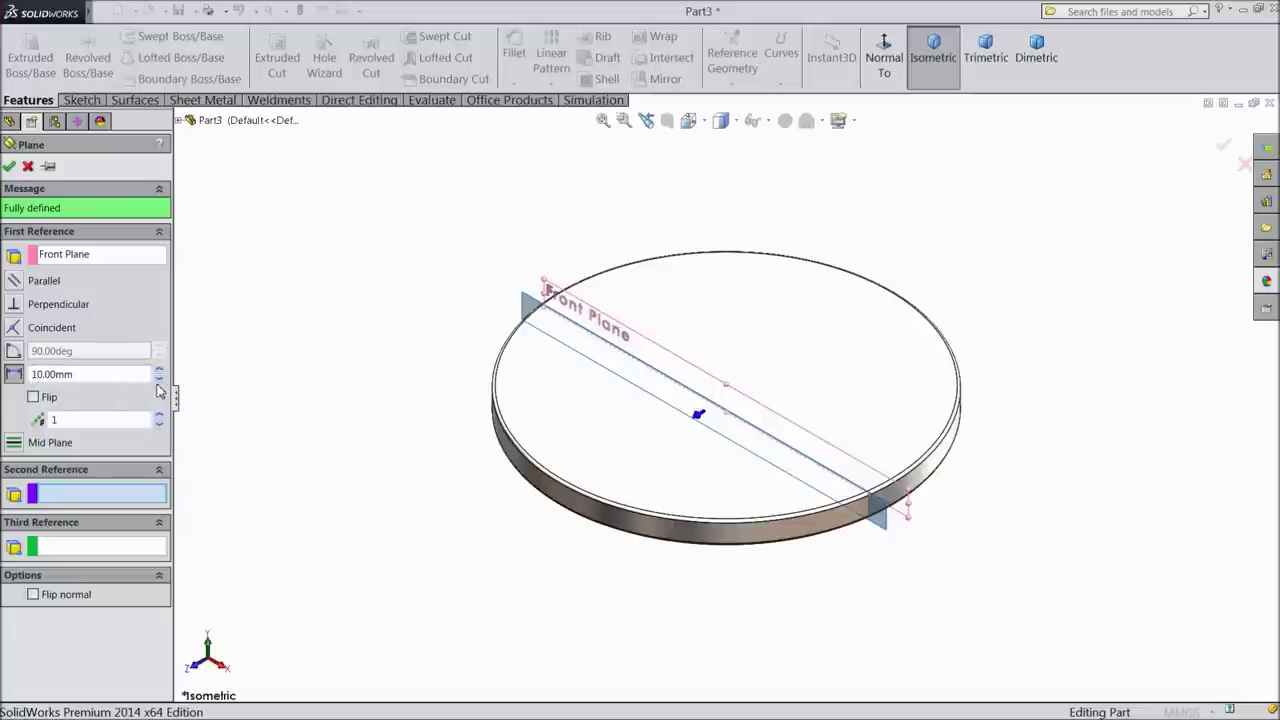
left_click(16, 372)
type("47")
key("Return")
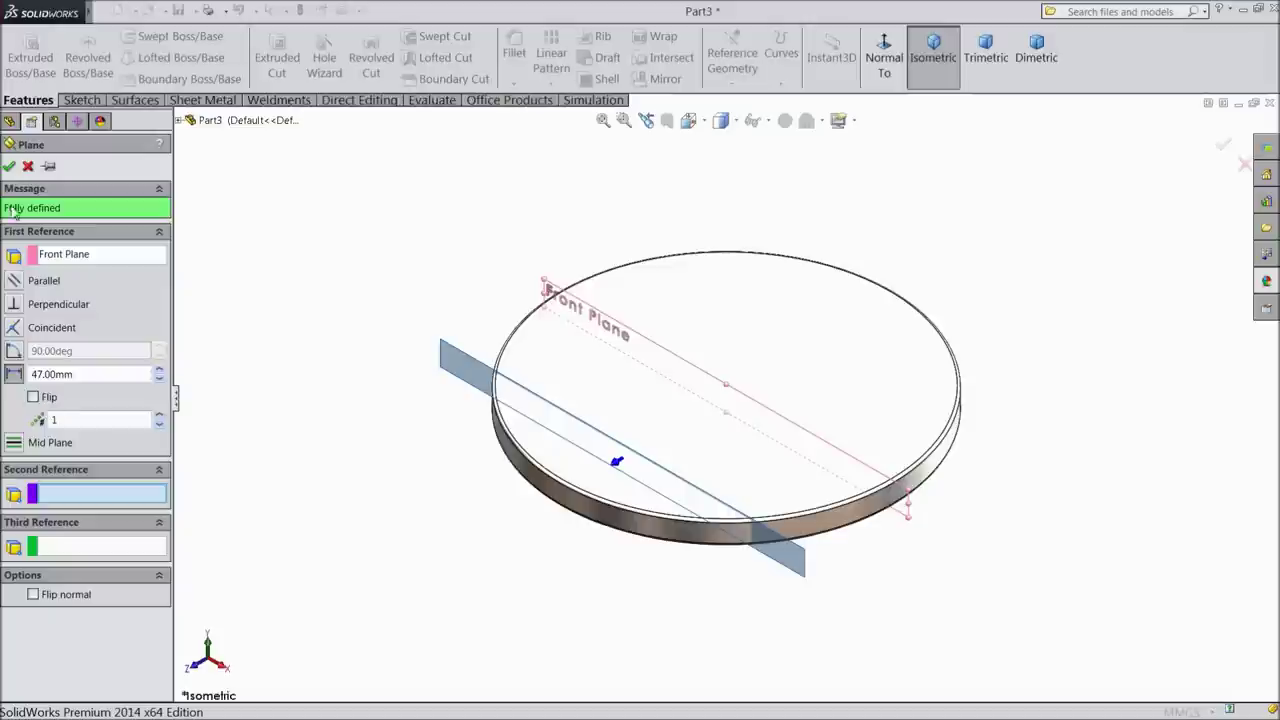
left_click(9, 167)
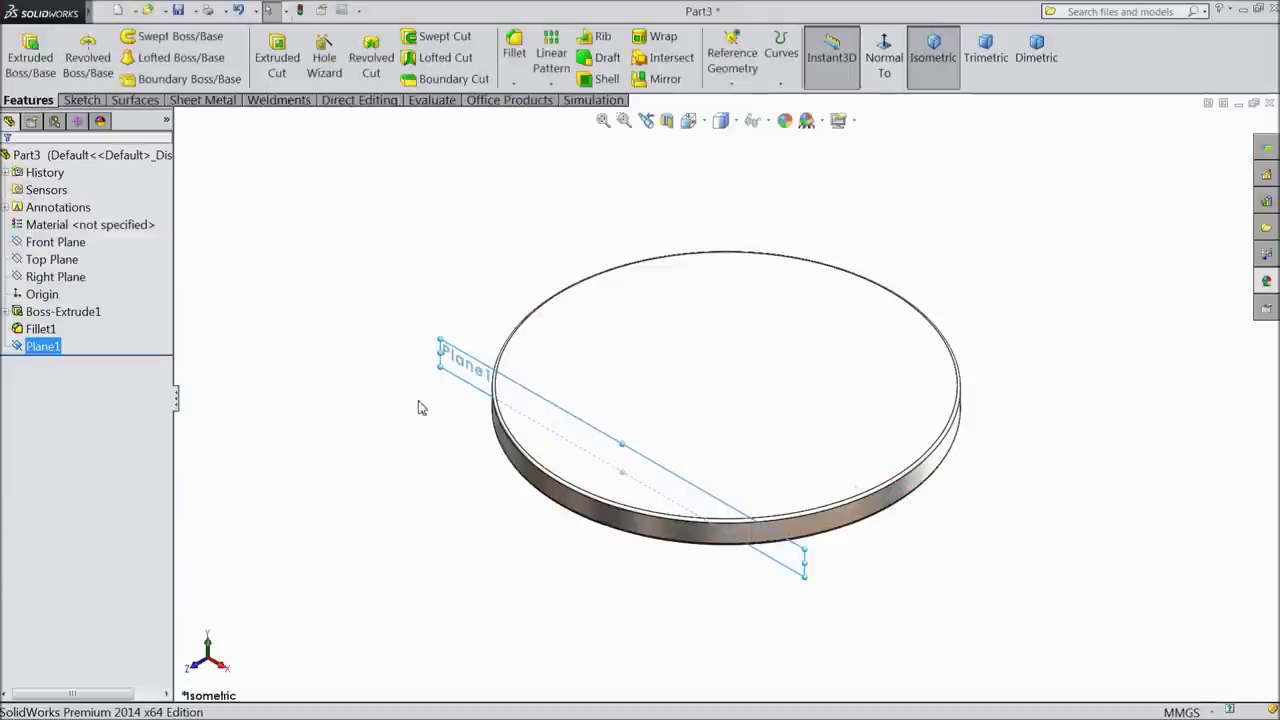
Step: On the new offset plane, sketch a horizontal line about 21 mm long from the origin in the positive X direction
left_click(465, 380)
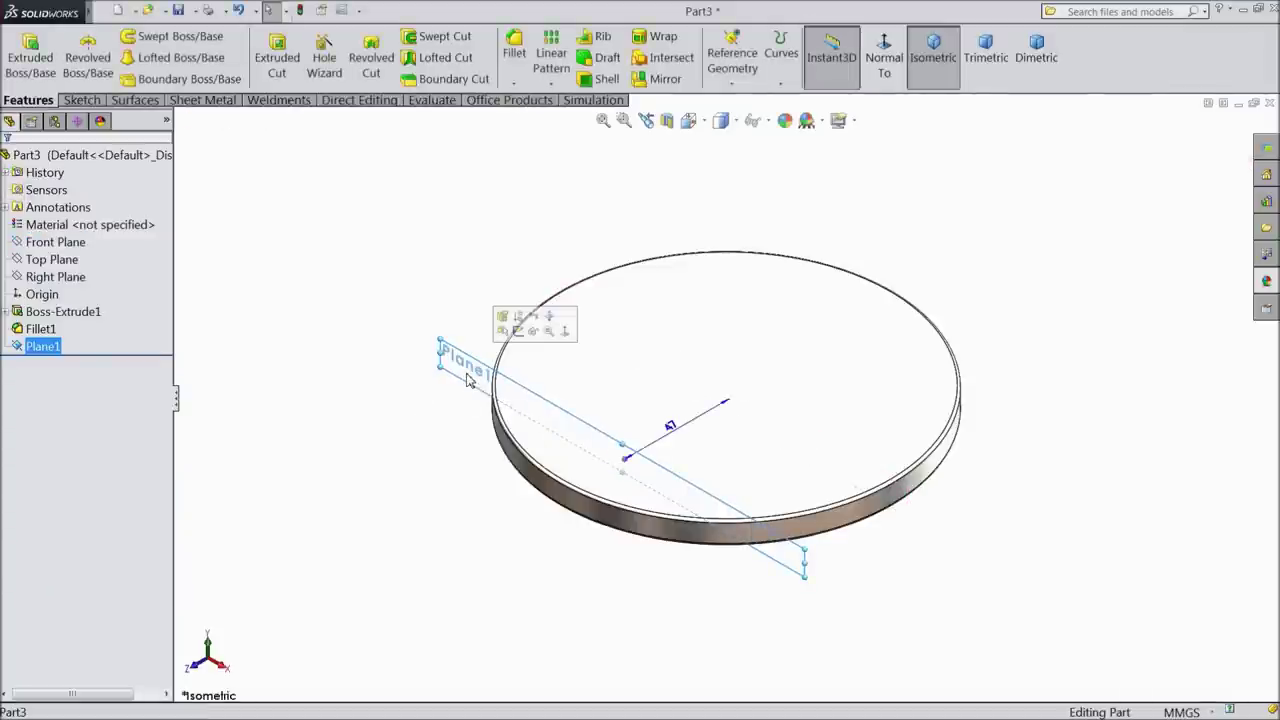
left_click(518, 331)
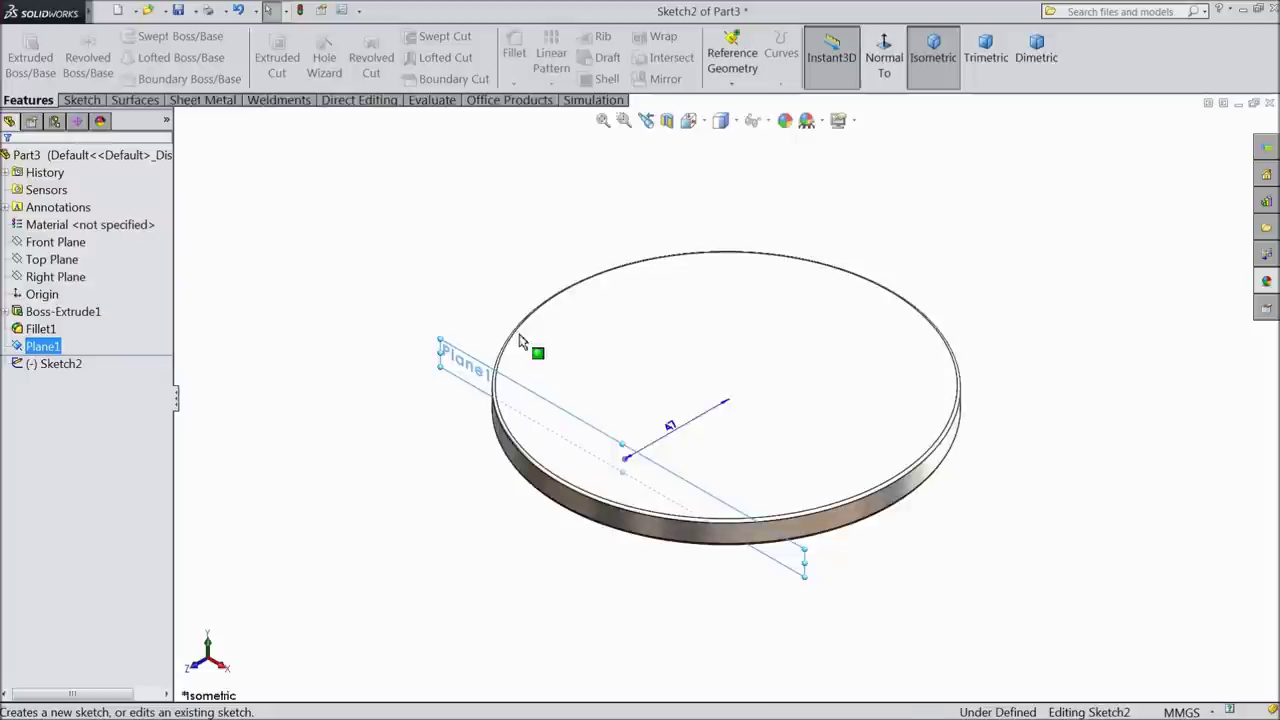
left_click(887, 76)
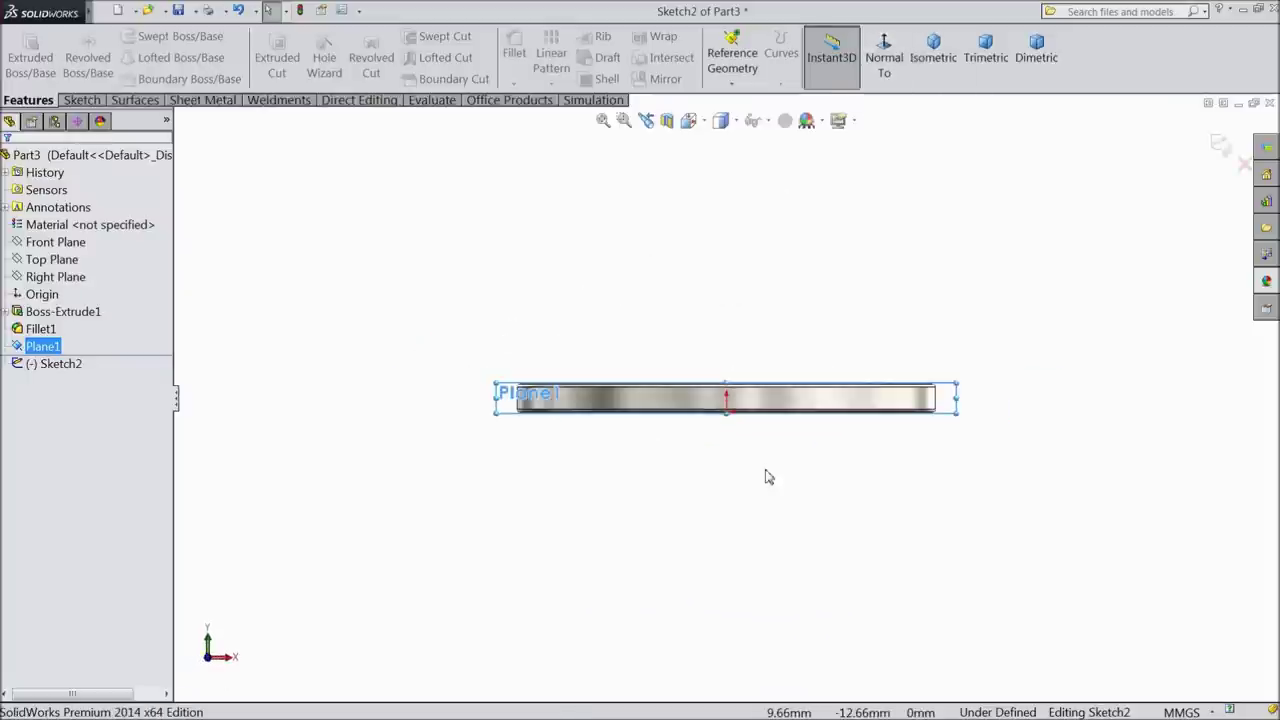
scroll(765, 470, "down", 4)
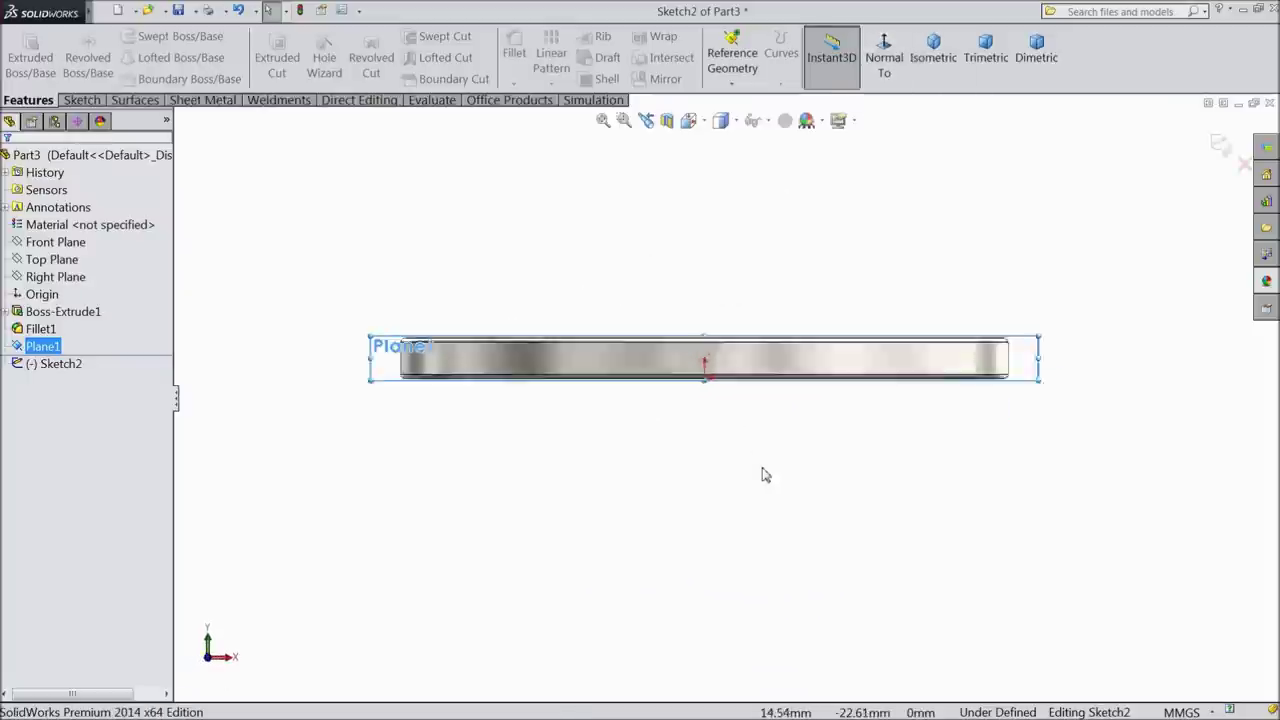
left_click(85, 101)
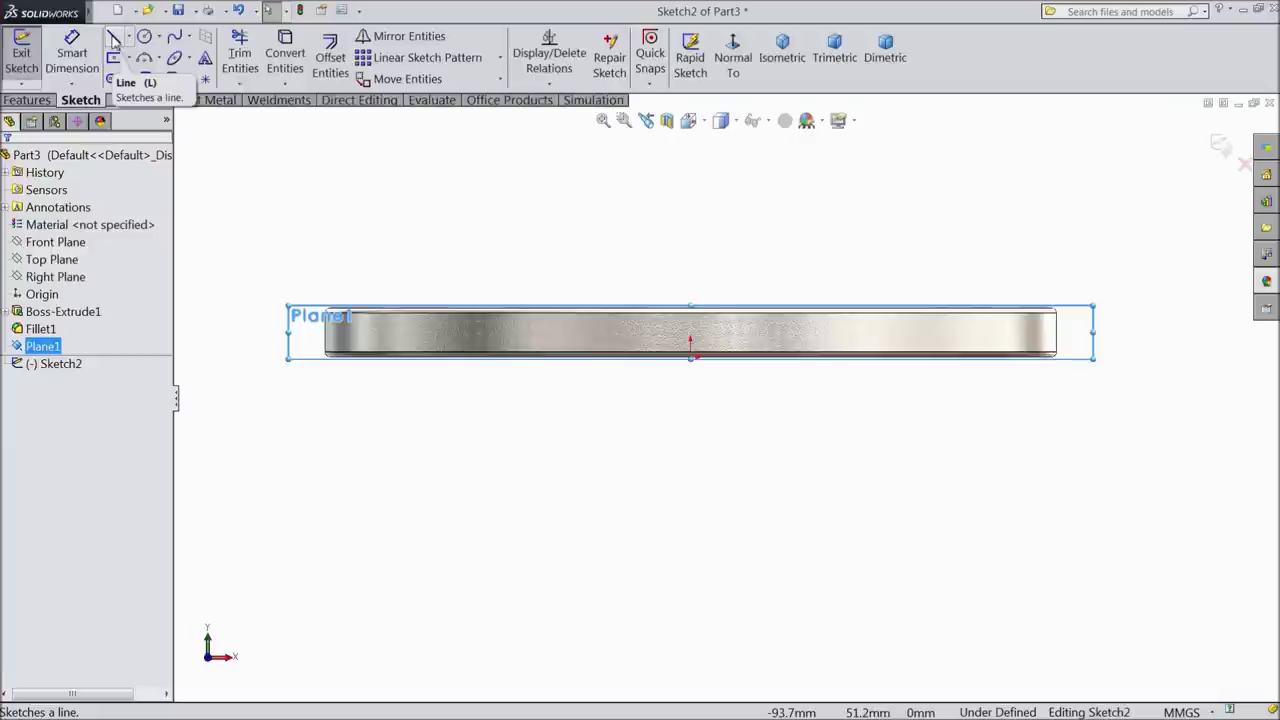
left_click(114, 38)
scroll(735, 415, "up", 2)
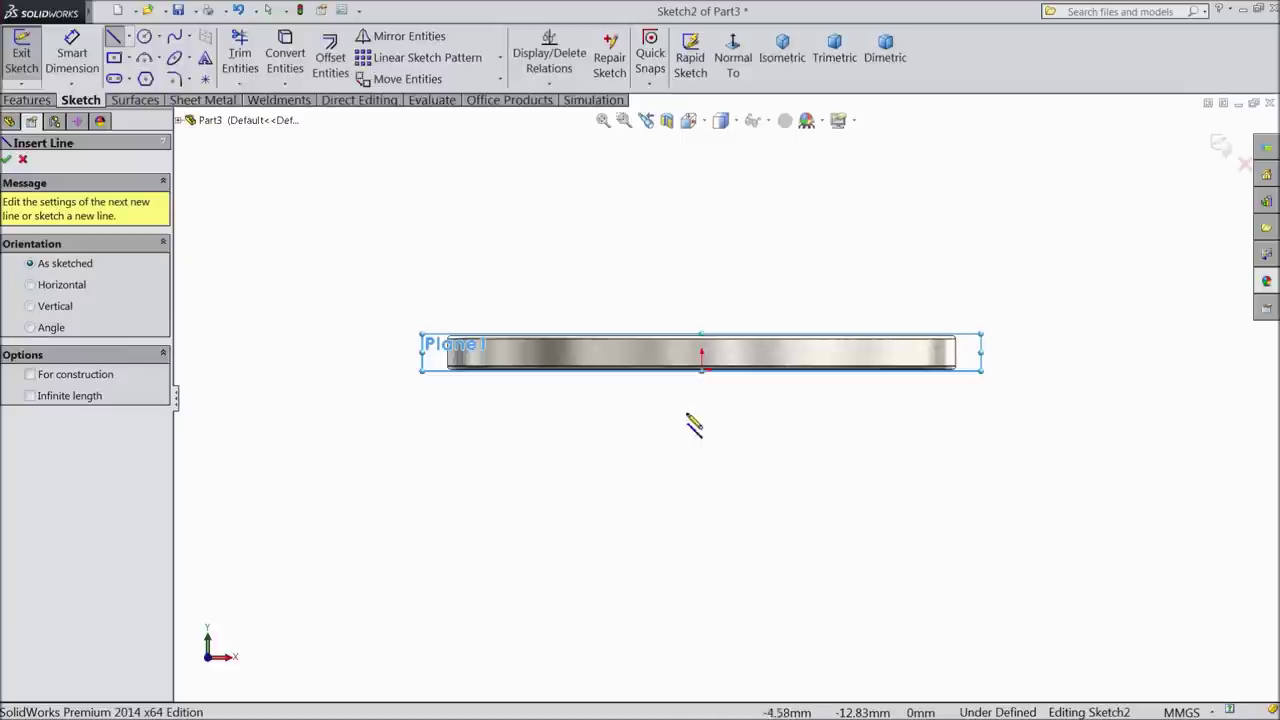
scroll(693, 392, "down", 2)
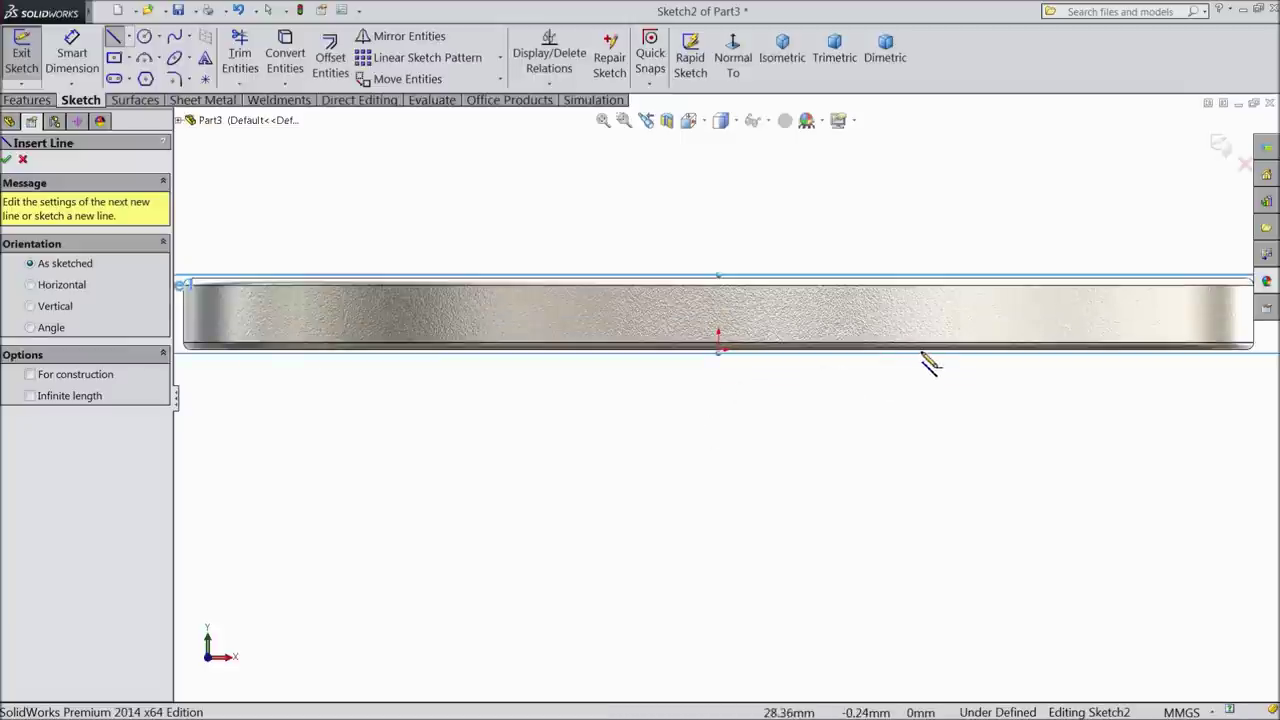
scroll(830, 355, "down", 3)
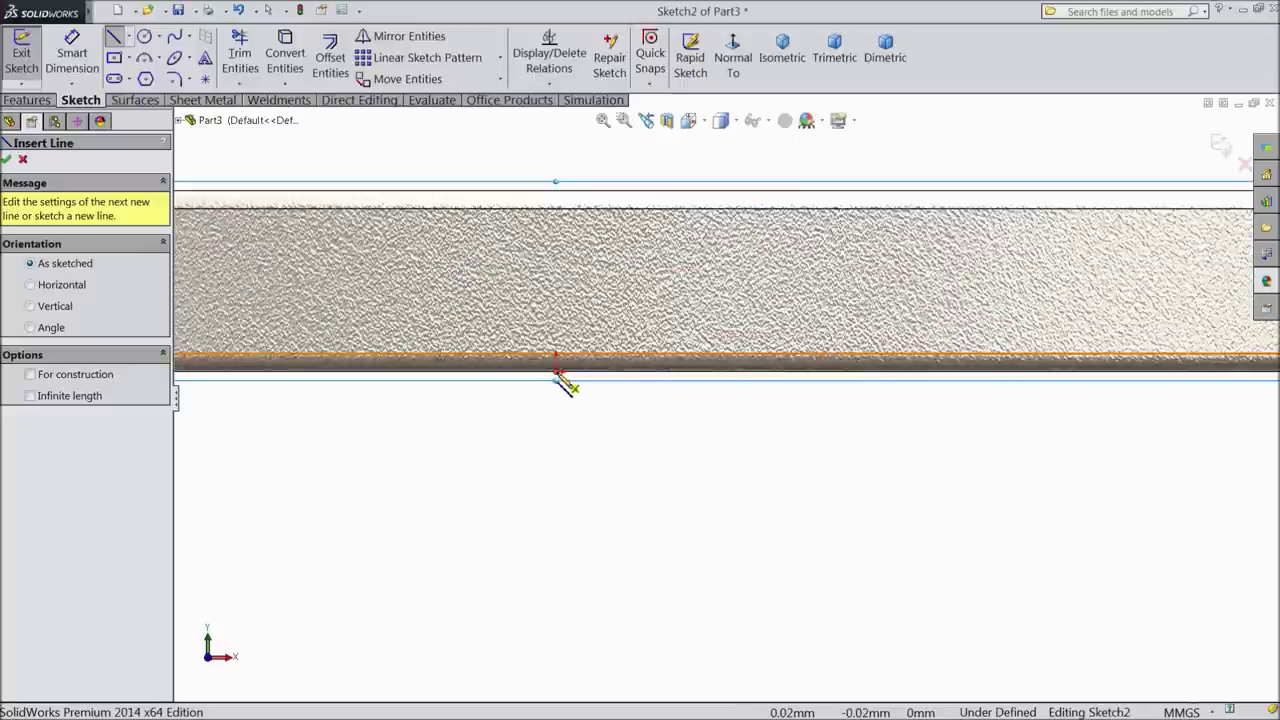
left_click(556, 373)
left_click(940, 374)
right_click(972, 410)
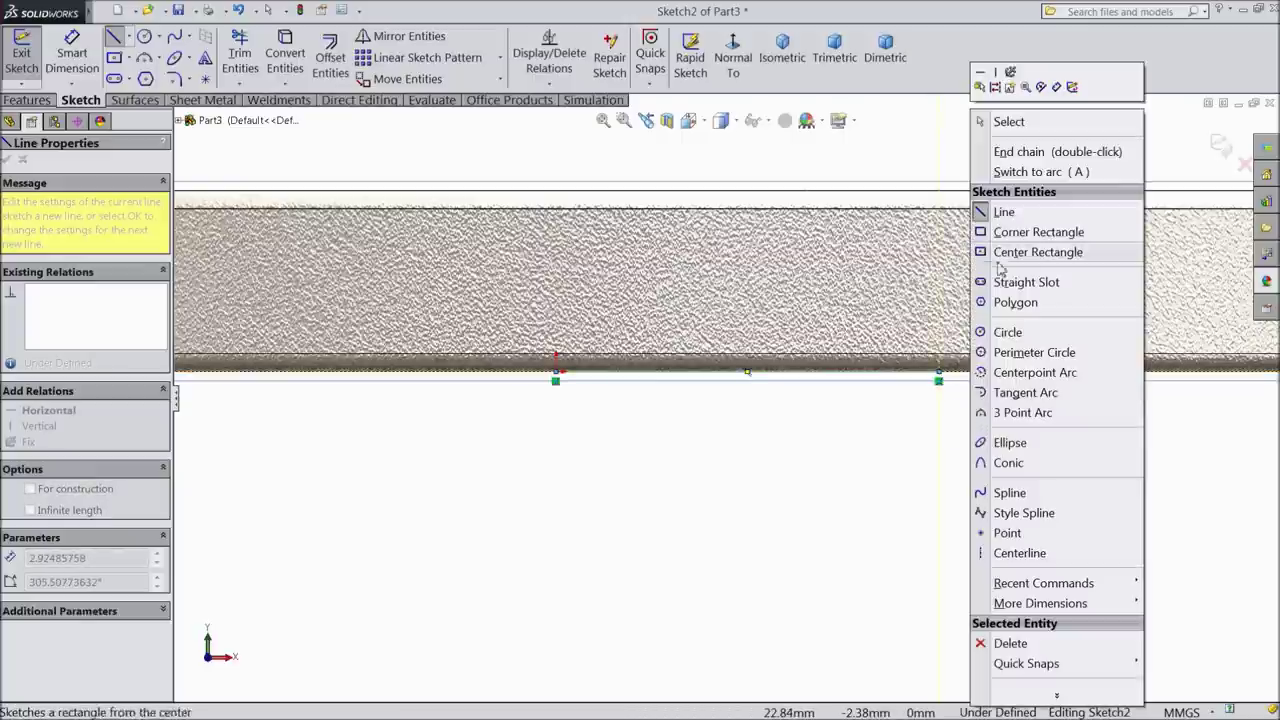
left_click(1007, 121)
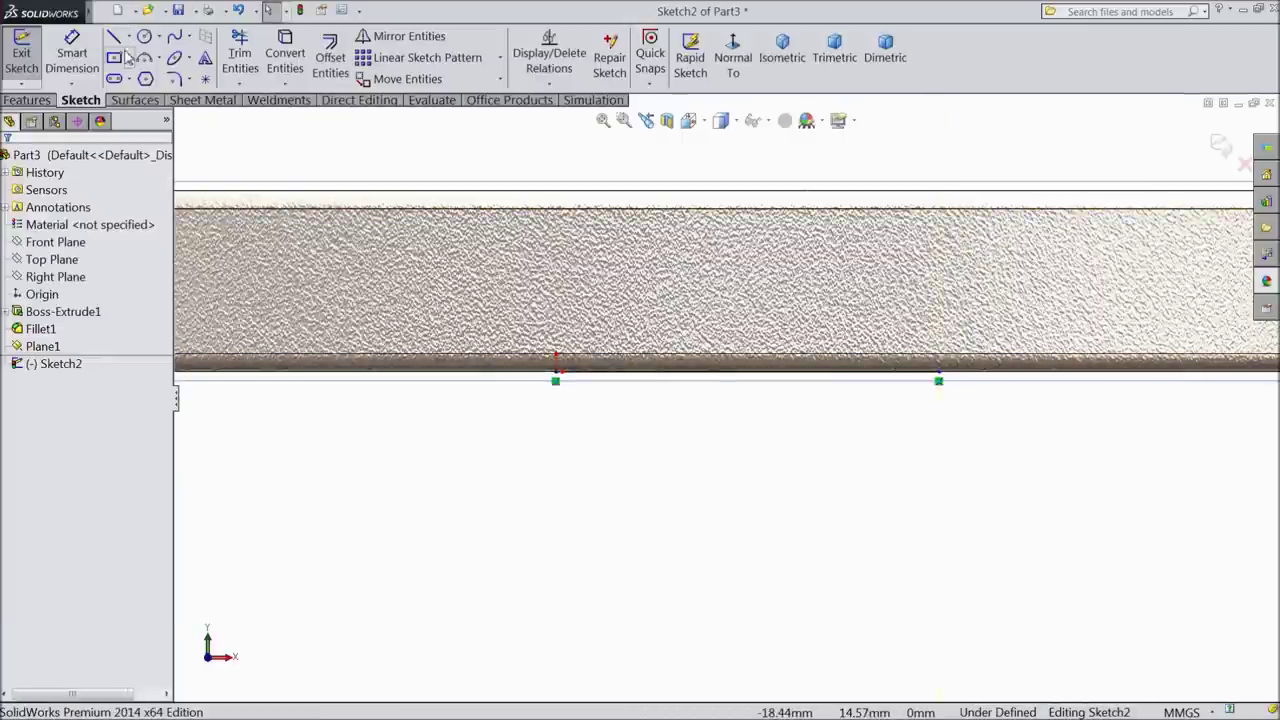
Step: Dimension the horizontal line's length to 50 mm
left_click(72, 55)
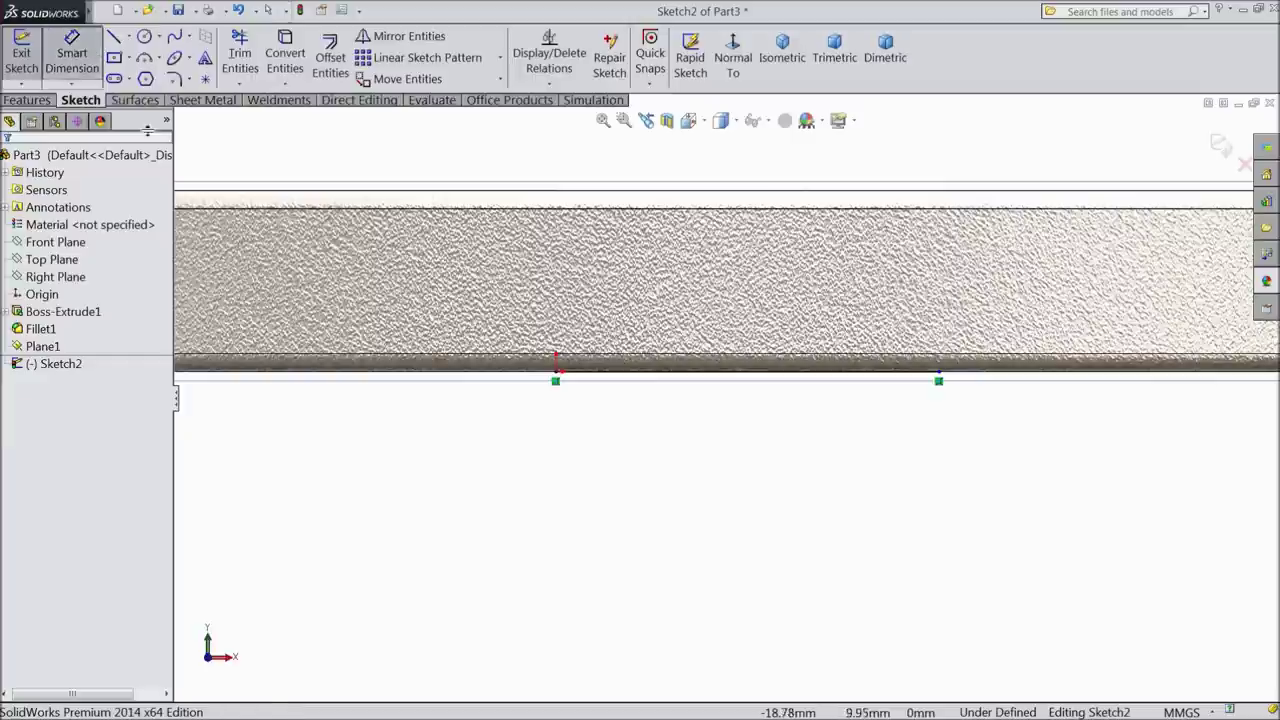
left_click(722, 379)
left_click(733, 468)
type("50")
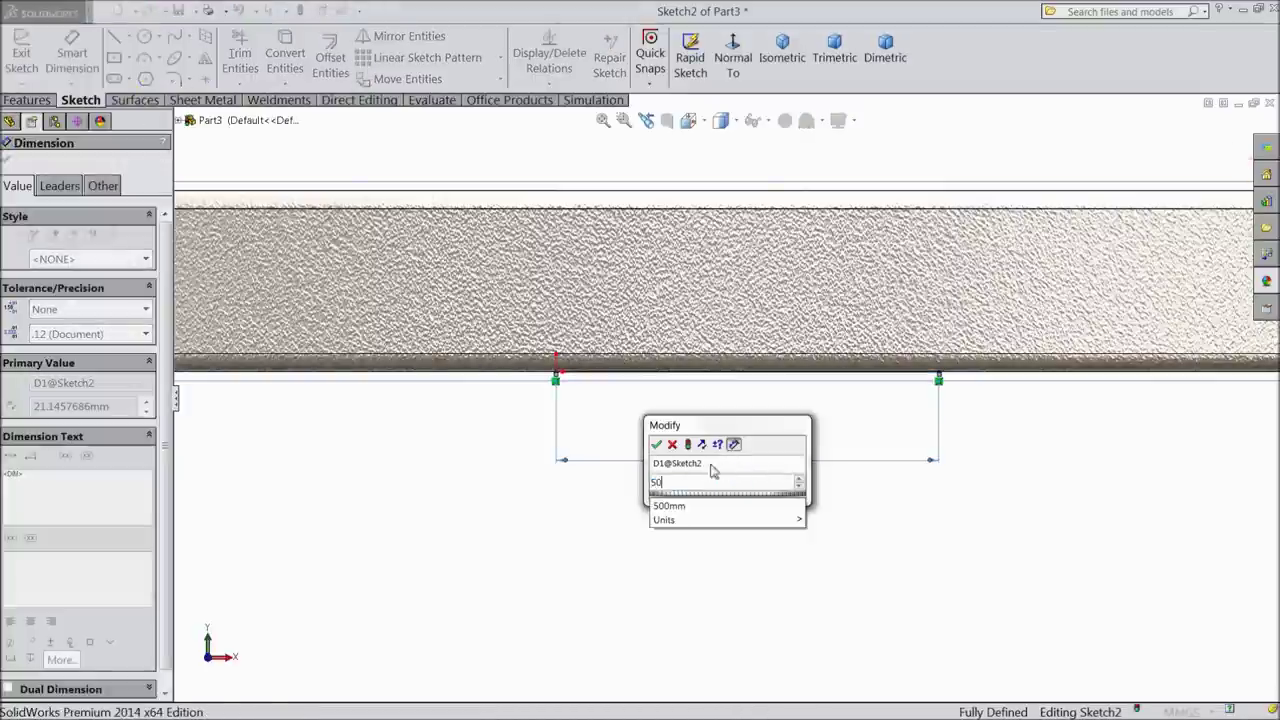
left_click(657, 444)
Step: Sketch a second horizontal line about 34 mm long from the origin in the negative X direction
scroll(690, 460, "up", 5)
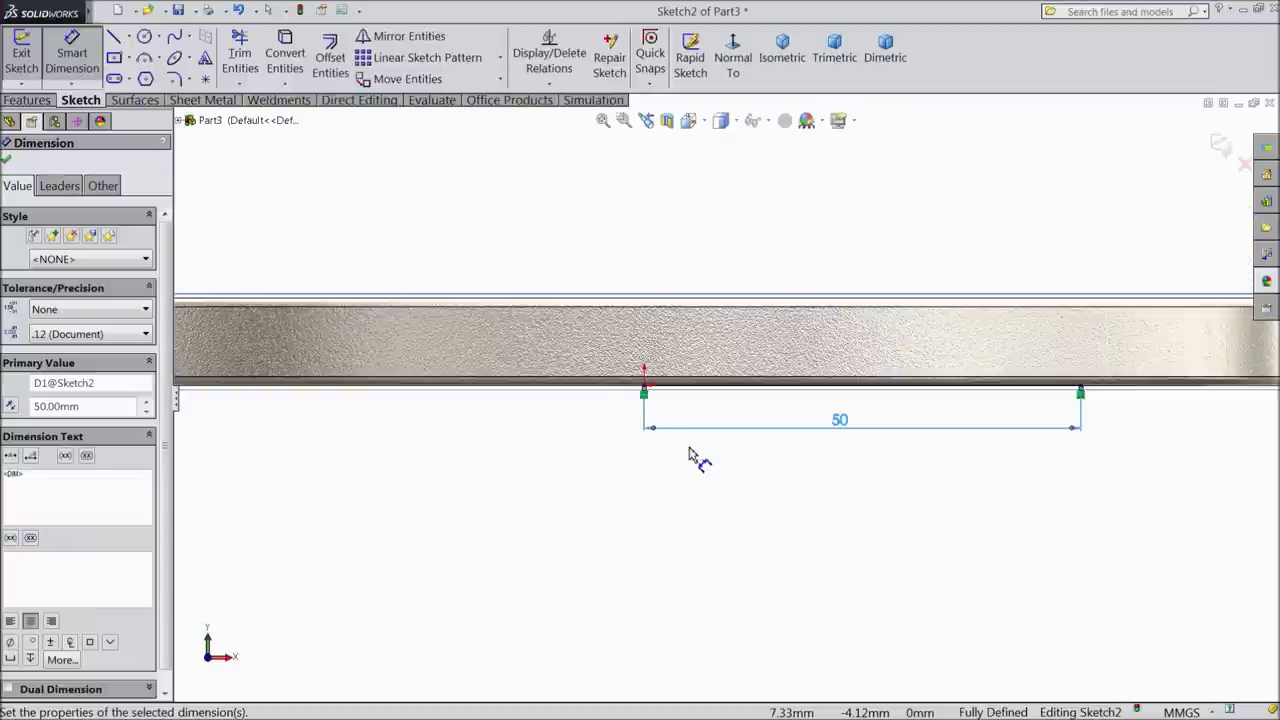
left_click(114, 36)
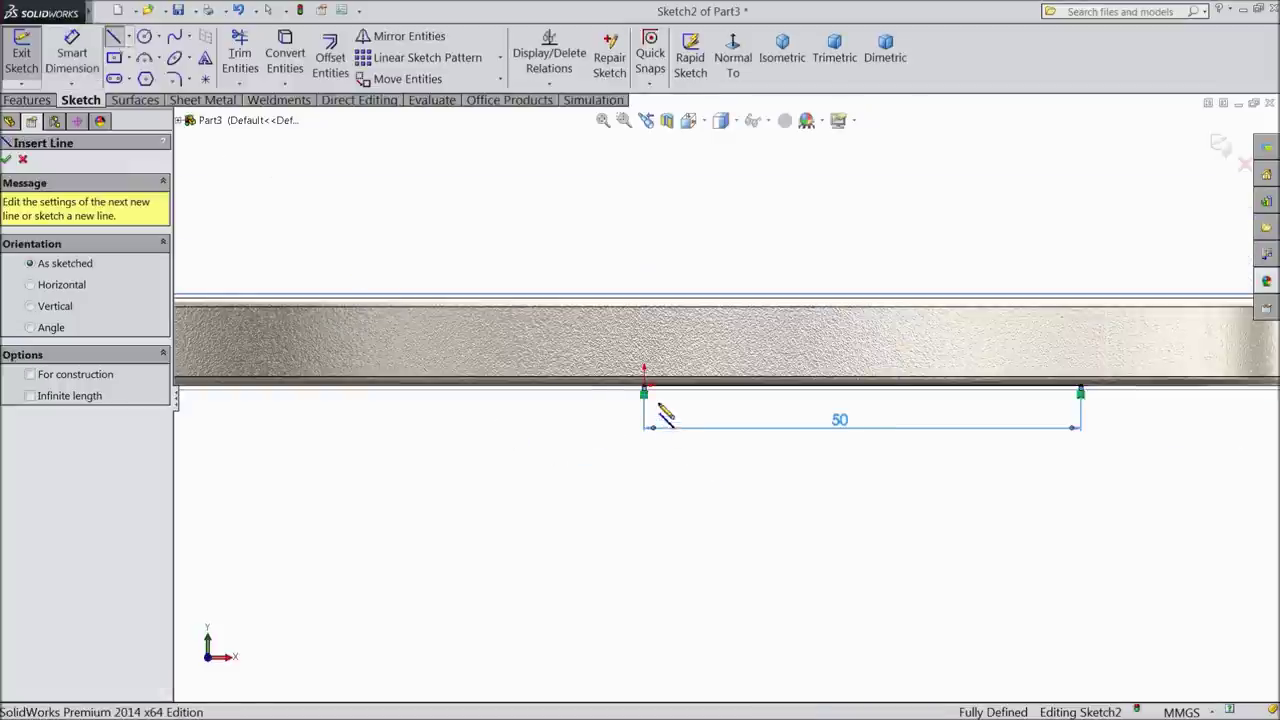
left_click(645, 390)
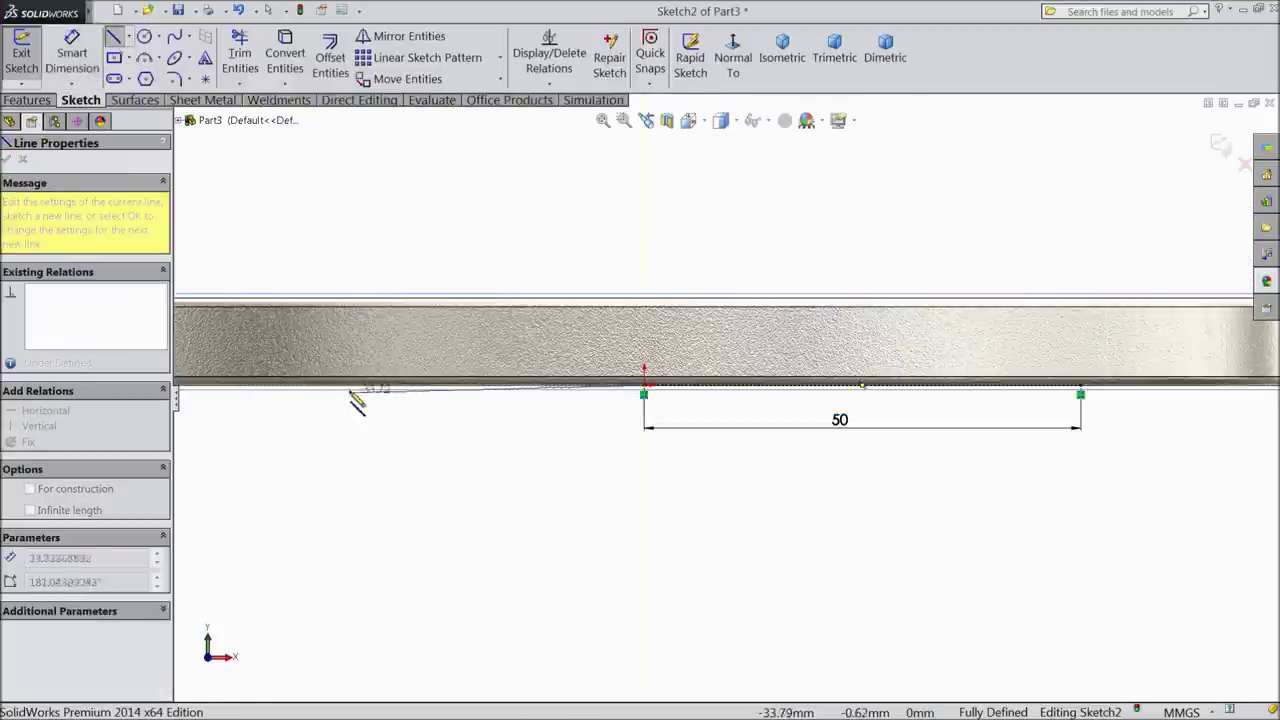
left_click(345, 391)
right_click(432, 245)
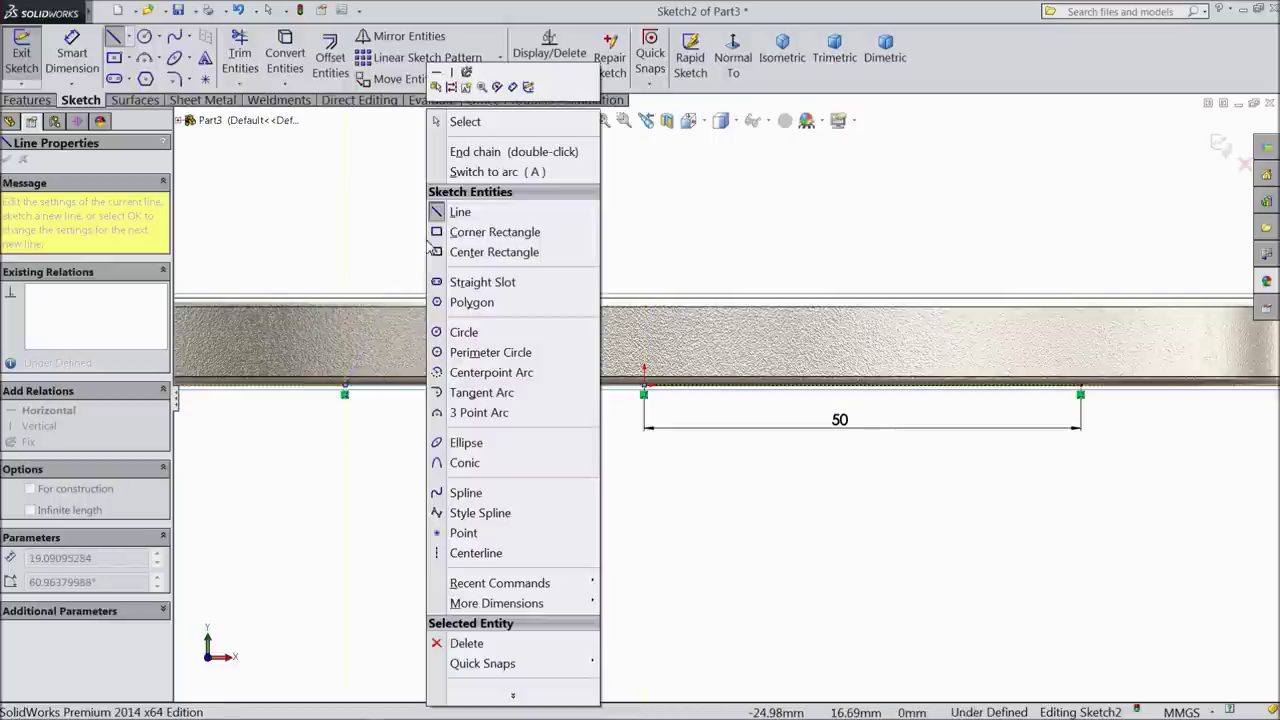
left_click(470, 125)
Step: Dimension the second line, on the negative X side of the origin, to 50 mm
left_click(72, 55)
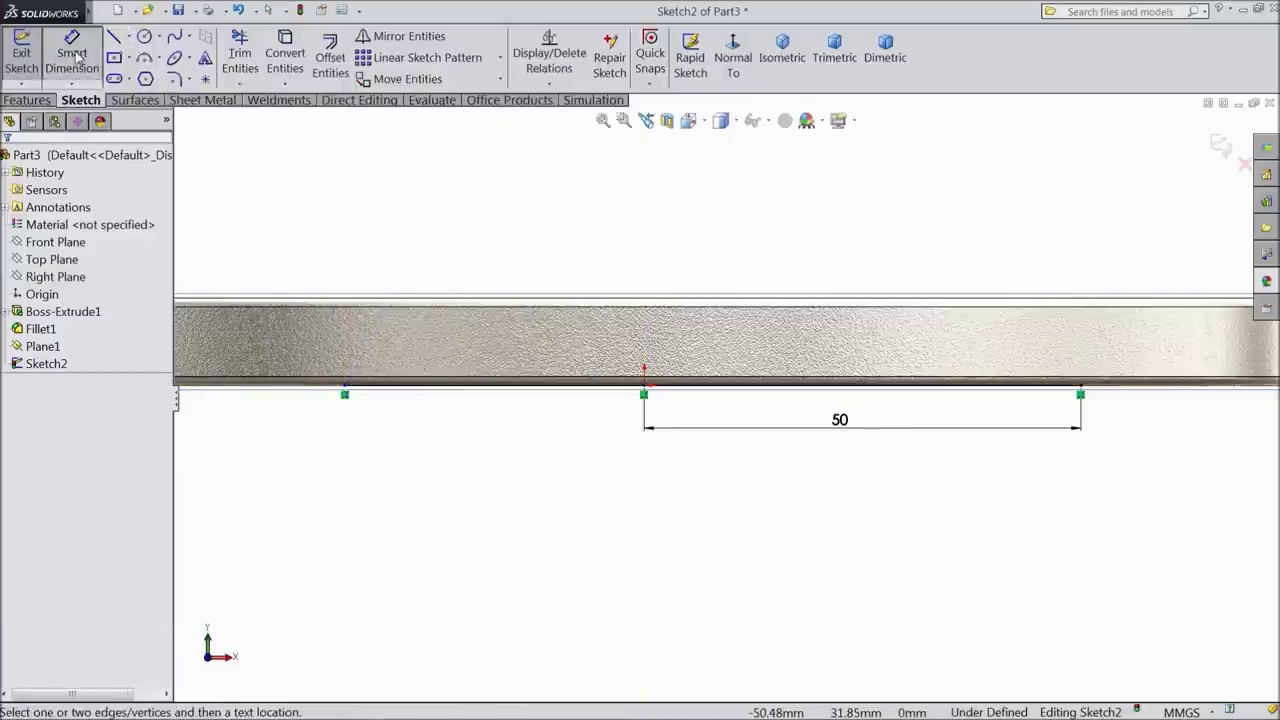
left_click(443, 390)
left_click(462, 437)
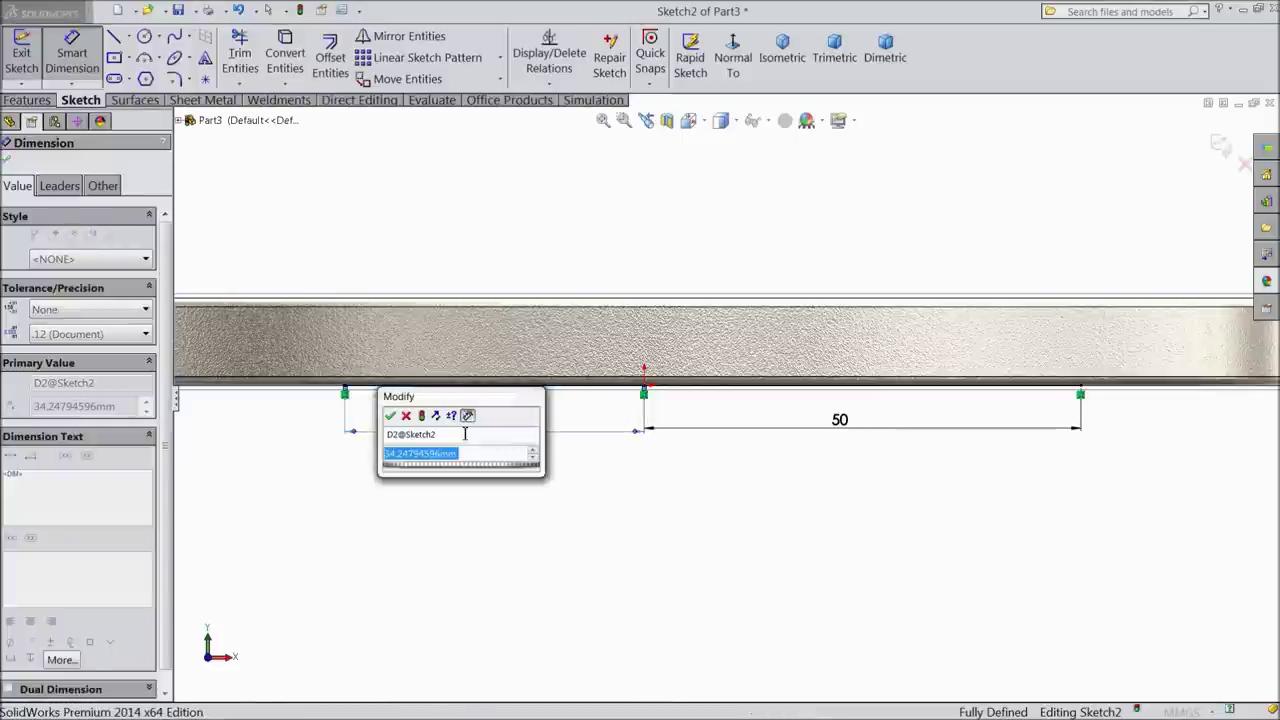
type("50")
key("f")
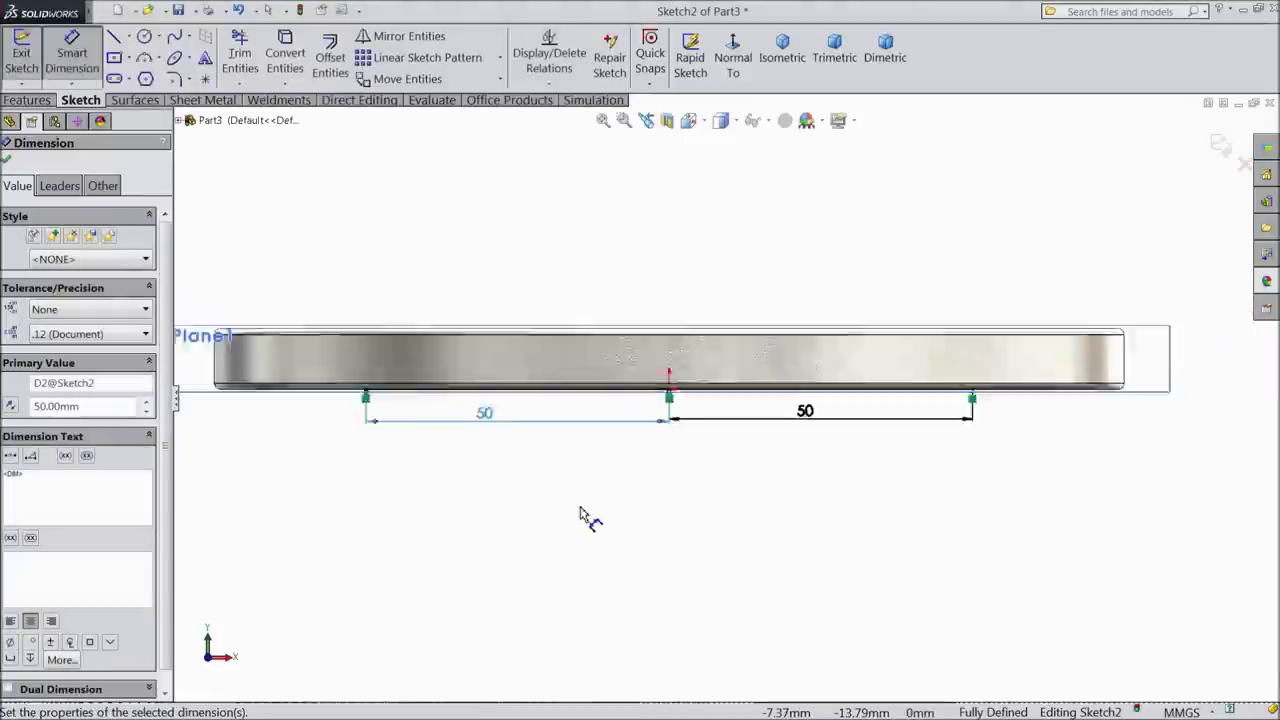
left_click(7, 162)
Step: Sketch a circle about 32 mm in diameter centered about 56 mm left of and 86 mm below the origin
left_click(144, 38)
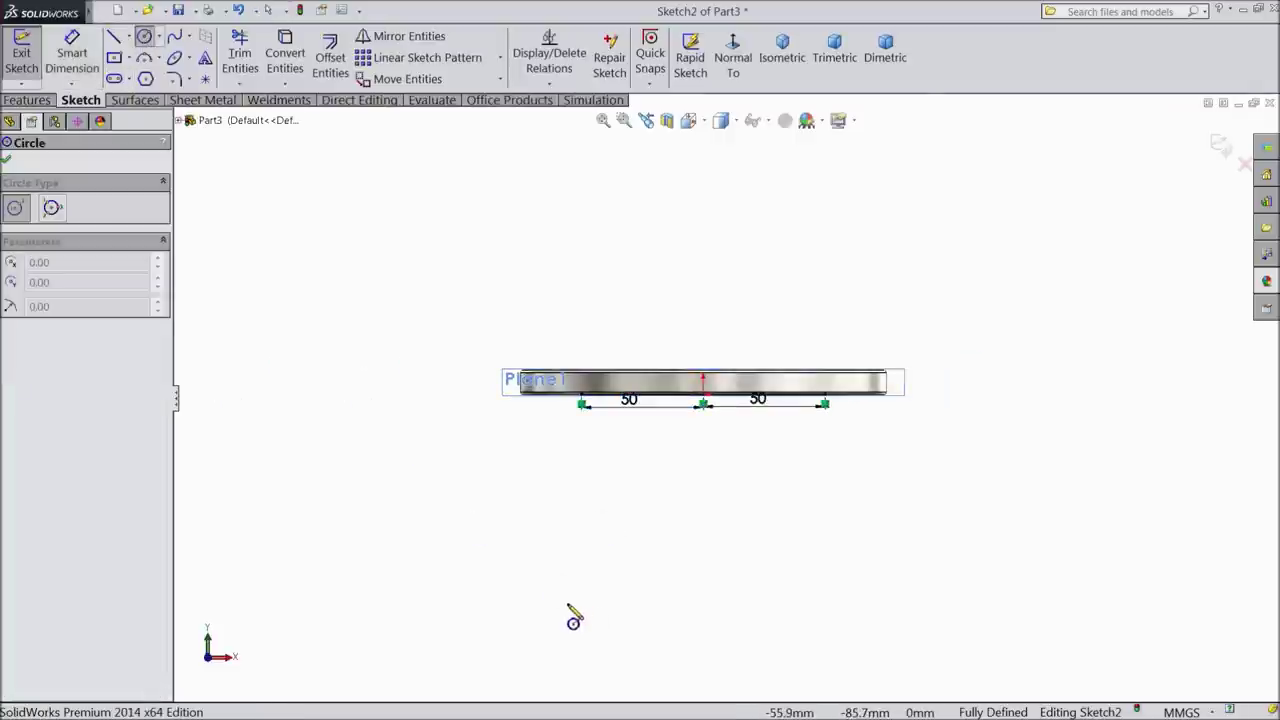
left_click_drag(567, 606, 579, 637)
key("f")
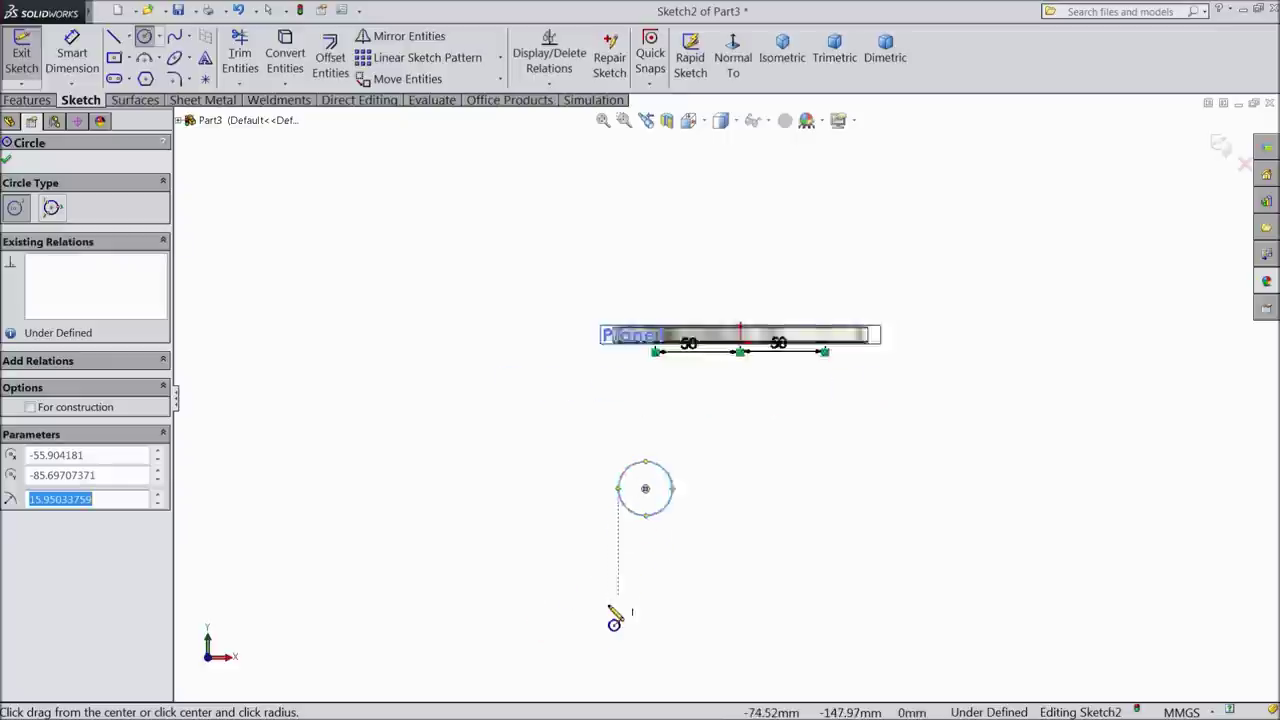
Step: Dimension the circle's diameter to 30 mm
left_click(72, 52)
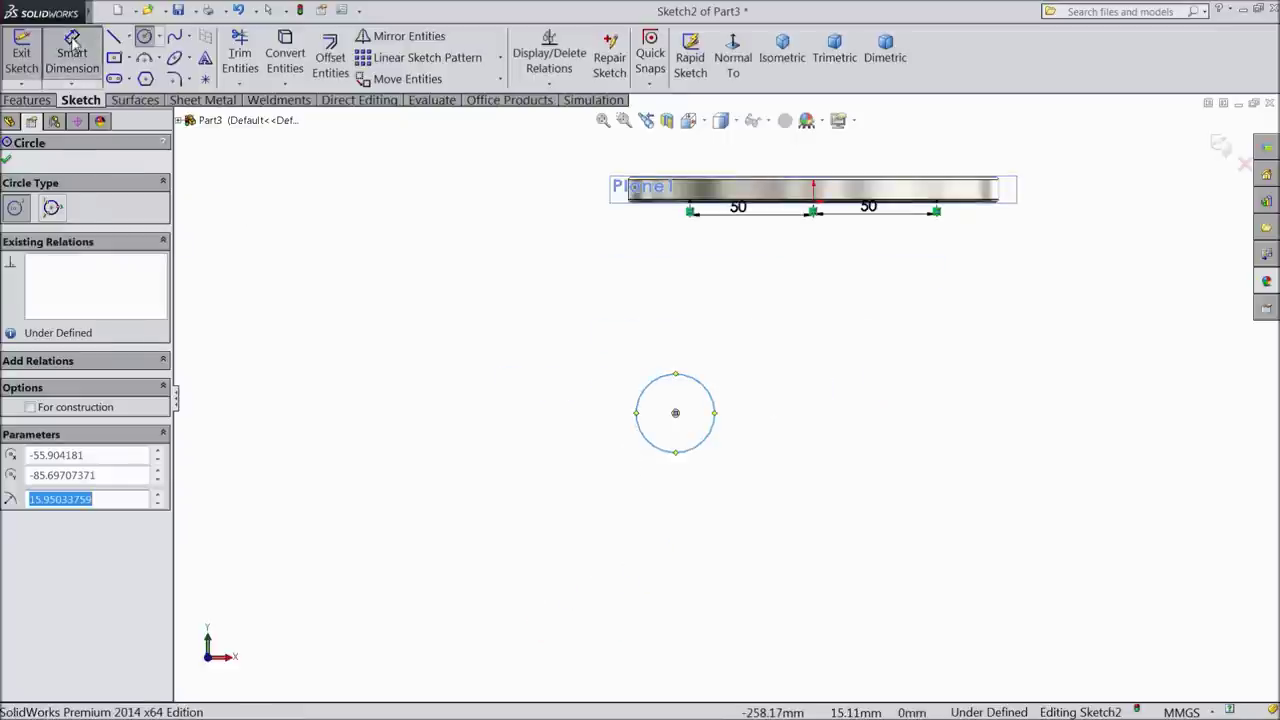
left_click(684, 455)
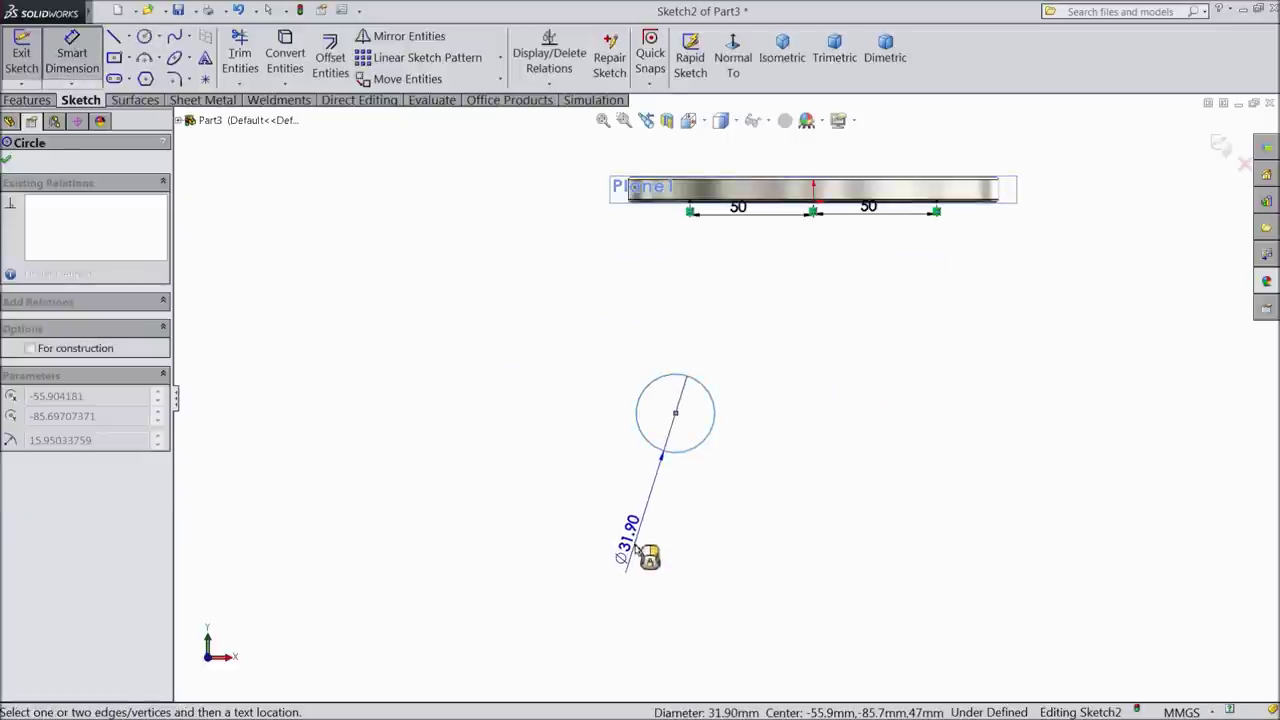
left_click(640, 548)
type("30")
left_click(564, 528)
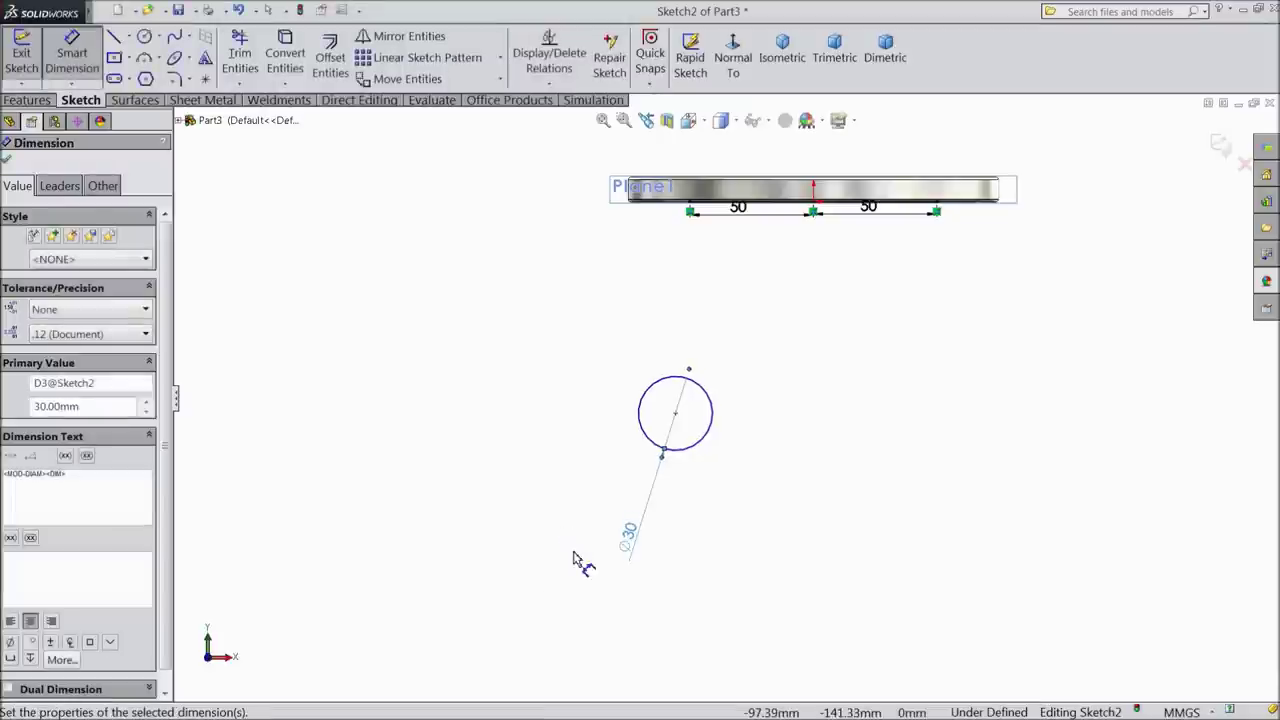
Step: Dimension the vertical distance from the circle's center to the outer endpoint of the positive-X horizontal line as 170 mm
left_click(711, 428)
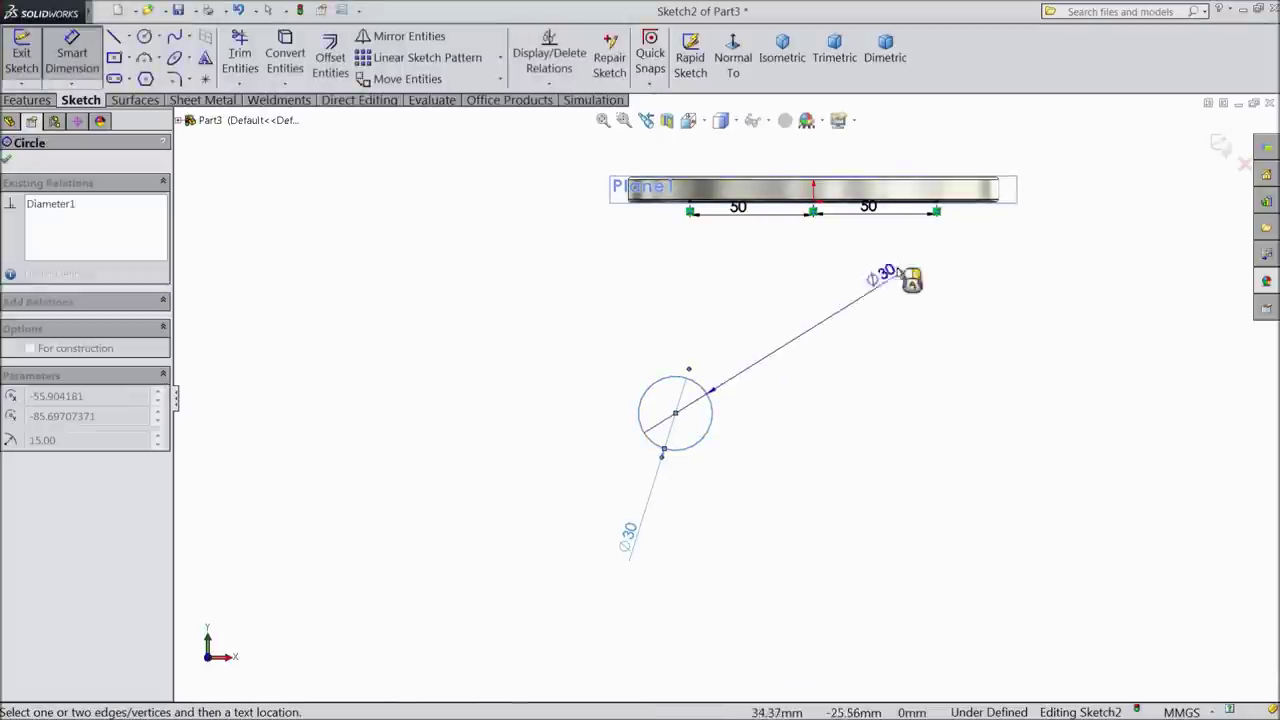
left_click(937, 208)
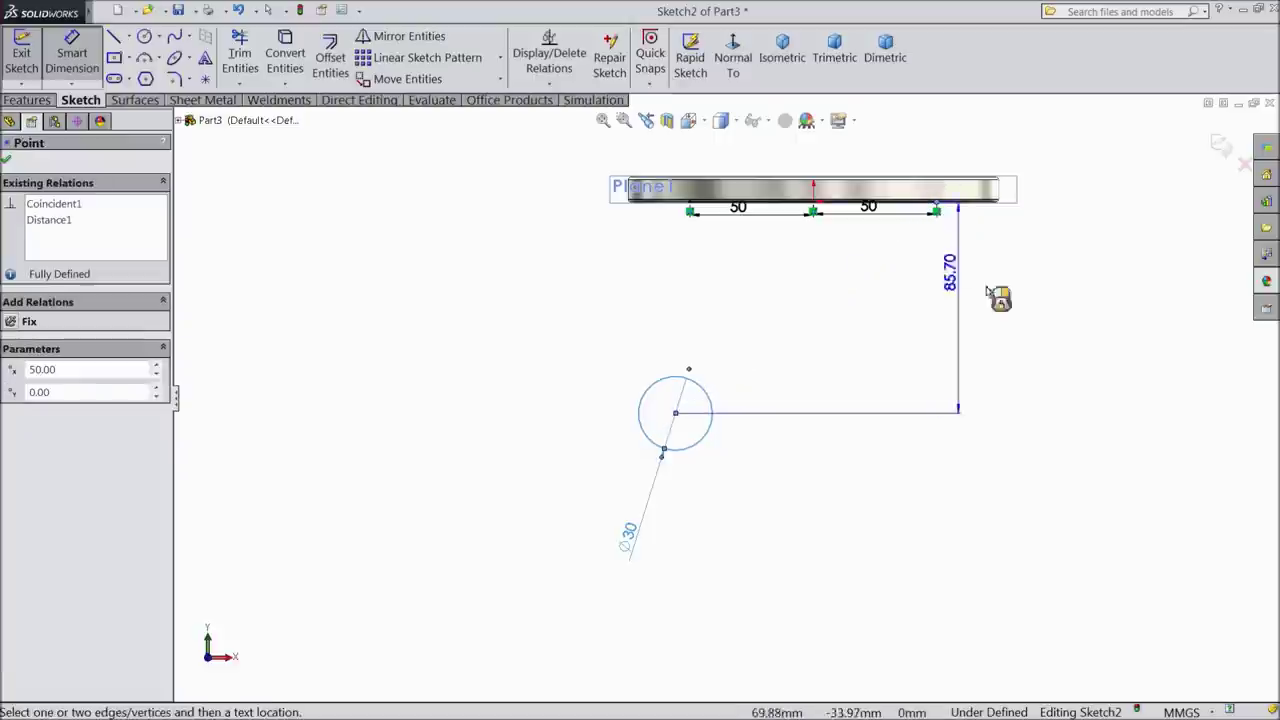
left_click(1088, 322)
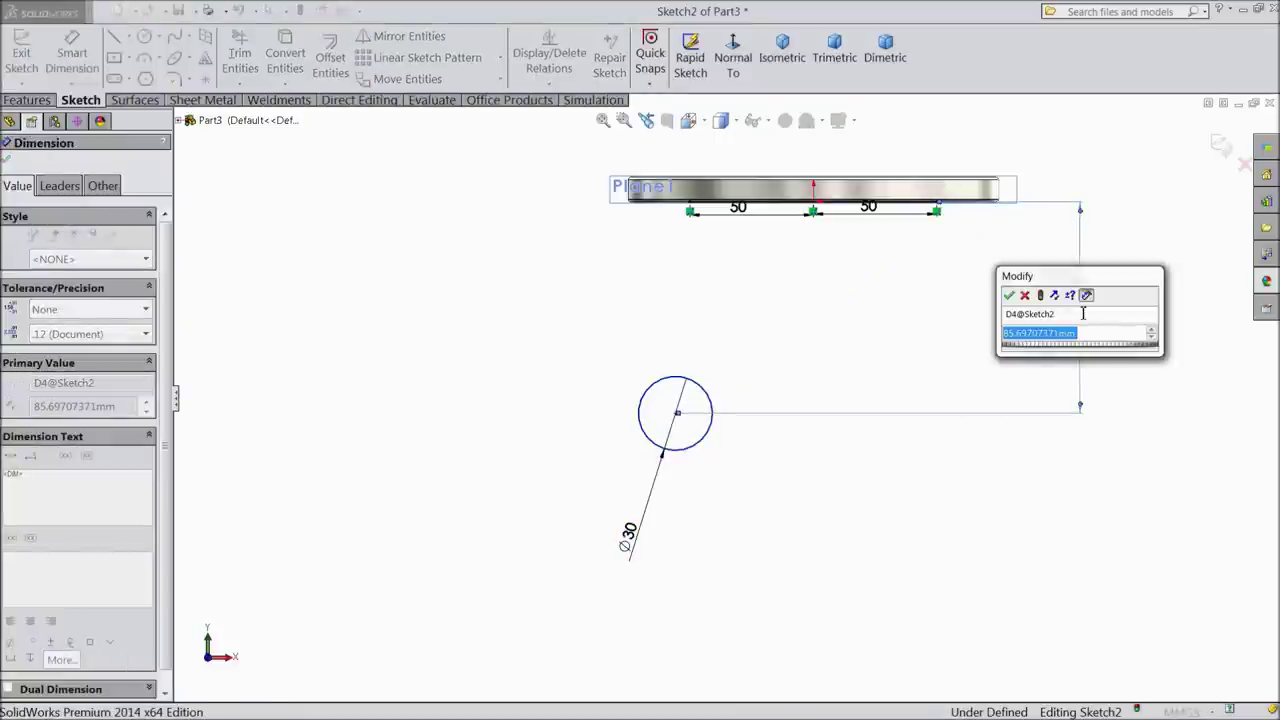
type("170")
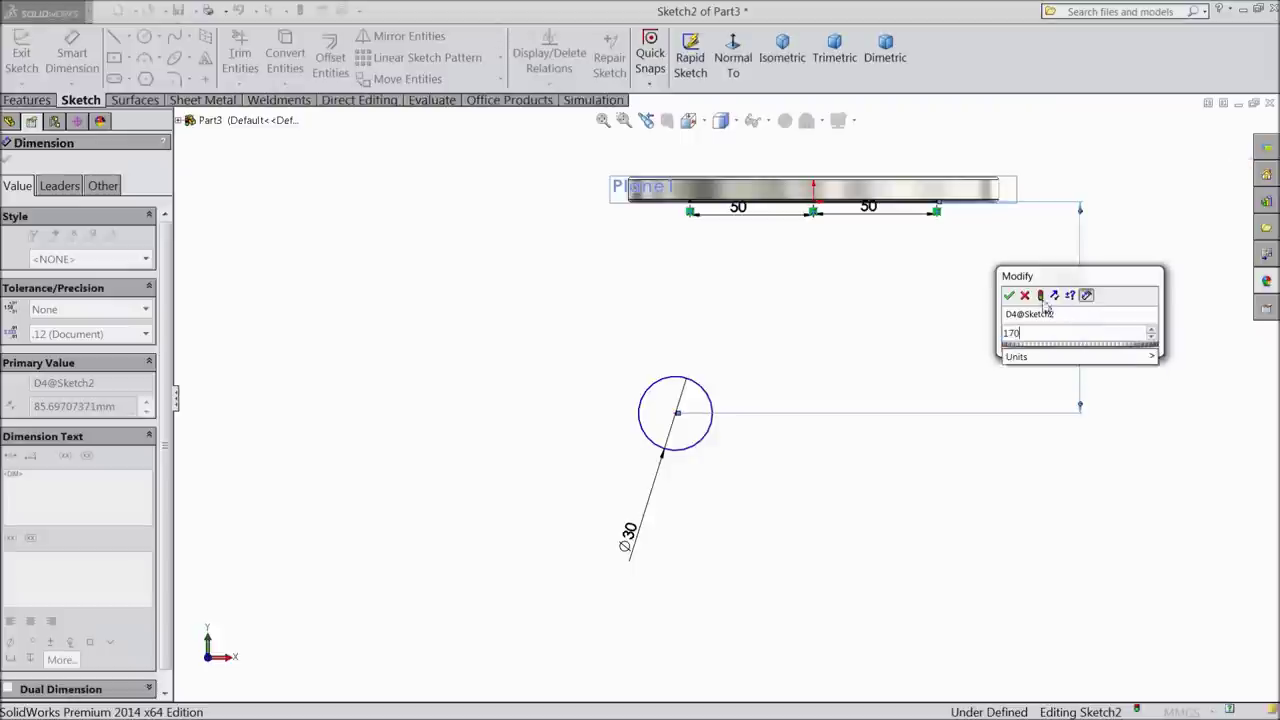
left_click(1009, 296)
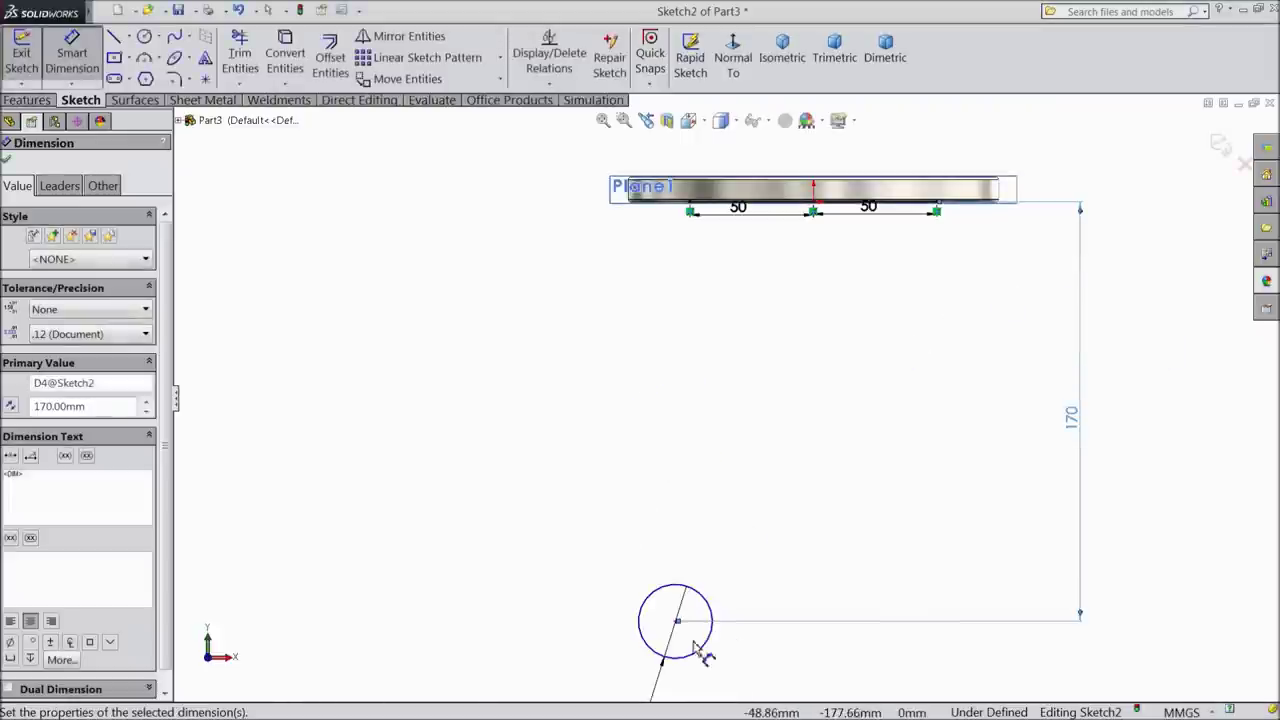
Step: Dimension the horizontal distance between the circle's center and the outer endpoint of the positive-X line as 147 mm
left_click(705, 652)
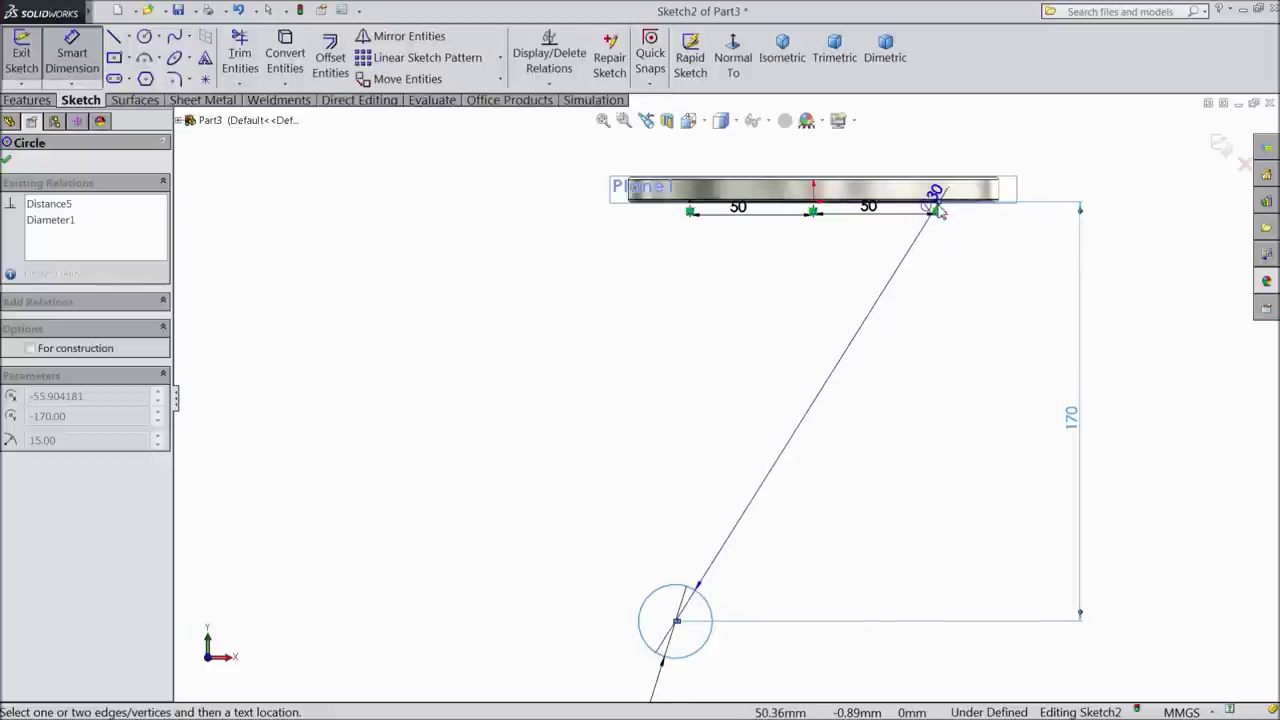
left_click(935, 212)
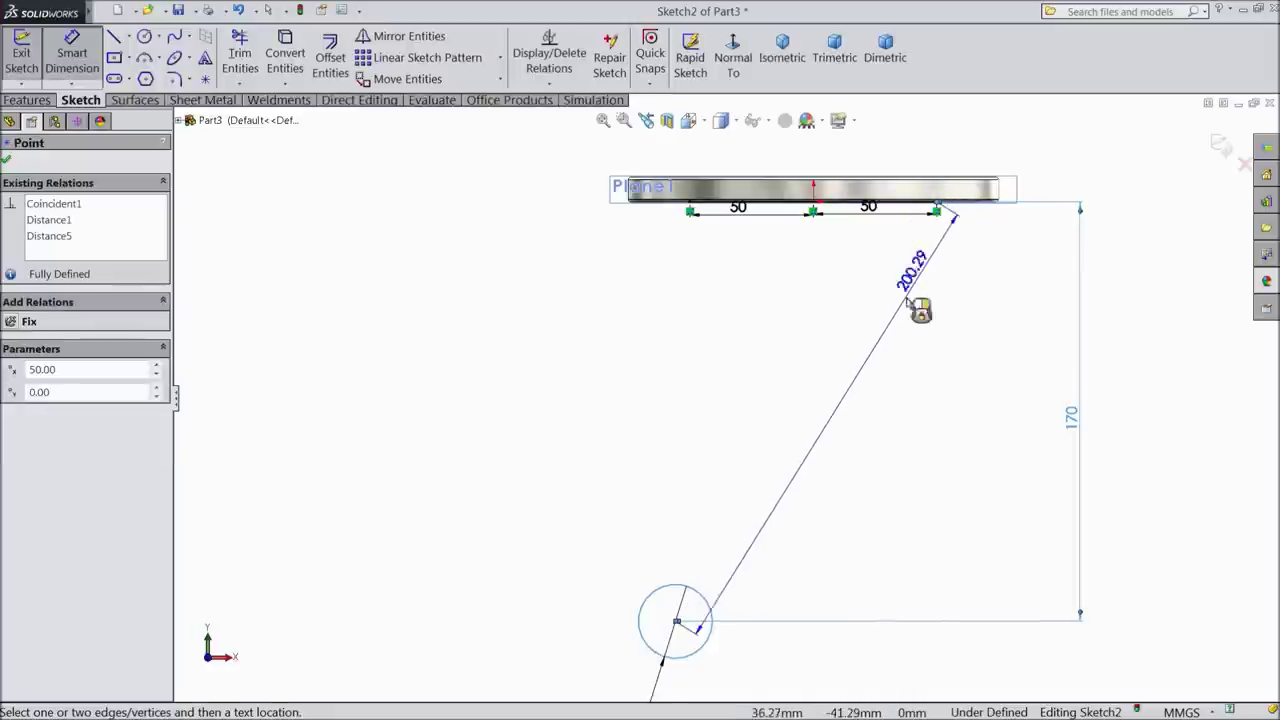
scroll(823, 623, "up", 2)
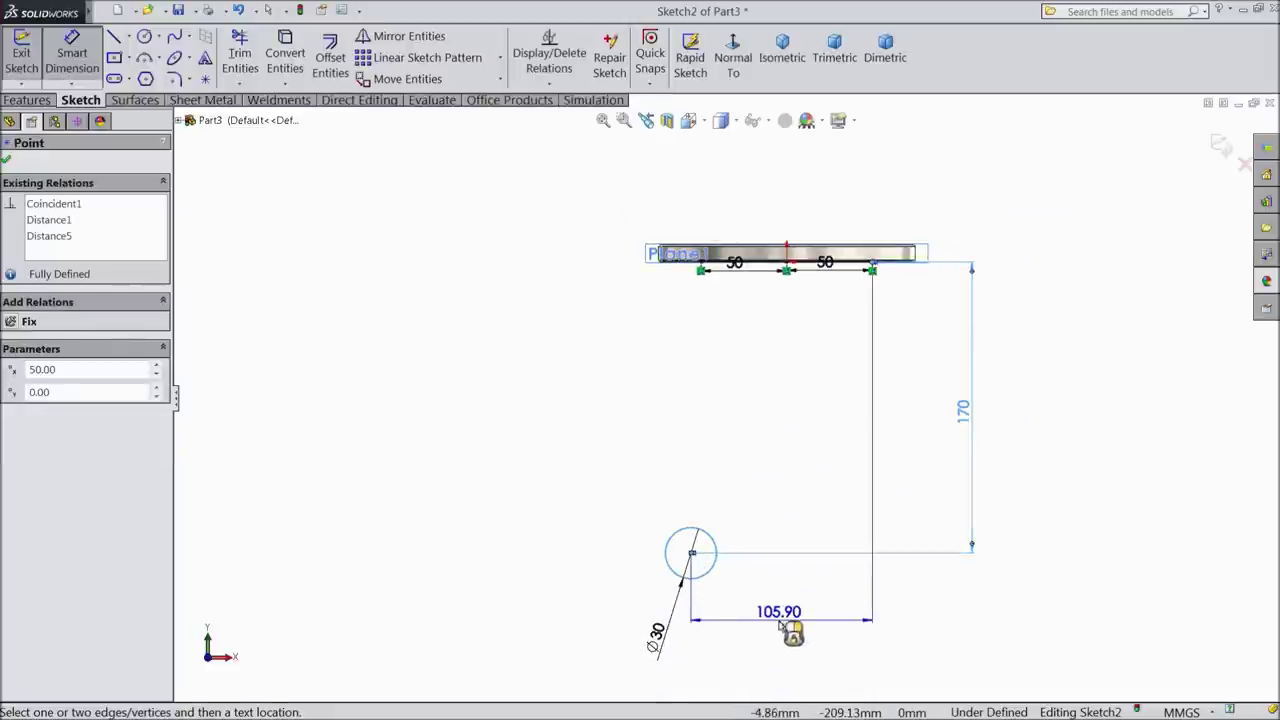
left_click(783, 627)
type("14")
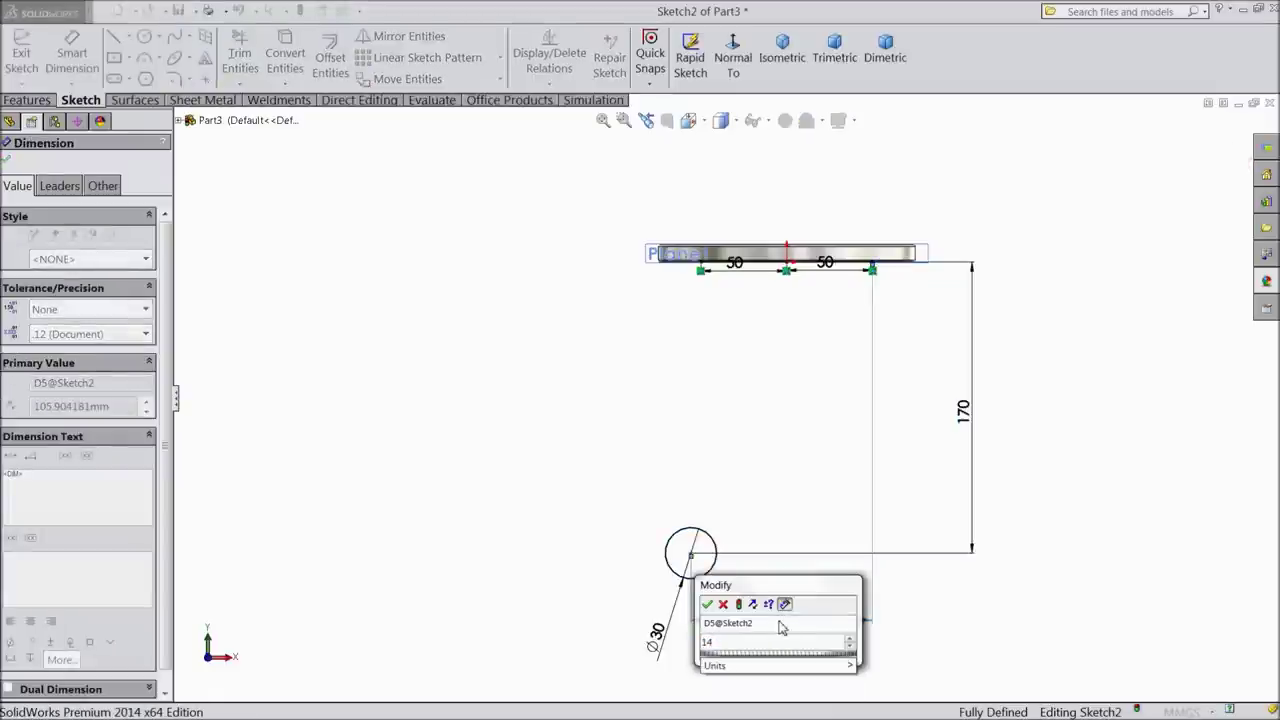
type("7")
left_click(707, 604)
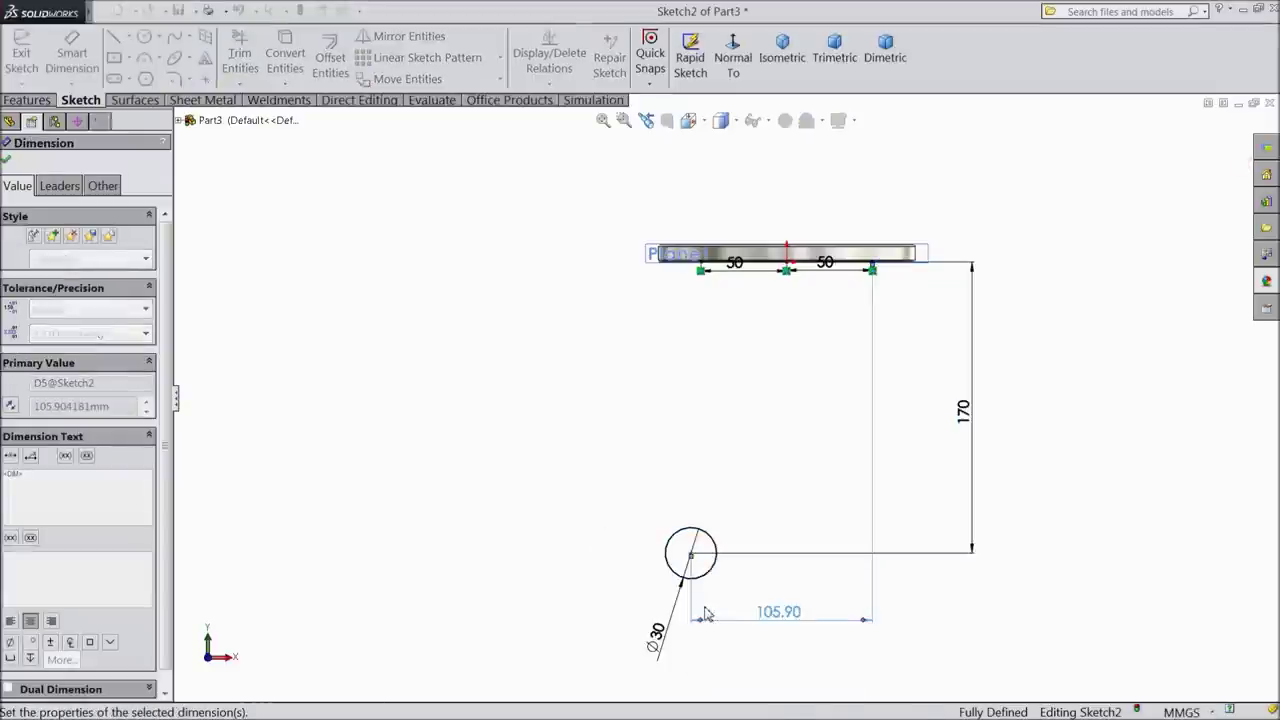
left_click(6, 160)
Step: Sketch a slanted line from the positive-X line's outer endpoint to the circle's lower right side, tangent to the circle
left_click(114, 38)
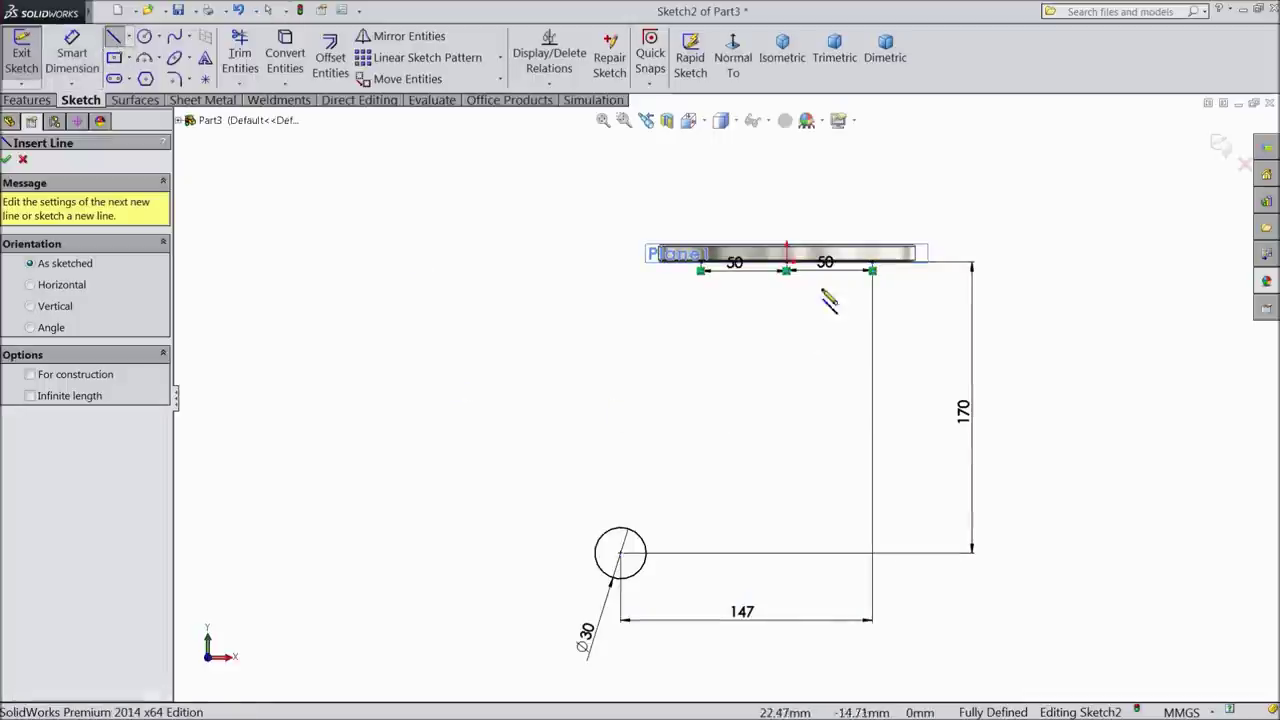
left_click(873, 269)
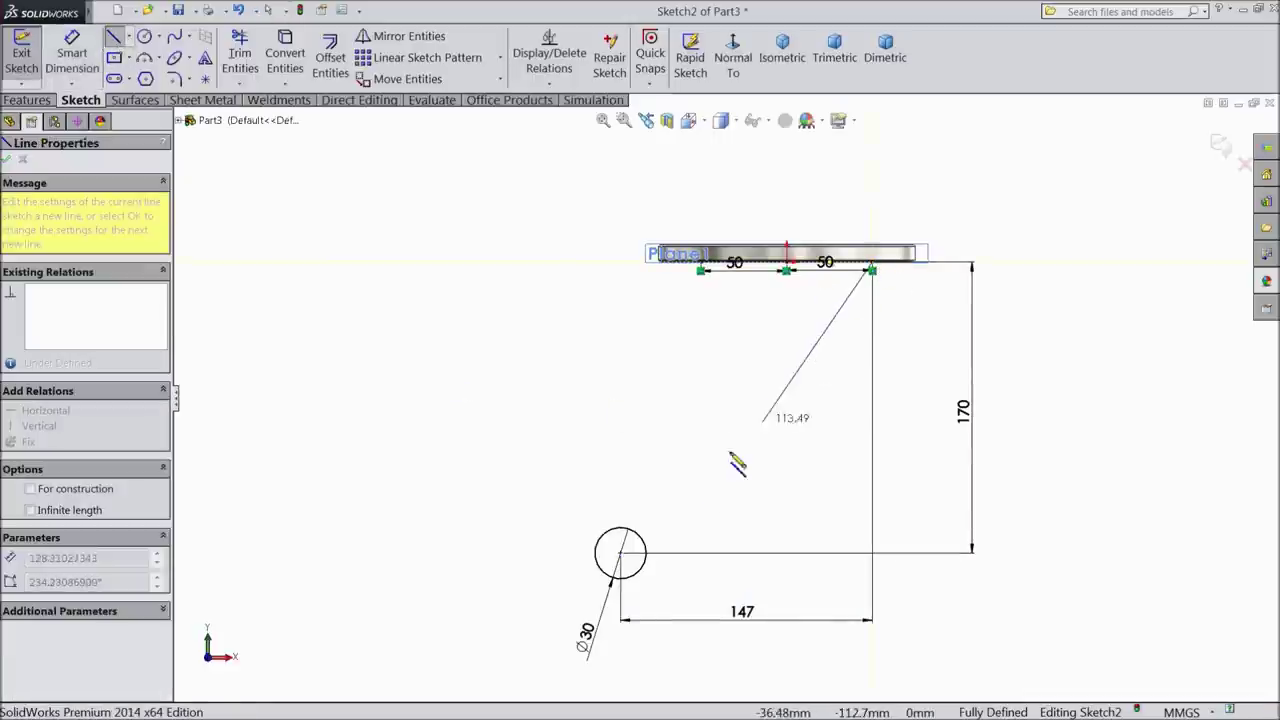
left_click(641, 563)
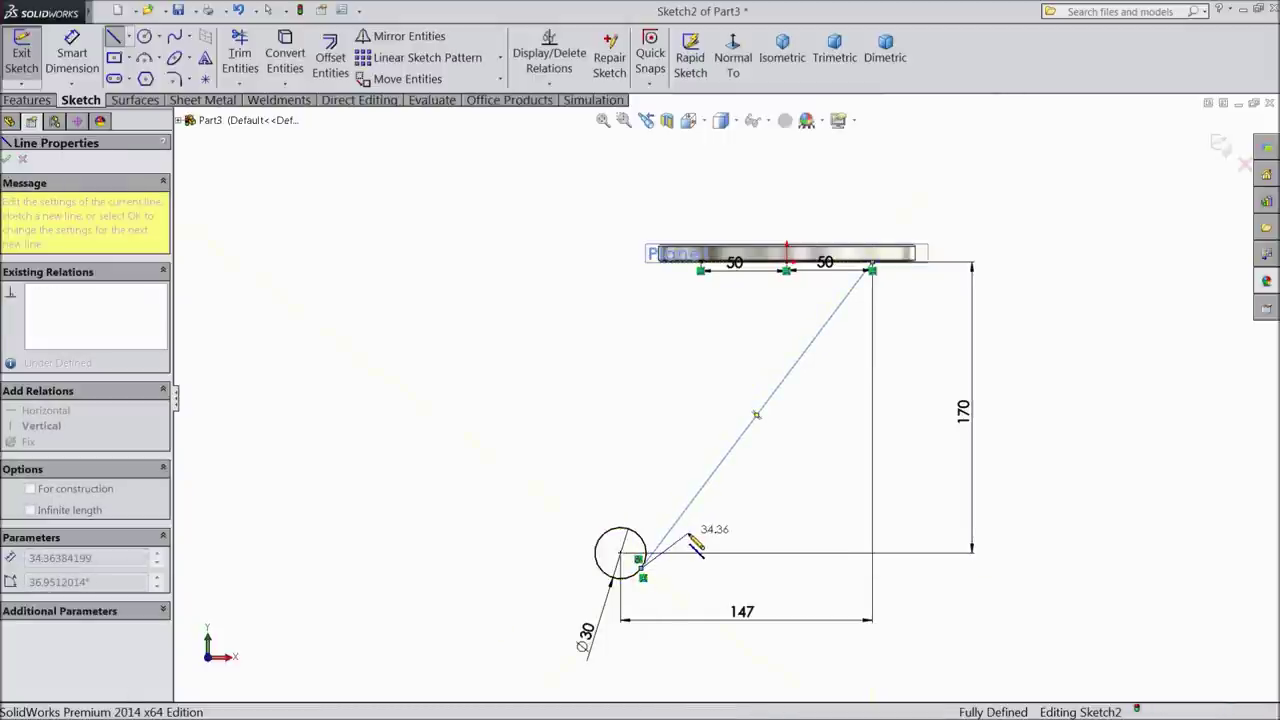
key("Escape")
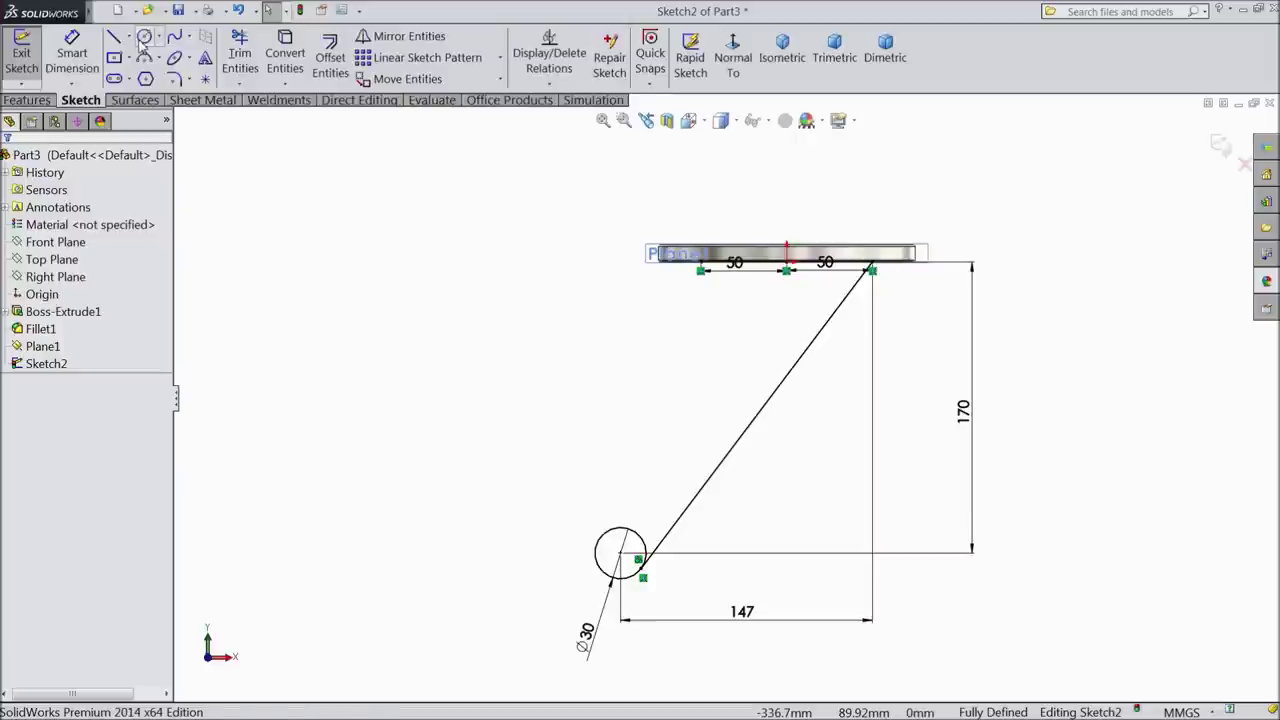
left_click(144, 36)
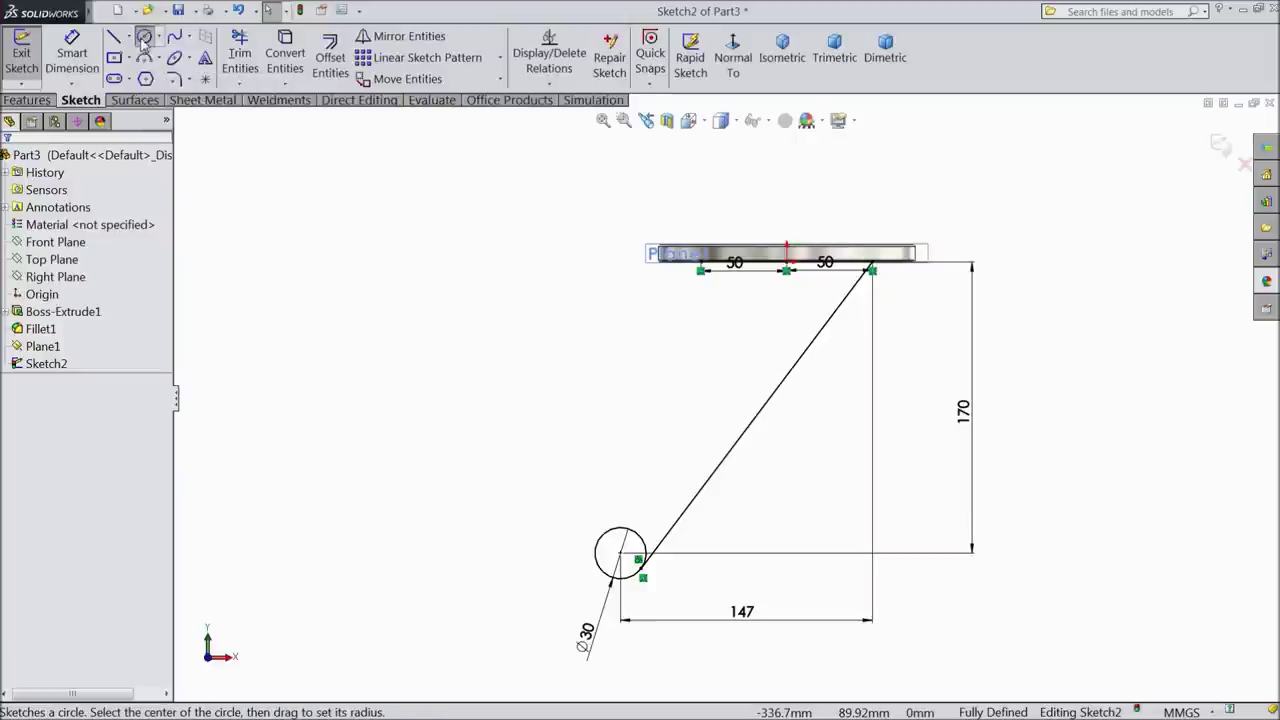
left_click(700, 270)
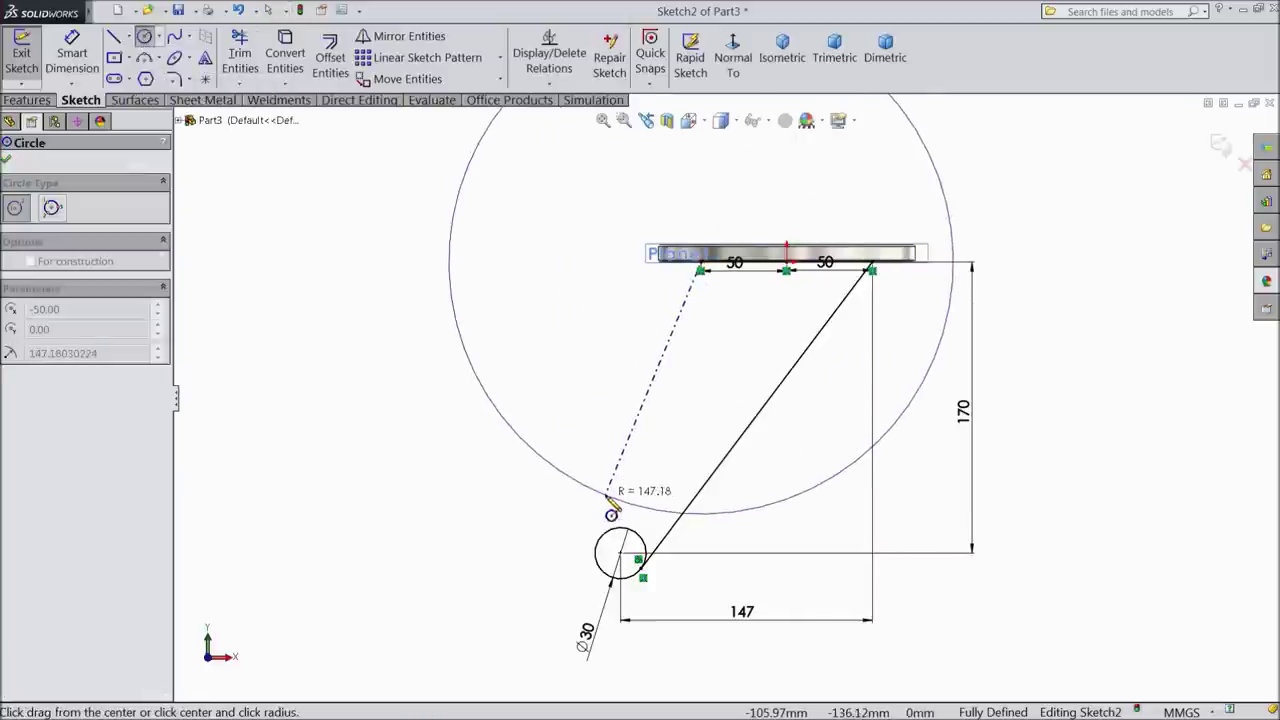
key("Escape")
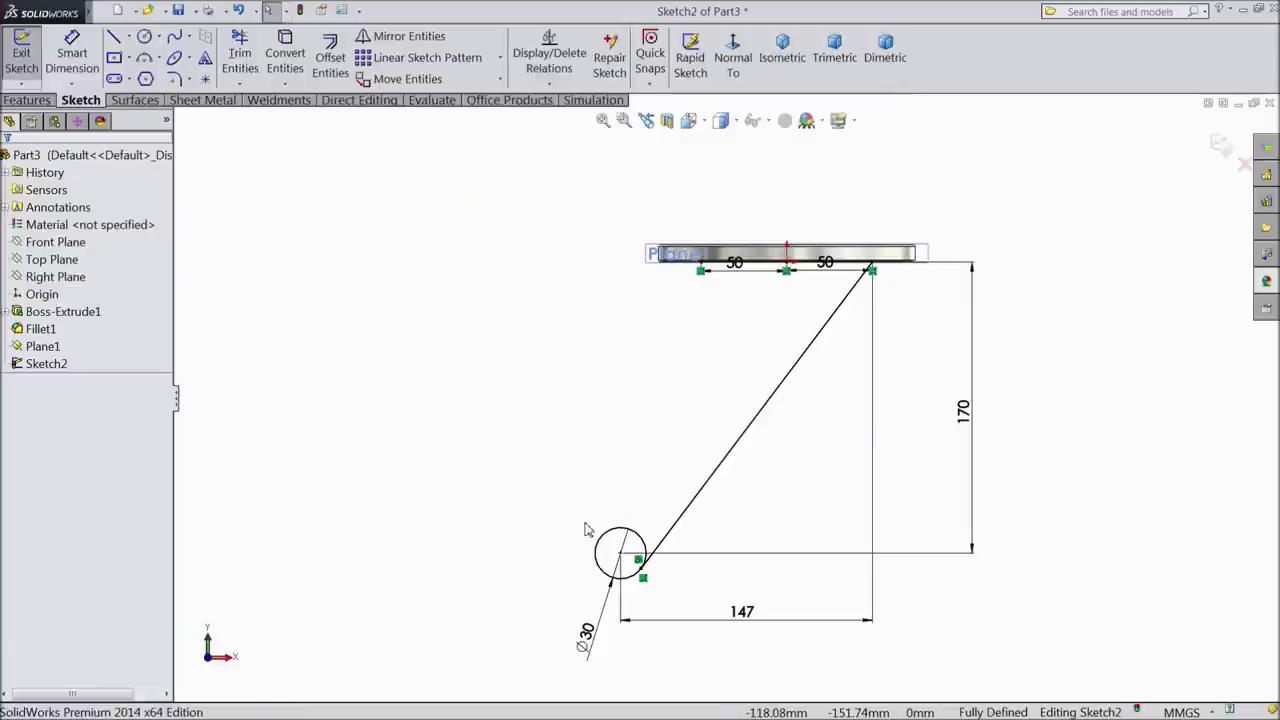
Step: Set the circle's diameter to 60 mm
key("z")
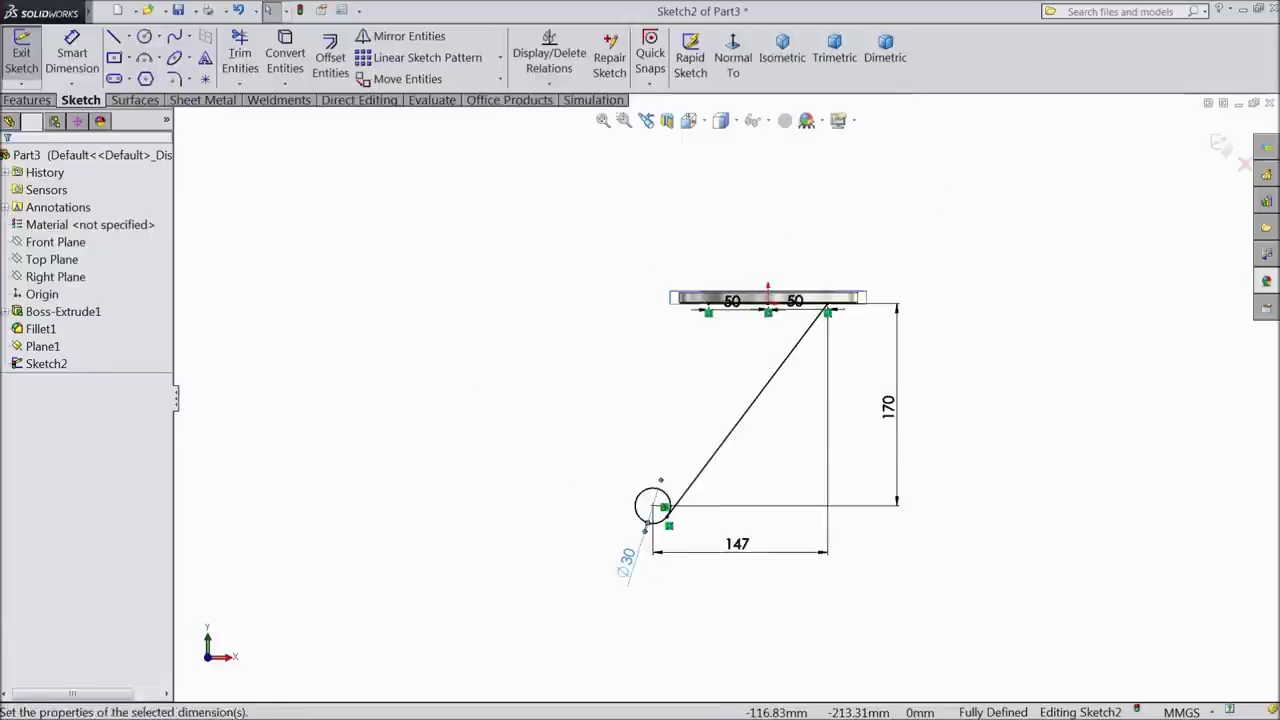
left_click(624, 562)
type("60")
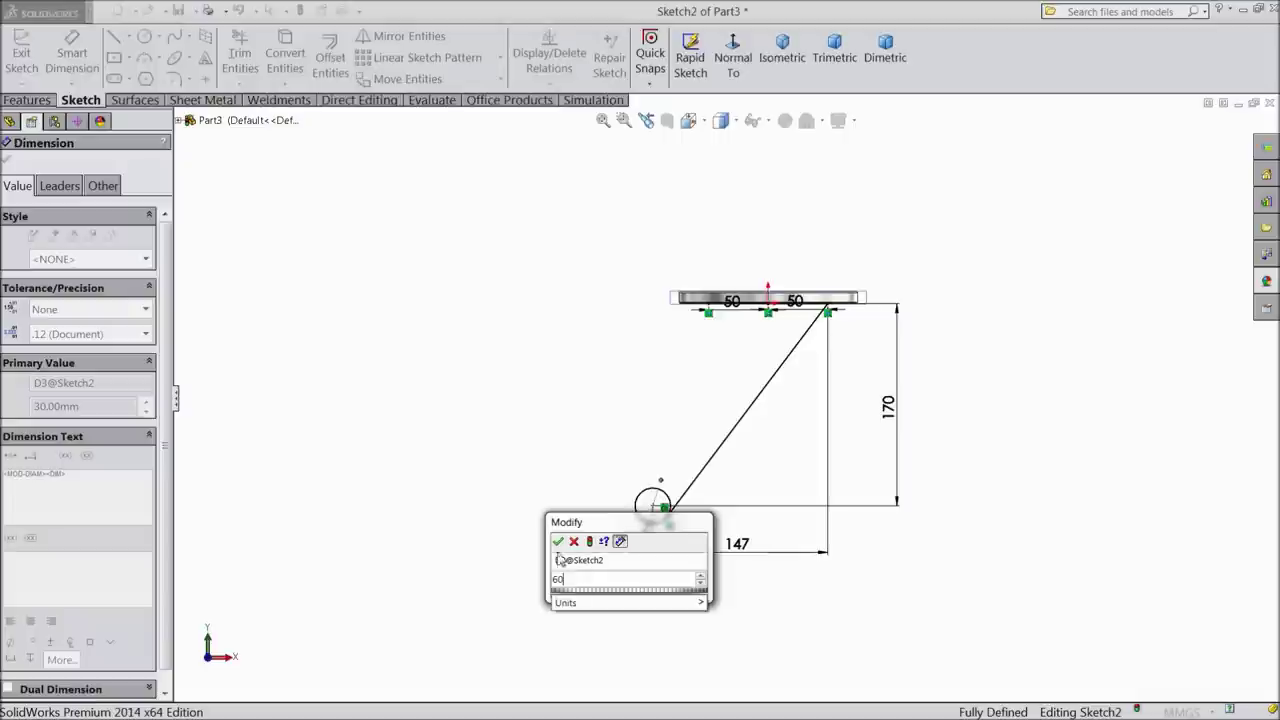
left_click(558, 541)
key("f")
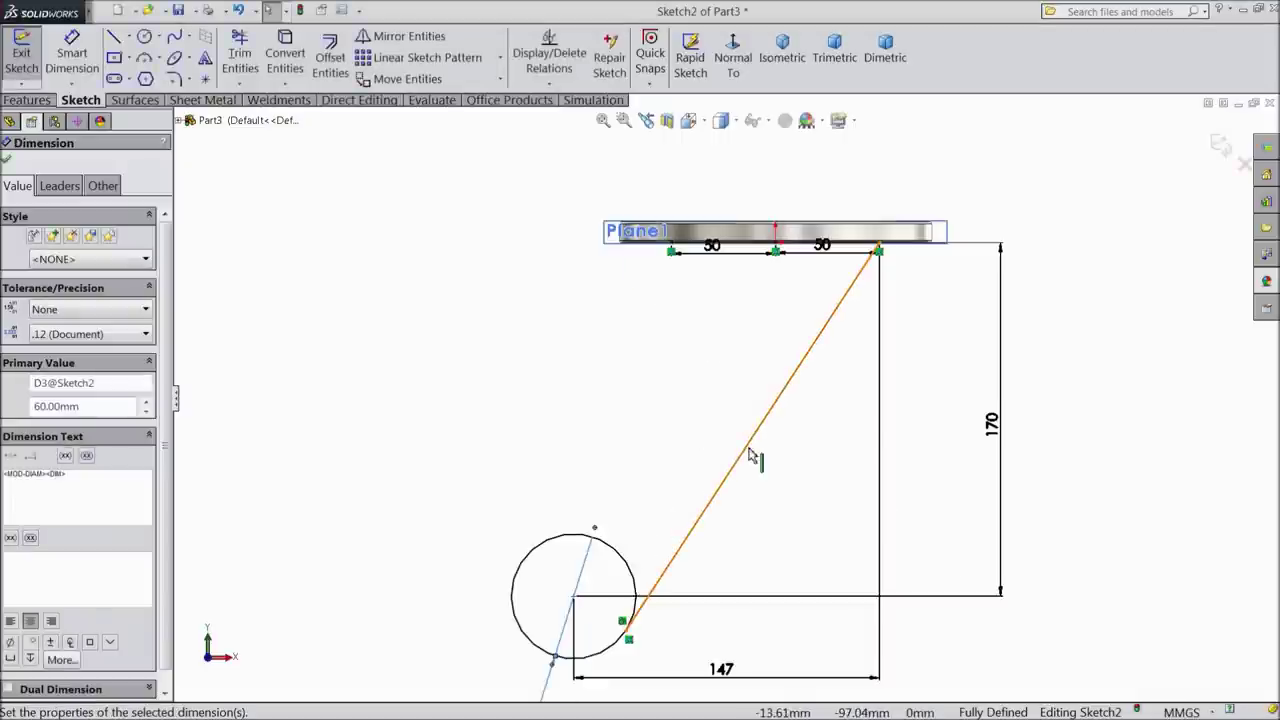
Step: Sketch a slanted line from the negative-X line's outer endpoint to the upper left side of the circle
left_click(115, 38)
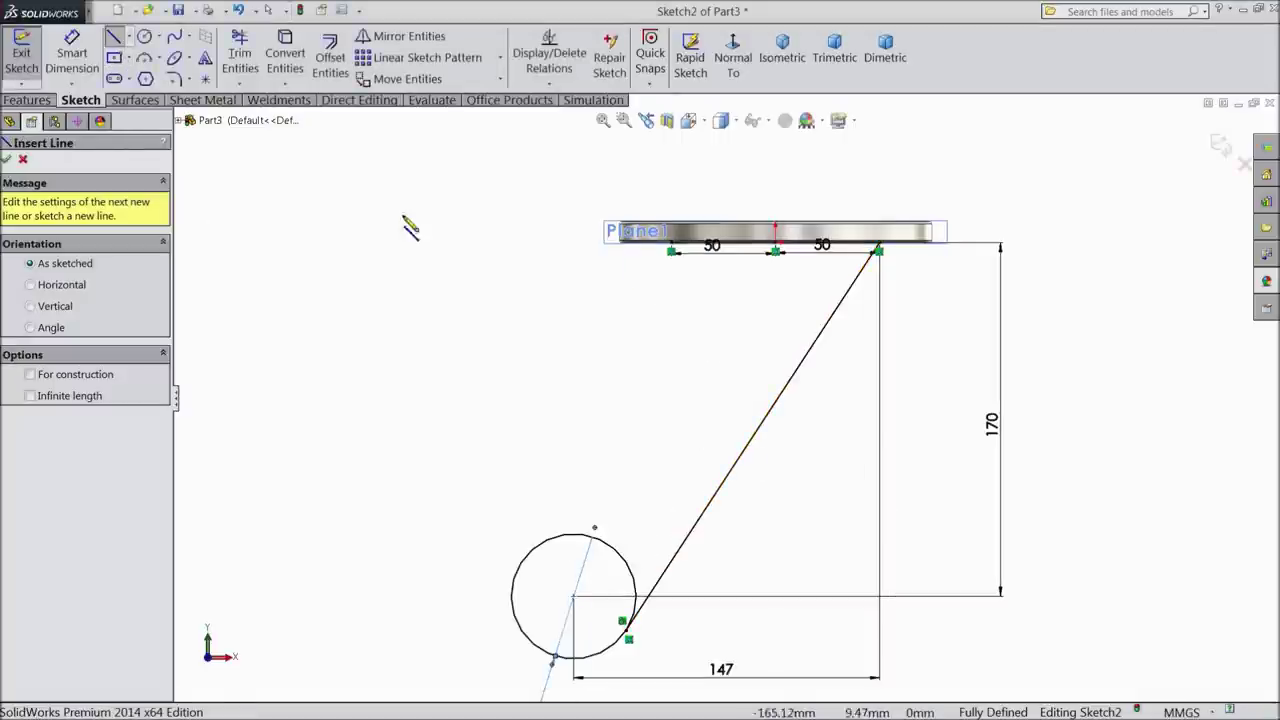
left_click(673, 251)
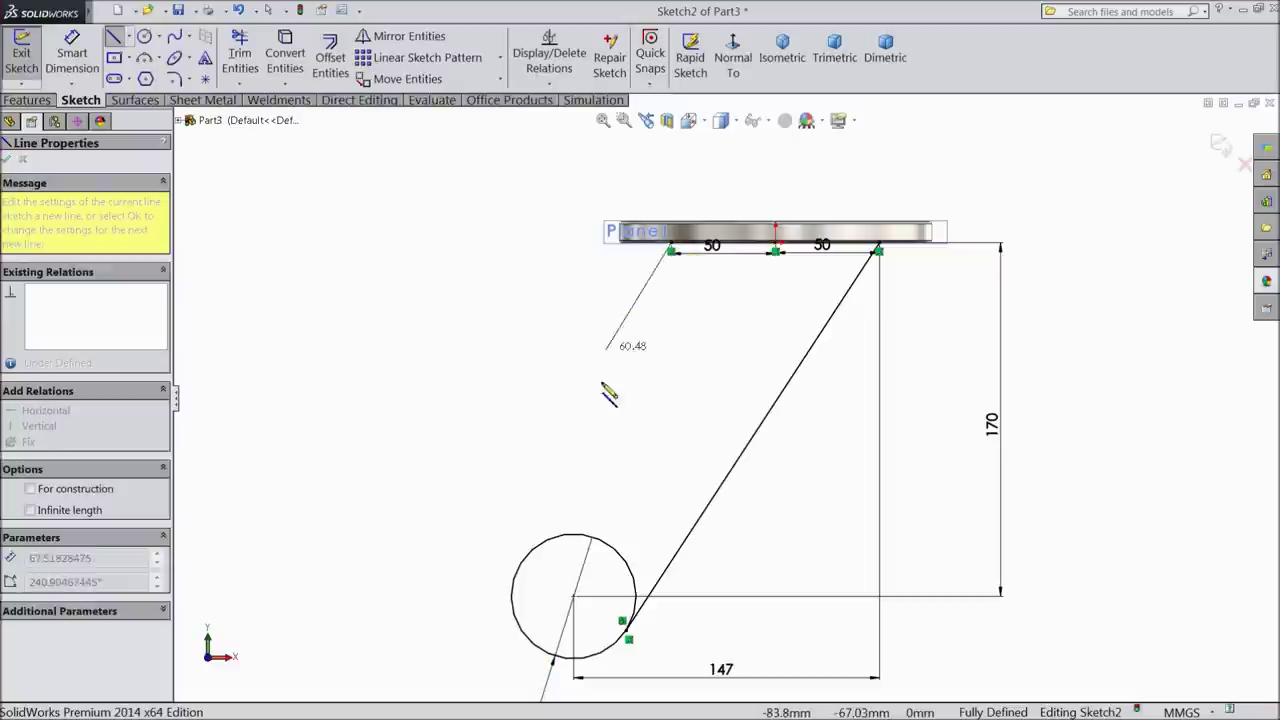
left_click(518, 581)
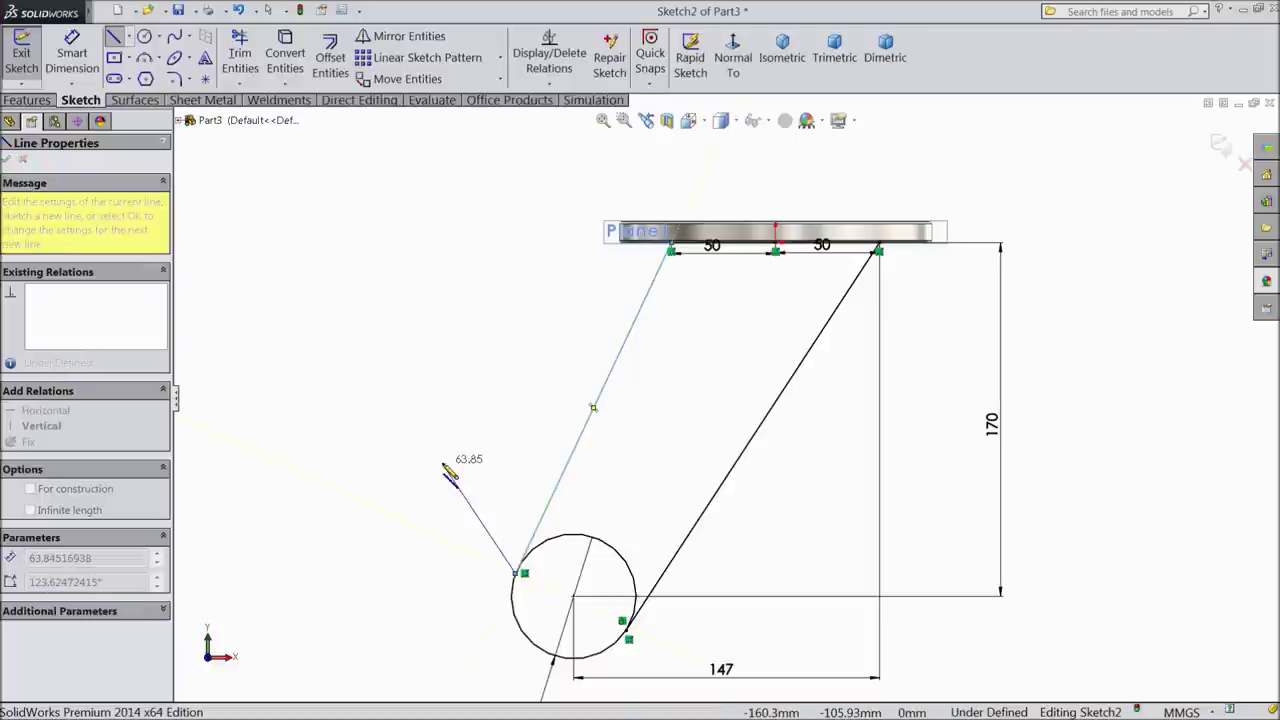
right_click(449, 463)
left_click(481, 122)
Step: Add a tangent relation between the left slanted line and the 60 mm circle
scroll(557, 625, "down", 2)
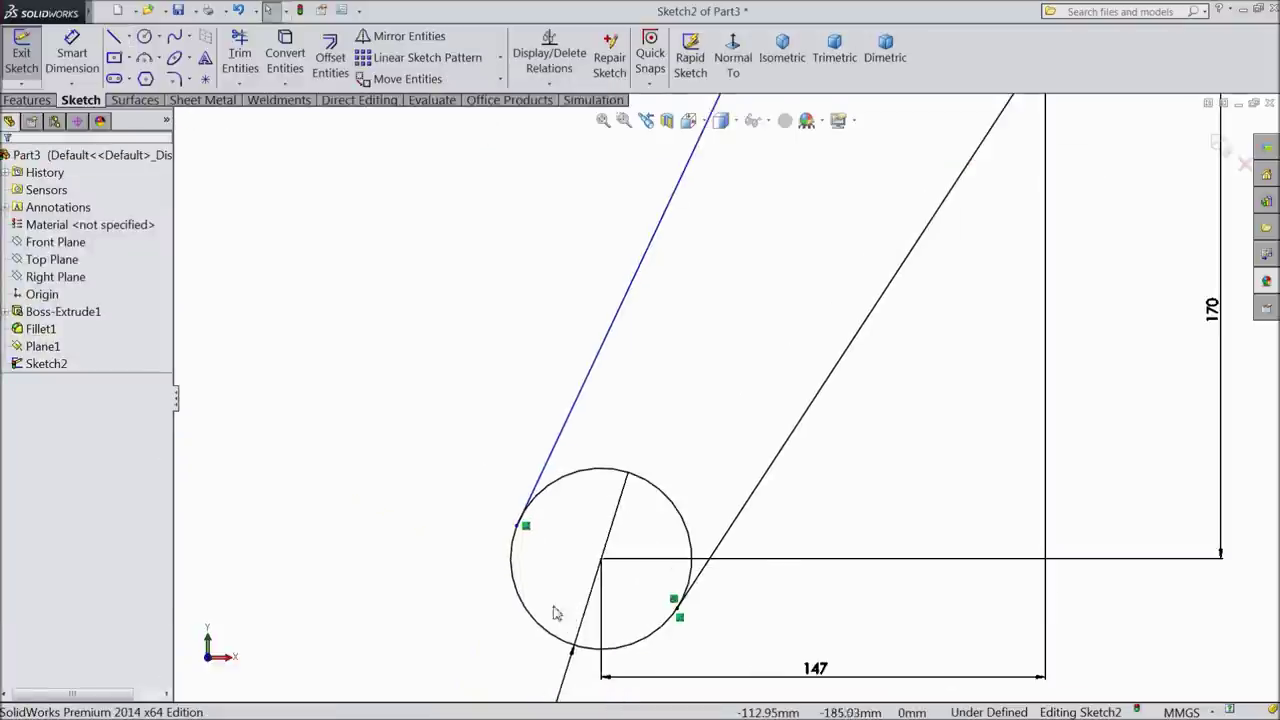
left_click_drag(560, 509, 491, 547)
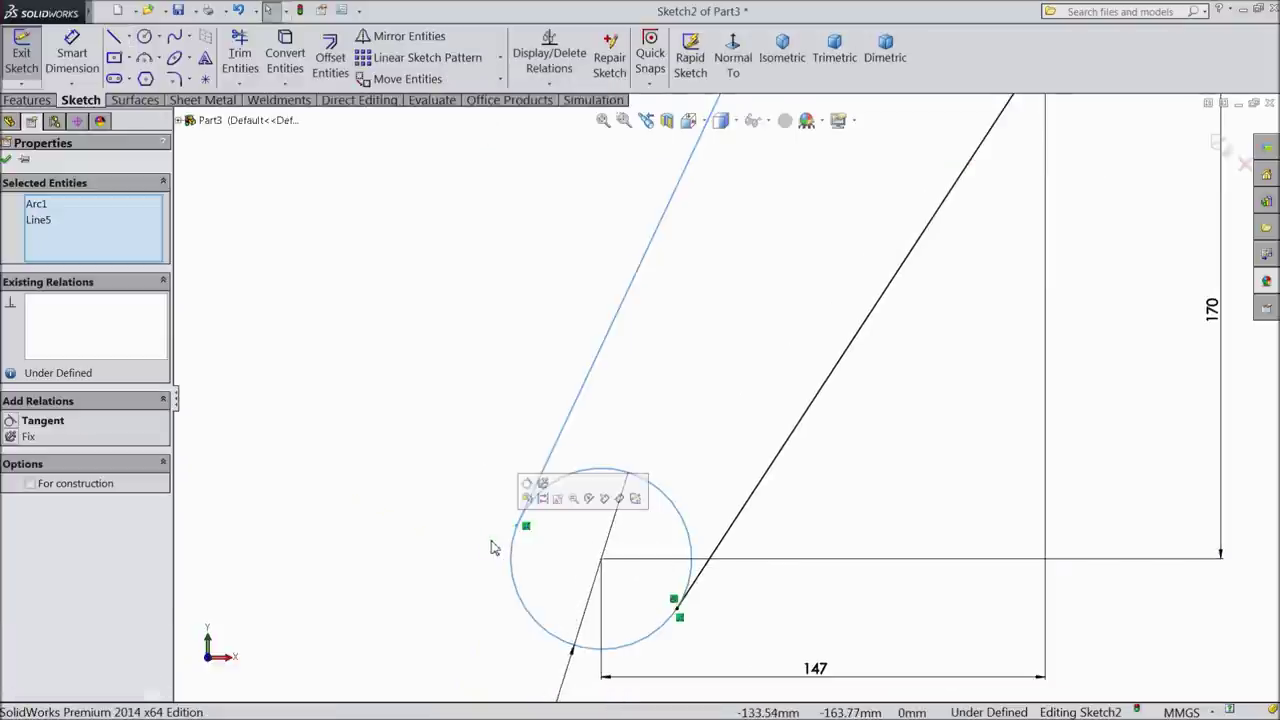
left_click(528, 497)
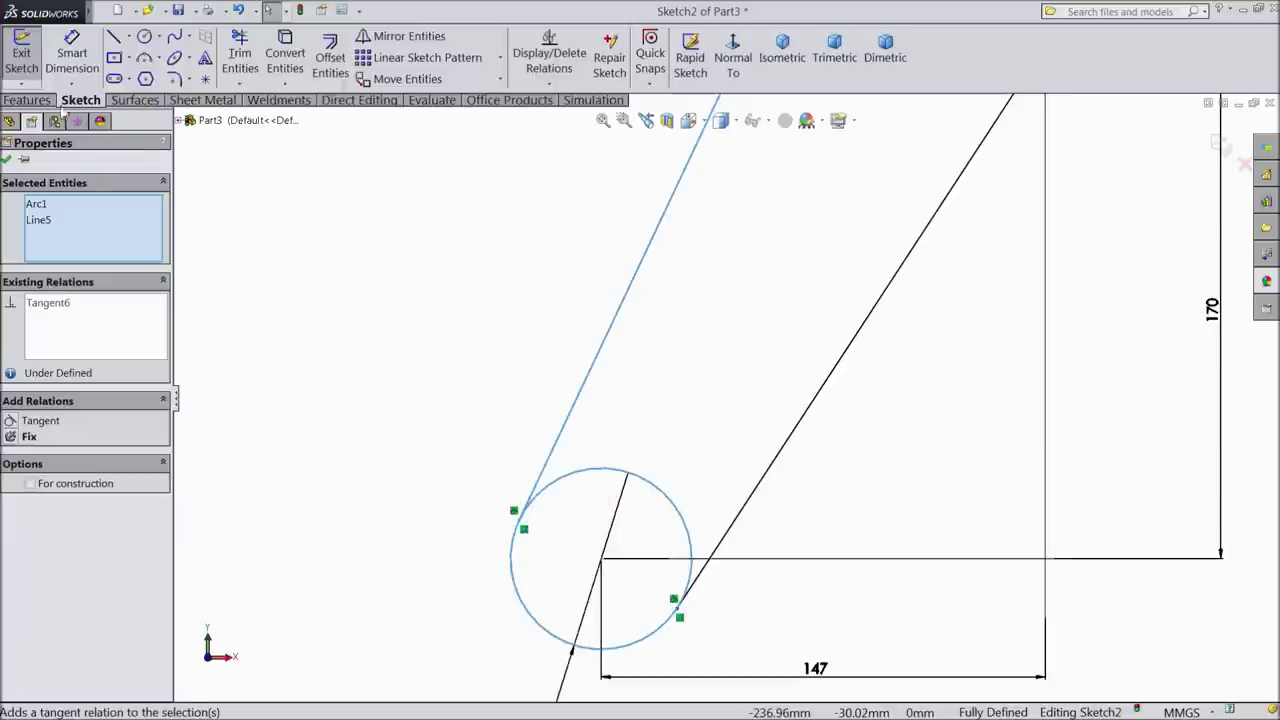
left_click(6, 159)
Step: Trim away the circle's upper arc between the two slanted lines, using Trim to closest
left_click(240, 56)
mouse_move(560, 458)
left_mouse_down()
mouse_move(571, 480)
mouse_move(600, 490)
left_mouse_up()
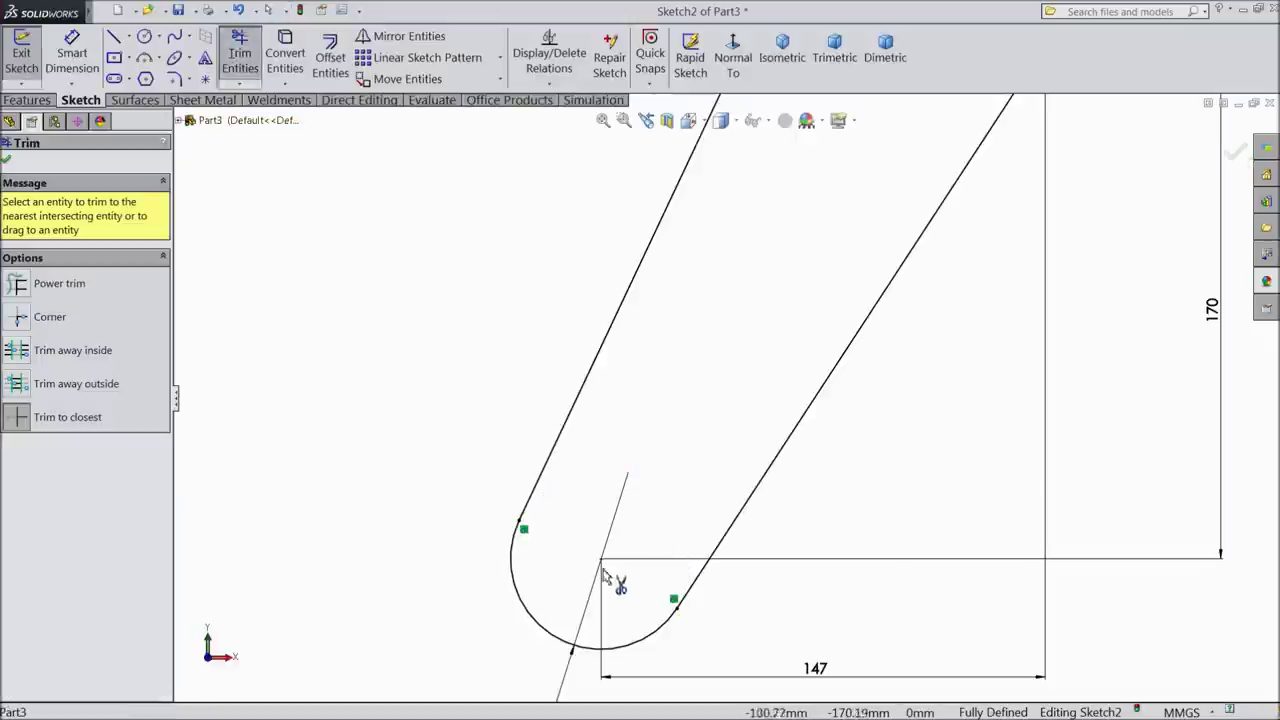
left_click(7, 160)
Step: Sketch a circle about 33 mm in diameter at the center of the bracket profile's lower rounded end
key("f")
middle_click_drag(616, 294, 660, 352)
scroll(803, 357, "down", 2)
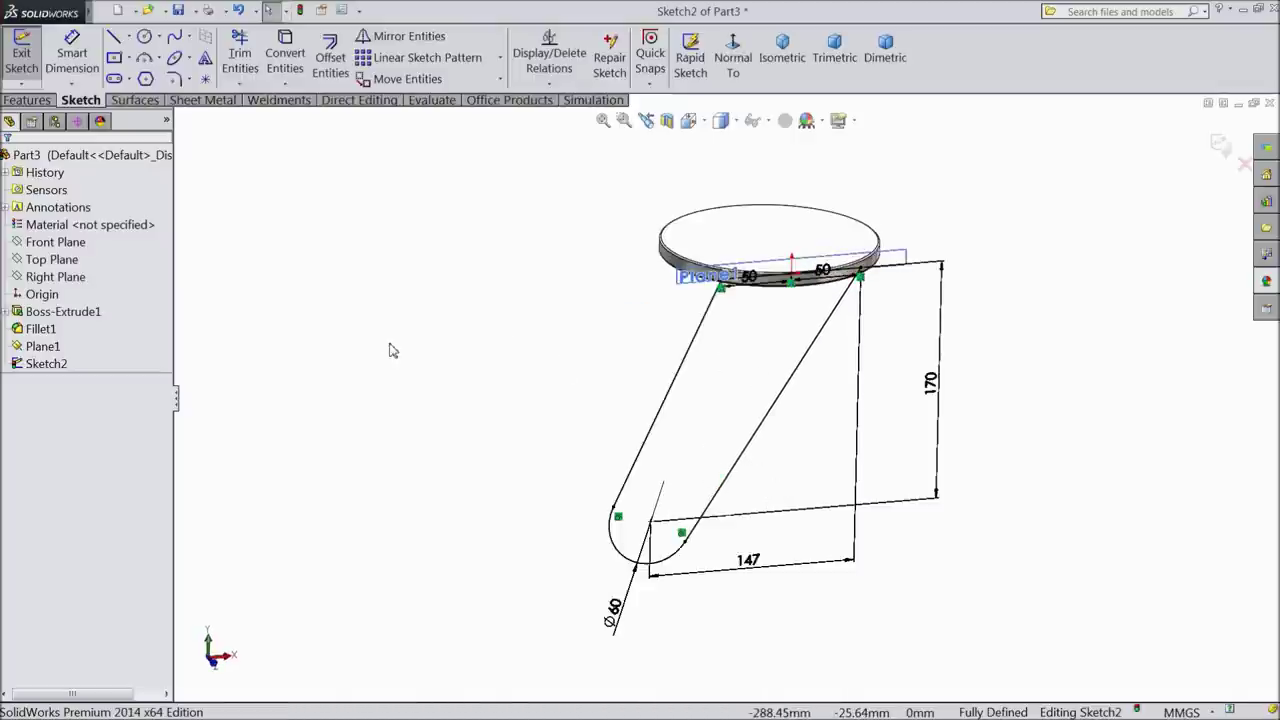
left_click(145, 38)
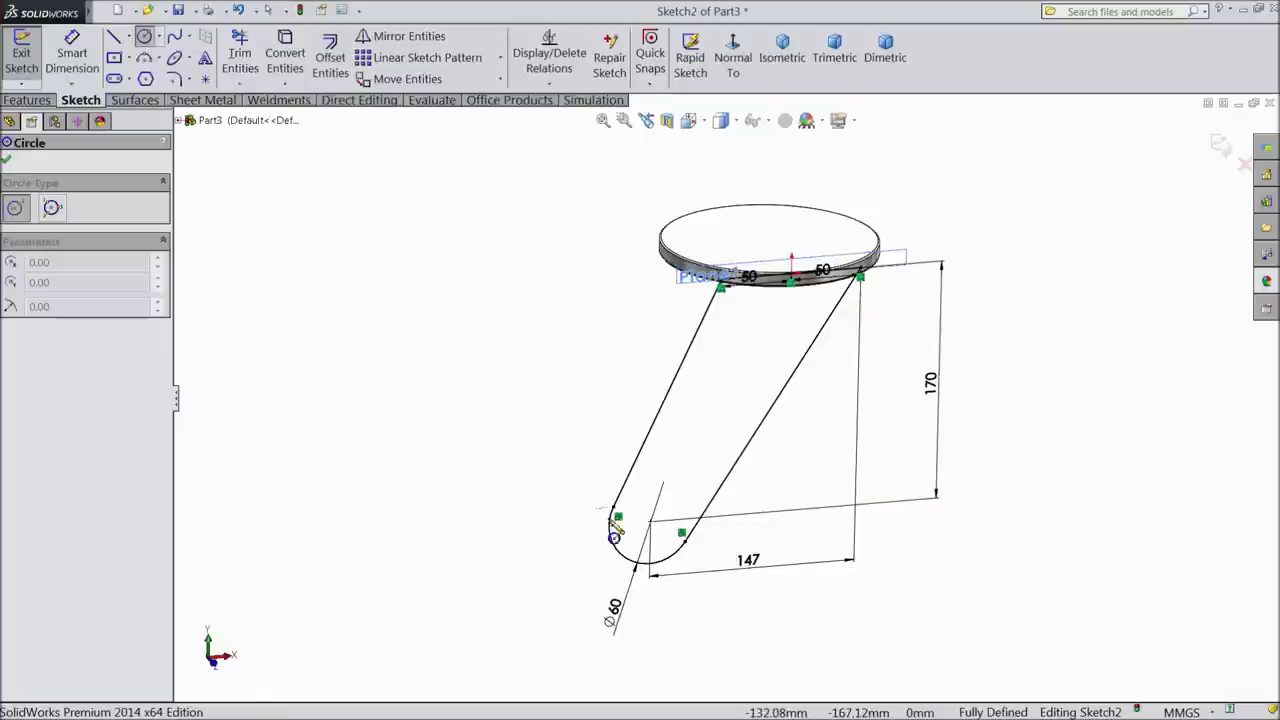
scroll(708, 517, "down", 2)
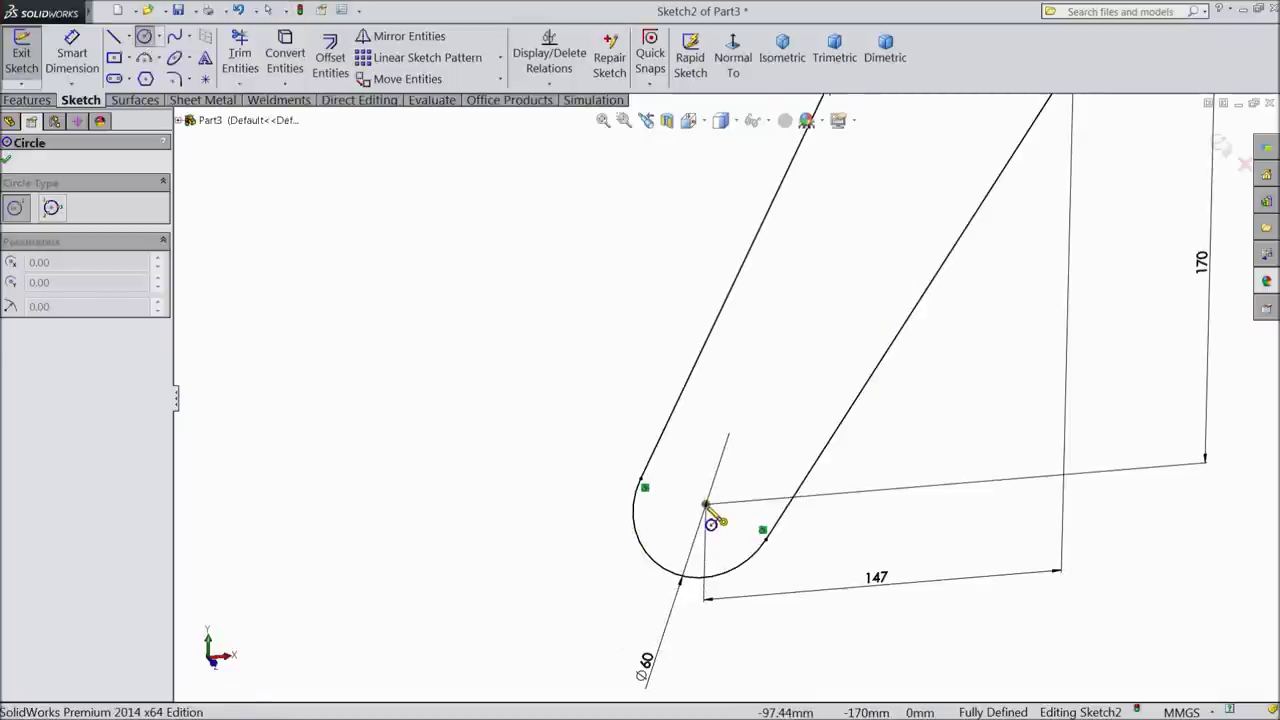
left_click(707, 506)
left_click(737, 530)
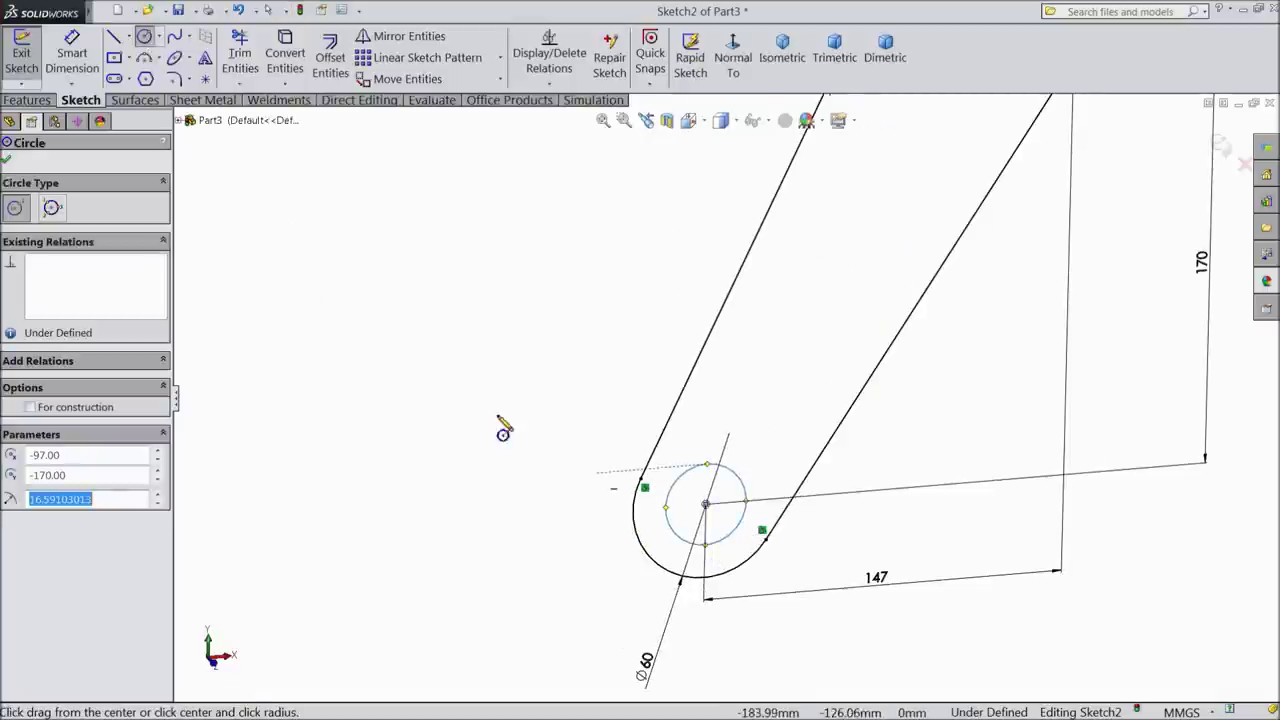
Step: Dimension the circle at the bracket profile's lower rounded end to a diameter of 15 mm
left_click(73, 60)
left_click(668, 508)
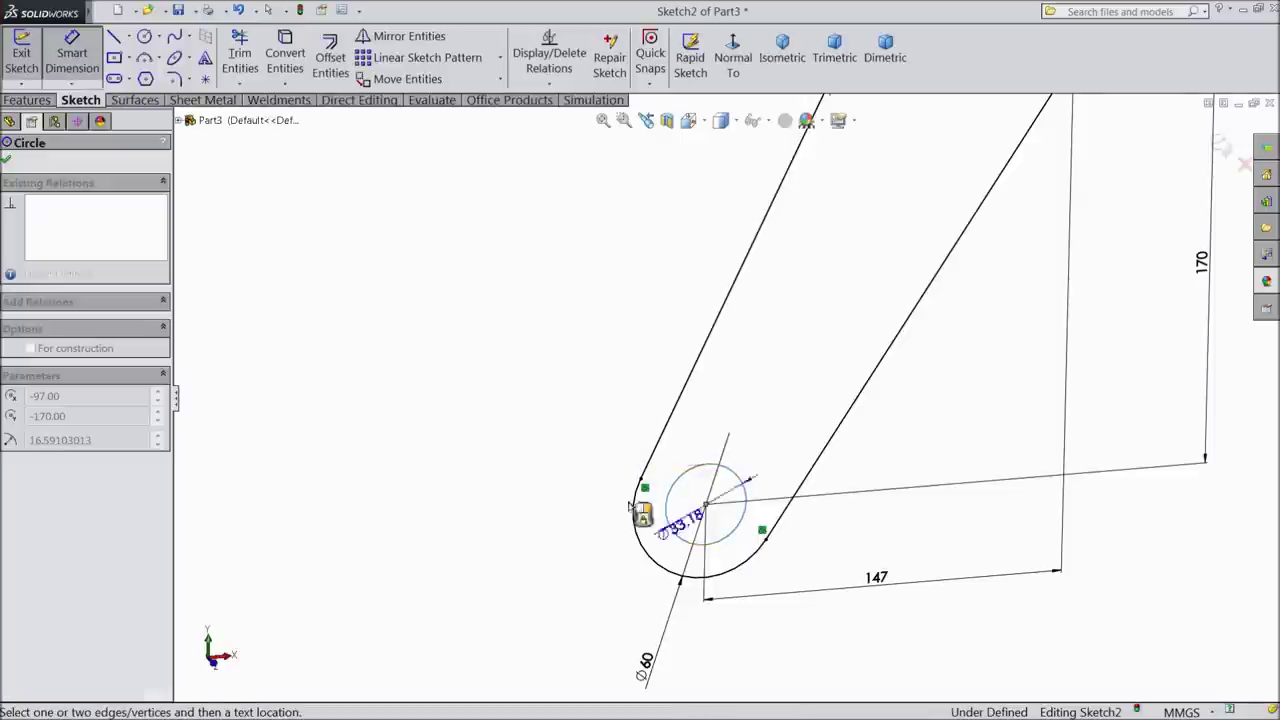
left_click(556, 510)
type("15")
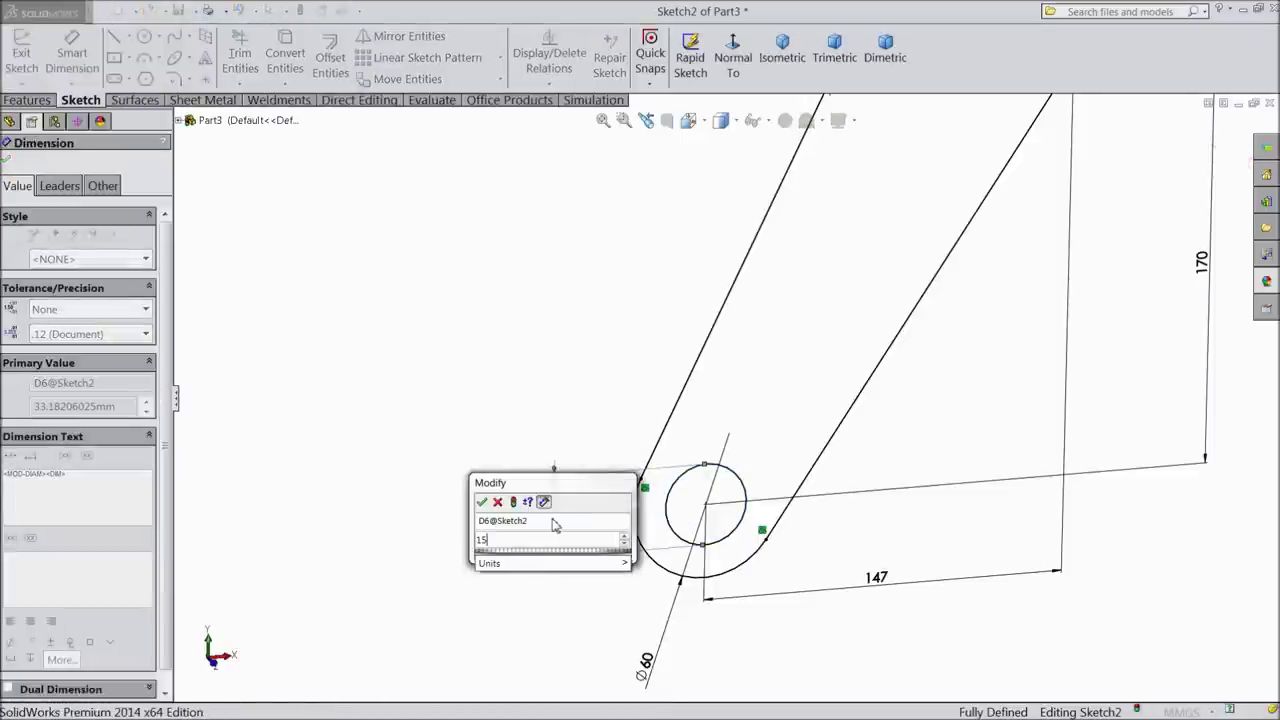
left_click(482, 503)
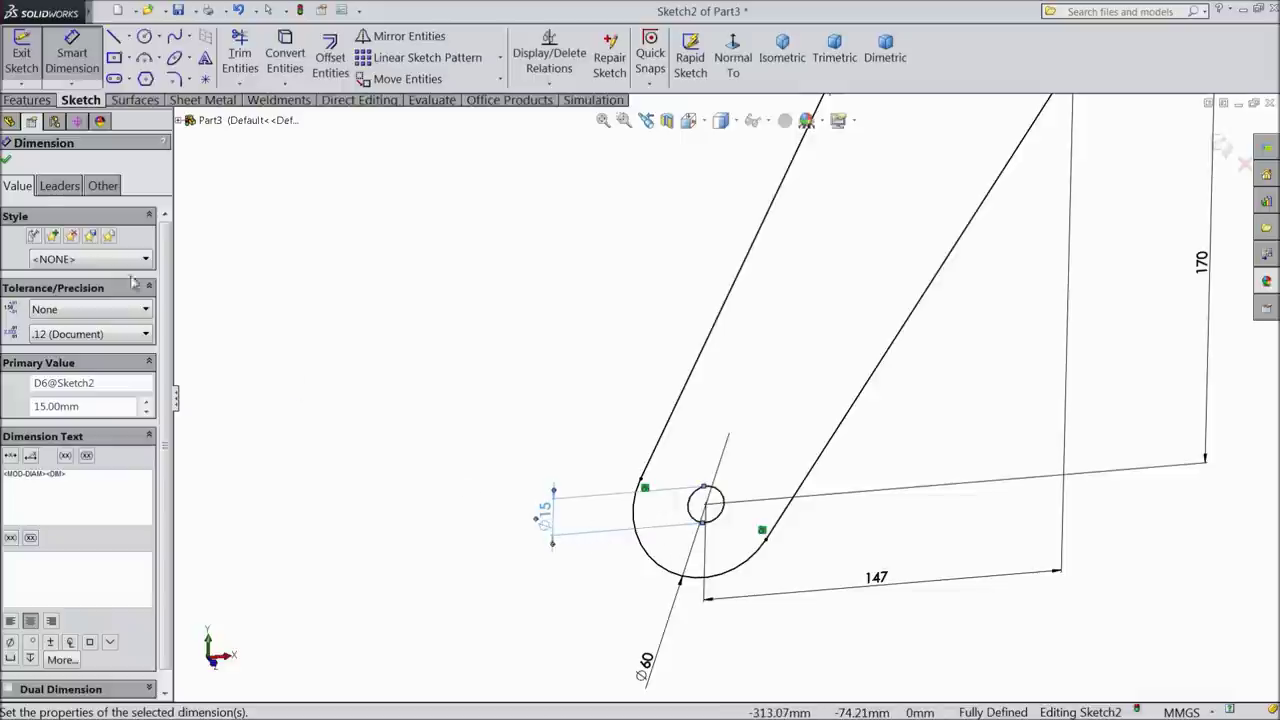
left_click(6, 163)
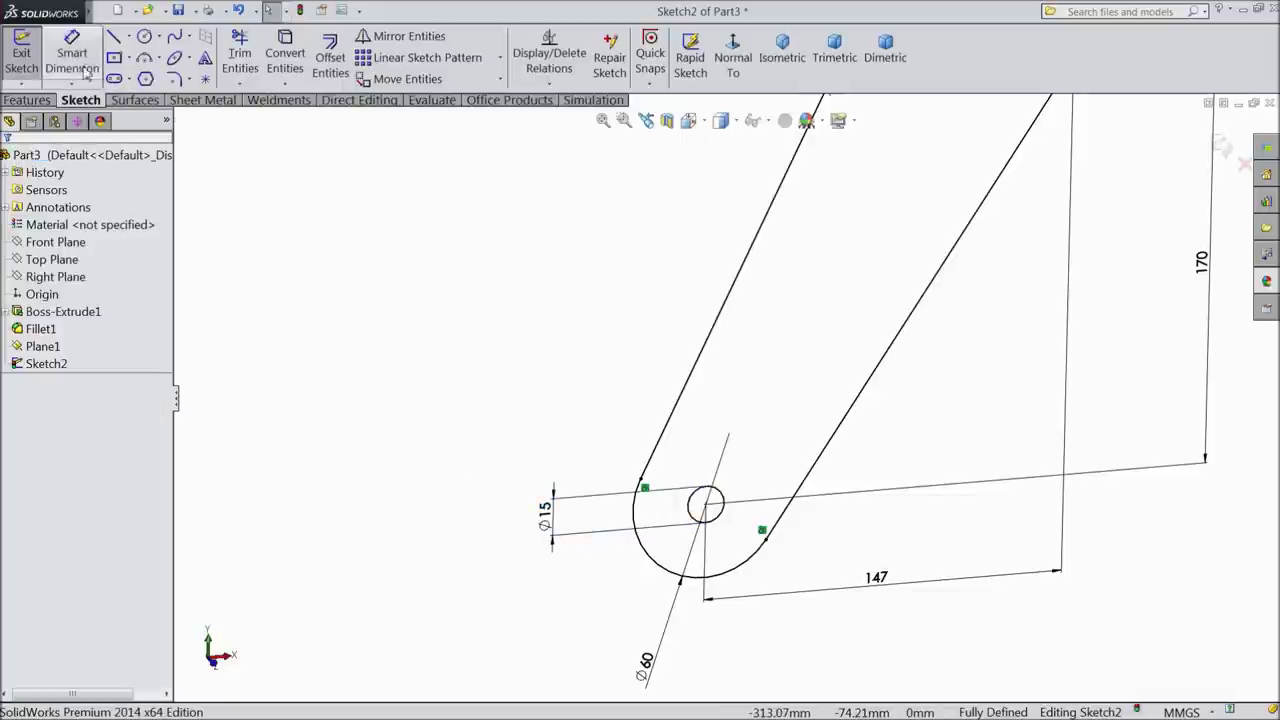
Step: Extrude the slanted bracket profile as a blind boss 8 mm deep, merged with the disc
left_click(42, 101)
left_click(30, 57)
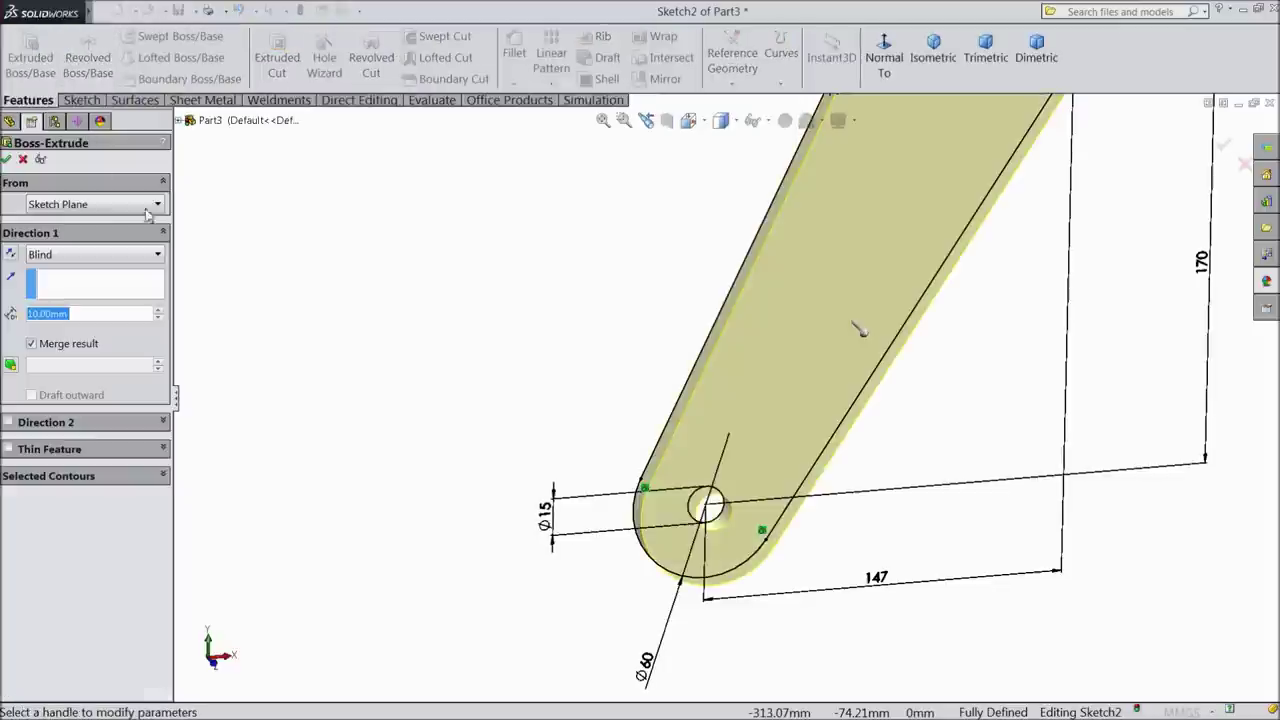
middle_click_drag(451, 326, 520, 345)
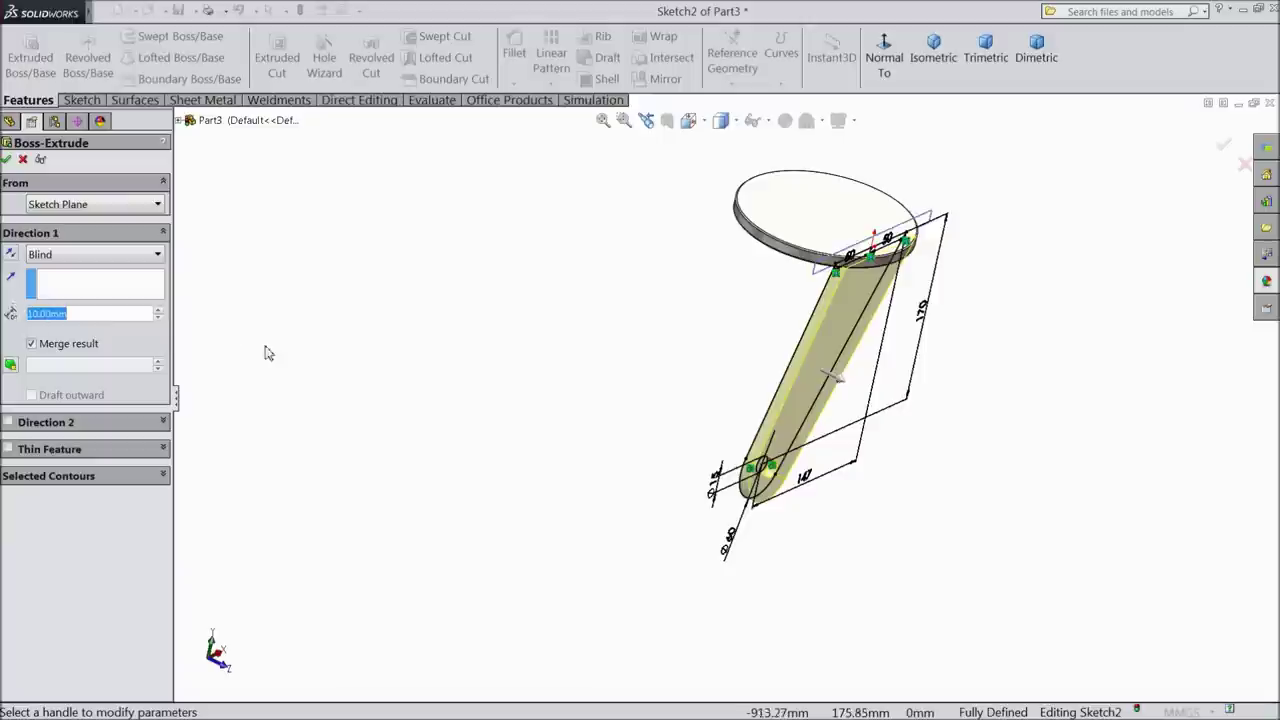
type("8")
key("Return")
middle_click_drag(619, 362, 569, 320)
scroll(771, 360, "down", 2)
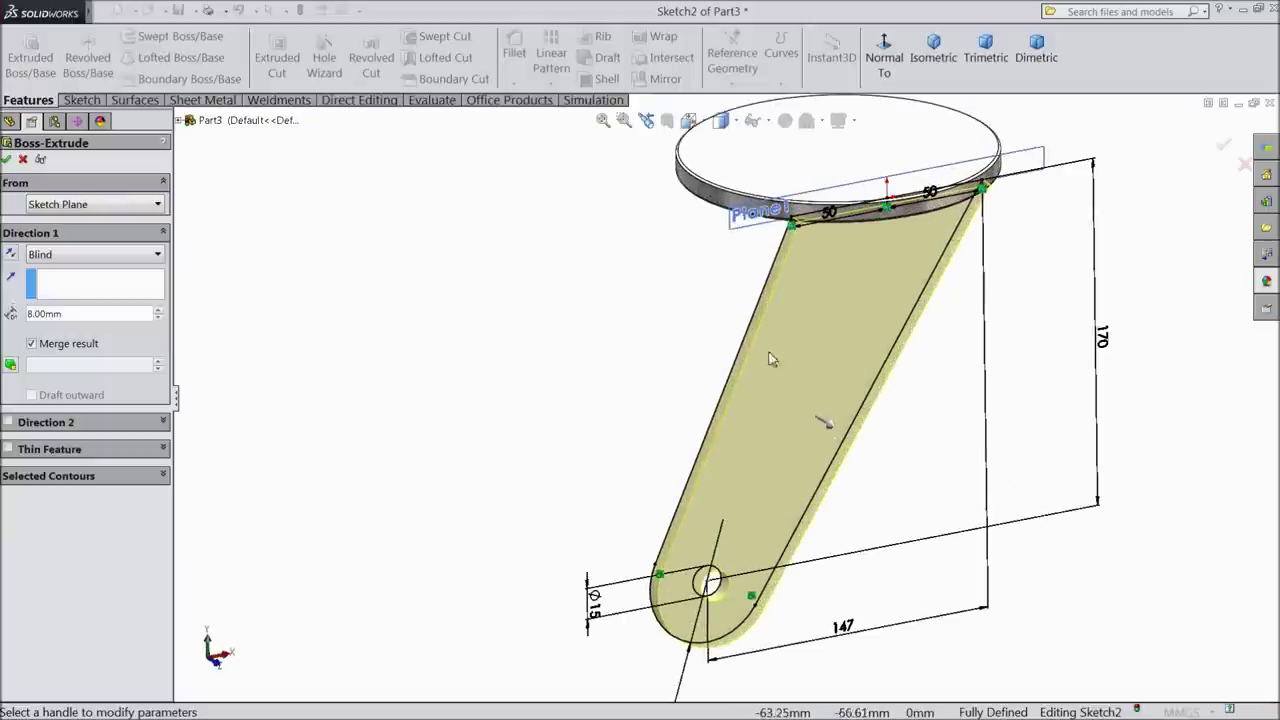
left_click(7, 163)
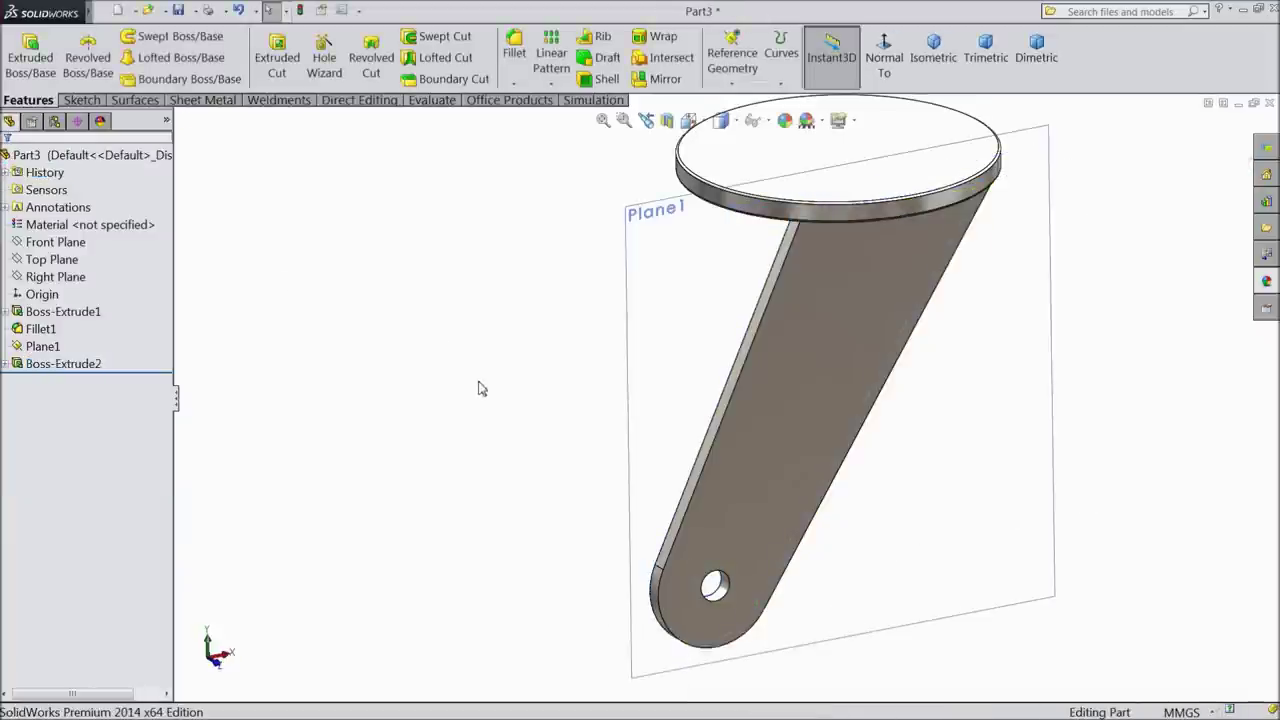
Step: Hide the reference plane Plane1 that carries the bracket sketch
left_click(636, 285)
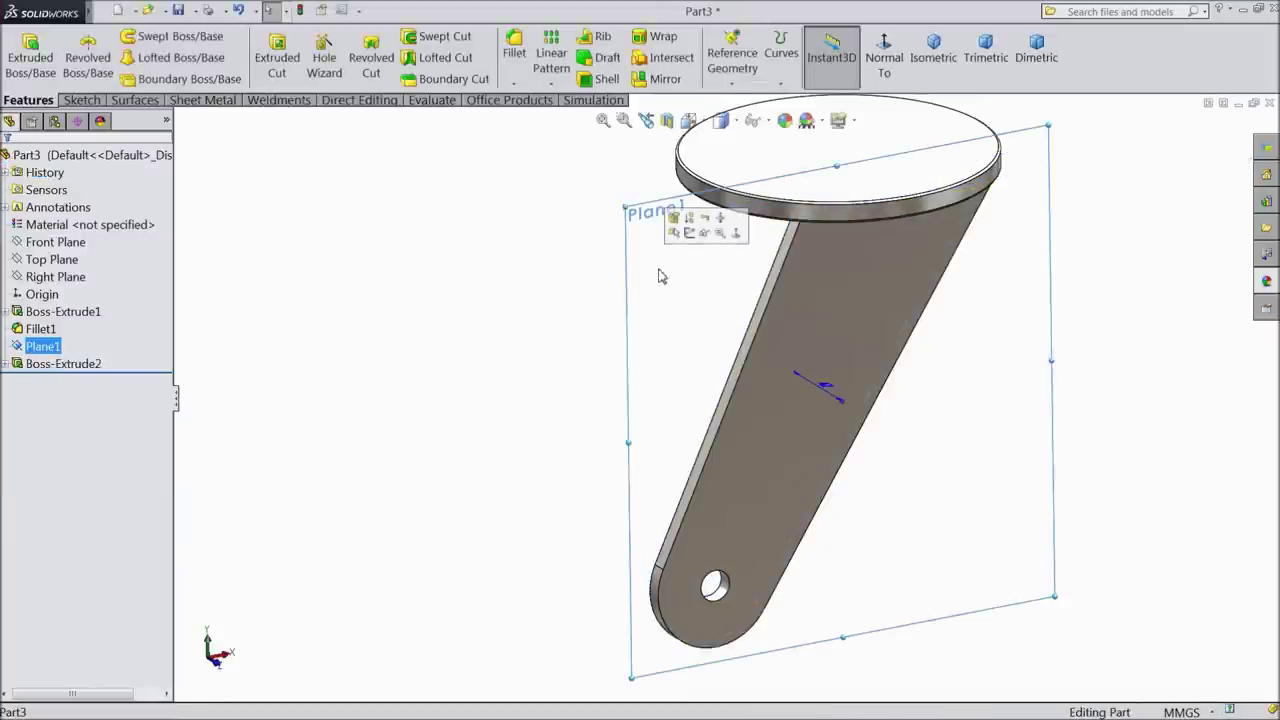
left_click(706, 236)
middle_click_drag(649, 385, 607, 331)
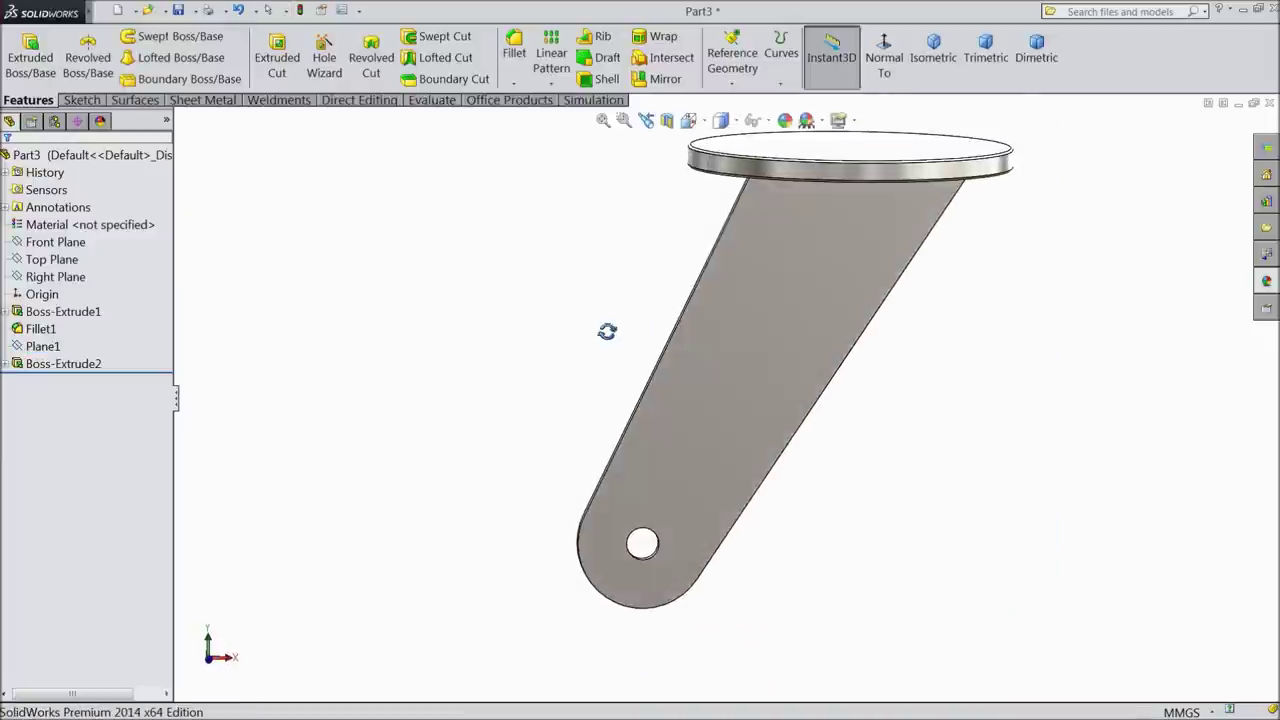
Step: Start a new sketch on the bracket arm's large flat outer face and view it straight on
left_click(772, 322)
left_click(826, 286)
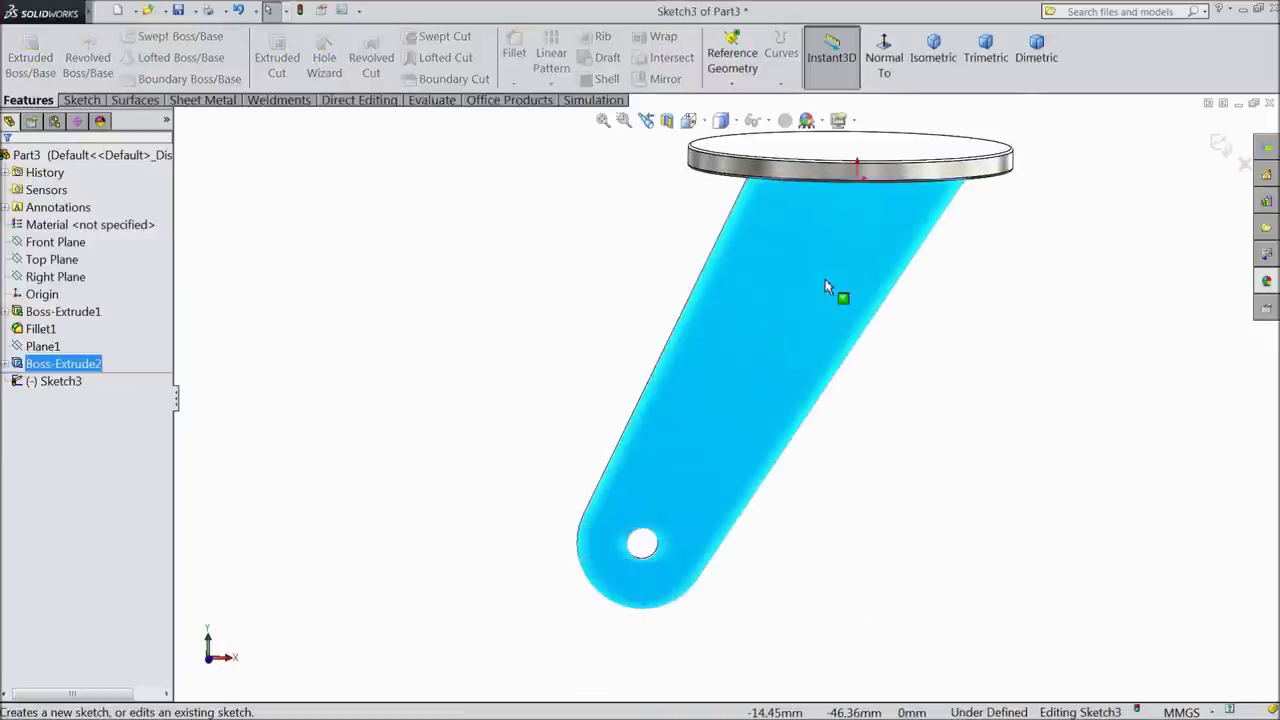
left_click(886, 68)
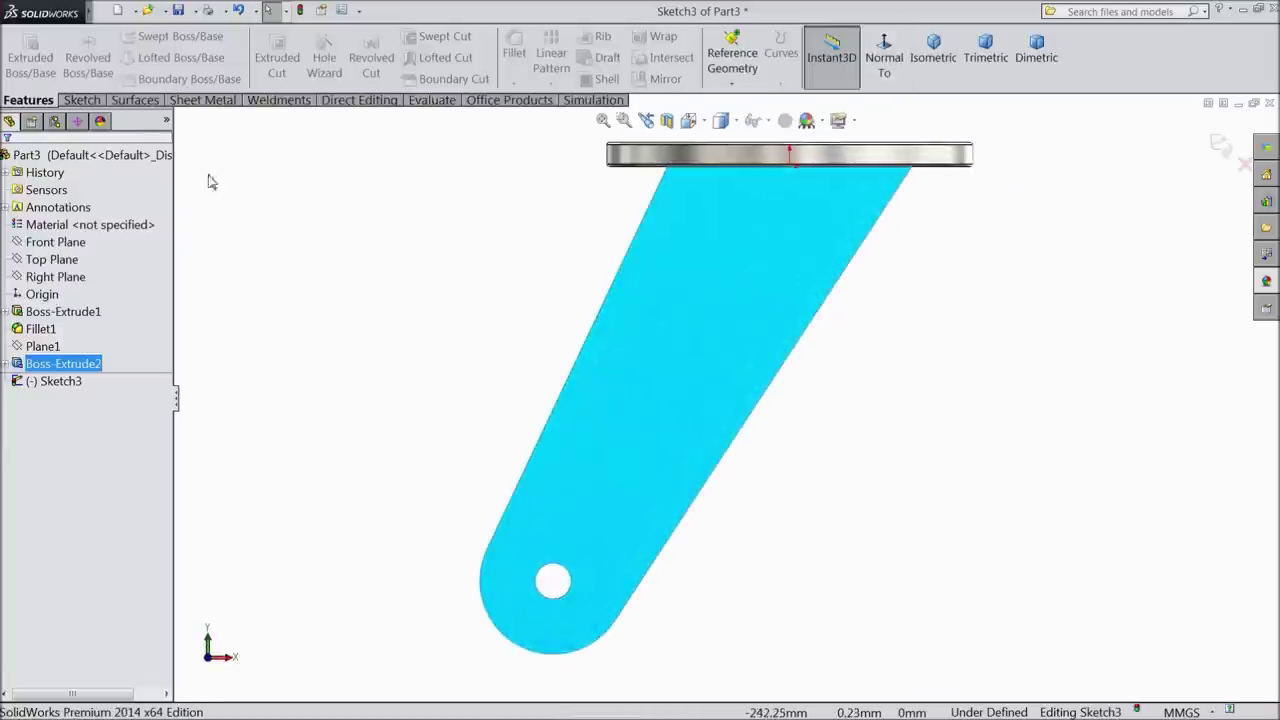
Step: Sketch two connected slanted lines, about 43 and 58 mm long, from the disc's underside down inside the bracket arm's right edge
left_click(90, 101)
left_click(115, 40)
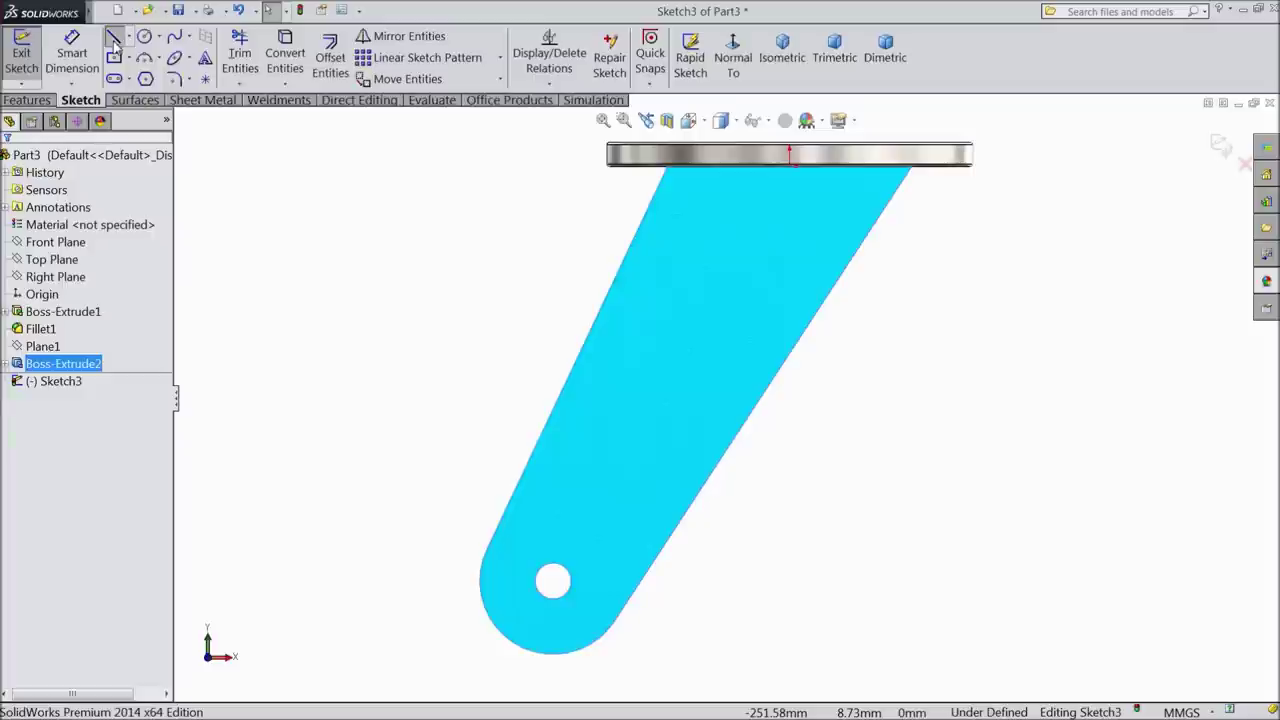
scroll(797, 297, "down", 2)
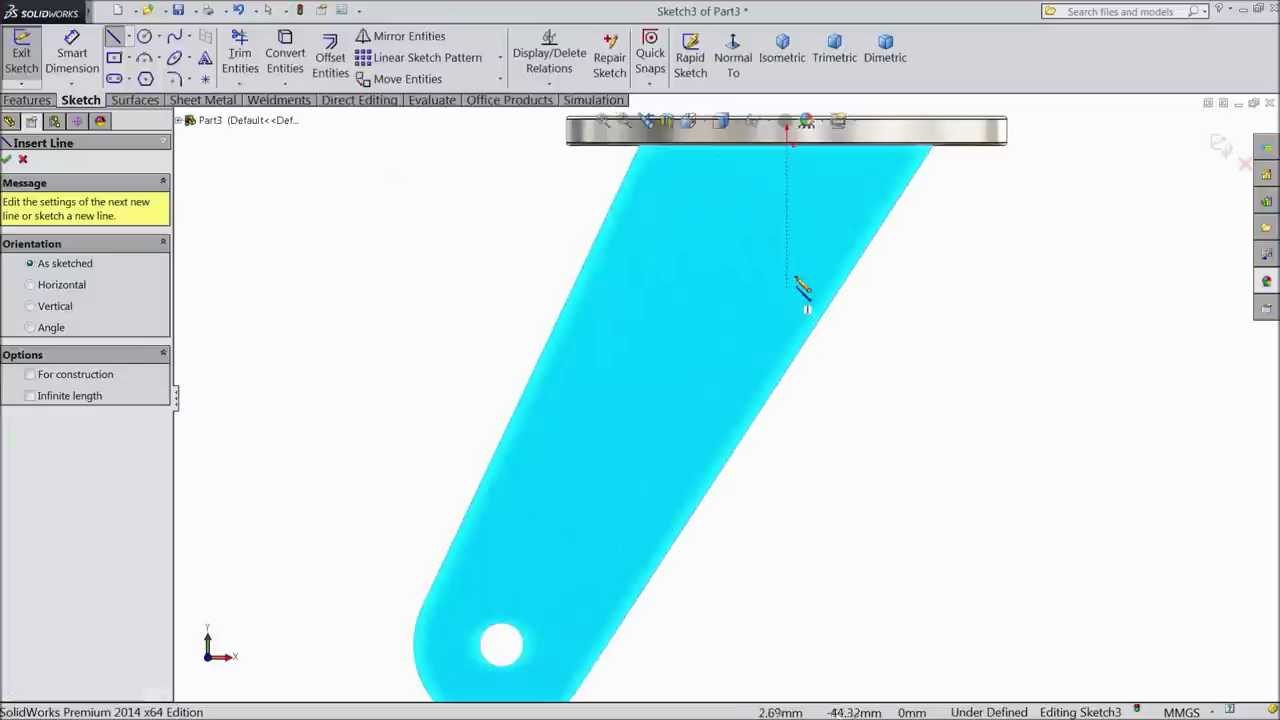
left_click(888, 148)
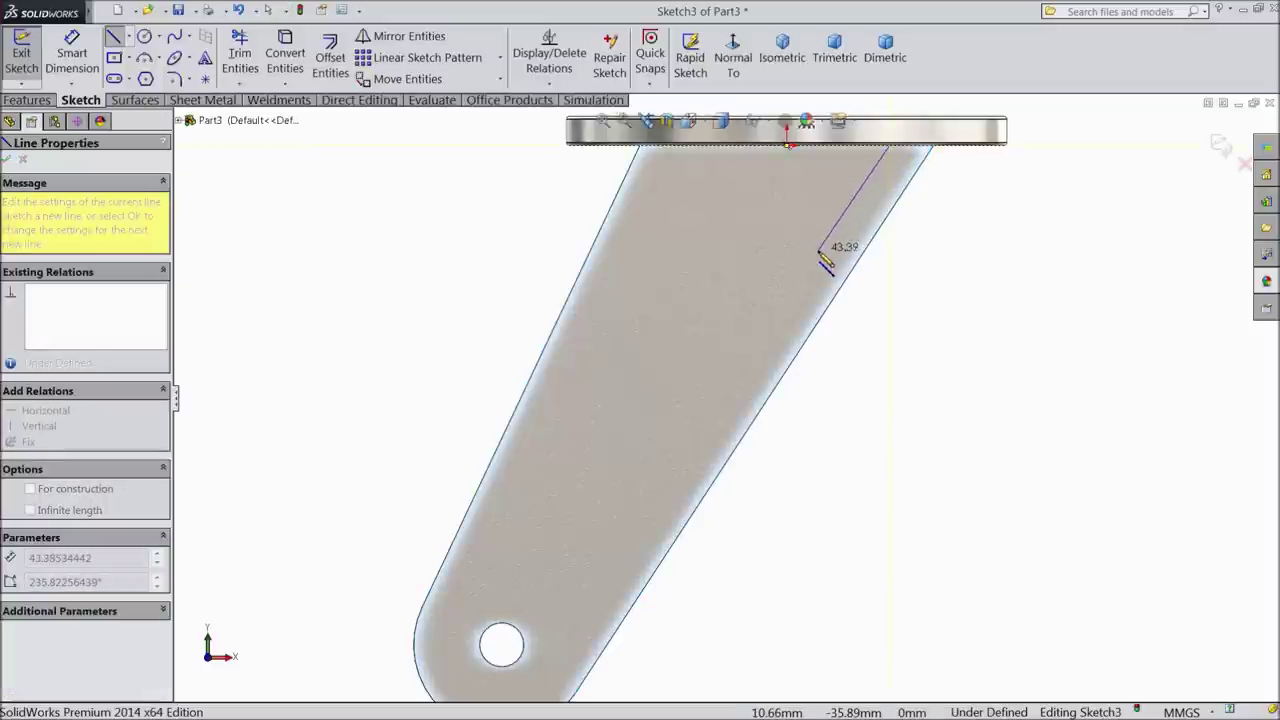
left_click(818, 250)
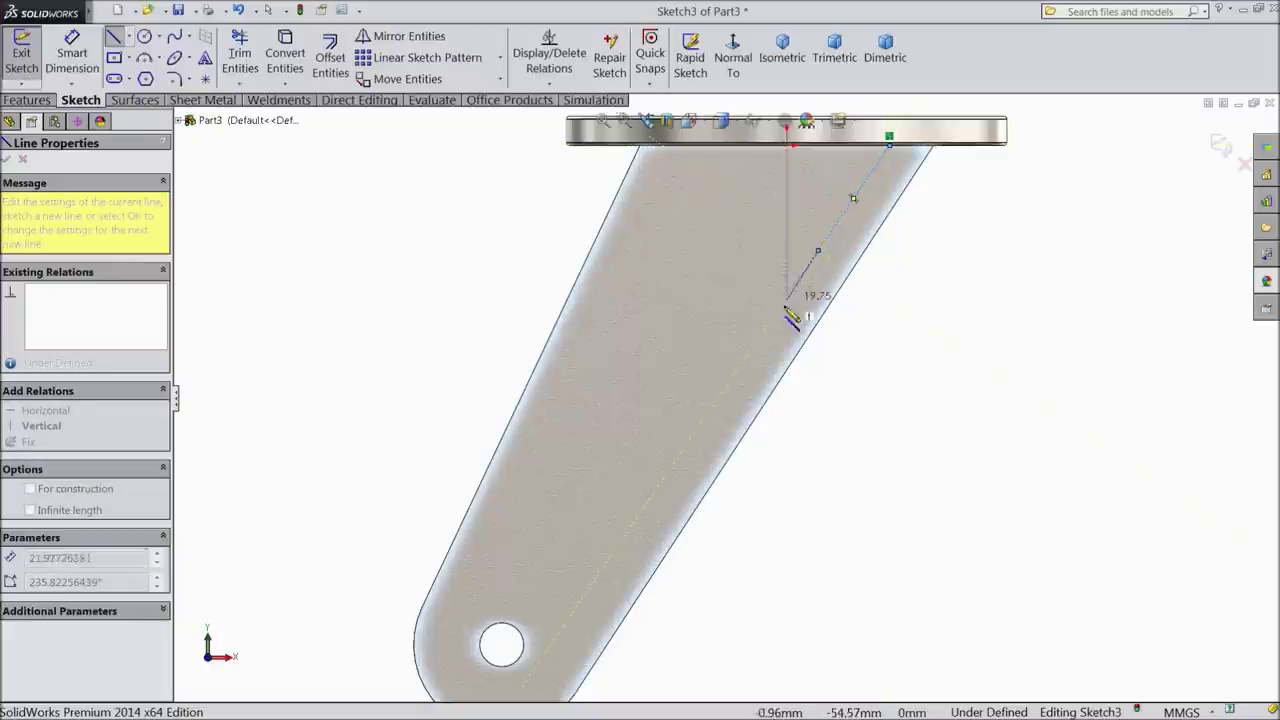
left_click(705, 378)
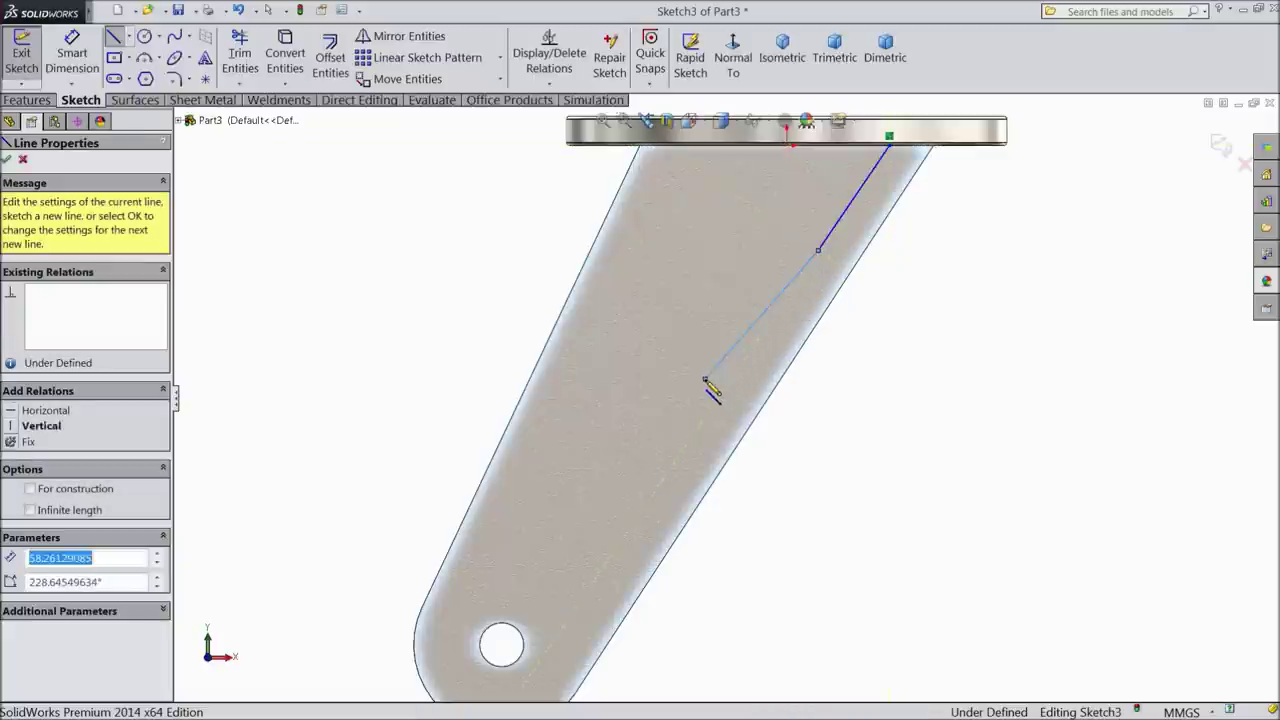
right_click(695, 336)
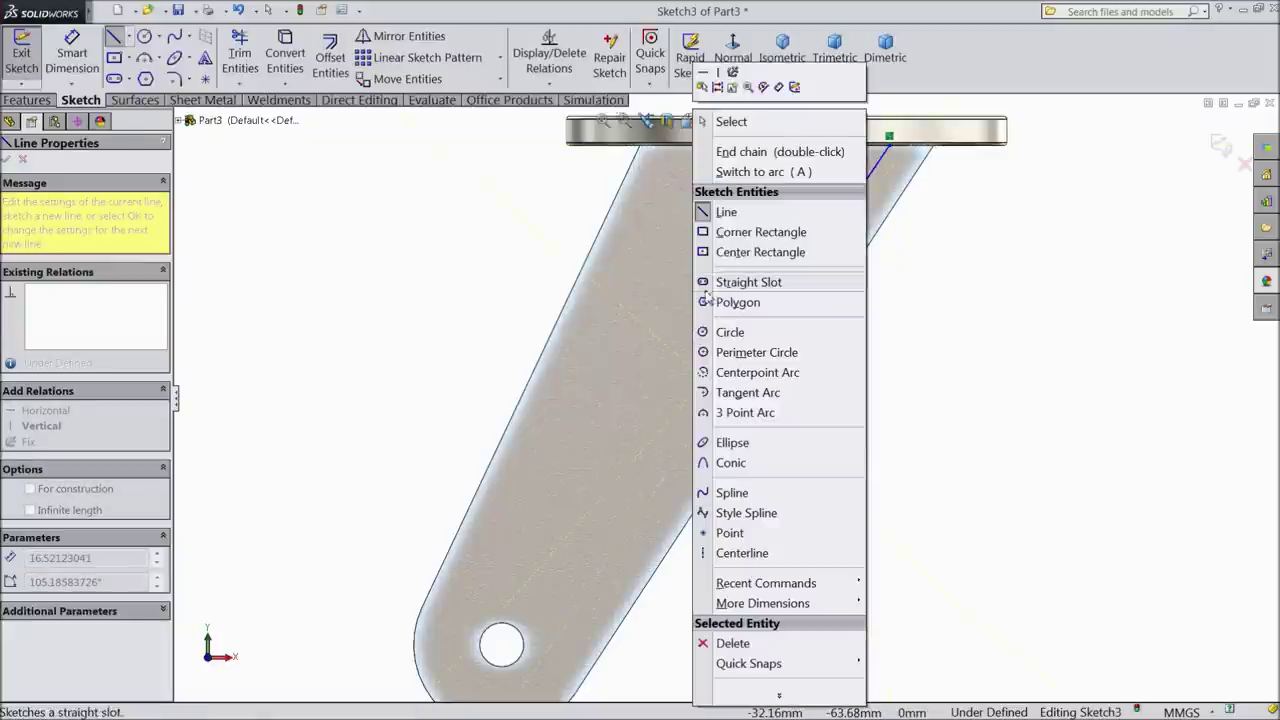
left_click(731, 122)
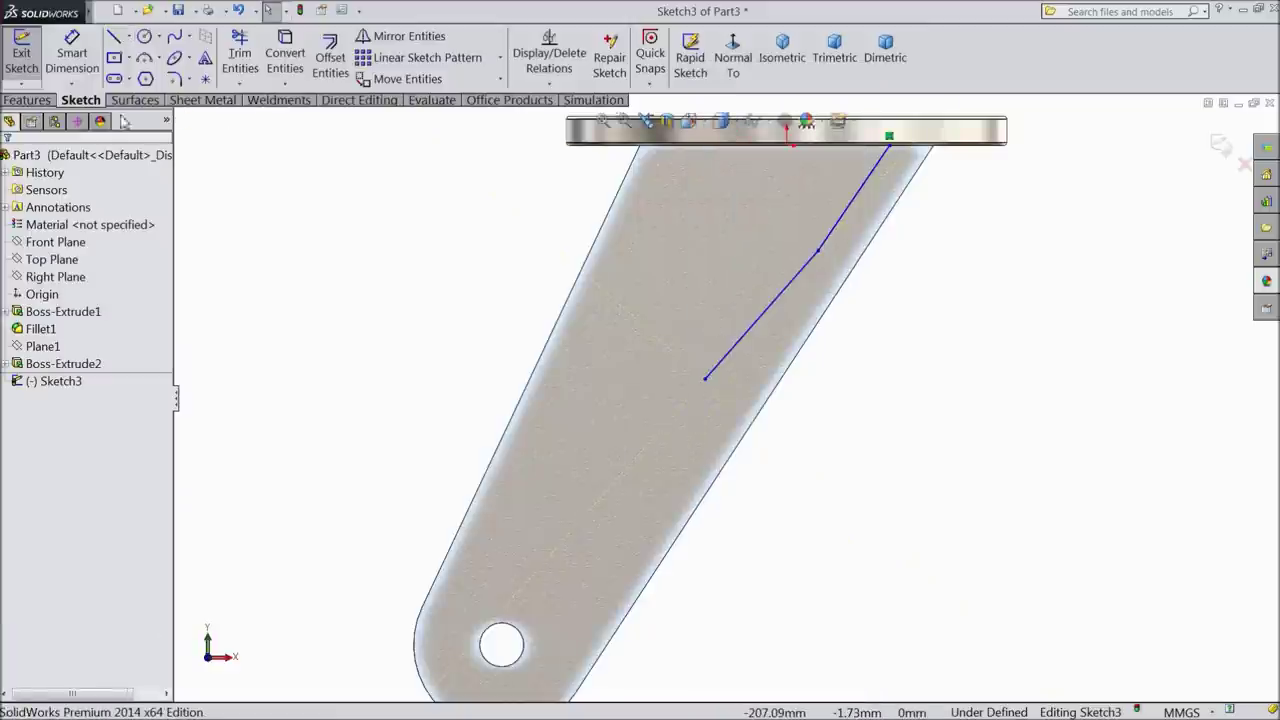
Step: Sketch two connected lines from the disc's underside down inside the bracket arm's left edge, the lower one steeper
left_click(114, 40)
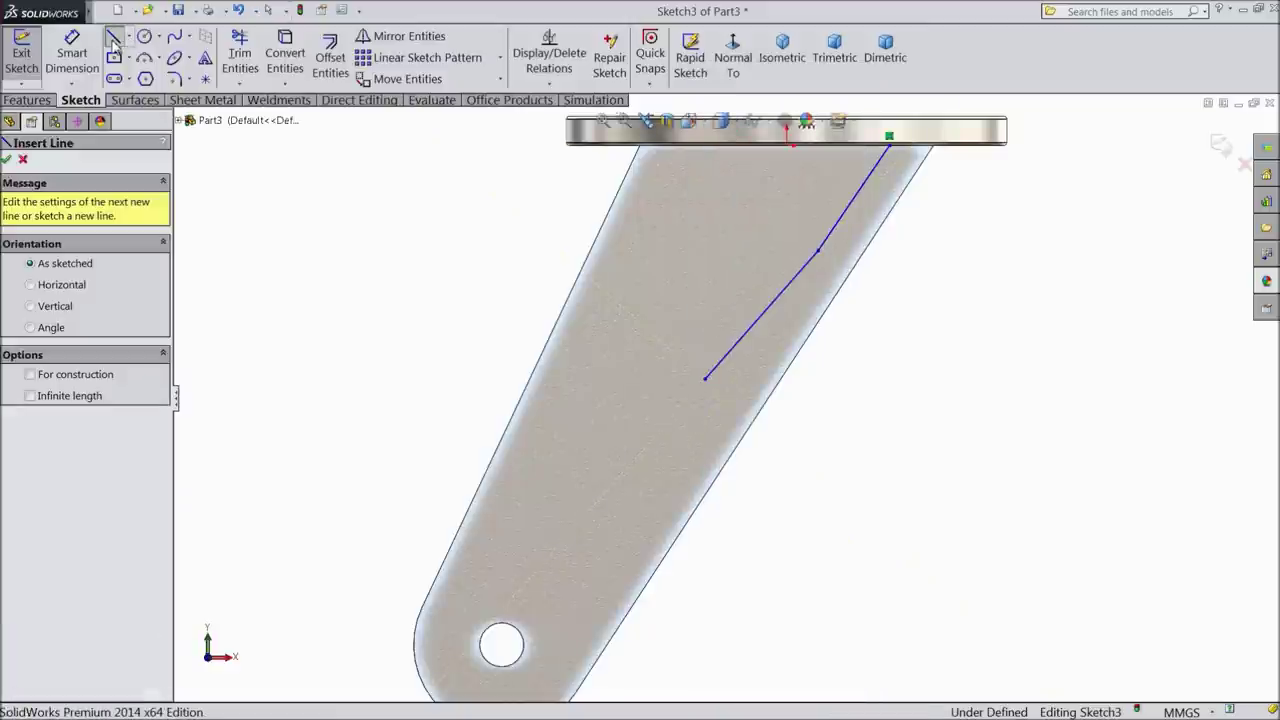
left_click(682, 148)
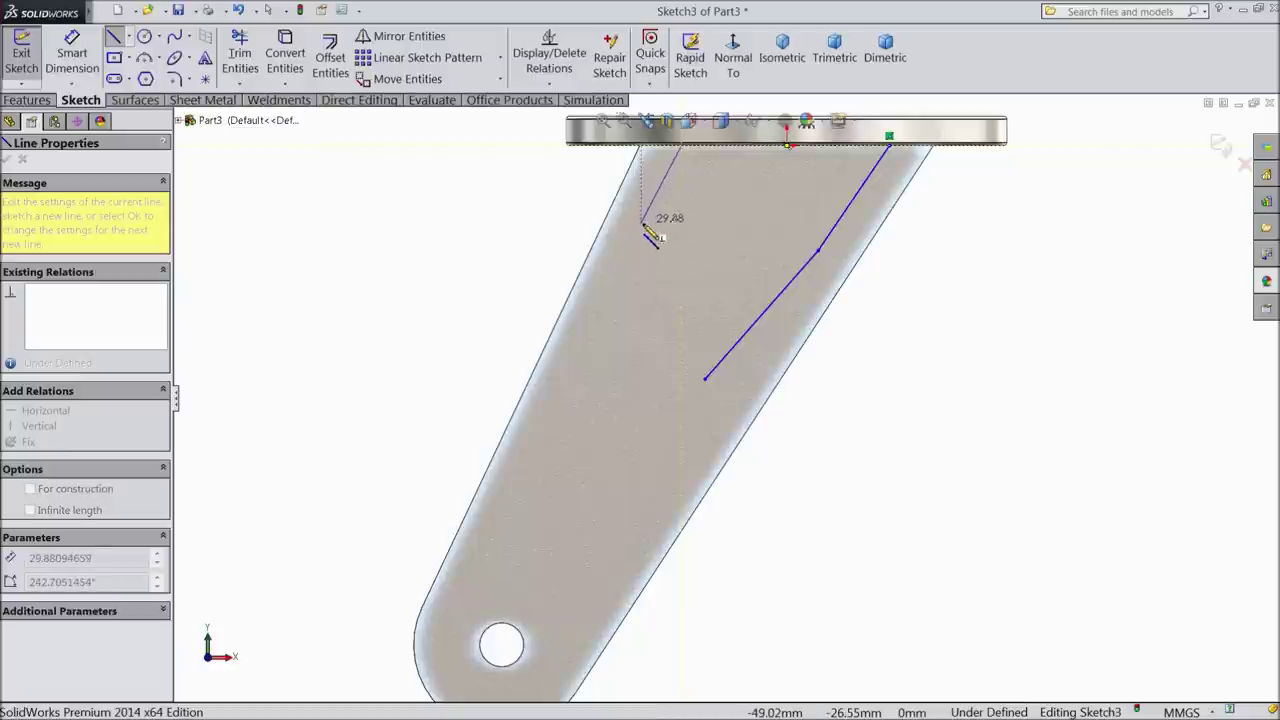
left_click(648, 218)
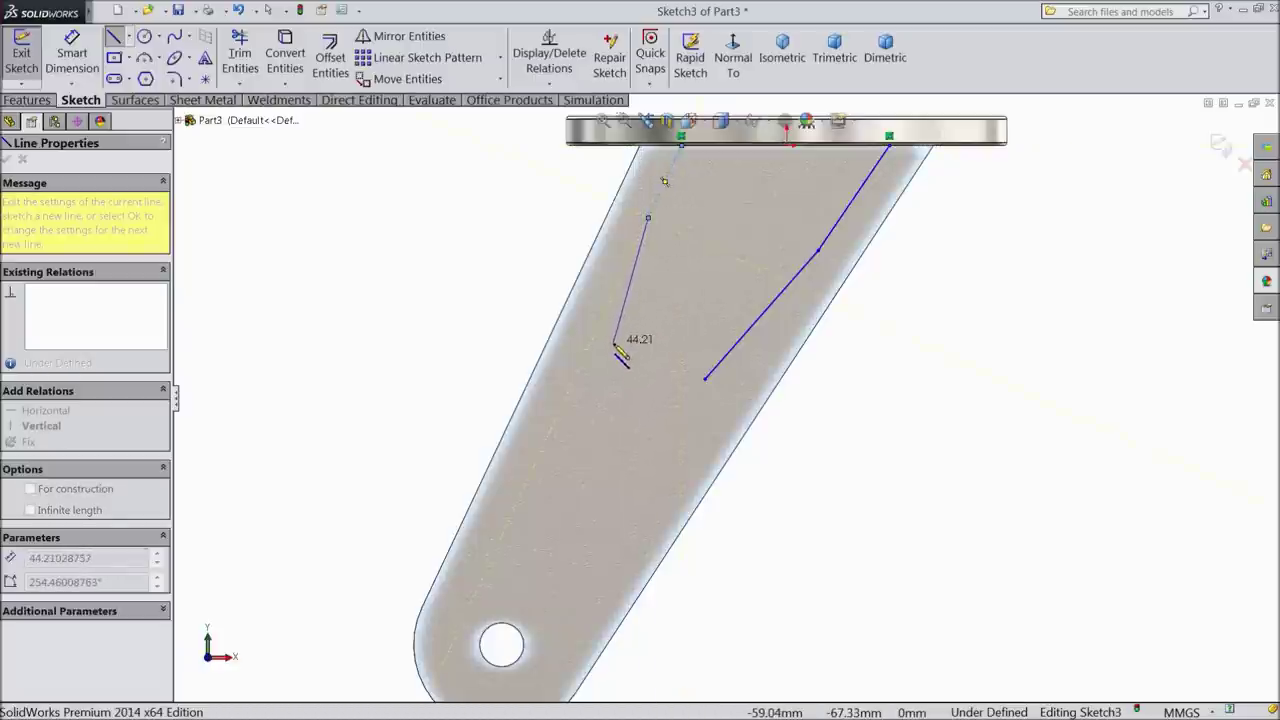
left_click(604, 348)
right_click(620, 345)
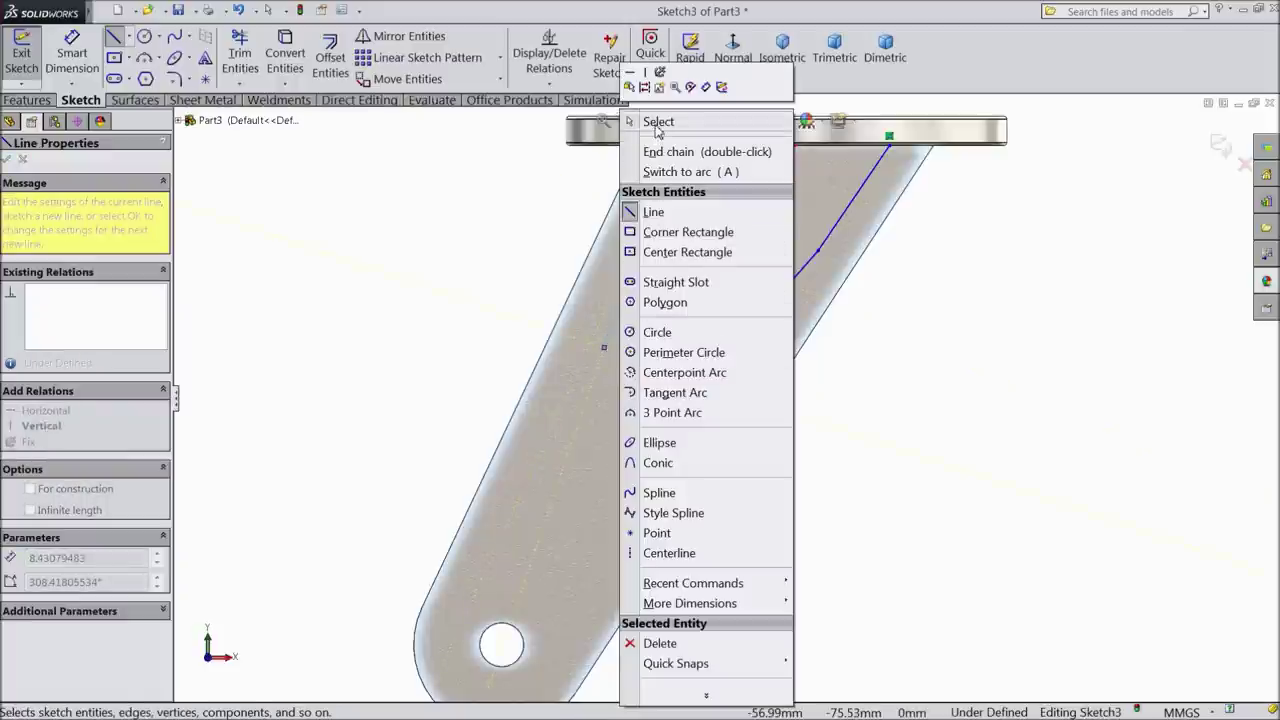
left_click(656, 121)
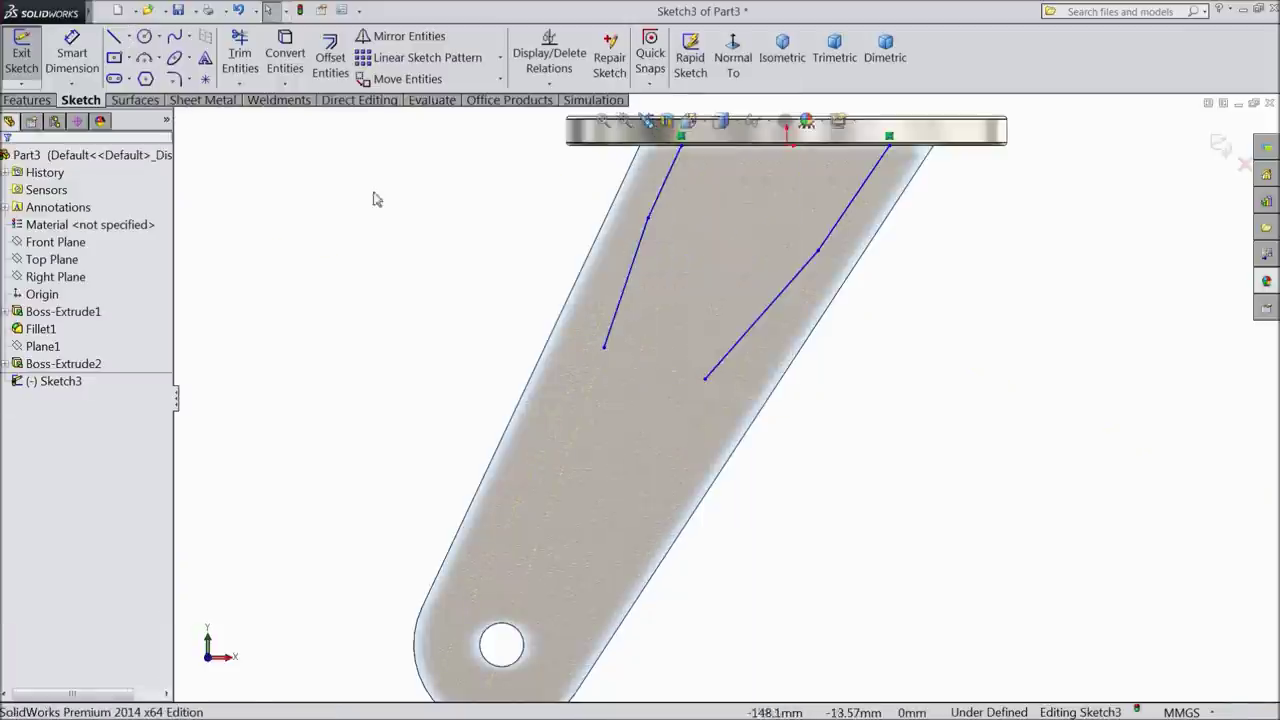
Step: Join the lower ends of the two line chains with a downward-bulging 3 point arc of about 19 mm radius
left_click(158, 58)
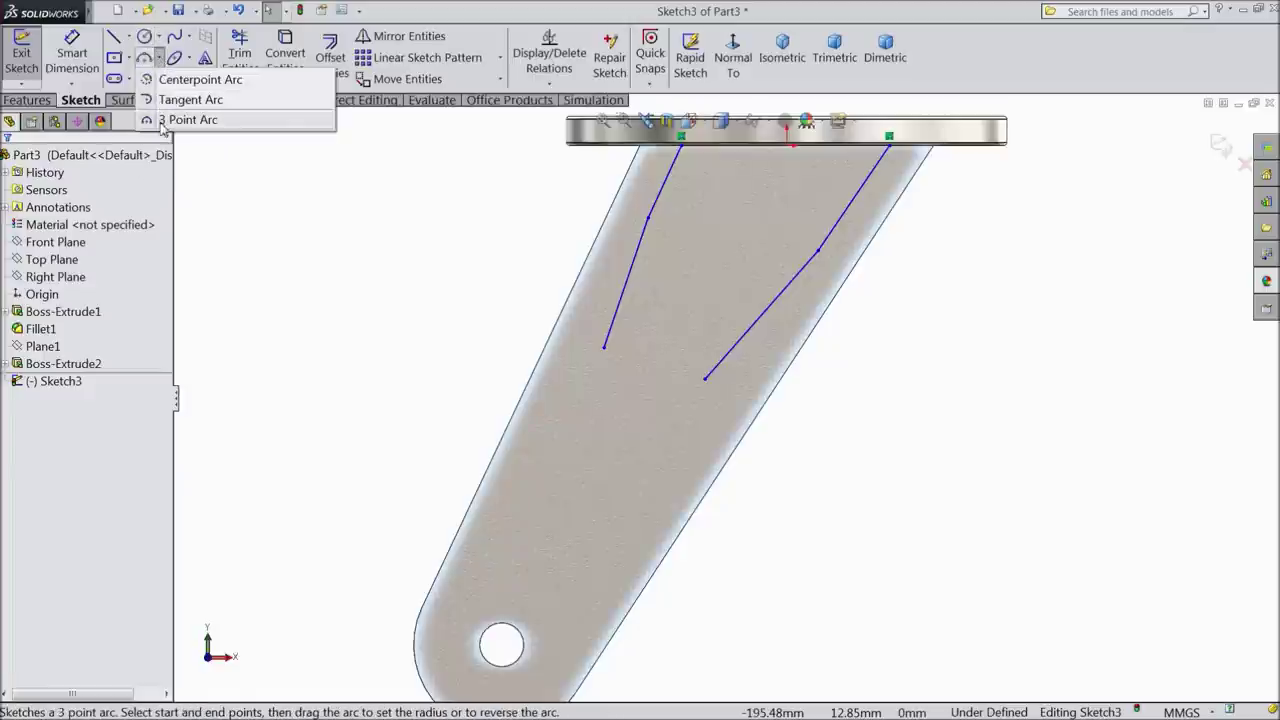
left_click(166, 119)
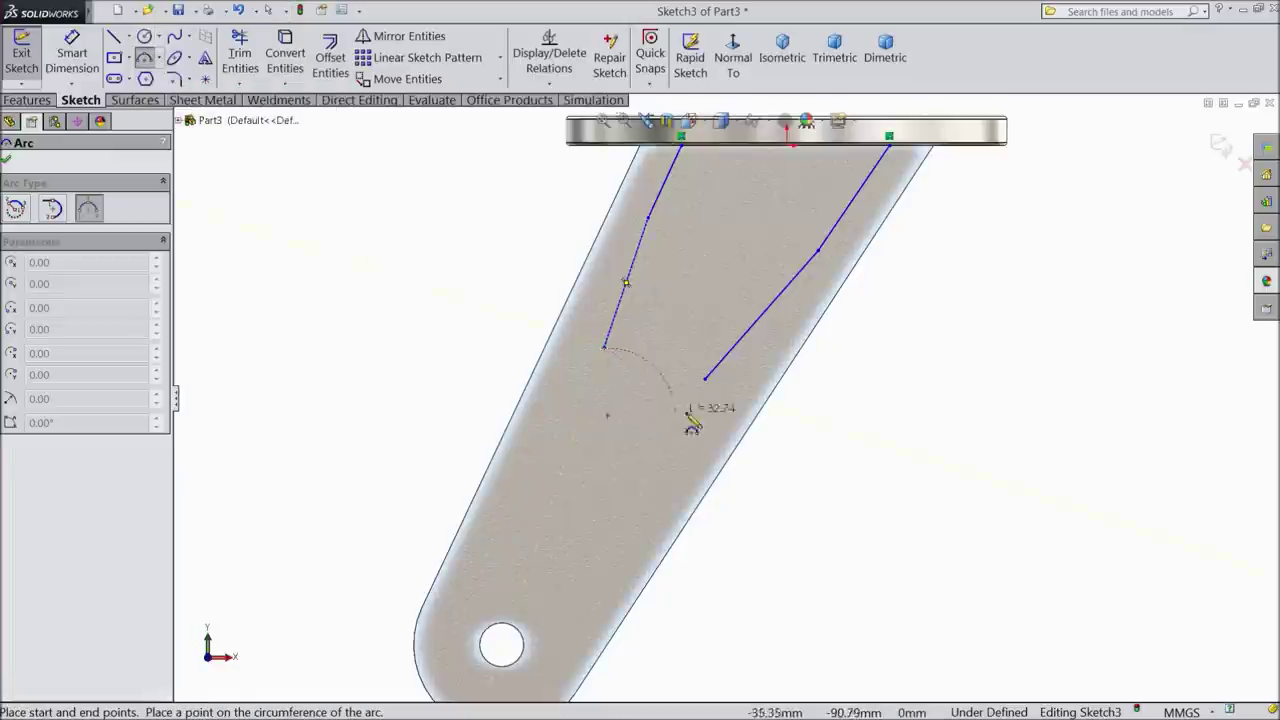
left_click(705, 378)
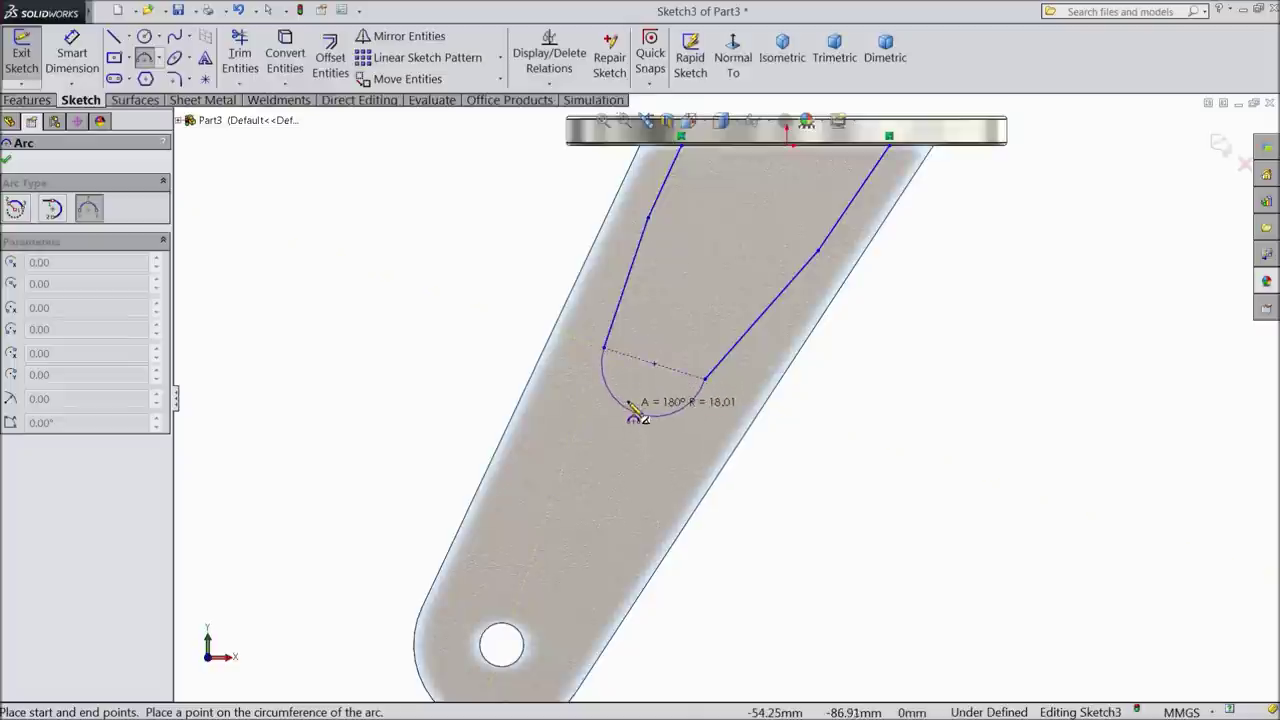
left_click(642, 403)
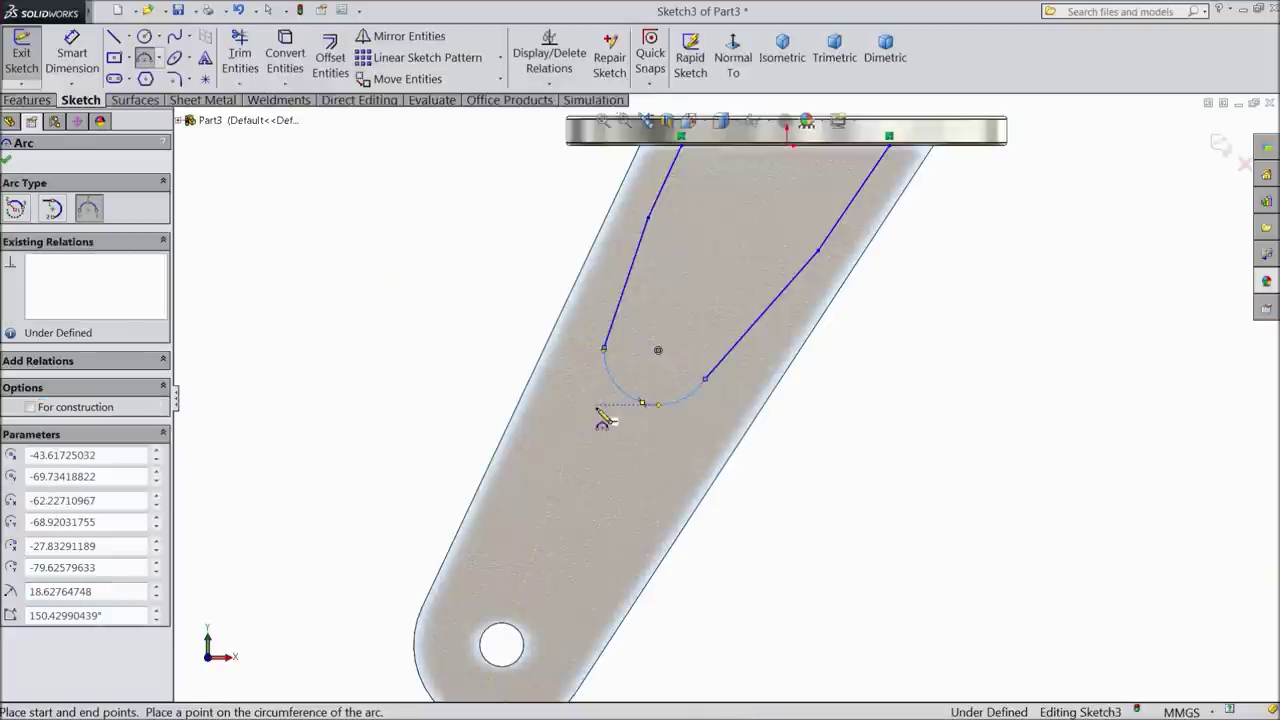
right_click(604, 418)
left_click(632, 168)
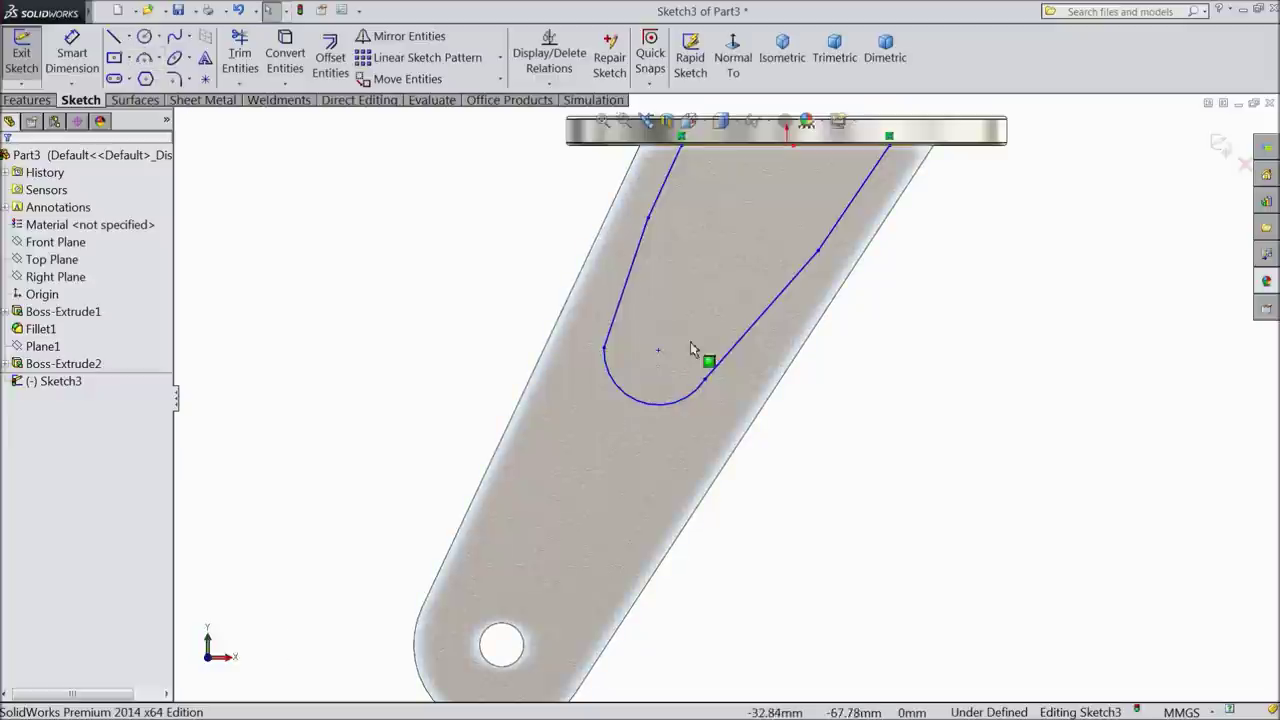
Step: Add tangent relations between the arc and the lower line on each side
left_click(606, 380, "ctrl")
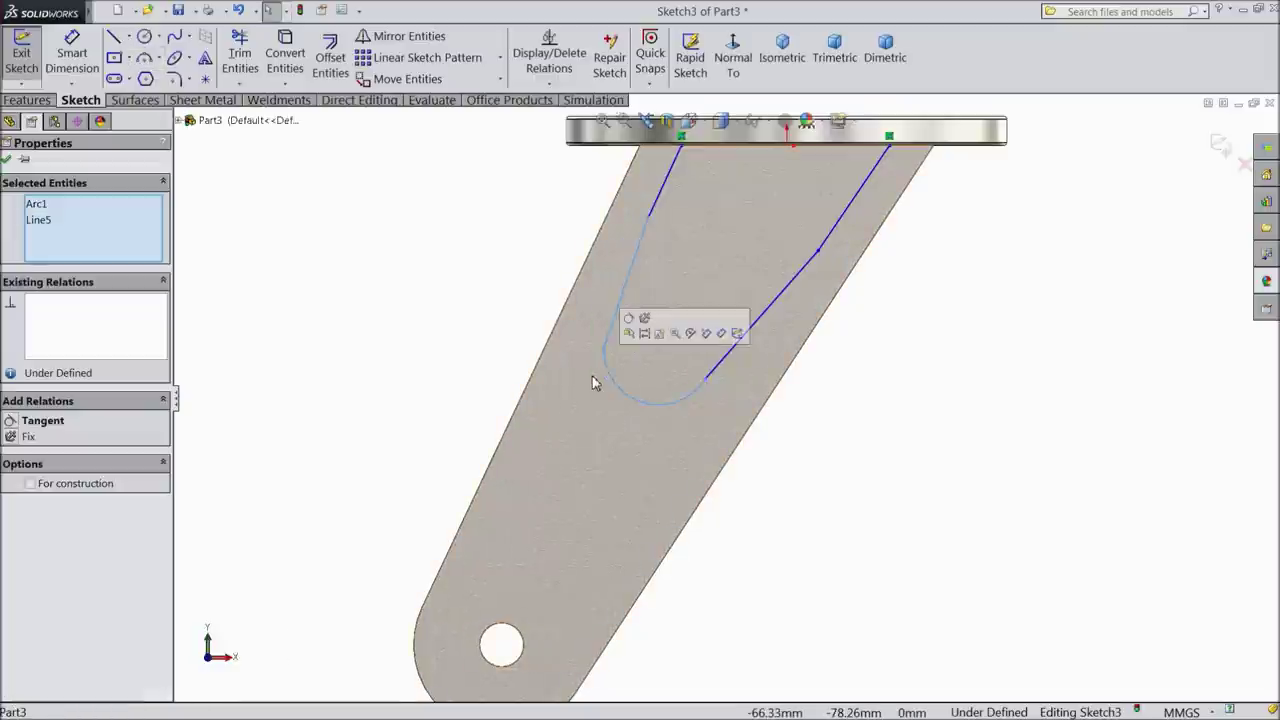
left_click(630, 319)
left_click(700, 388)
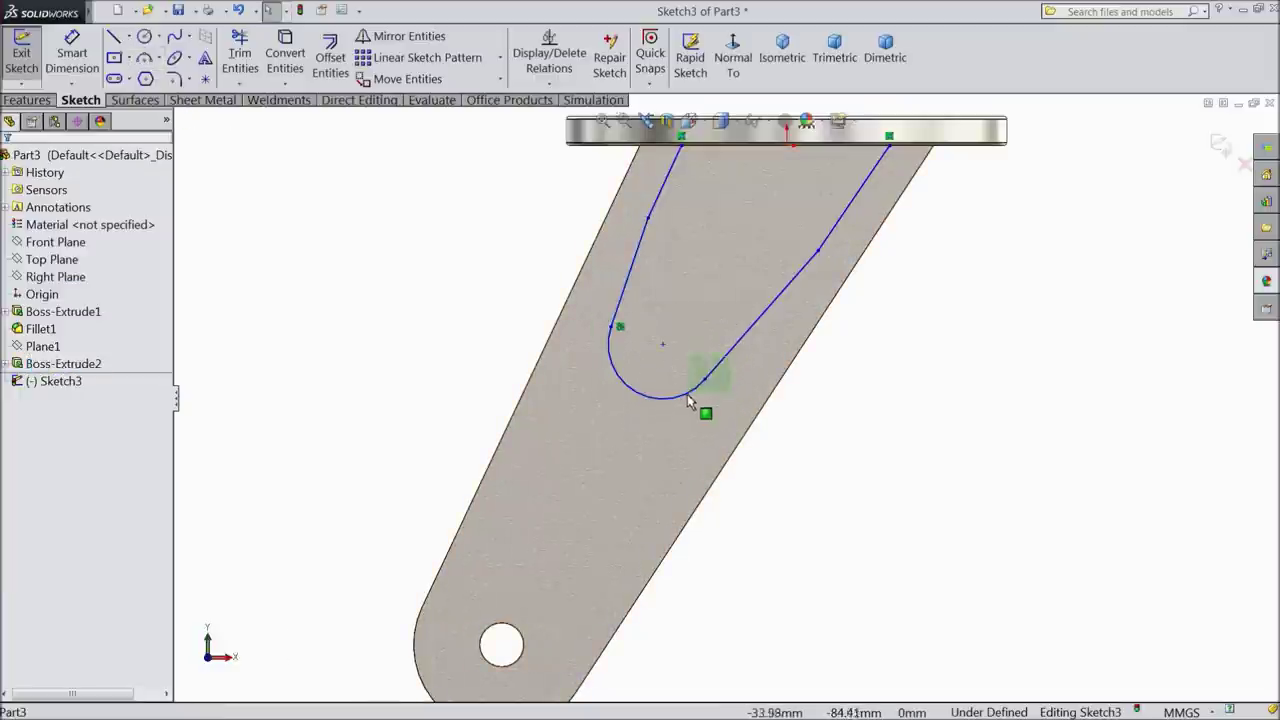
left_click(695, 390)
left_click(722, 352, "ctrl")
left_click(724, 347)
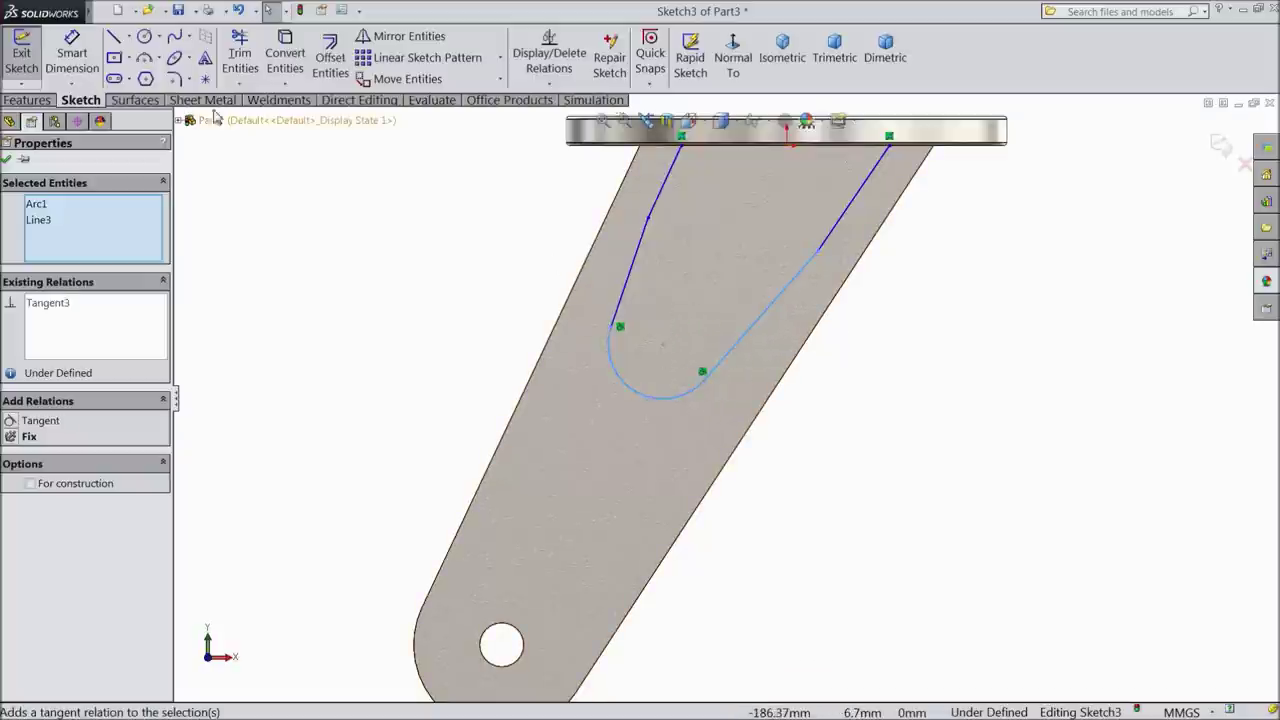
Step: Close the inner profile with a horizontal line about 71 mm long along the disc's underside between the two upper endpoints
left_click(114, 38)
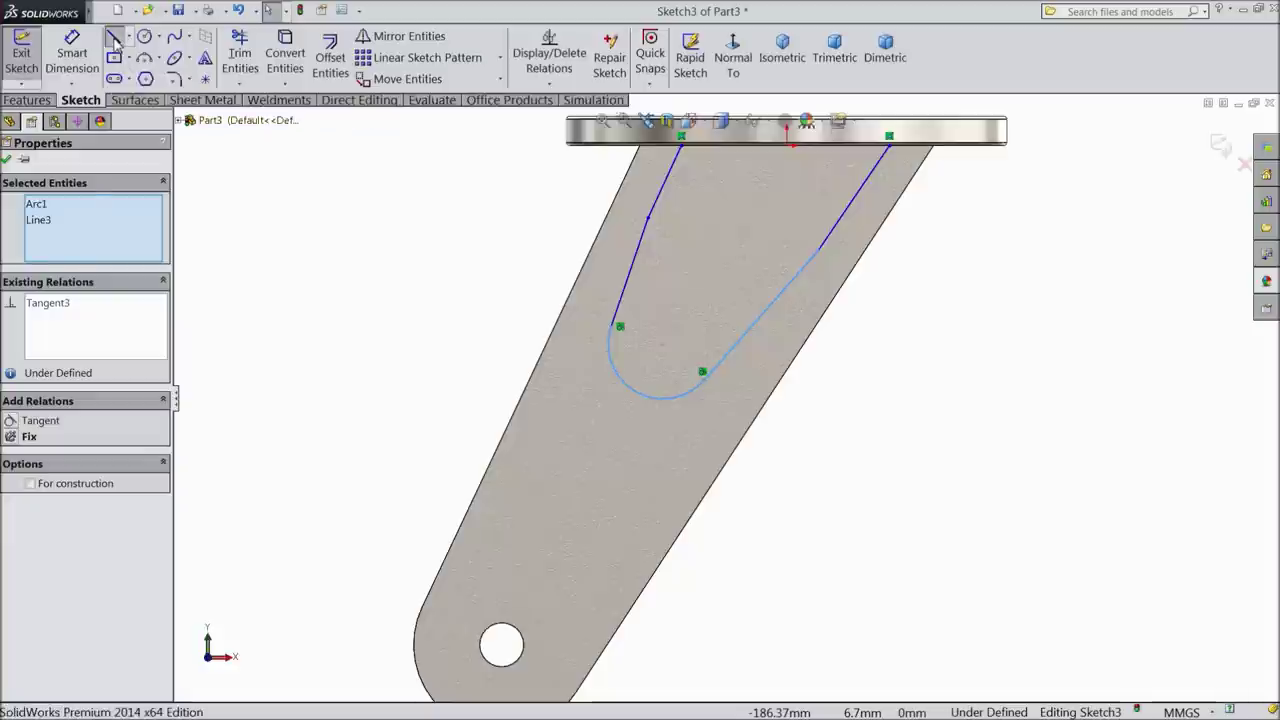
left_click(682, 146)
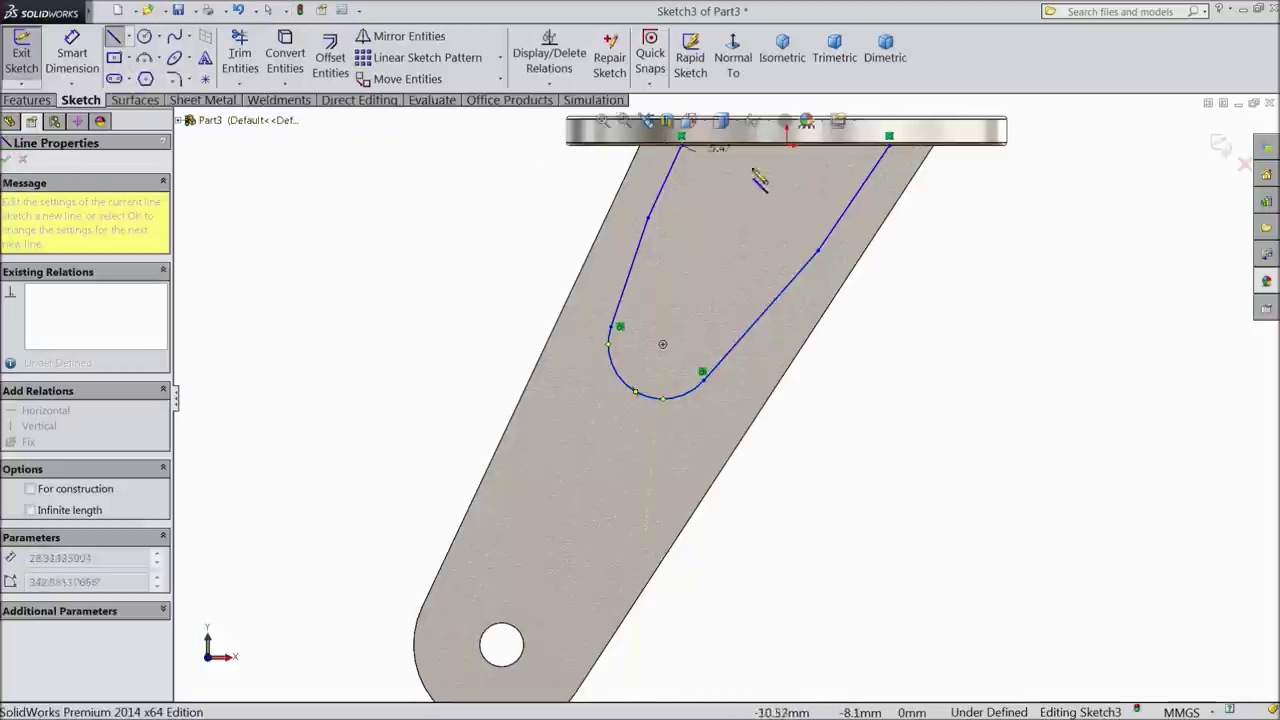
left_click(893, 147)
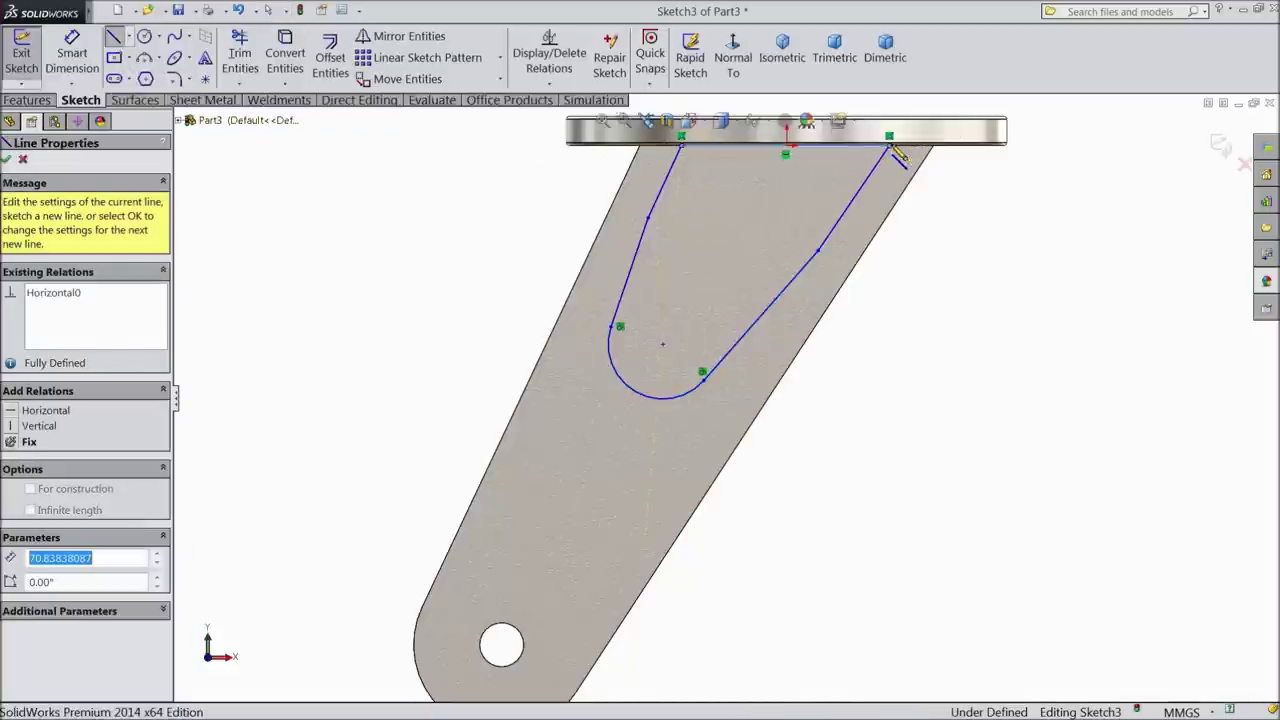
Step: Extrude the closed inner profile 4 mm as a blind boss merged with the bracket arm
right_click(378, 204)
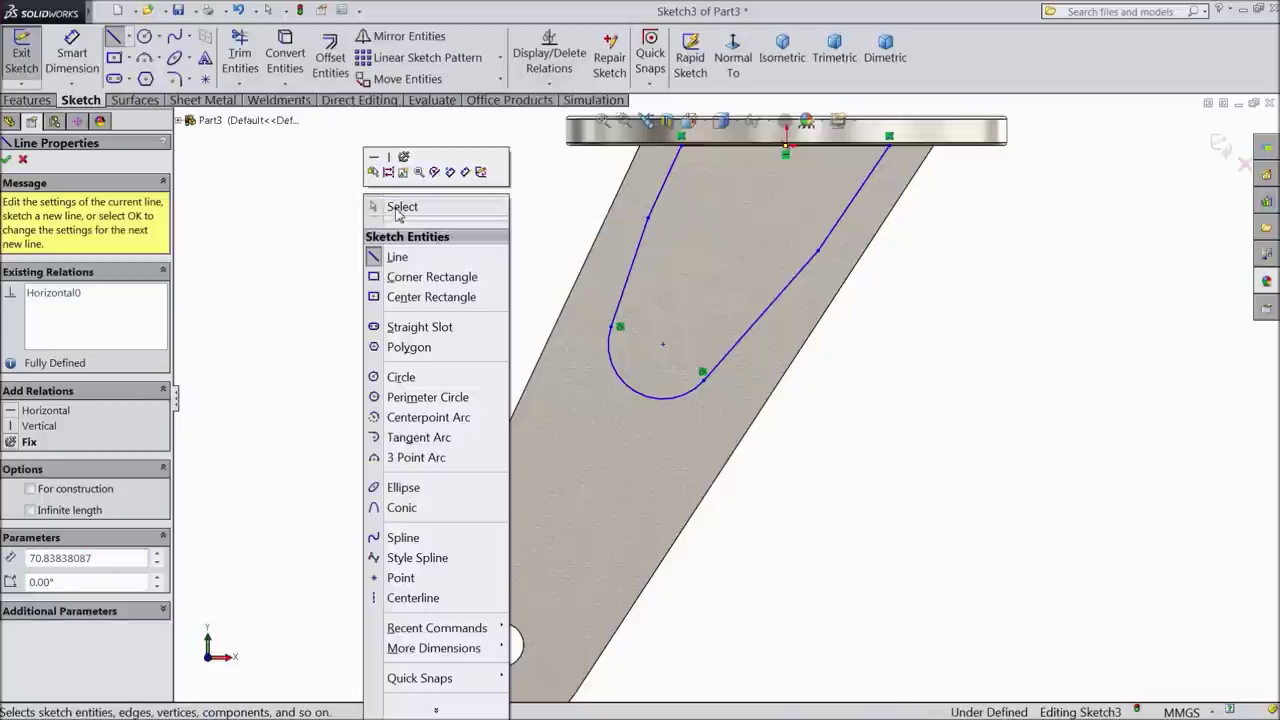
left_click(399, 209)
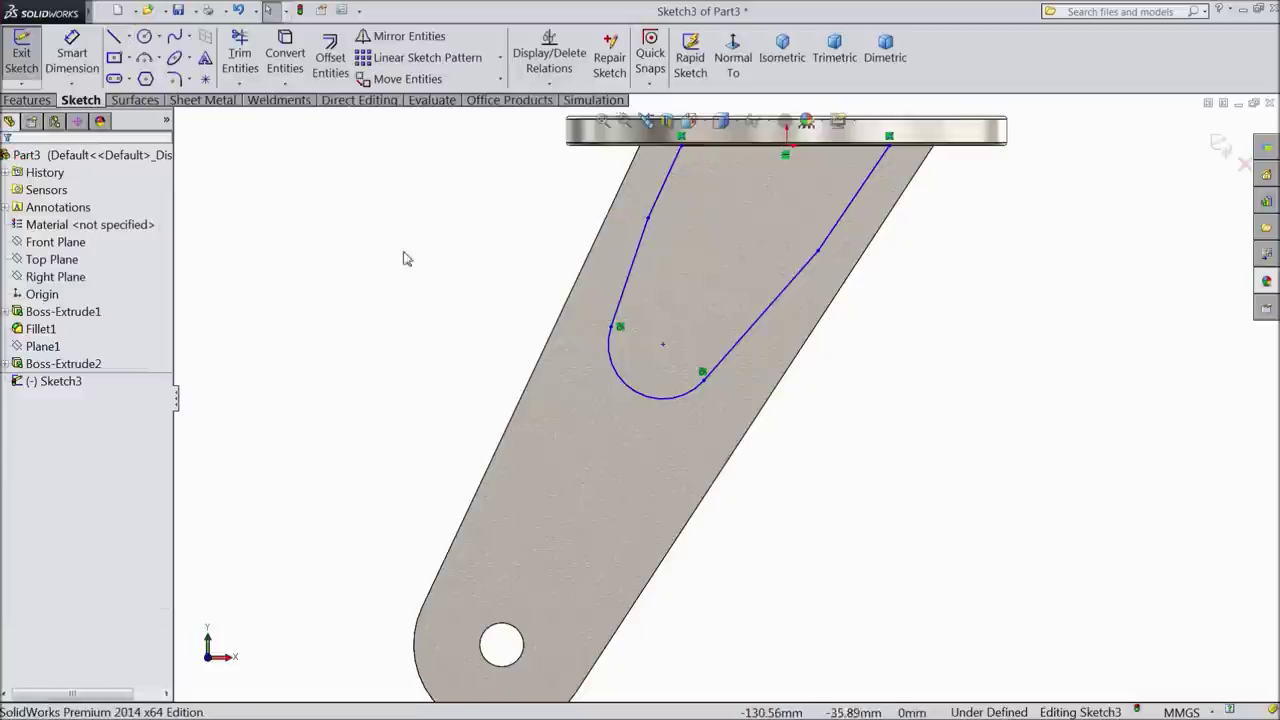
left_click(27, 100)
left_click(30, 57)
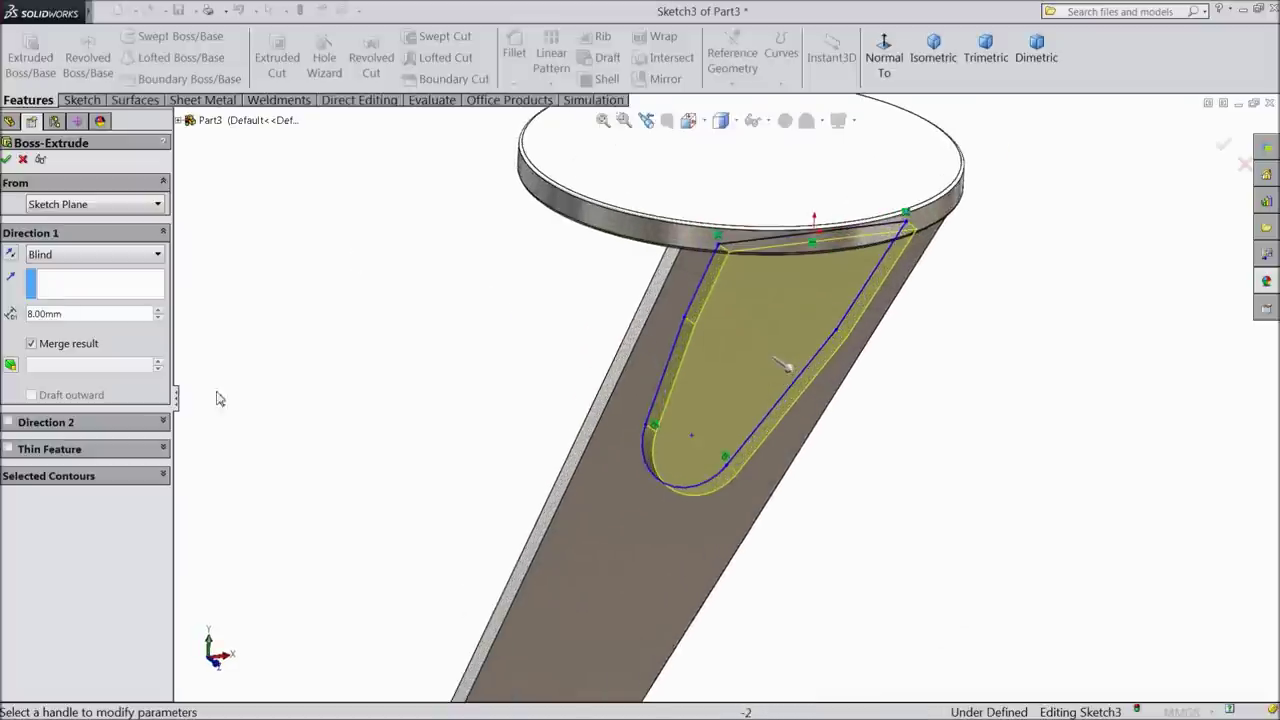
type("4")
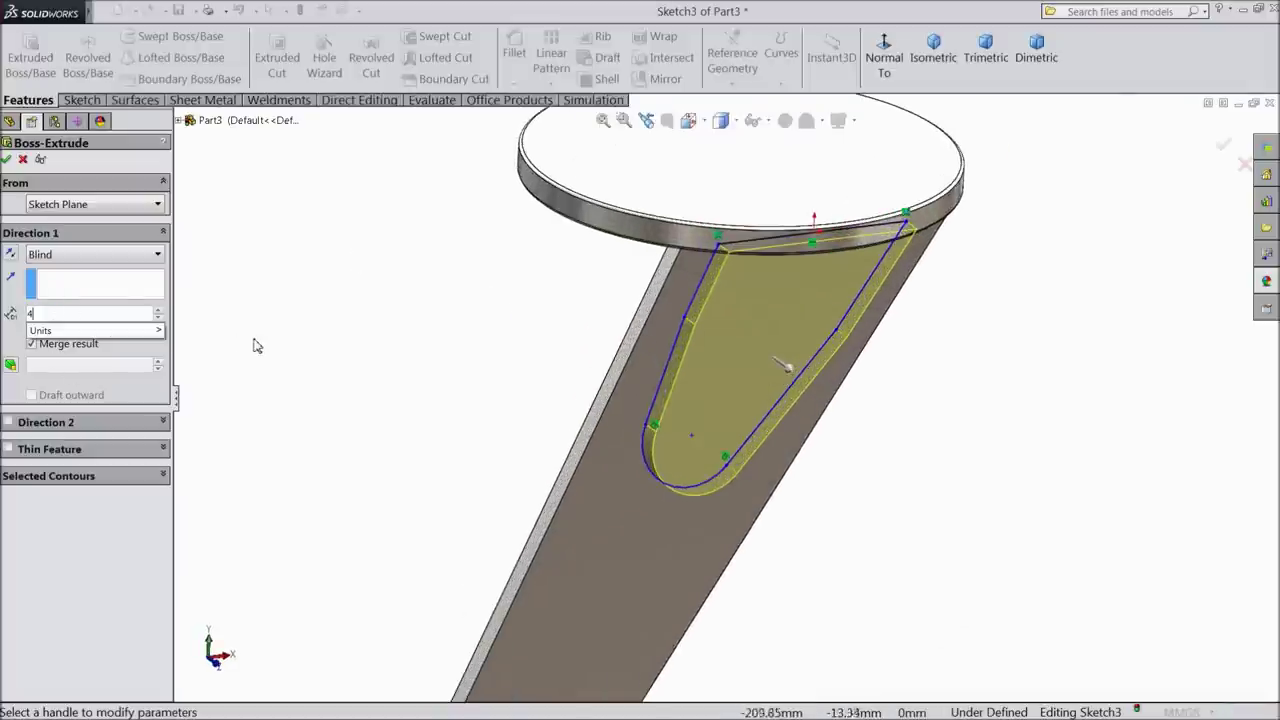
key("Return")
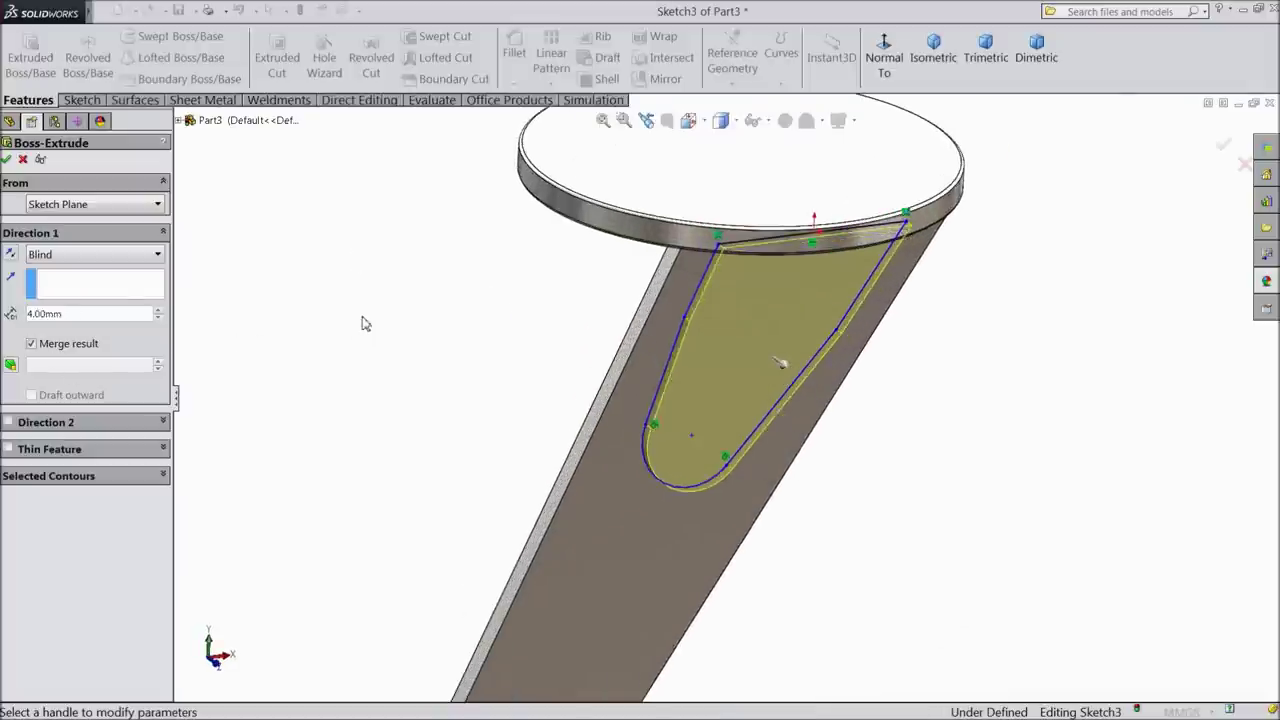
left_click(6, 159)
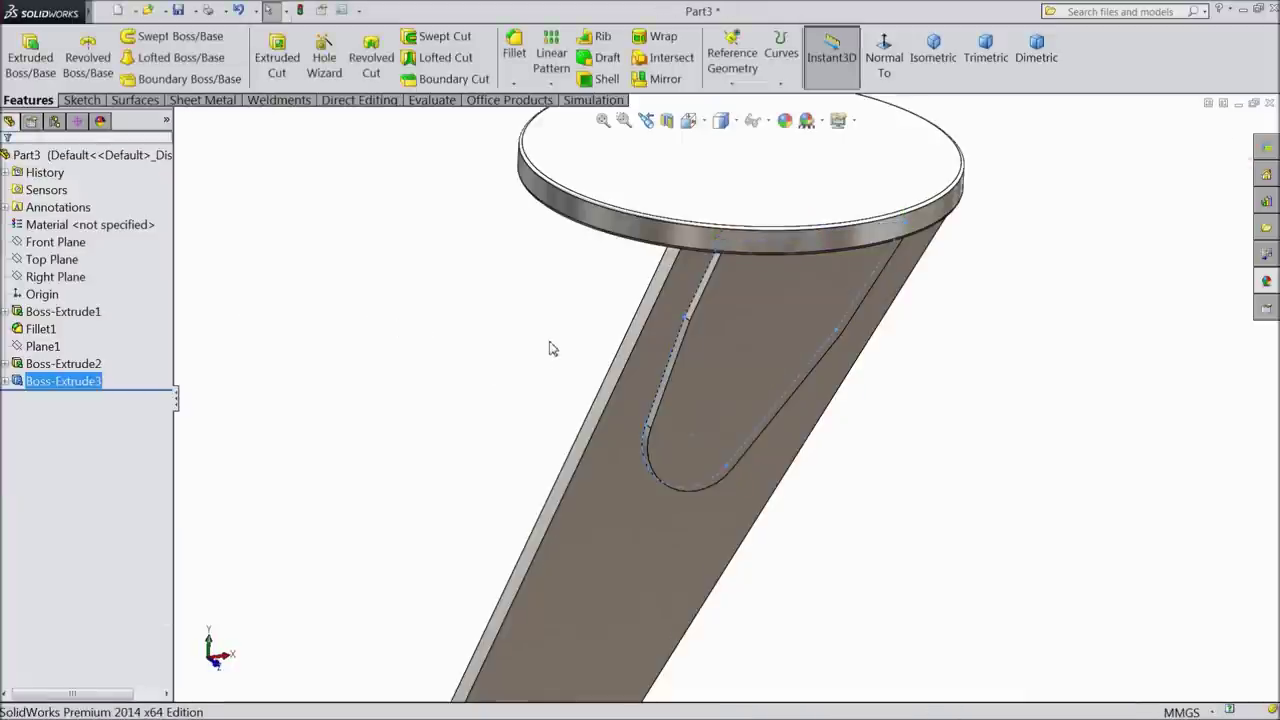
left_click(105, 11)
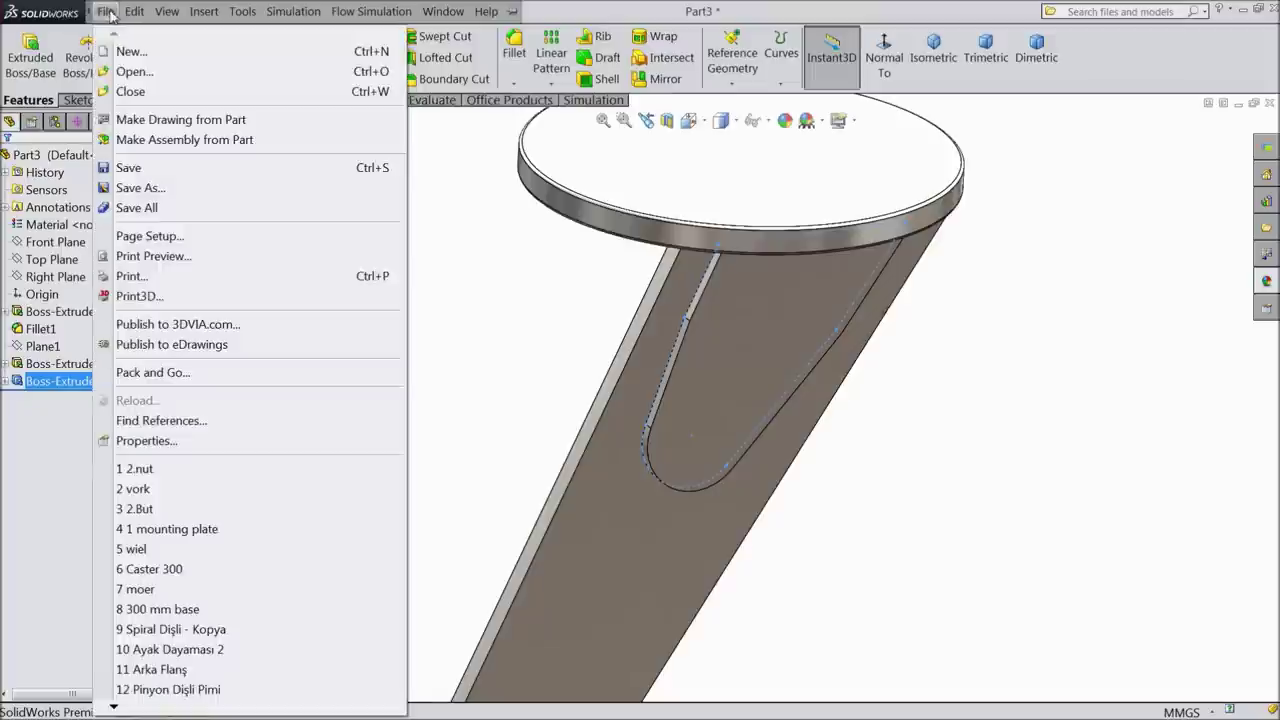
mouse_move(102, 28)
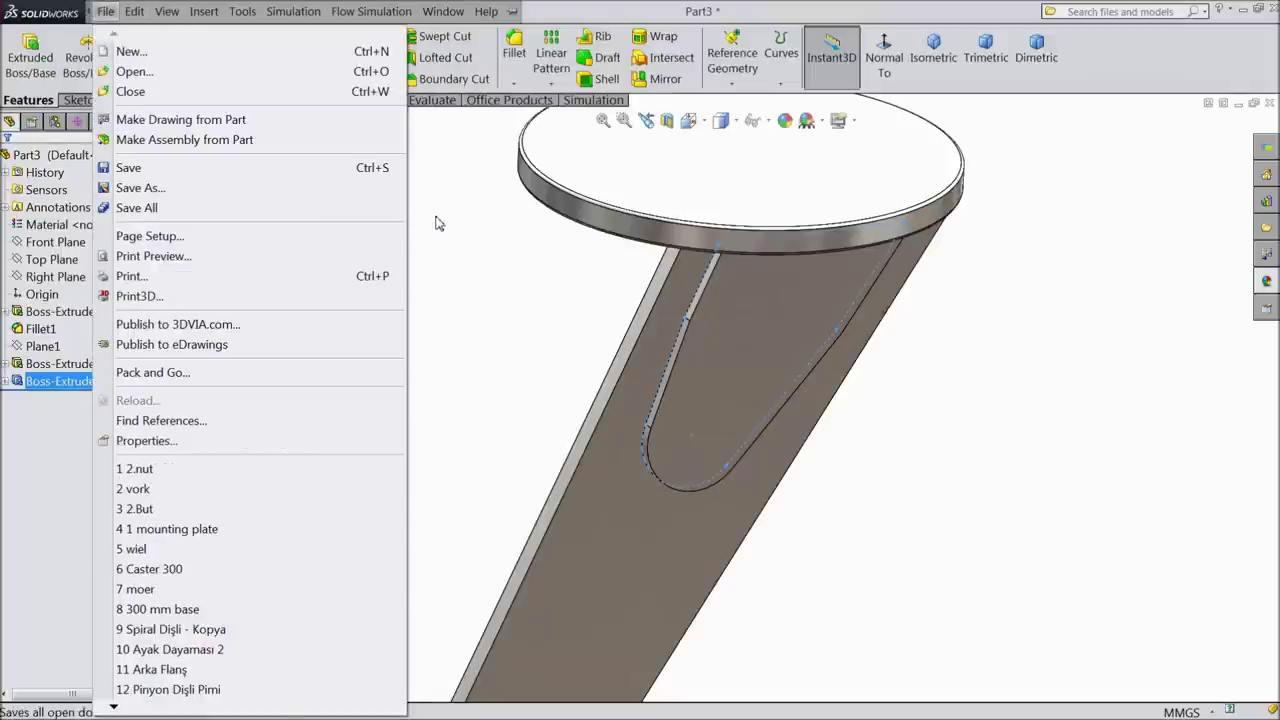
left_click(505, 251)
Step: Select the inner and outer edges along the raised pad's rounded end and near side for a 1 mm constant size fillet
scroll(740, 386, "down", 3)
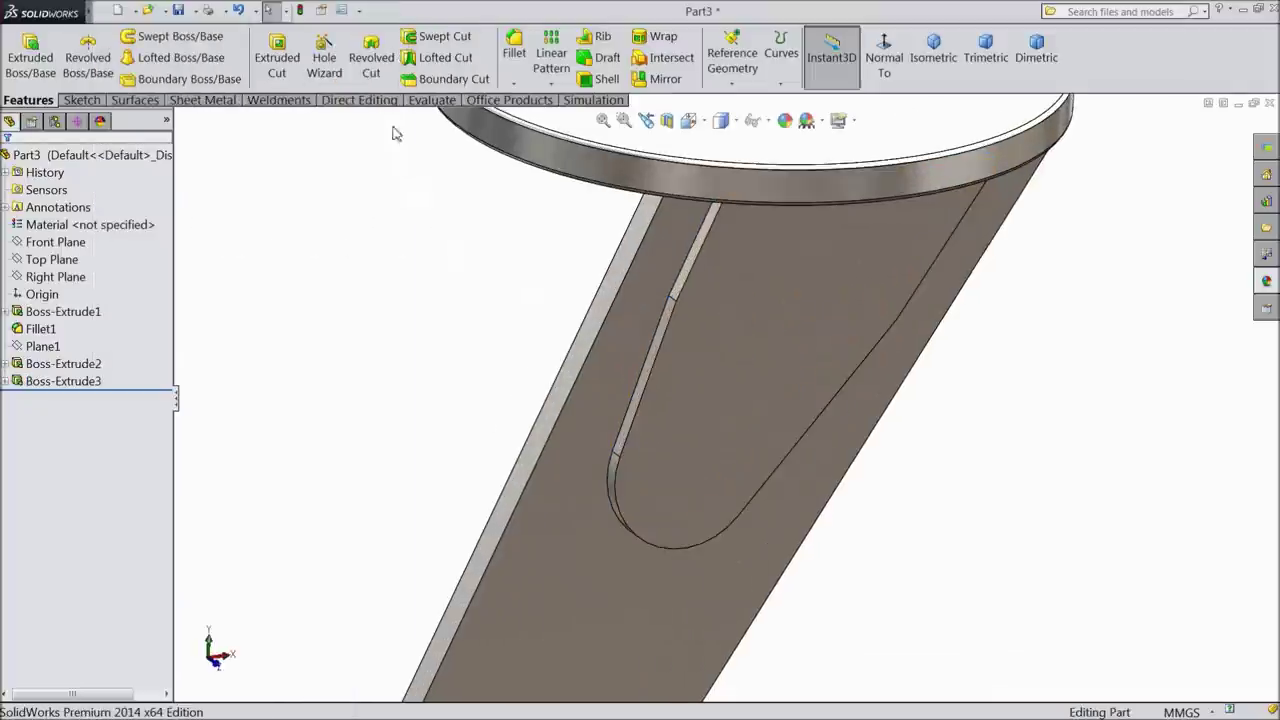
left_click(515, 55)
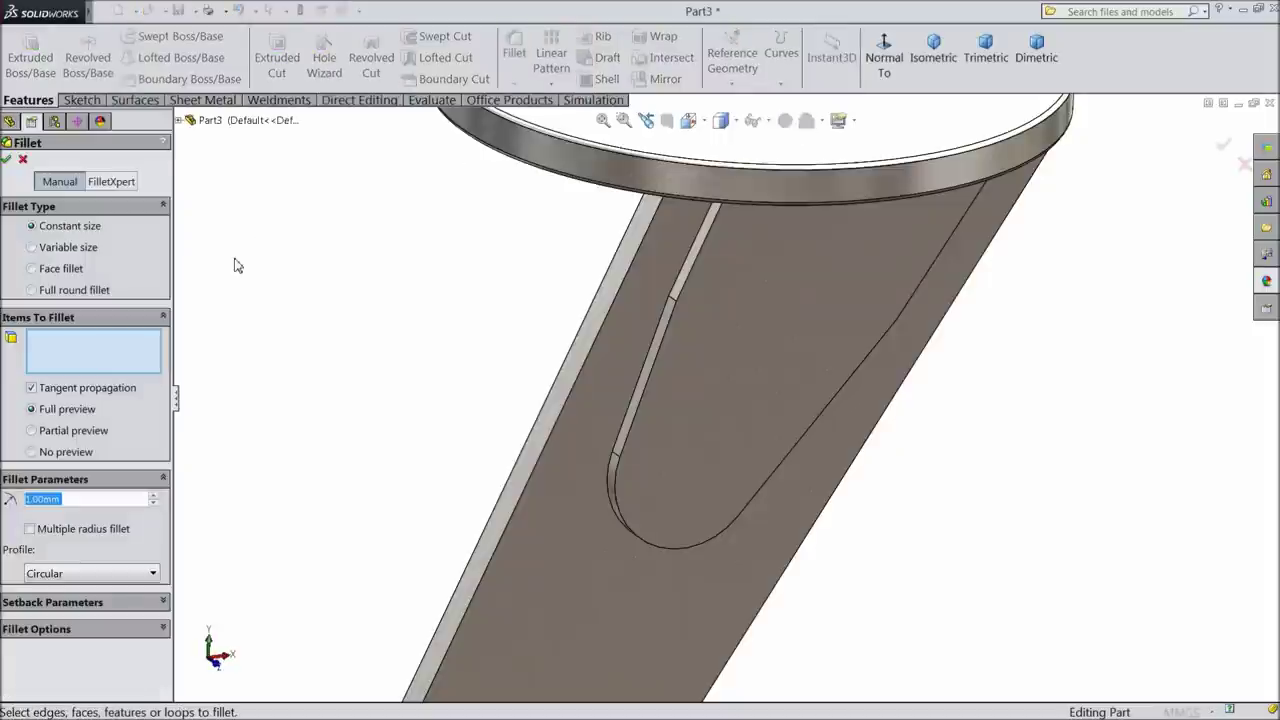
left_click(642, 373)
left_click(646, 378)
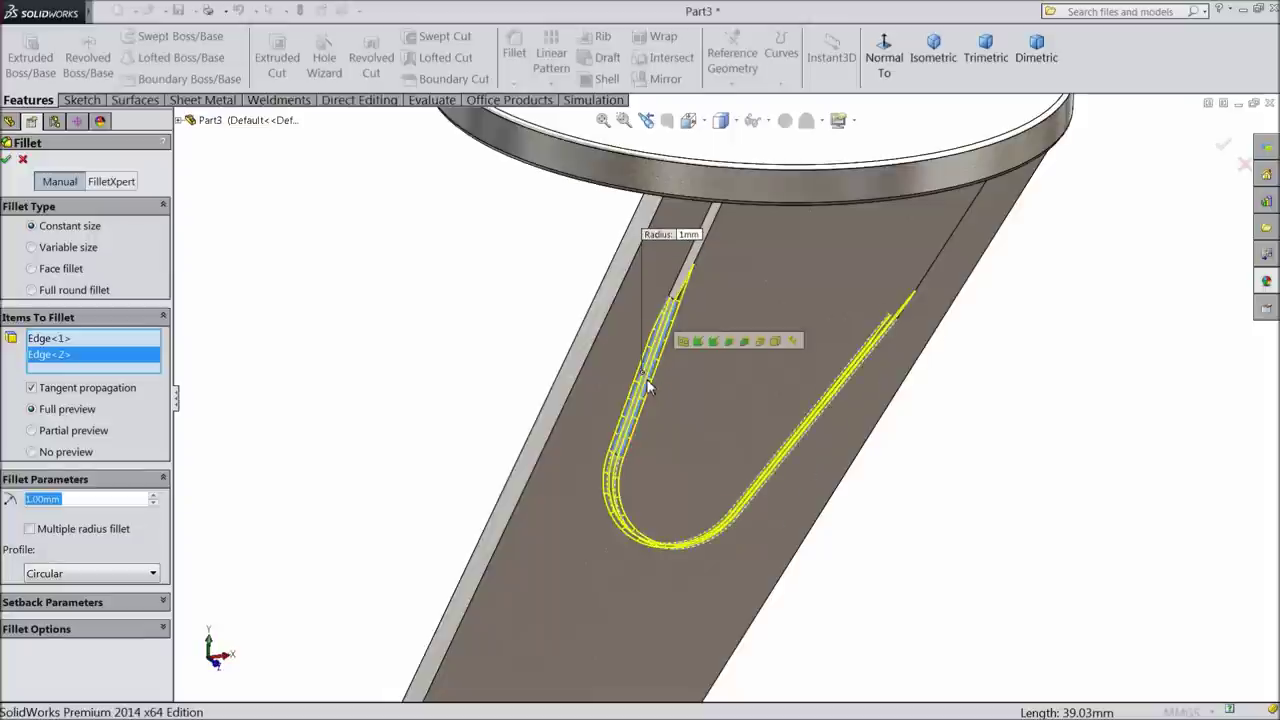
scroll(695, 262, "down", 2)
left_click(700, 272)
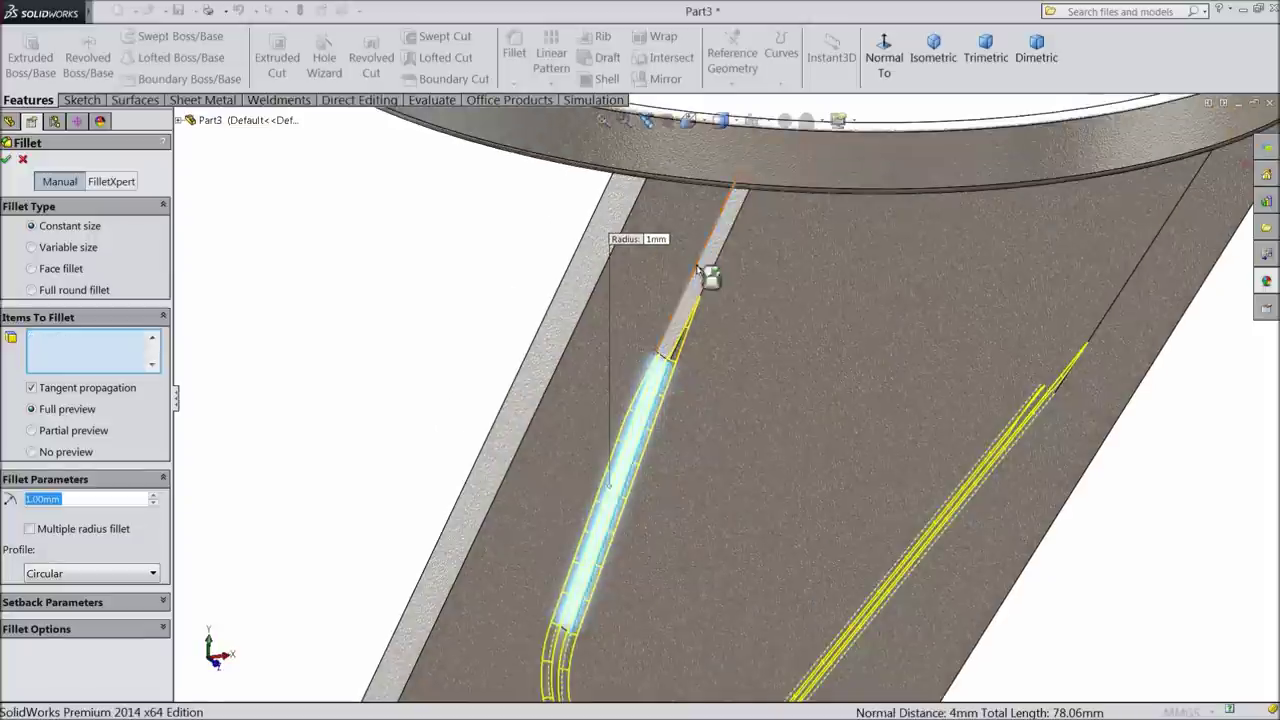
left_click(713, 279)
scroll(863, 374, "up", 5)
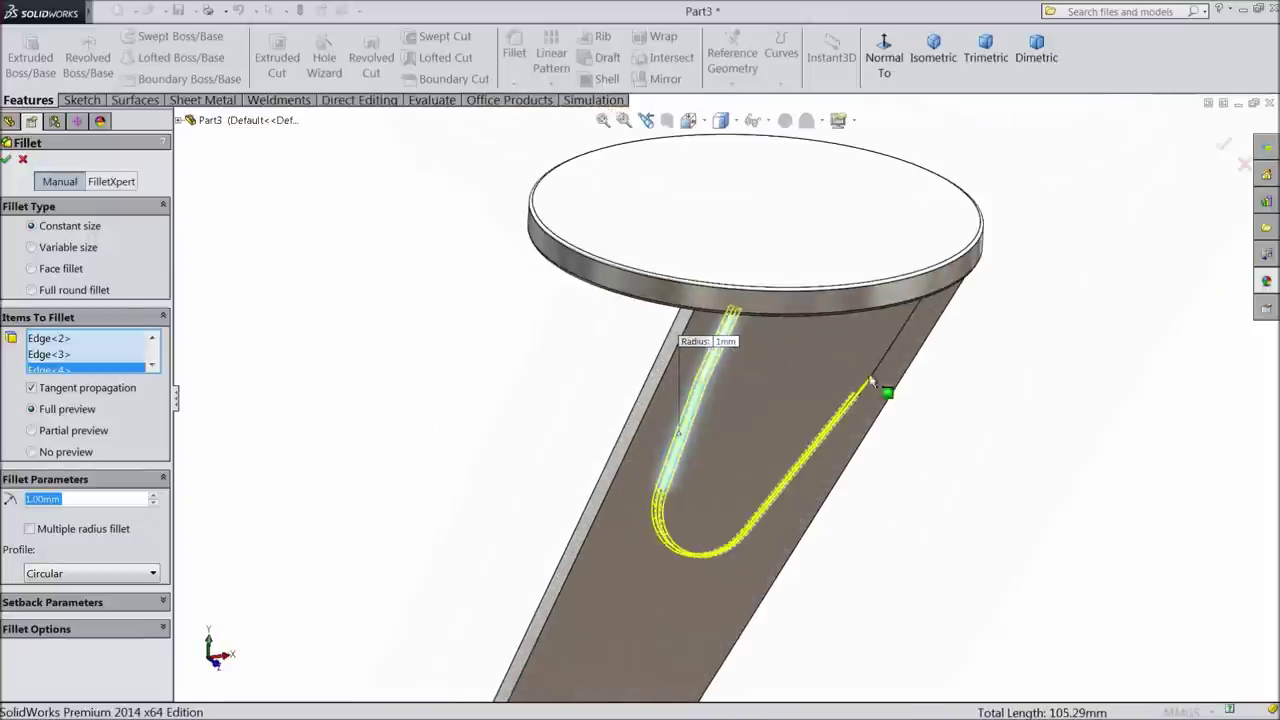
Step: Add the two upper edges on the pad's opposite side to the selection and apply the 1 mm fillet
middle_click_drag(951, 400, 840, 343)
scroll(840, 345, "down", 4)
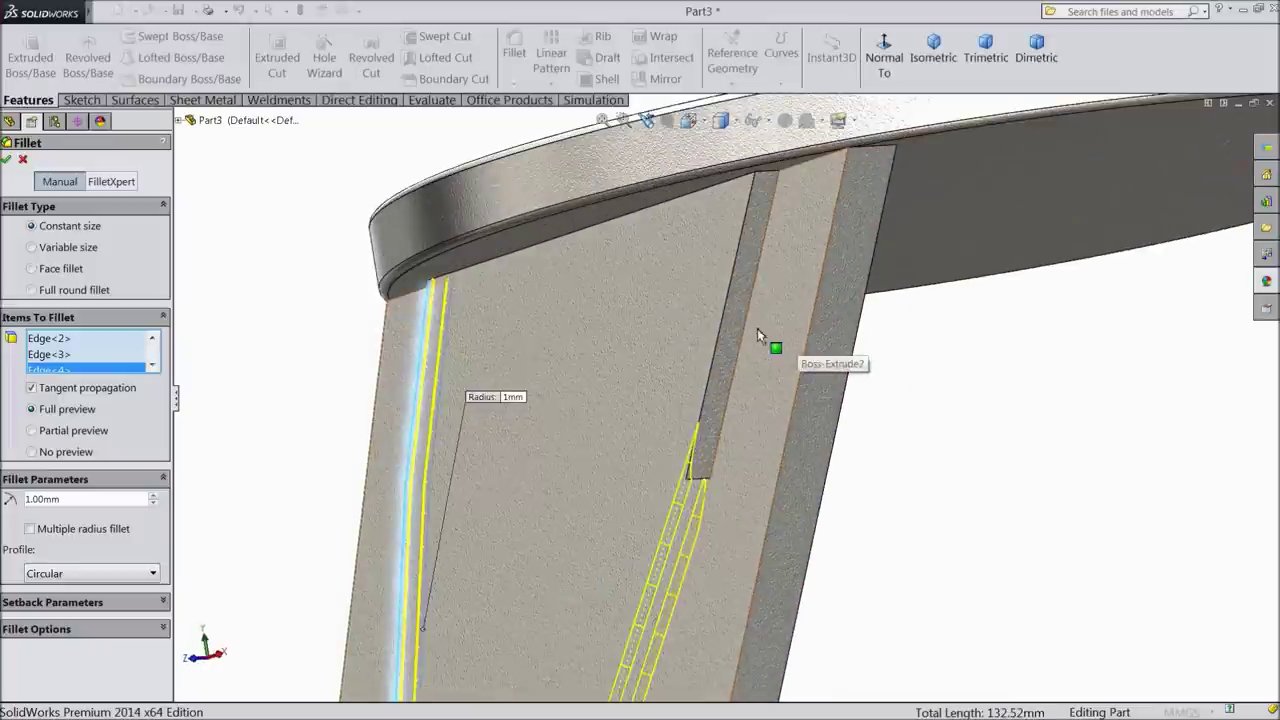
left_click(738, 332)
left_click(726, 324)
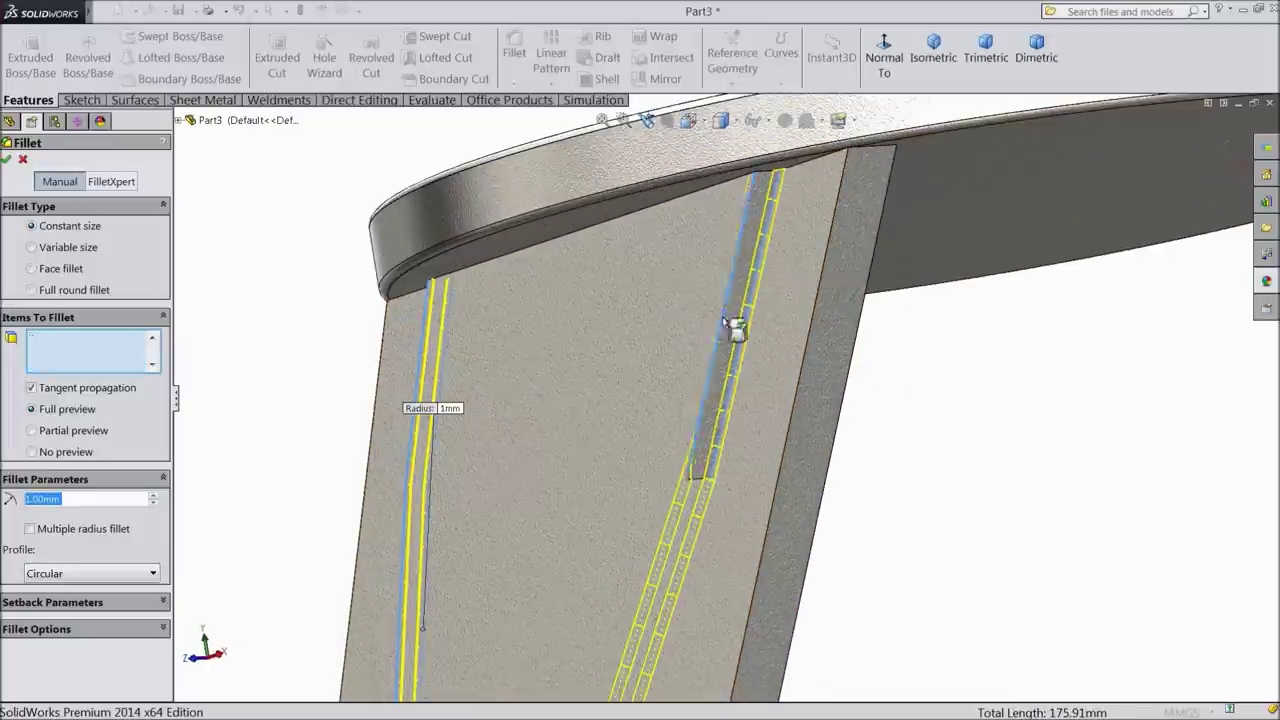
left_click(6, 159)
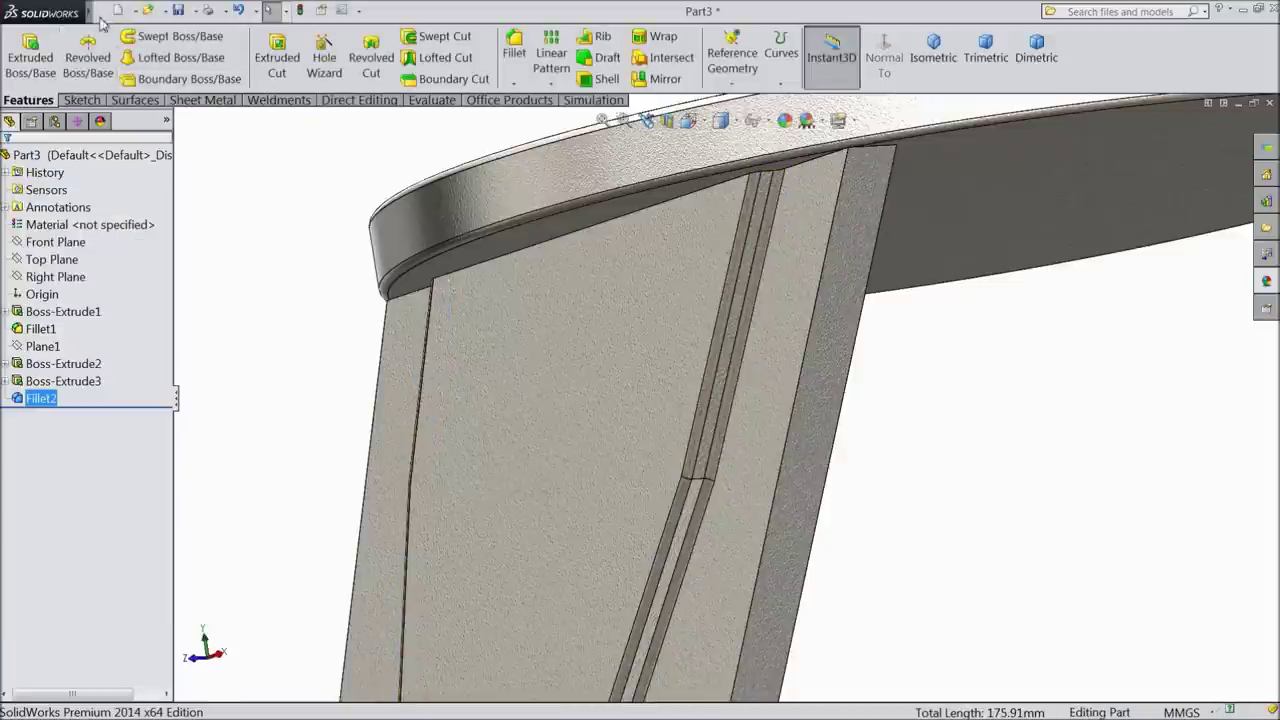
Step: Try to add a dome with a 2 mm distance to the raised pad's flat outer face
mouse_move(96, 12)
left_click(167, 11)
mouse_move(203, 11)
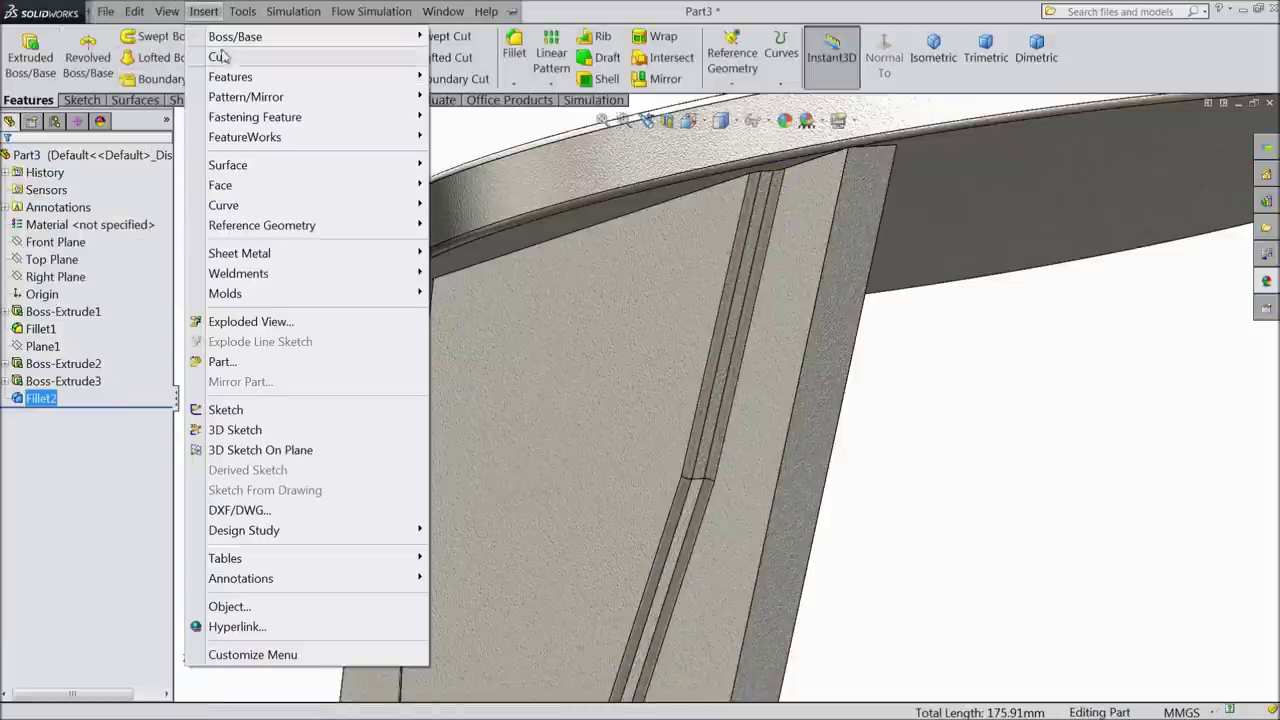
mouse_move(236, 78)
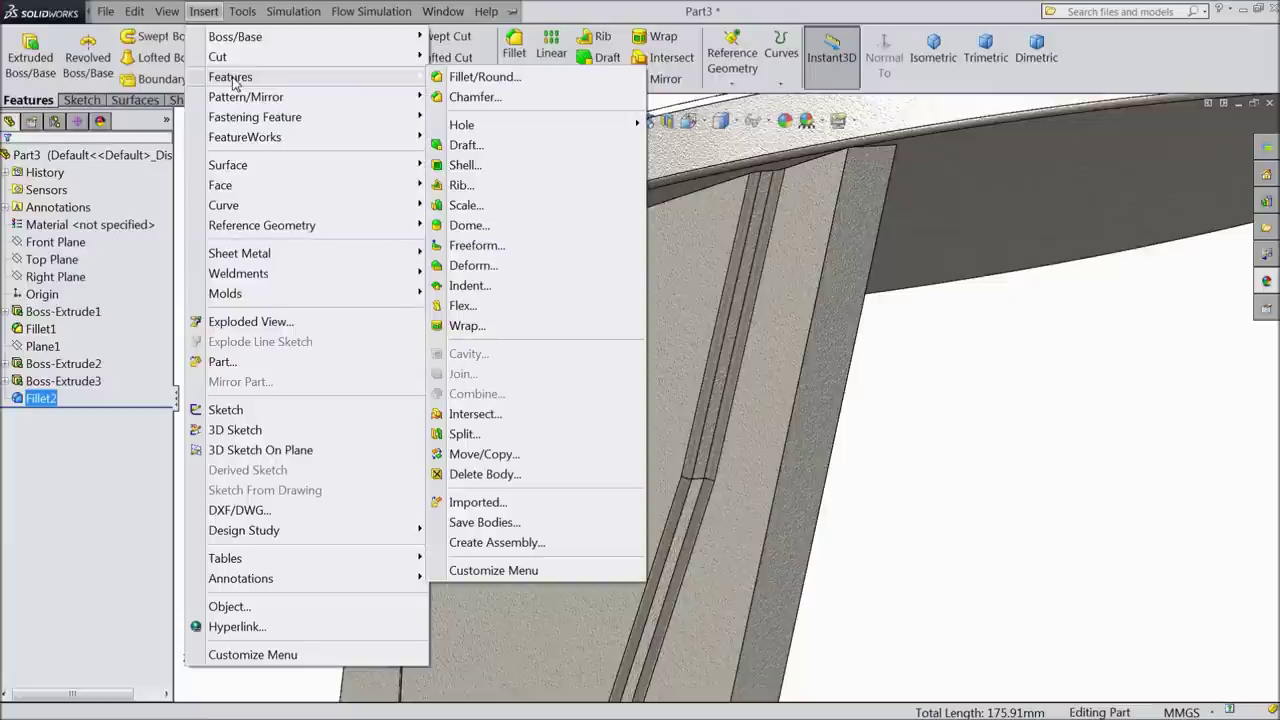
left_click(467, 226)
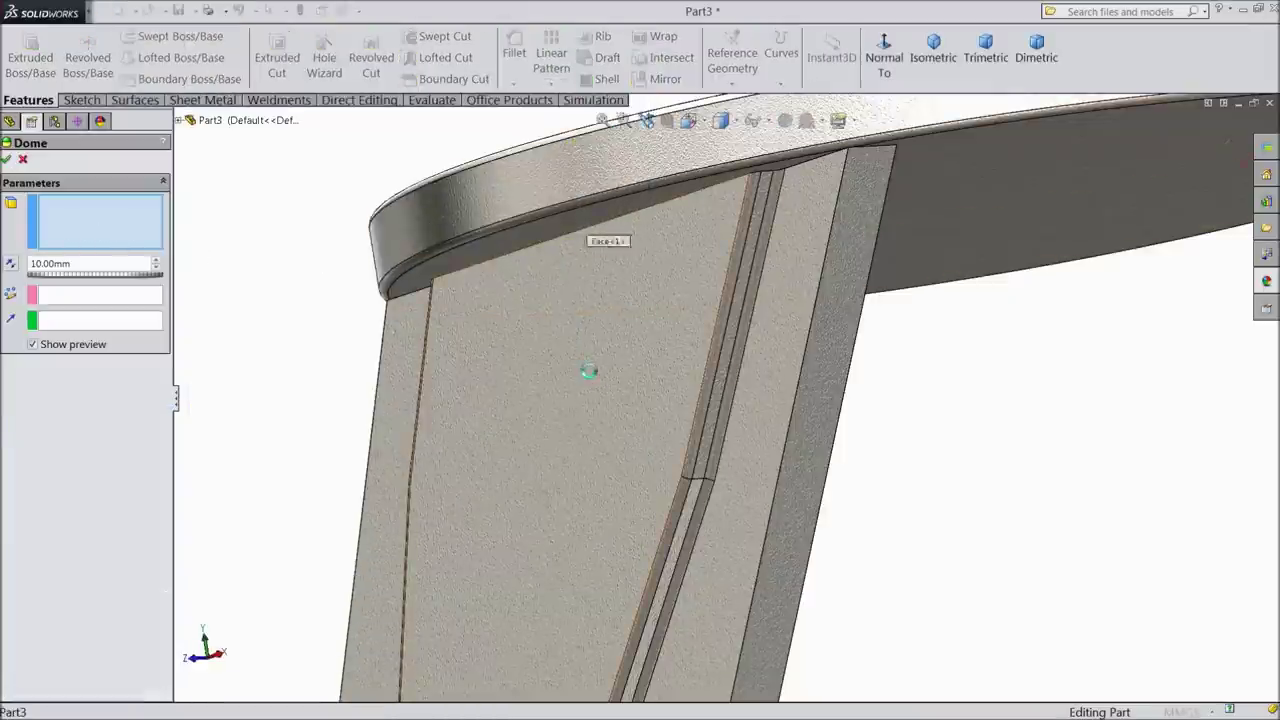
left_click(585, 393)
middle_click_drag(591, 417, 685, 421)
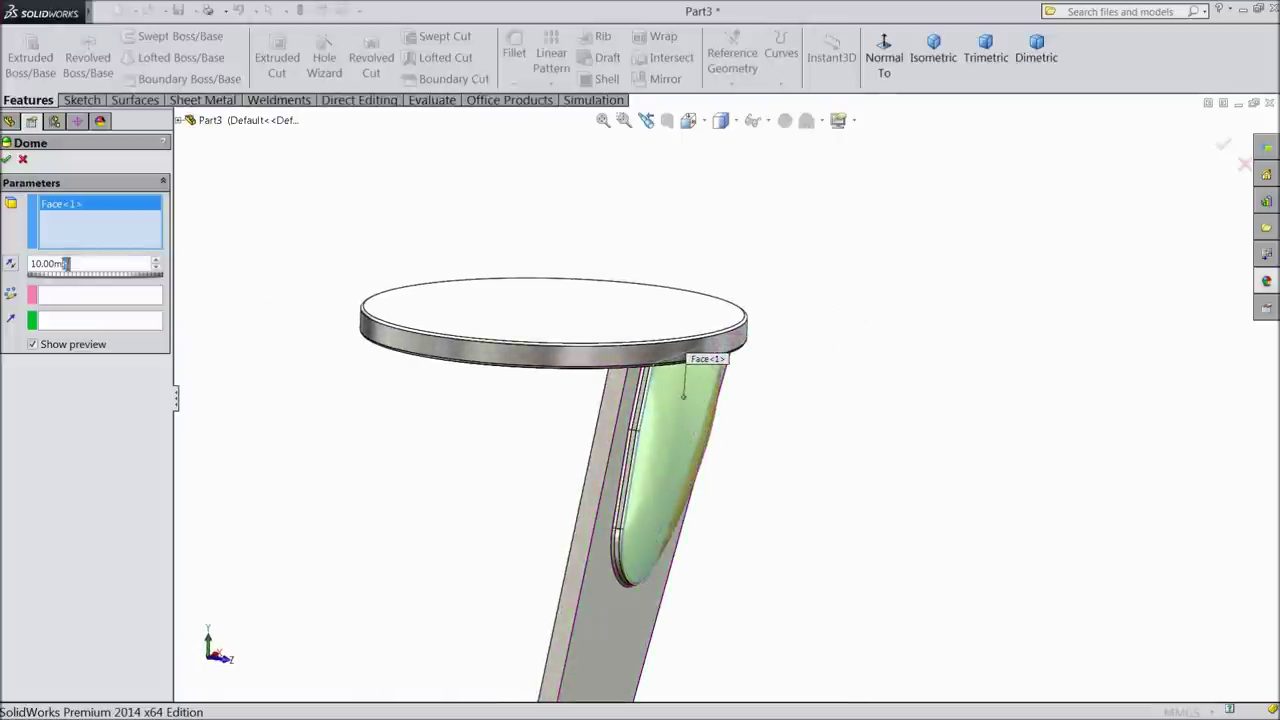
scroll(538, 448, "down", 2)
mouse_move(540, 446)
middle_mouse_down()
mouse_move(592, 472)
mouse_move(546, 457)
middle_mouse_up()
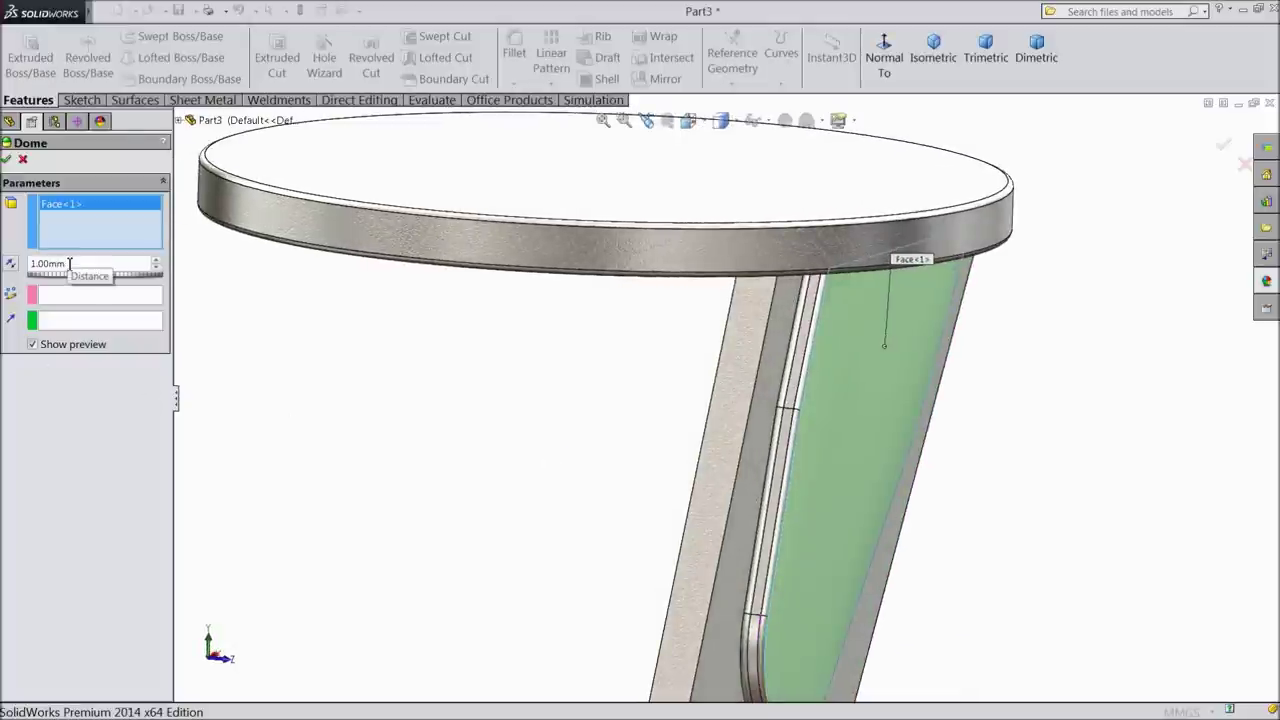
key("Return")
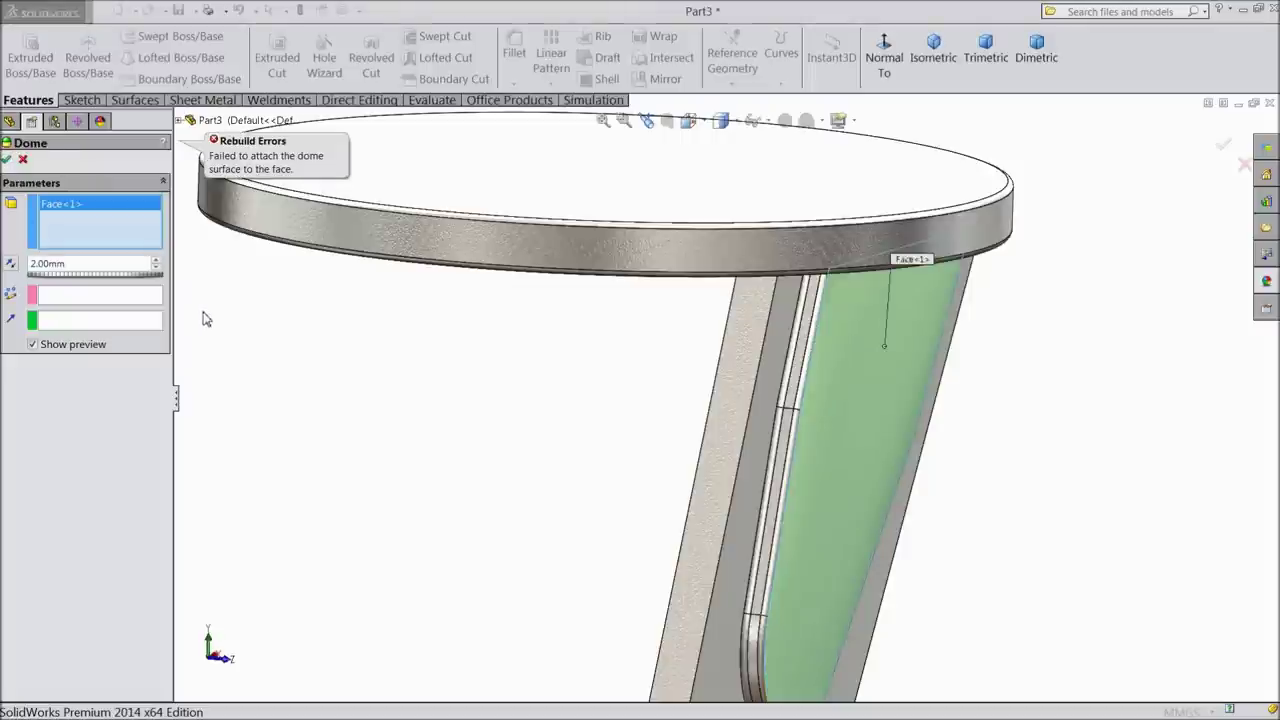
left_click_drag(72, 263, 62, 263)
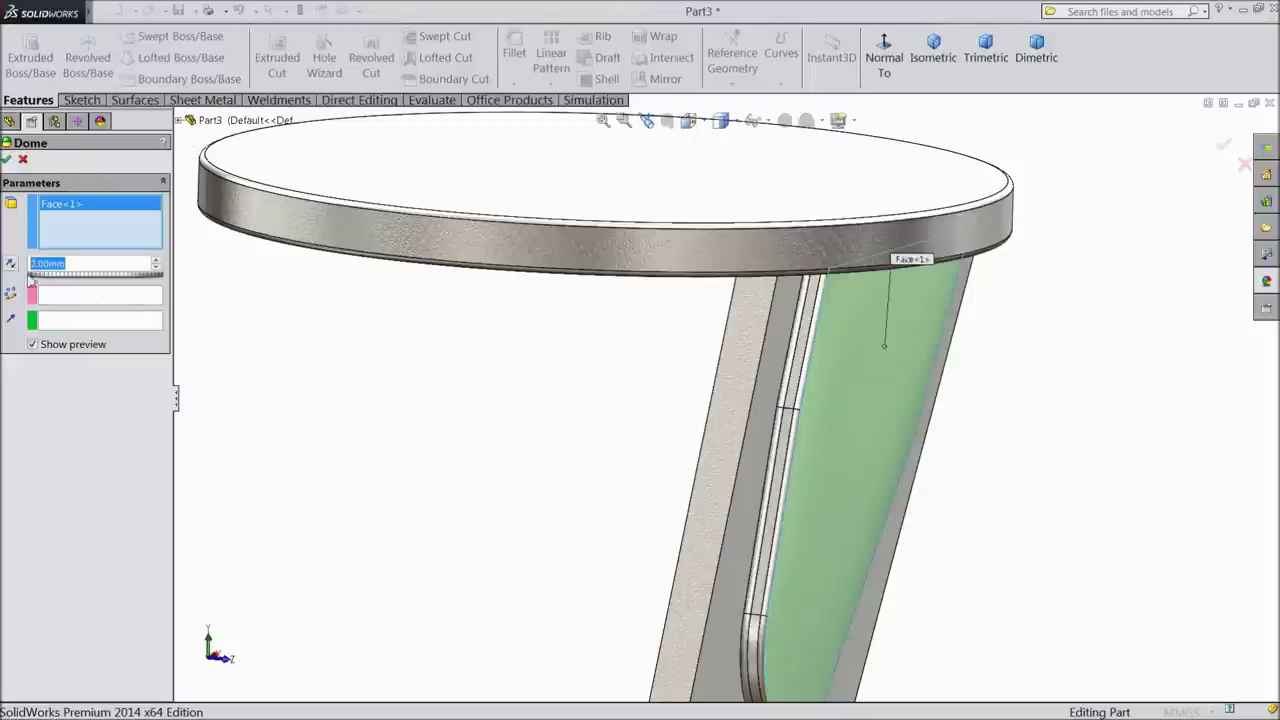
type("1")
key("Return")
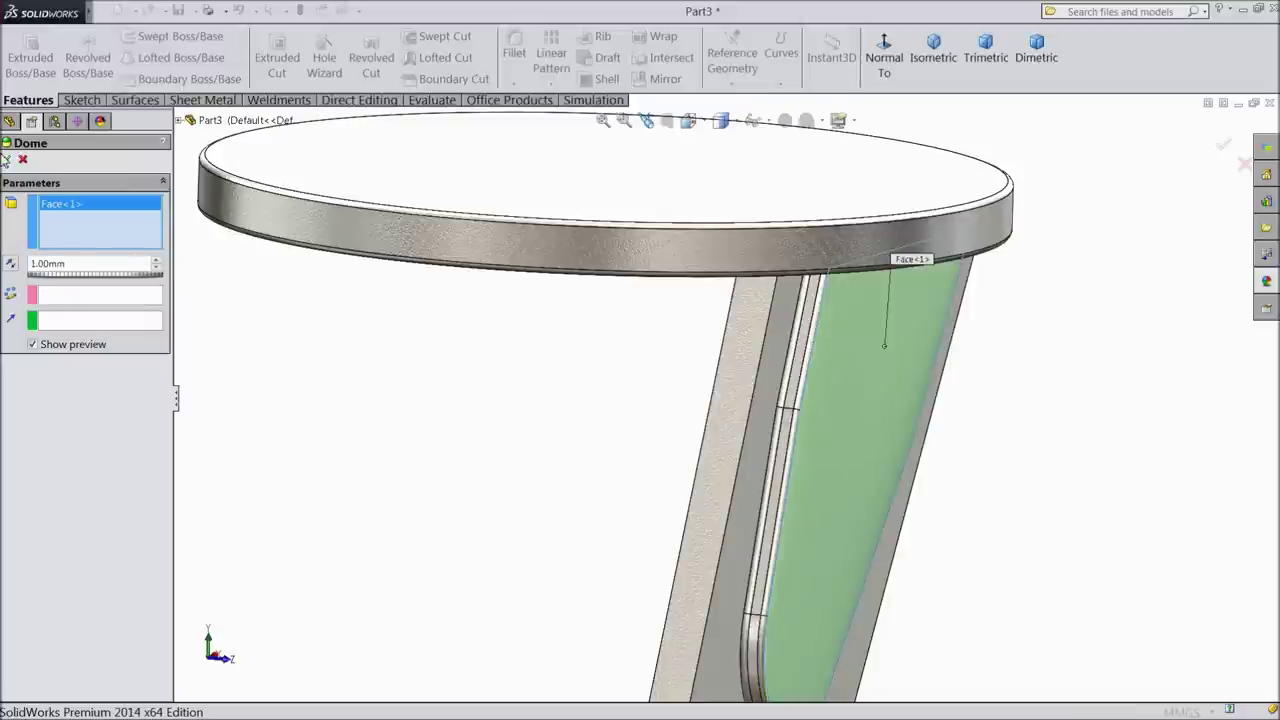
mouse_move(376, 314)
middle_mouse_down()
mouse_move(449, 380)
mouse_move(394, 386)
mouse_move(408, 380)
mouse_move(383, 320)
middle_mouse_up()
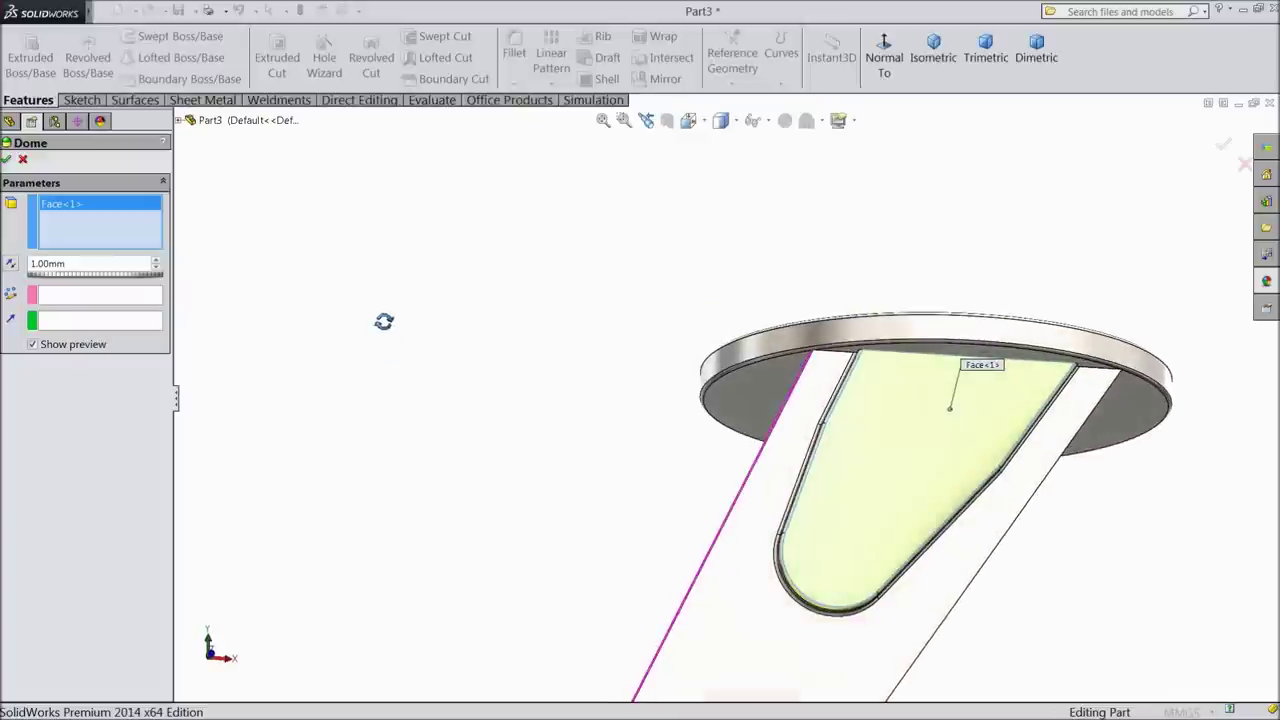
scroll(867, 423, "down", 3)
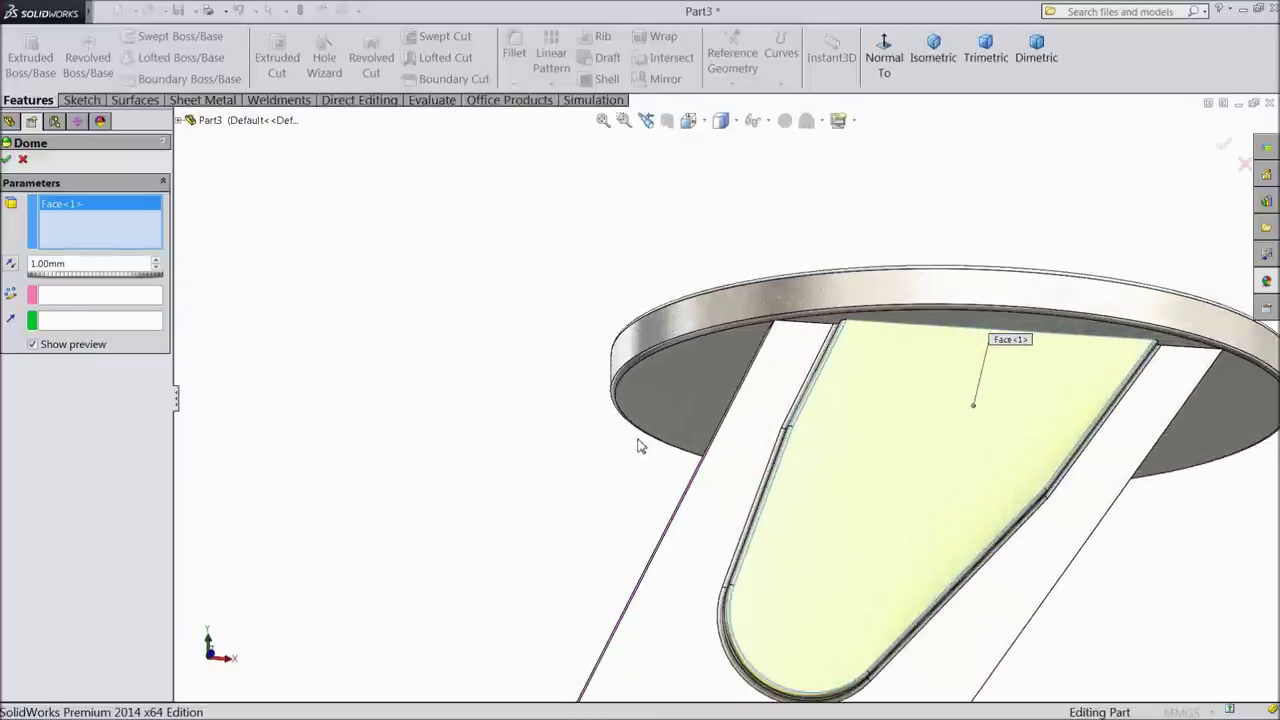
scroll(640, 447, "up", 3)
mouse_move(557, 457)
middle_mouse_down()
mouse_move(654, 466)
mouse_move(654, 434)
mouse_move(606, 457)
mouse_move(547, 455)
middle_mouse_up()
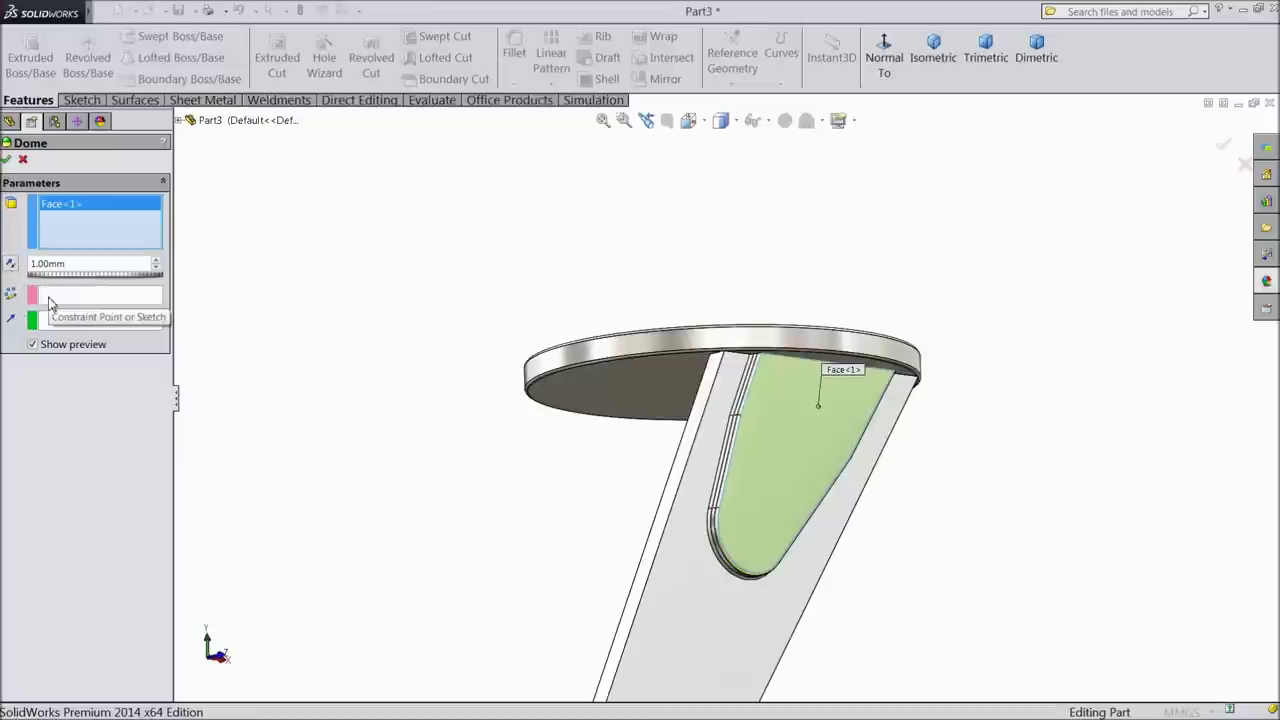
left_click(23, 159)
Step: Start a sketch on the arm's flat face opposite the raised pad, viewed square-on in wireframe display
scroll(360, 409, "down", 3)
middle_click_drag(360, 409, 622, 472)
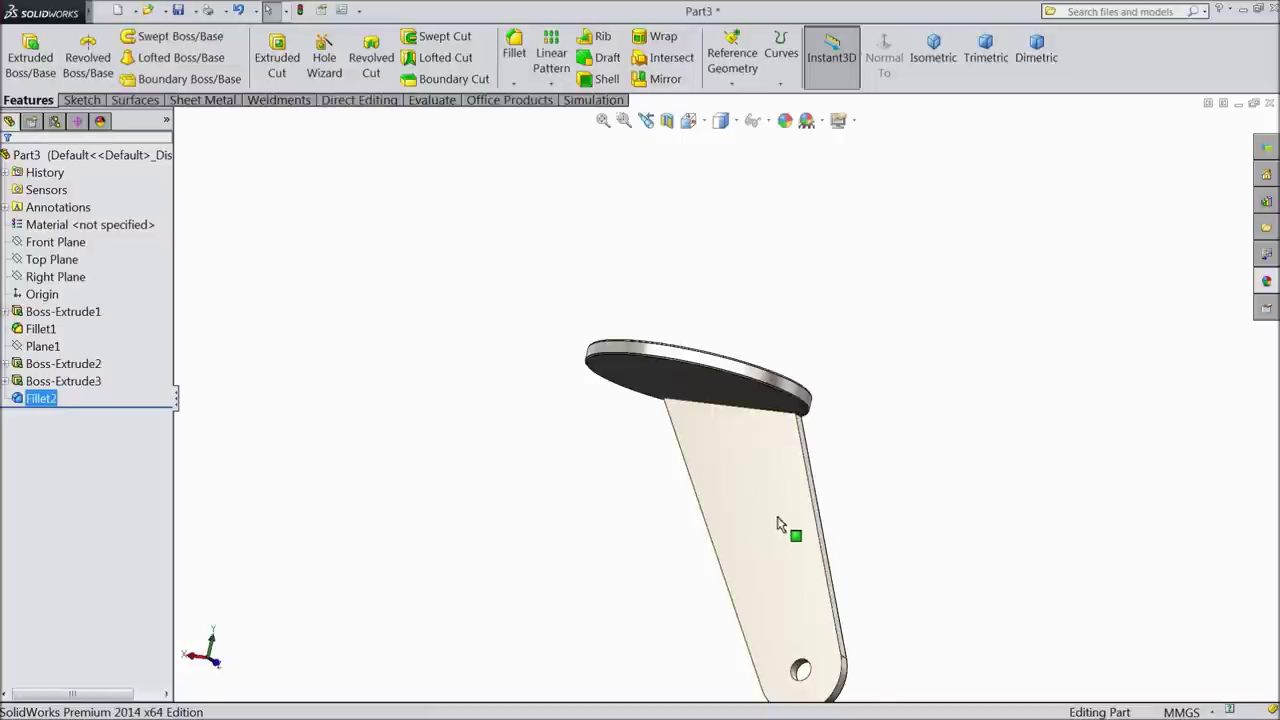
left_click(782, 522)
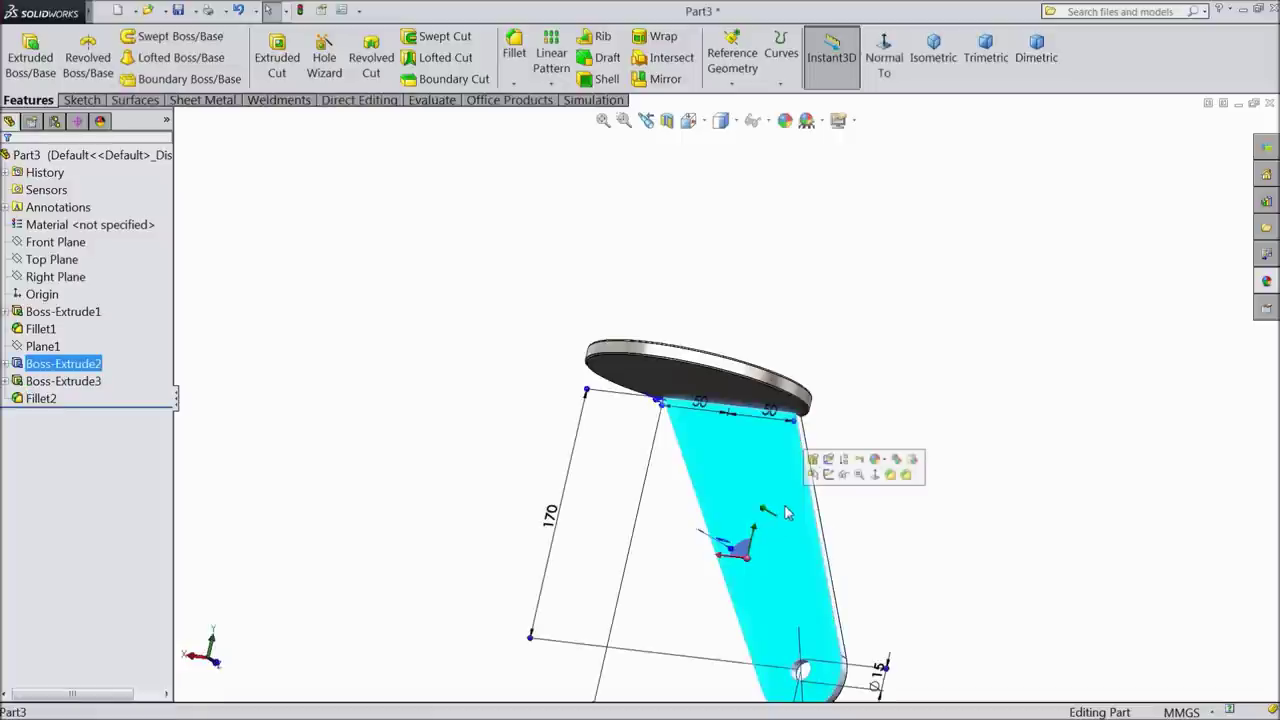
left_click(829, 474)
left_click(879, 64)
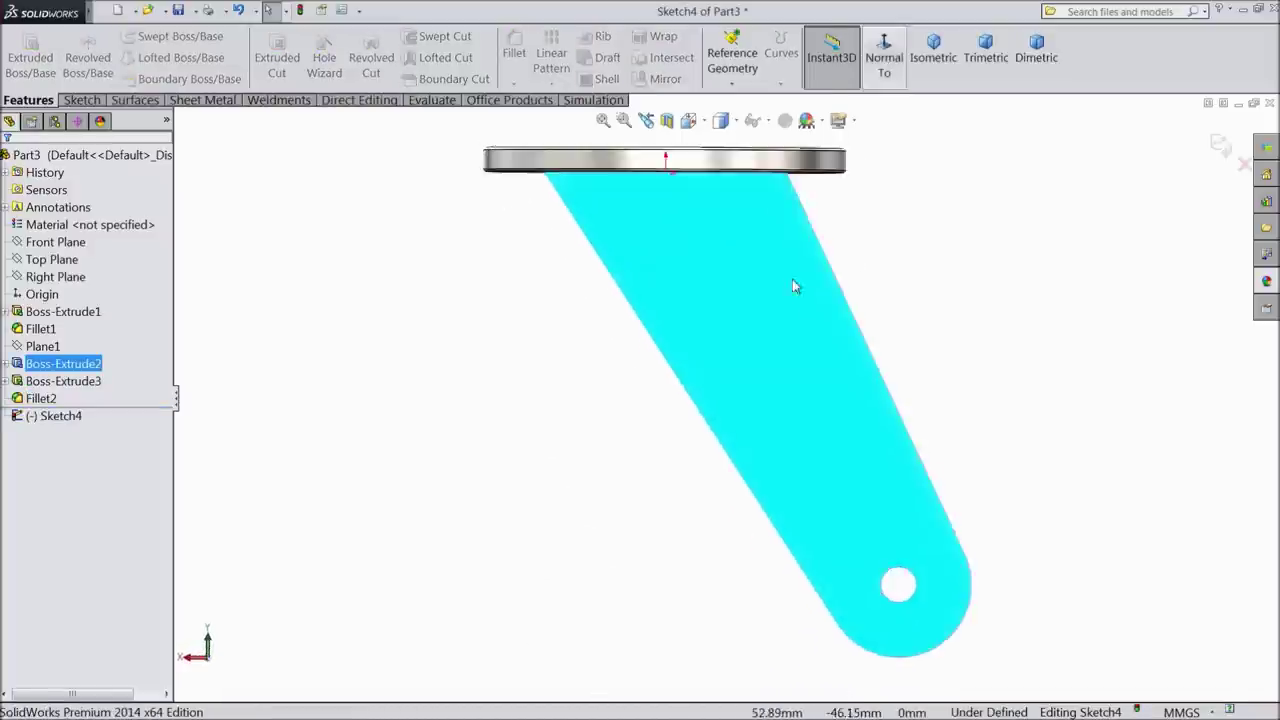
left_click(730, 121)
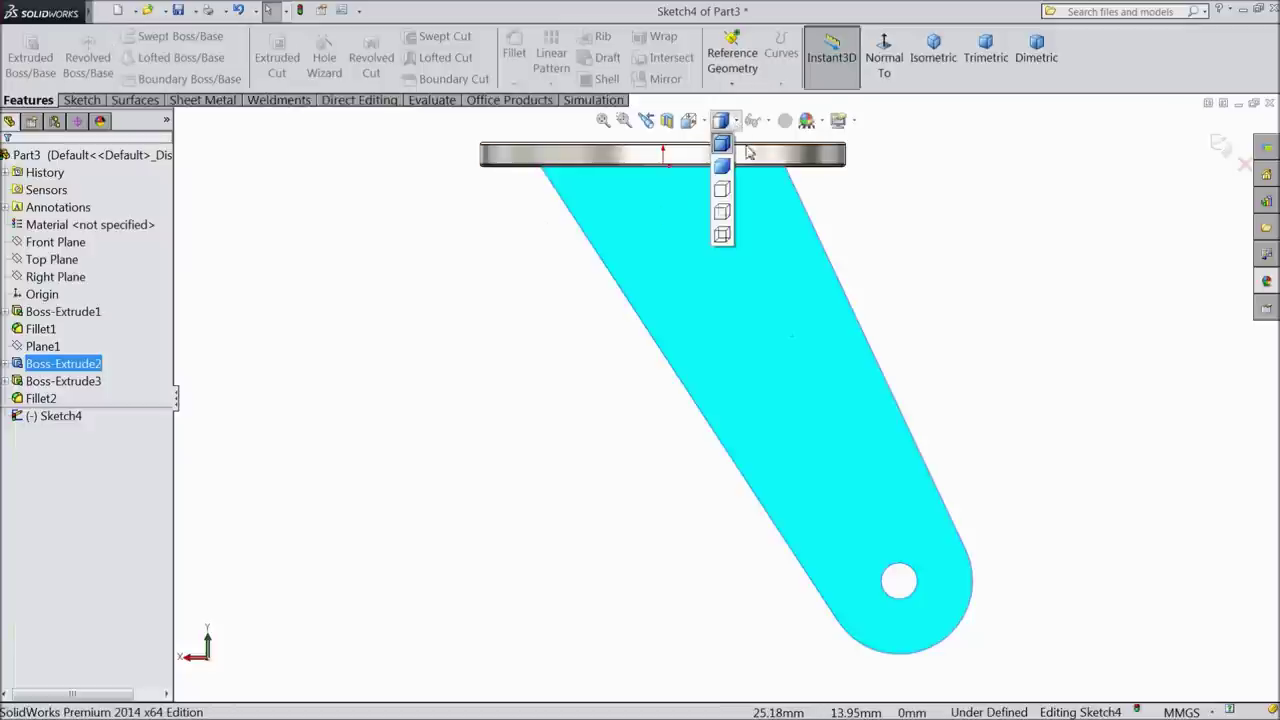
left_click(722, 236)
scroll(703, 252, "down", 3)
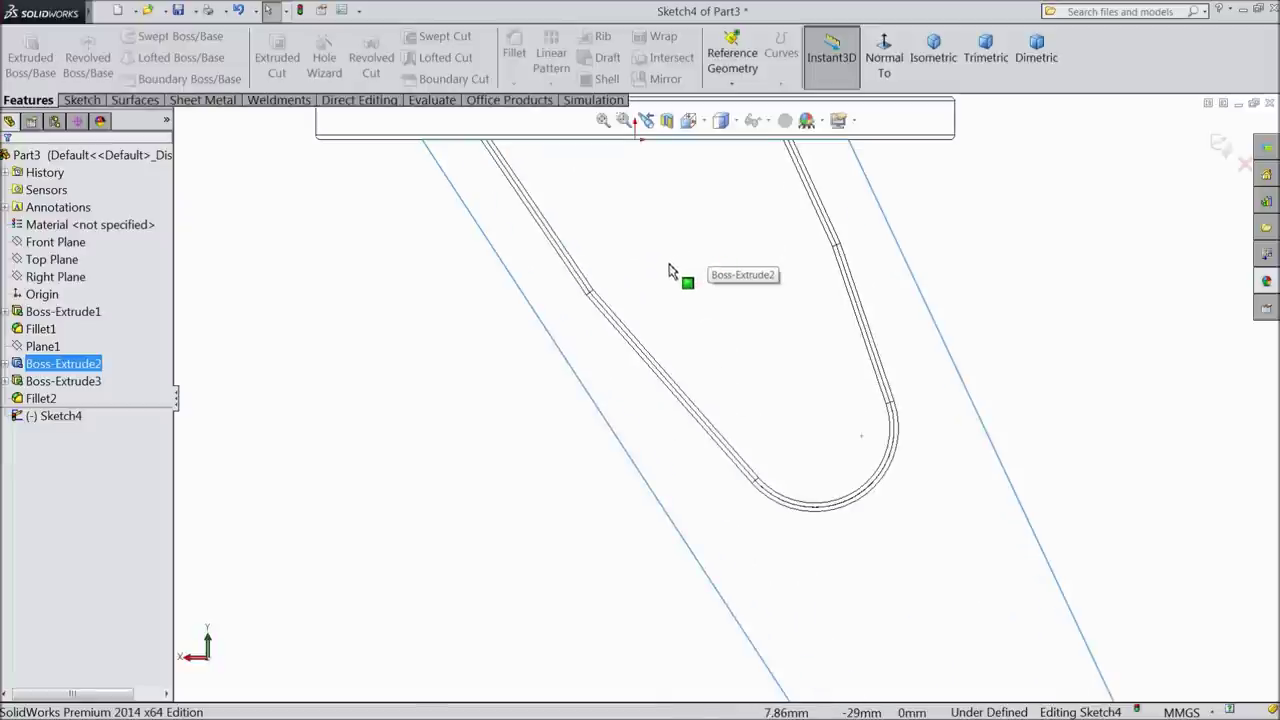
Step: Convert the middle outline edges of the U-shaped pad, its four straight segments and rounded end, into sketch entities
left_click(82, 101)
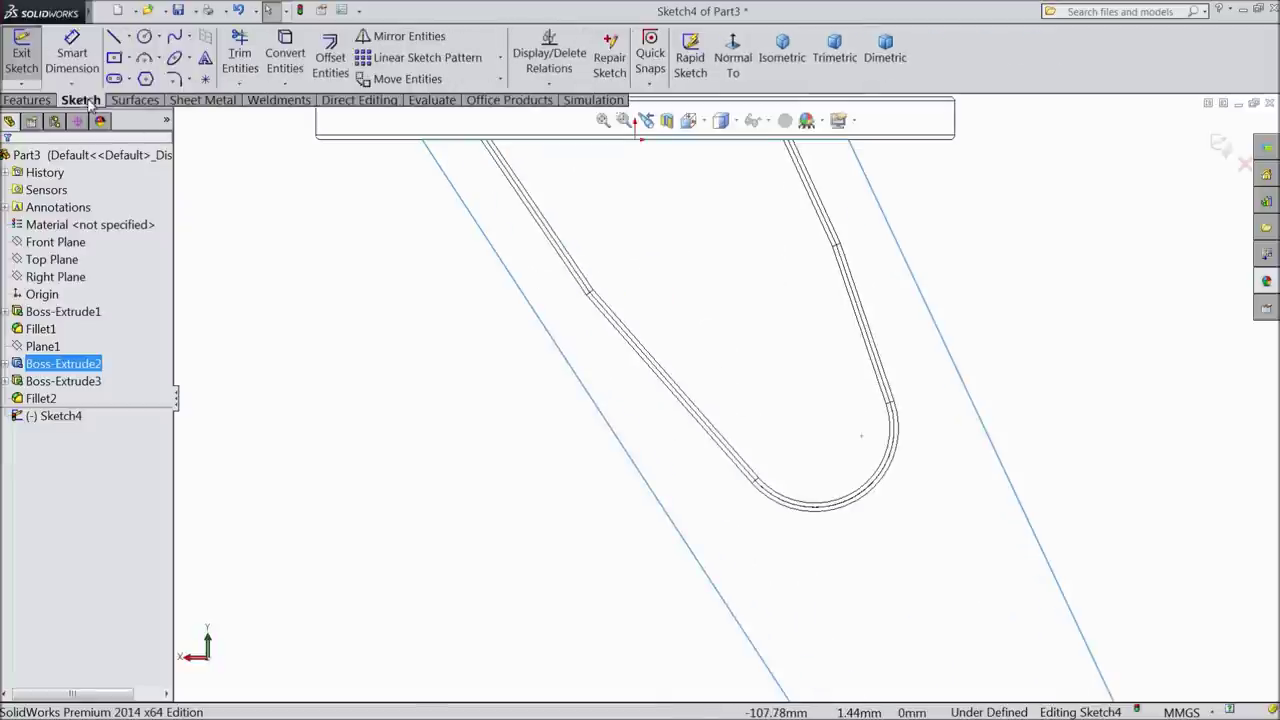
middle_click_drag(547, 320, 483, 283)
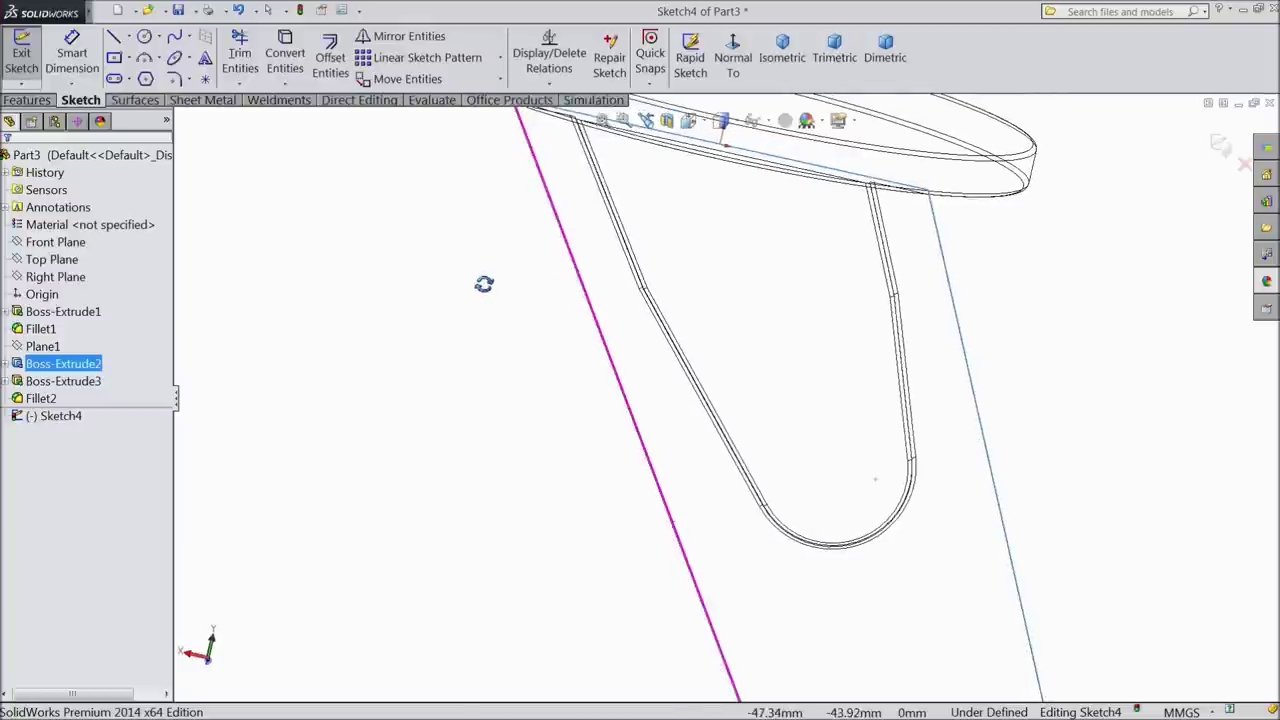
left_click(735, 76)
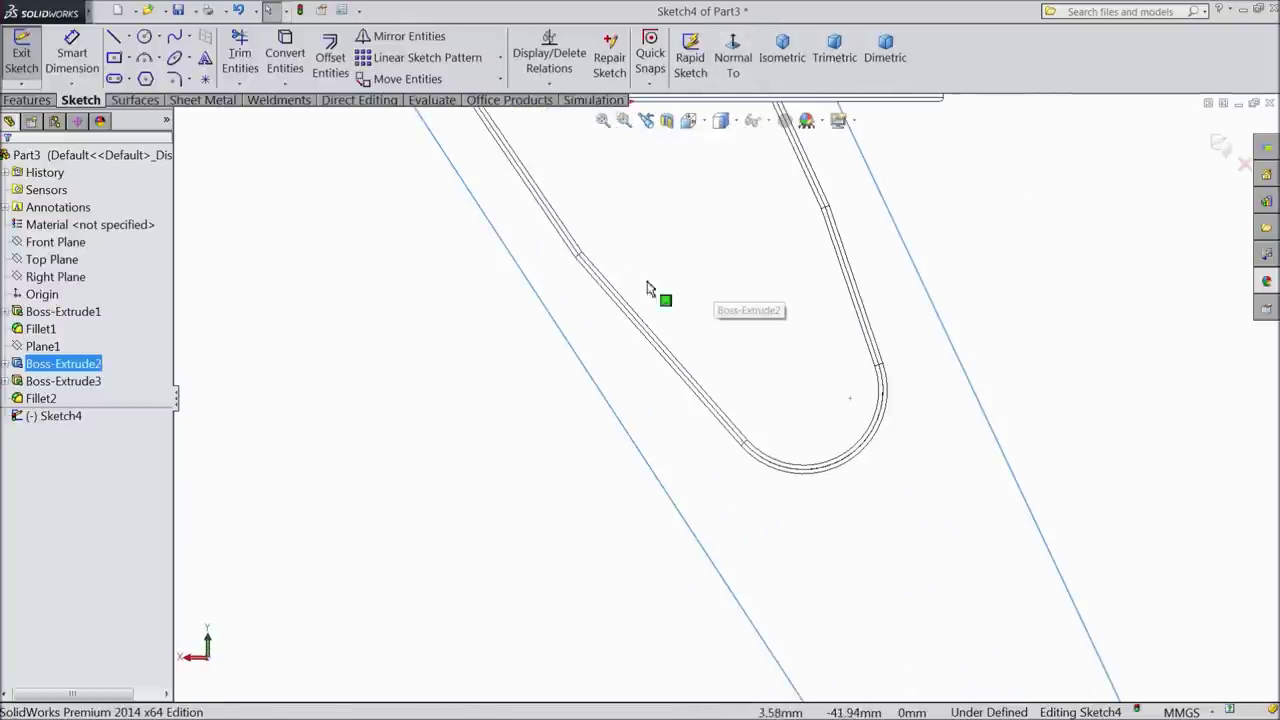
left_click(580, 257)
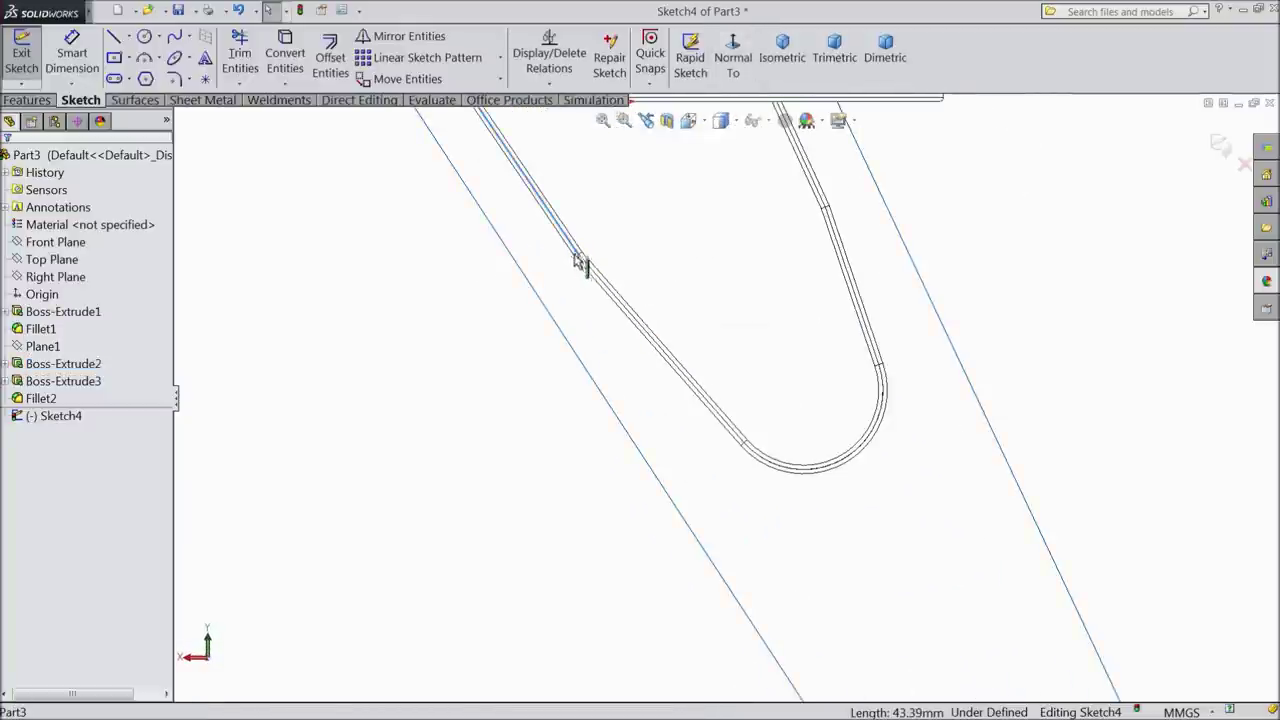
key("Caps_Lock")
left_click(629, 316, "ctrl")
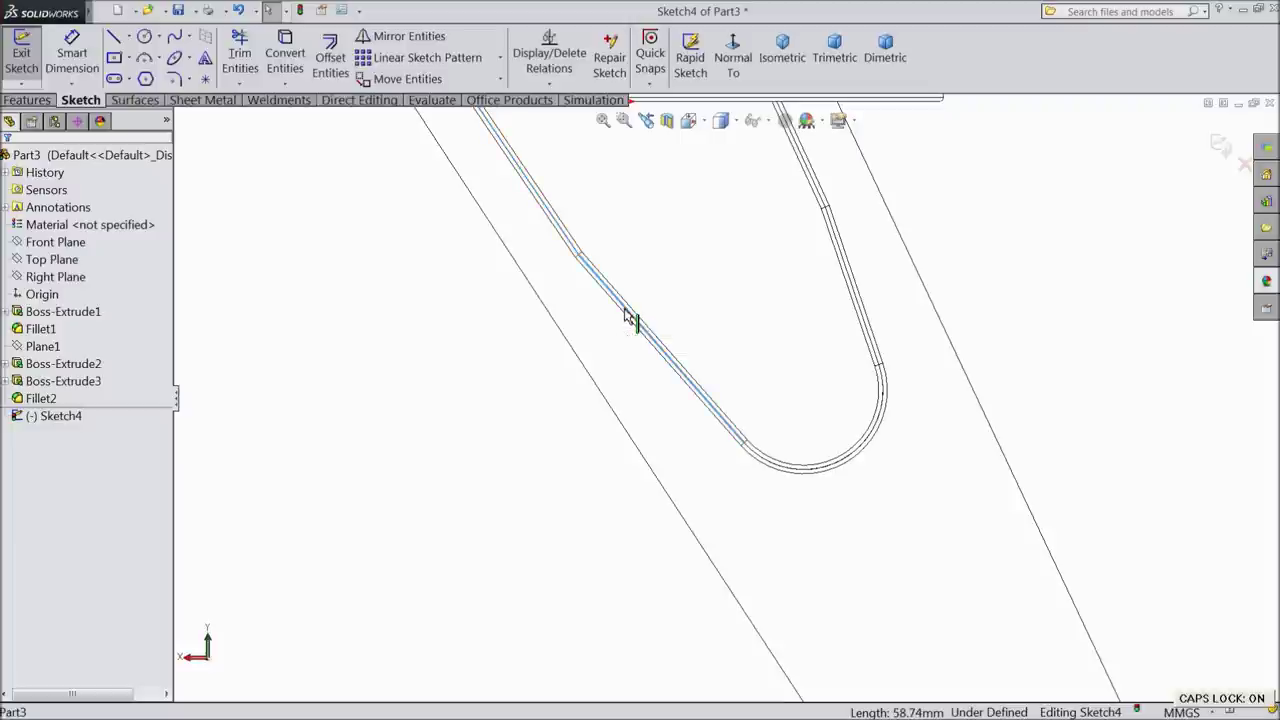
left_click(834, 470, "ctrl")
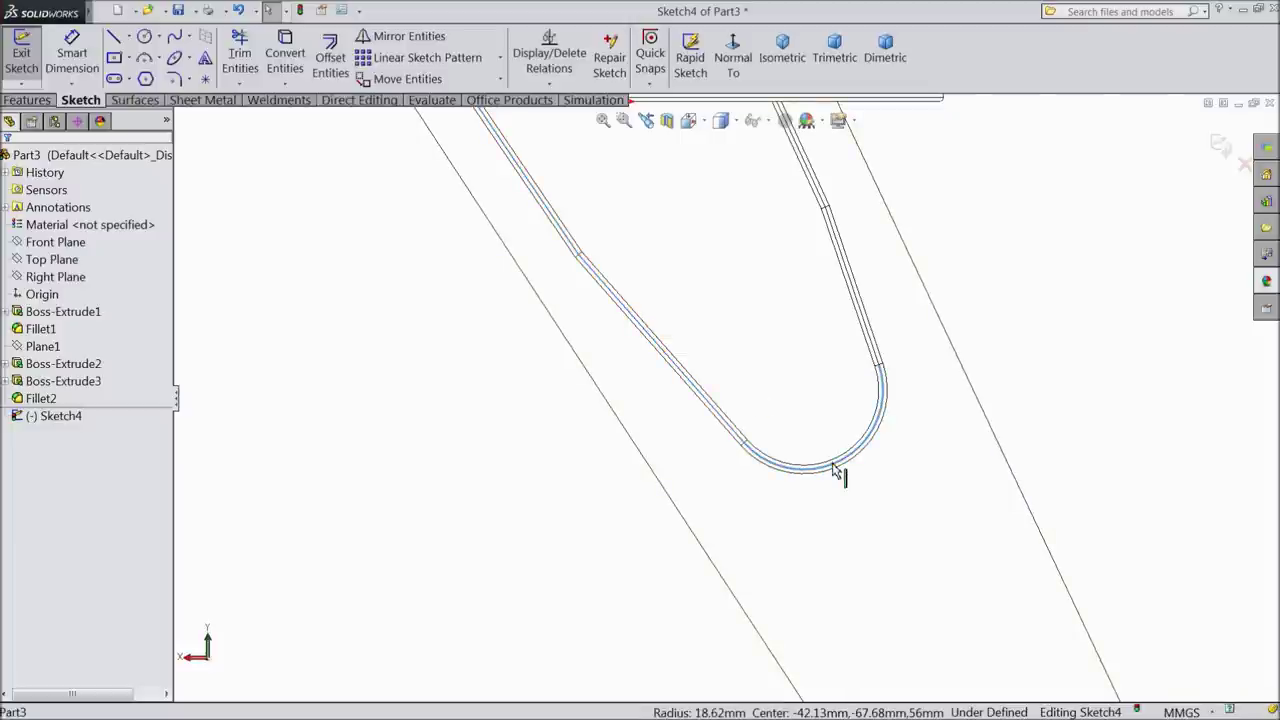
left_click(737, 434, "ctrl")
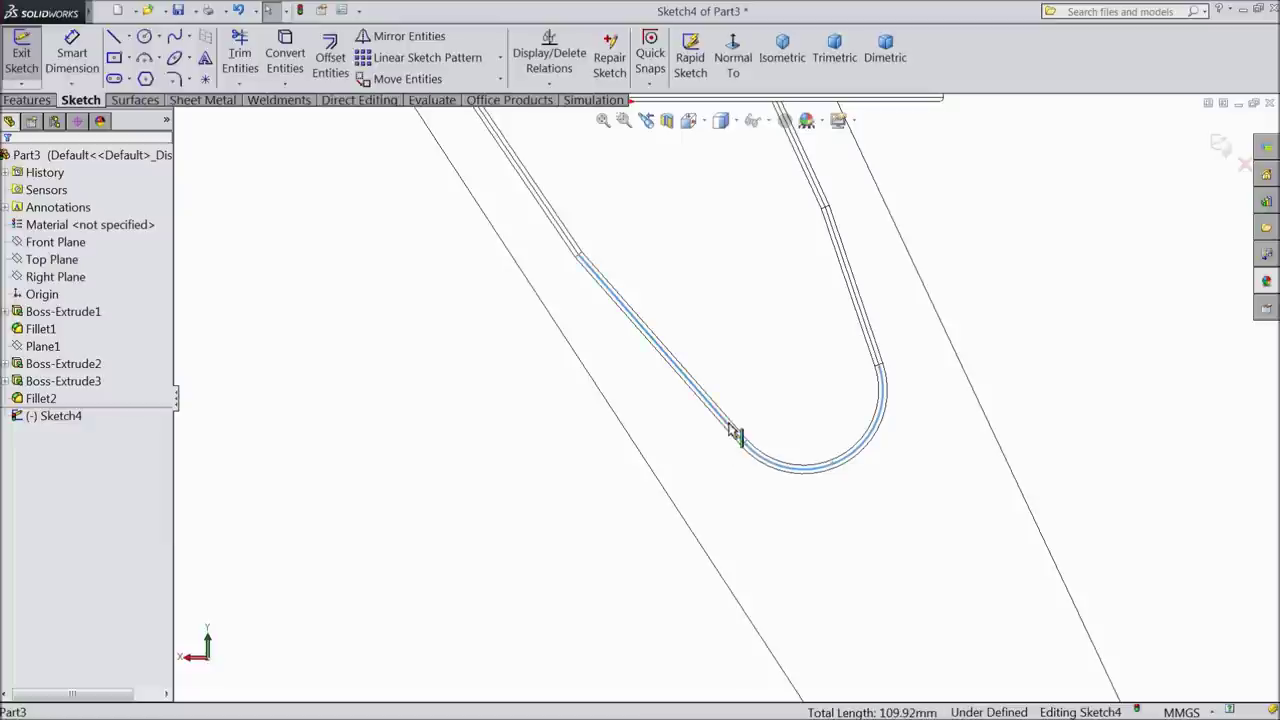
left_click(571, 249, "ctrl")
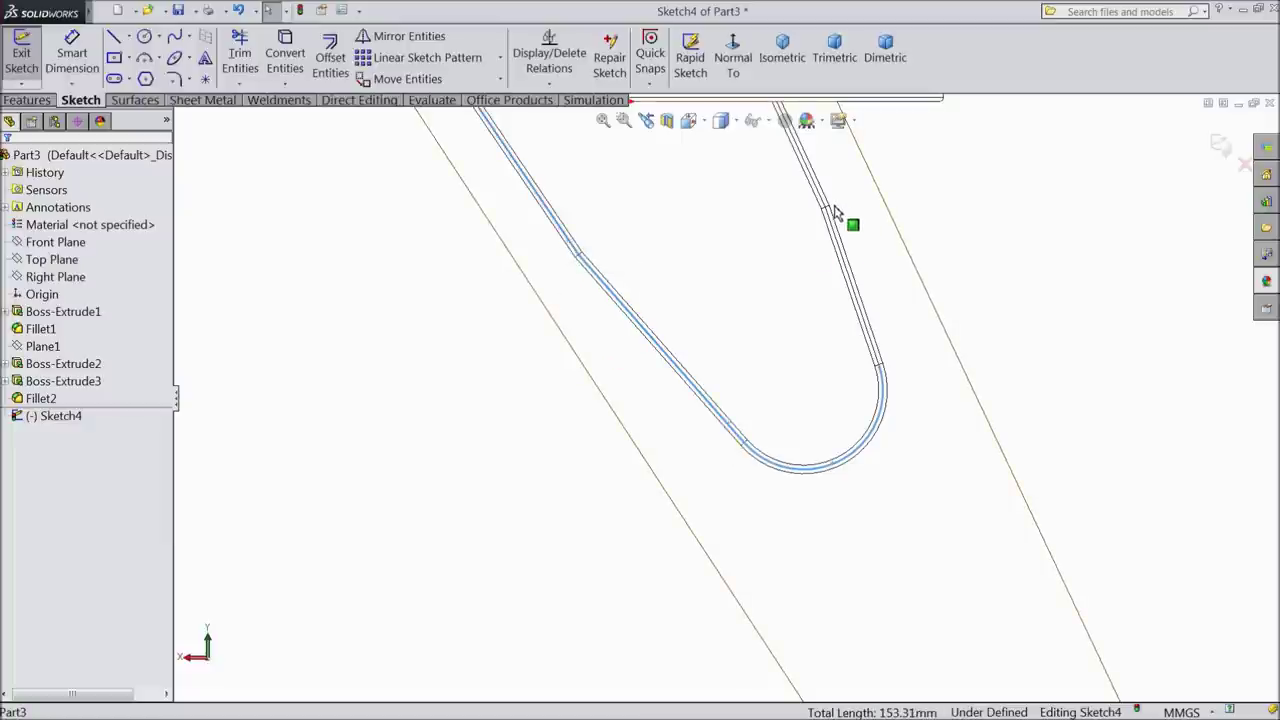
left_click(840, 242, "ctrl")
left_click(840, 247, "ctrl")
scroll(777, 357, "up", 3)
scroll(723, 266, "down", 6)
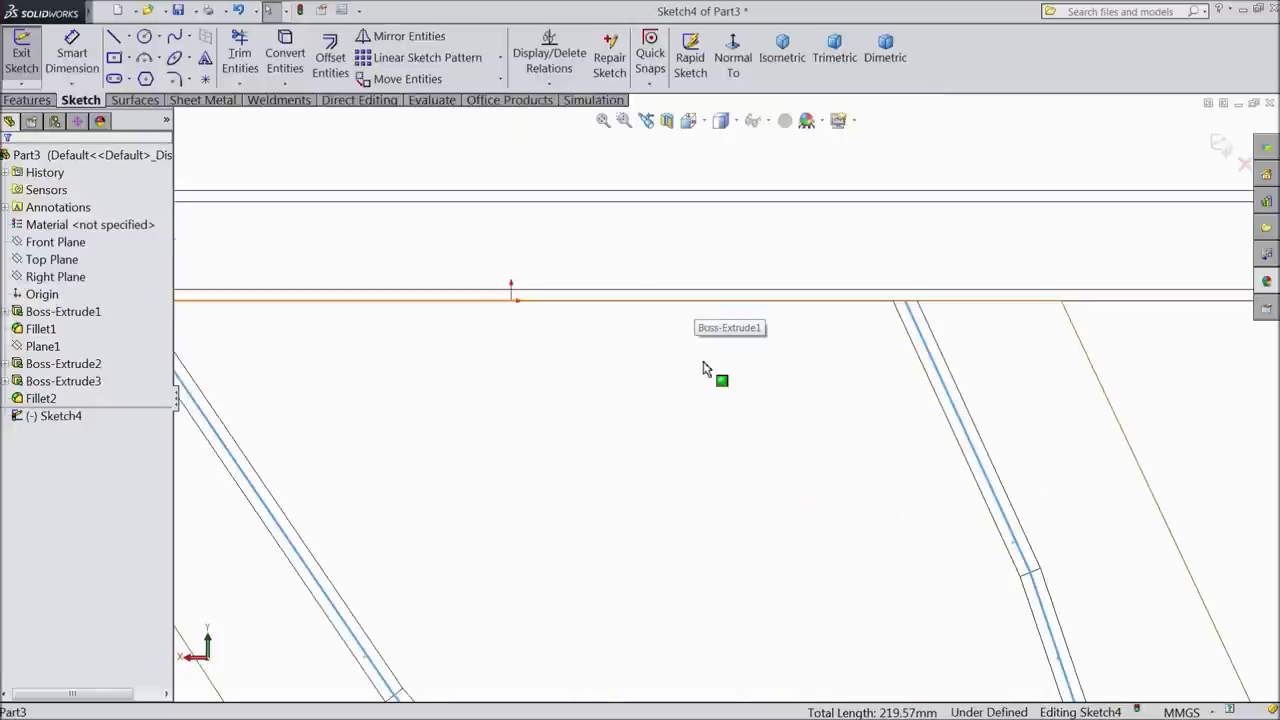
scroll(700, 375, "up", 3)
left_click(285, 55)
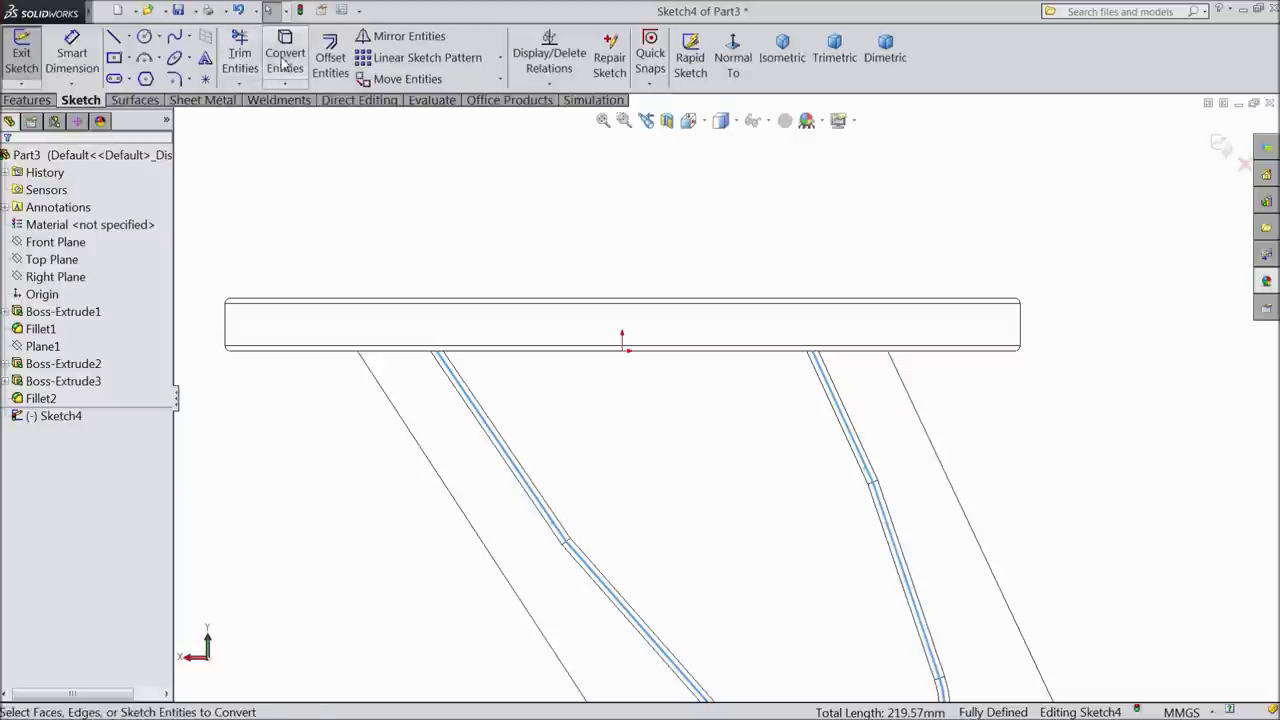
Step: Close the converted profile with a horizontal line between its two open ends along the disc's underside
left_click(114, 37)
left_click(440, 356)
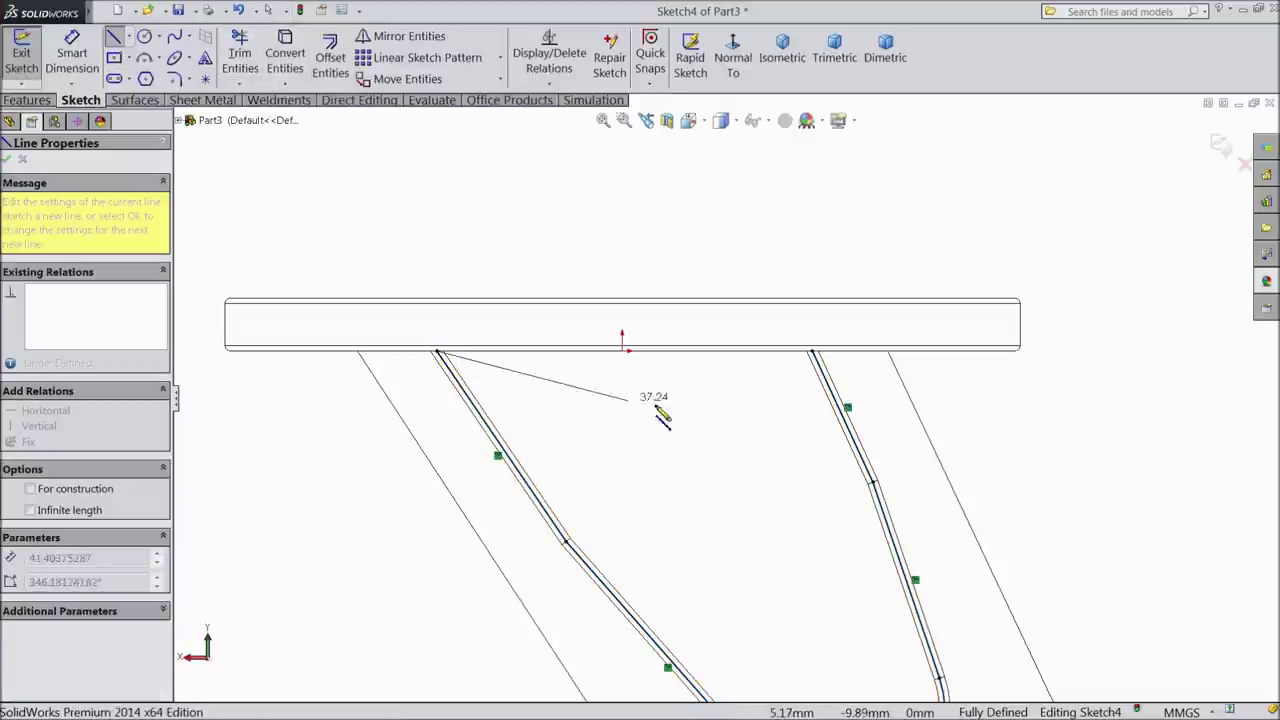
left_click(812, 351)
right_click(696, 226)
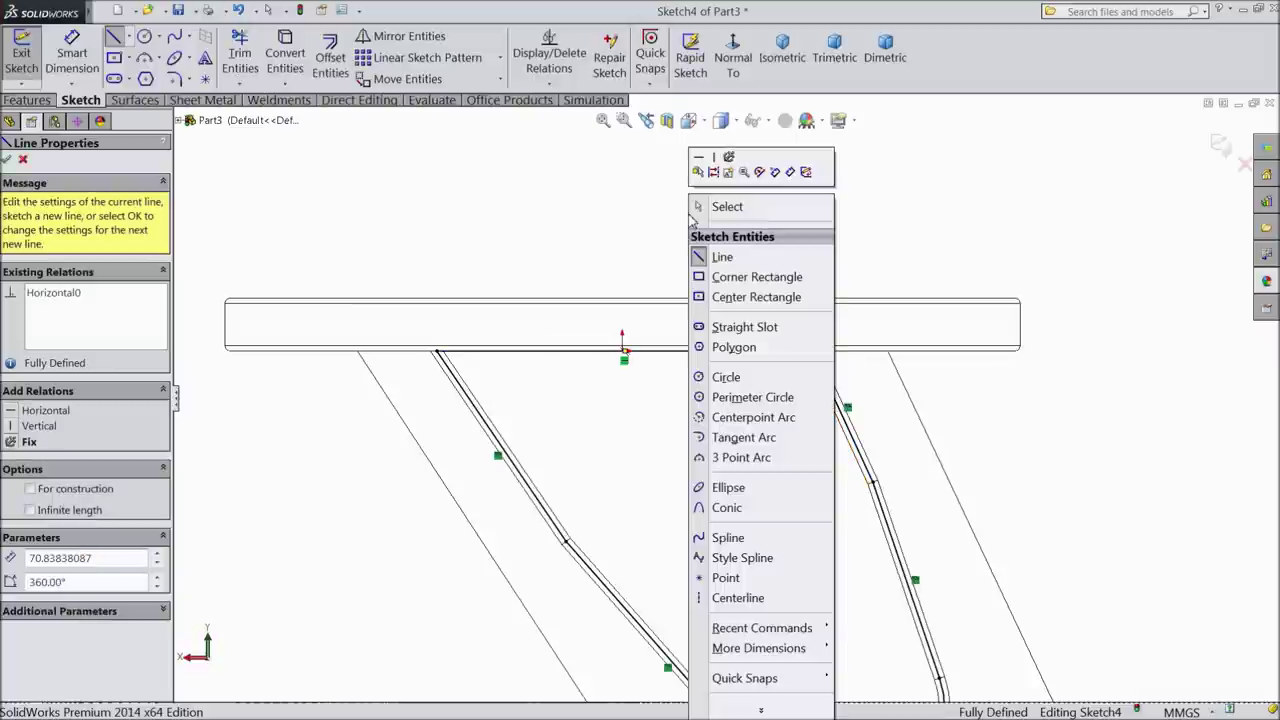
left_click(722, 206)
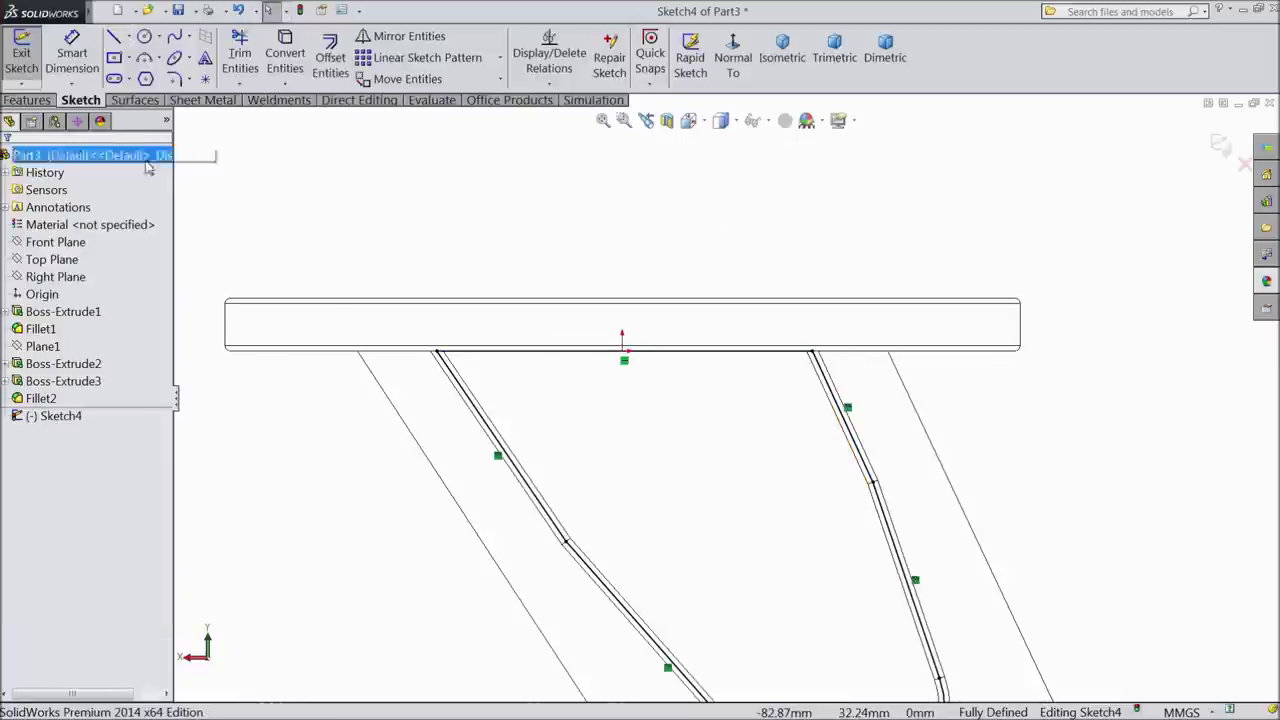
Step: Cut the closed profile 4 mm blind into the arm and restore the shaded-with-edges display
left_click(26, 100)
left_click(277, 60)
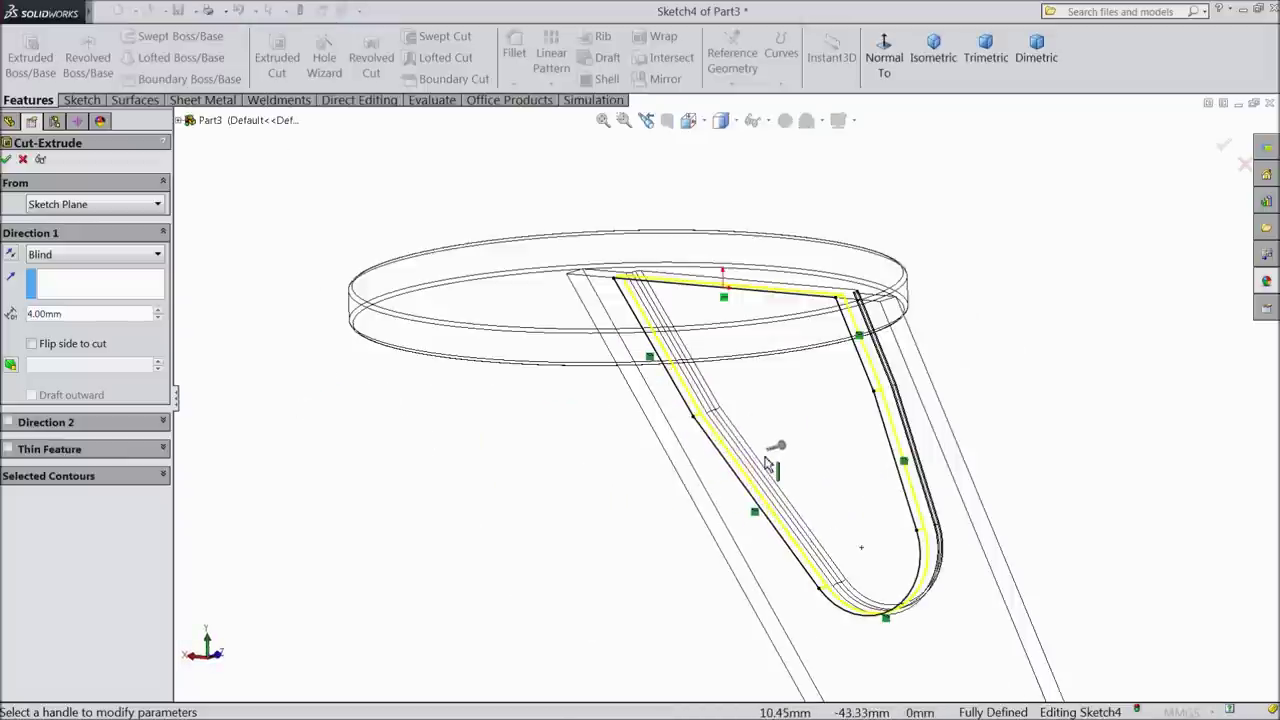
left_click(7, 160)
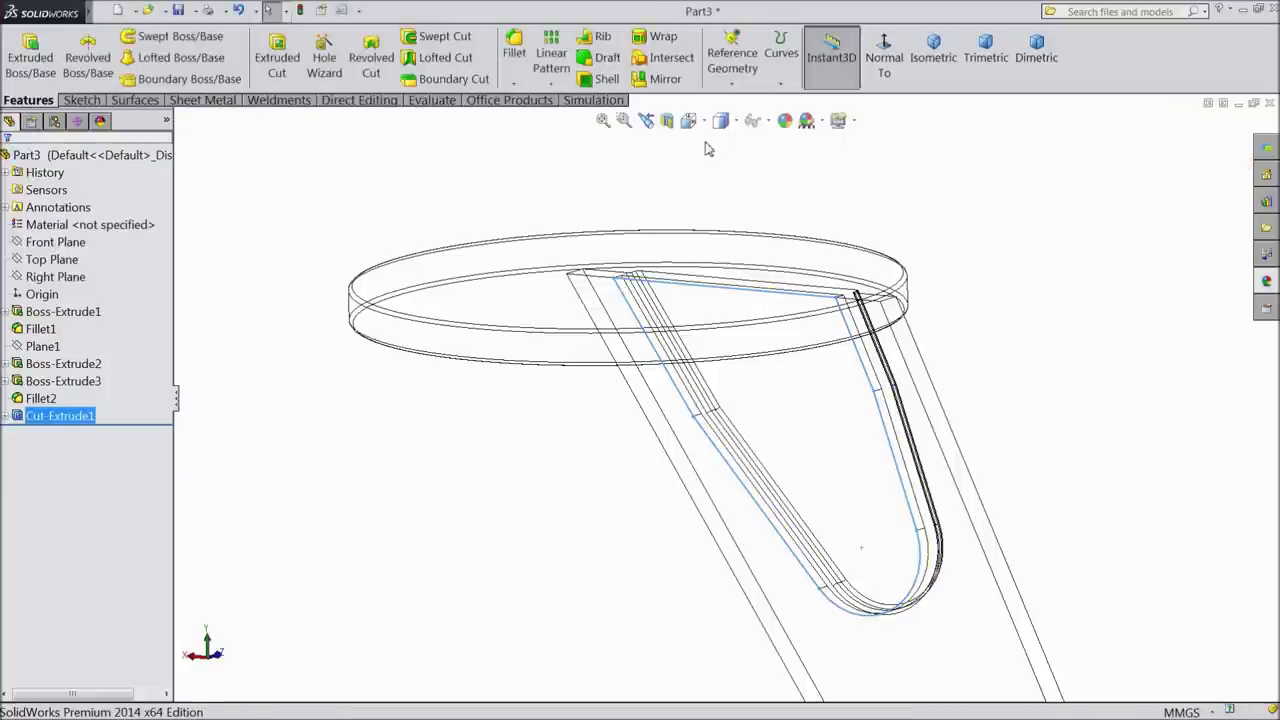
left_click(688, 120)
mouse_move(735, 120)
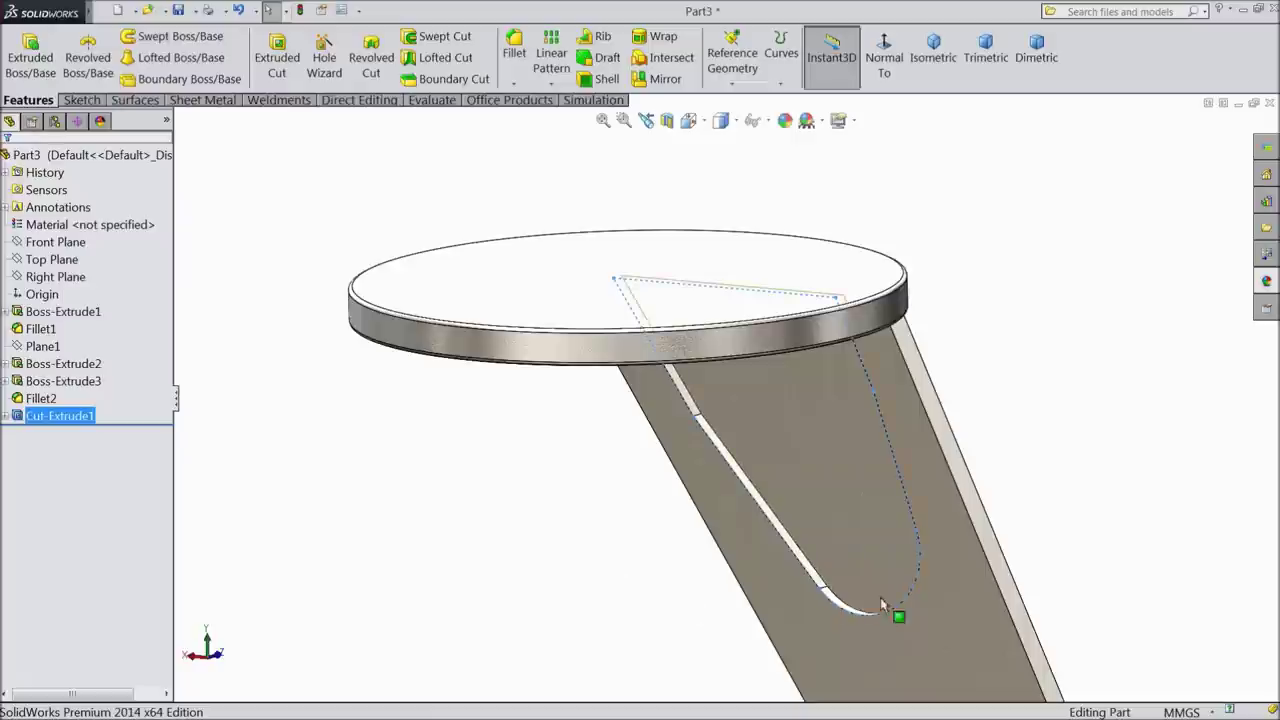
Step: Fillet the inner and outer edges of the recess wall with a 1 mm radius along both sides up to the disc
scroll(882, 605, "down", 2)
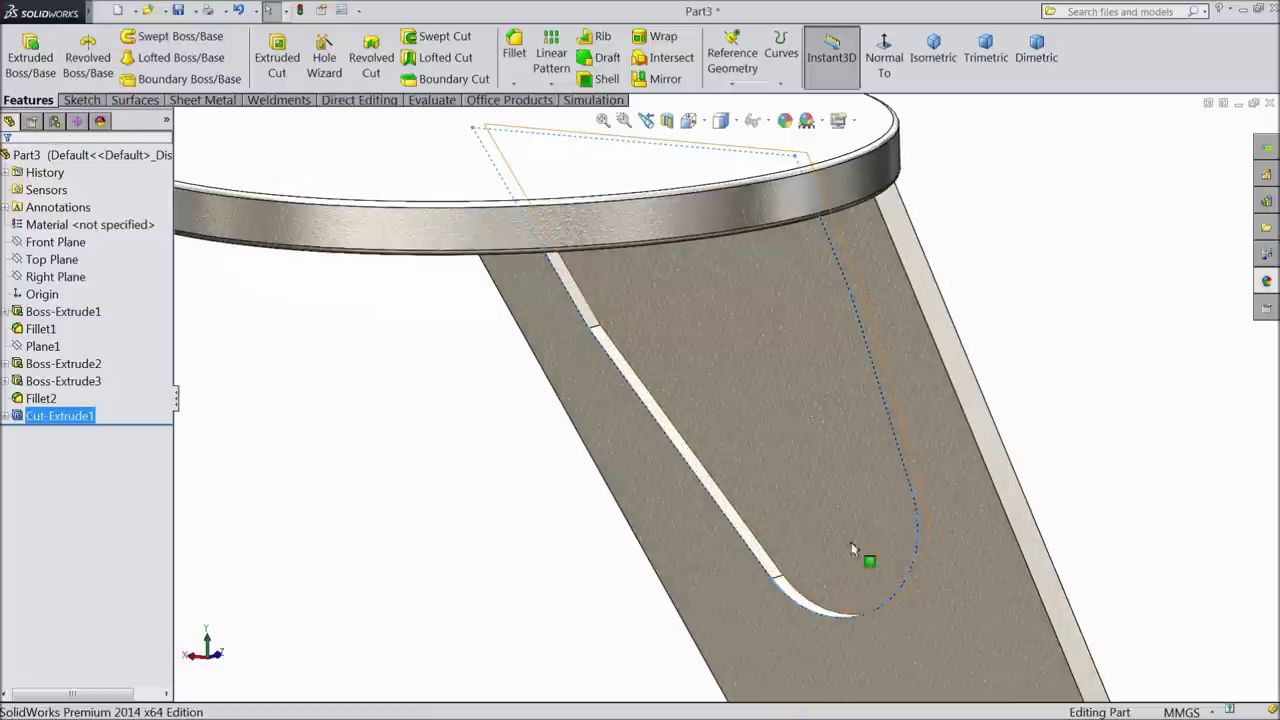
left_click(514, 60)
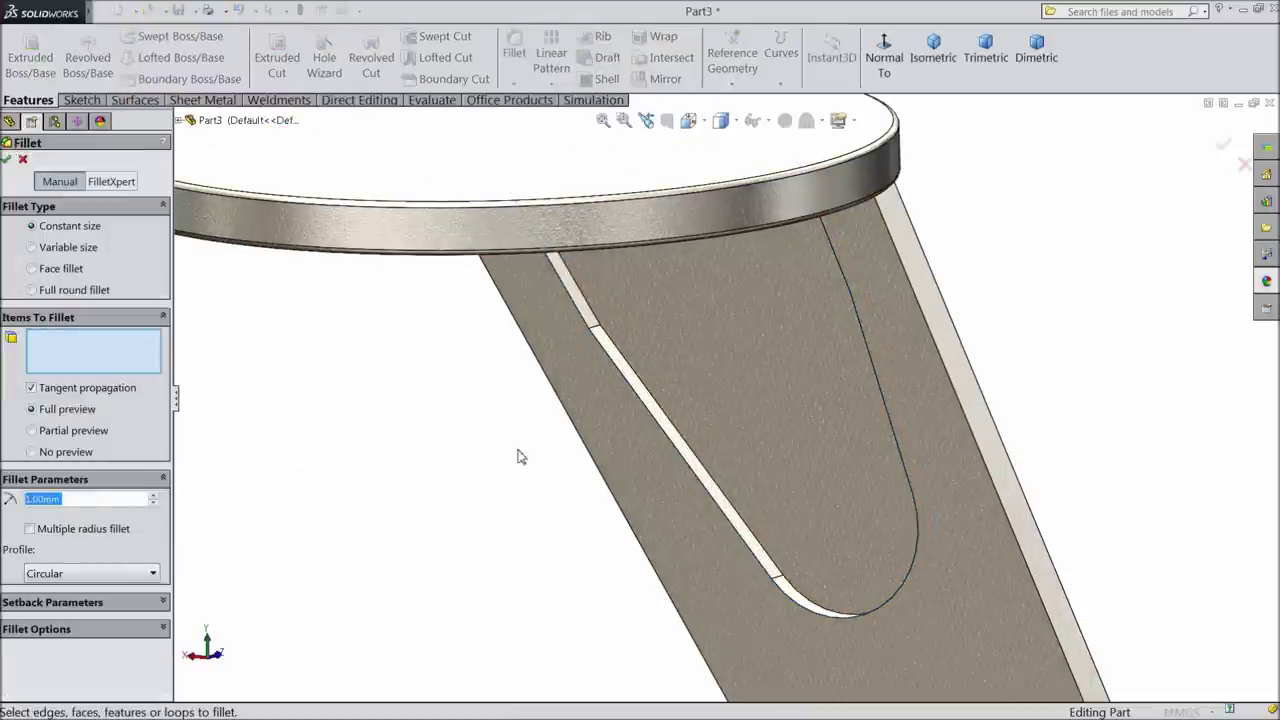
left_click(665, 435)
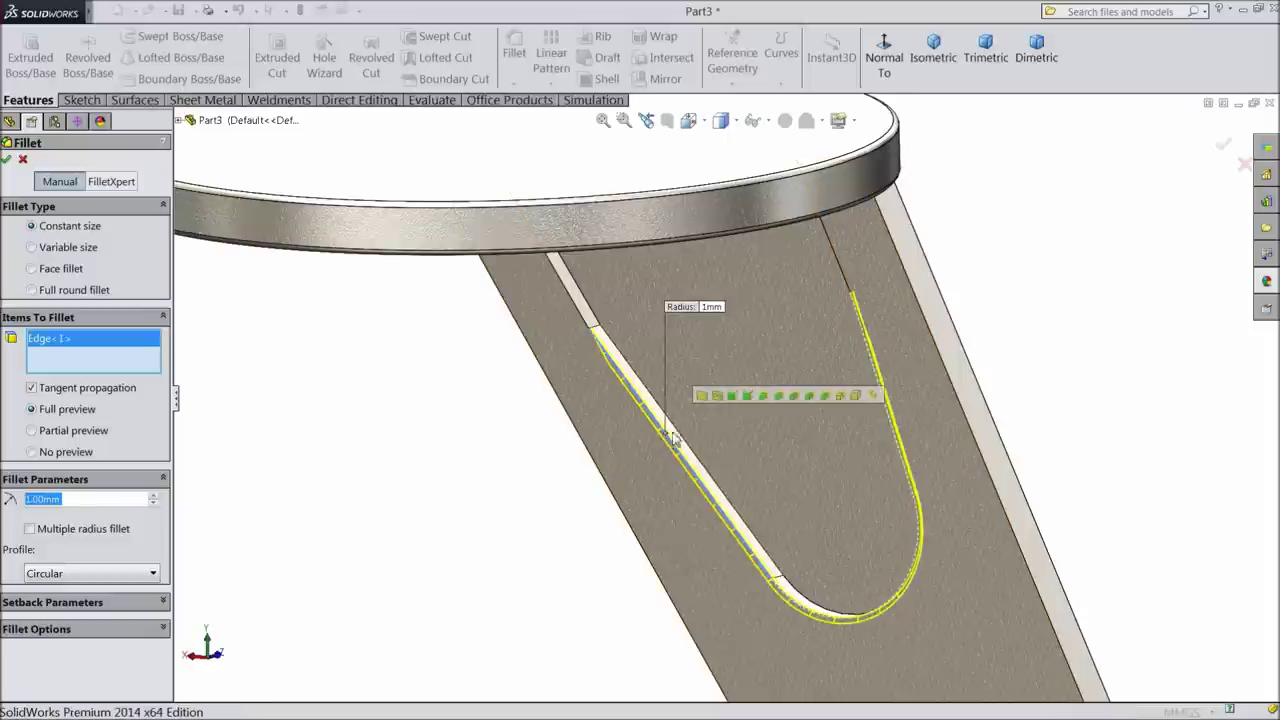
left_click(679, 439)
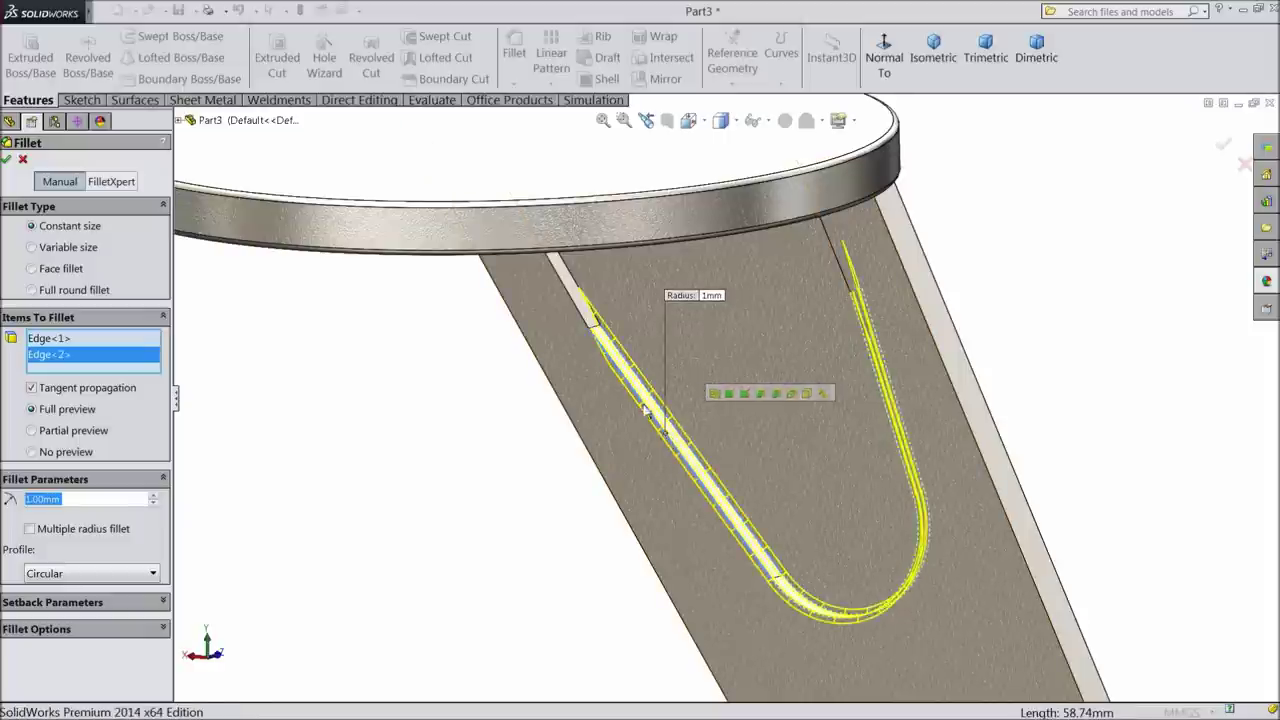
left_click(574, 290)
middle_click_drag(414, 360, 440, 262)
left_click(560, 295)
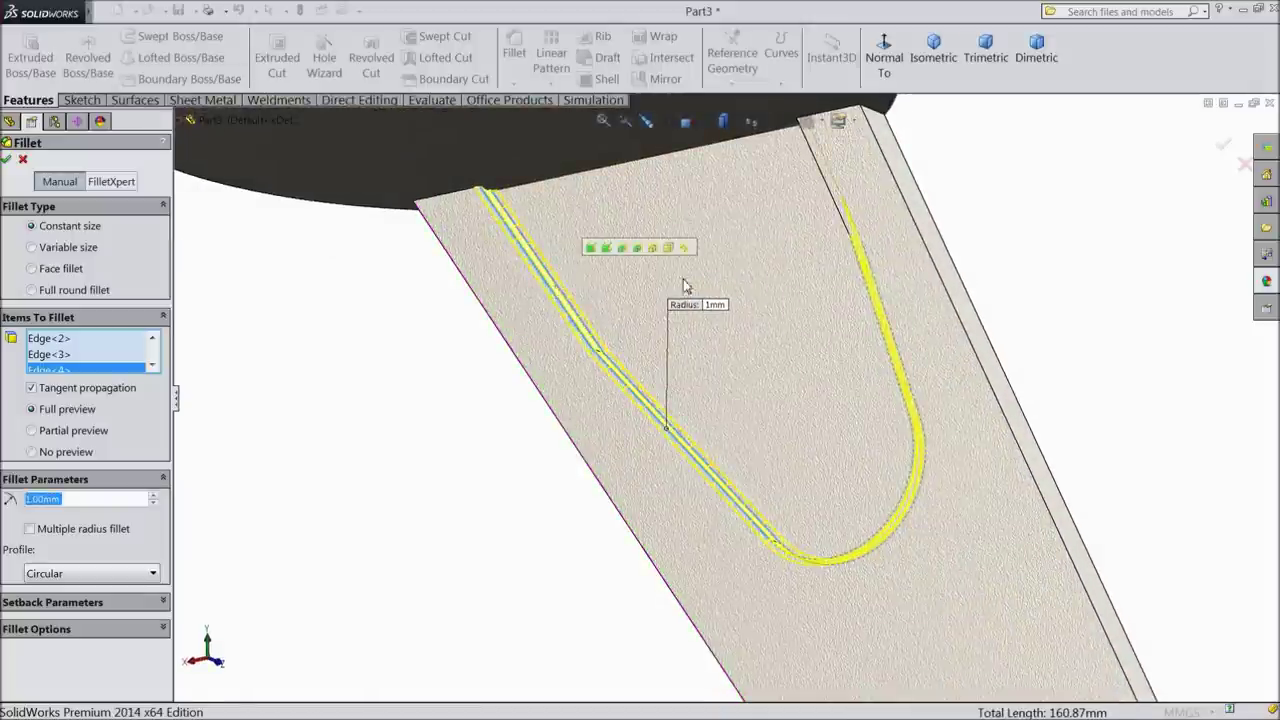
middle_click_drag(686, 286, 760, 280)
scroll(814, 271, "down", 5)
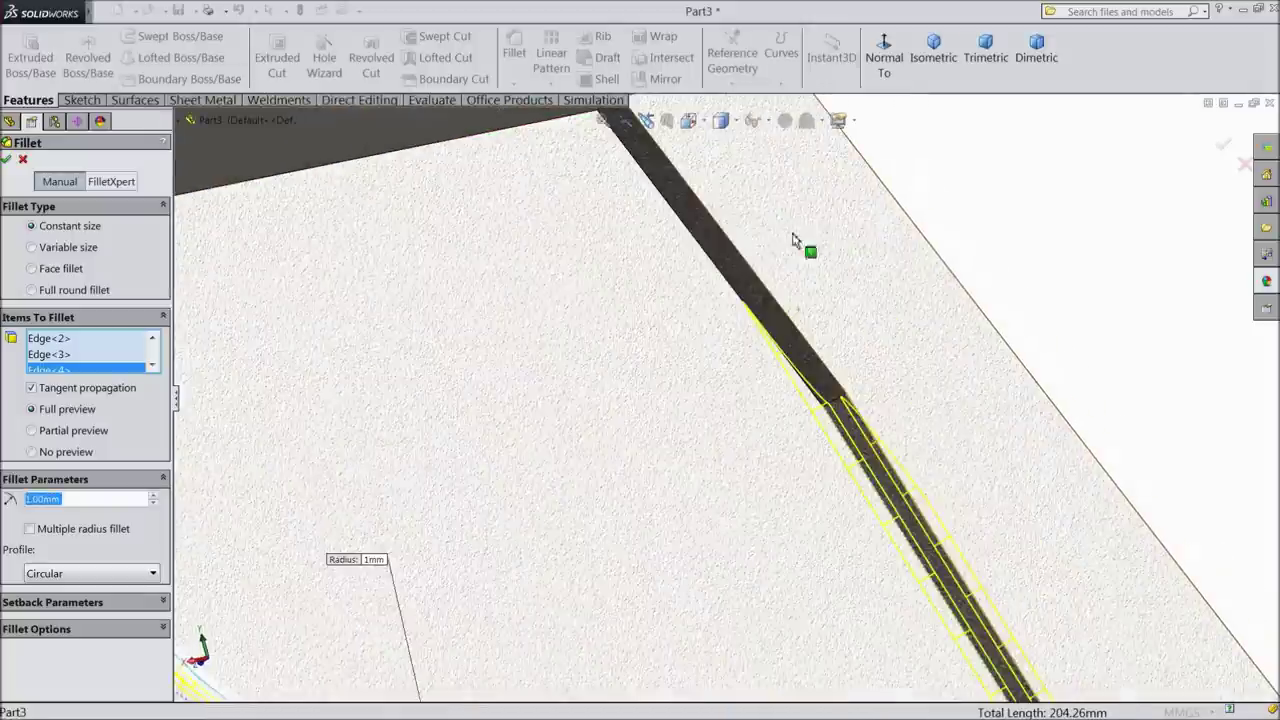
left_click(742, 268)
left_click(717, 274)
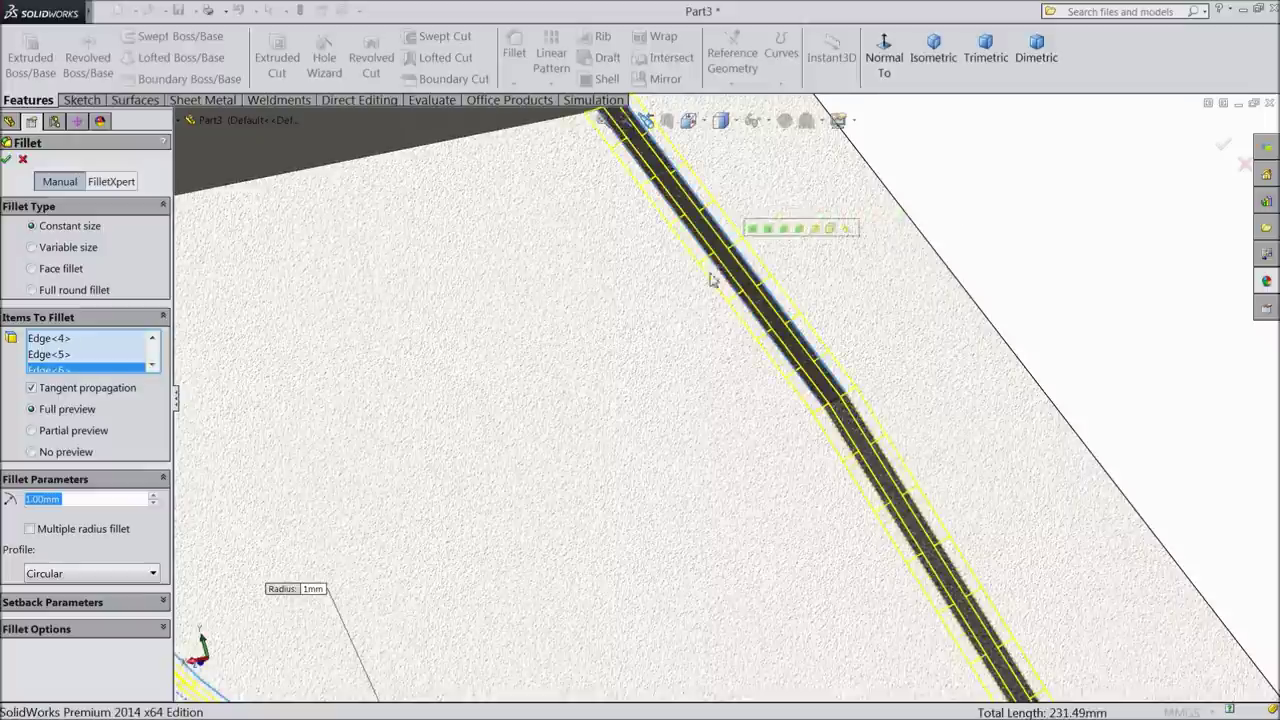
left_click(8, 159)
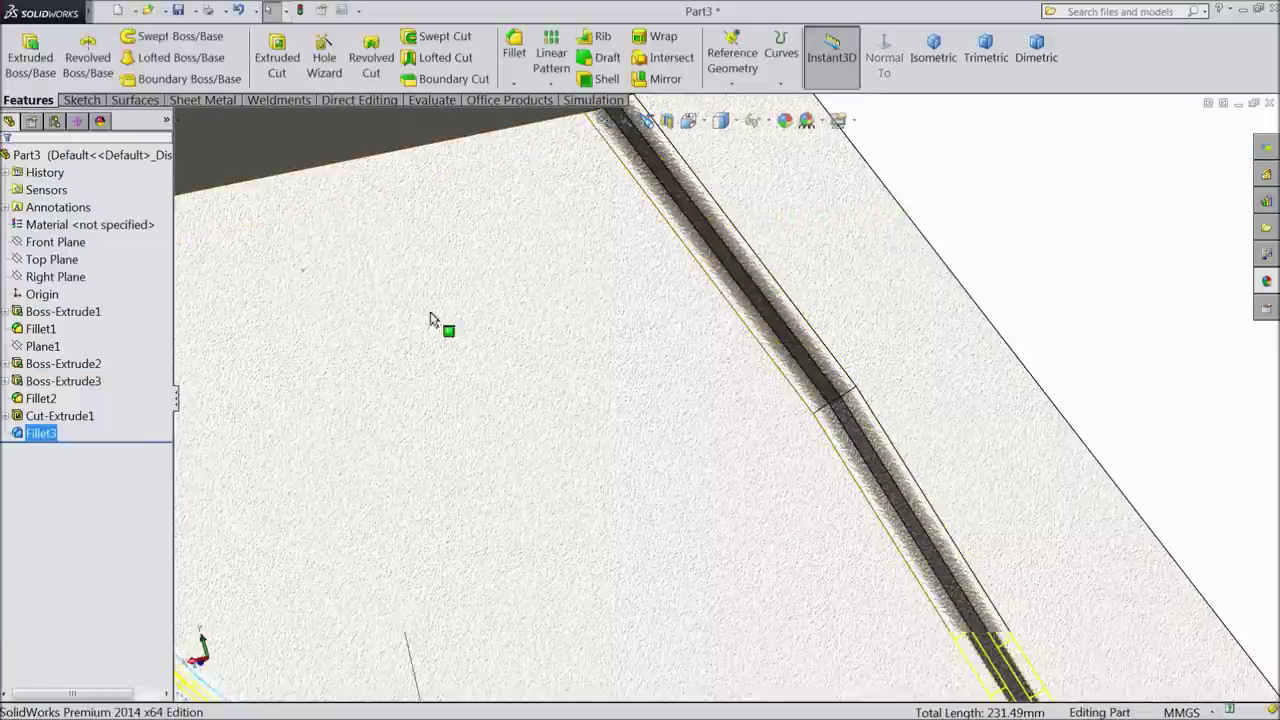
scroll(440, 325, "up", 10)
middle_click_drag(470, 341, 797, 509)
scroll(820, 434, "up", 2)
middle_click_drag(820, 434, 810, 481)
scroll(791, 481, "down", 2)
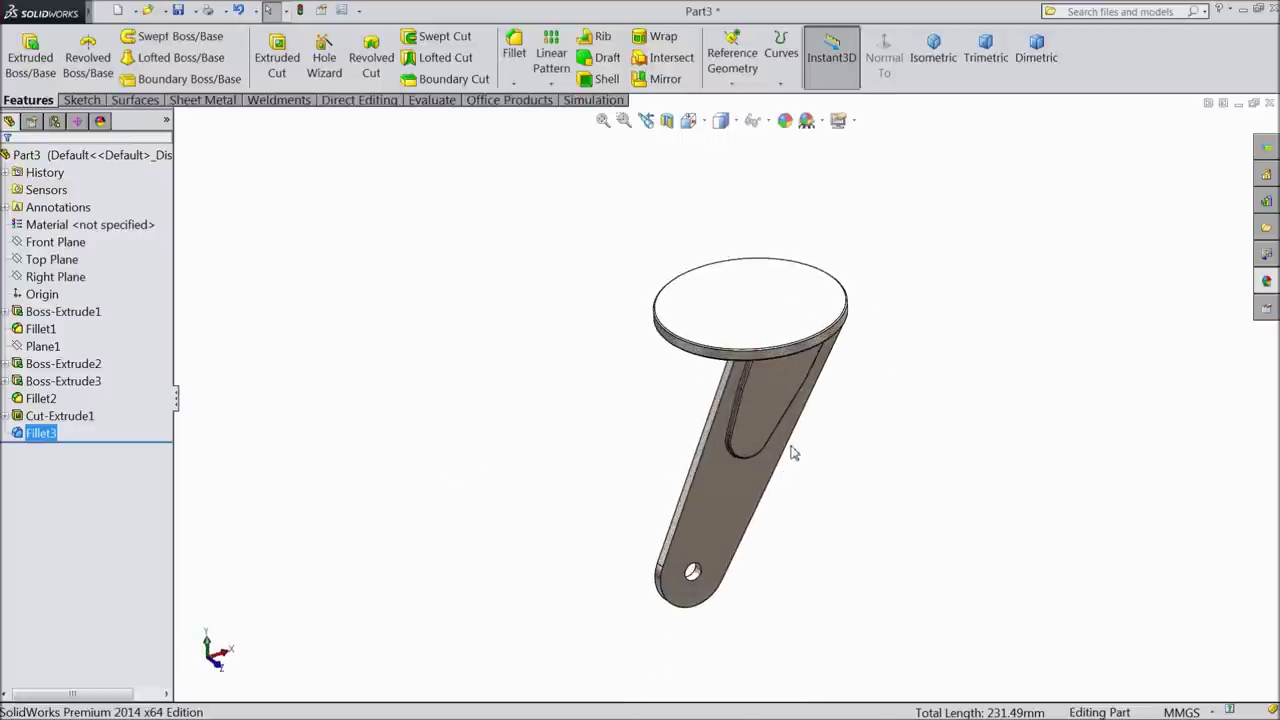
Step: Mirror Fillet3, Cut-Extrude1, Fillet2, Boss-Extrude3 and Boss-Extrude2 about the Front Plane to create the second slanted arm
scroll(791, 453, "down", 1)
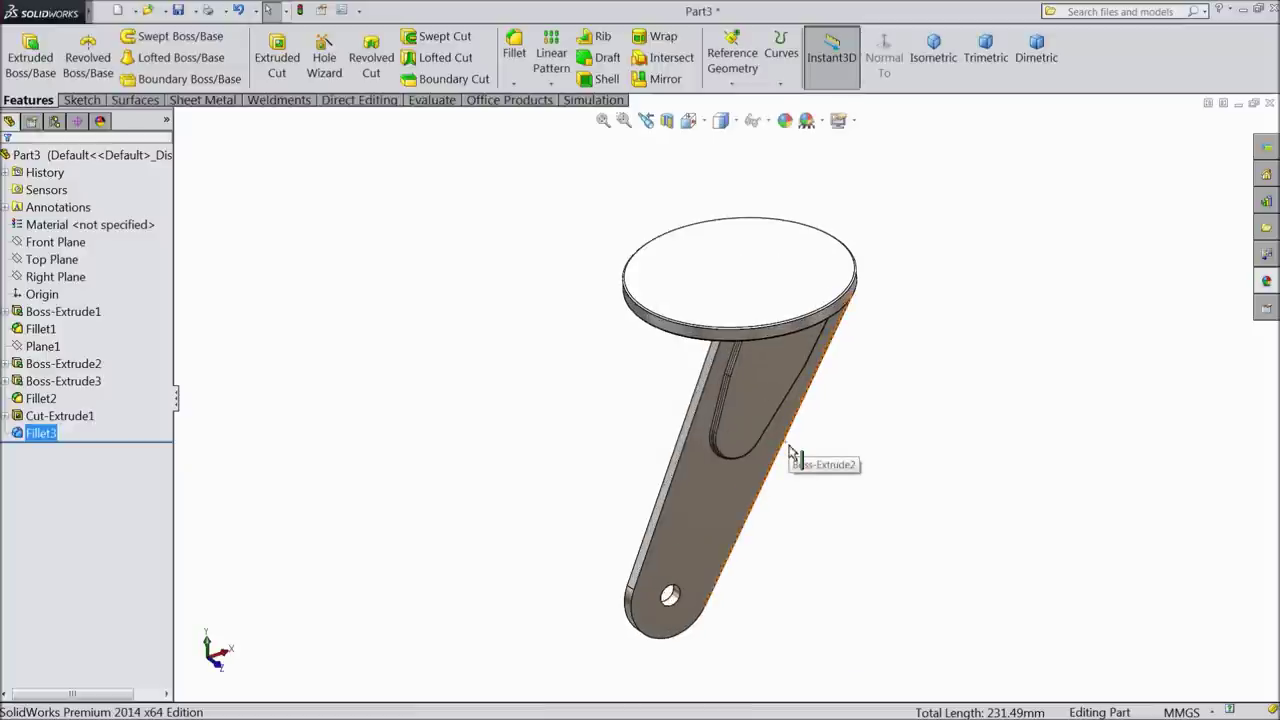
mouse_move(695, 488)
middle_mouse_down()
mouse_move(690, 522)
mouse_move(837, 411)
mouse_move(797, 363)
mouse_move(823, 409)
mouse_move(789, 402)
middle_mouse_up()
scroll(789, 402, "down", 1)
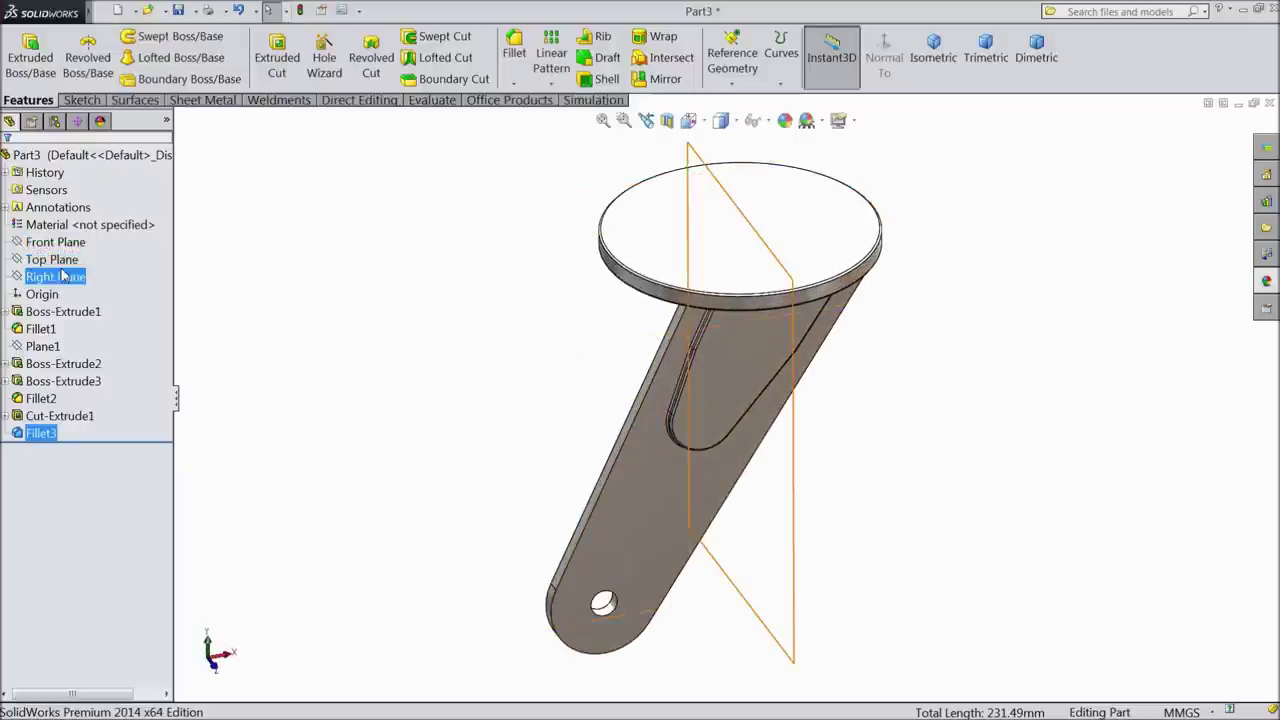
left_click(55, 242)
mouse_move(395, 300)
middle_mouse_down()
mouse_move(411, 291)
mouse_move(383, 289)
middle_mouse_up()
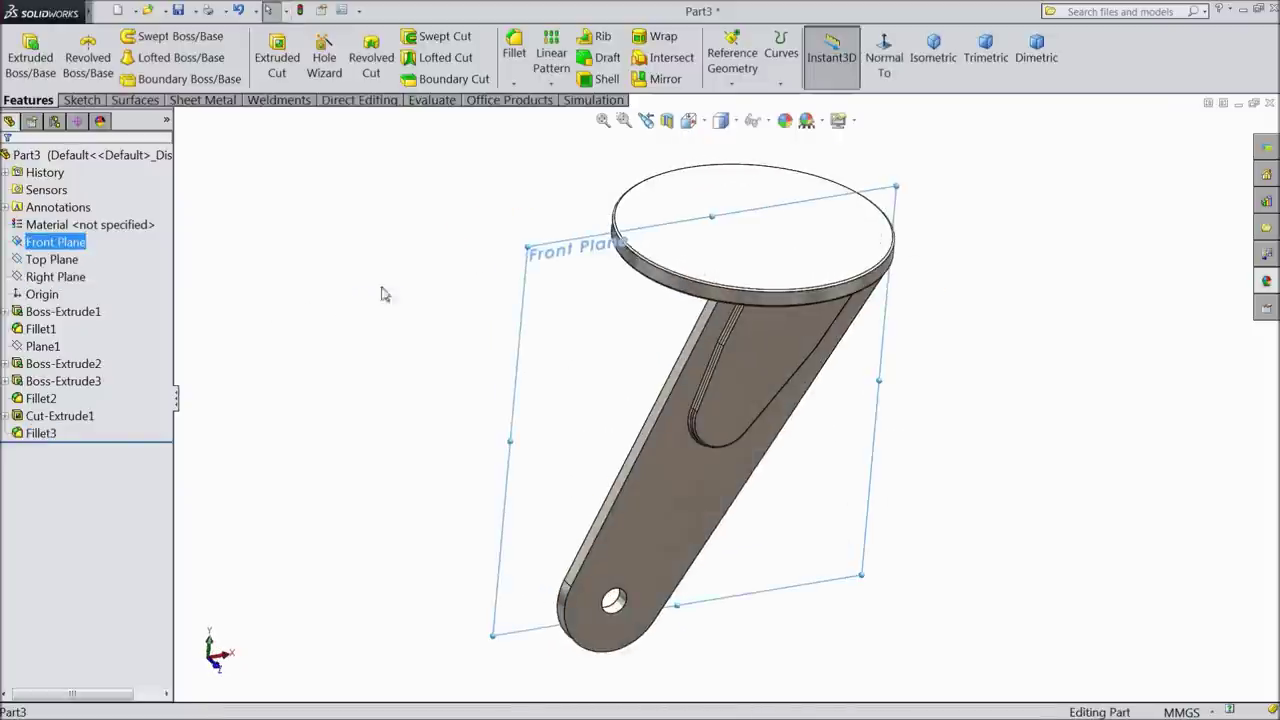
left_click(662, 78)
scroll(700, 514, "down", 2)
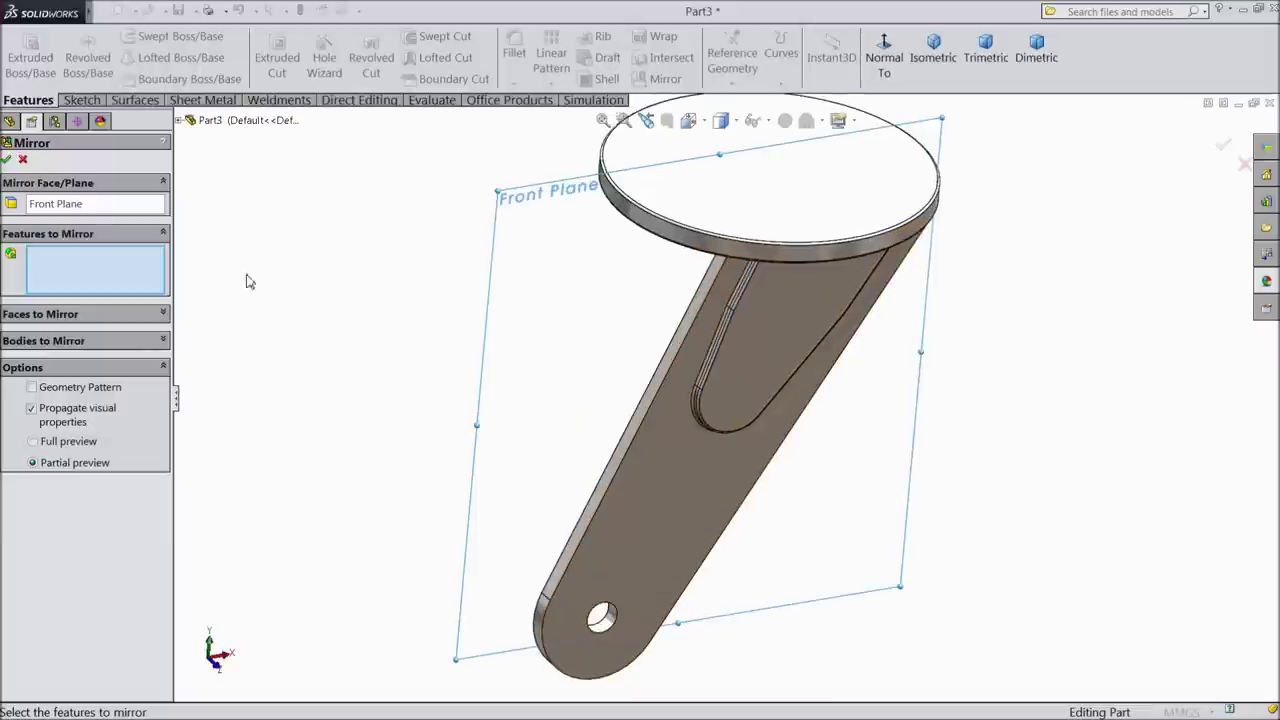
left_click(179, 120)
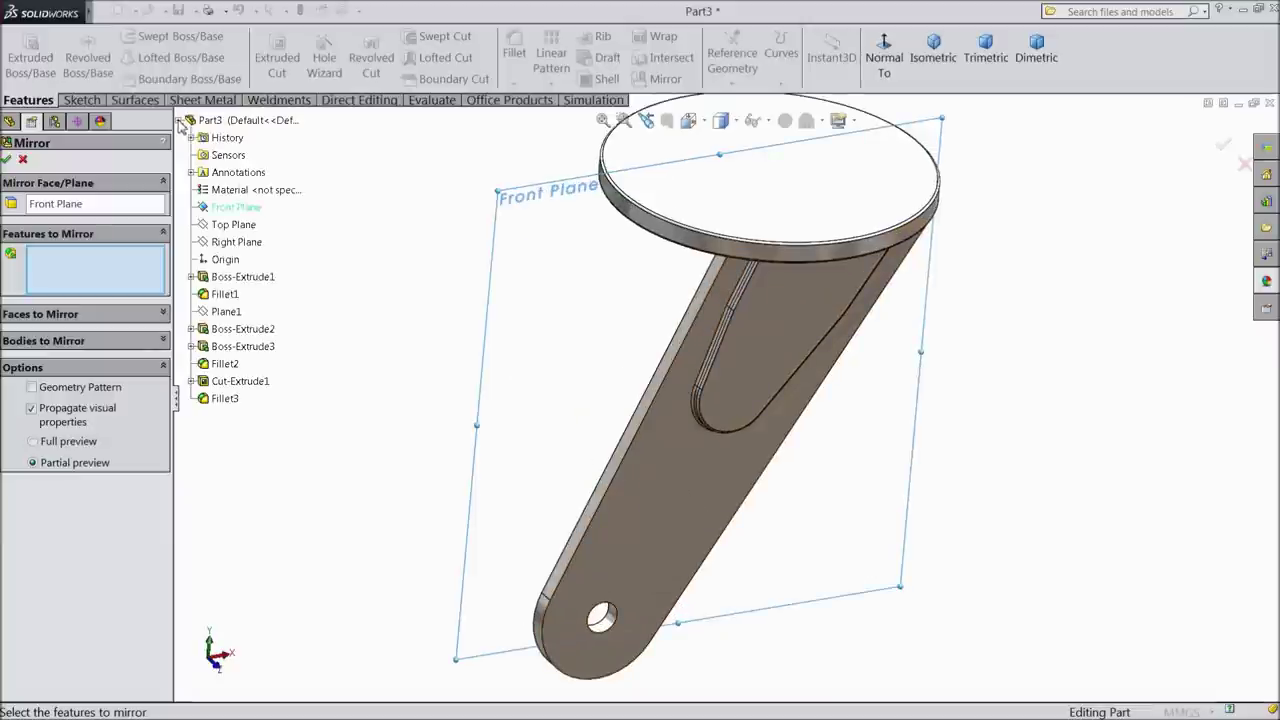
left_click(226, 399)
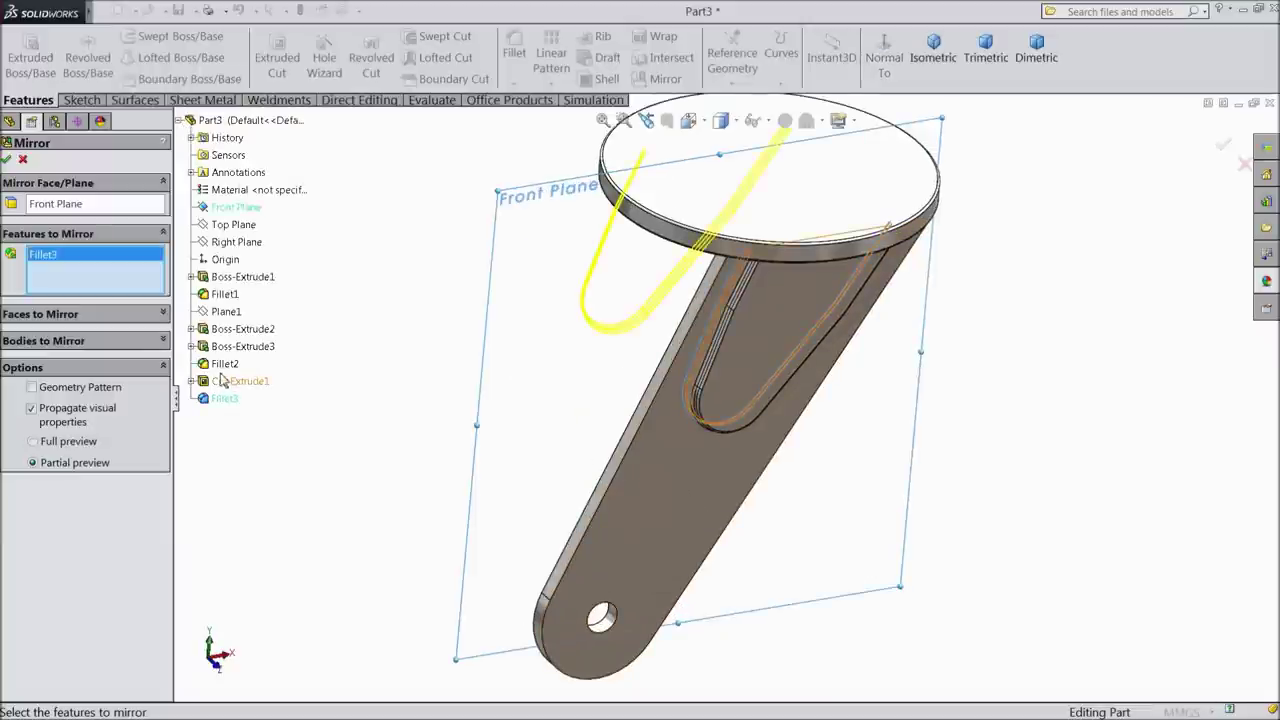
left_click(224, 381)
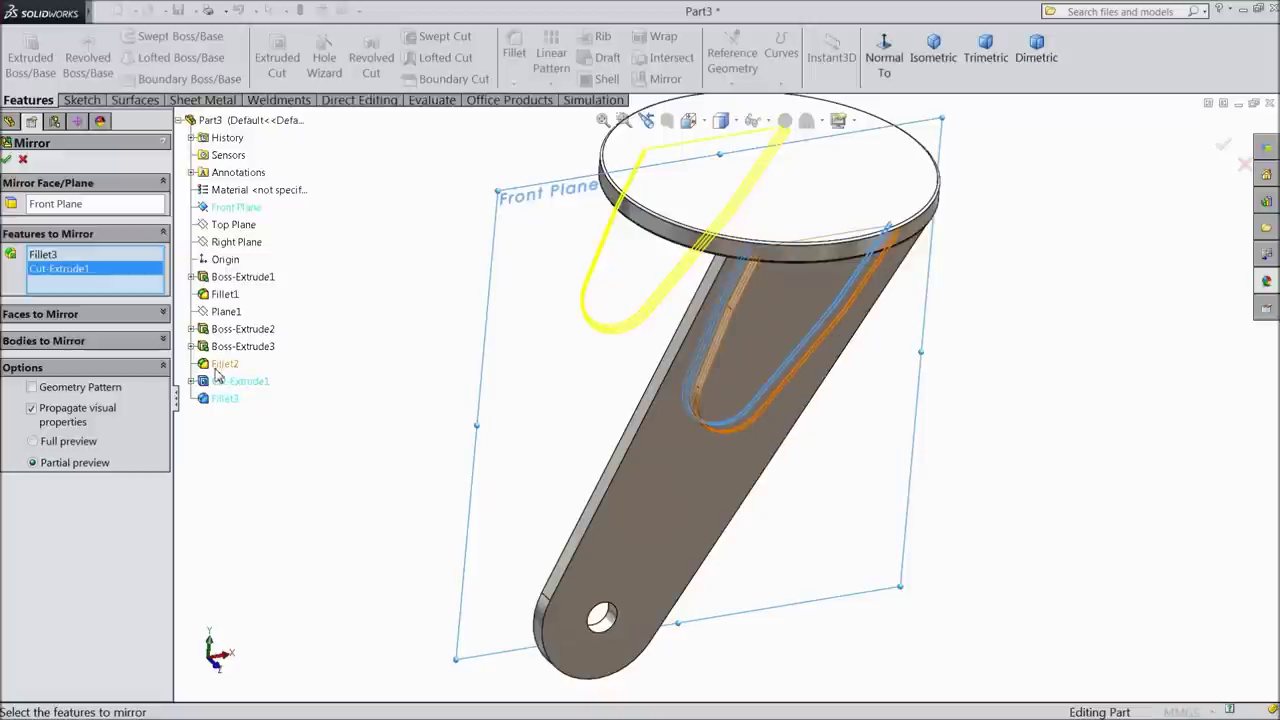
left_click(224, 365)
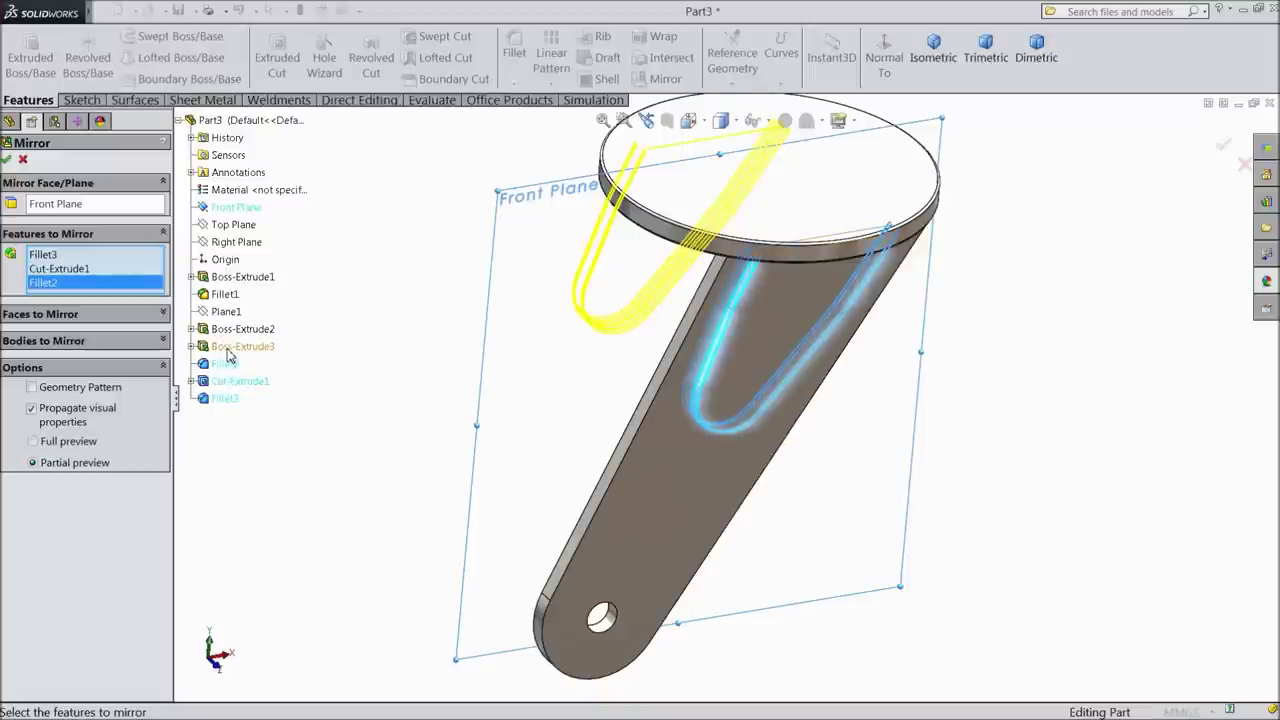
left_click(227, 350)
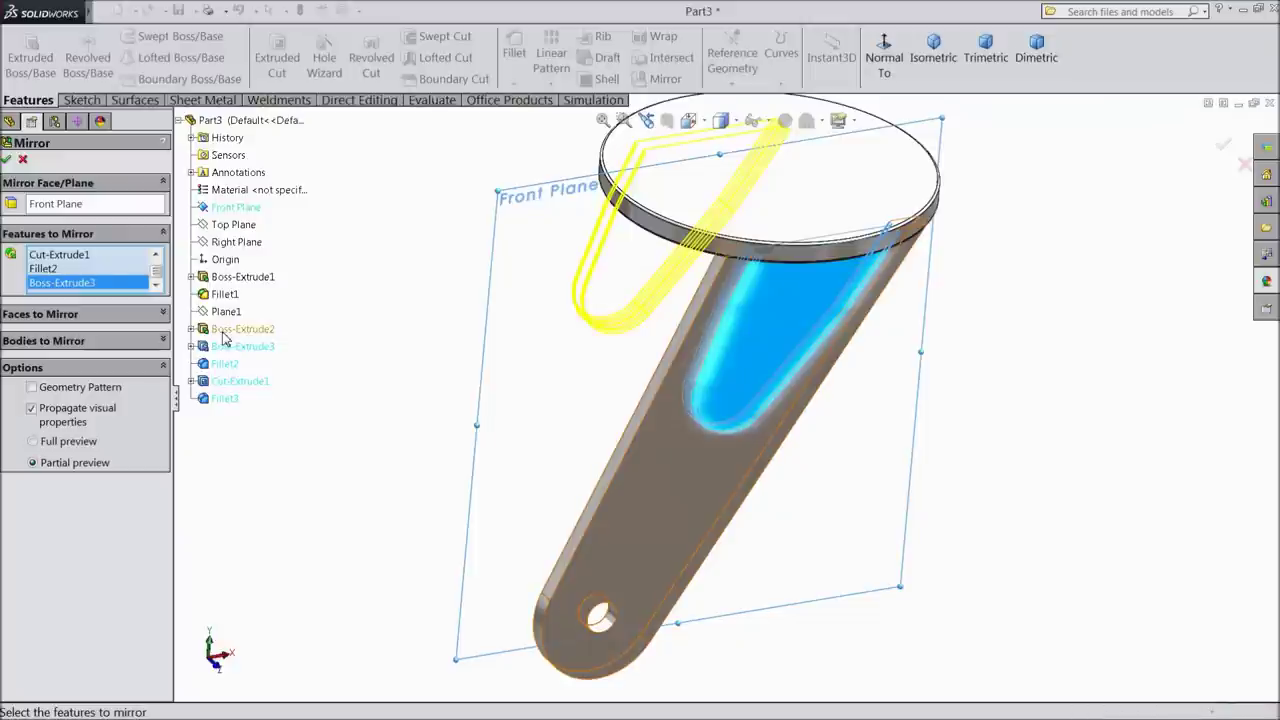
left_click(224, 332)
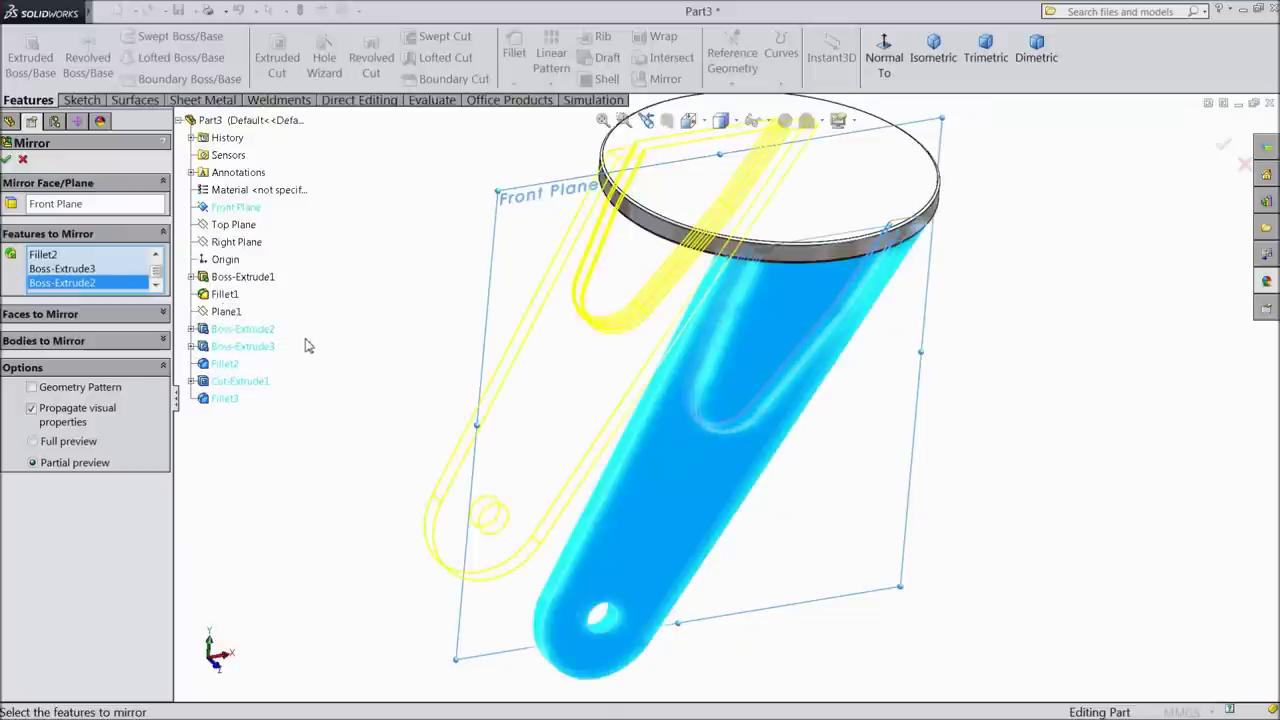
left_click(7, 160)
Step: Start a sketch on the disc's upper face and draw a circle about 31 mm in diameter centred on the origin
middle_click_drag(424, 315, 466, 452)
left_click(733, 272)
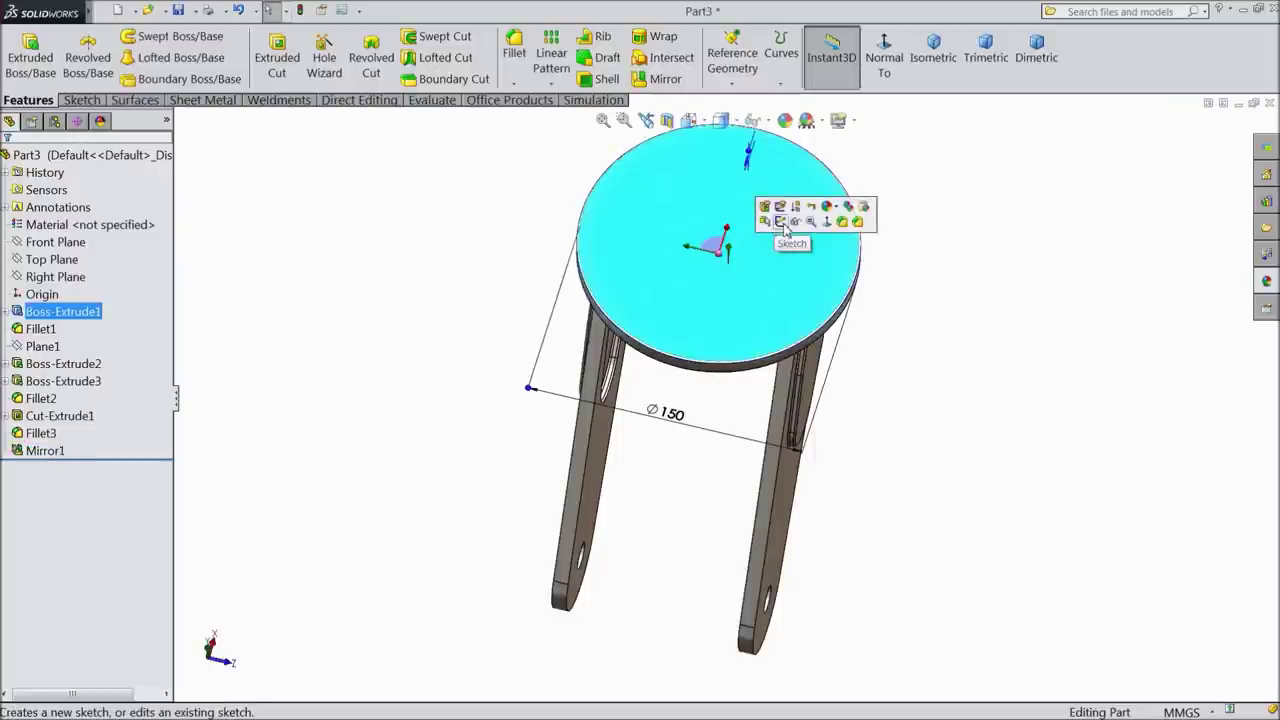
left_click(779, 228)
left_click(886, 62)
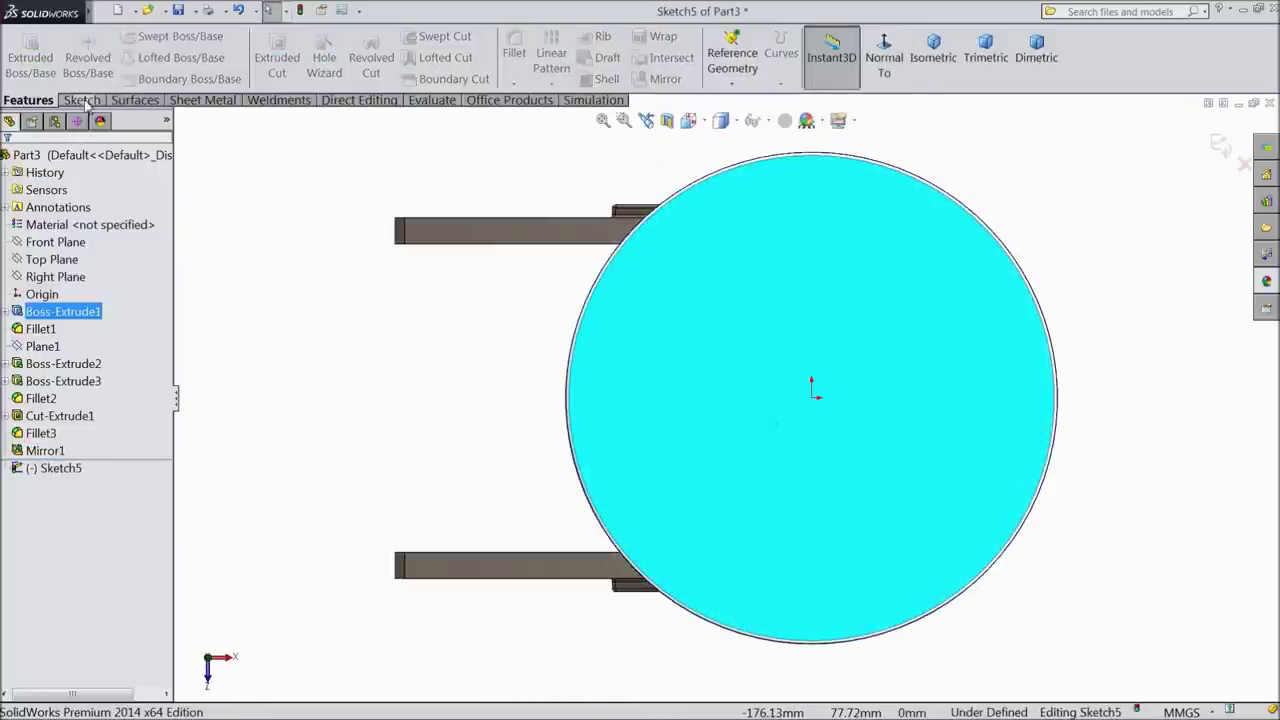
left_click(82, 100)
left_click(145, 37)
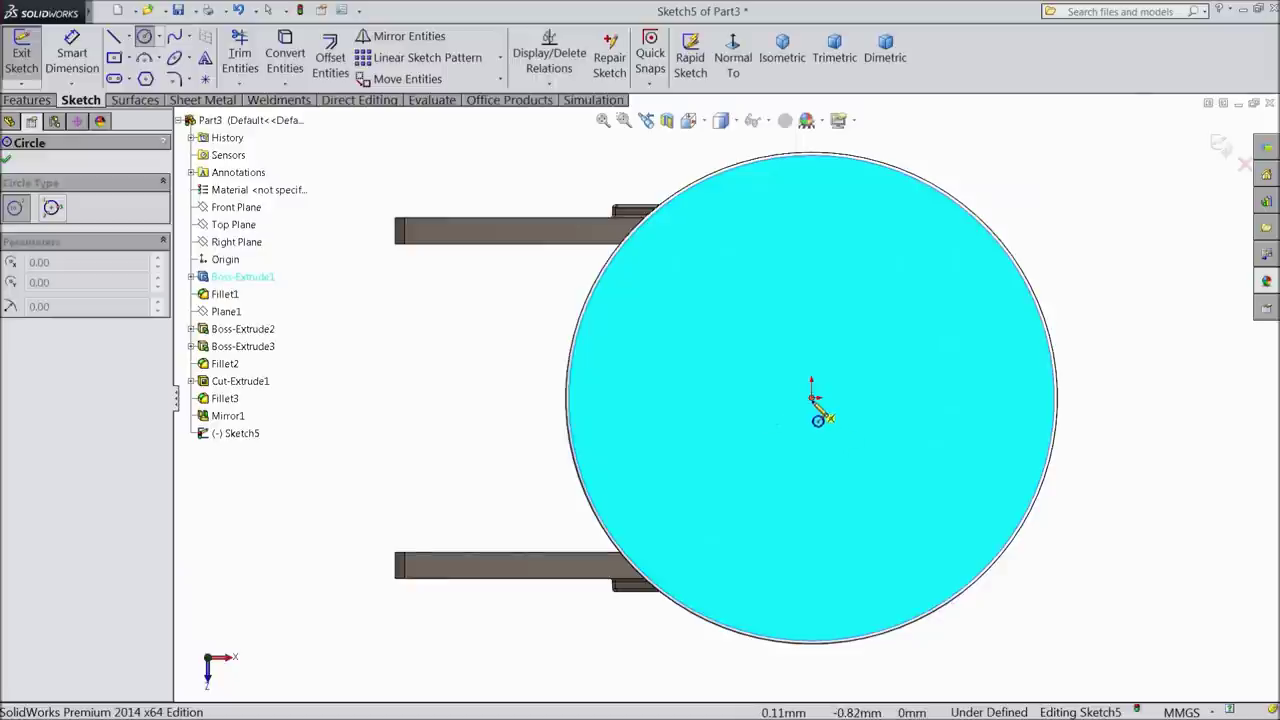
left_click(811, 397)
left_click(775, 366)
Step: Dimension the circle's diameter to 15 mm
left_click(62, 66)
left_click(855, 430)
left_click(925, 405)
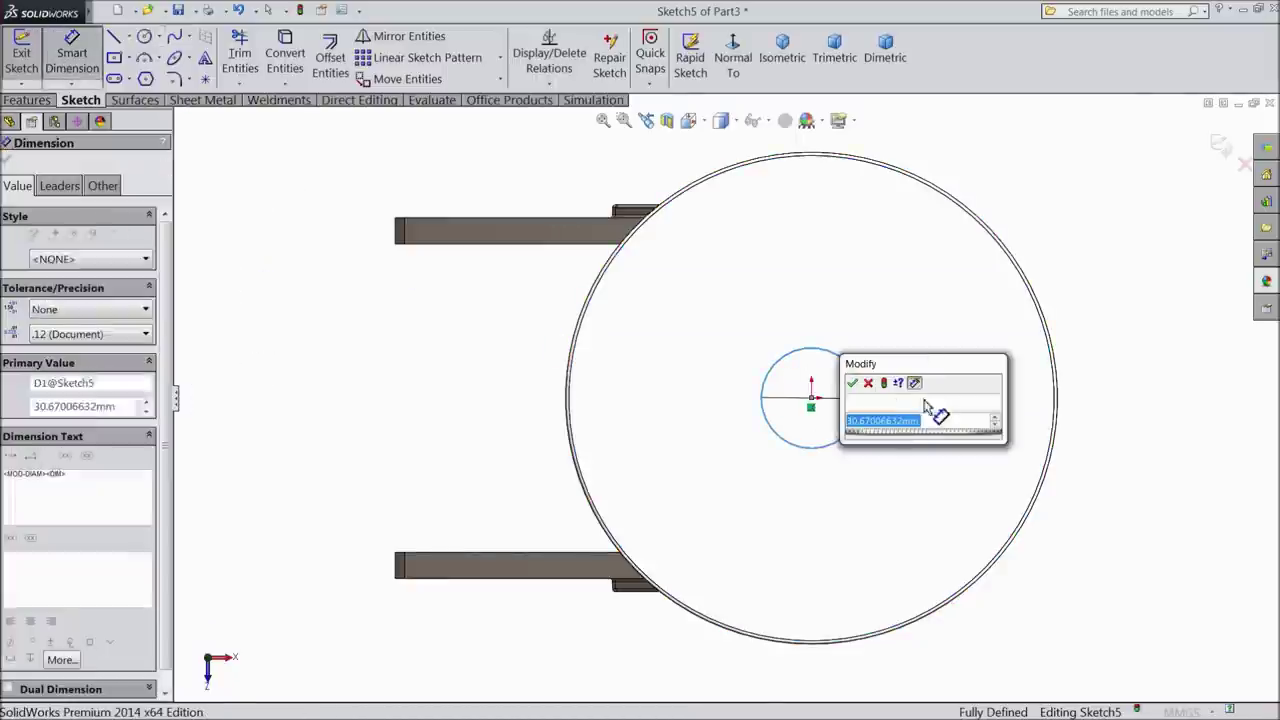
type("15")
left_click(852, 383)
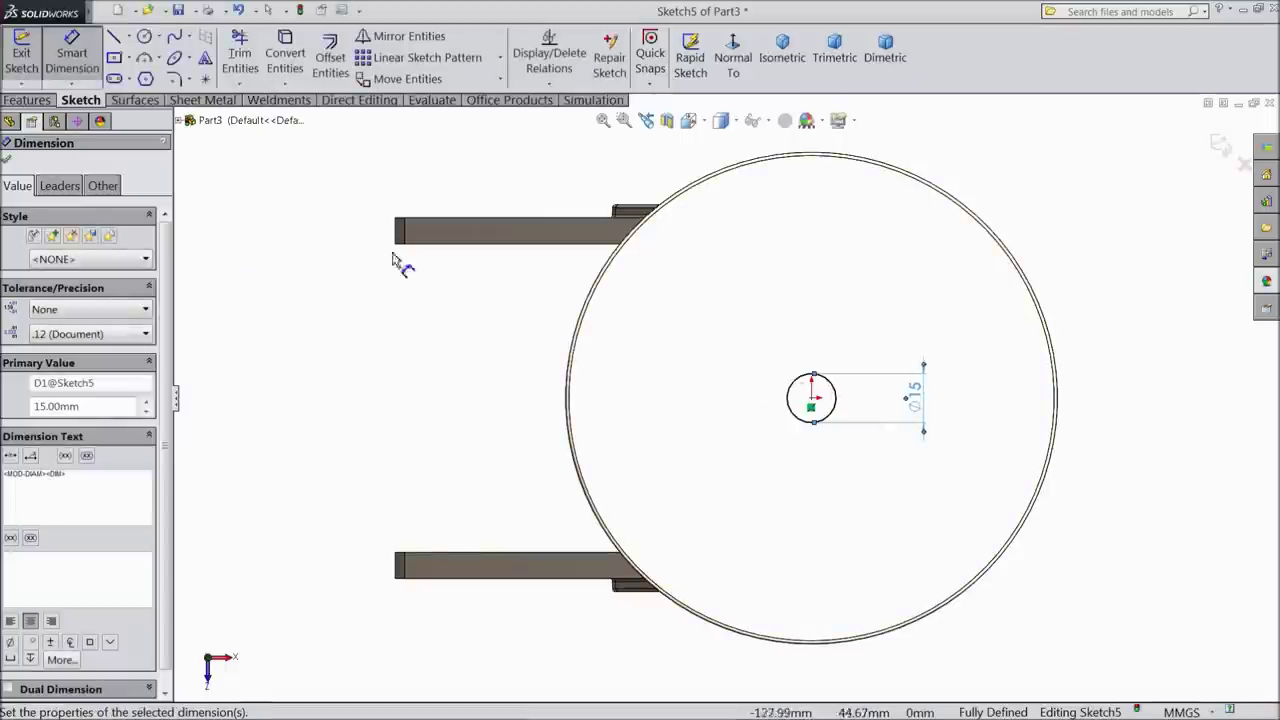
key("Escape")
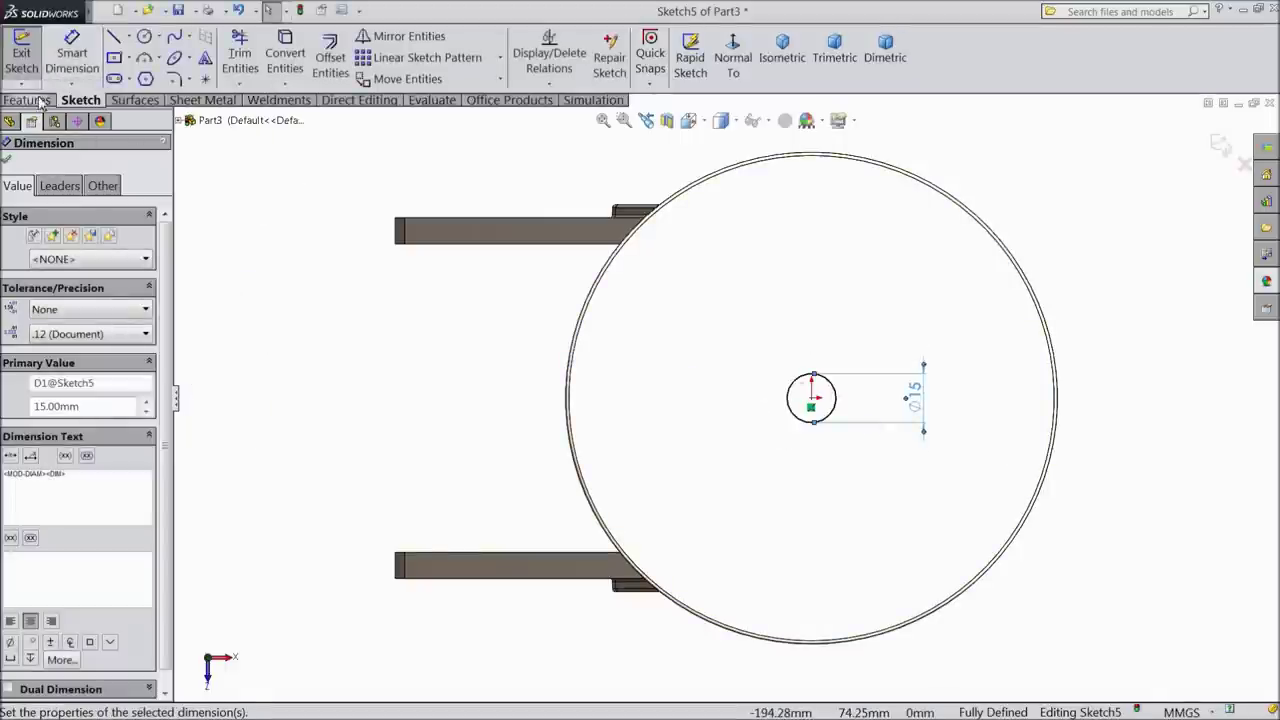
Step: Cut the circle through all of the disc as a central hole
left_click(40, 100)
left_click(277, 60)
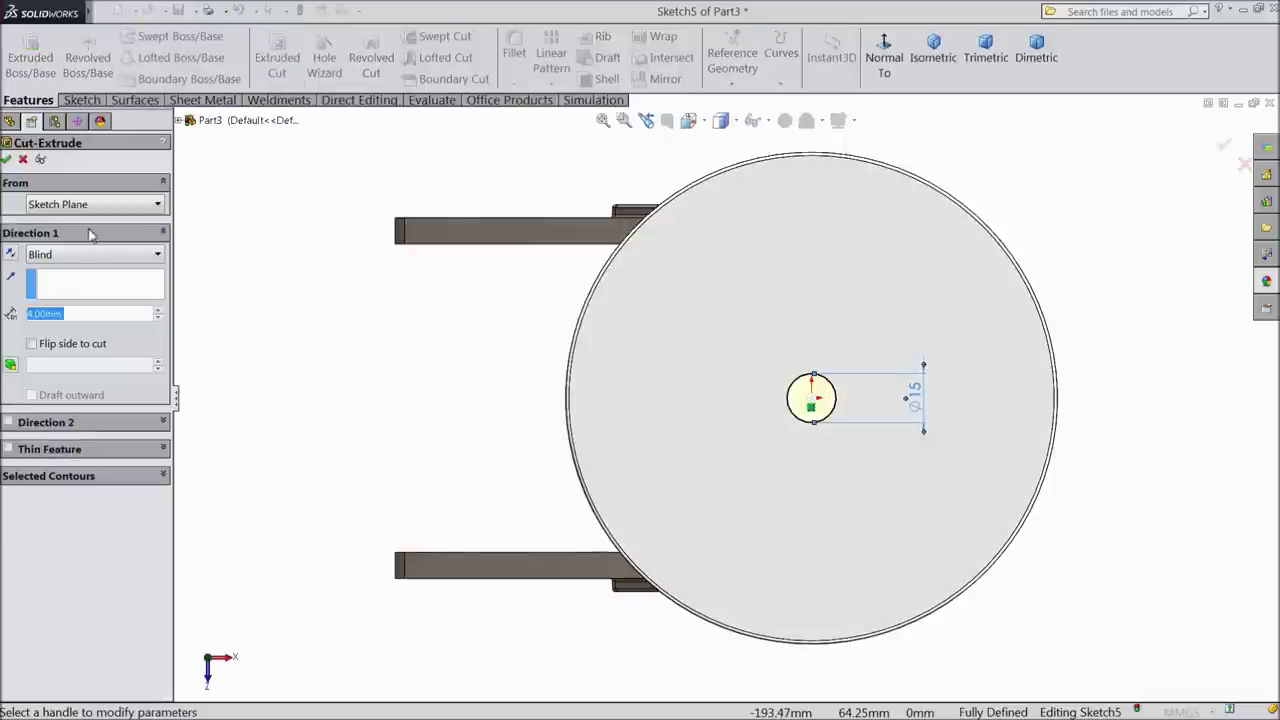
left_click(70, 255)
left_click(70, 277)
middle_click_drag(430, 400, 583, 415)
left_click(8, 160)
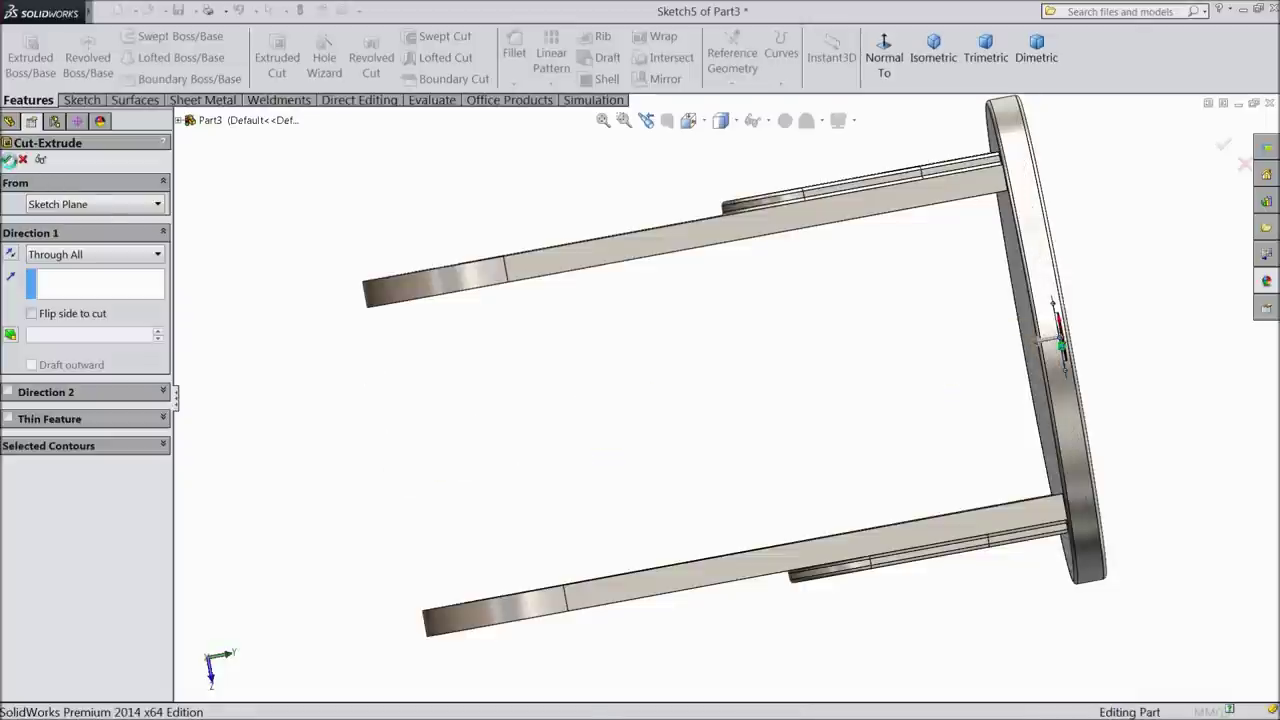
middle_click_drag(797, 357, 655, 370)
left_click(294, 263)
scroll(294, 263, "up", 5)
mouse_move(334, 297)
middle_mouse_down()
mouse_move(589, 269)
mouse_move(606, 570)
mouse_move(554, 466)
mouse_move(581, 519)
middle_mouse_up()
scroll(843, 388, "down", 3)
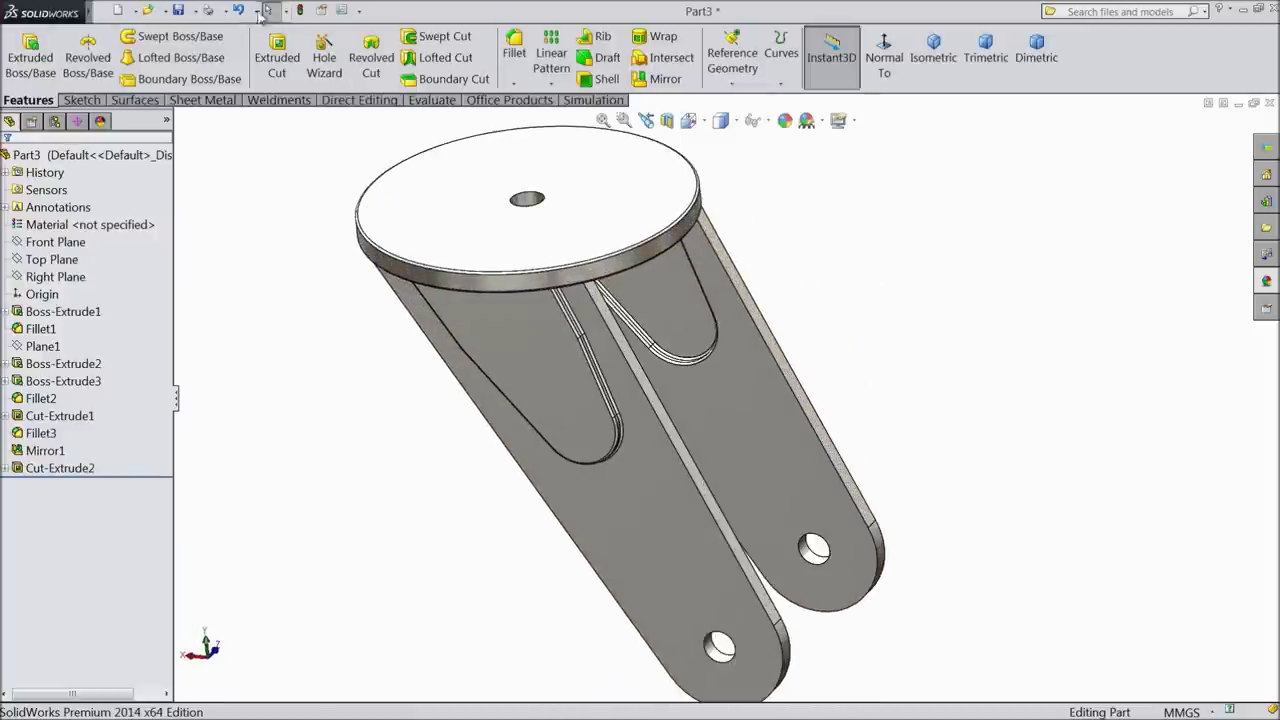
Step: Save the part as "3.hORN" in the Caster wheel folder
left_click(178, 11)
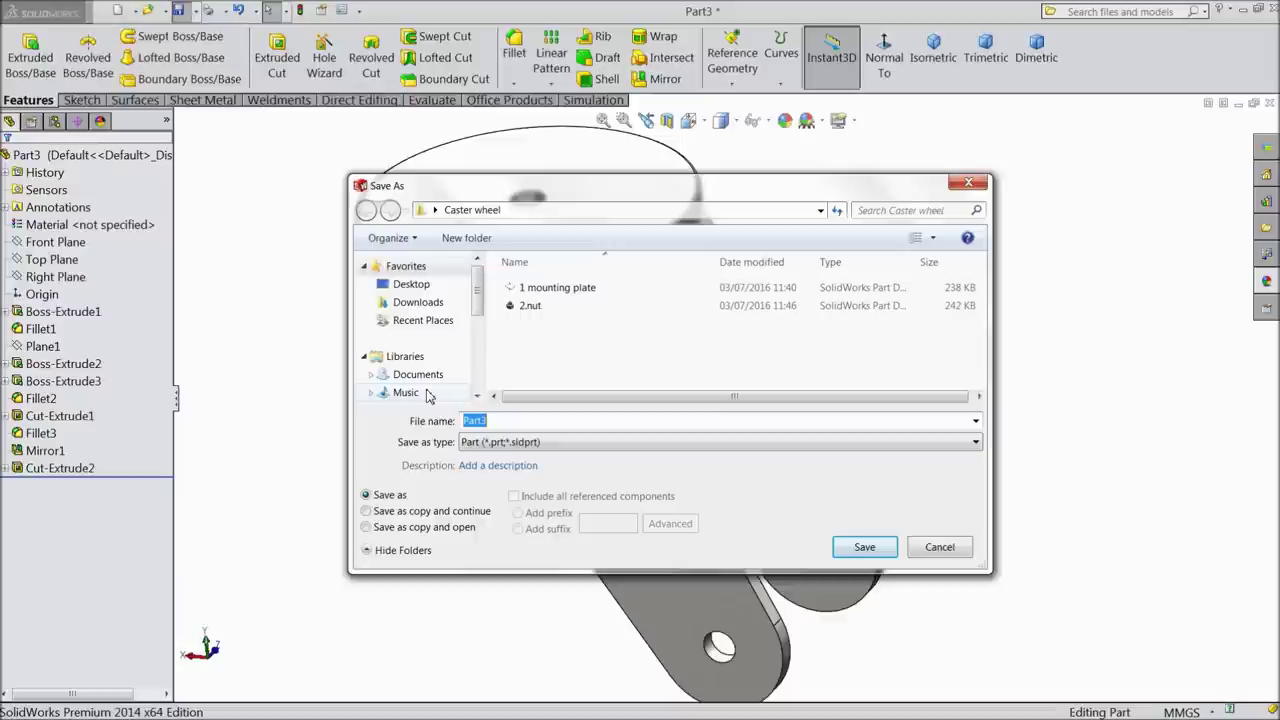
type("3.hORN")
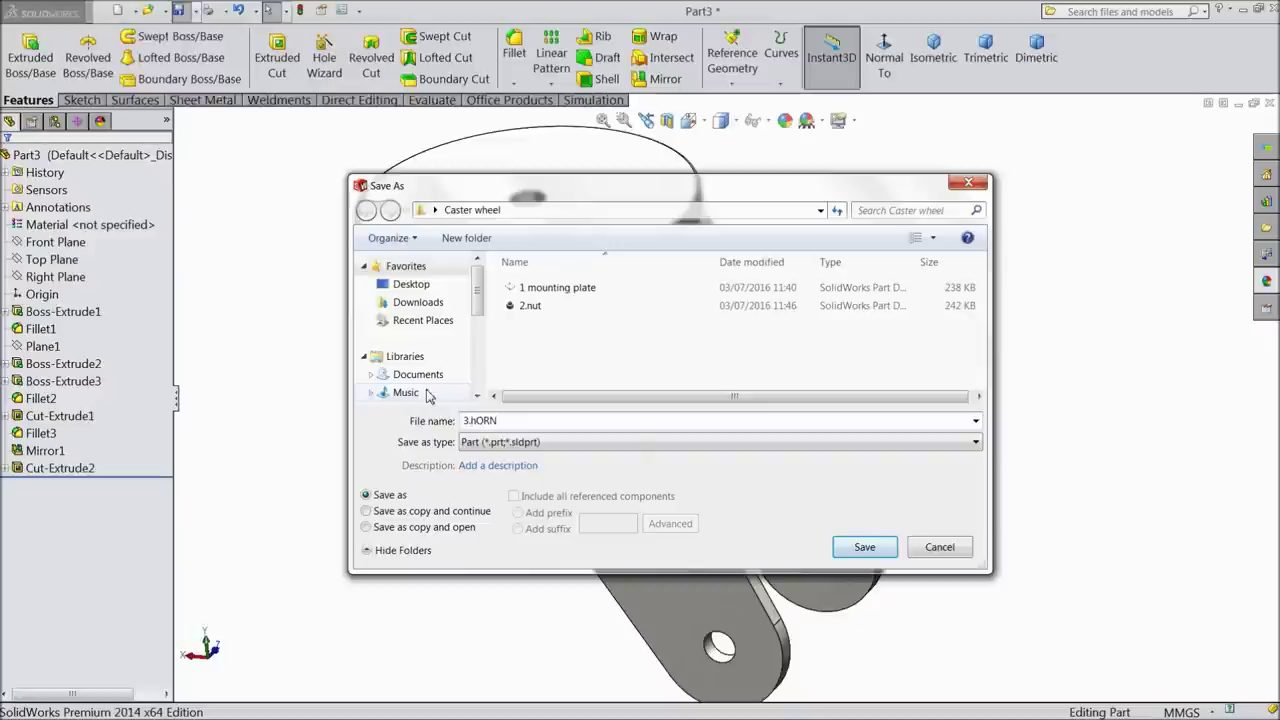
left_click(474, 421)
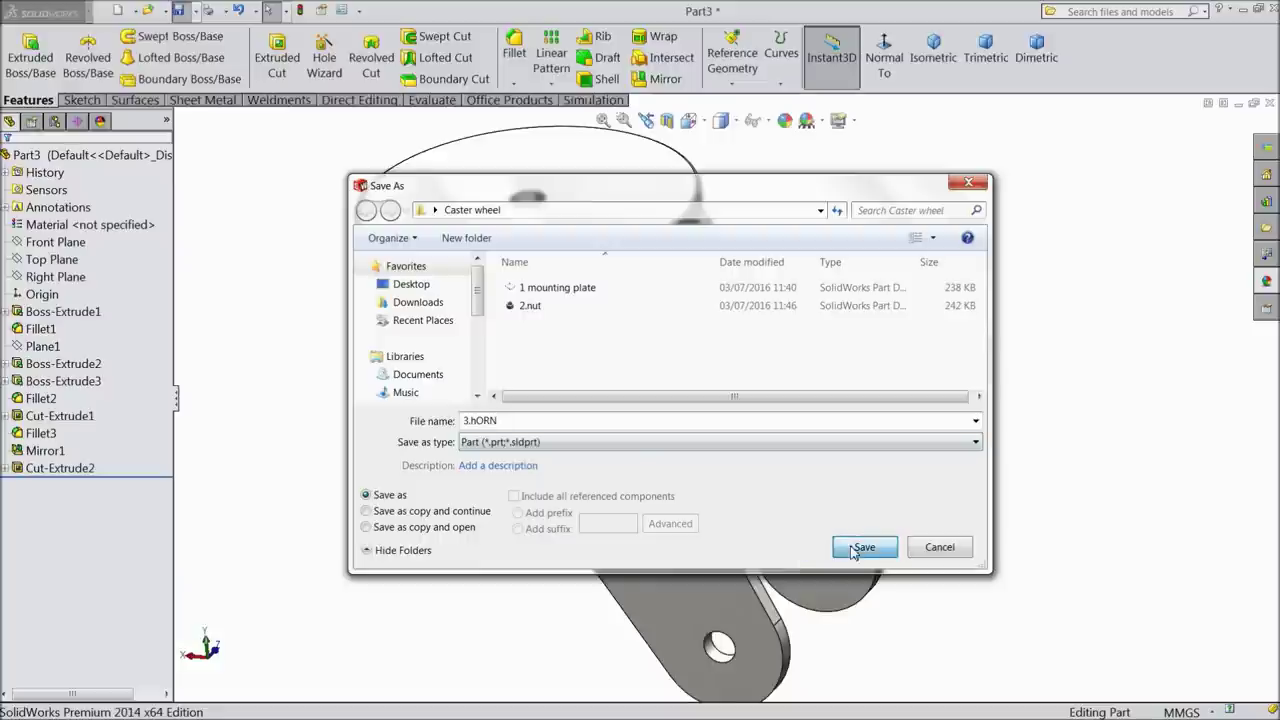
left_click(853, 550)
mouse_move(918, 434)
middle_mouse_down()
mouse_move(948, 377)
mouse_move(858, 395)
mouse_move(891, 380)
mouse_move(901, 409)
mouse_move(866, 403)
mouse_move(914, 437)
middle_mouse_up()
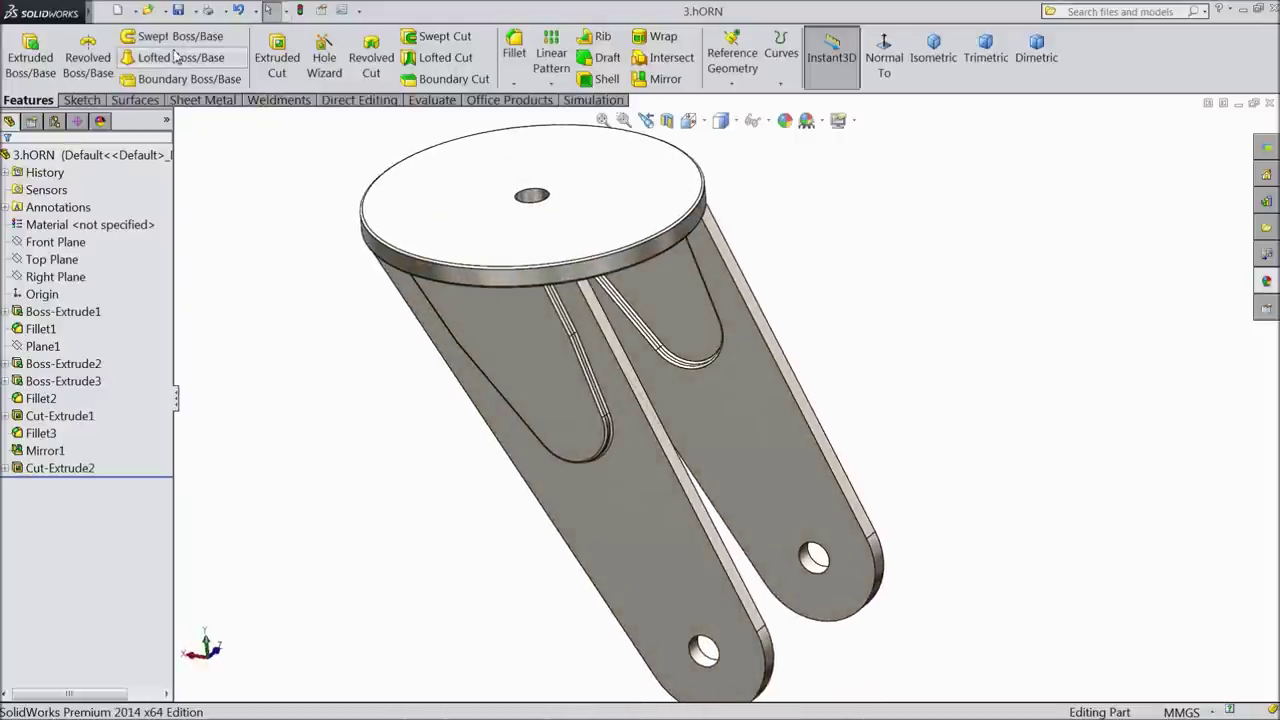
Step: Create a new part document, widen its feature tree and set the background scene to Plain White
left_click(119, 11)
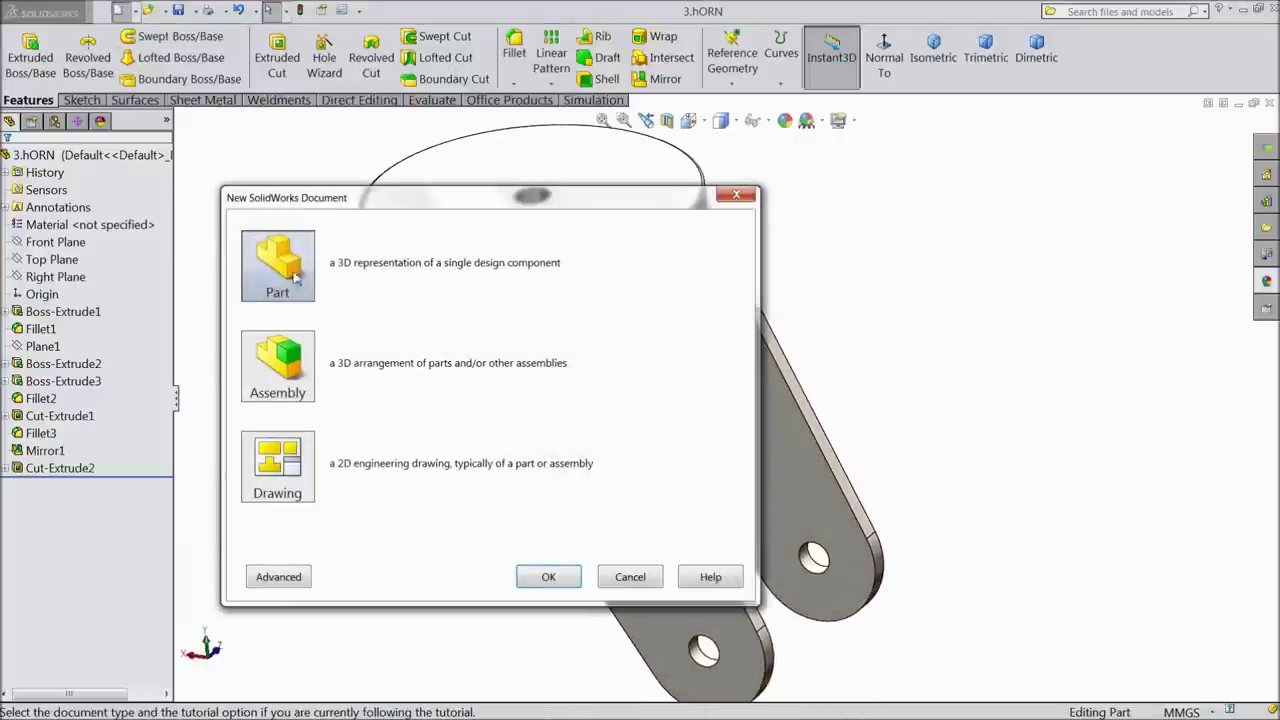
left_click(548, 580)
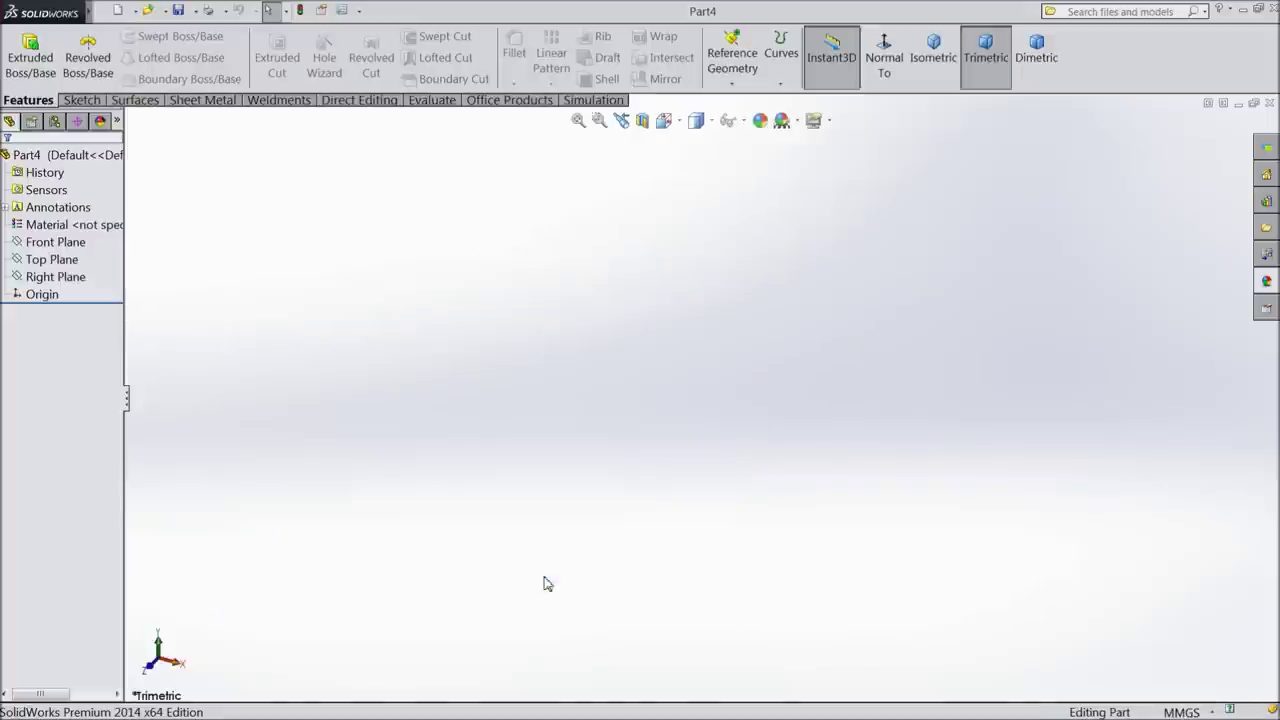
left_click_drag(125, 443, 162, 443)
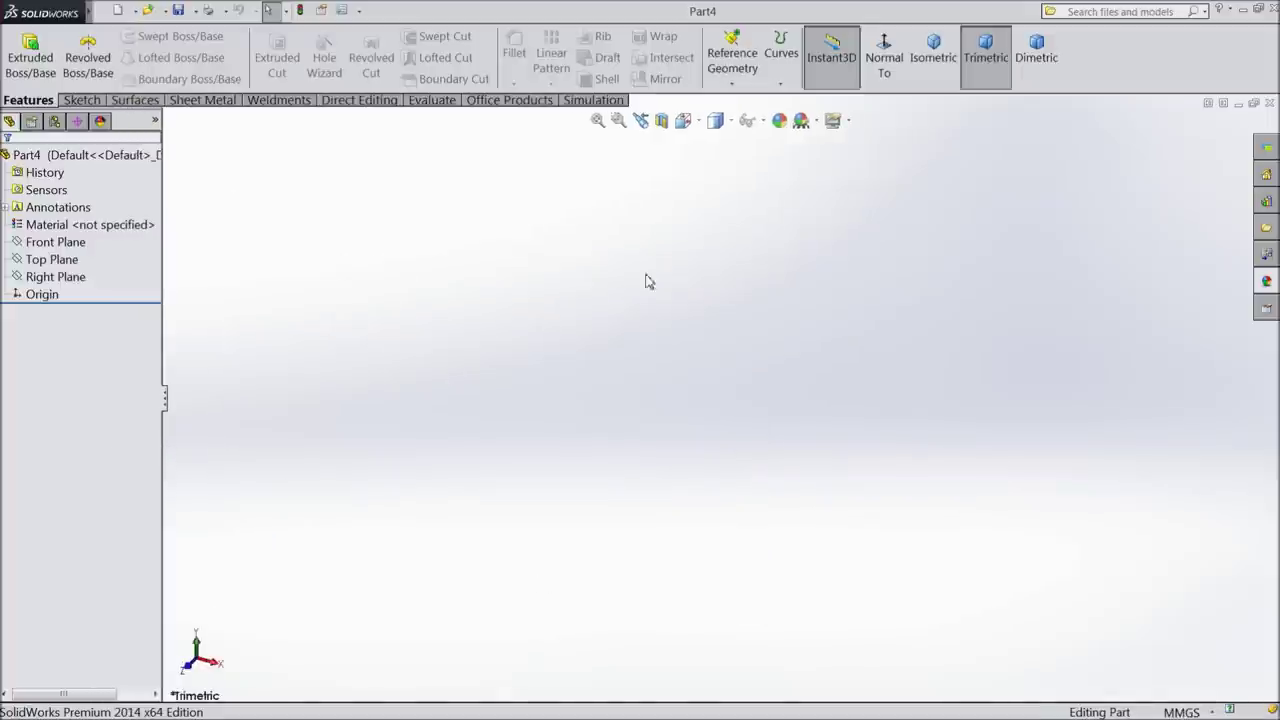
left_click(819, 123)
left_click(845, 54)
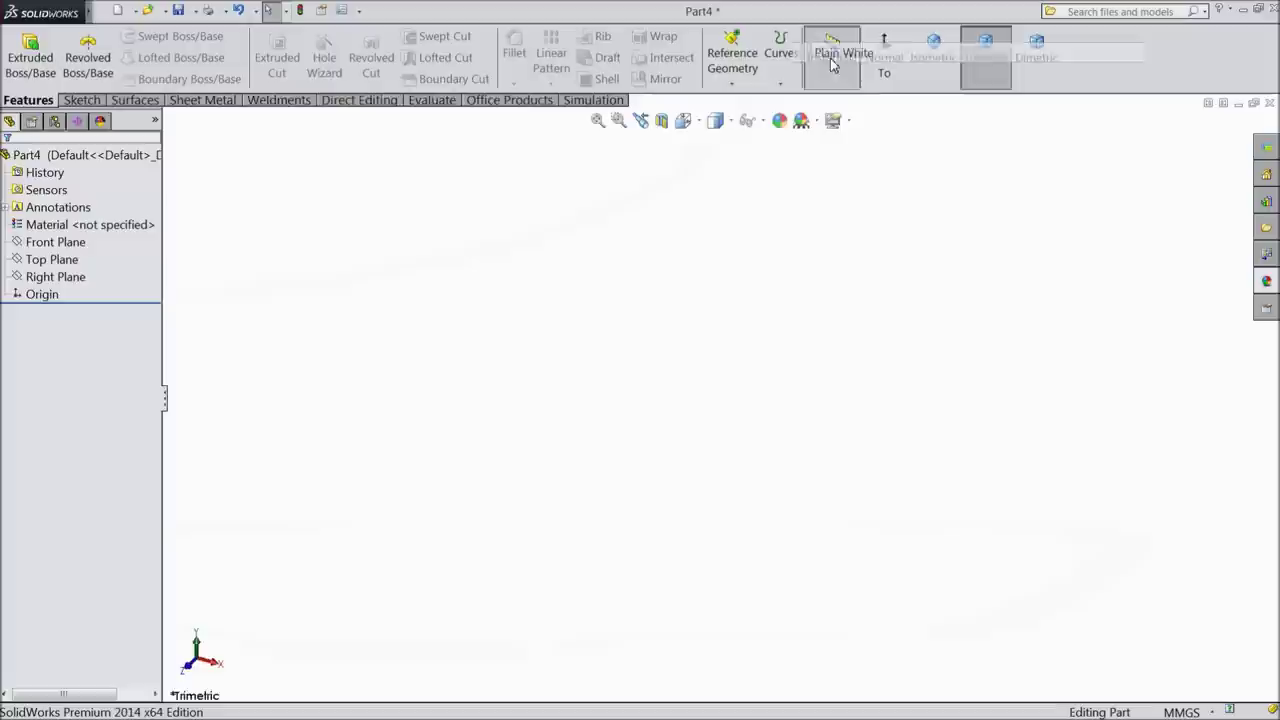
Step: Sketch a six-sided polygon on the Top Plane, centred on the origin, about 95 mm across flats with one vertex straight up
left_click(81, 101)
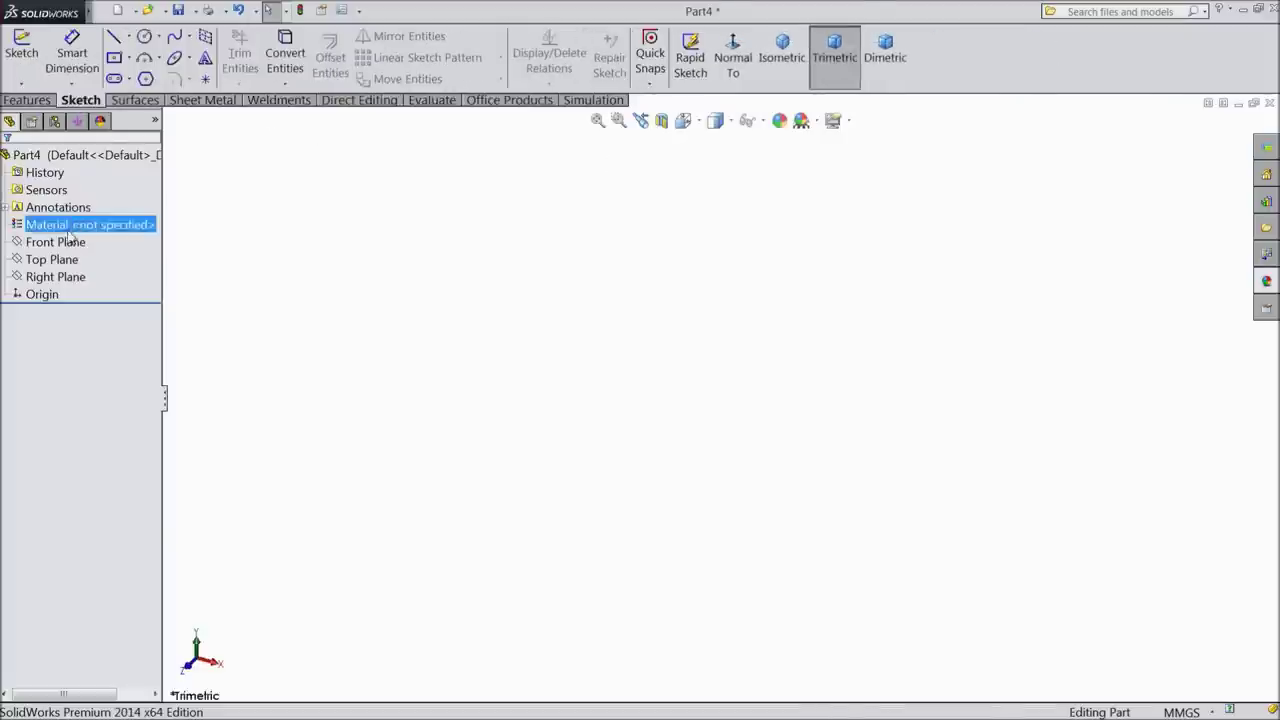
left_click(60, 260)
left_click(69, 241)
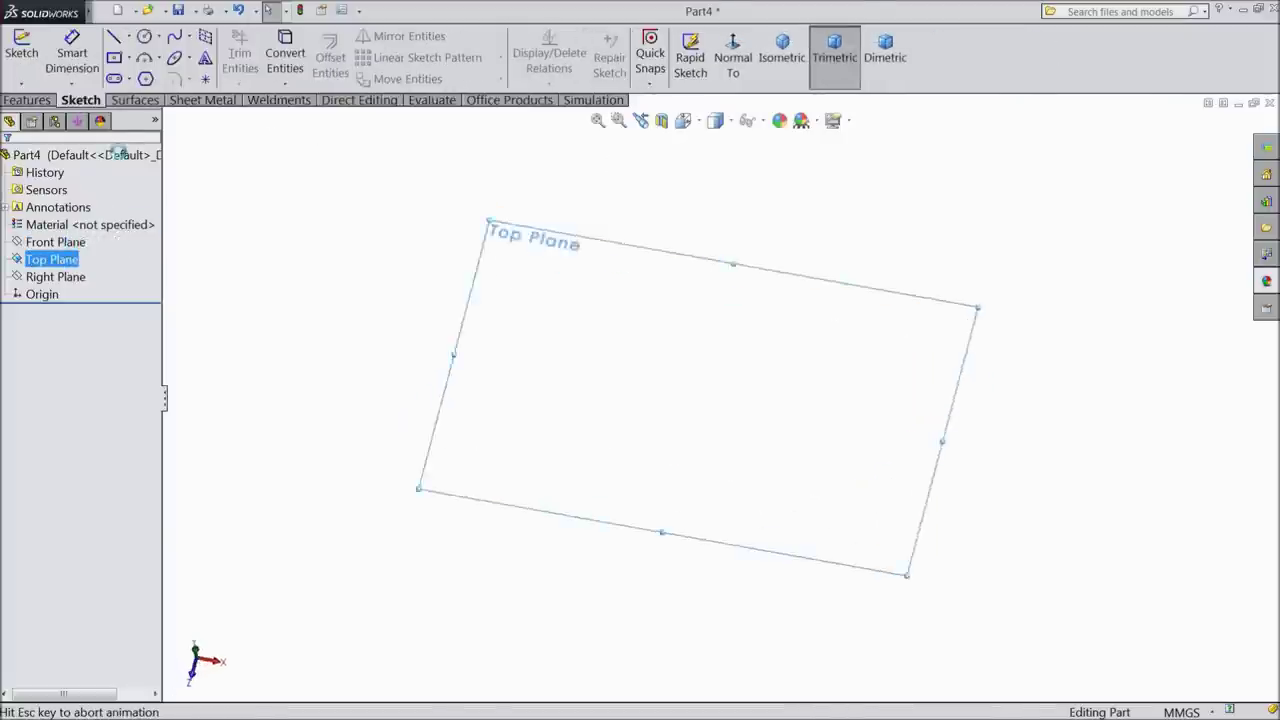
left_click(145, 79)
left_click_drag(722, 392, 721, 255)
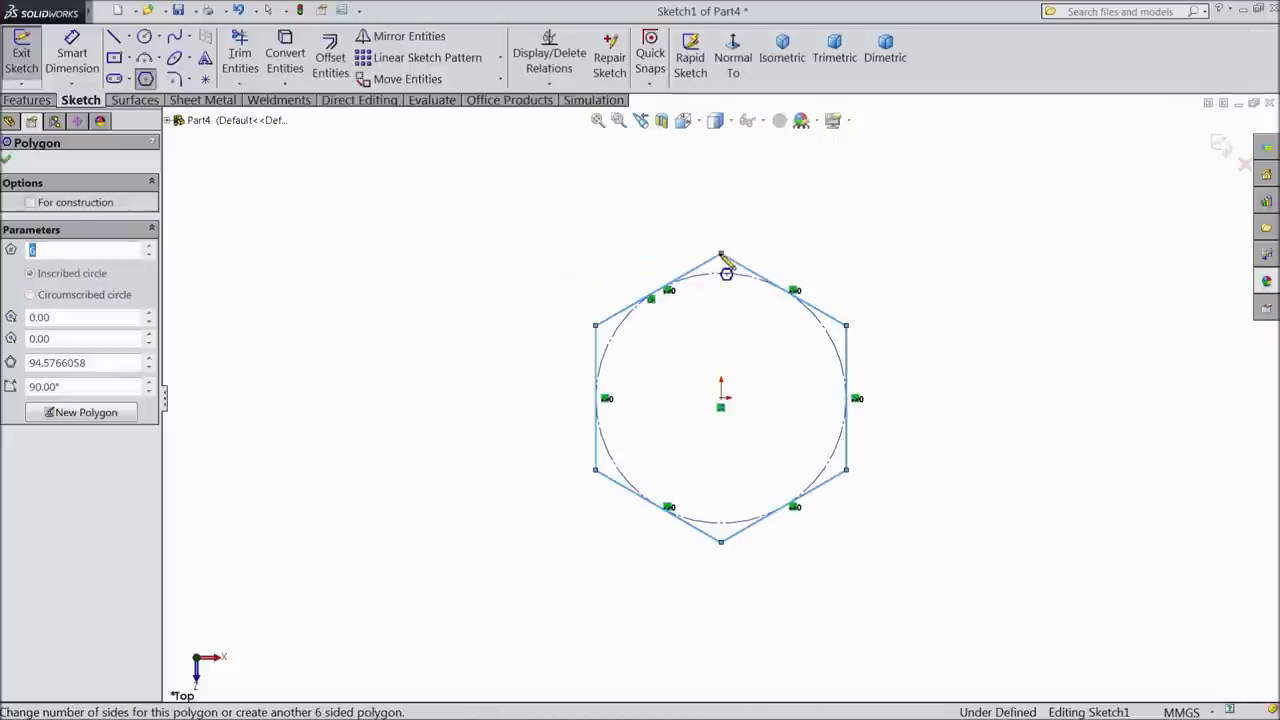
Step: Dimension the distance between the hexagon's two vertical sides to 22 mm
left_click(72, 55)
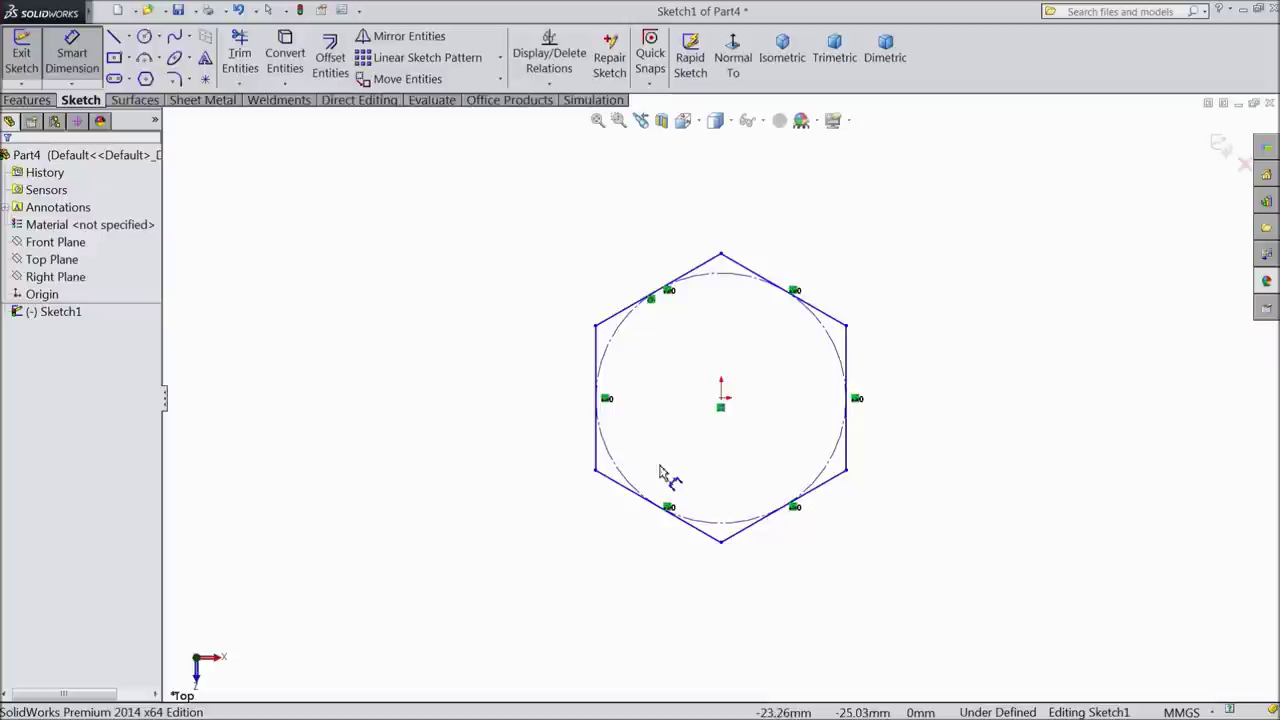
left_click(598, 455)
left_click(846, 455)
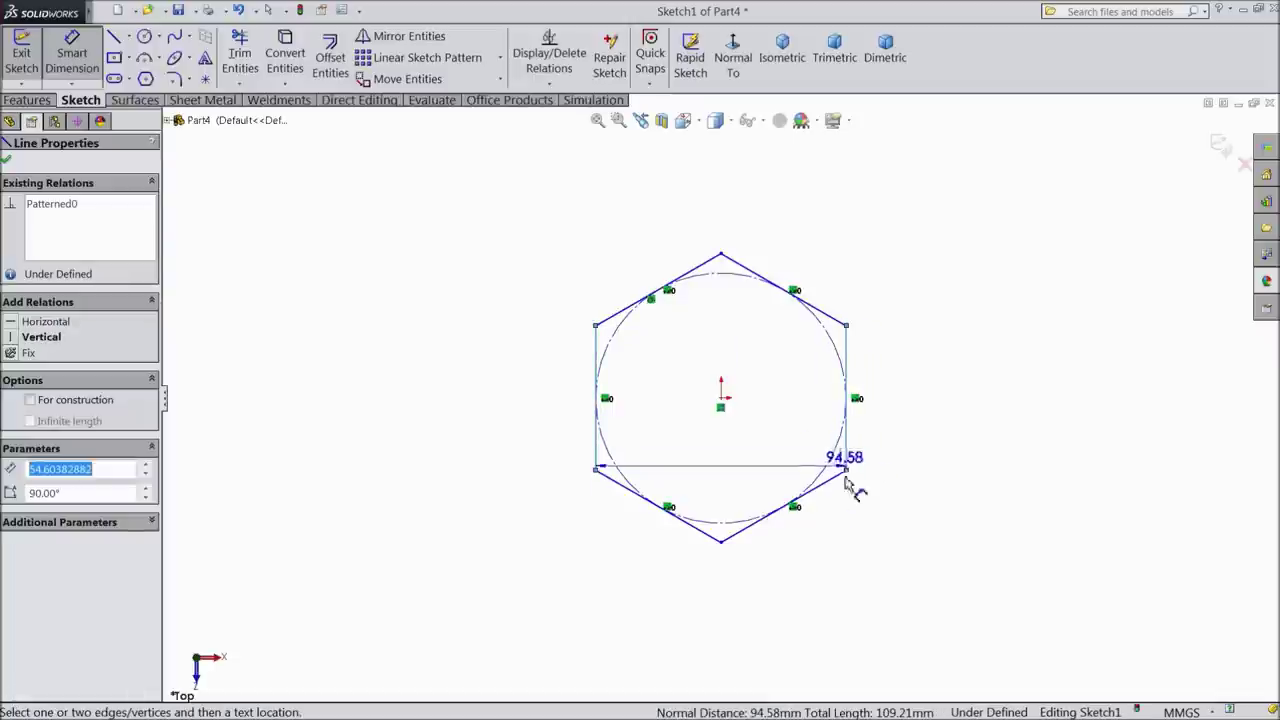
left_click(714, 606)
type("2")
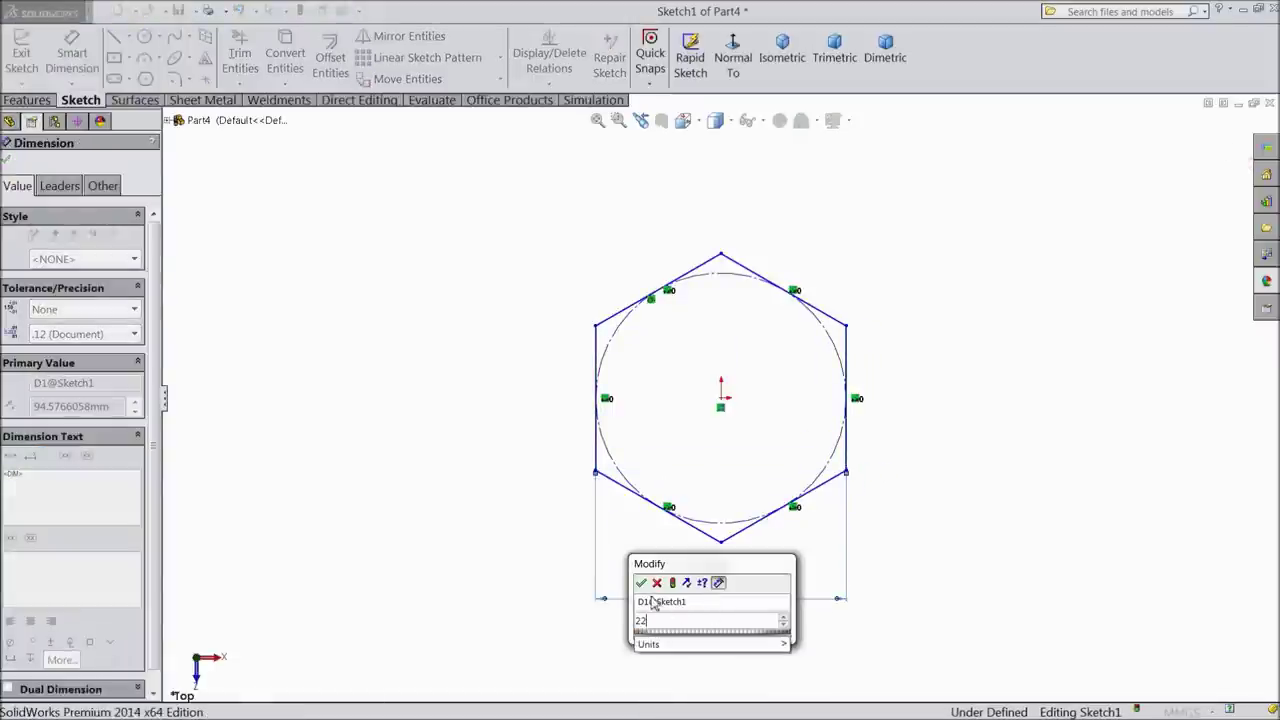
type("2")
left_click(641, 584)
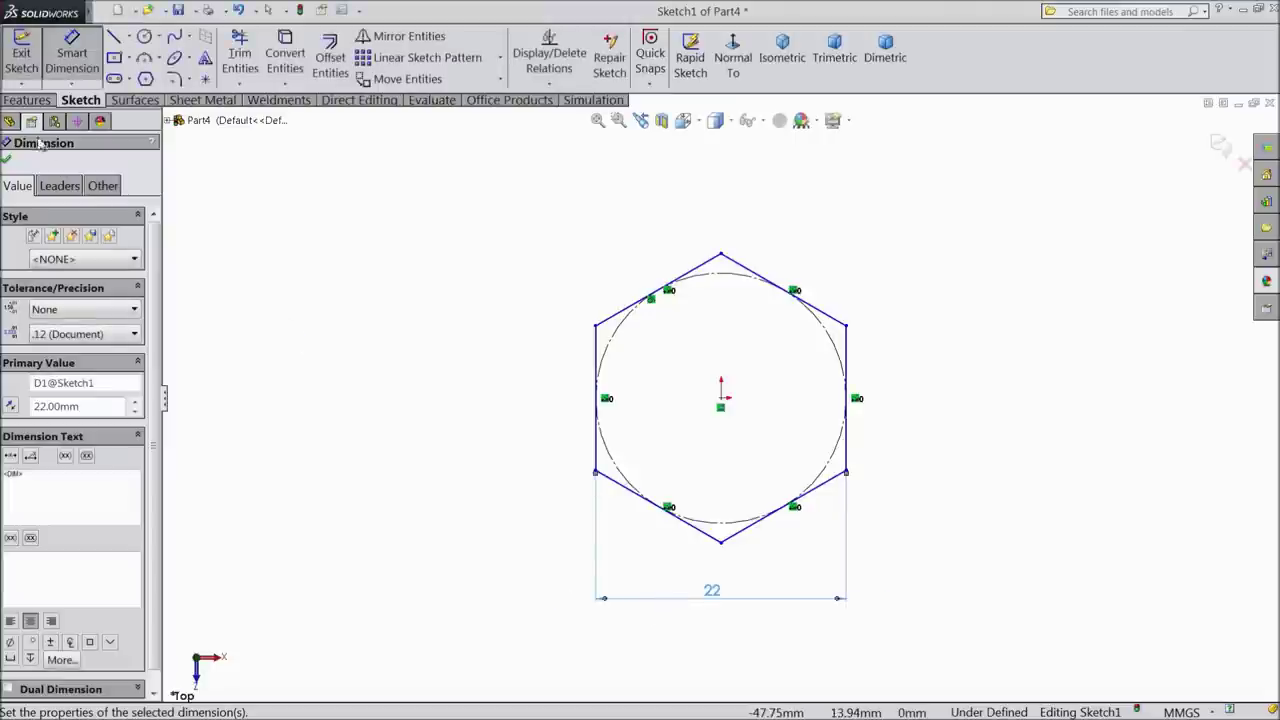
Step: Extrude the hexagon sketch as a blind boss 10 mm deep
left_click(27, 100)
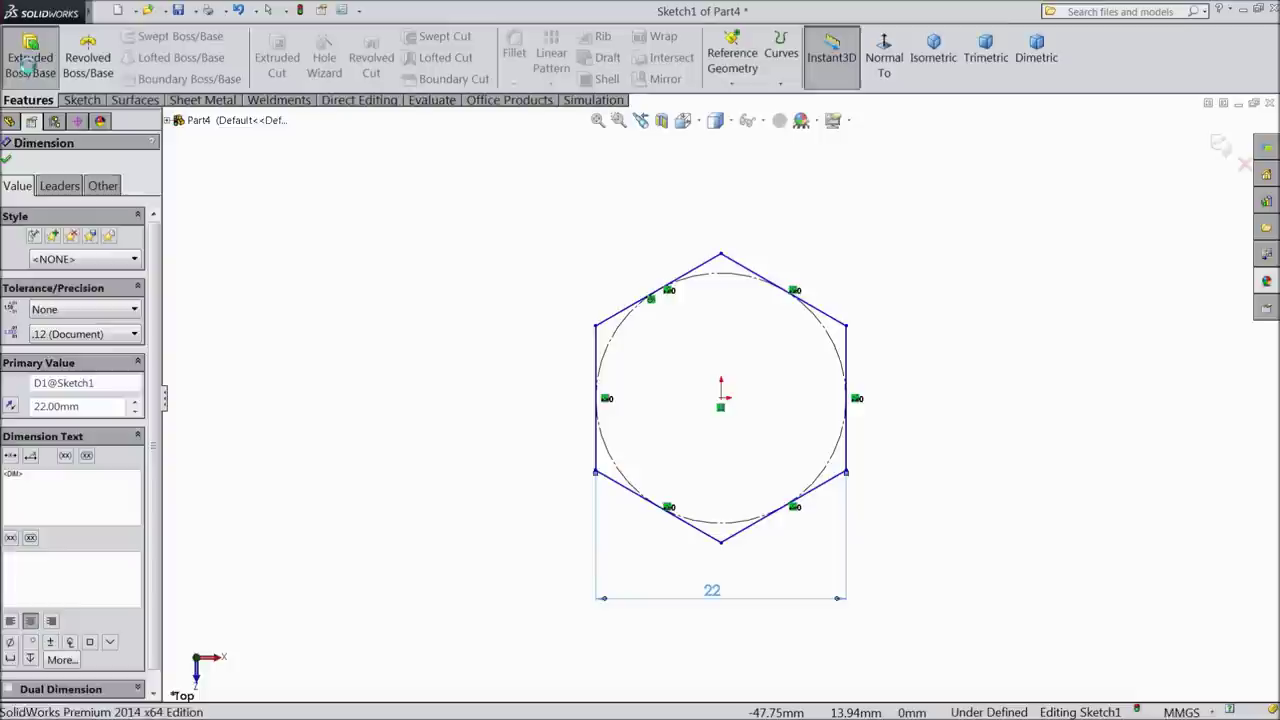
left_click(30, 57)
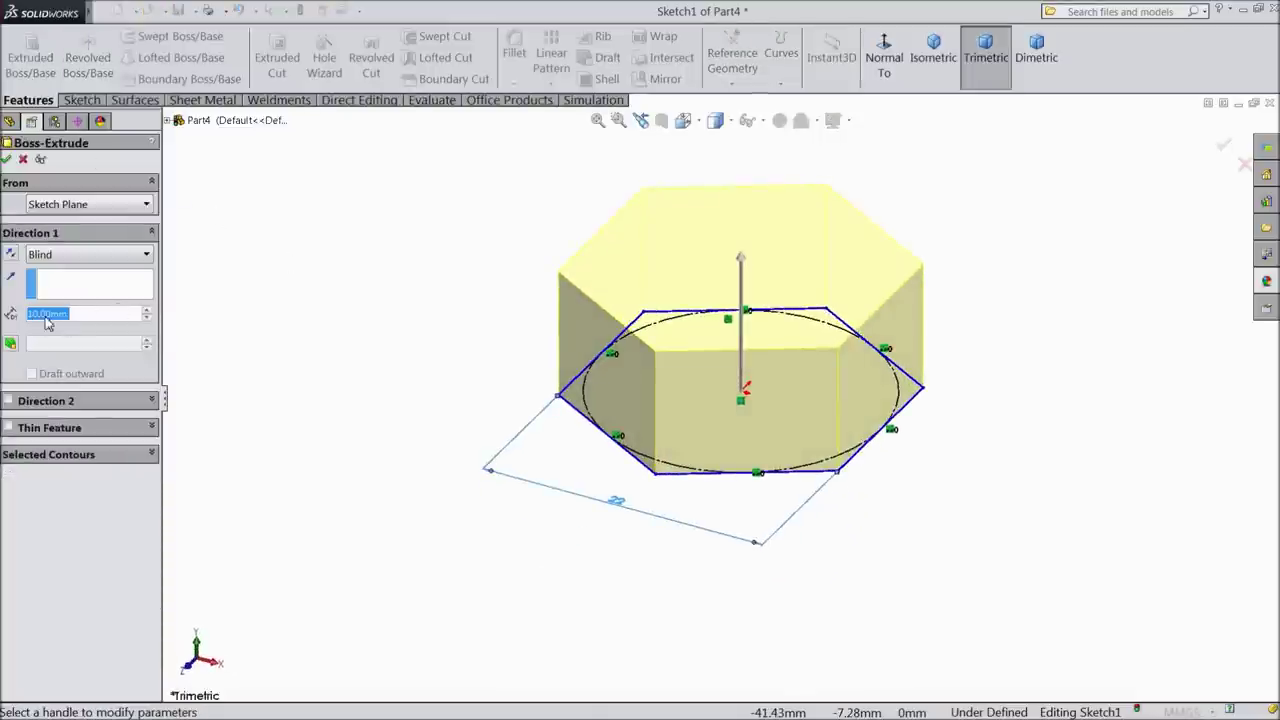
left_click(7, 160)
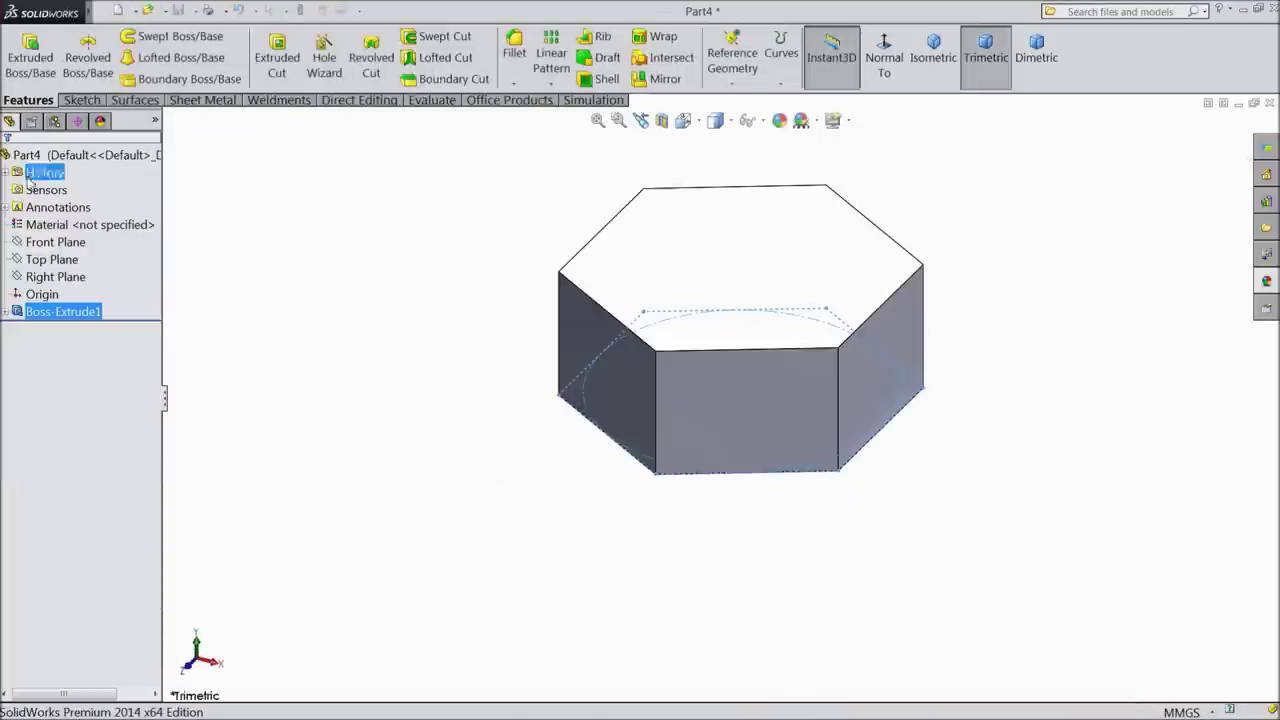
Step: Sketch a circle about 14 mm in diameter on the hexagonal head's underside, centred on the origin
mouse_move(445, 459)
middle_mouse_down()
mouse_move(494, 234)
mouse_move(757, 423)
middle_mouse_up()
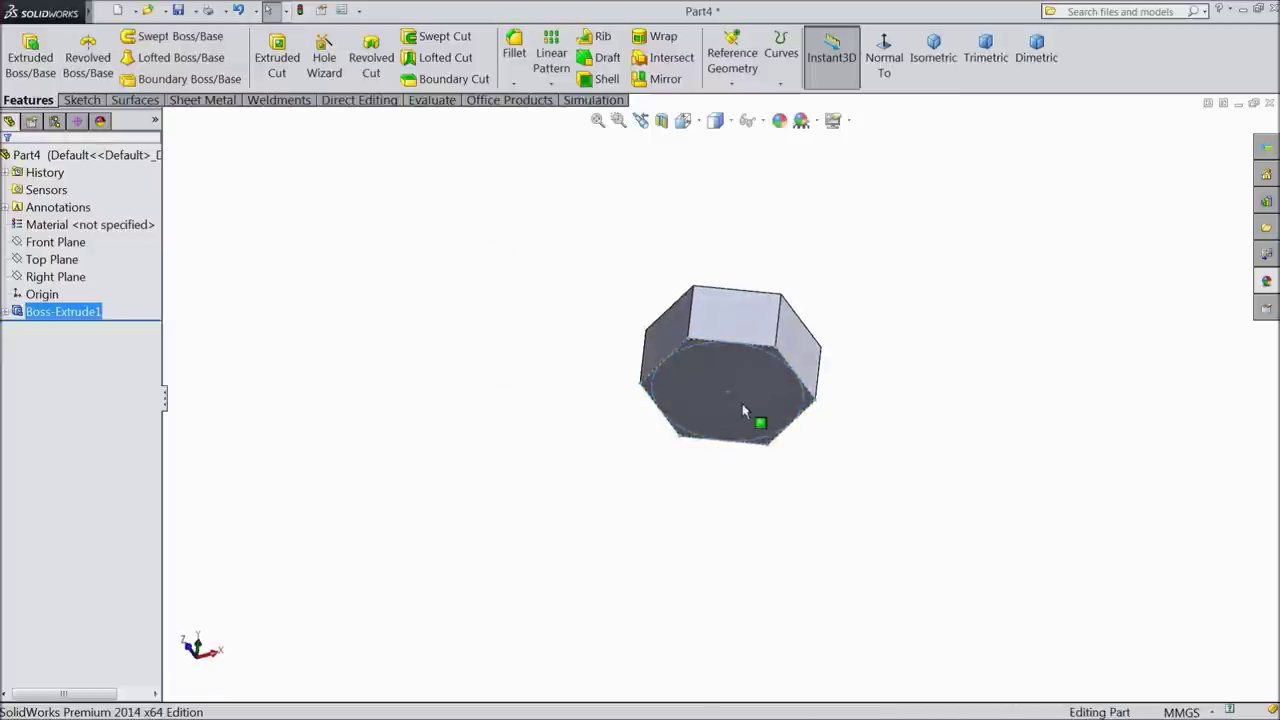
left_click(757, 423)
left_click(789, 360)
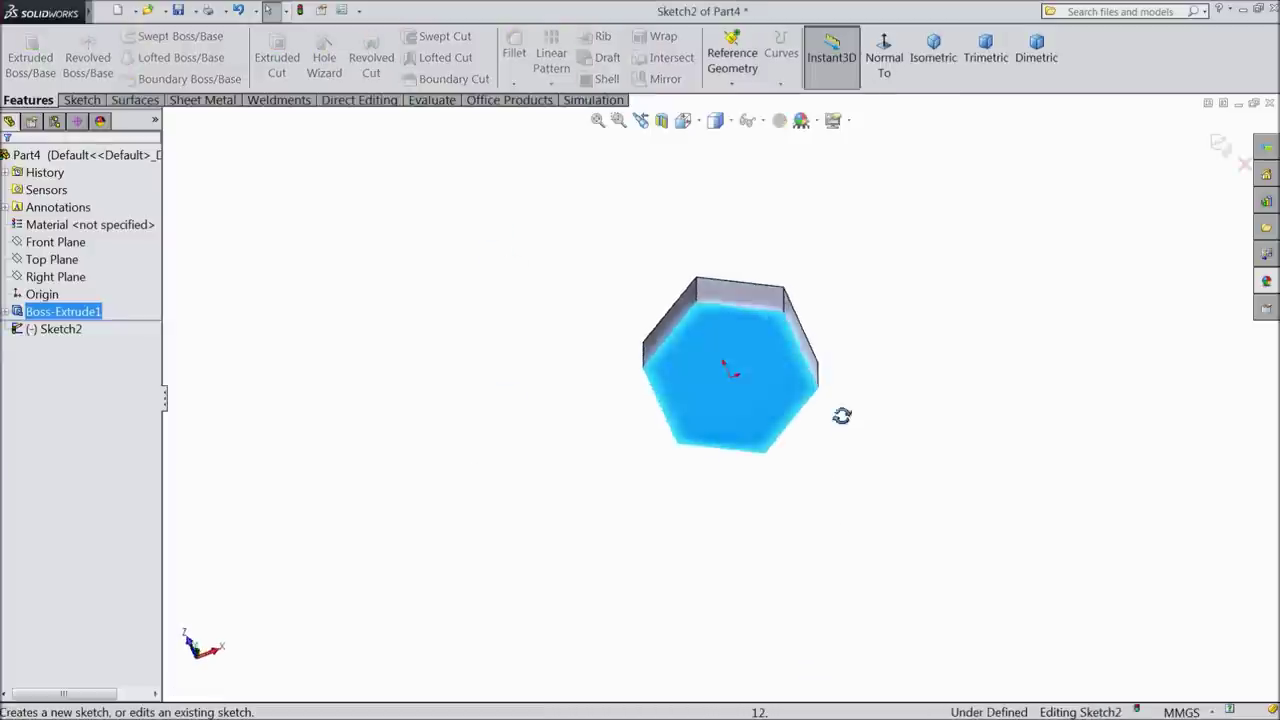
left_click(79, 101)
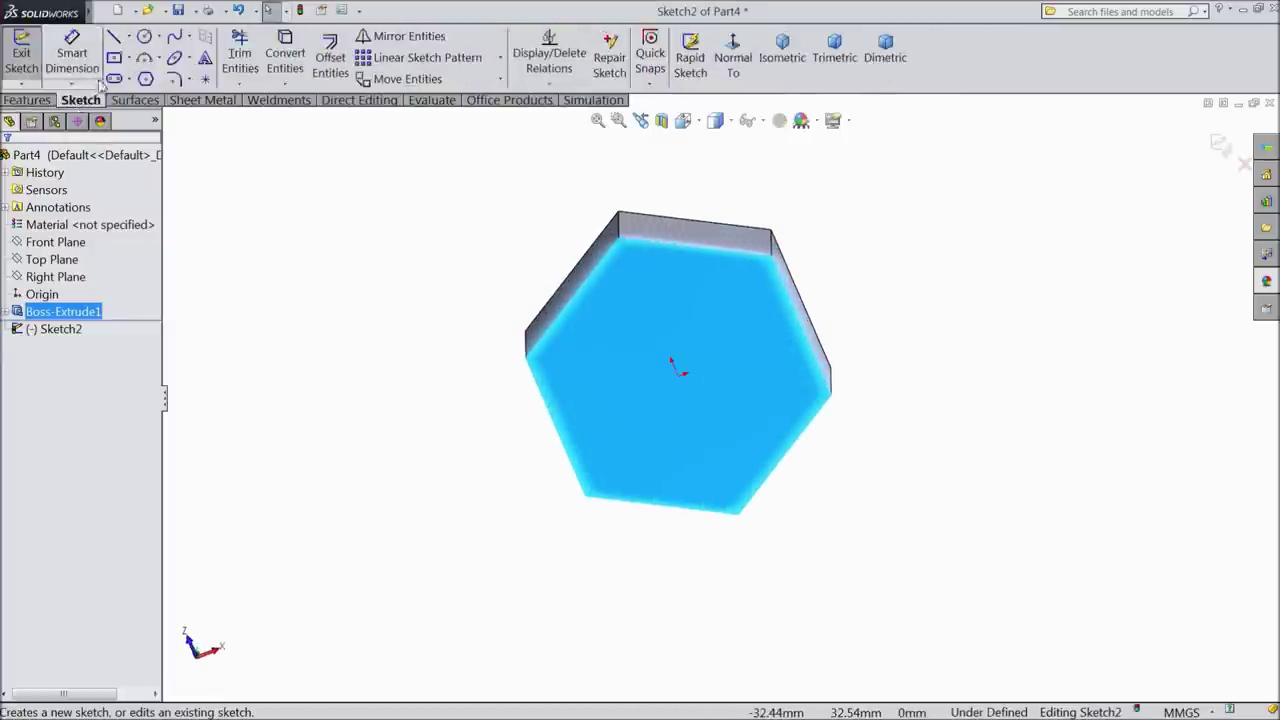
left_click(145, 37)
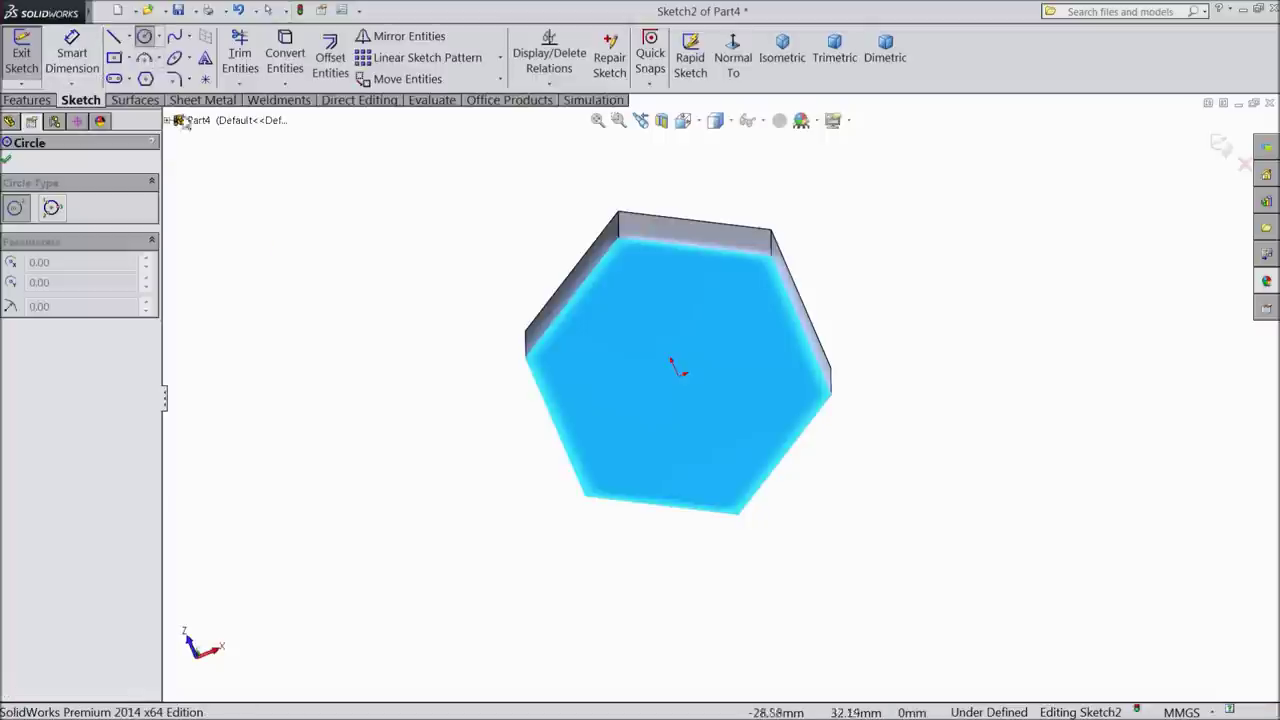
left_click(678, 376)
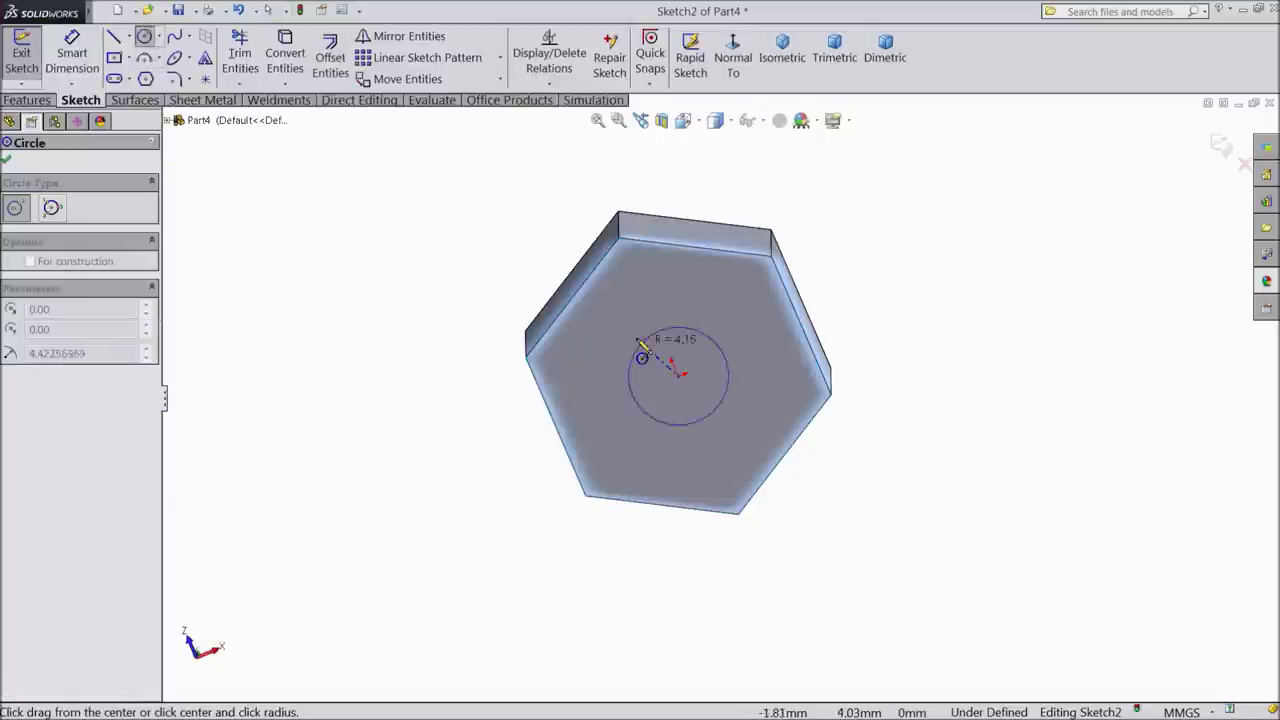
left_click(617, 322)
Step: Dimension the circle's diameter to 15 mm
left_click(84, 78)
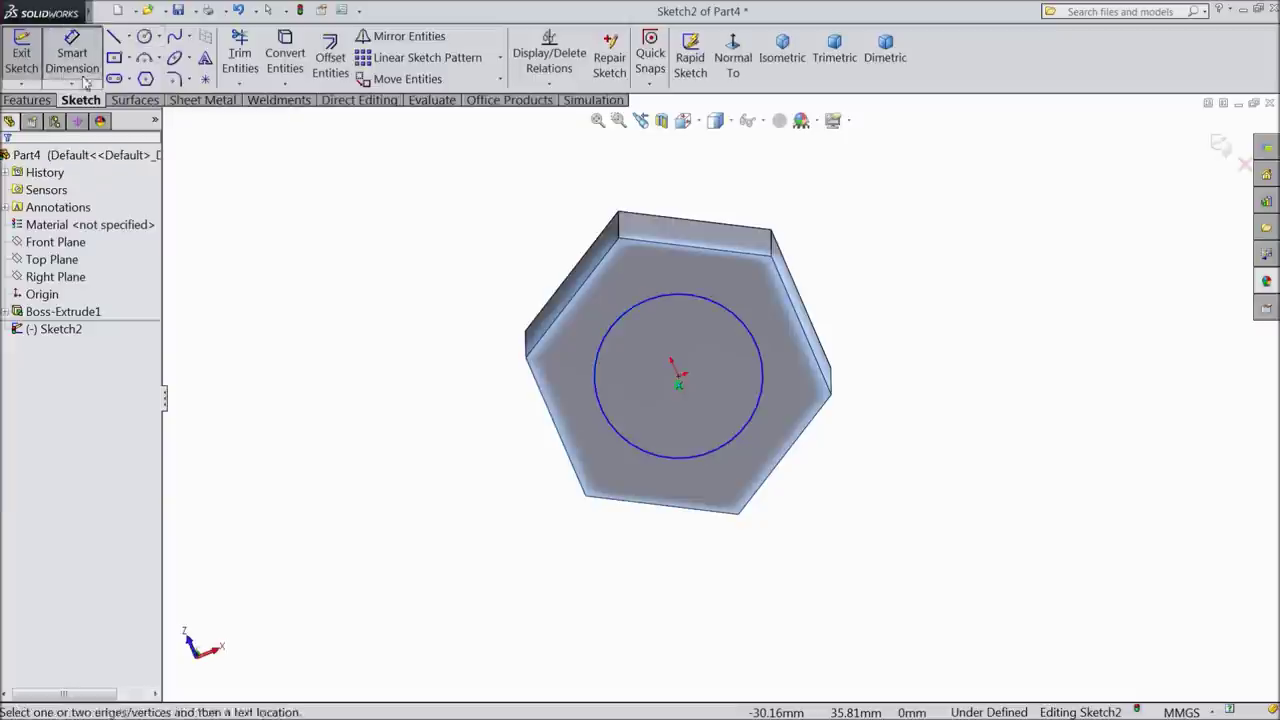
left_click(758, 420)
left_click(866, 330)
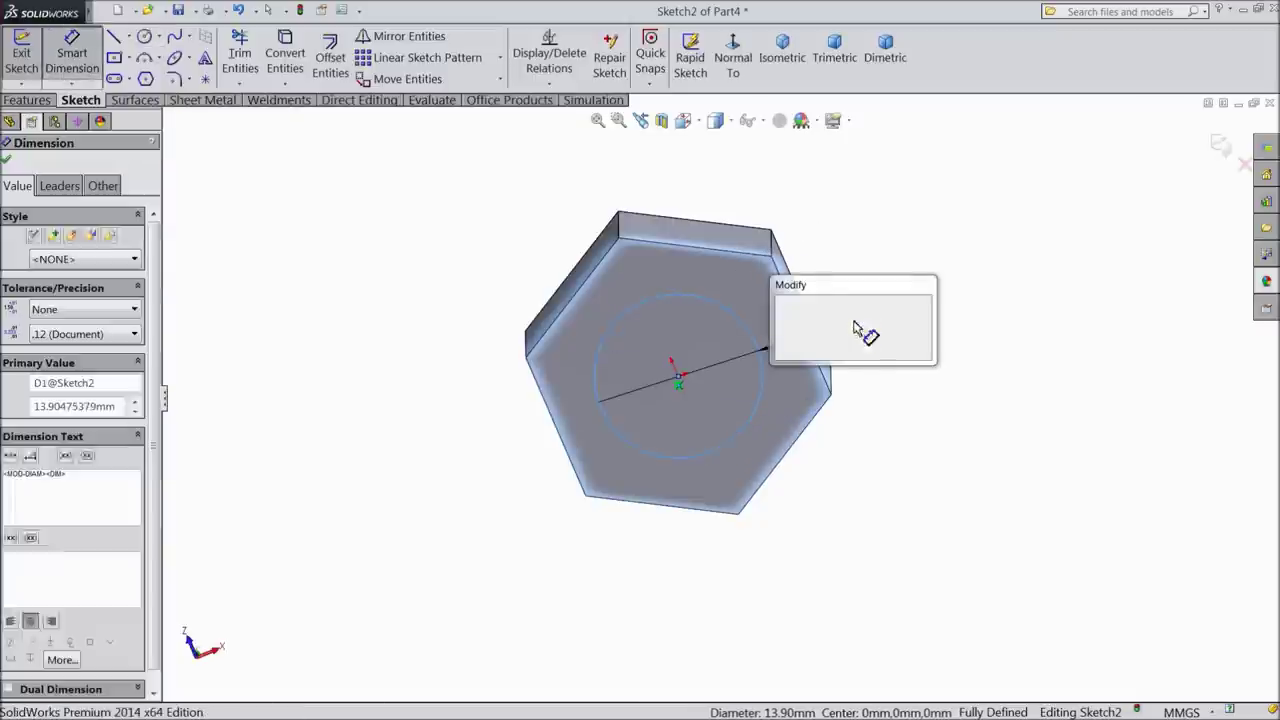
type("15")
left_click(785, 304)
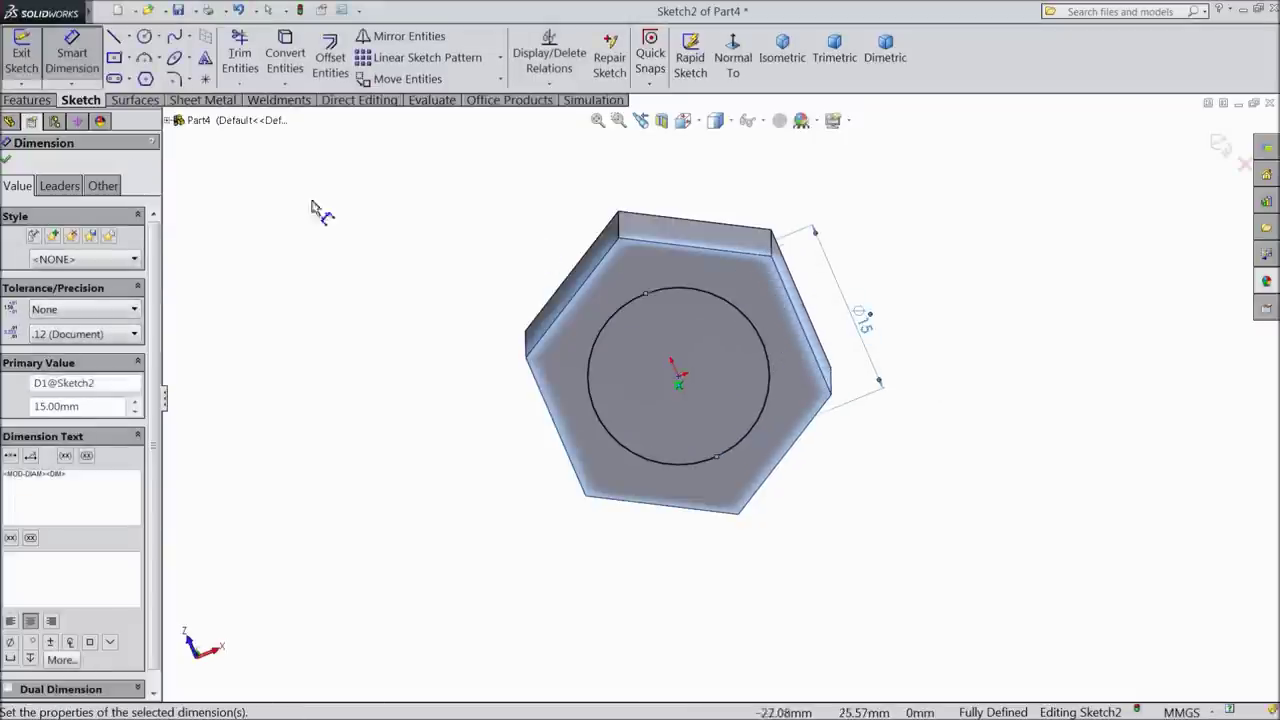
Step: Extrude the circle 126 mm away from the hexagonal head as a shank merged with it
left_click(28, 100)
left_click(31, 64)
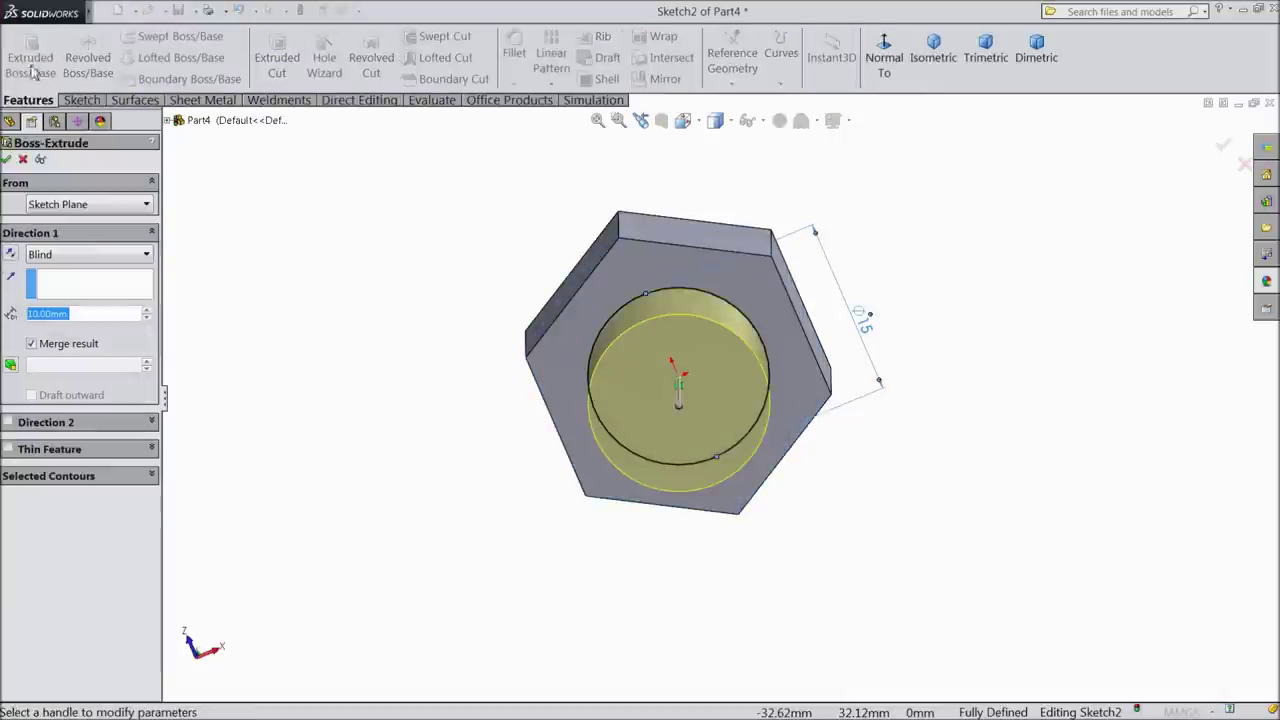
type("126")
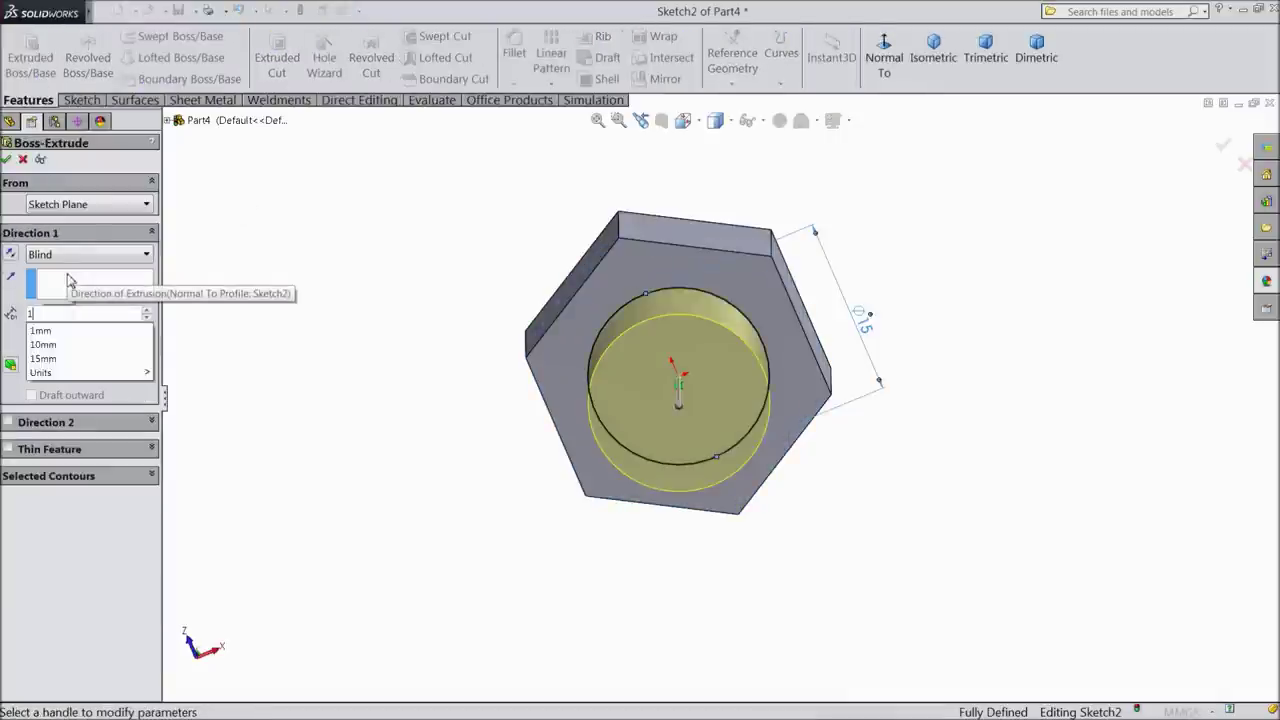
key("Return")
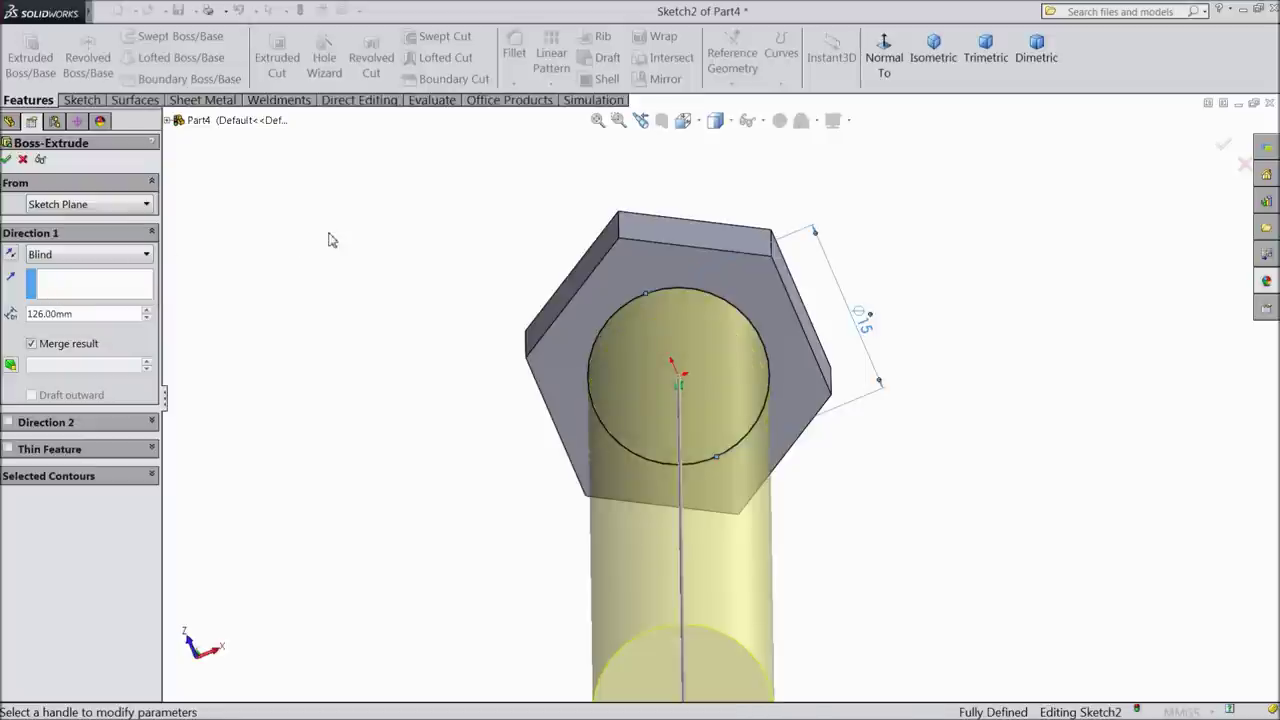
key("f")
middle_click_drag(347, 347, 280, 372)
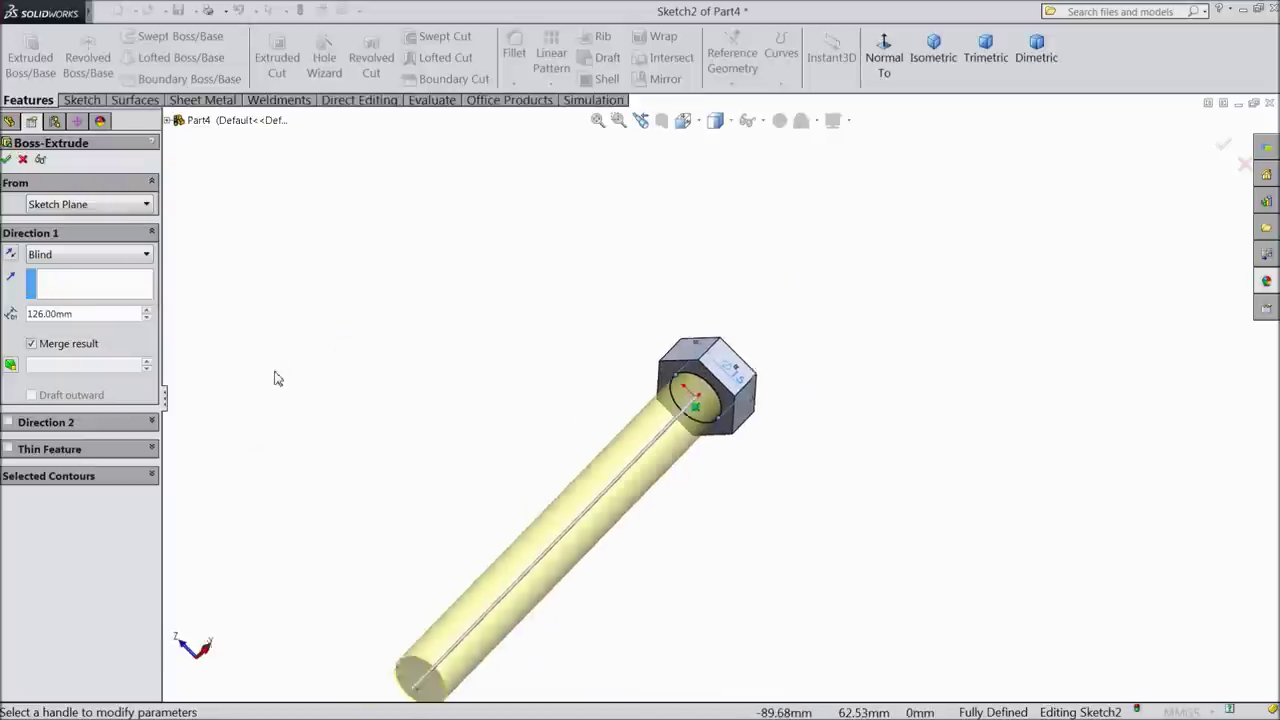
key("f")
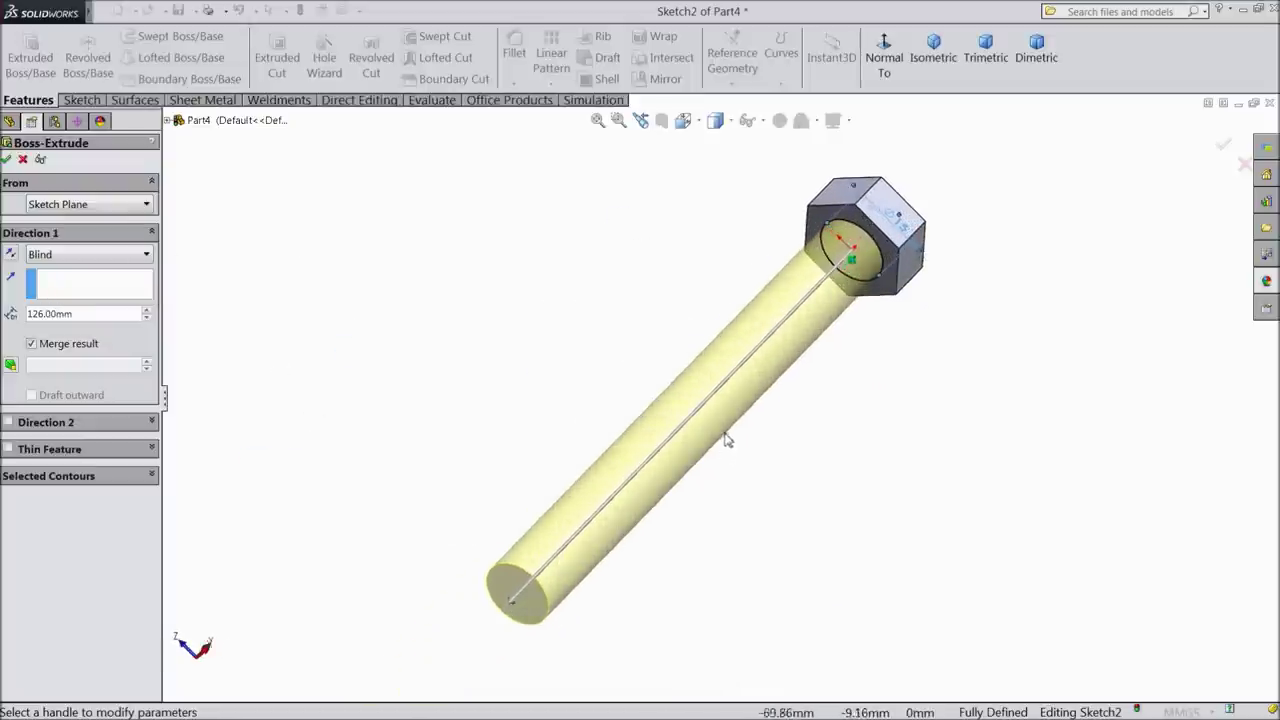
left_click(10, 159)
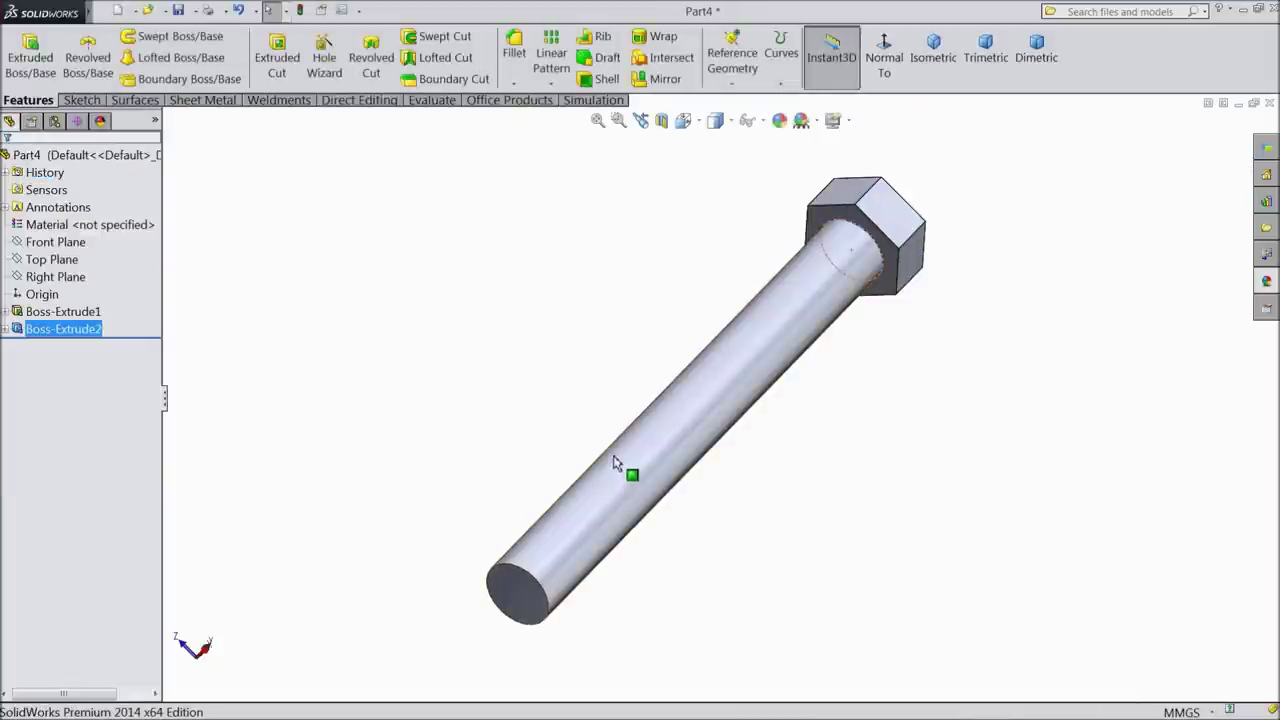
Step: Chamfer the free end face of the shank with a 1 mm distance at 45 degrees
scroll(615, 463, "down", 1)
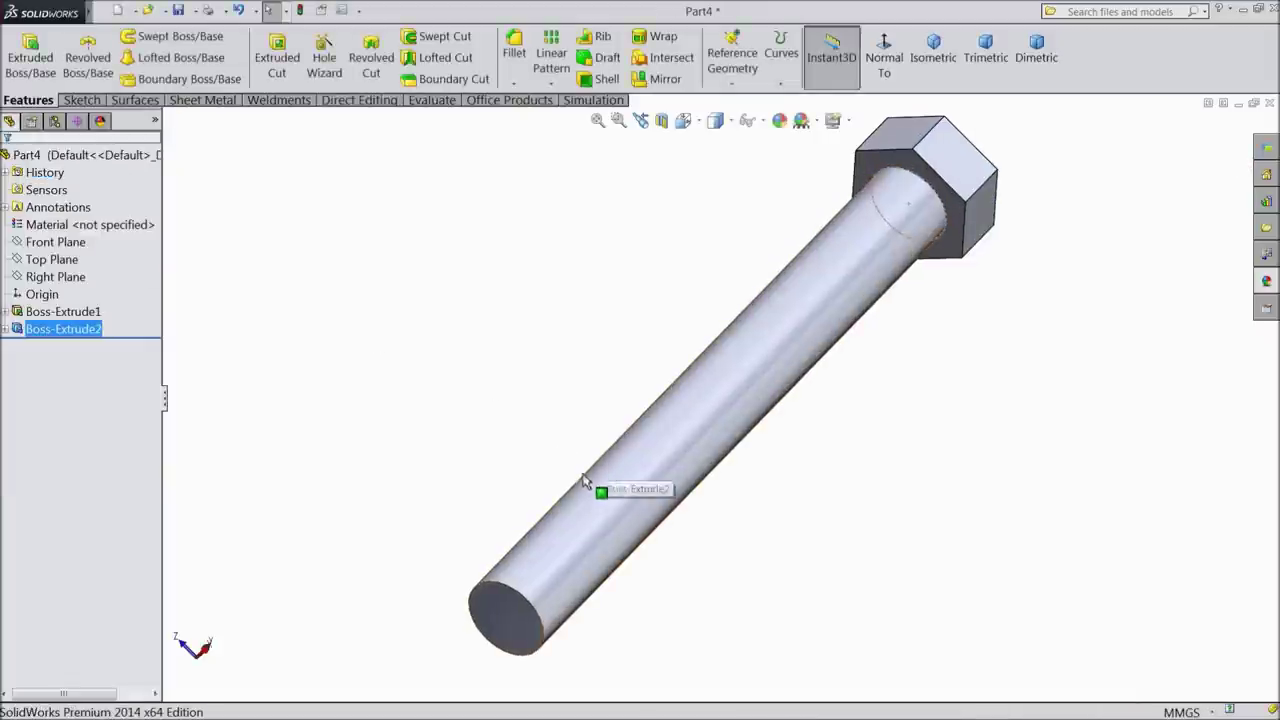
left_click(514, 85)
left_click(541, 117)
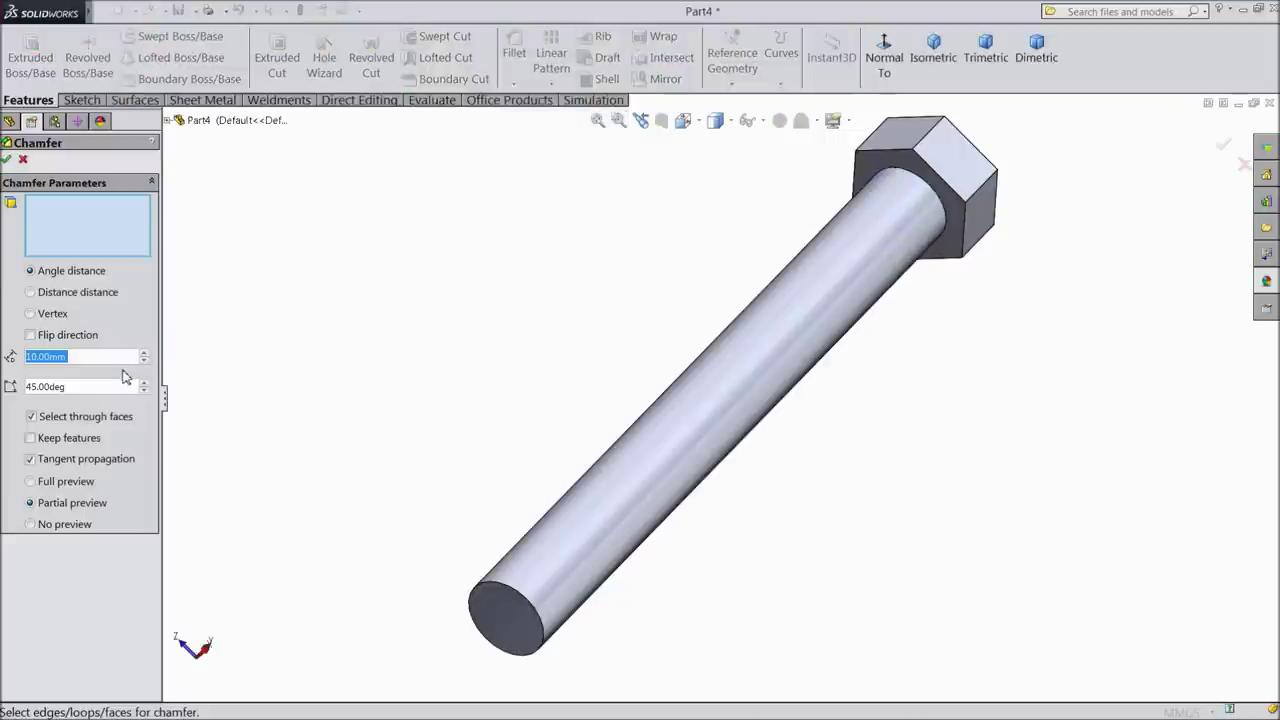
type("1")
left_click(511, 619)
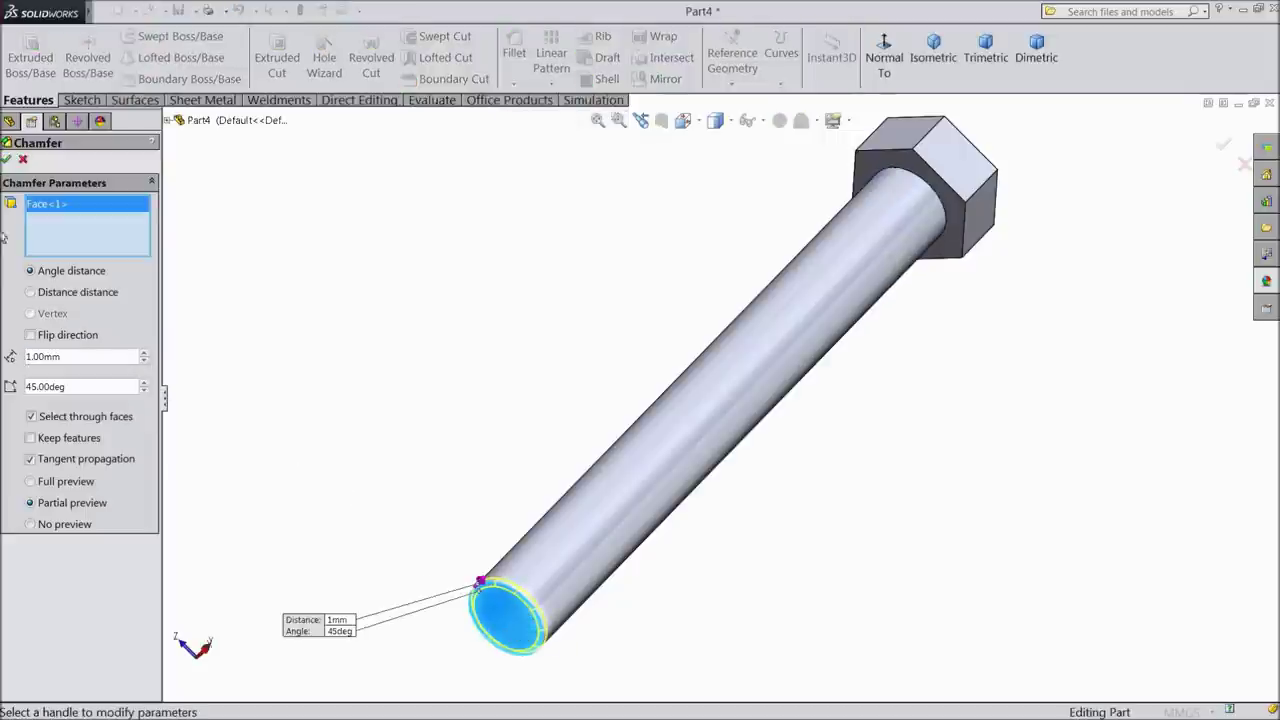
left_click(6, 161)
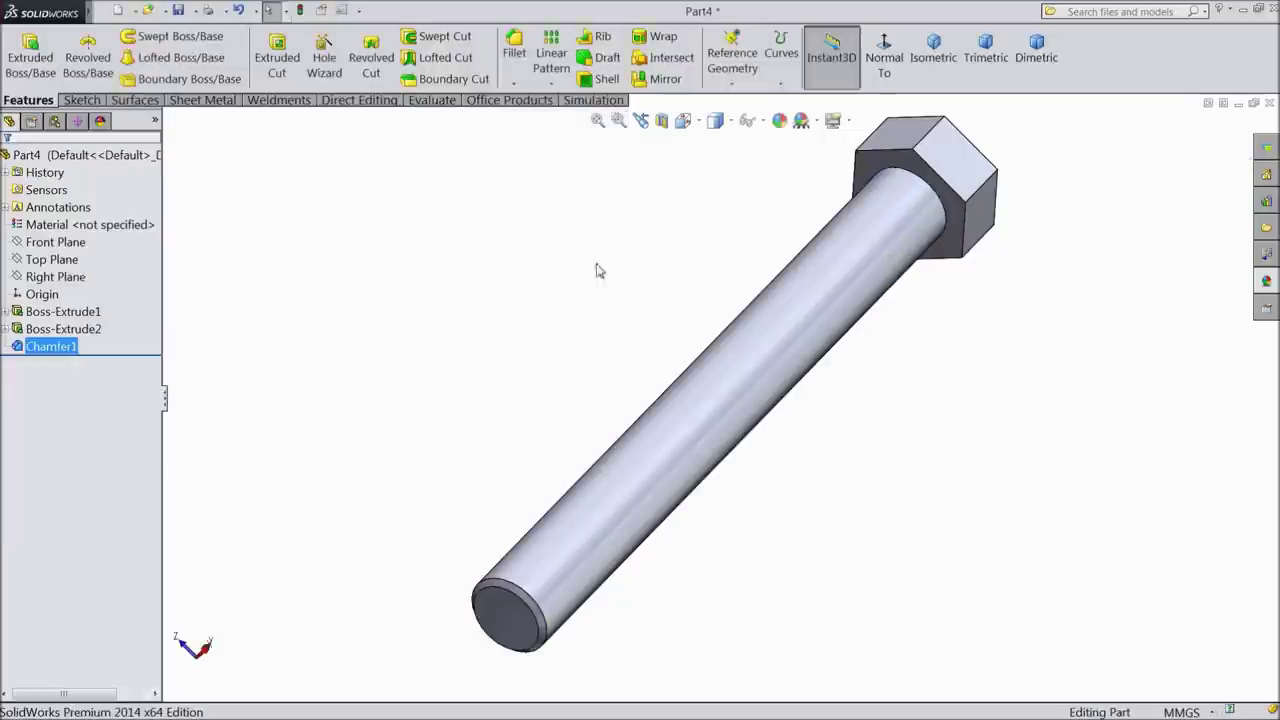
Step: Start a new sketch on the Front Plane and view it straight on
left_click(47, 256)
middle_click_drag(434, 277, 403, 346)
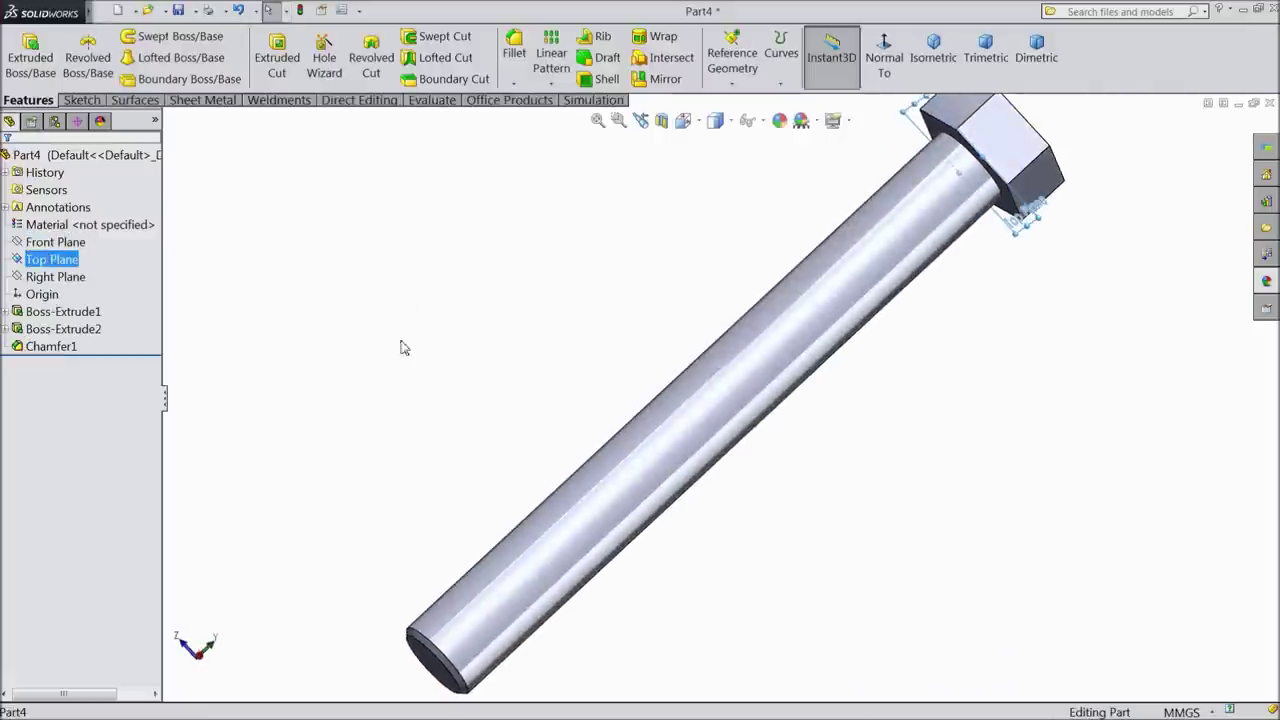
left_click(55, 243, "ctrl")
left_click(55, 243)
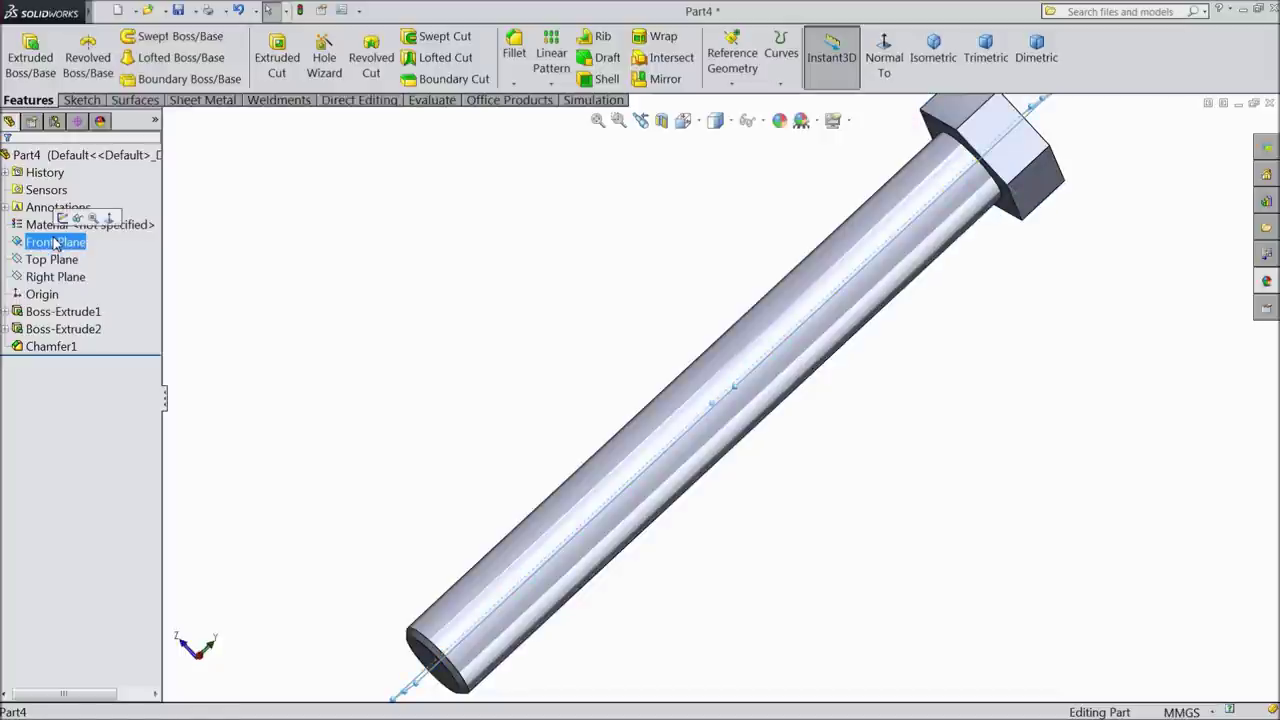
left_click(62, 217)
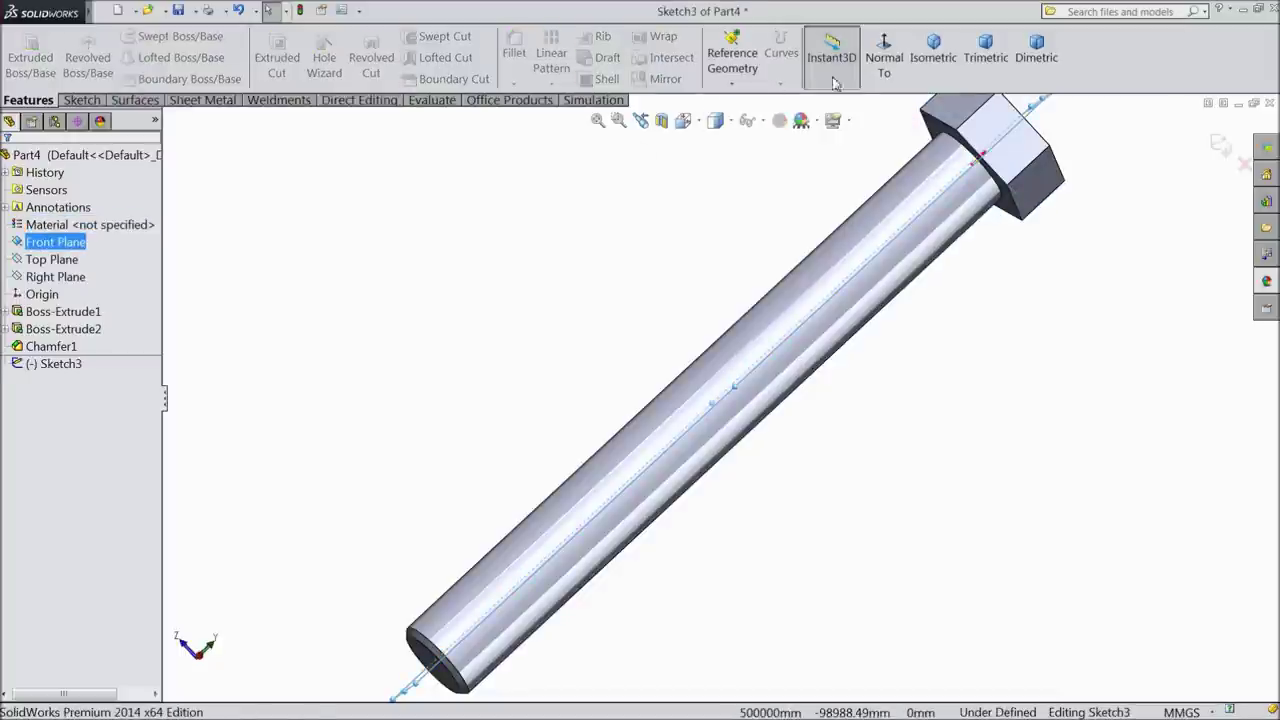
left_click(884, 60)
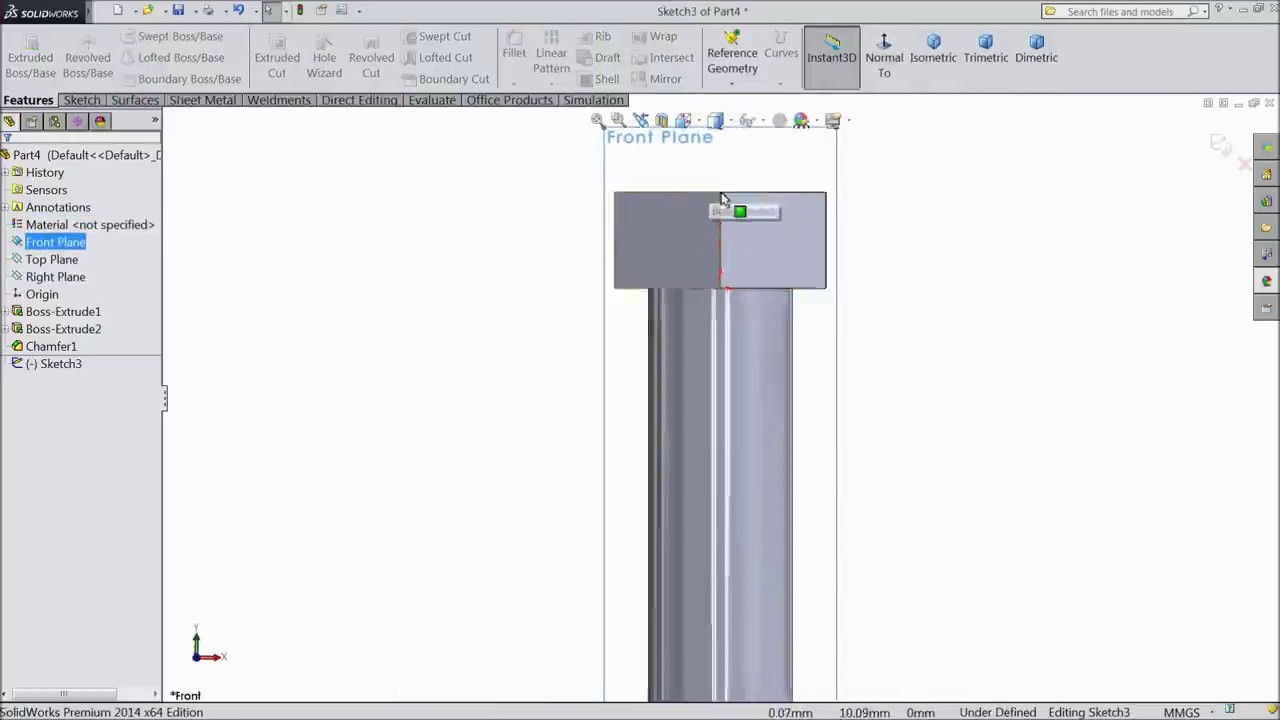
Step: Draw a vertical centerline from the origin up past the top of the bolt head
scroll(760, 210, "down", 5)
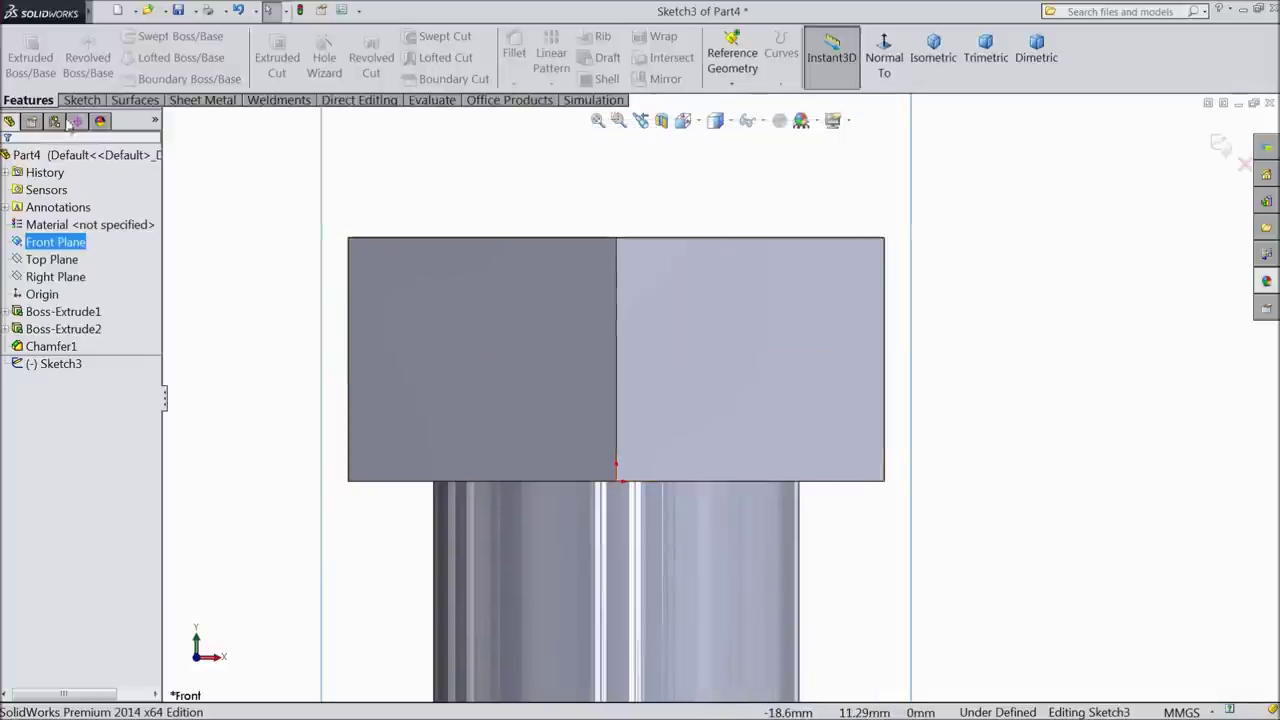
left_click(82, 100)
left_click(129, 38)
left_click(140, 78)
left_click(616, 482)
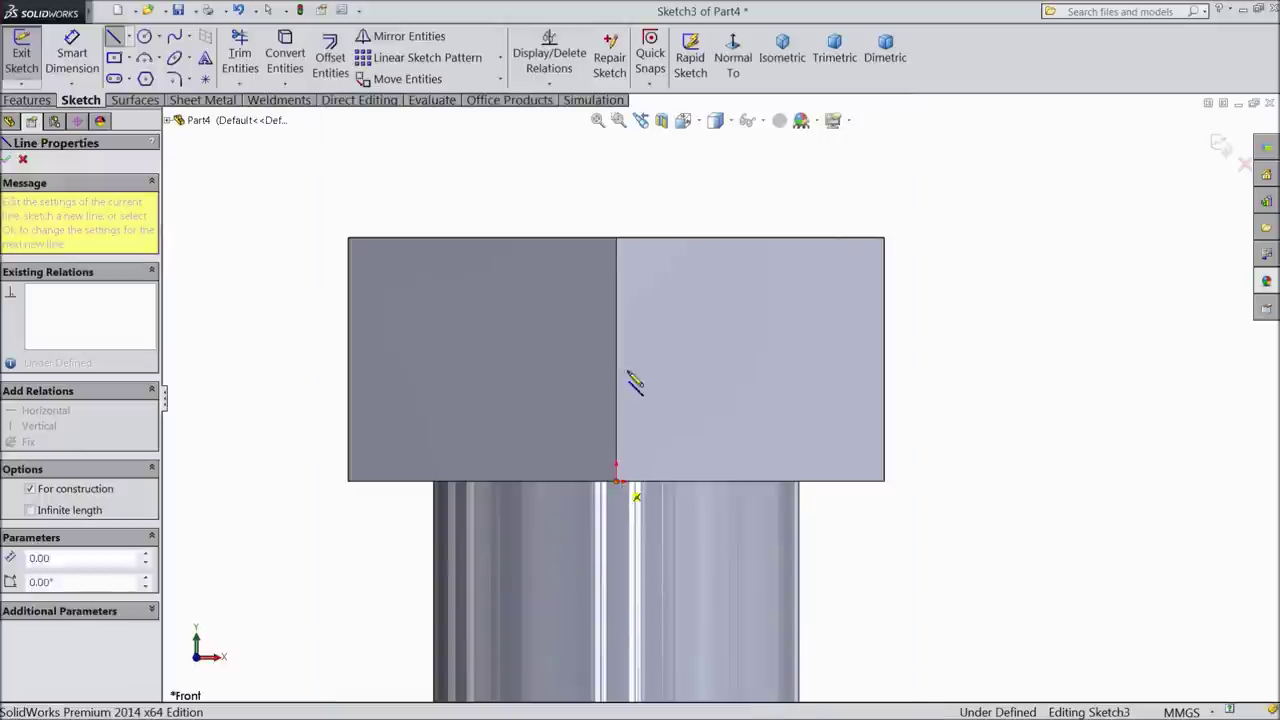
left_click(616, 170)
right_click(638, 167)
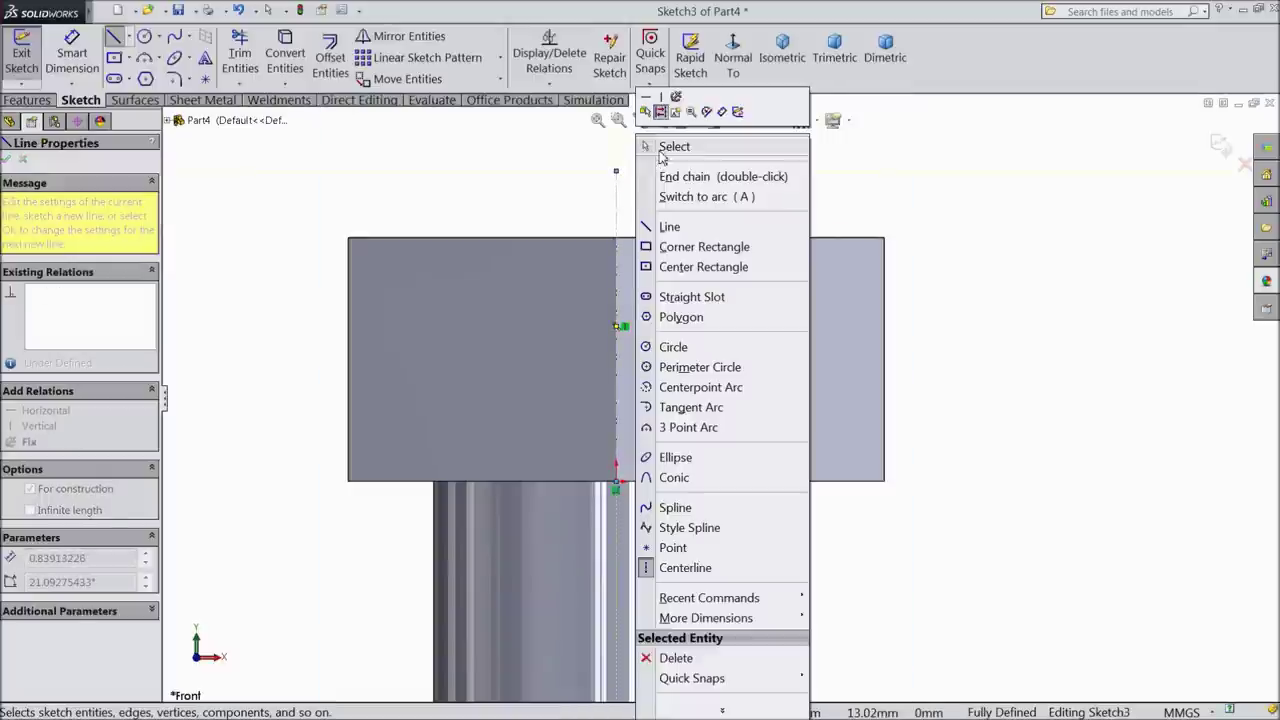
left_click(652, 143)
Step: Sketch a closed triangle in the head's upper-left corner, about 1.6 mm along the top edge with a sloping side of about 2 mm
left_click(113, 38)
scroll(383, 269, "down", 3)
left_click(393, 214)
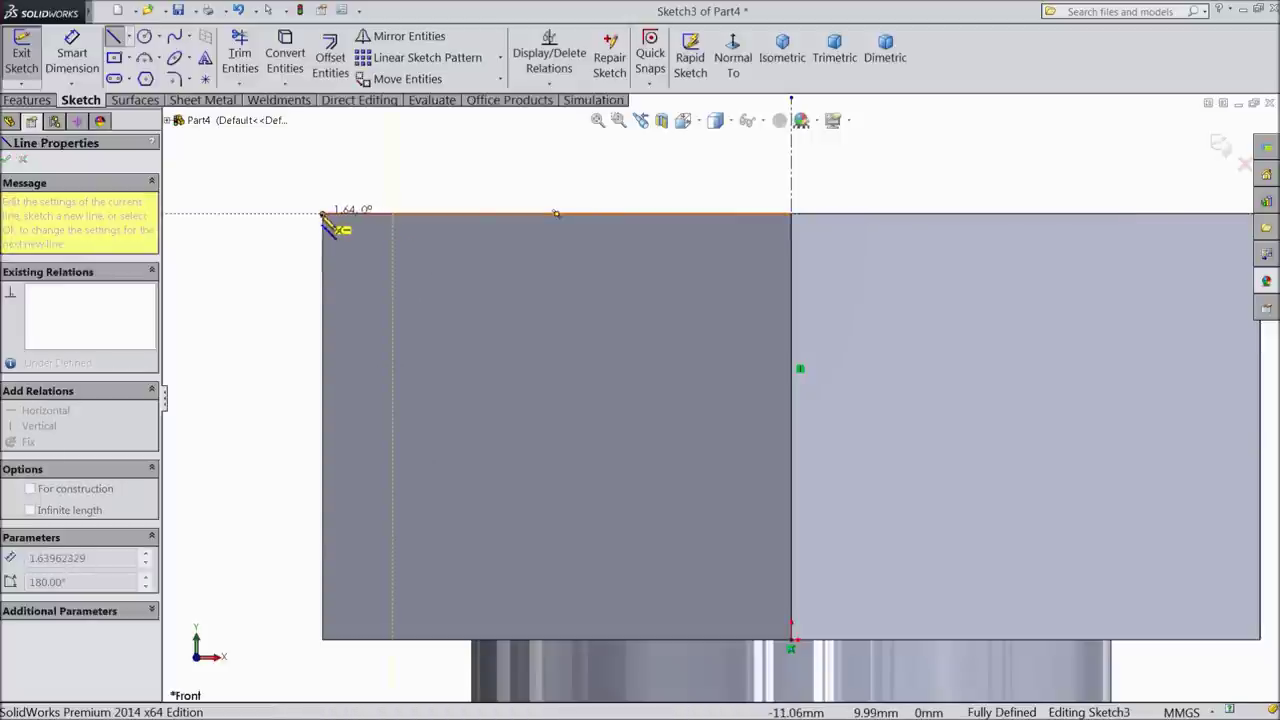
left_click(322, 214)
left_click(330, 261)
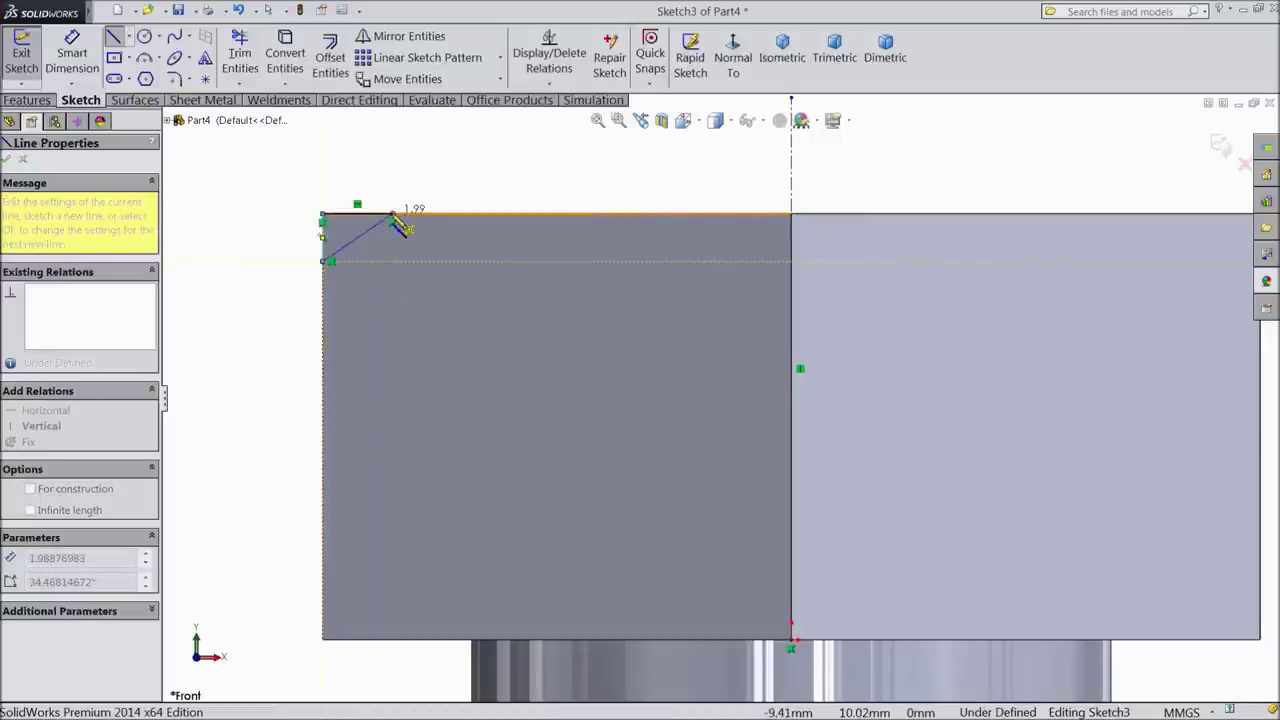
left_click(393, 214)
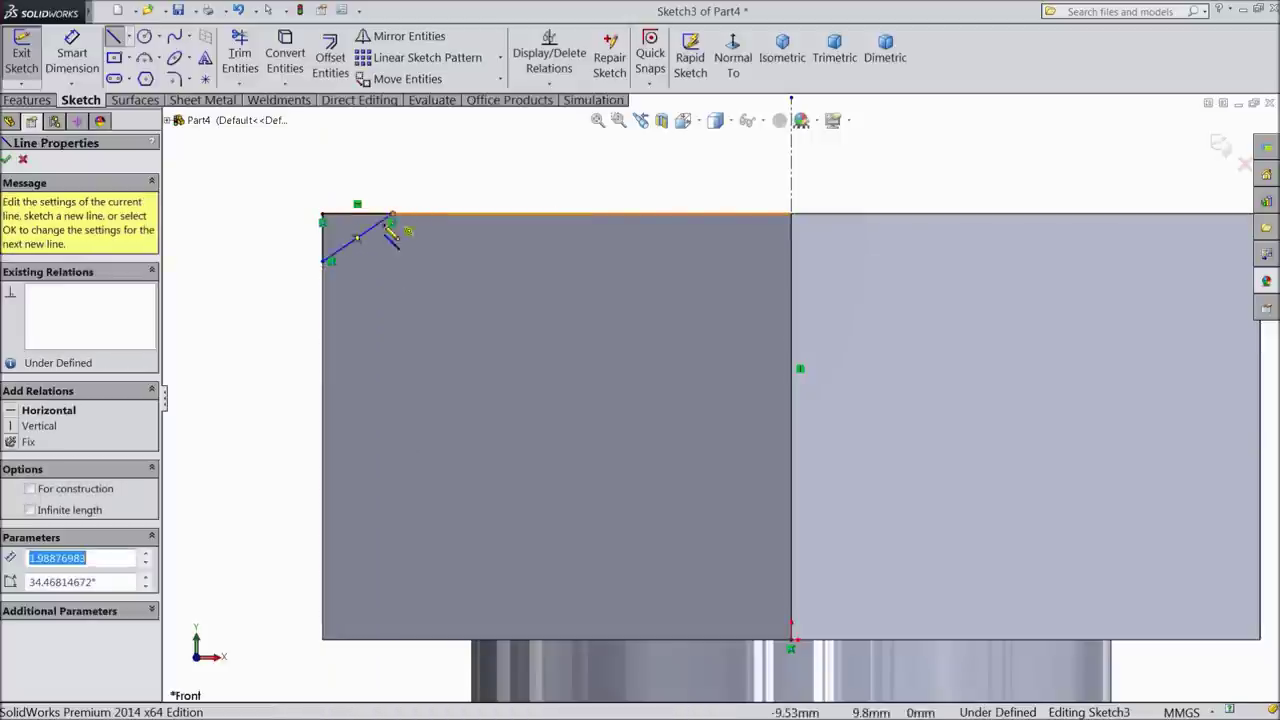
Step: Sketch a closed triangle in the head's lower-left corner with a sloping side of about 1.8 mm
left_click(383, 640)
left_click(322, 640)
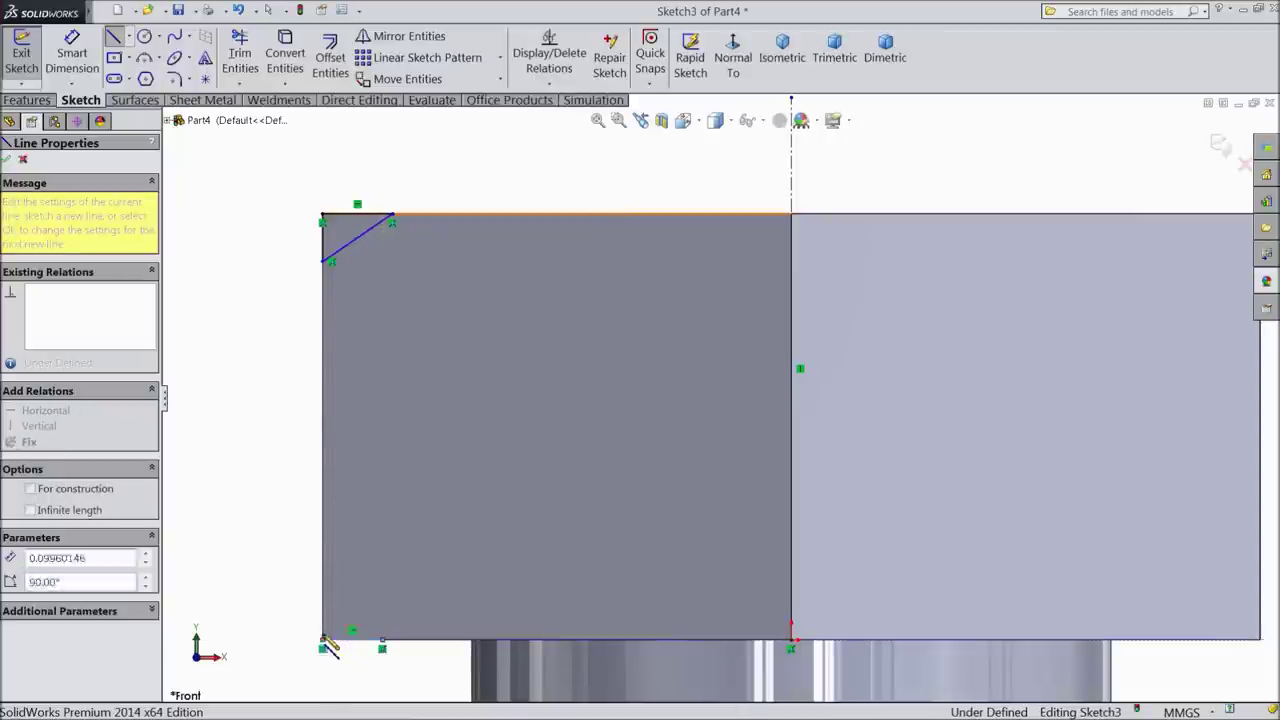
left_click(326, 597)
left_click(382, 641)
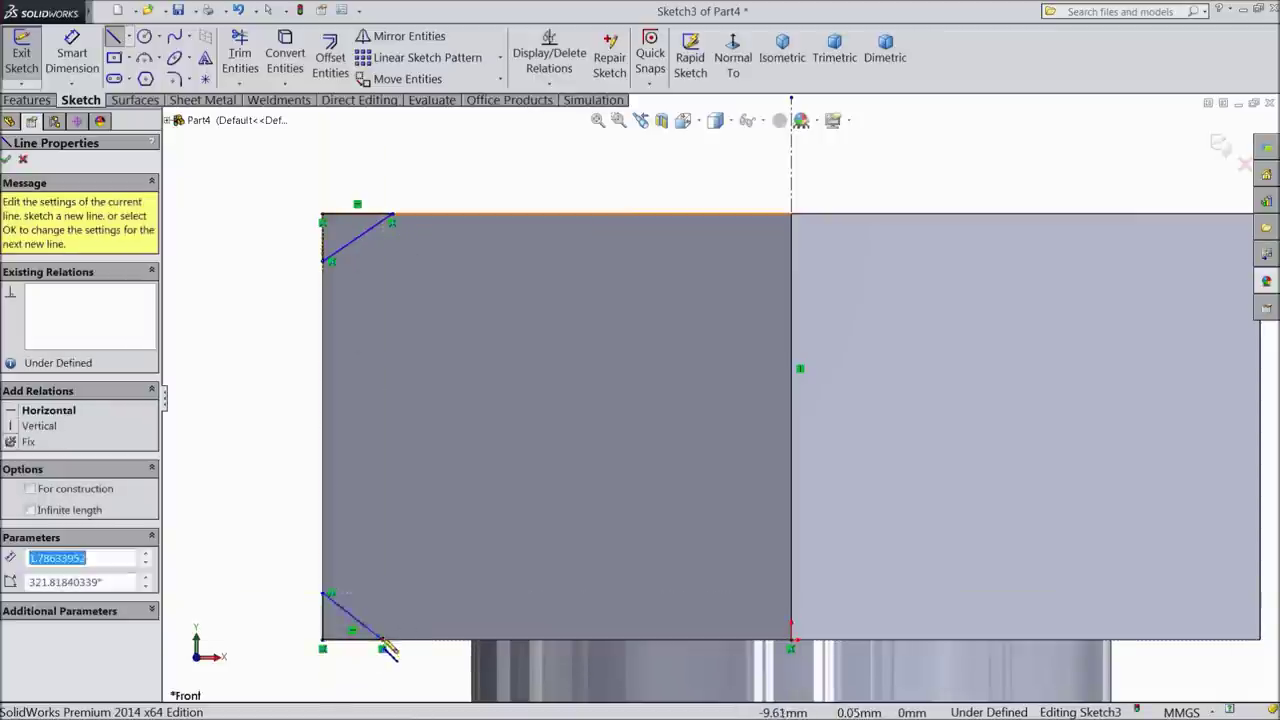
right_click(248, 178)
left_click(275, 246)
key("Escape")
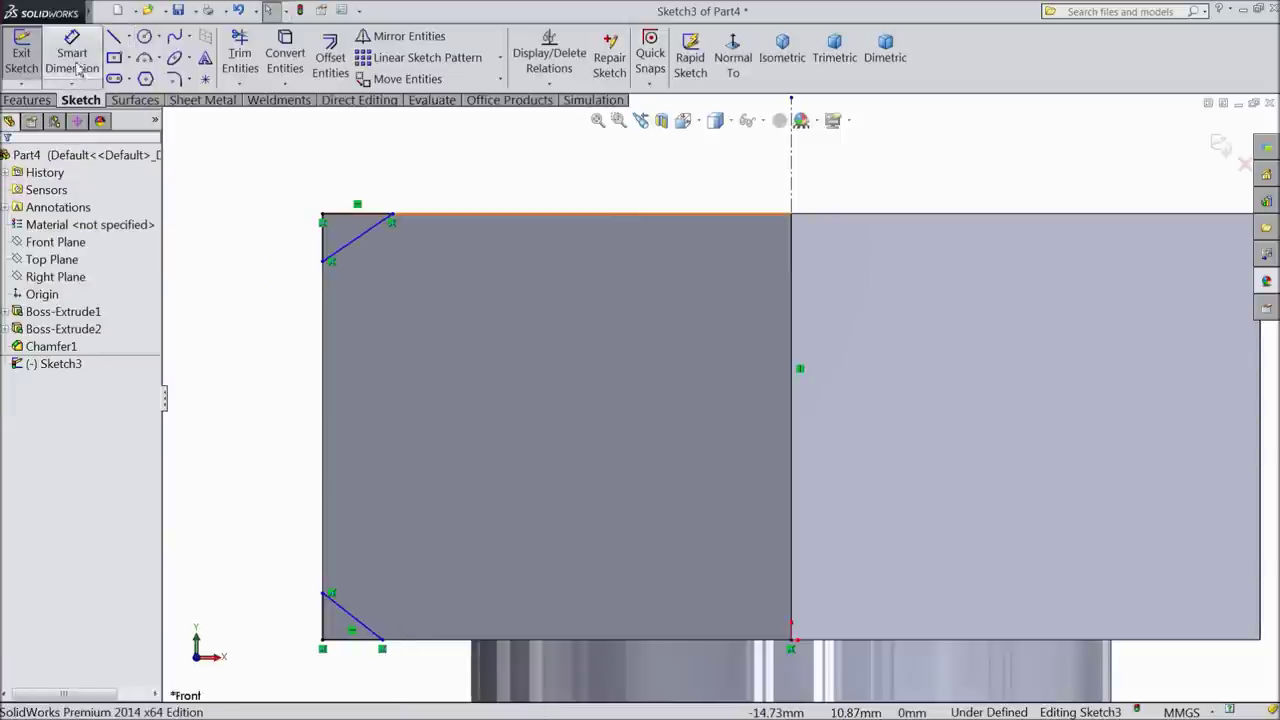
Step: Dimension the upper-left corner triangle 1.5 mm along the head's top edge and 1.2 mm down its side
left_click(72, 55)
left_click(362, 224)
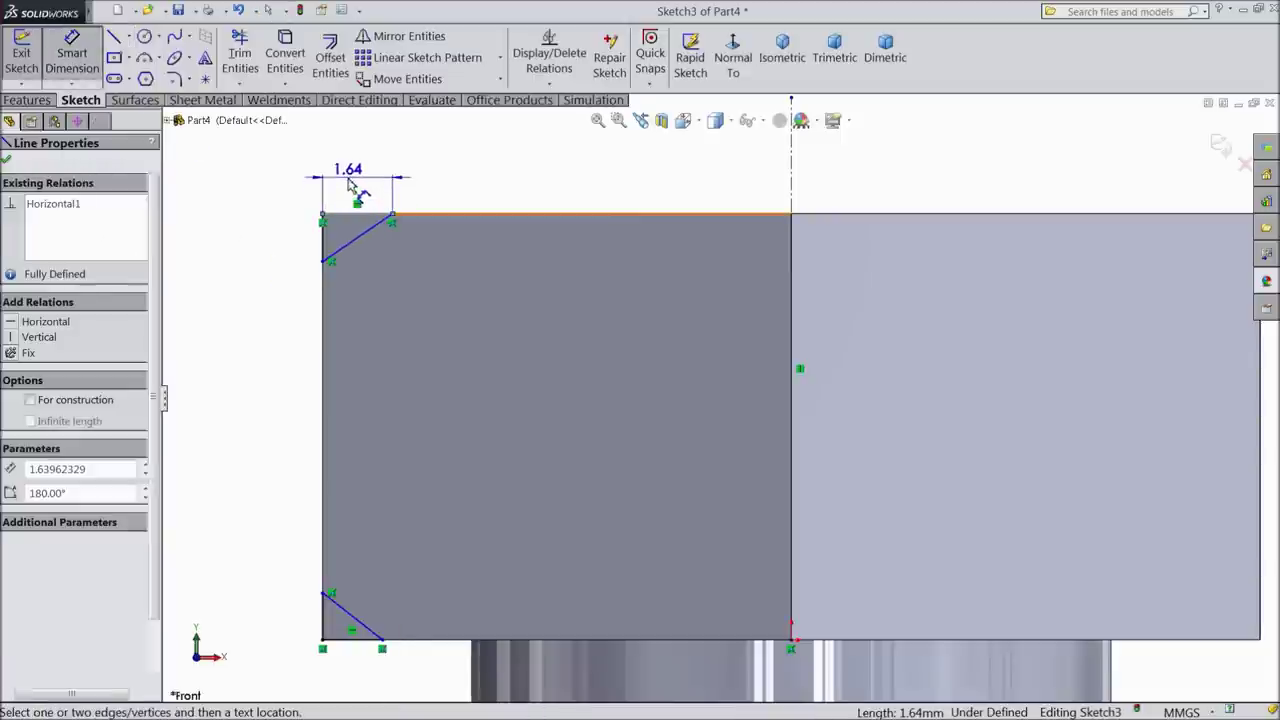
left_click(348, 178)
type("1.5")
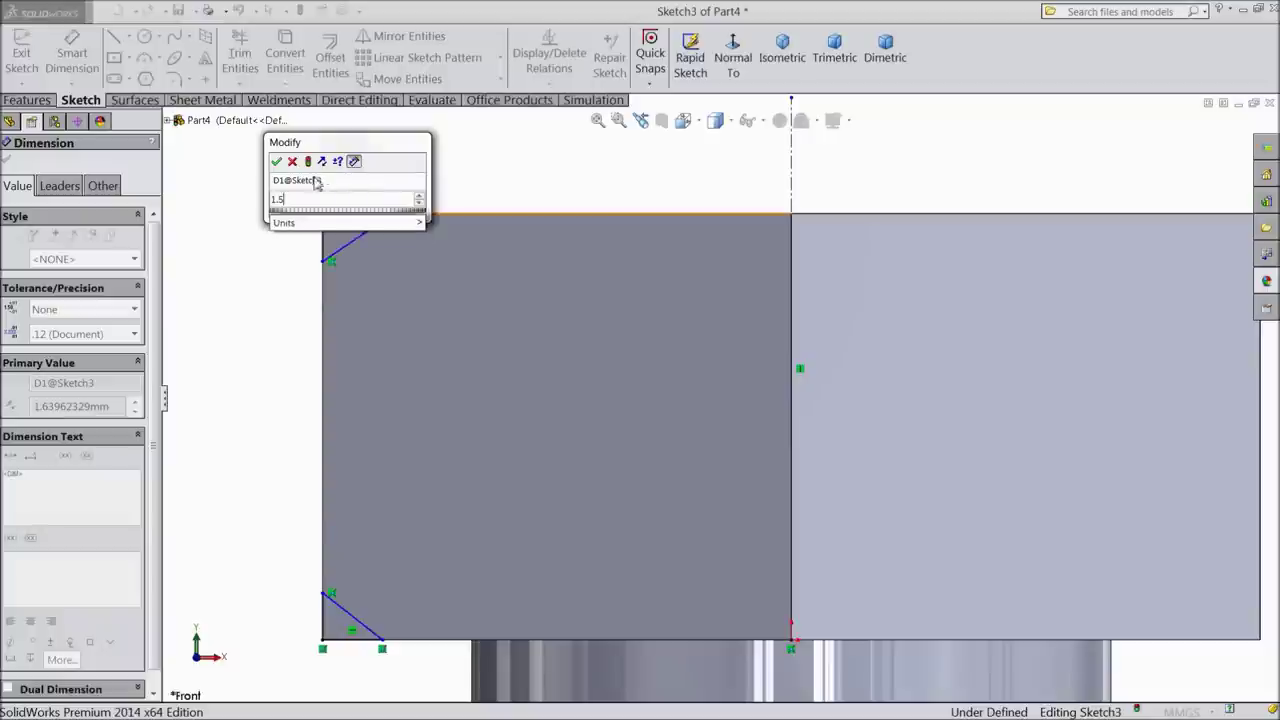
left_click(277, 161)
left_click(337, 250)
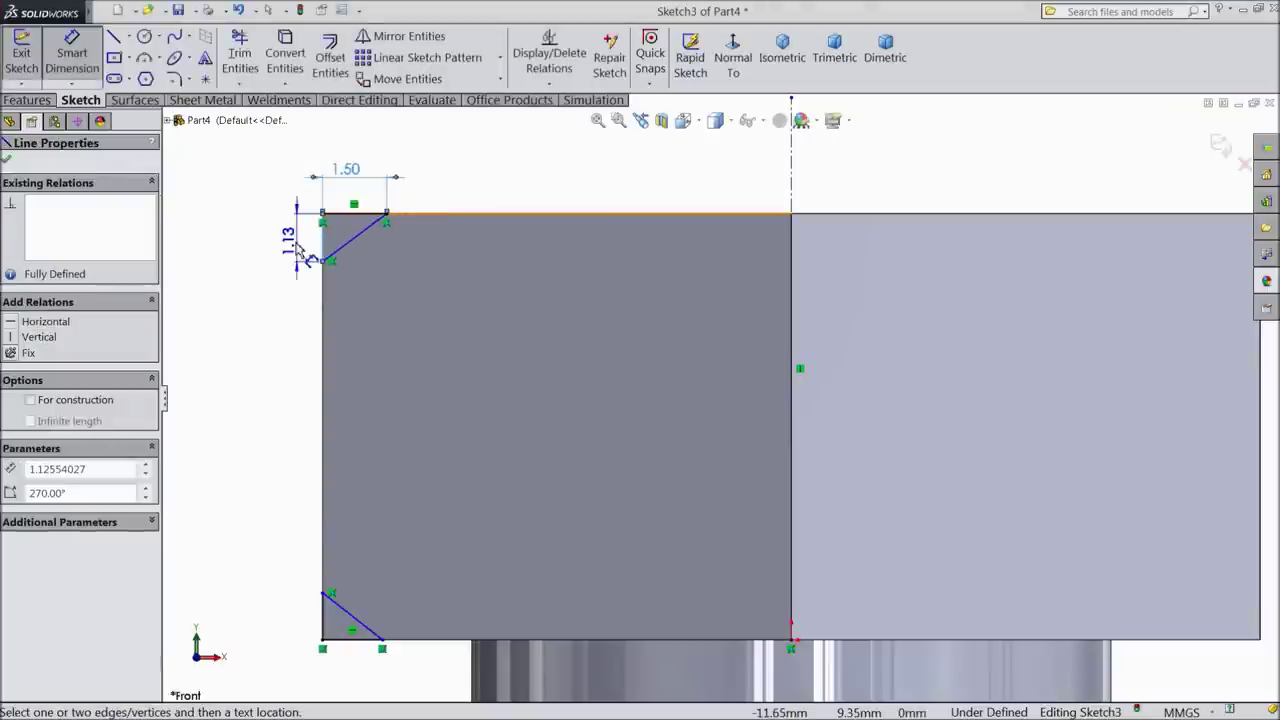
left_click(295, 250)
type("1.2")
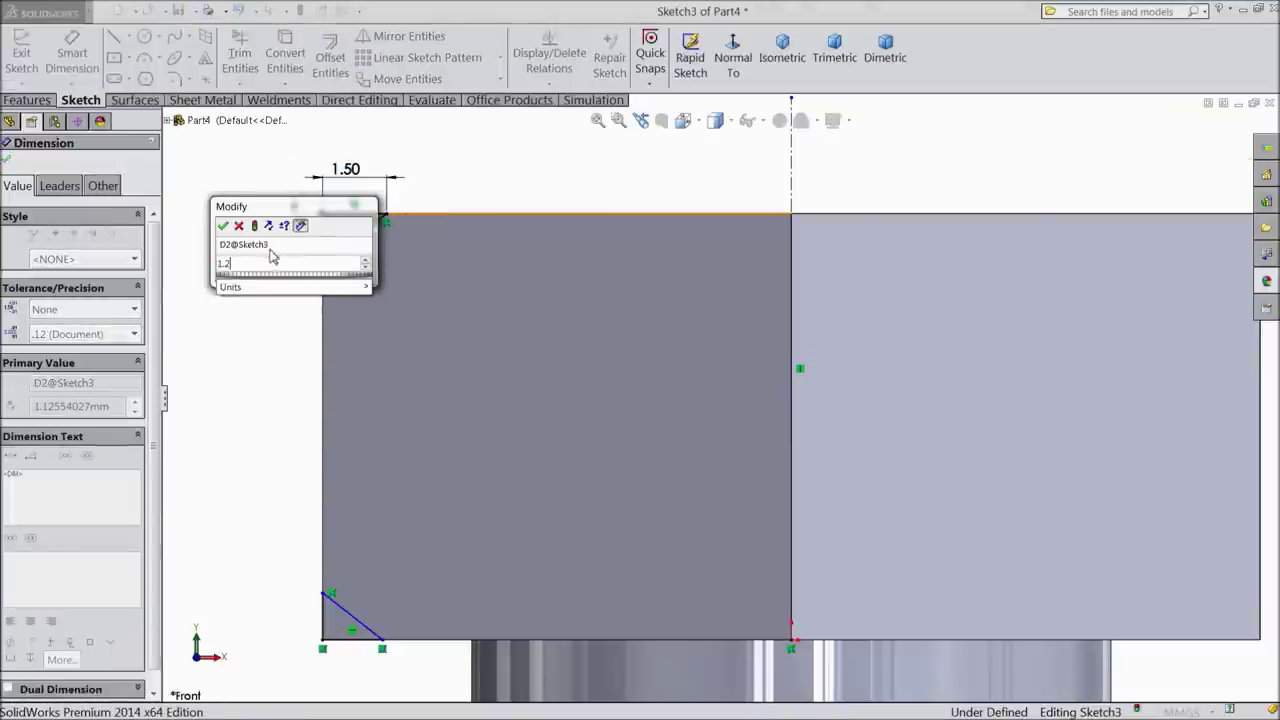
left_click(223, 227)
Step: Dimension the lower-left corner triangle 1.5 mm along the head's bottom edge and 1.2 mm up its side
left_click(355, 640)
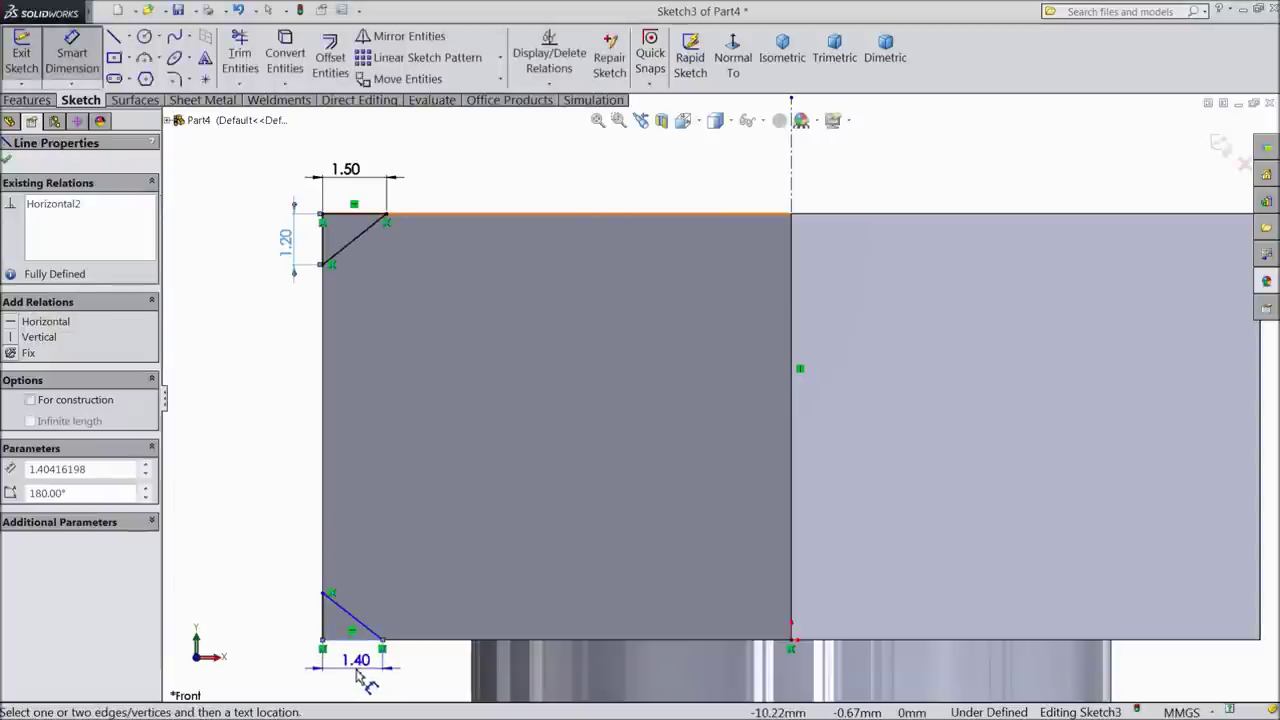
left_click(360, 668)
type("1.5")
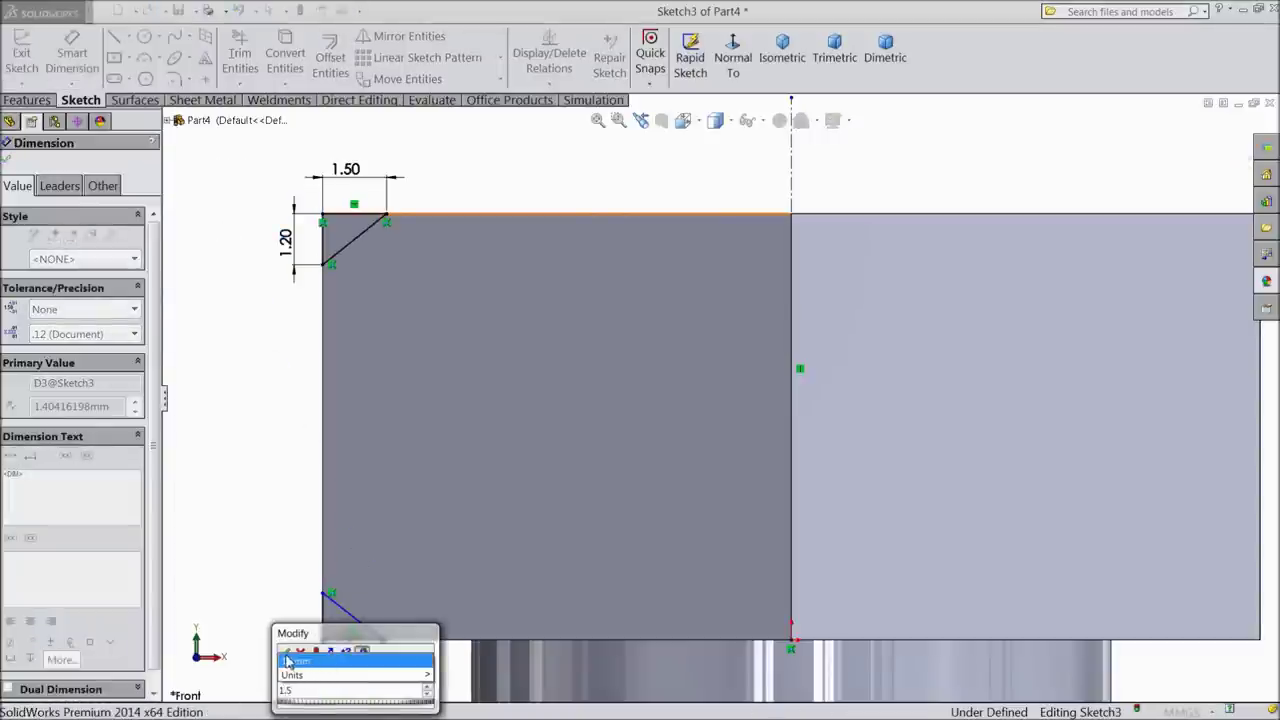
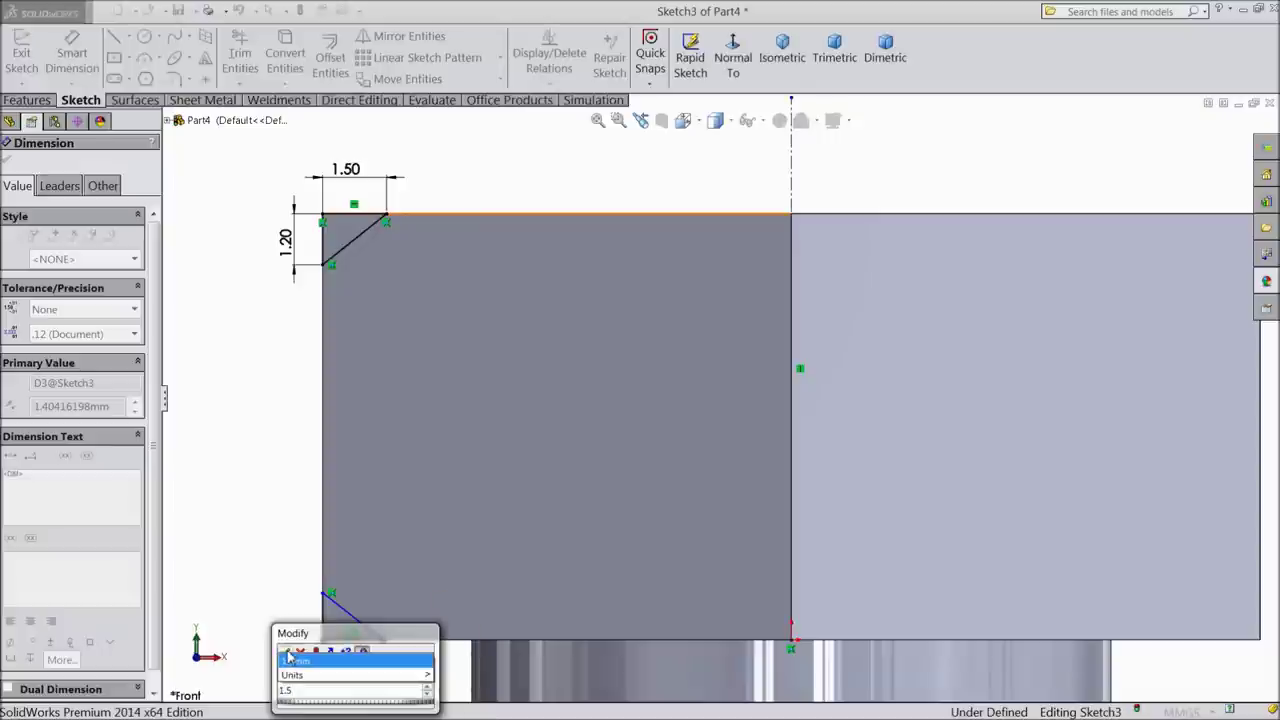
left_click(290, 660)
left_click(328, 622)
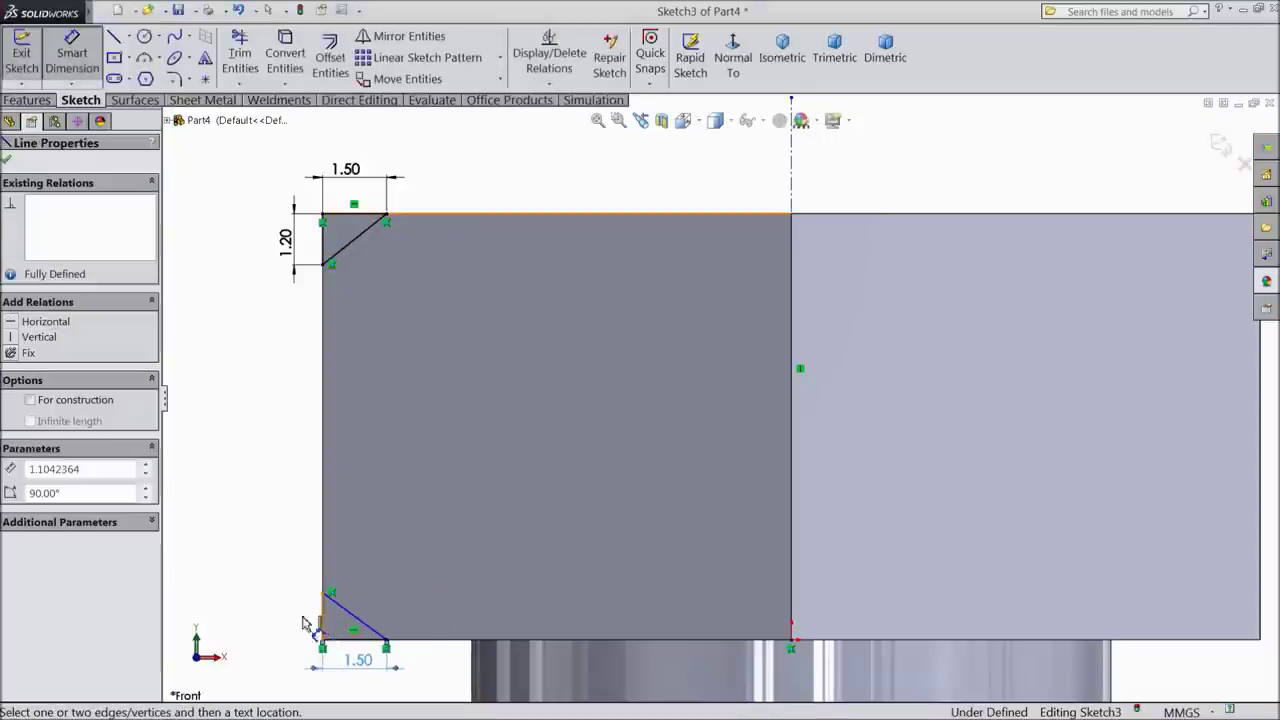
left_click(265, 620)
type("1.2")
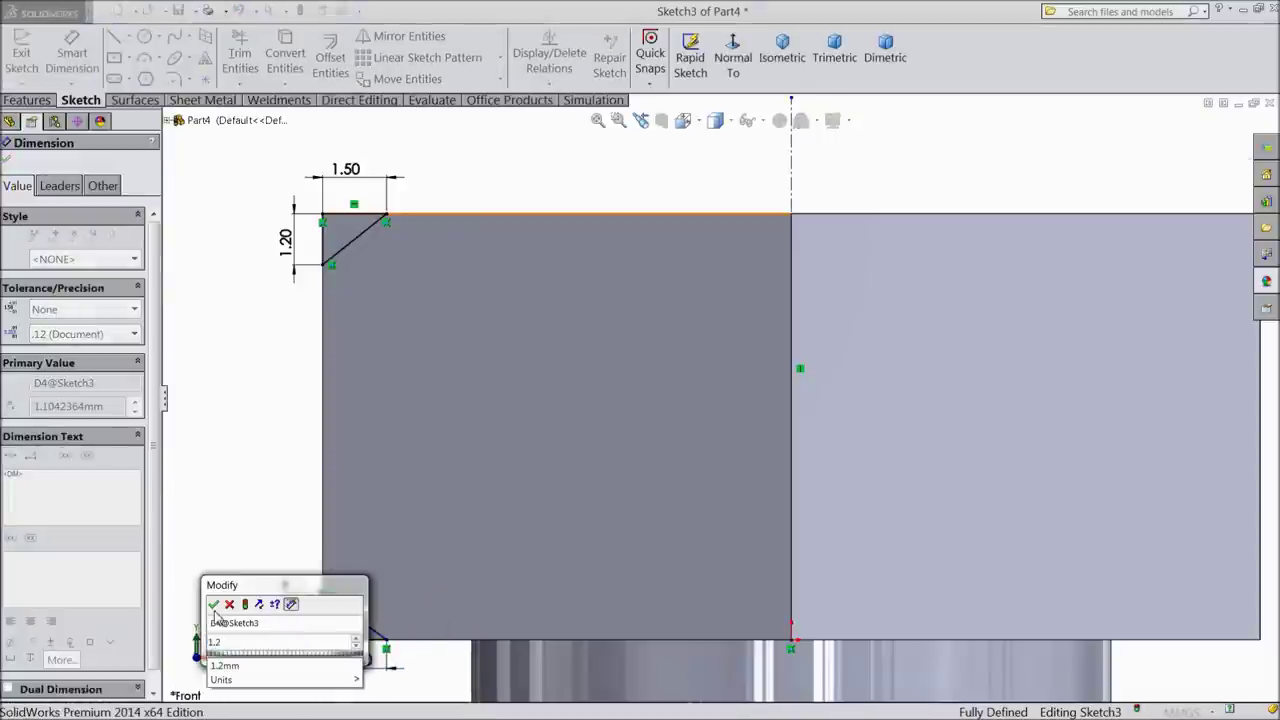
left_click(225, 665)
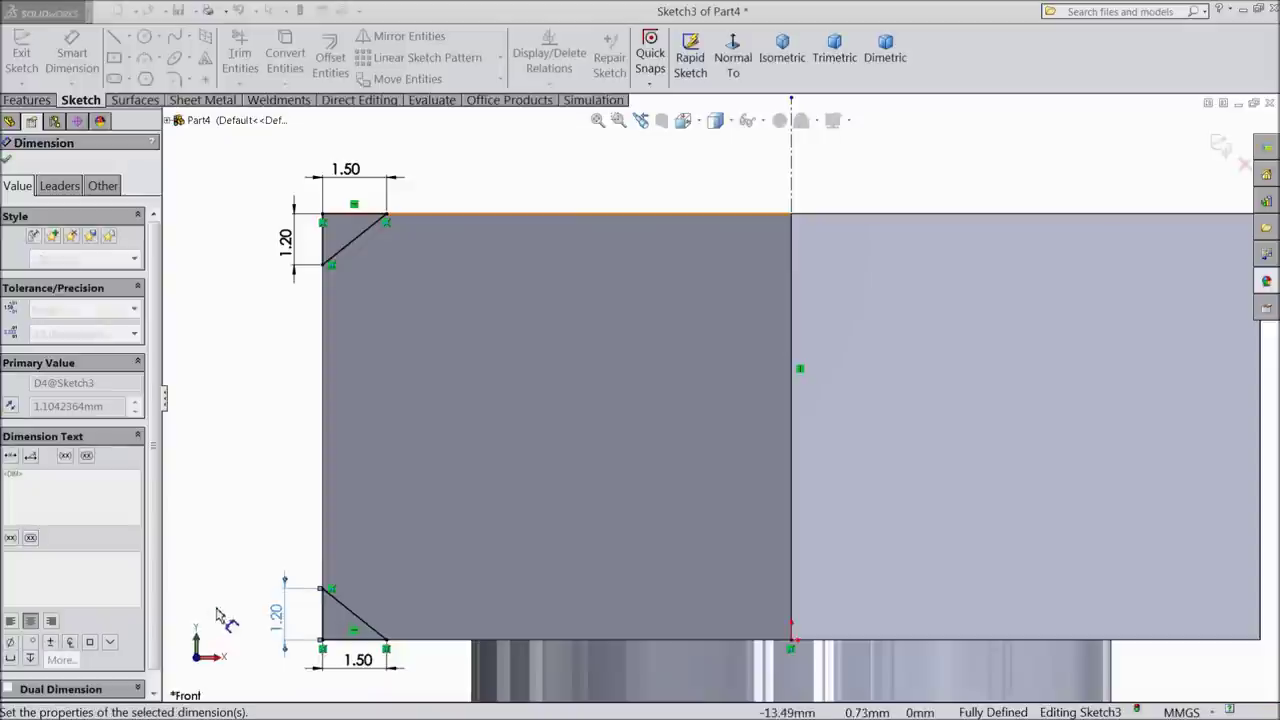
Step: Try a 360° revolved cut of both corner triangles about the vertical centerline
left_click(28, 100)
left_click(371, 57)
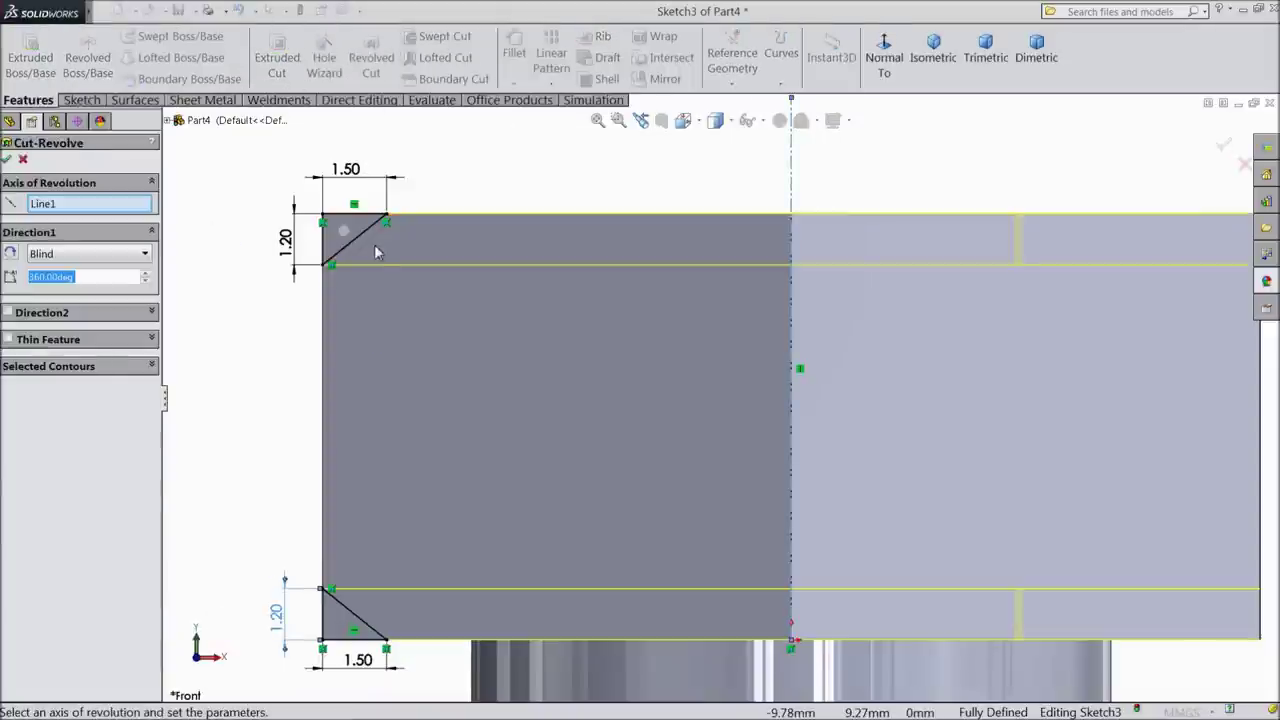
key("f")
middle_click_drag(363, 273, 372, 322)
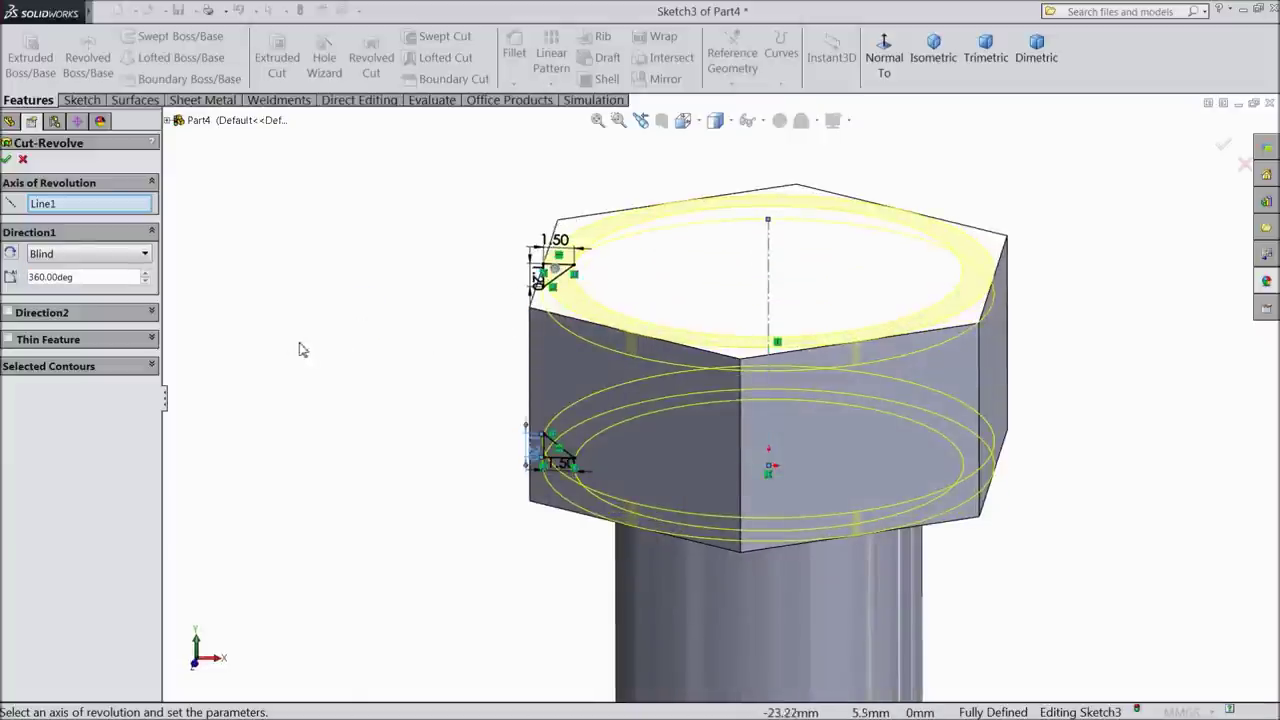
left_click(6, 161)
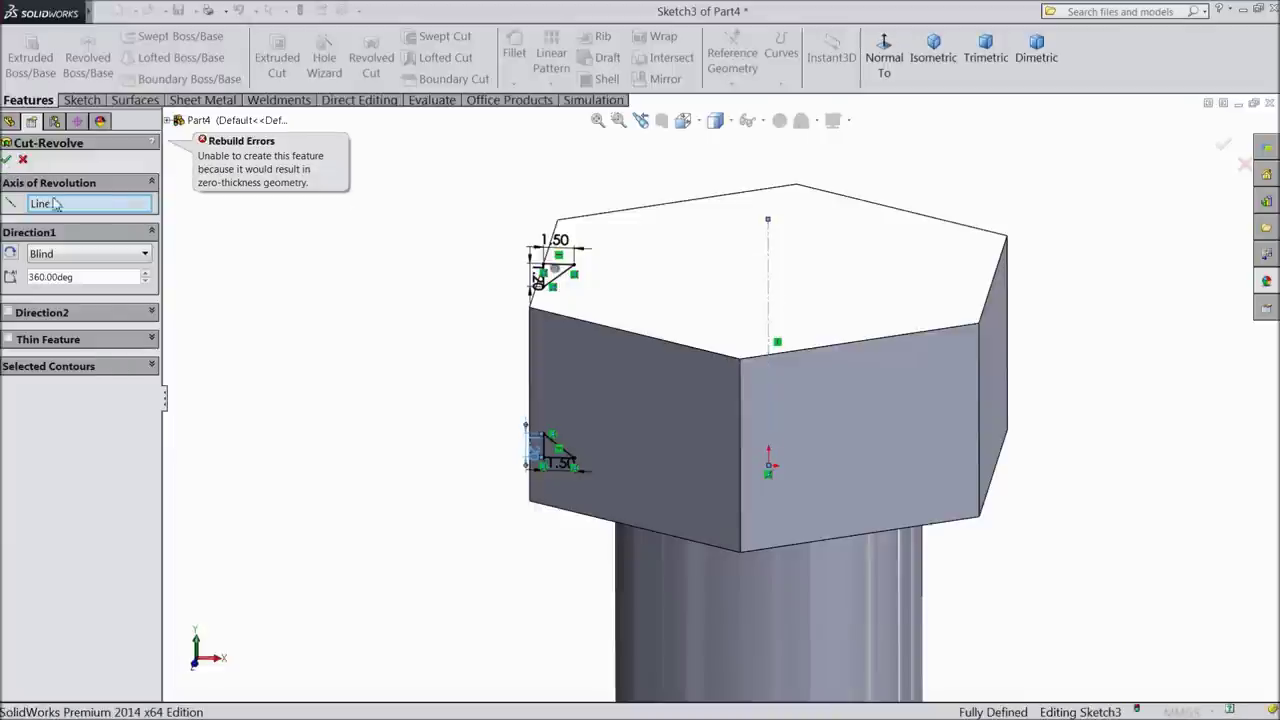
mouse_move(286, 266)
middle_mouse_down()
mouse_move(325, 343)
mouse_move(297, 317)
middle_mouse_up()
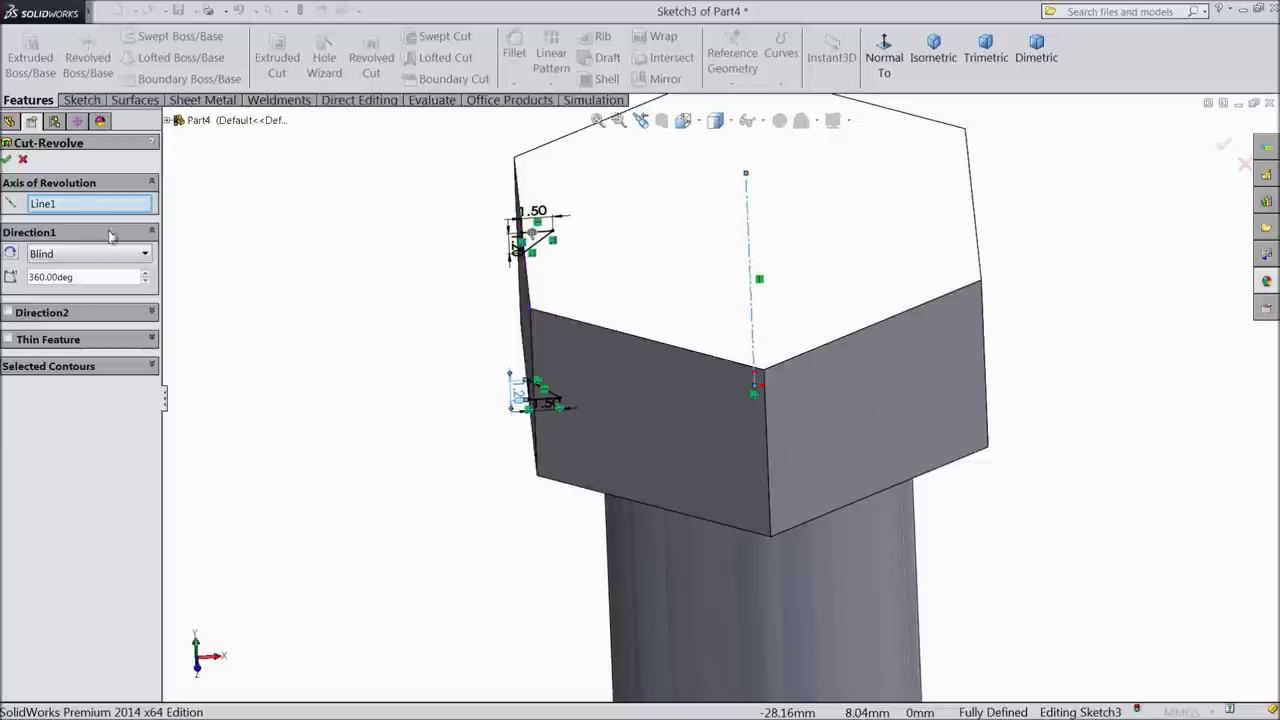
left_click(23, 161)
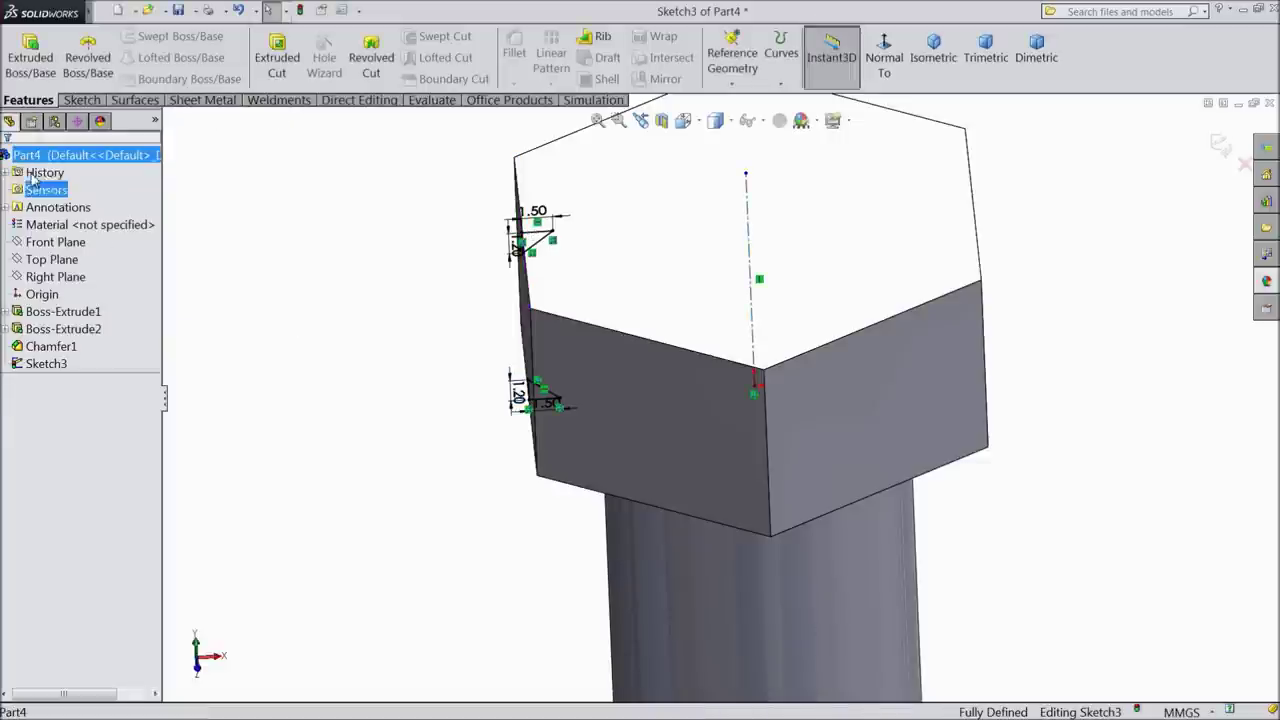
Step: Exit the Front Plane sketch with the corner triangles and delete it from the part
right_click(48, 365)
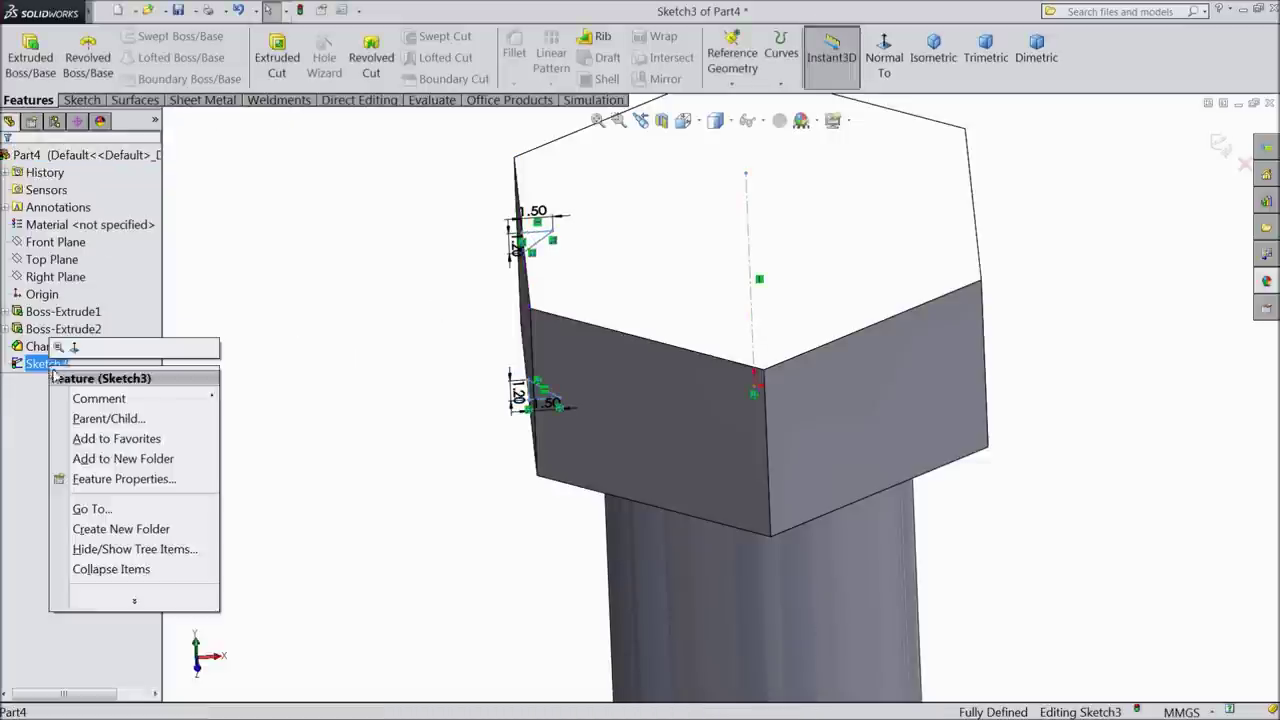
left_click(1220, 147)
right_click(46, 365)
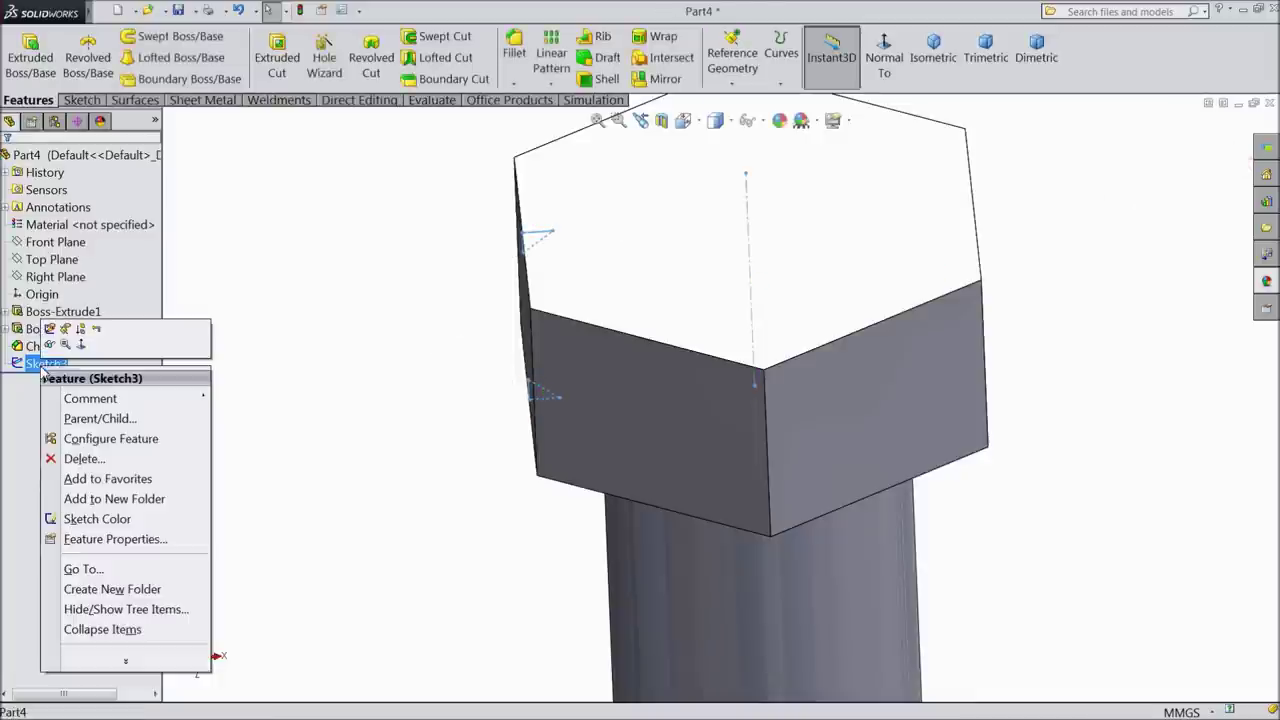
left_click(68, 457)
left_click(751, 260)
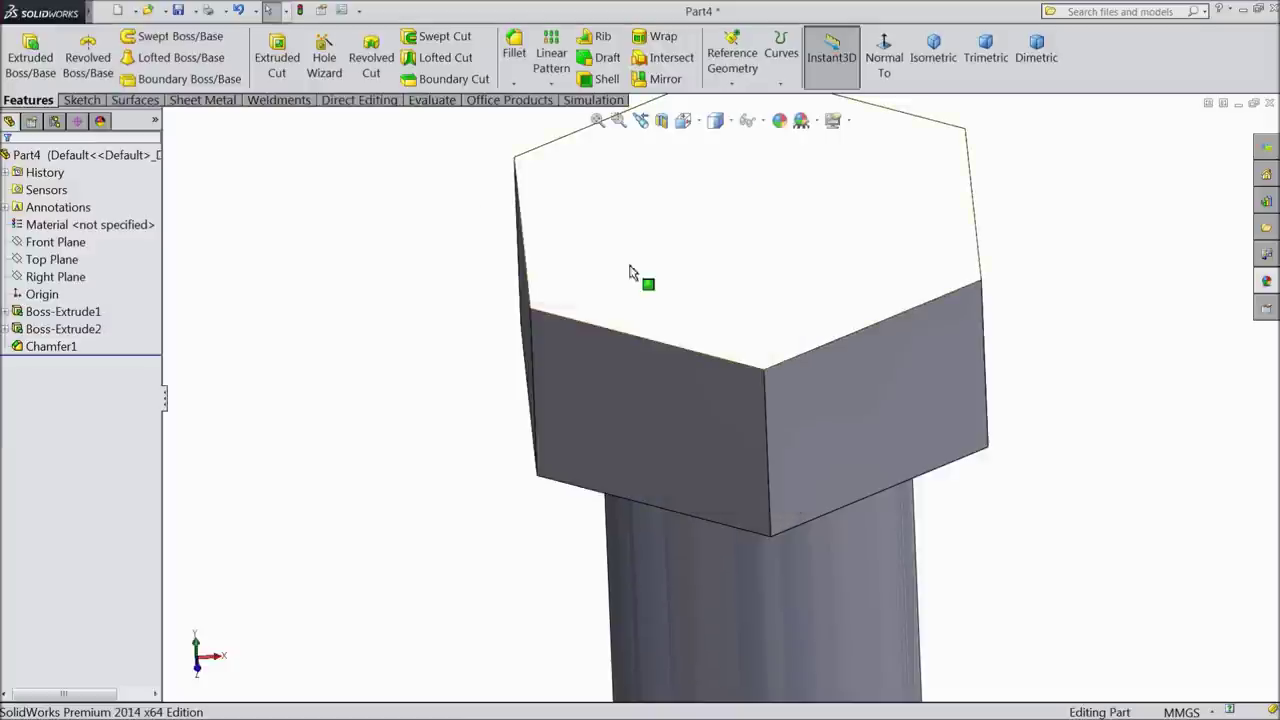
Step: Start a new sketch on the Right Plane and view it straight on
left_click(68, 280)
middle_click_drag(300, 346, 294, 300)
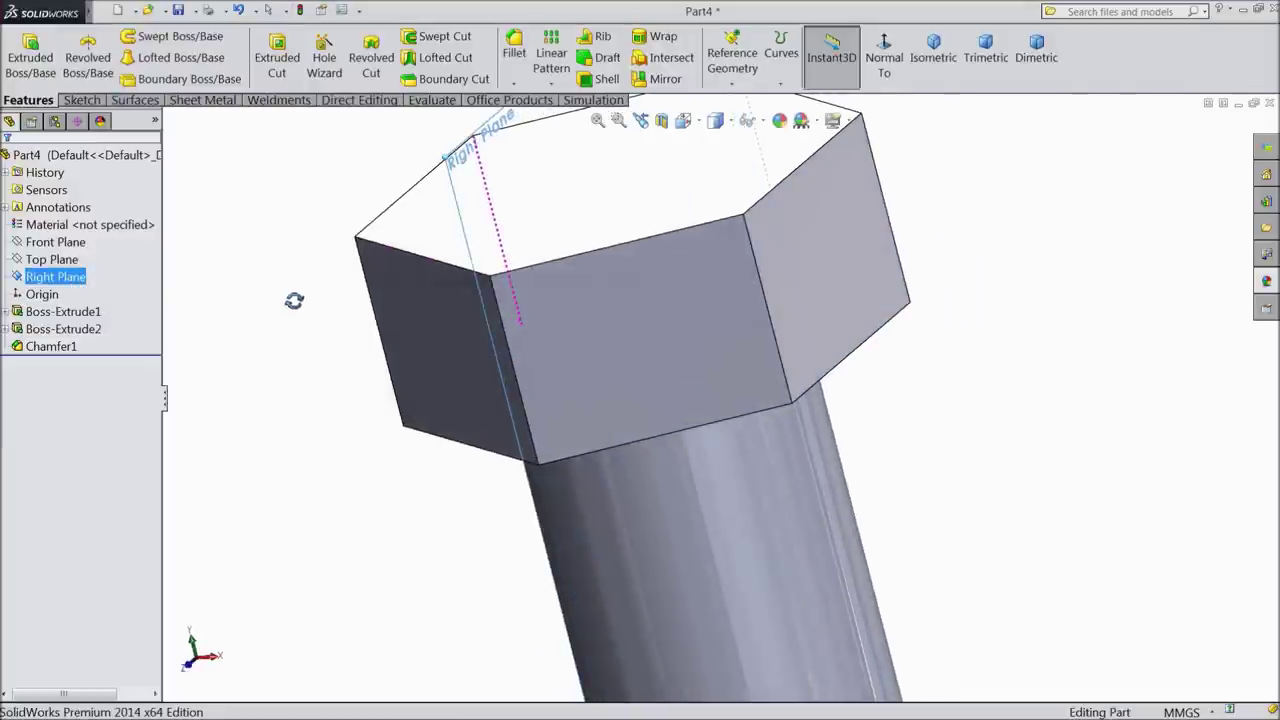
left_click(40, 262, "ctrl")
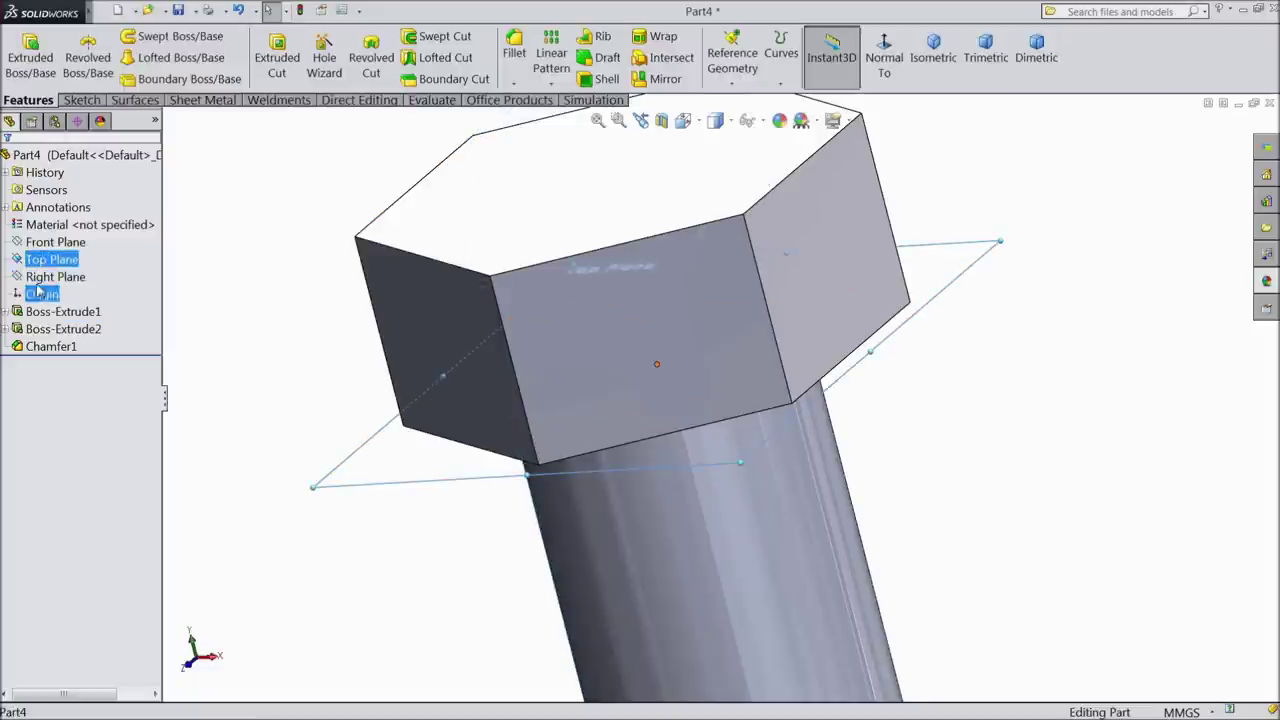
left_click(45, 277)
left_click(46, 263, "ctrl")
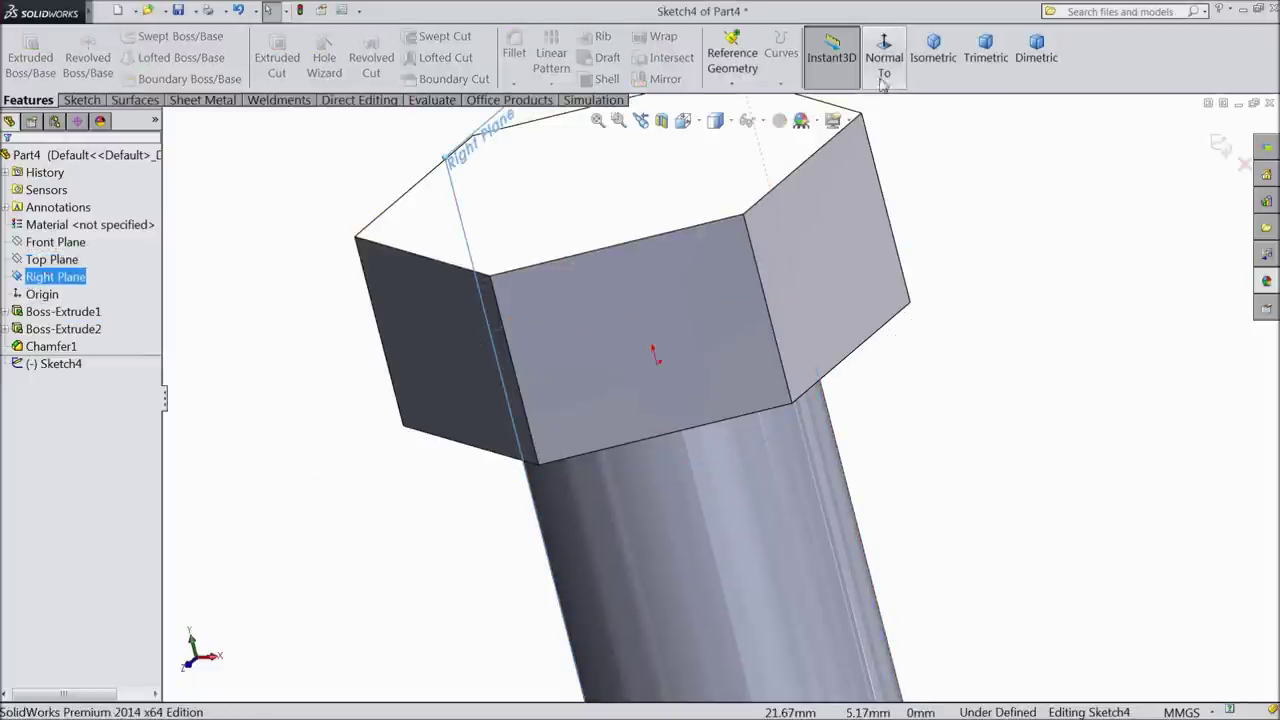
left_click(884, 60)
scroll(728, 185, "up", 5)
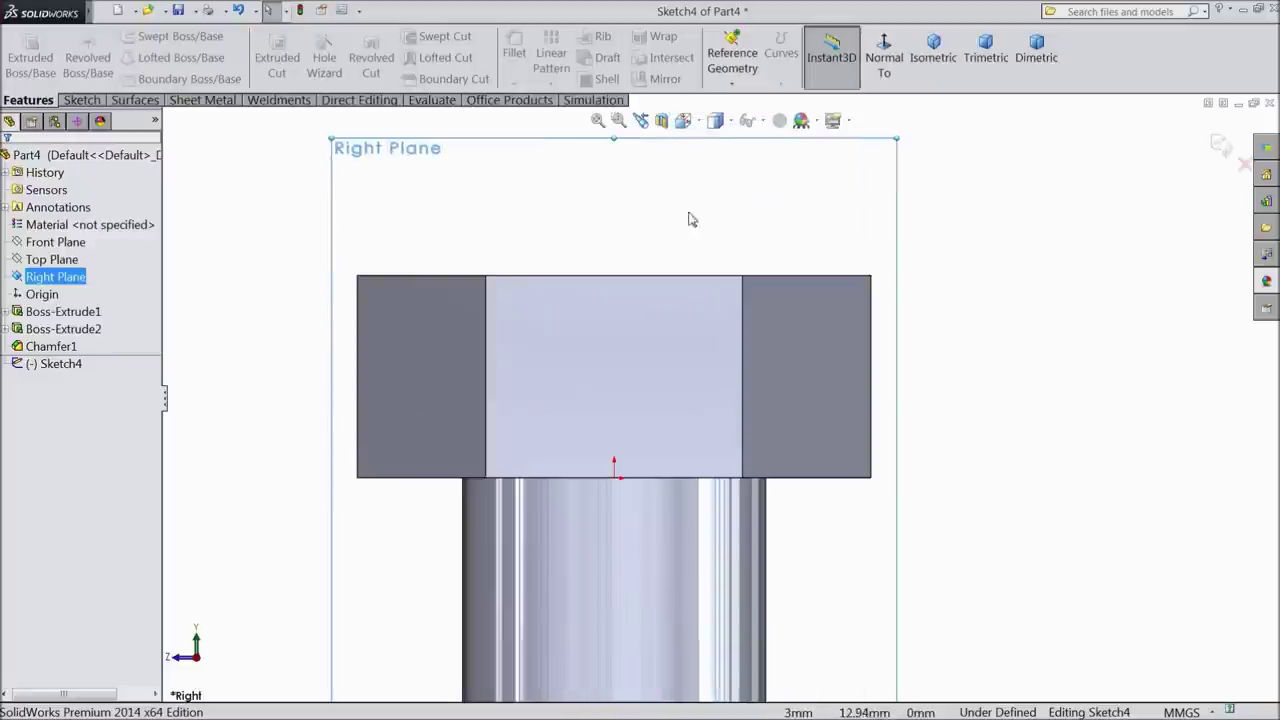
Step: Draw a vertical construction line about 13.7 mm long from the origin up past the top of the bolt head
left_click(83, 100)
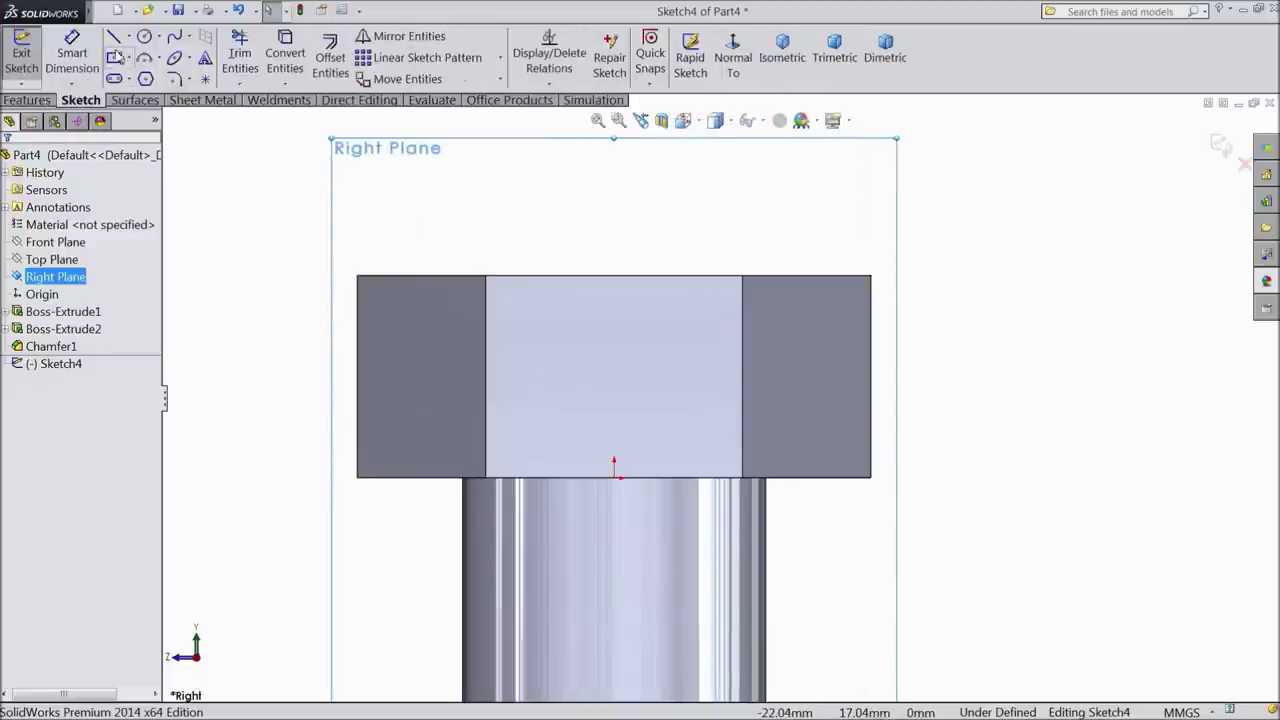
left_click(116, 38)
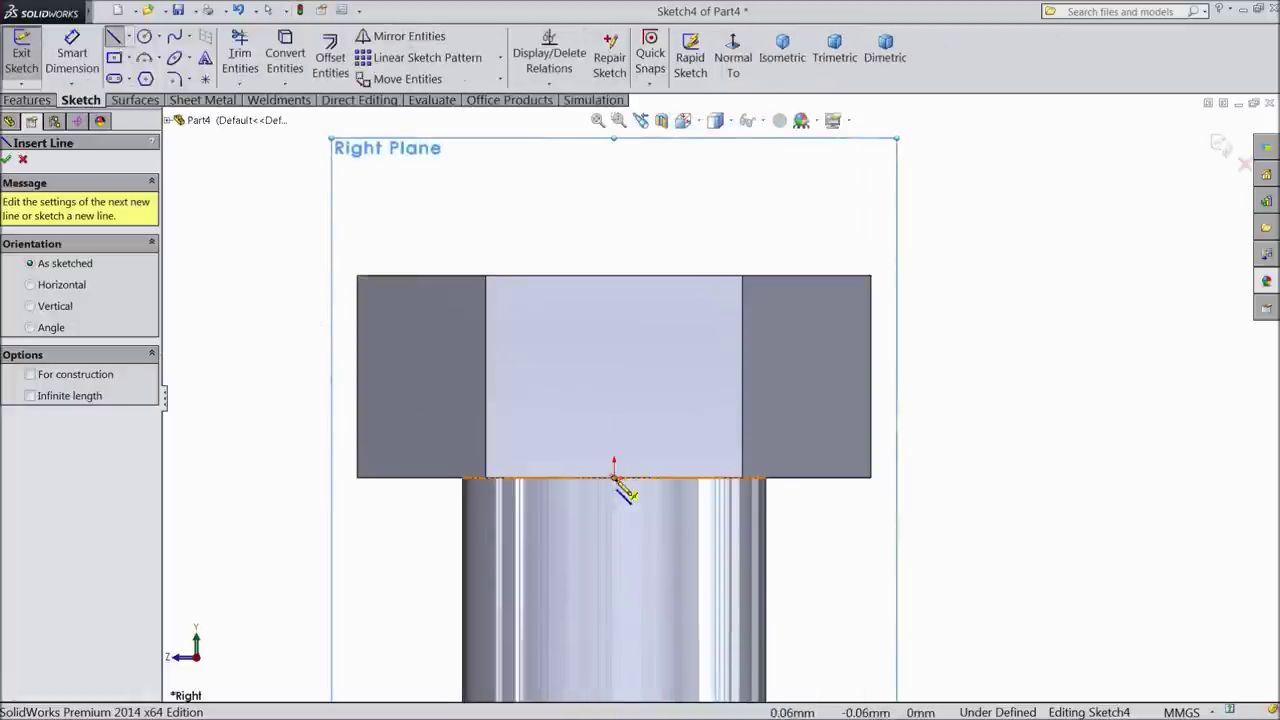
left_click(614, 477)
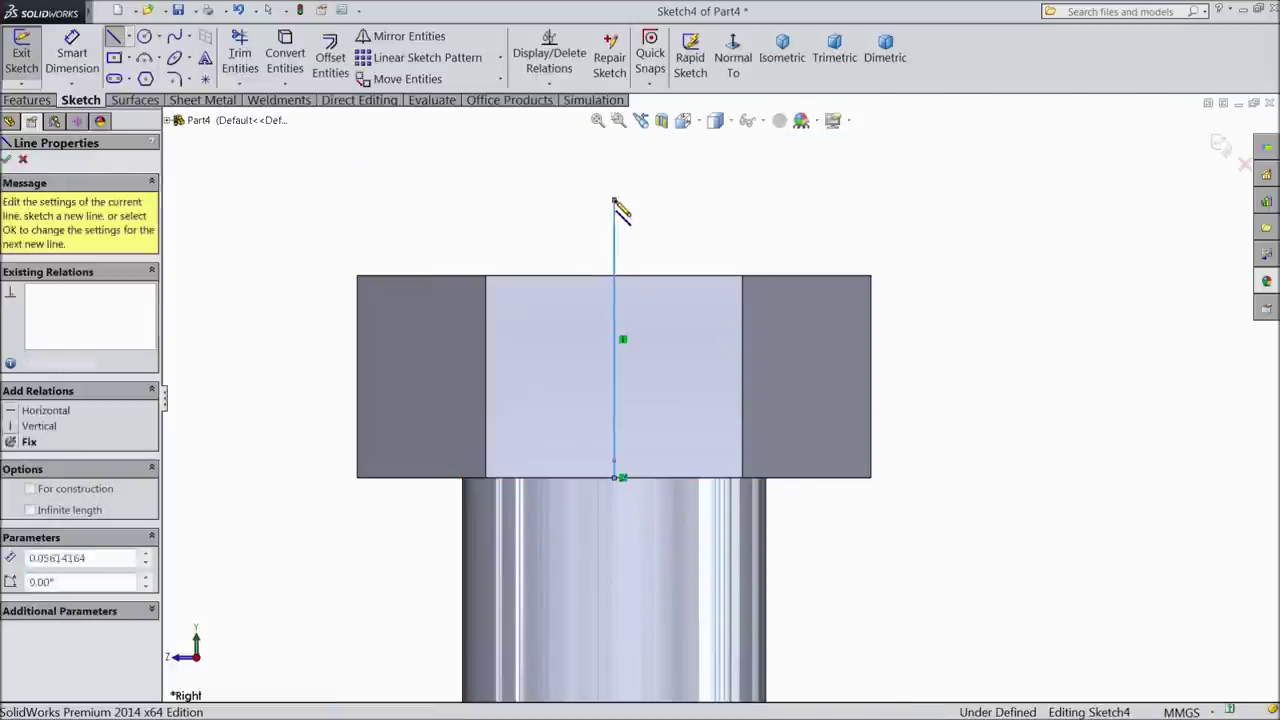
left_click(614, 201)
right_click(650, 182)
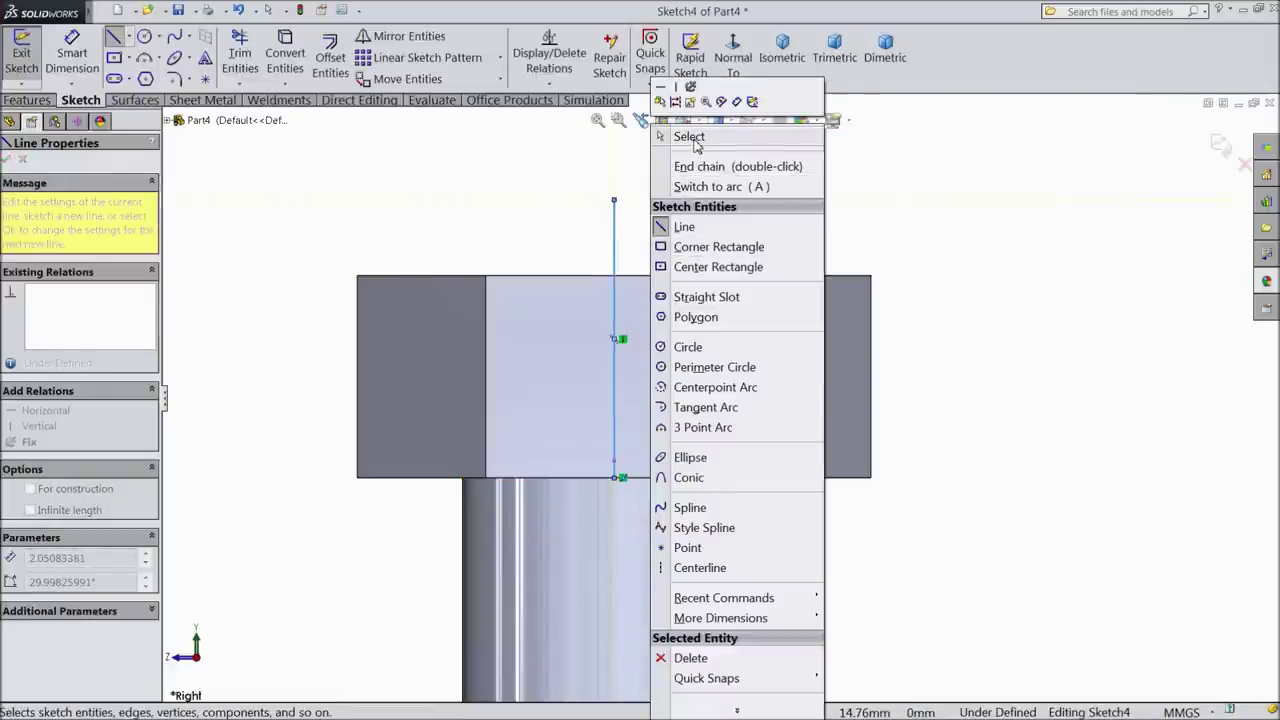
left_click(689, 137)
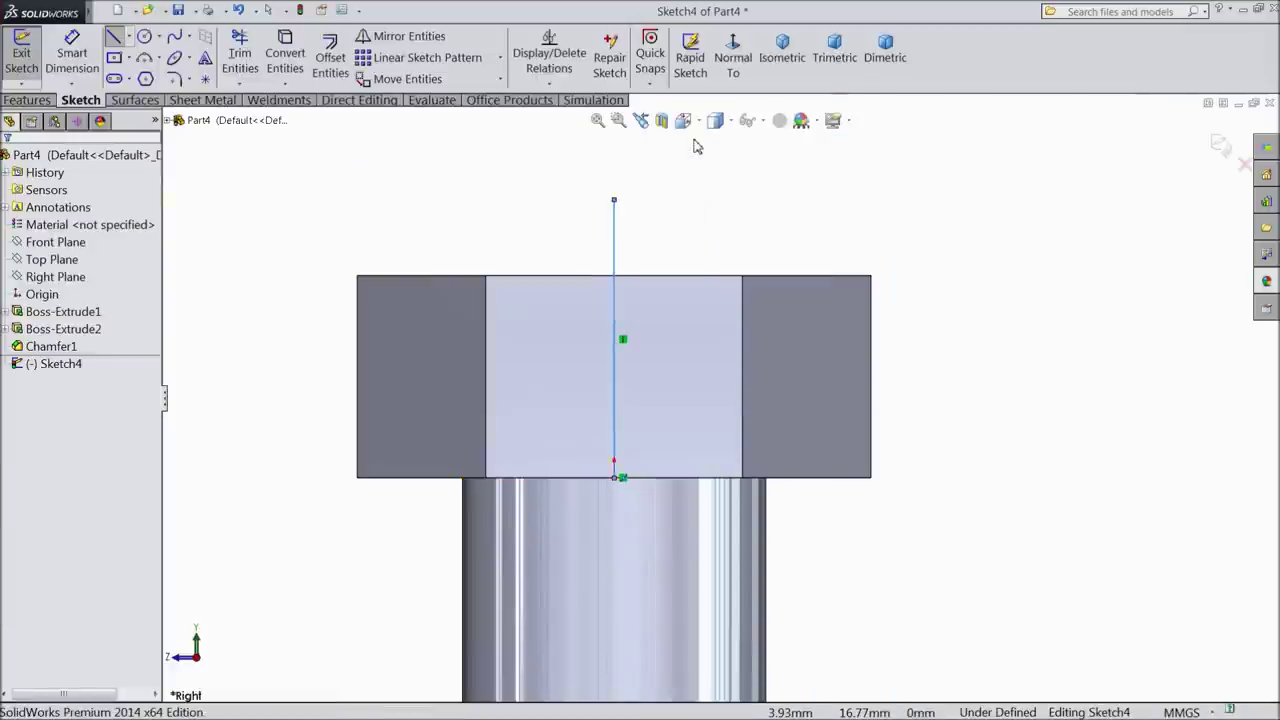
left_click(614, 247)
key("Escape")
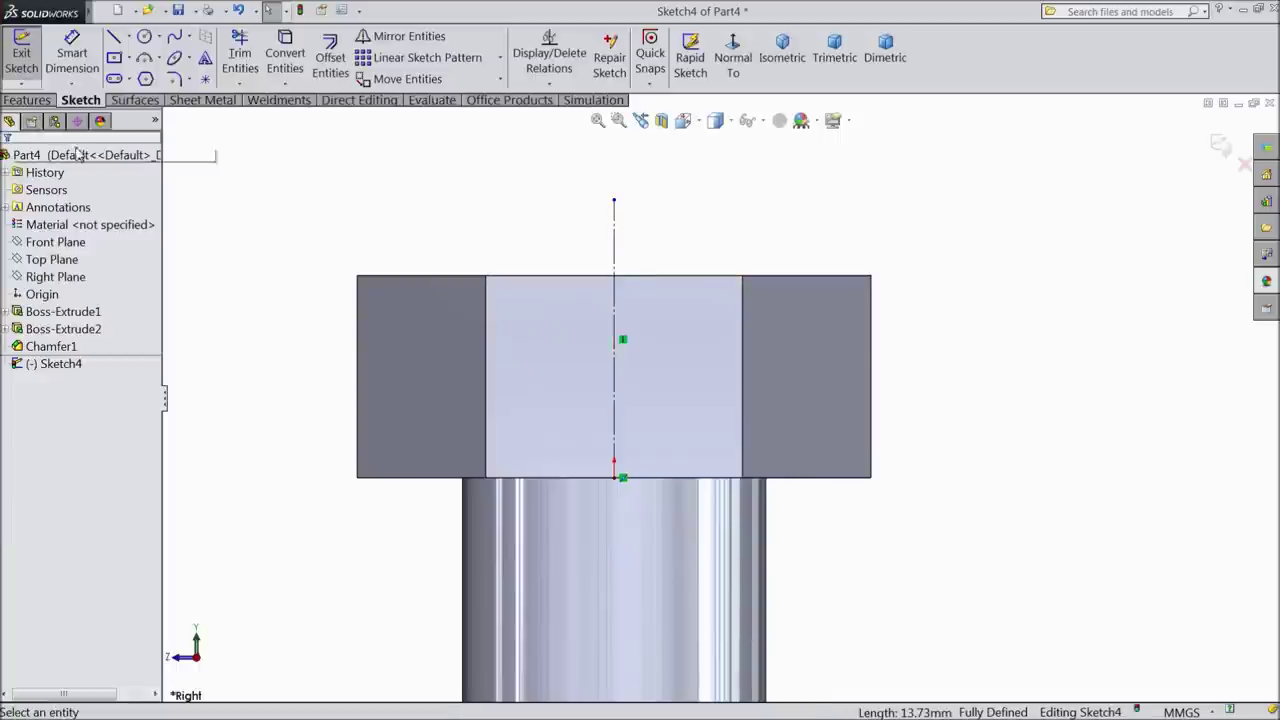
Step: Sketch a closed triangle in the head's upper-left corner, about 2.05 mm along the top edge and 1.3 mm down the side
left_click(114, 37)
scroll(391, 329, "down", 3)
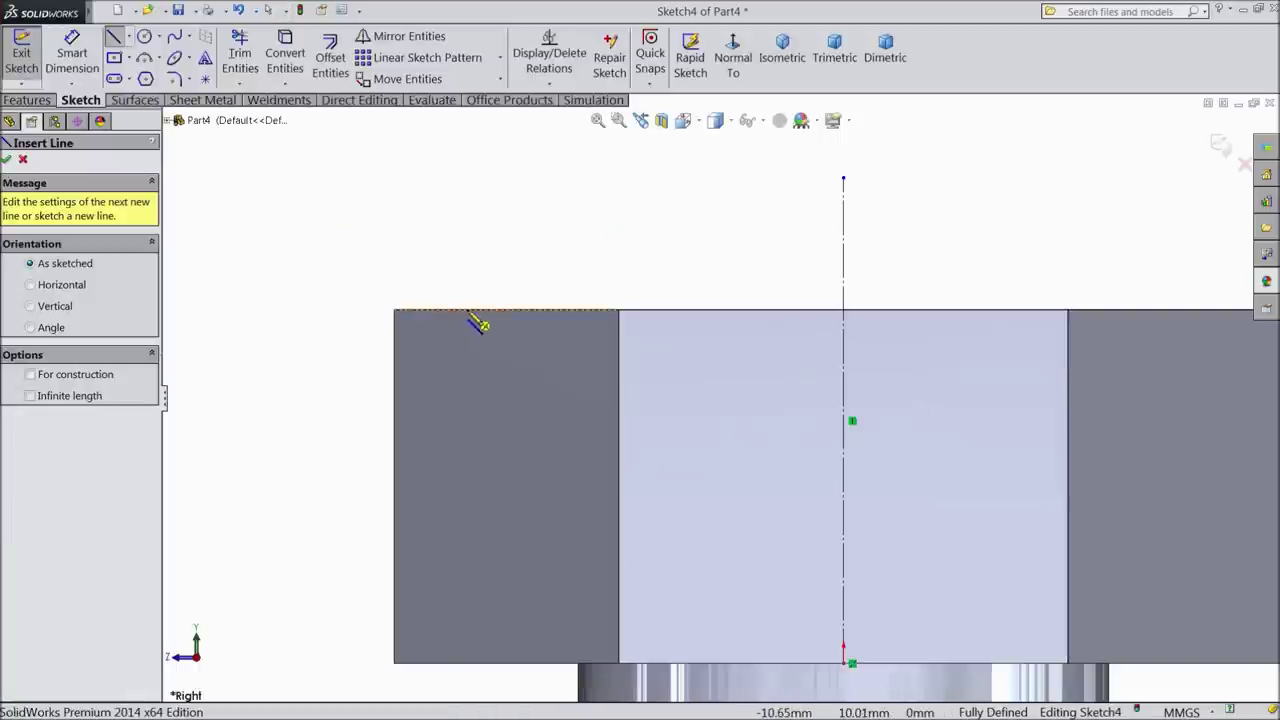
left_click(469, 311)
left_click(394, 311)
left_click(401, 355)
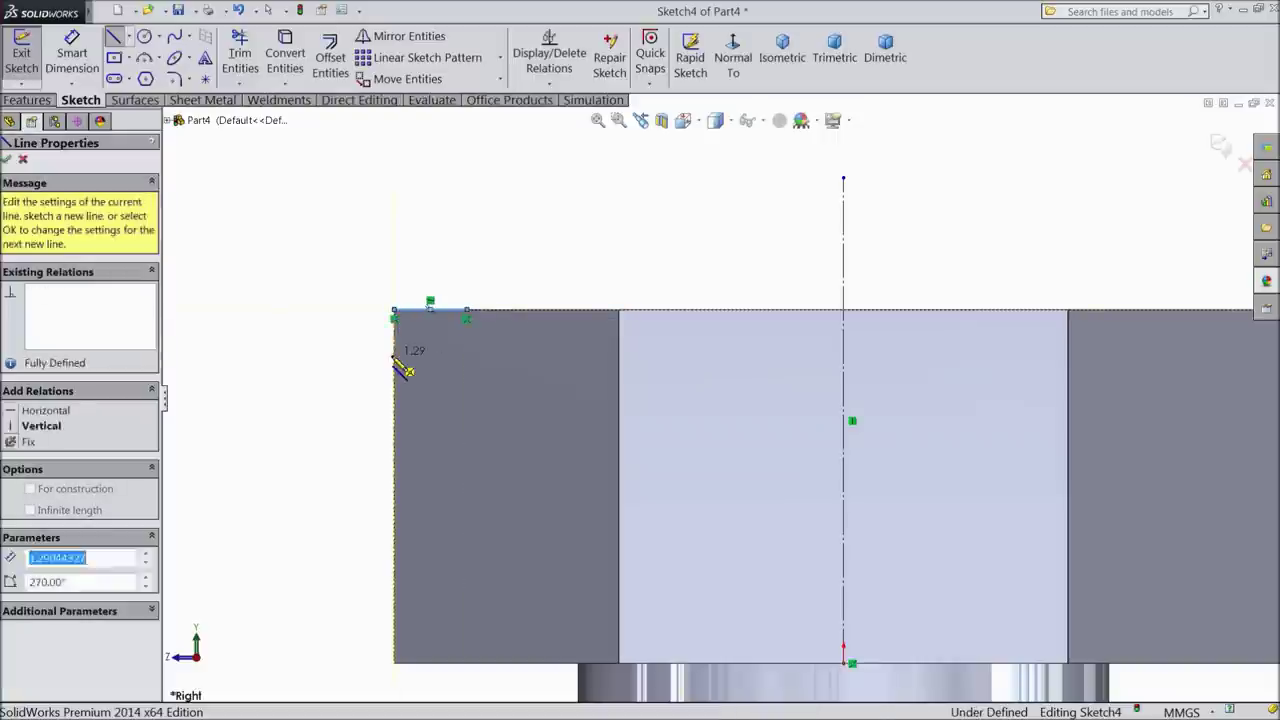
left_click(466, 312)
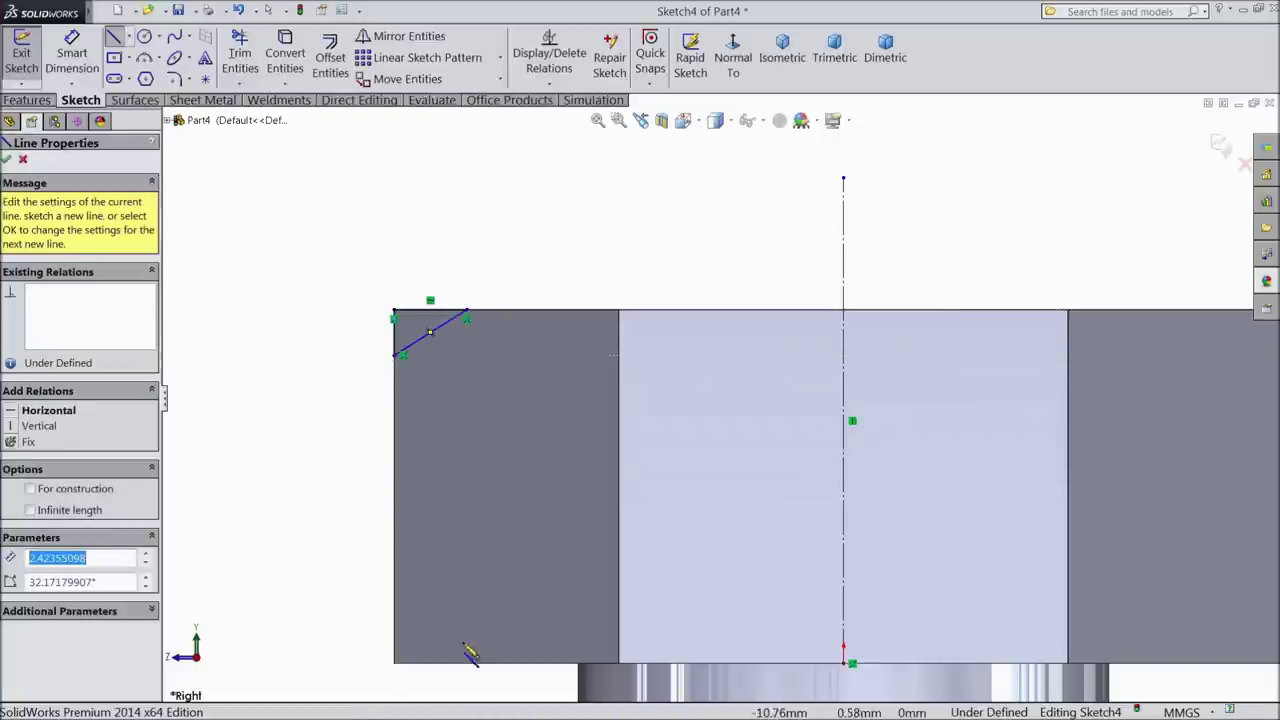
Step: Sketch a closed triangle in the head's lower-left corner with a sloping side of about 2.4 mm
left_click(394, 662)
left_click(398, 617)
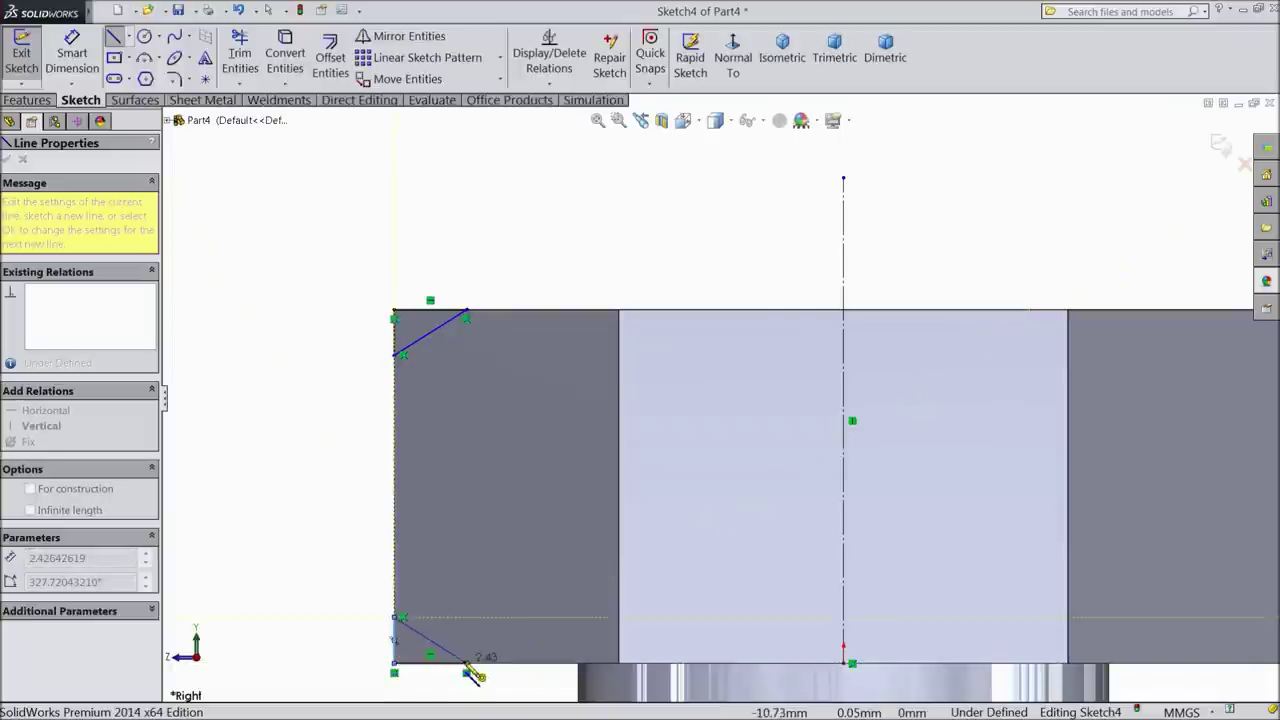
left_click(466, 663)
right_click(263, 322)
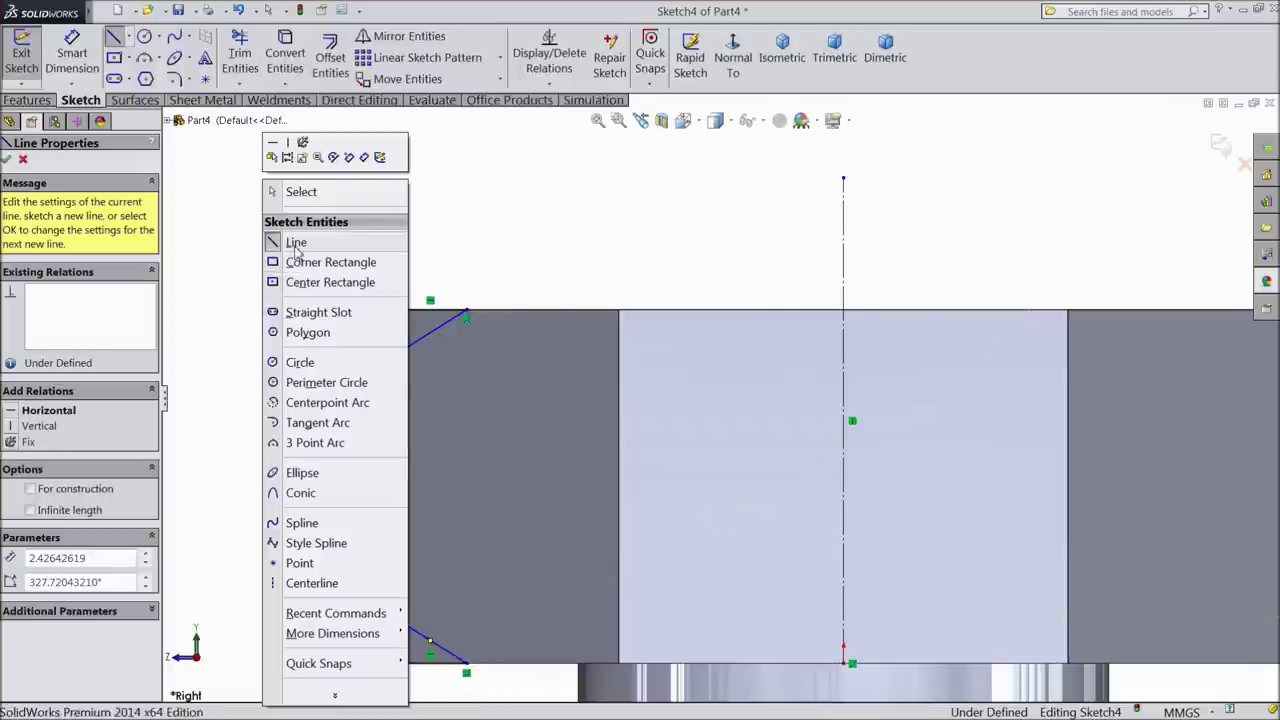
left_click(300, 243)
Step: Dimension the upper corner triangle 1.5 mm along the head's top edge and 1.2 mm down its side
scroll(482, 544, "down", 3)
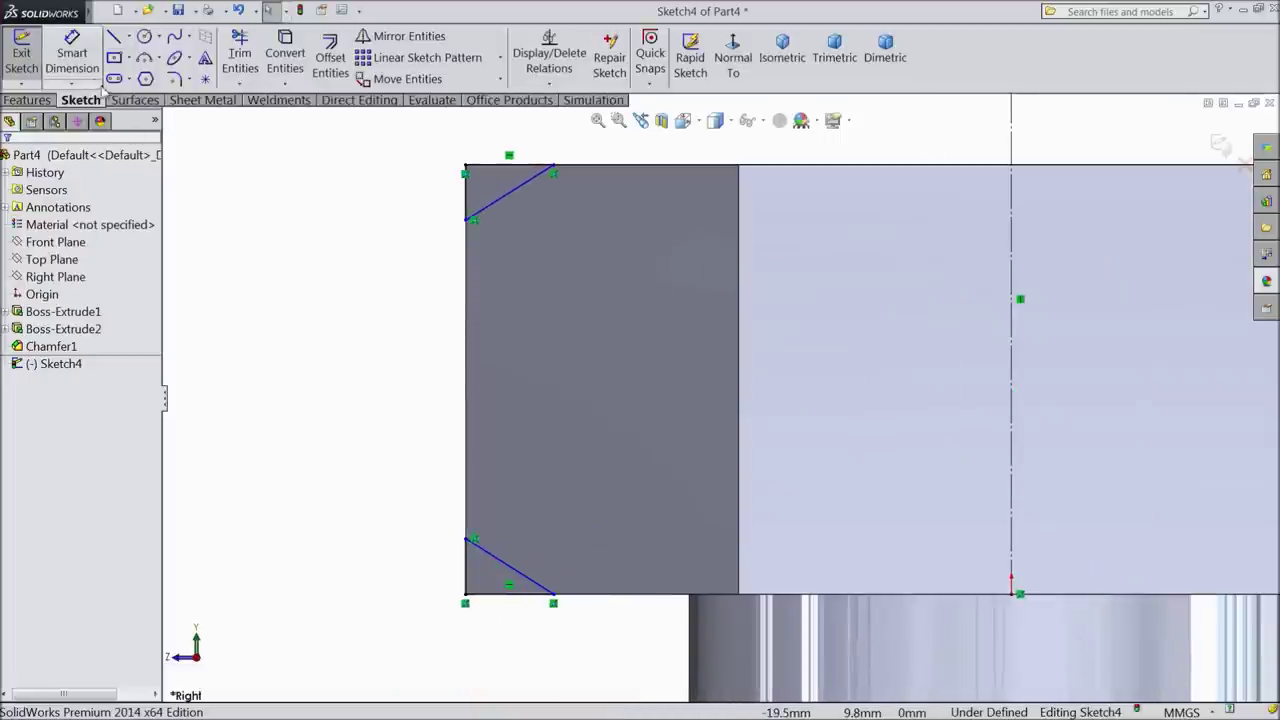
left_click(72, 55)
left_click(495, 172)
left_click(503, 157)
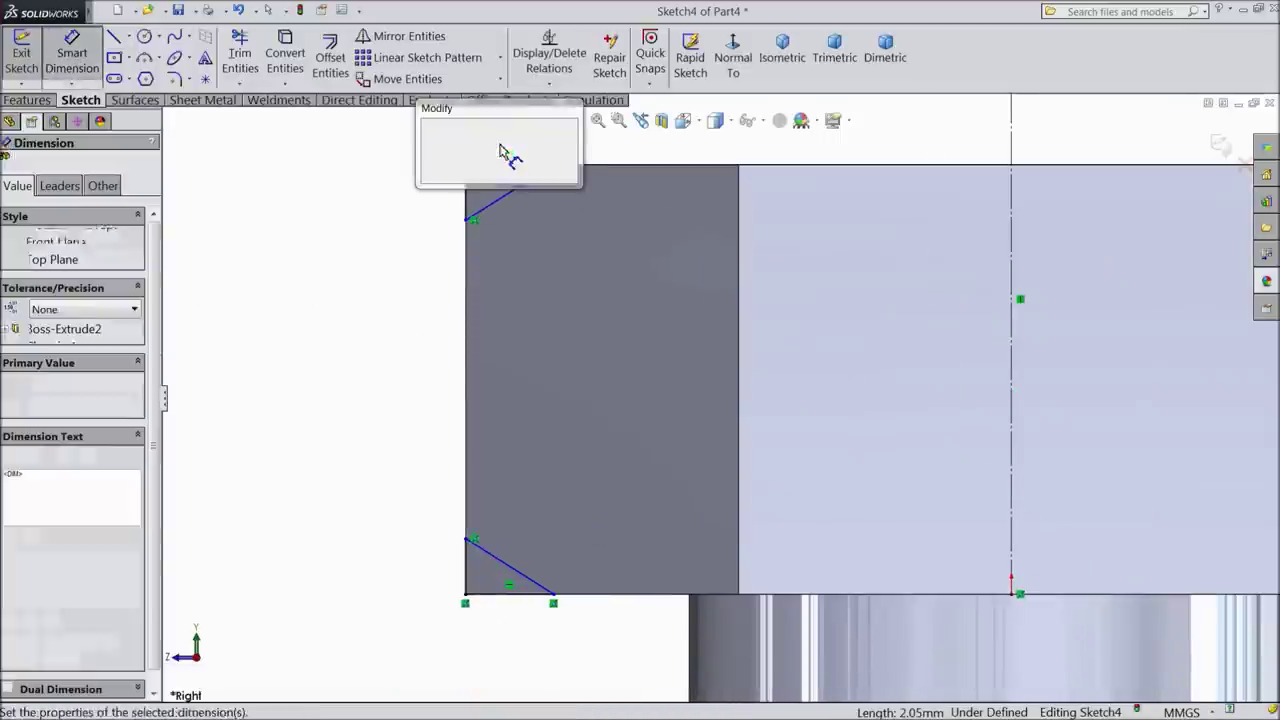
type("1.5")
key("Return")
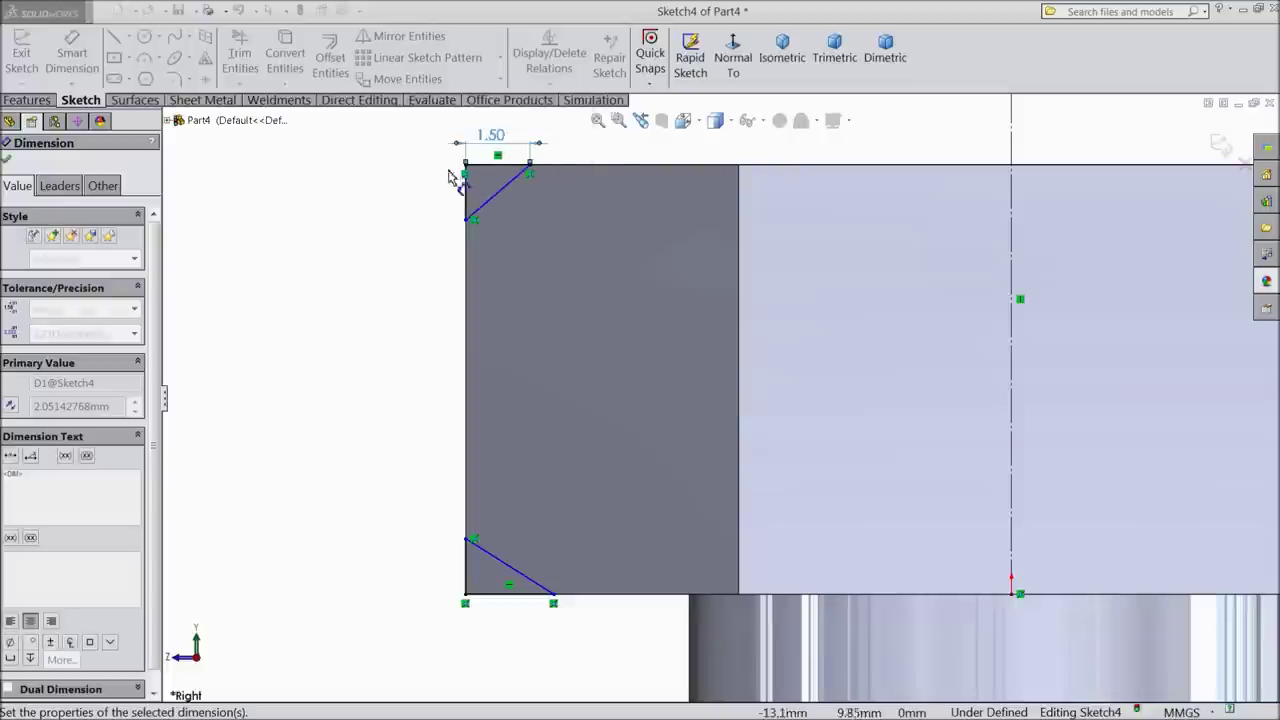
left_click(465, 192)
left_click(410, 208)
type("1.2")
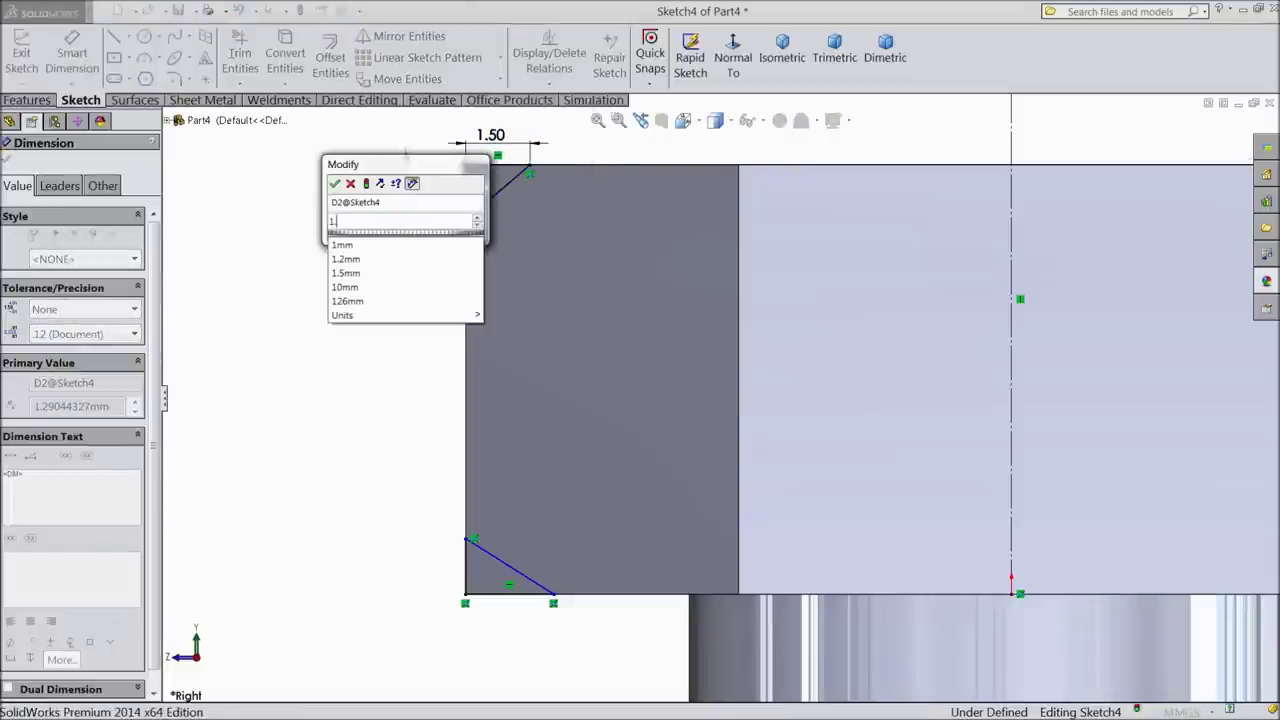
left_click(335, 183)
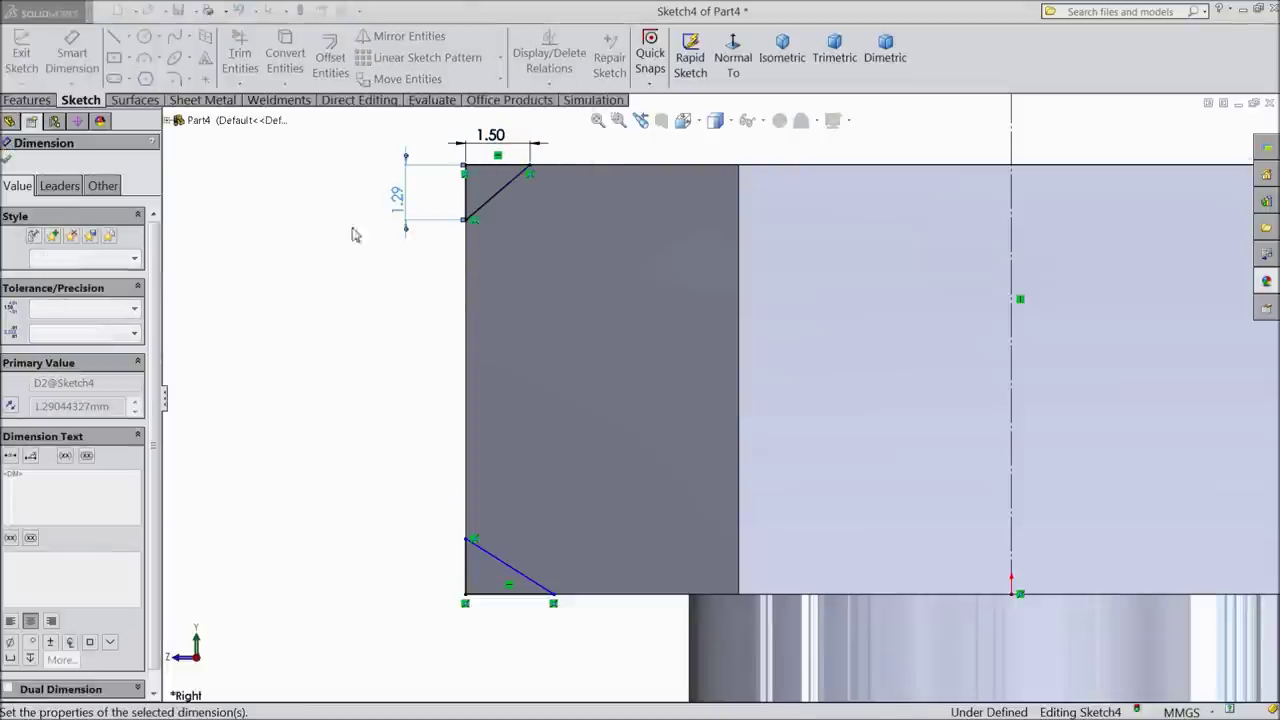
Step: Dimension the lower corner triangle 1.5 mm along the head's bottom edge and 1.2 mm up its side
left_click(506, 596)
left_click(515, 640)
type("1.5")
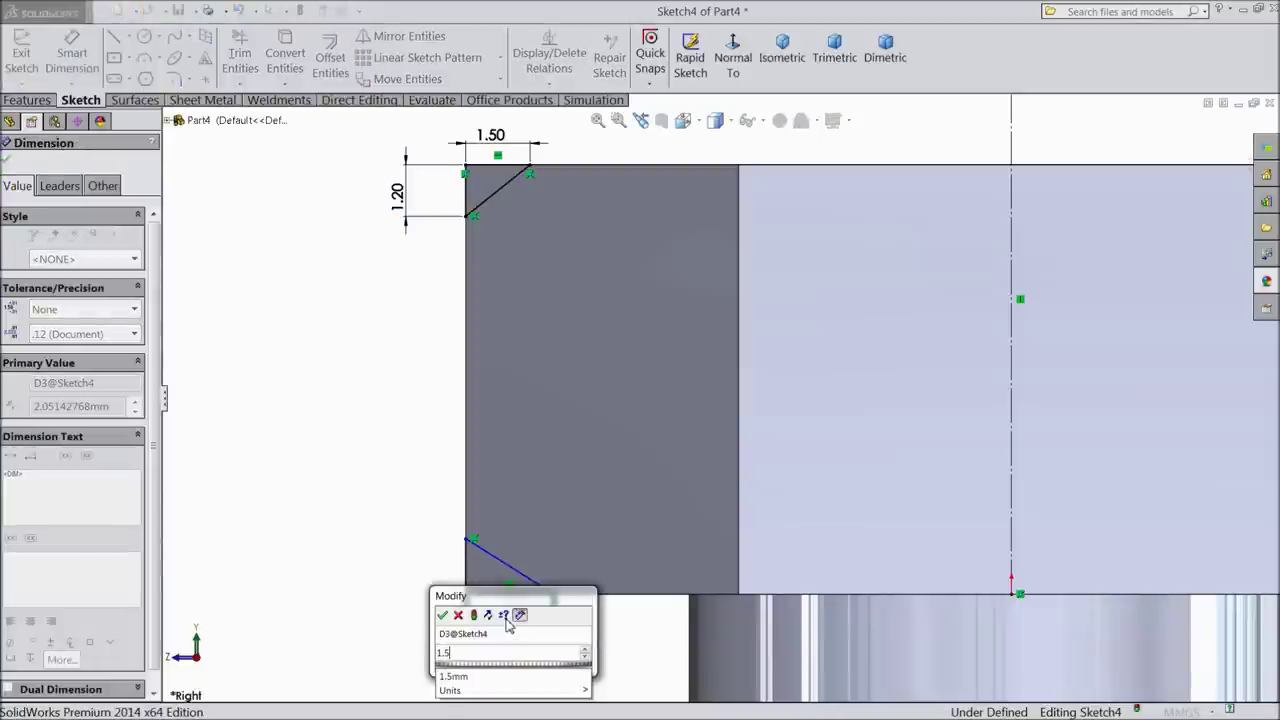
left_click(442, 615)
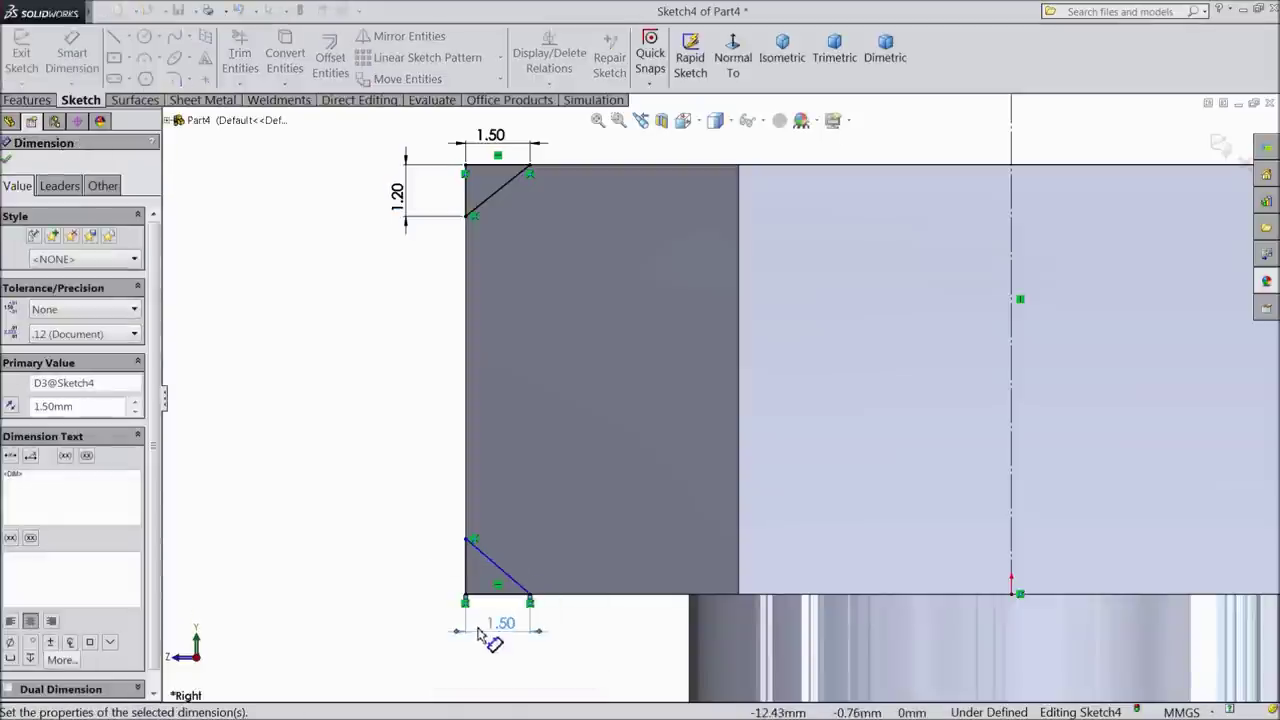
left_click(468, 578)
left_click(410, 584)
type("1.2")
left_click(339, 559)
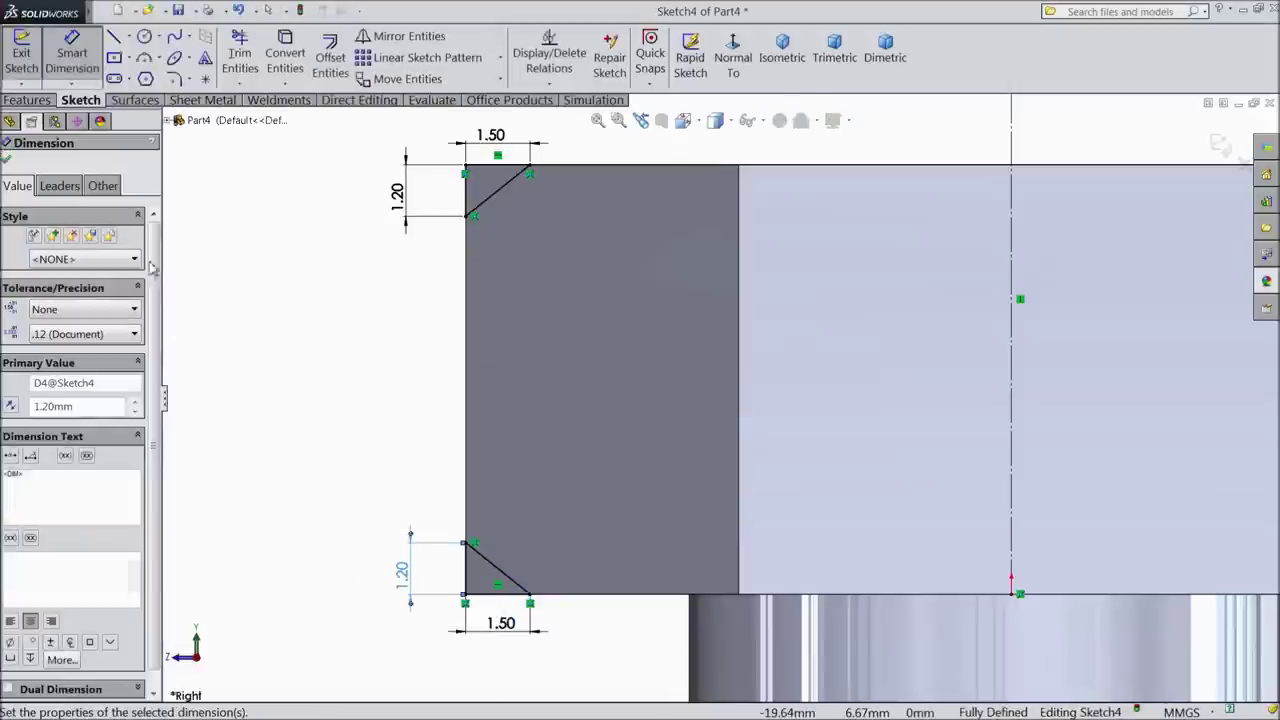
Step: Revolve-cut both corner triangles a full 360 degrees around the vertical construction line to bevel the bolt head
left_click(44, 101)
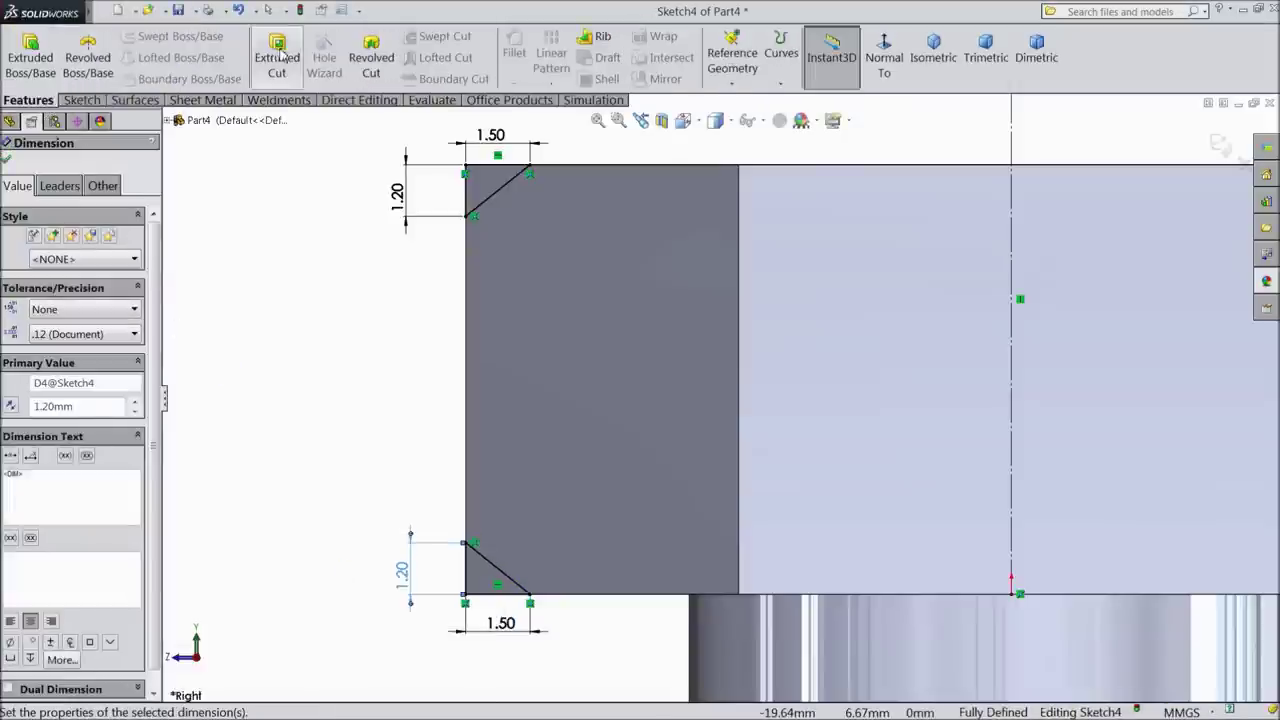
left_click(371, 60)
middle_click_drag(408, 271, 386, 346)
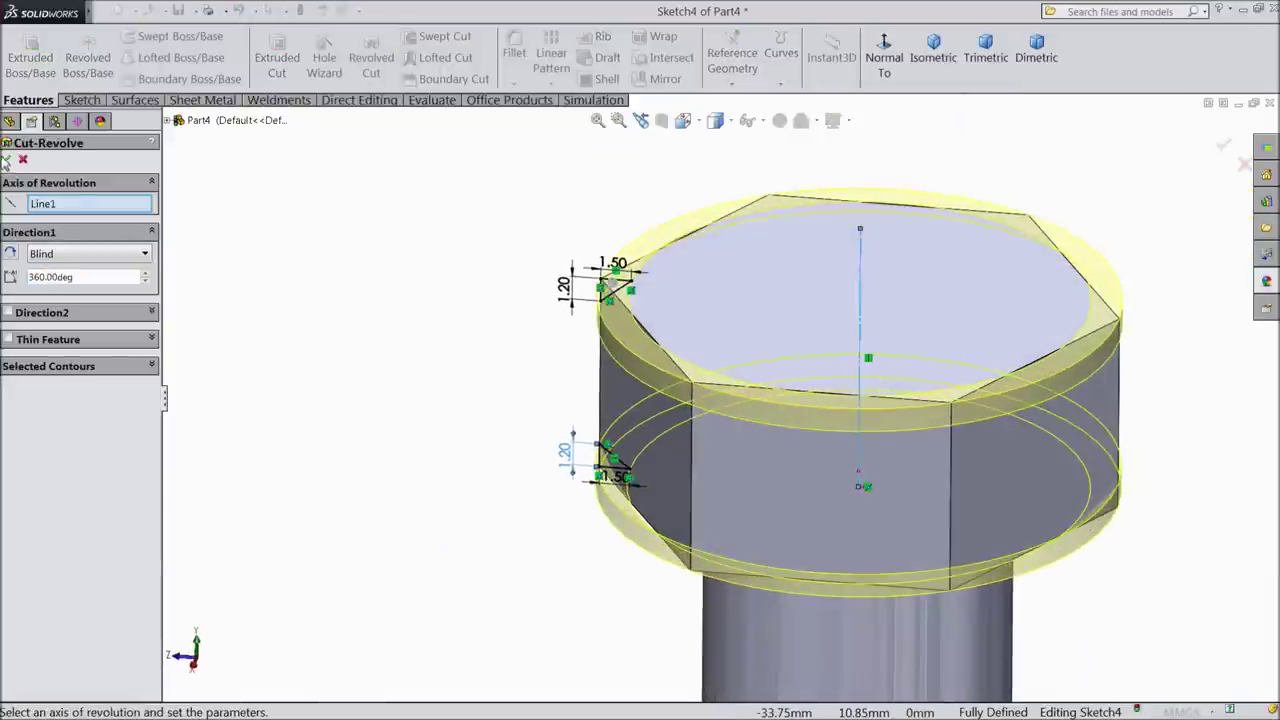
left_click(7, 160)
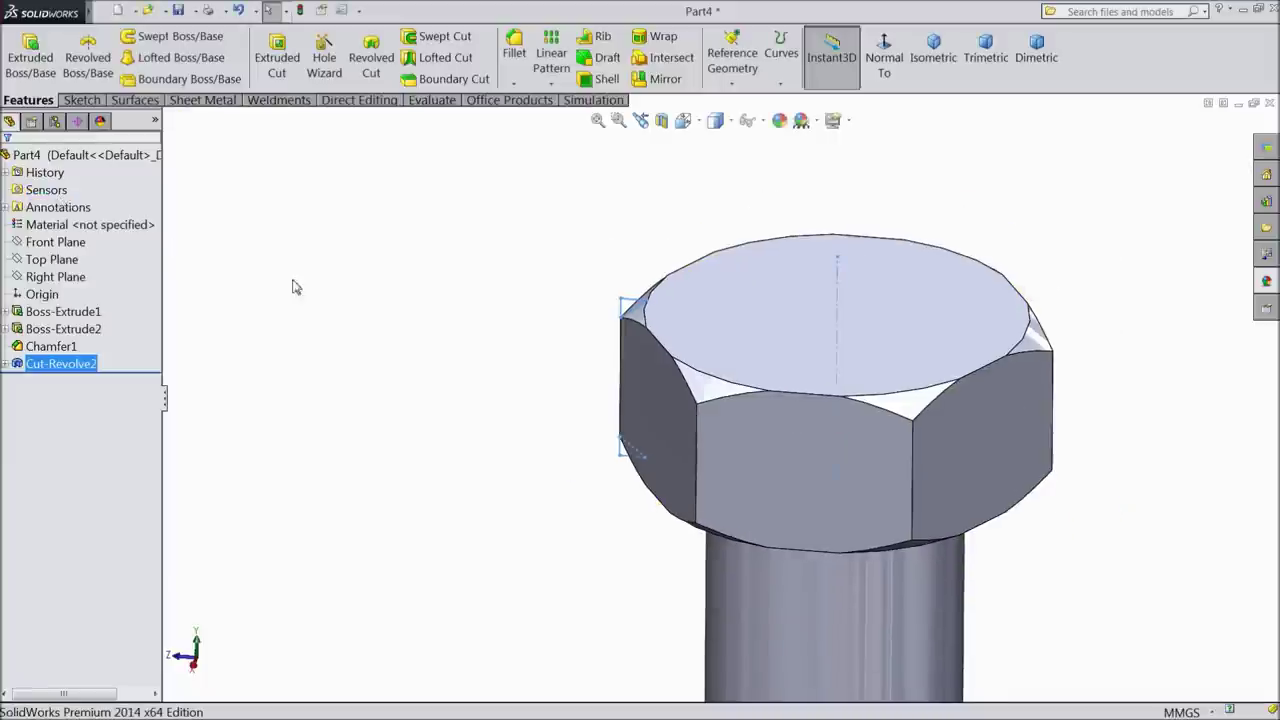
Step: Apply the satin finish stainless steel appearance to the whole bolt part
scroll(349, 317, "up", 5)
scroll(666, 502, "up", 2)
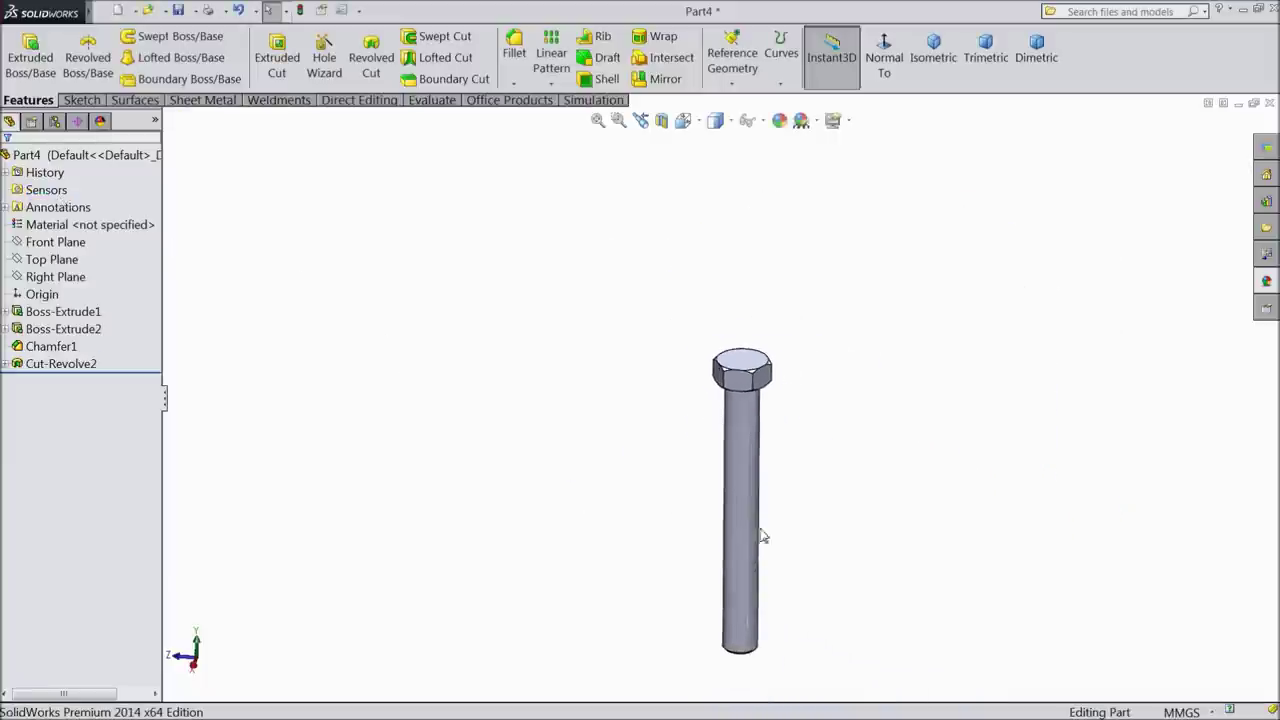
scroll(755, 510, "down", 2)
left_click(26, 156)
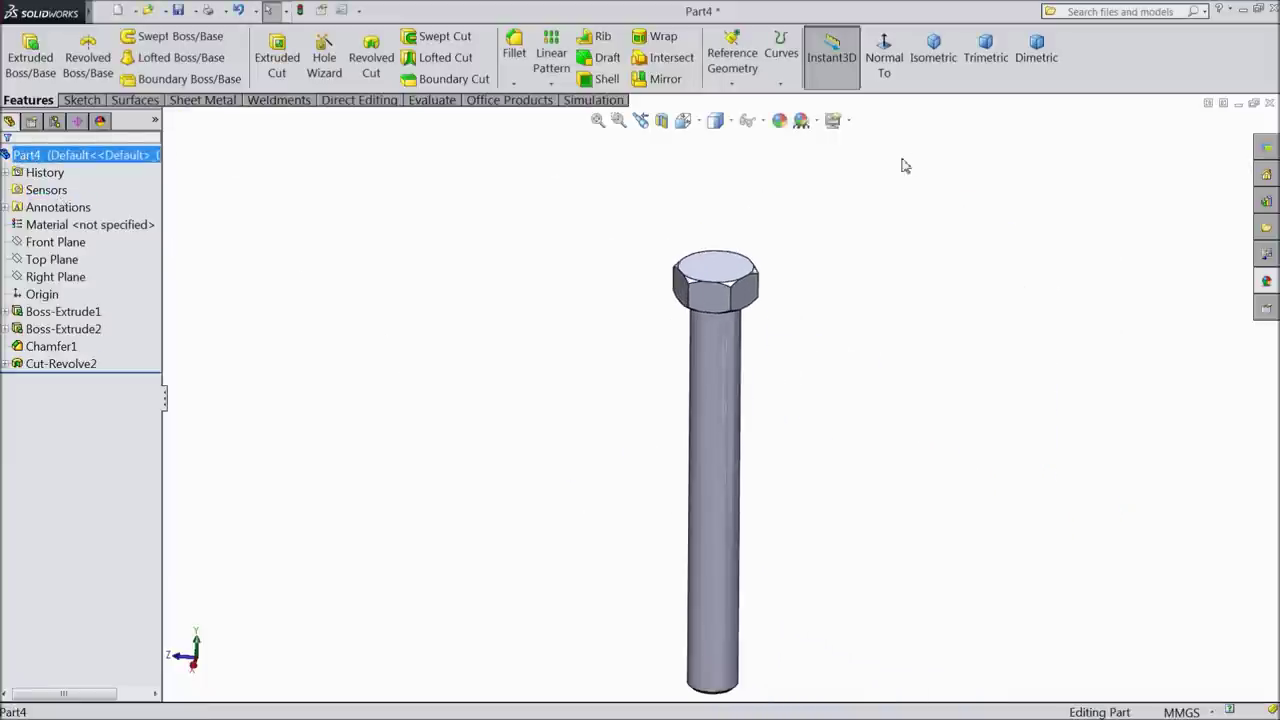
left_click(1267, 282)
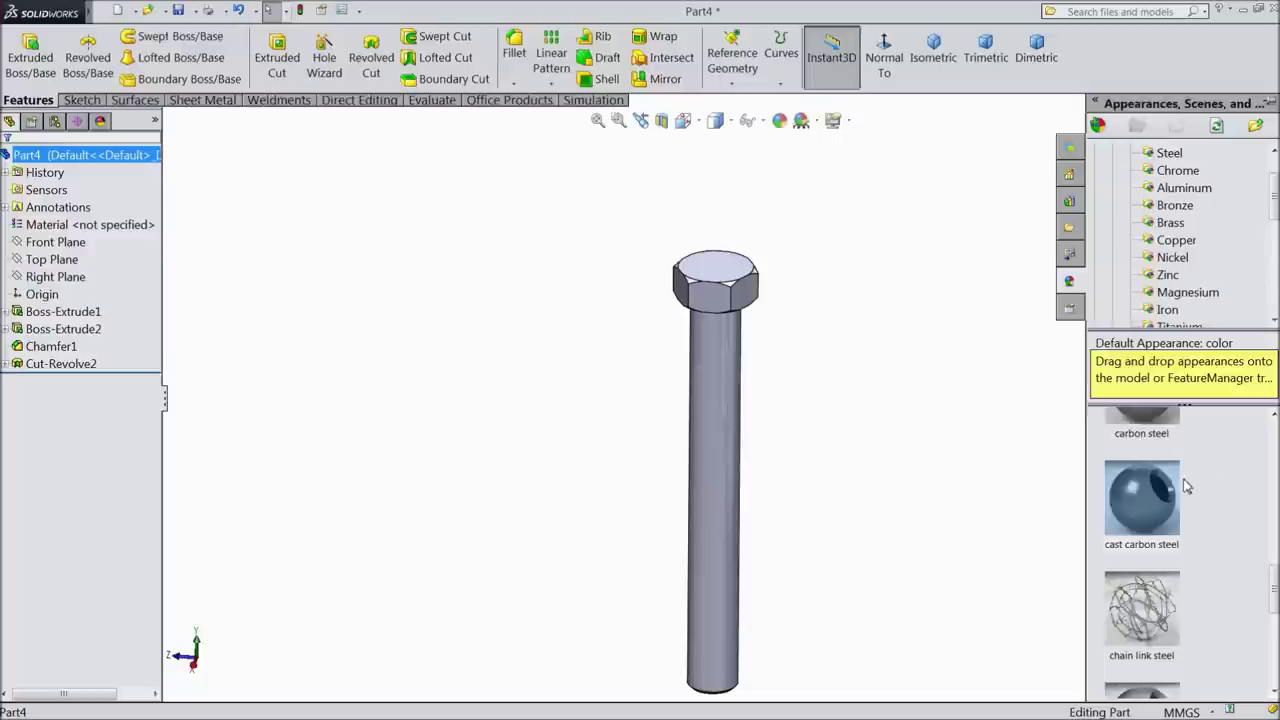
scroll(1186, 486, "up", 3)
scroll(1177, 517, "up", 2)
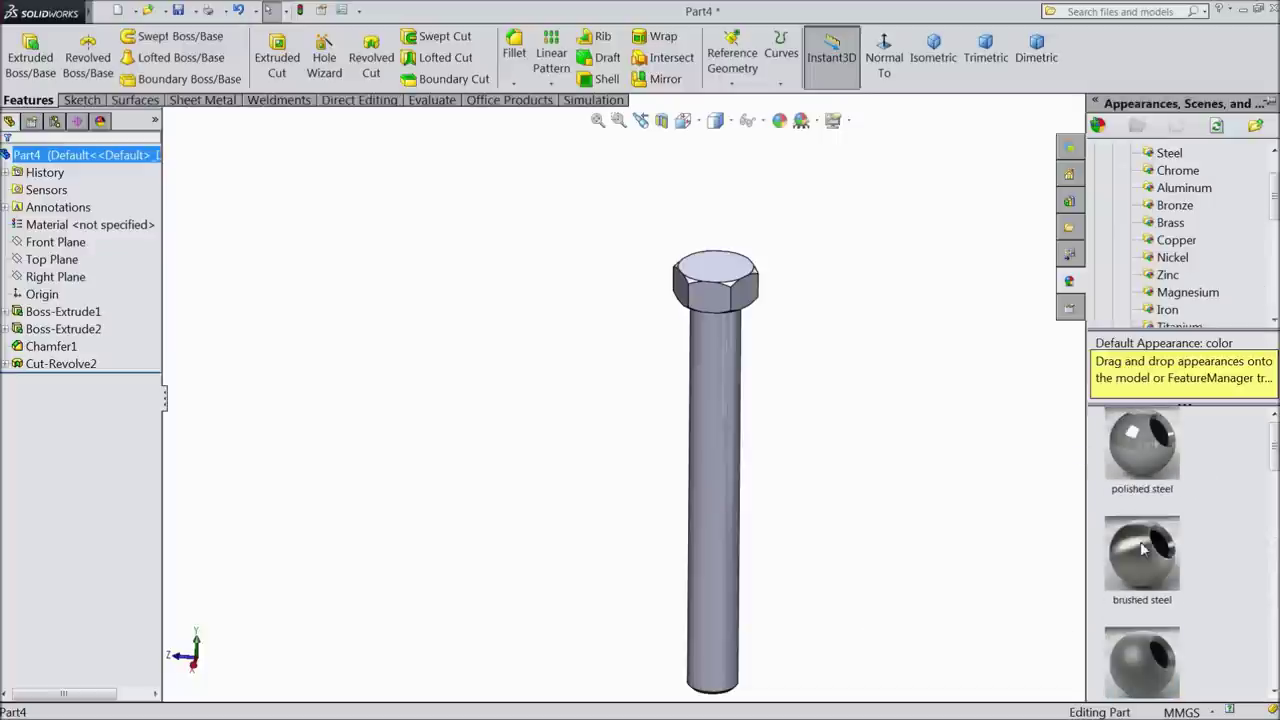
double_click(1158, 650)
middle_click_drag(870, 543, 848, 283)
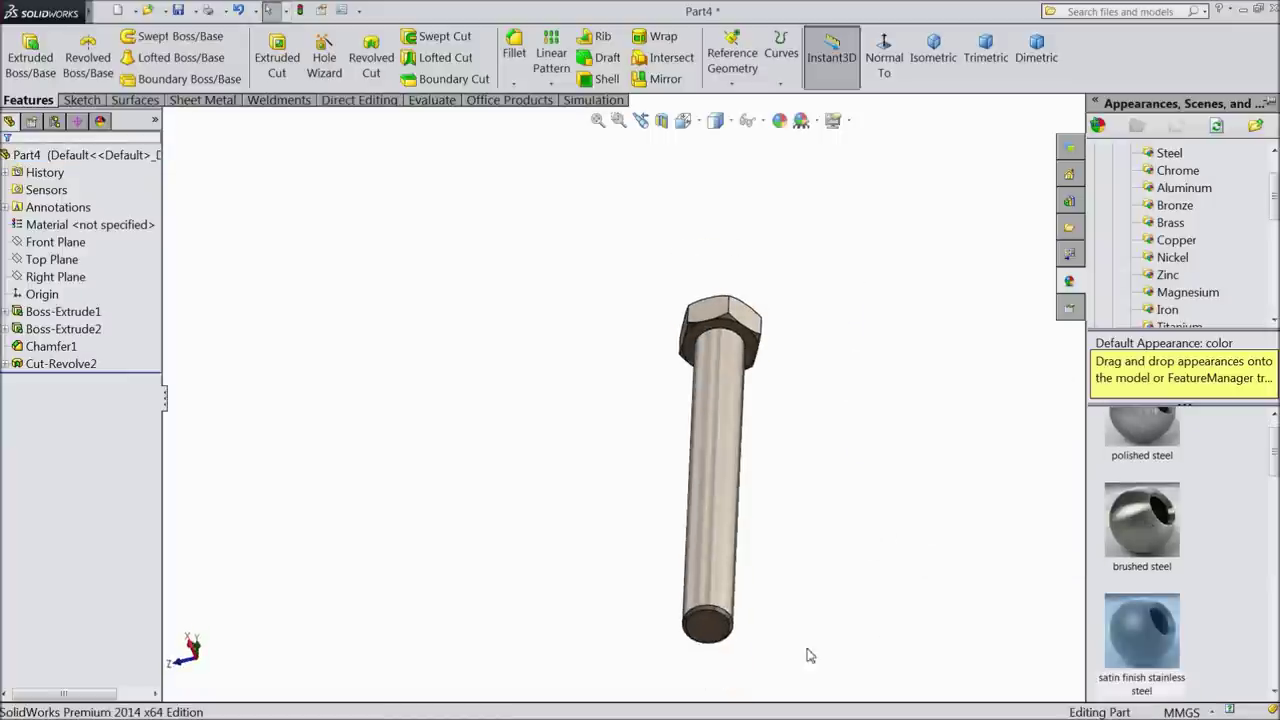
Step: Start a cosmetic thread on the outer circular edge of the chamfer at the shank's free end
middle_click_drag(806, 654, 463, 283)
left_click(105, 11)
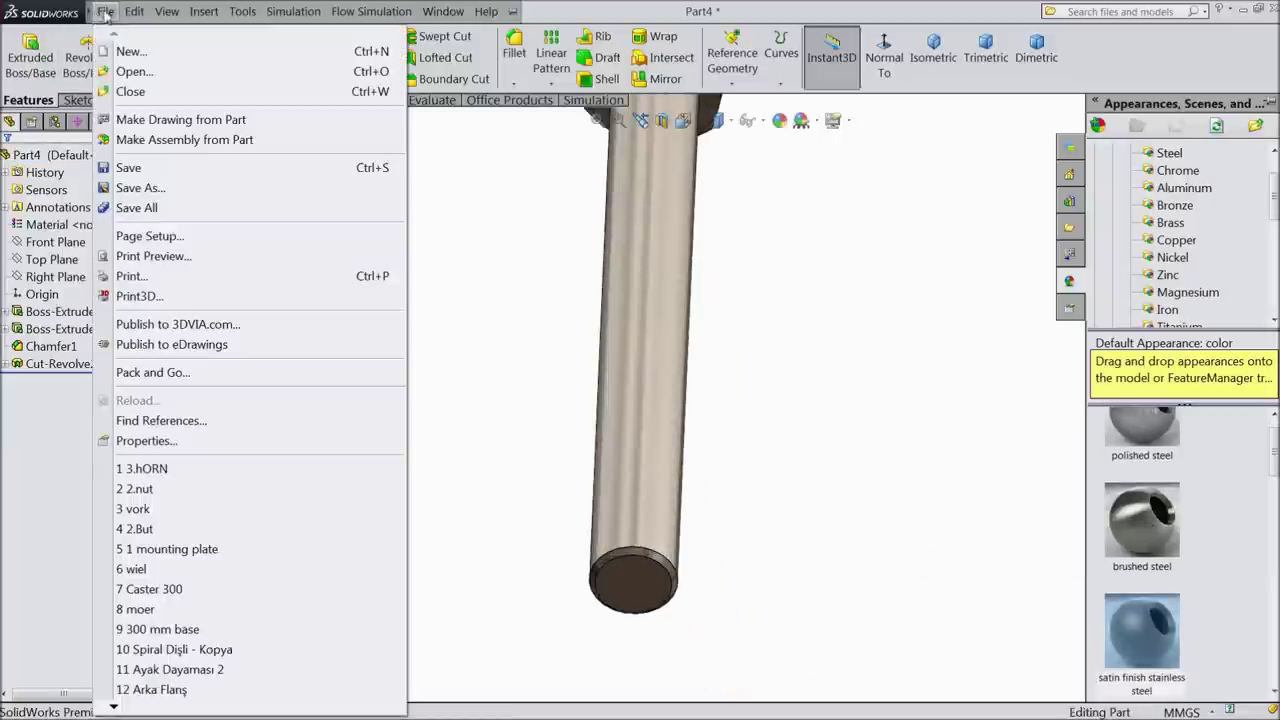
mouse_move(168, 12)
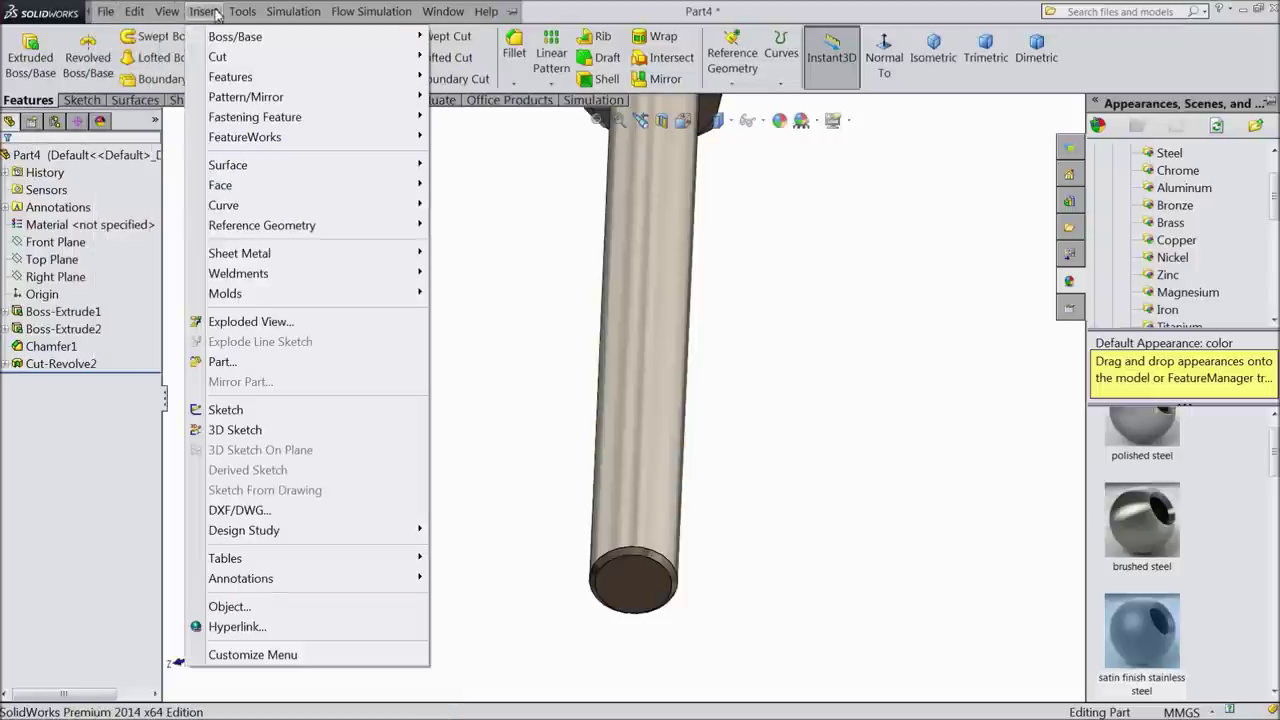
mouse_move(427, 580)
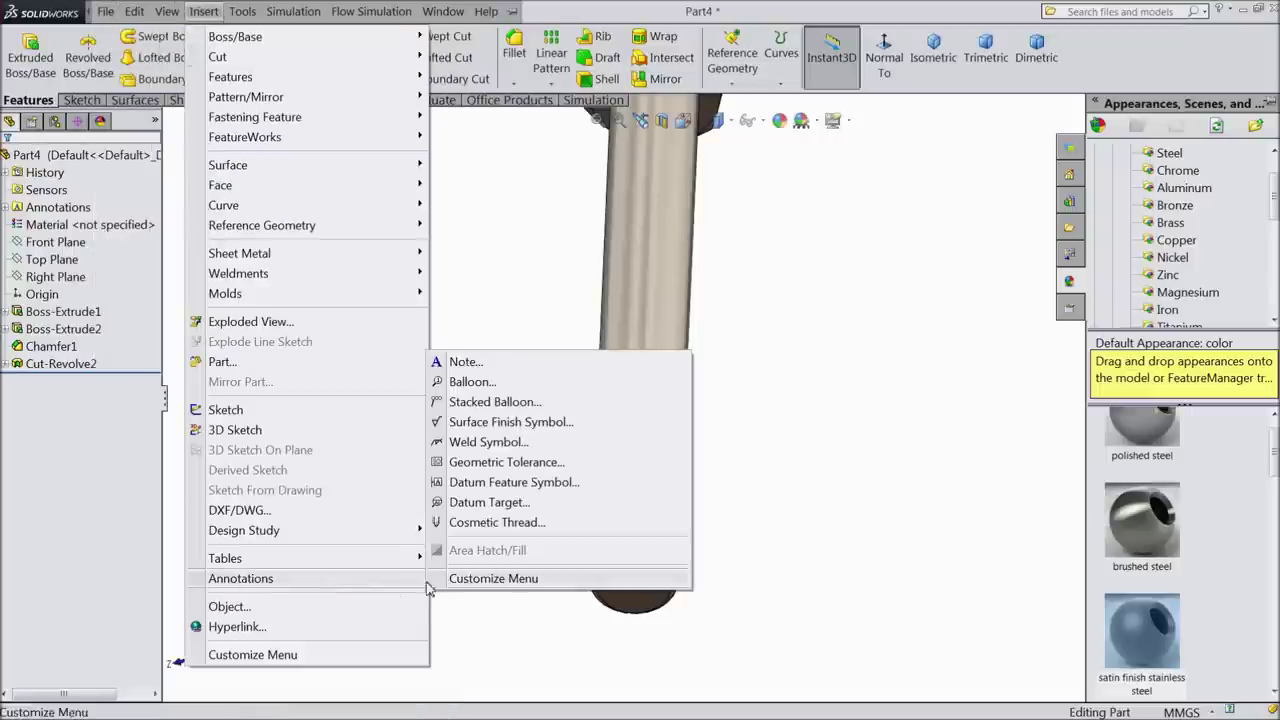
left_click(495, 522)
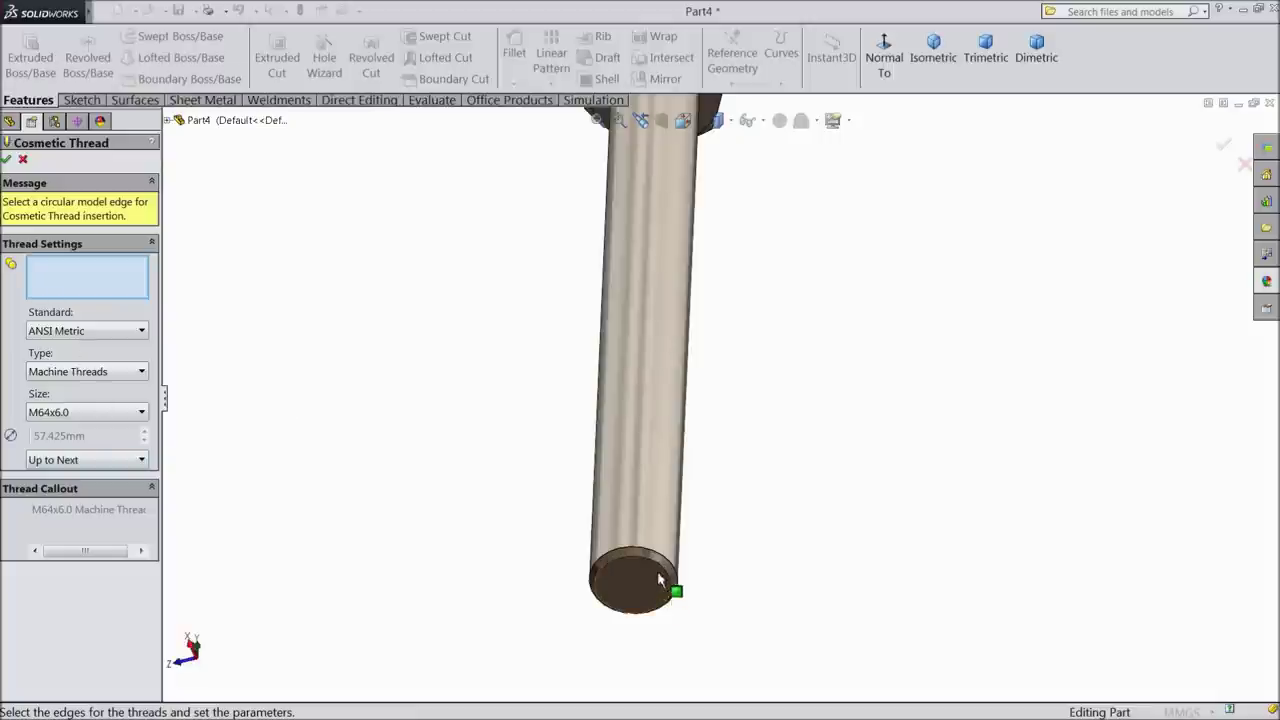
scroll(657, 571, "down", 3)
left_click(572, 458)
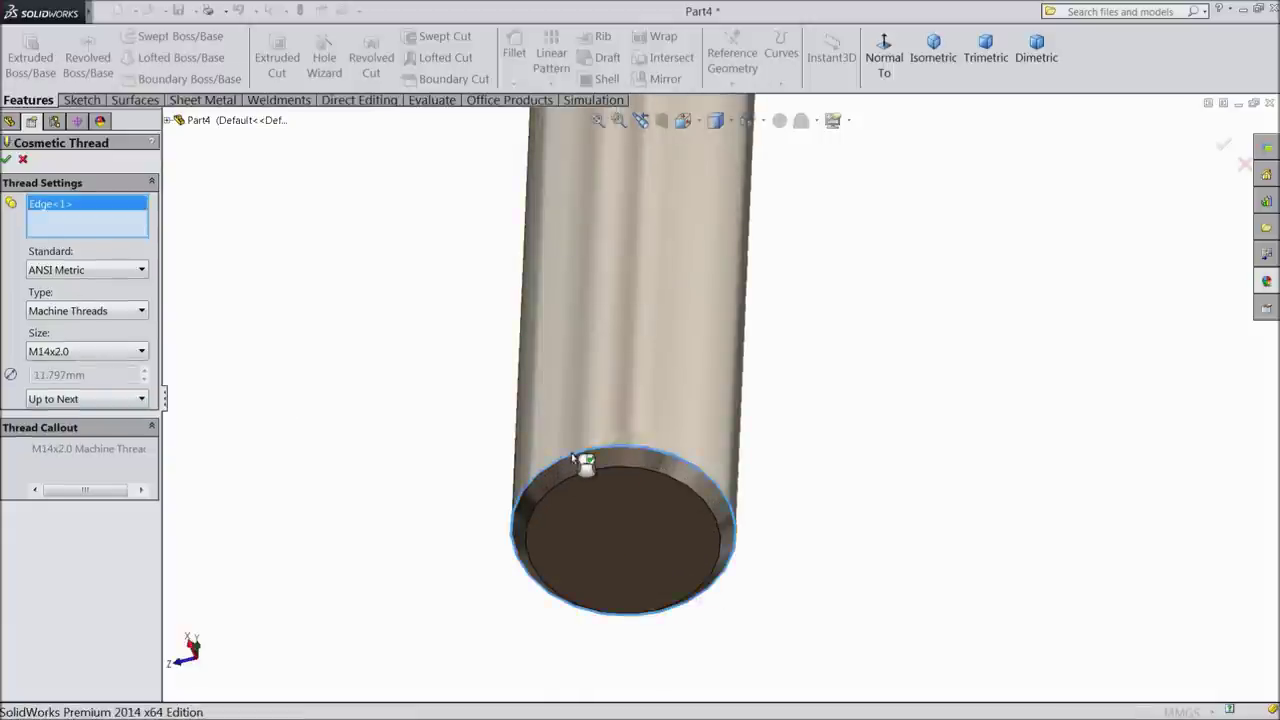
Step: Give the cosmetic thread a blind depth of 20 mm and size M14x2.0, and create it
left_click(71, 400)
left_click(48, 417)
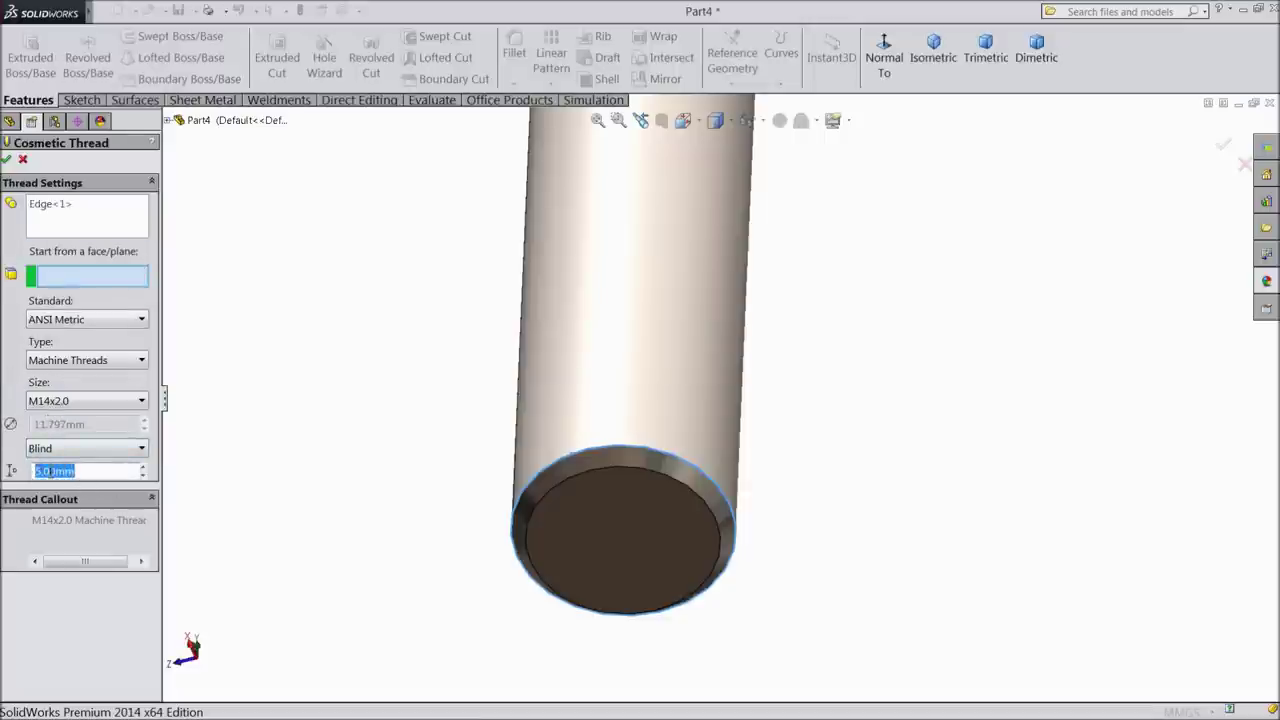
type("20")
key("Return")
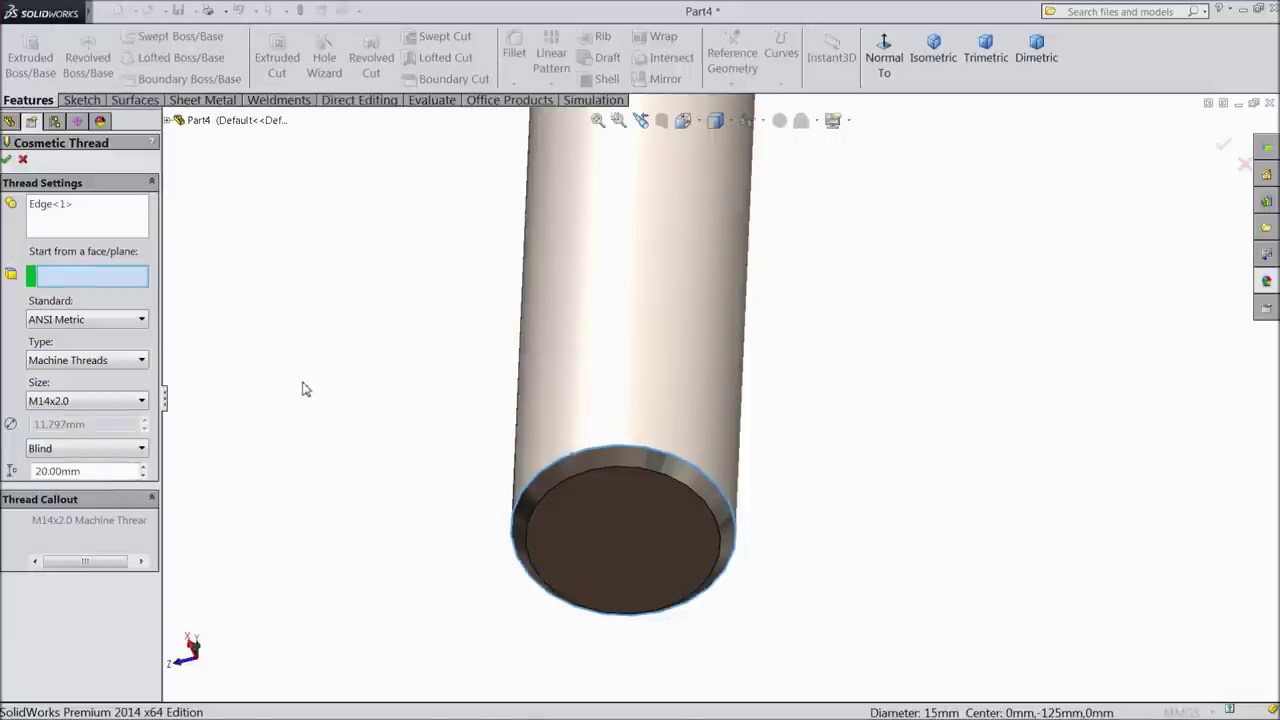
left_click(89, 405)
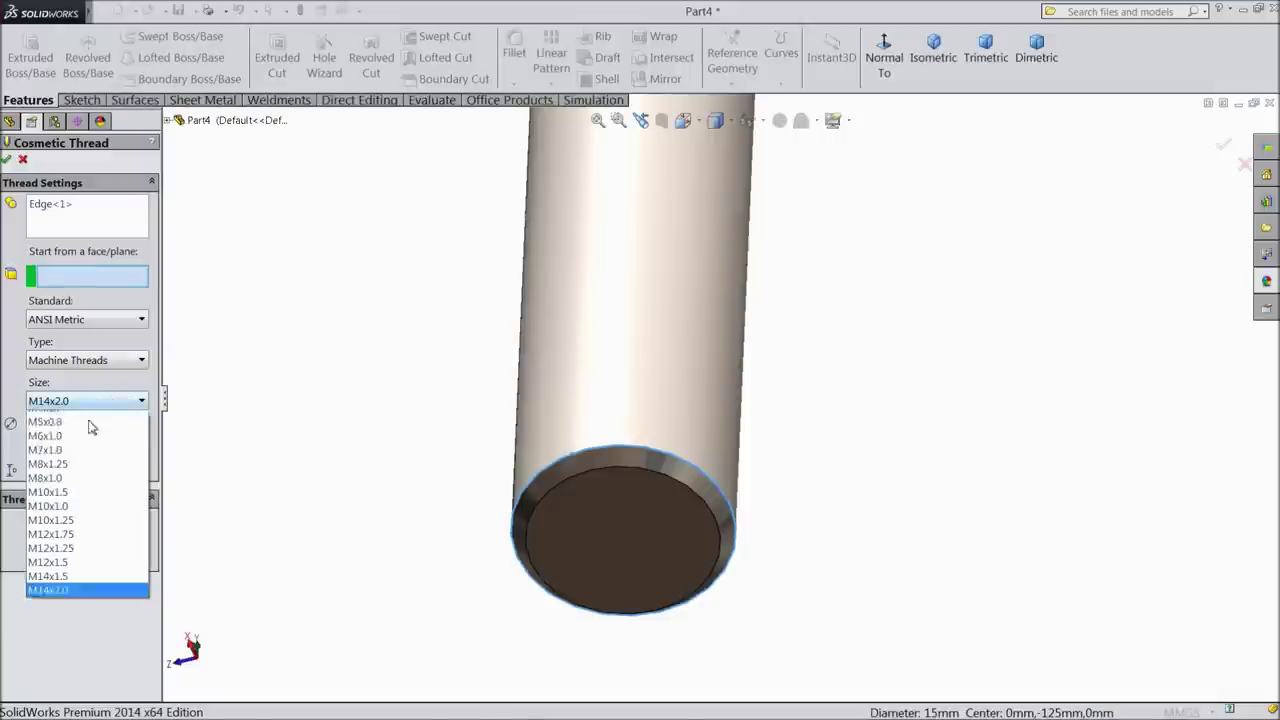
left_click(86, 602)
left_click(6, 161)
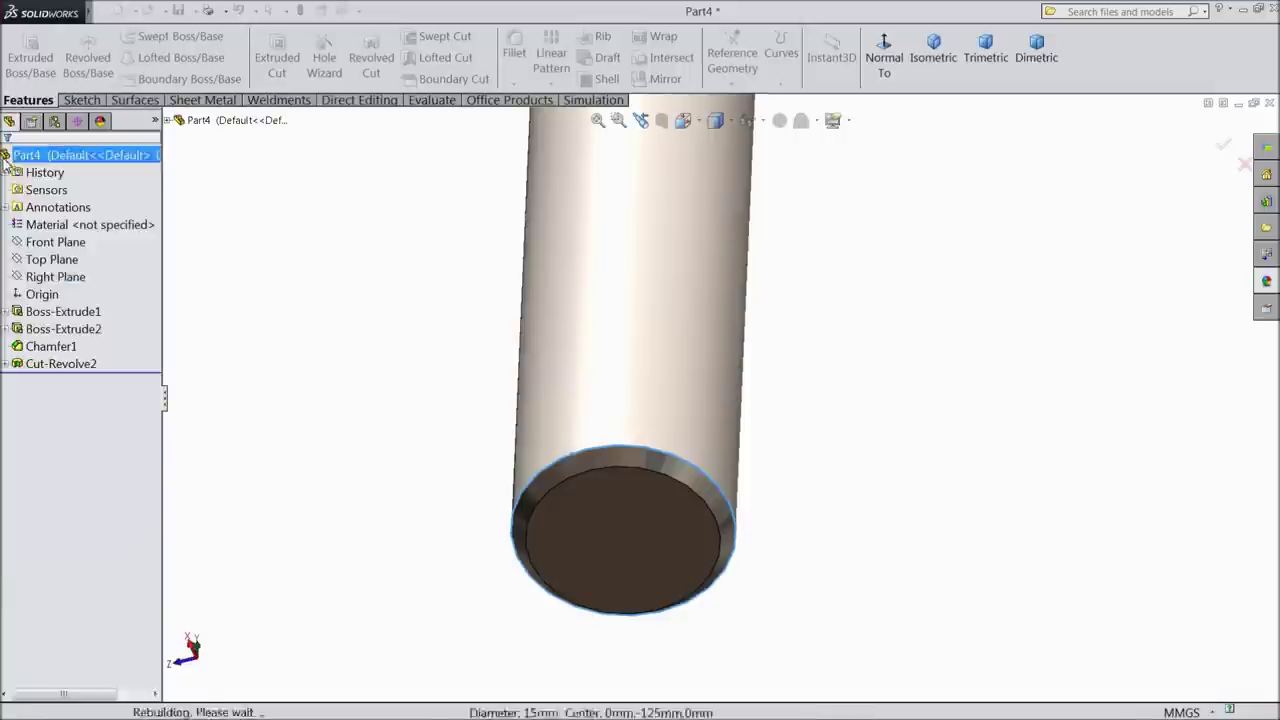
Step: Enable shaded cosmetic threads in the document's detailing display filter
left_click(342, 10)
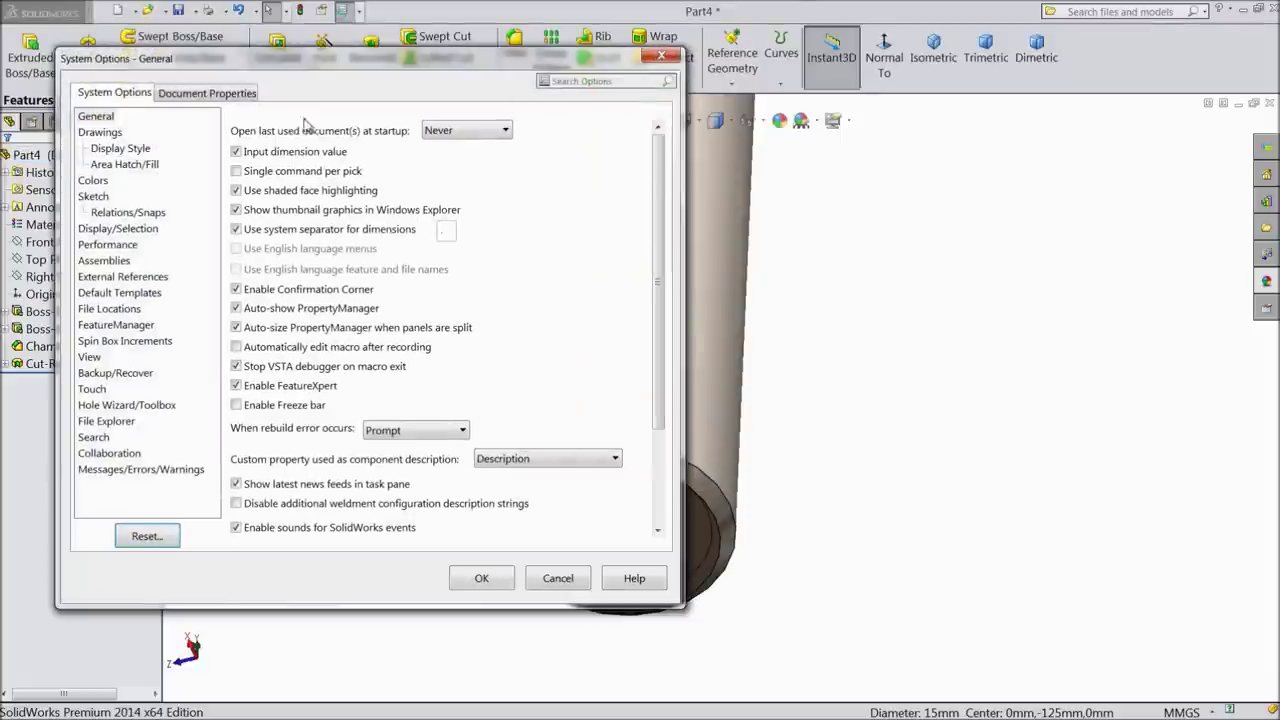
left_click(207, 94)
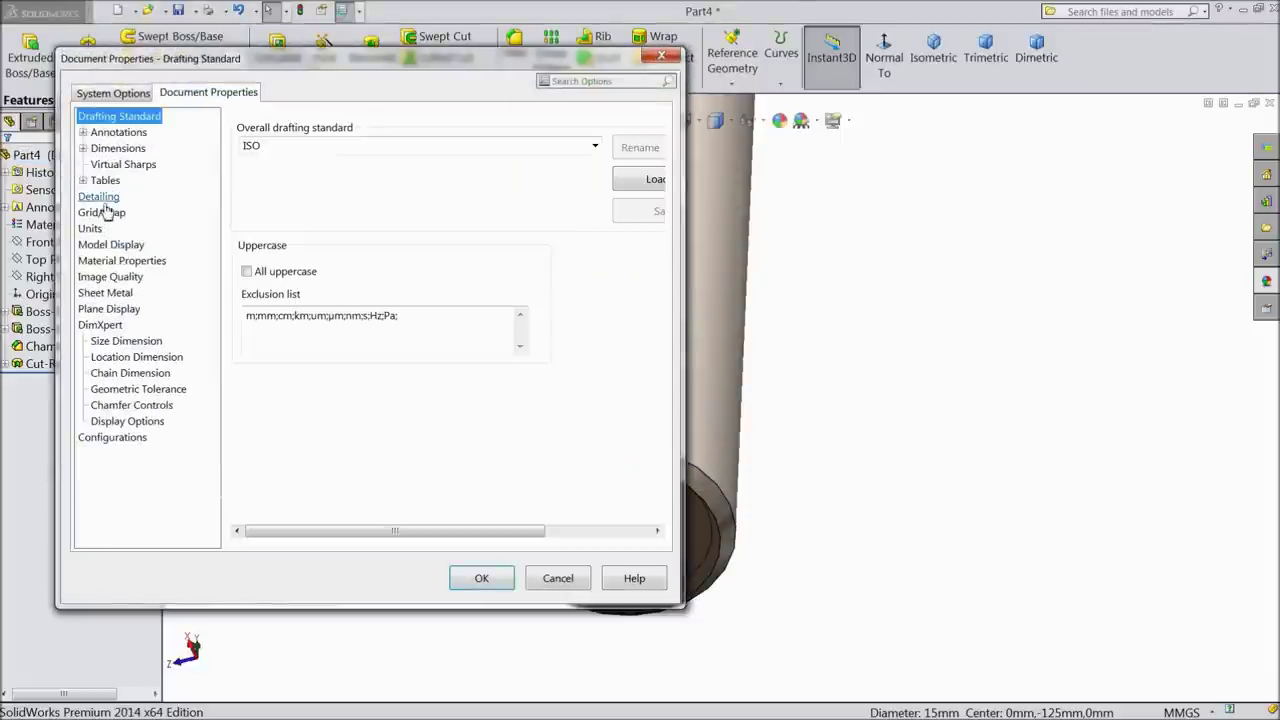
left_click(100, 197)
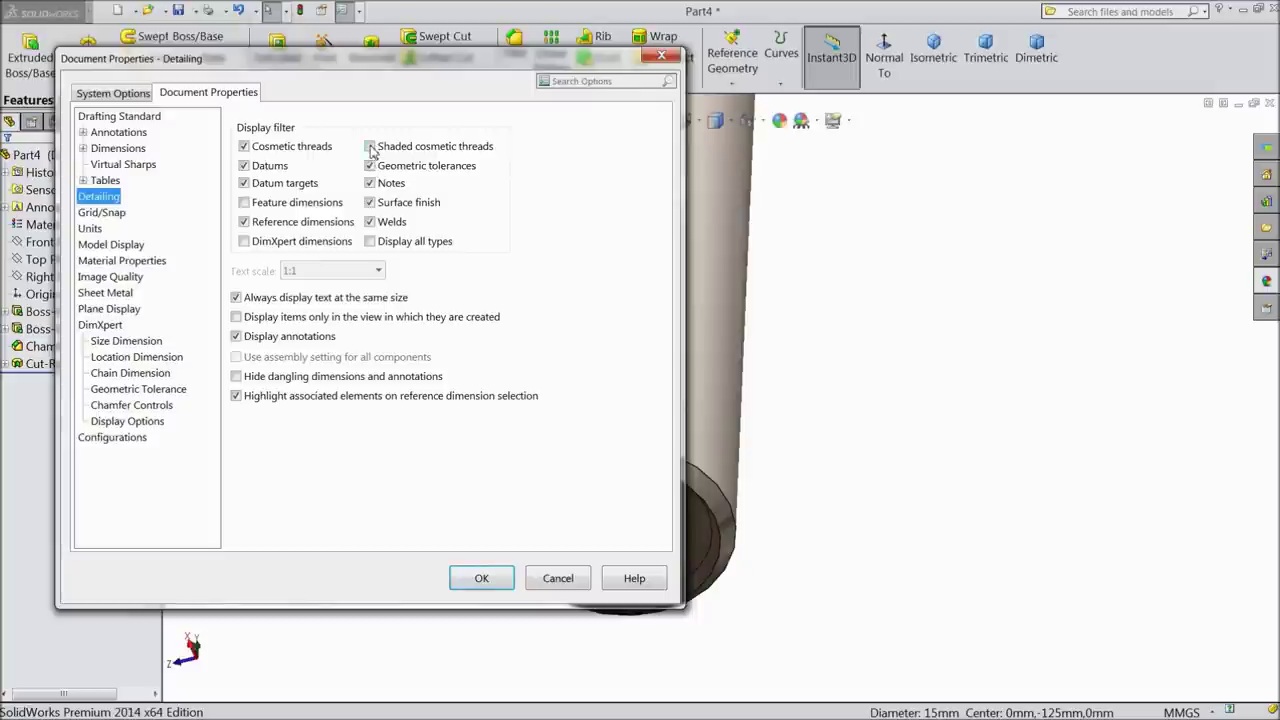
left_click(481, 578)
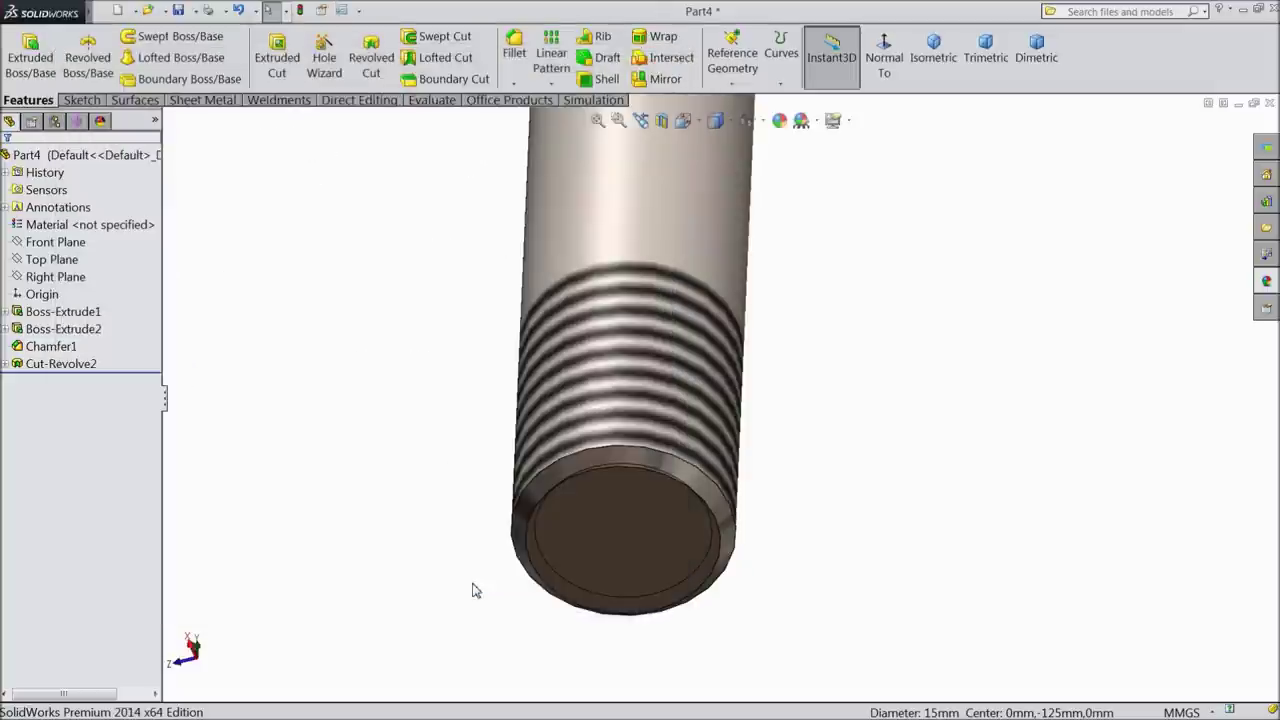
Step: Save the finished bolt as part file 4.Bolt in the Caster wheel folder
scroll(614, 423, "up", 6)
middle_click_drag(828, 337, 714, 251)
scroll(744, 241, "down", 3)
middle_click_drag(778, 453, 745, 378)
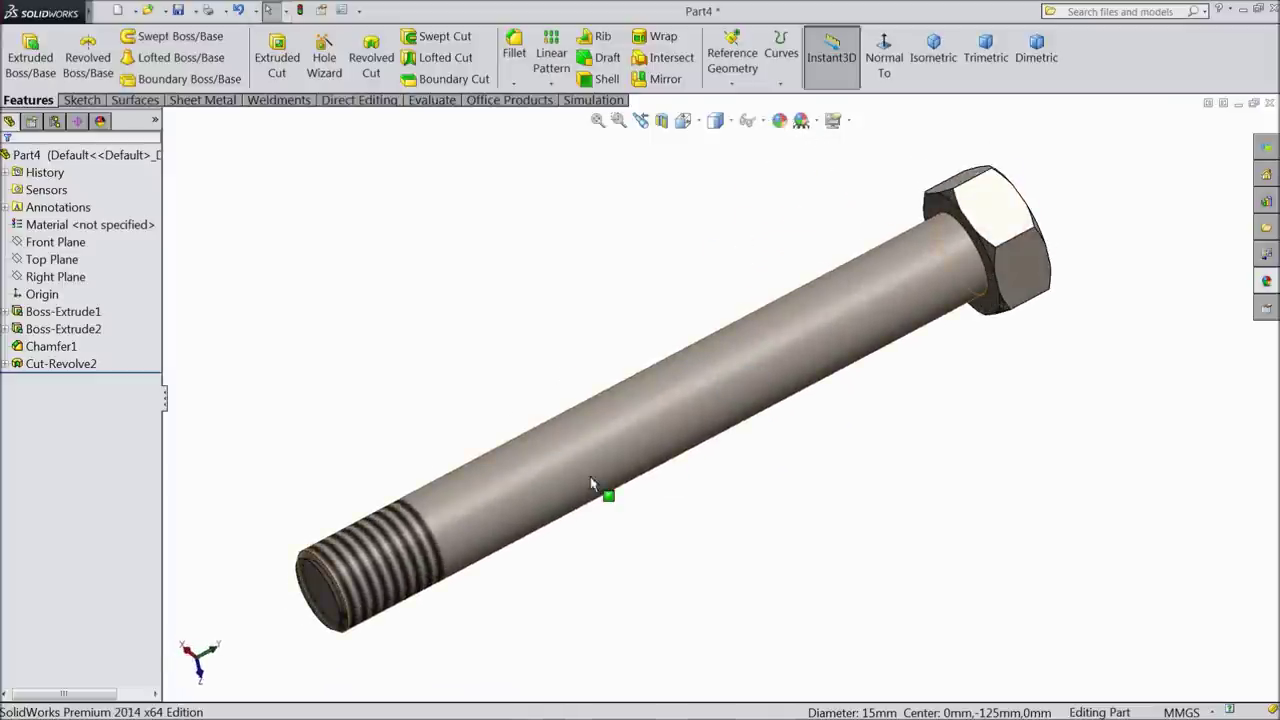
scroll(645, 445, "down", 2)
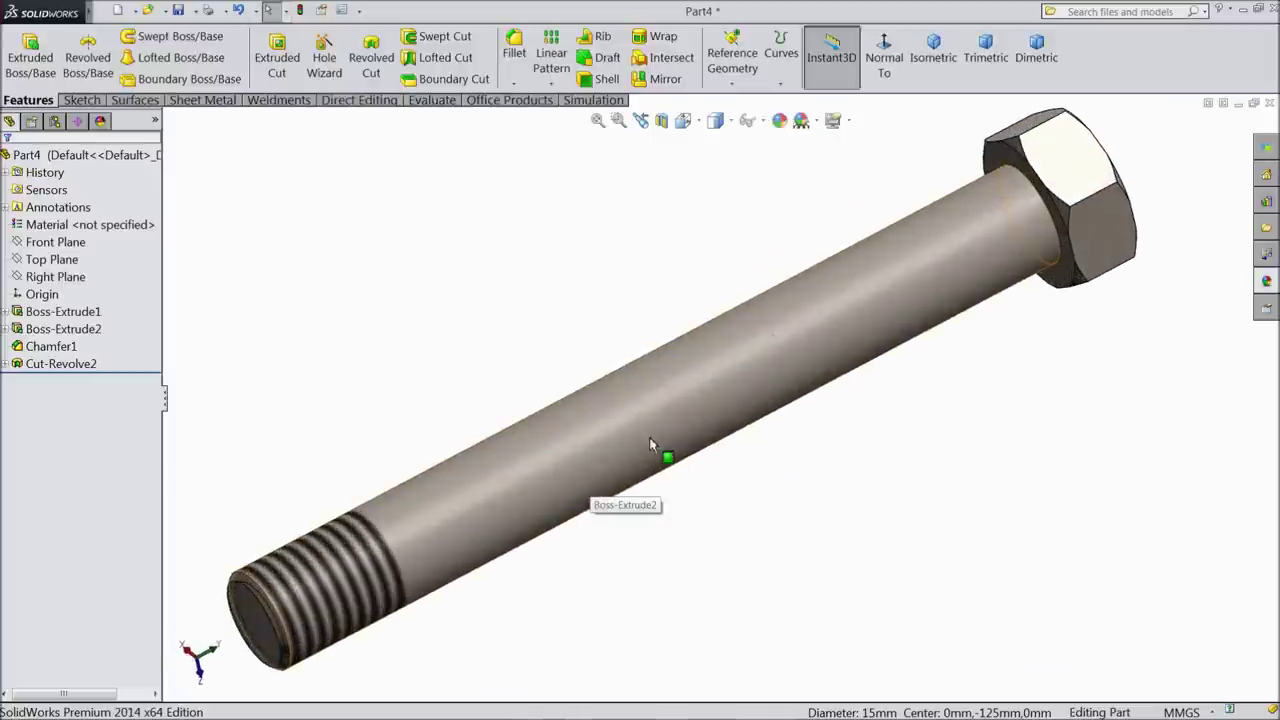
left_click(179, 11)
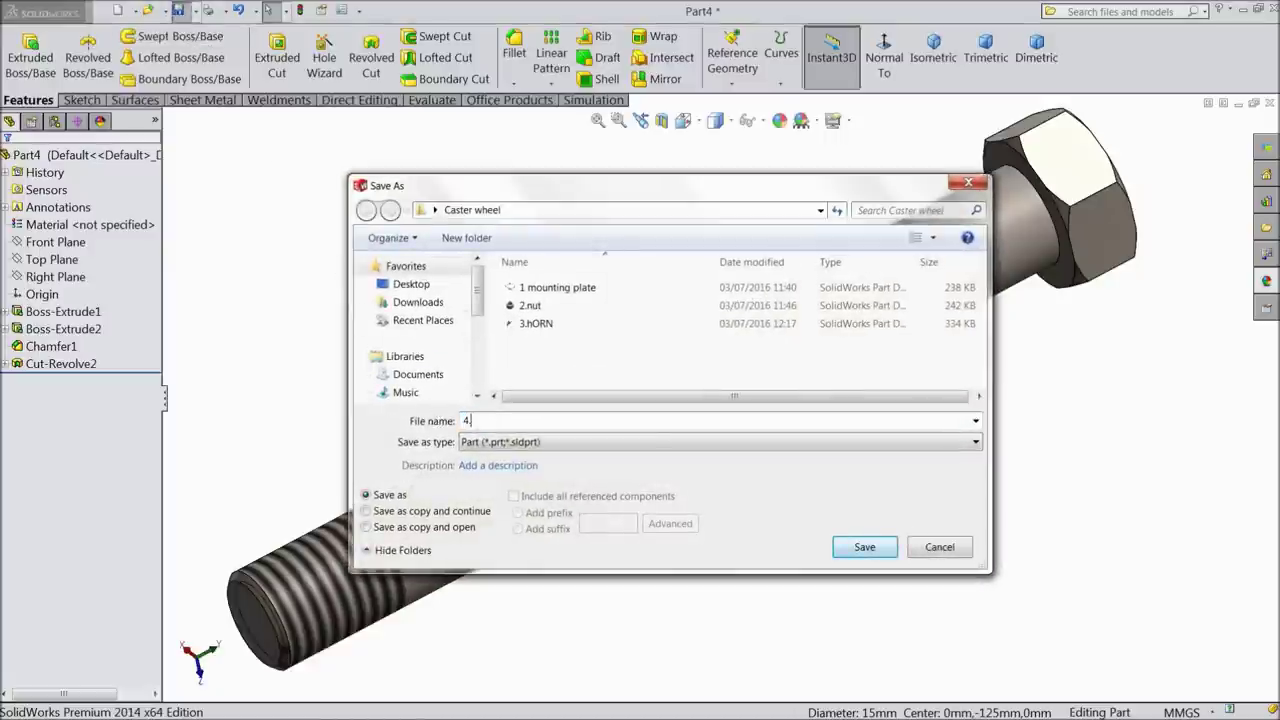
type("4.bOLT")
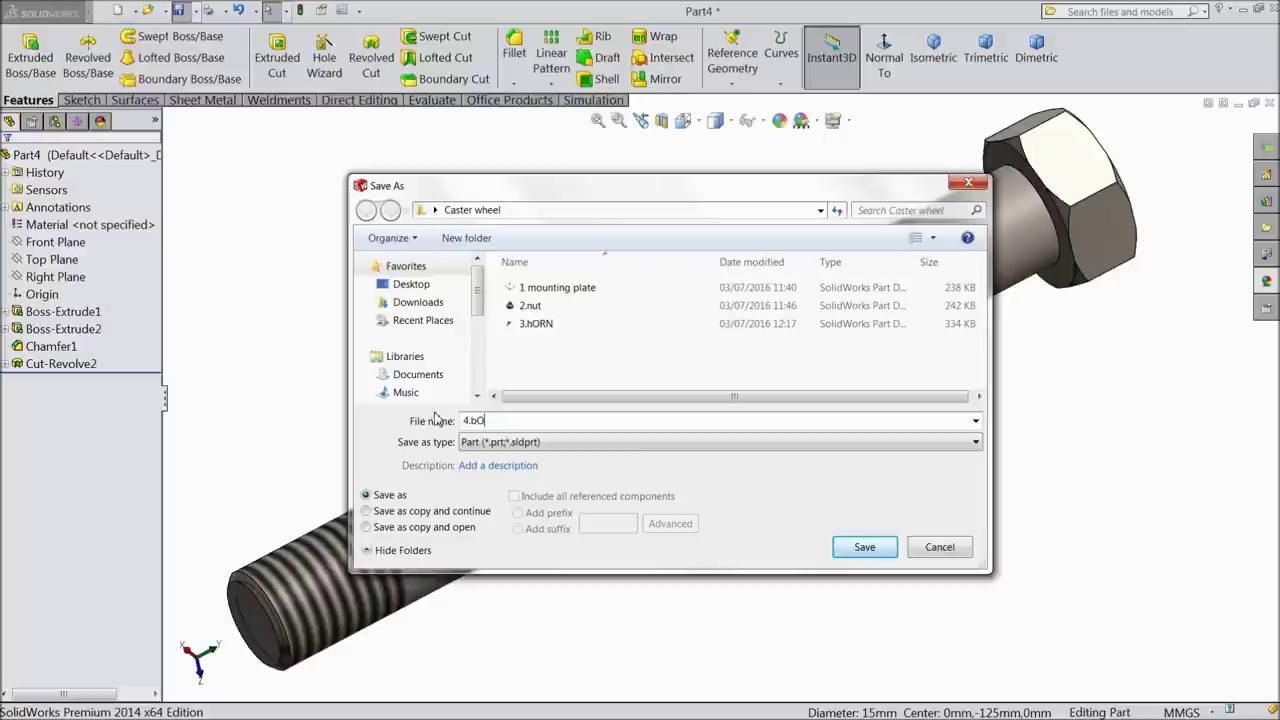
key("Caps_Lock")
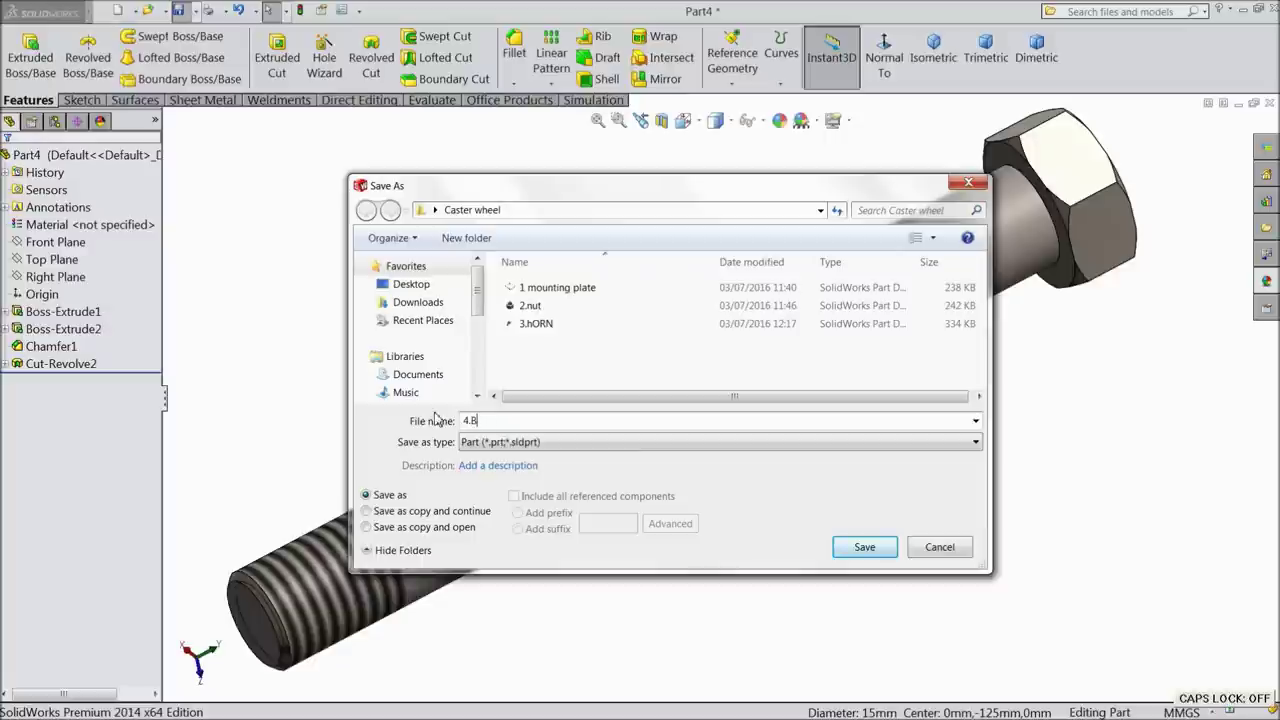
left_click(856, 549)
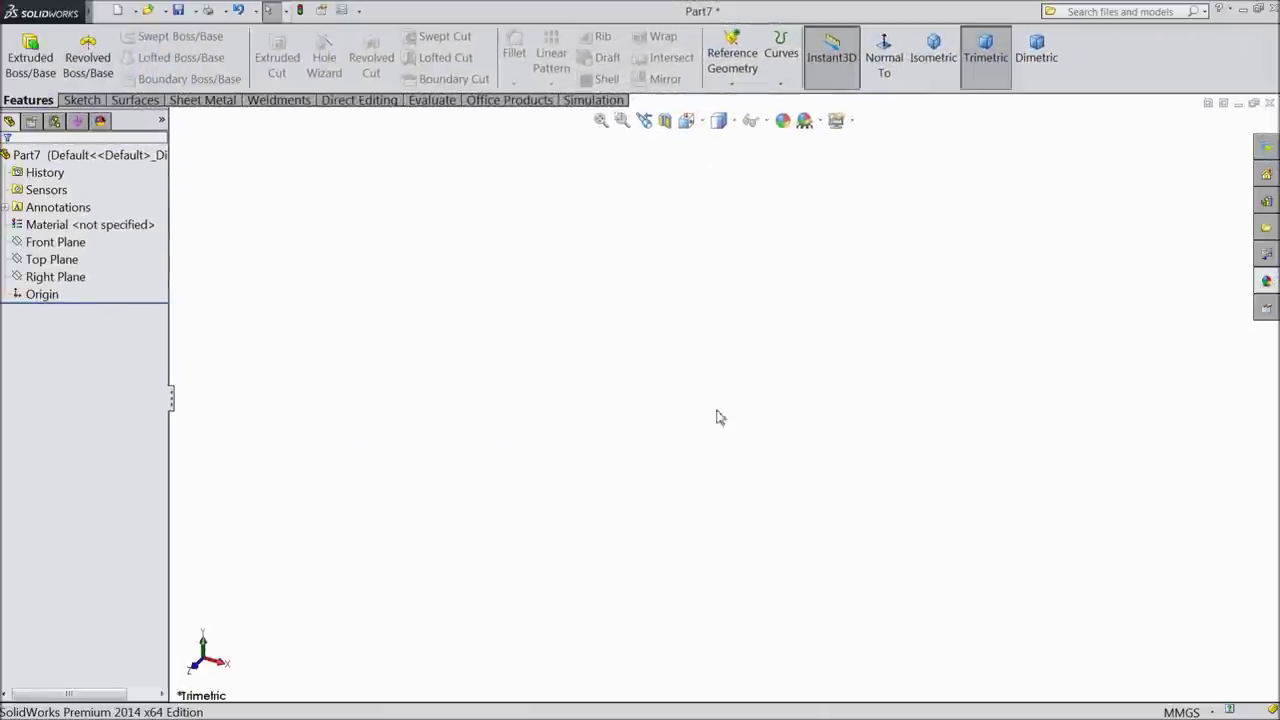
Step: Sketch a circle about 200 mm in diameter on the Front Plane, centred on the origin
left_click(74, 242)
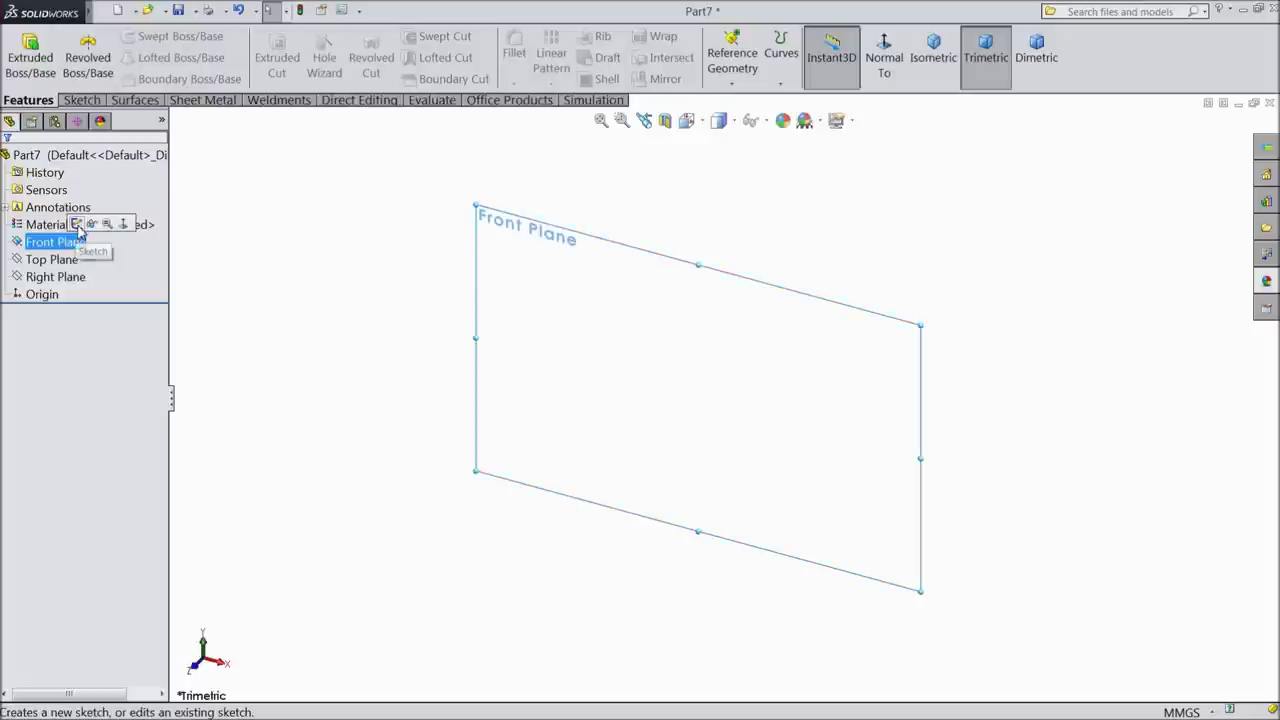
left_click(76, 224)
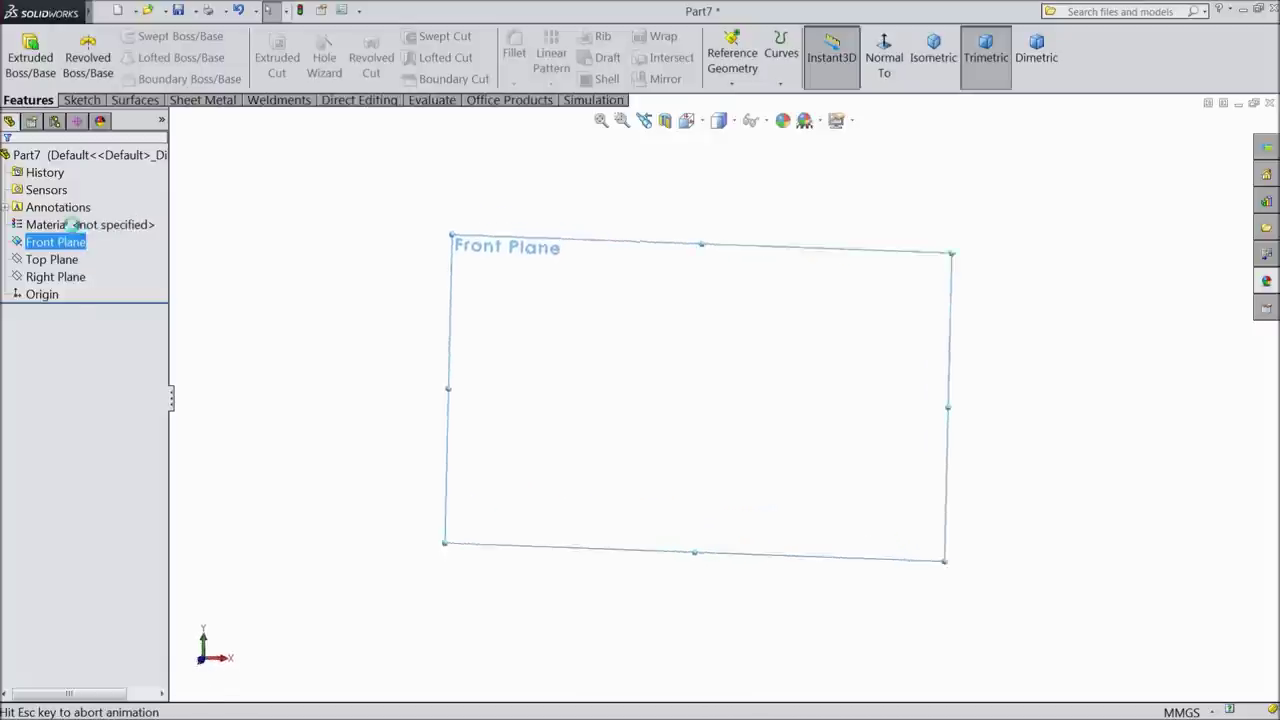
left_click(82, 100)
left_click(145, 36)
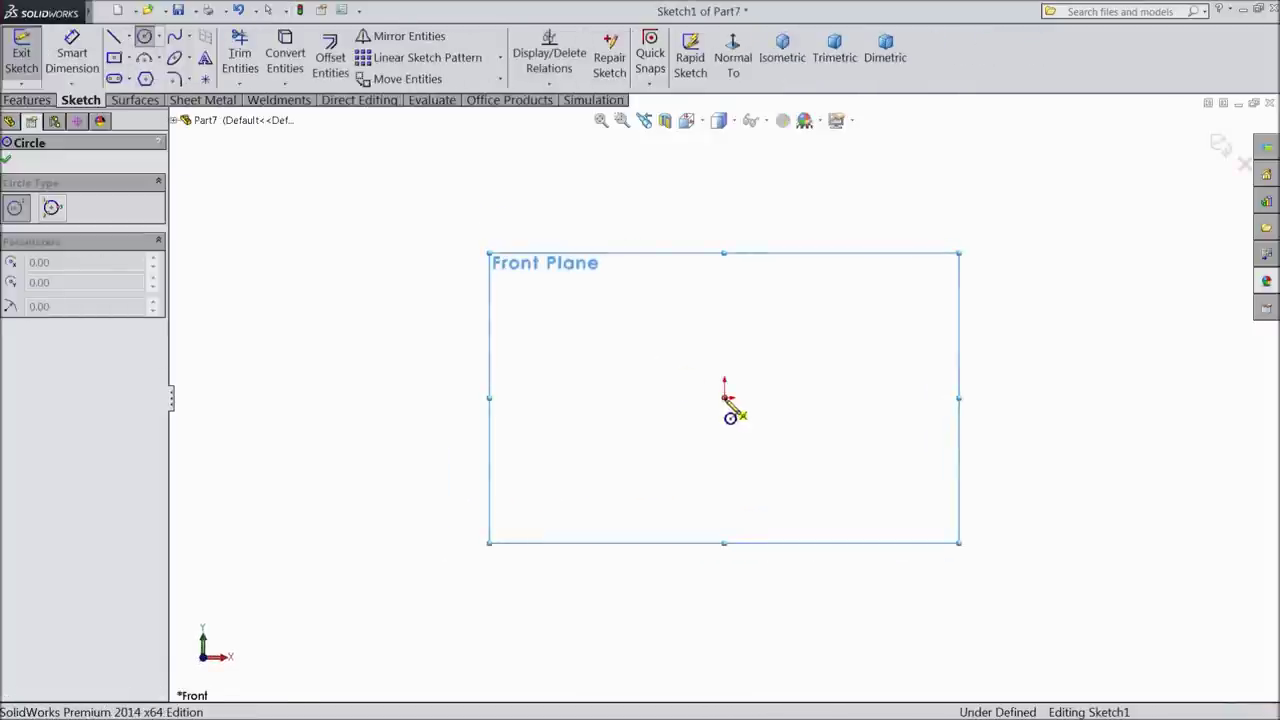
left_click(725, 398)
left_click(484, 312)
key("Escape")
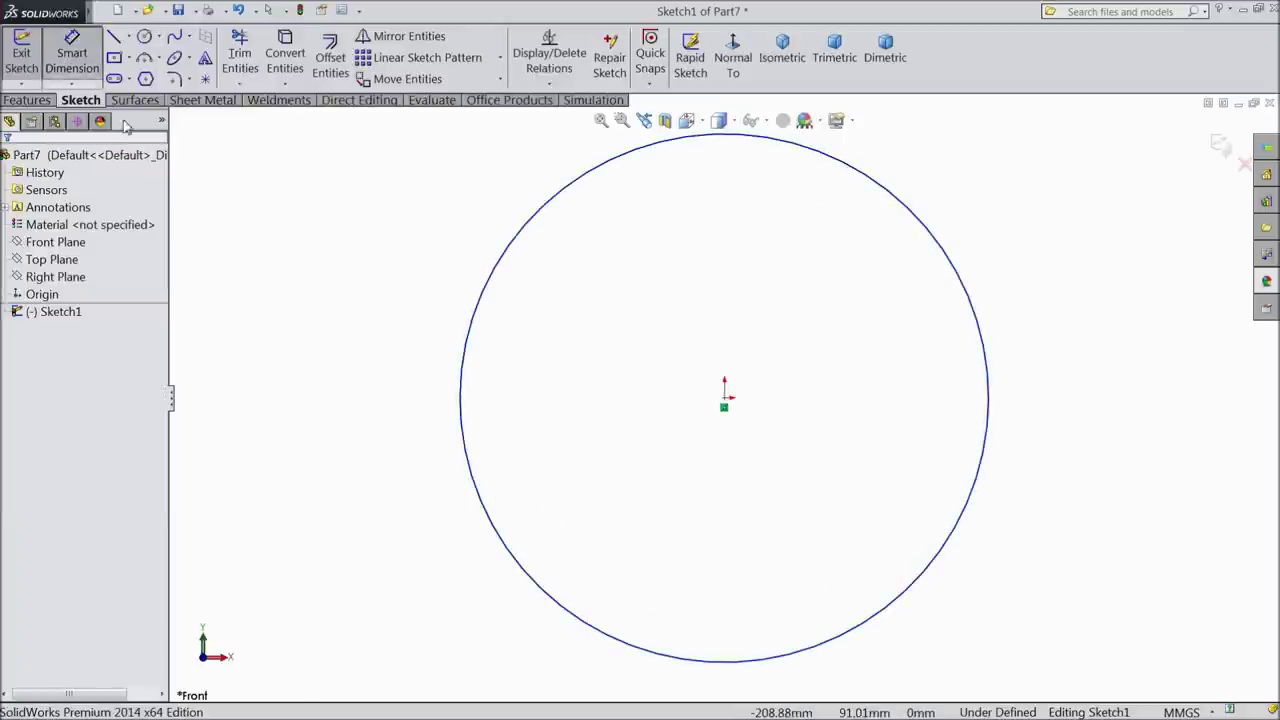
Step: Dimension the circle's diameter as 300 mm
left_click(471, 403)
left_click(347, 412)
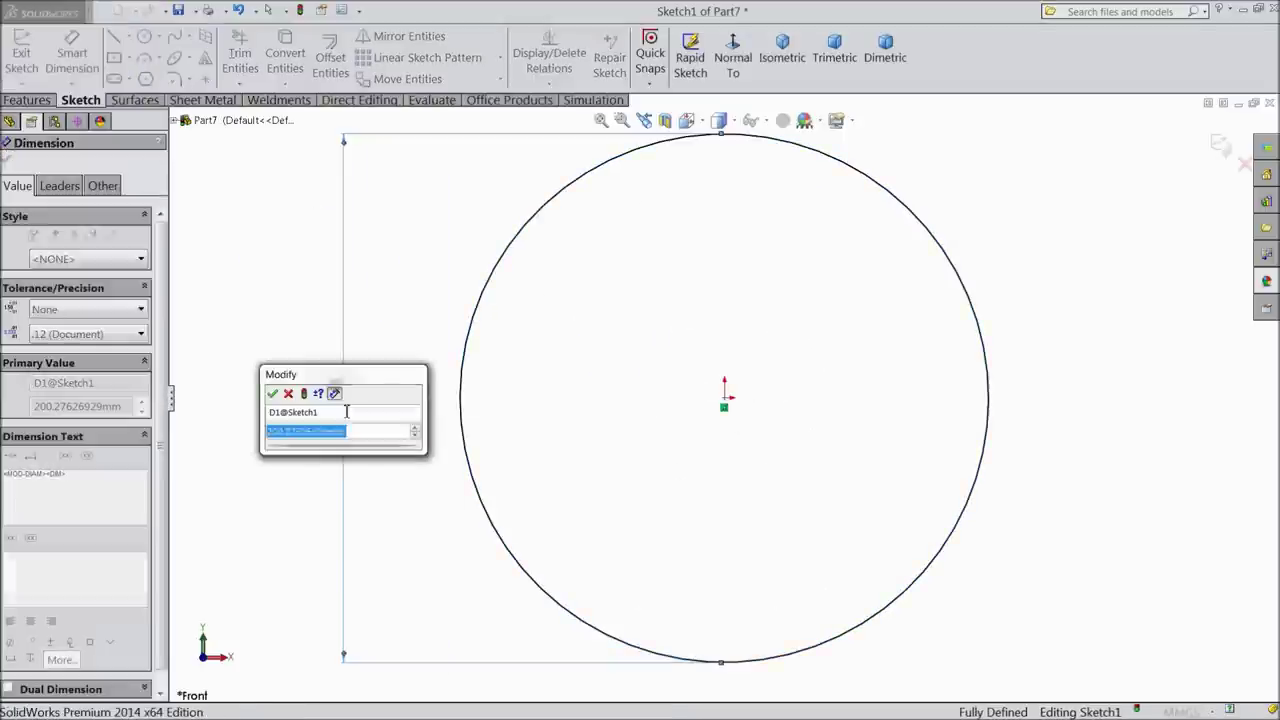
type("300")
key("Return")
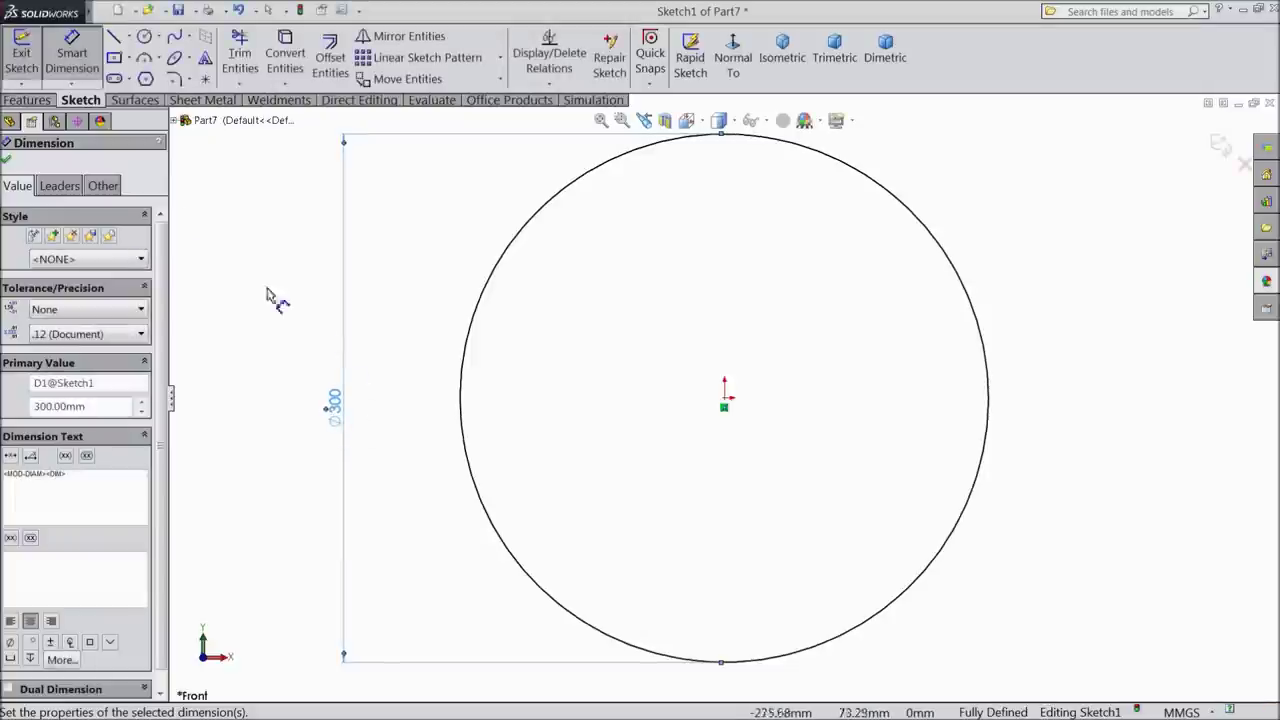
left_click(72, 55)
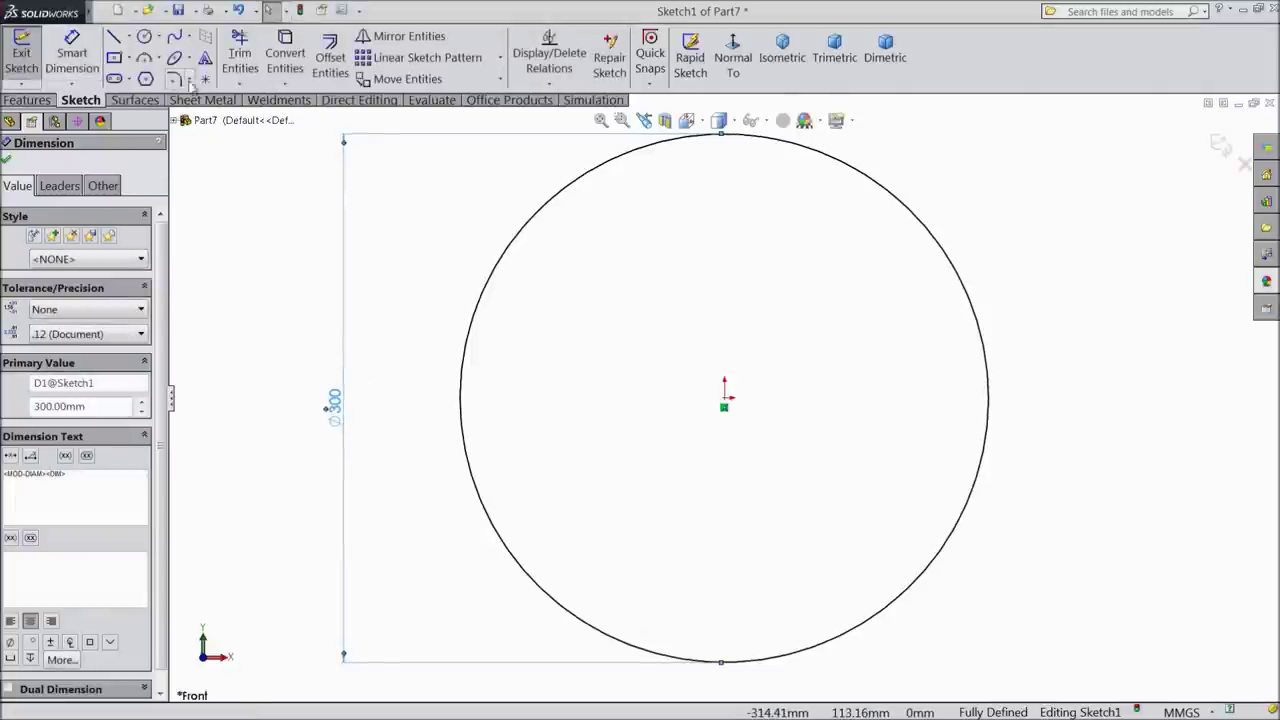
Step: Offset the circle 12 mm inward to form a ring profile
left_click(318, 63)
type("12.00mm")
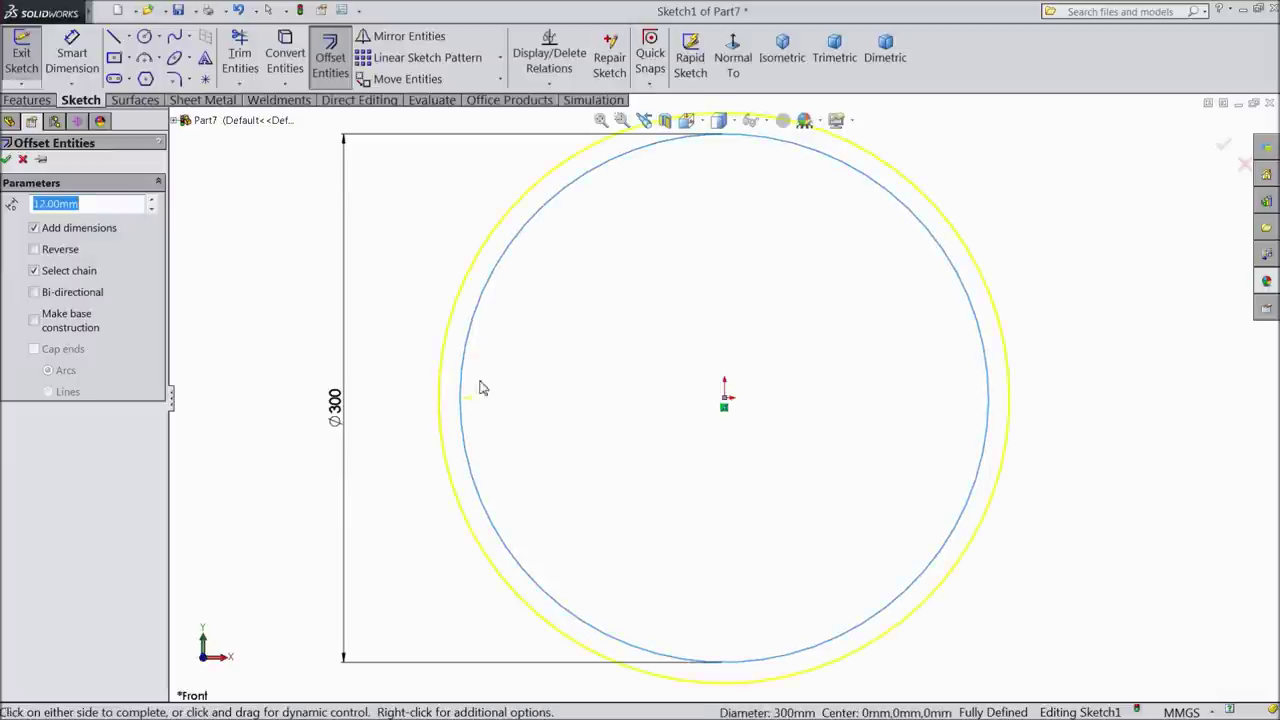
left_click(35, 249)
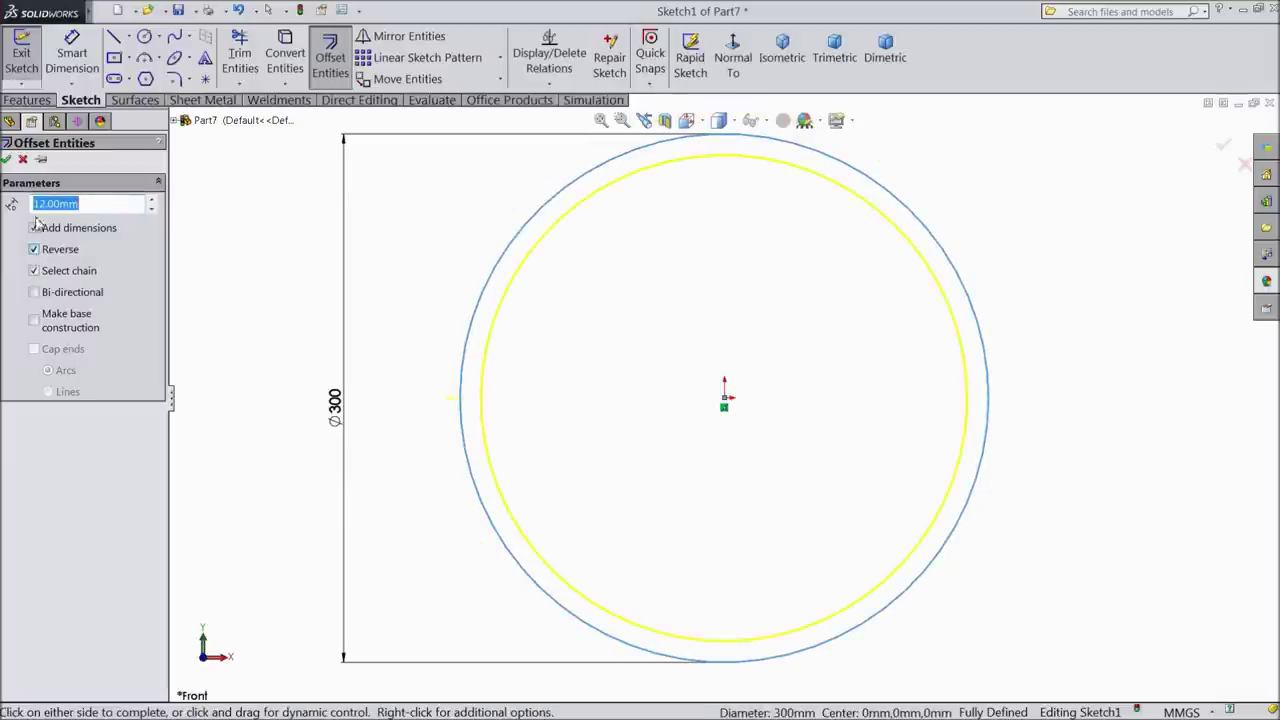
left_click(6, 159)
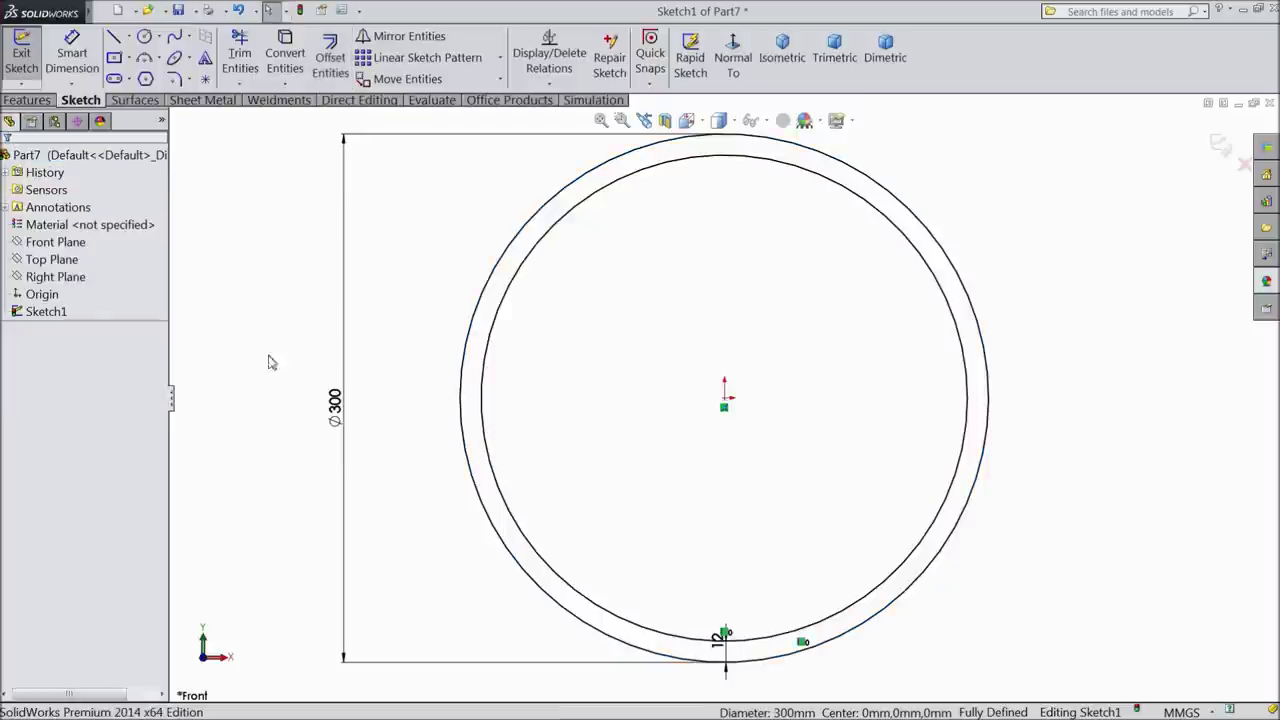
Step: Extrude the ring profile 80 mm using the Mid Plane end condition
left_click(27, 100)
left_click(31, 62)
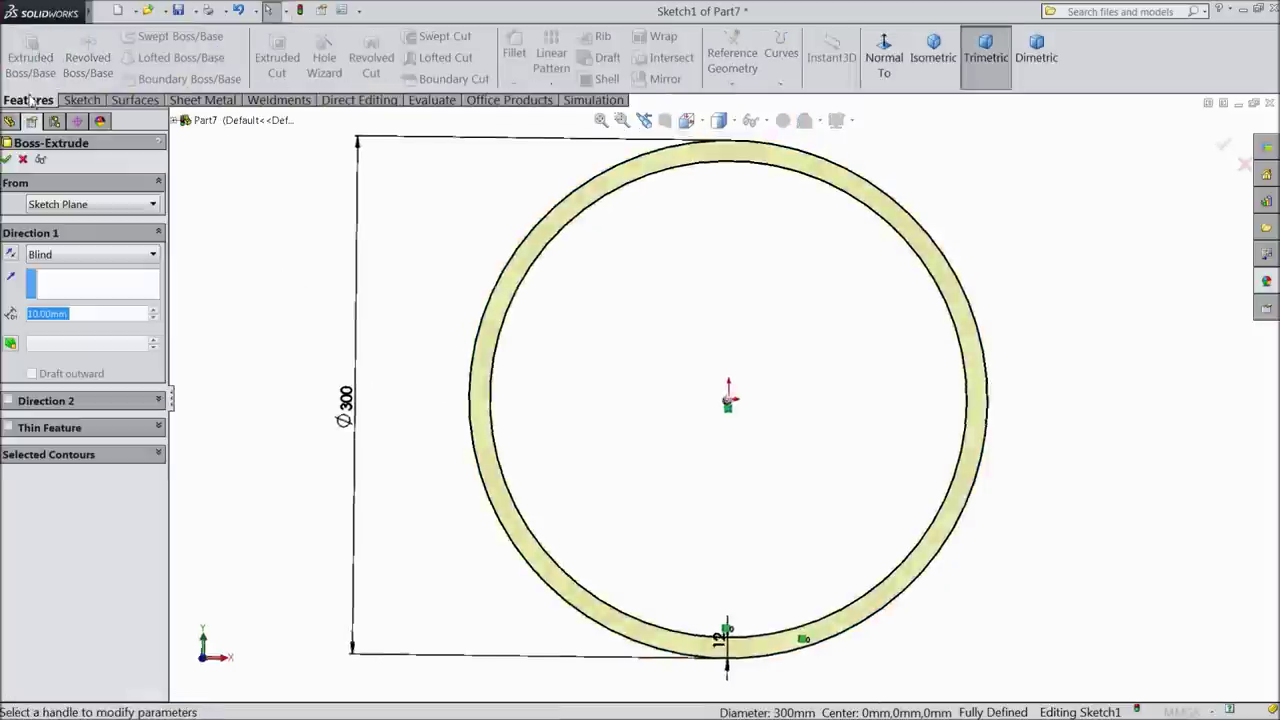
left_click(95, 255)
left_click(86, 342)
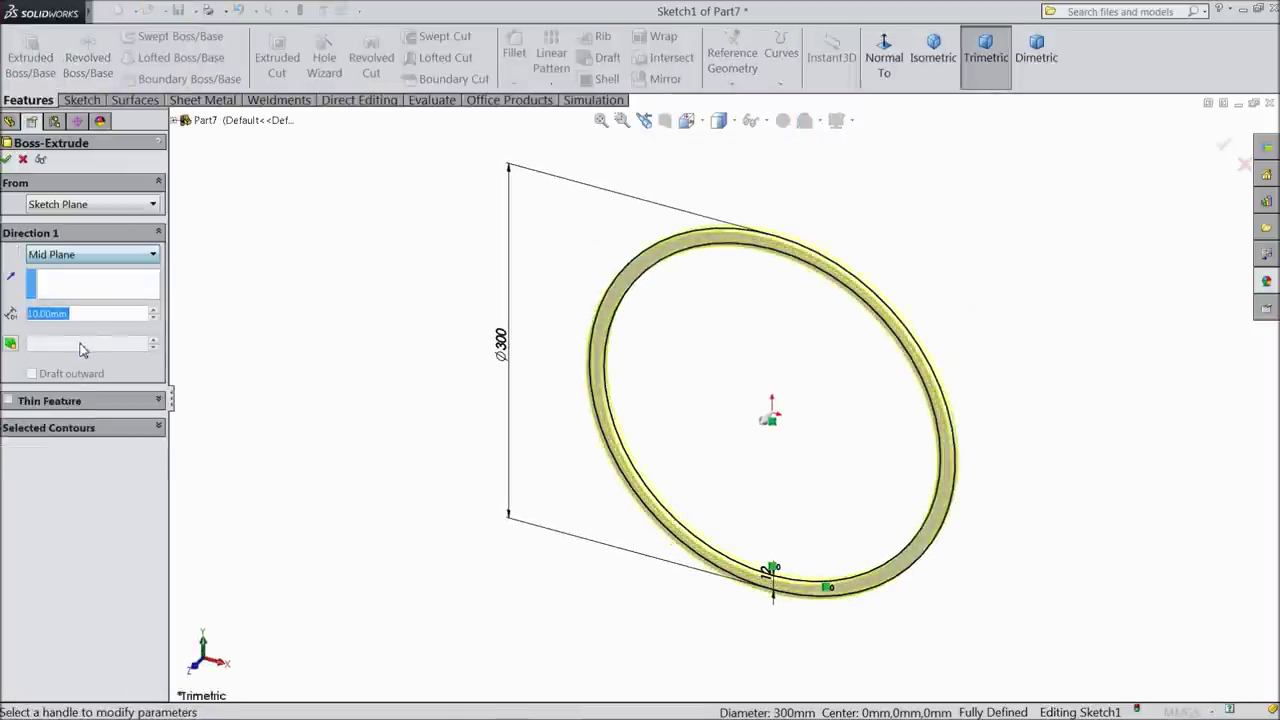
type("80")
key("Return")
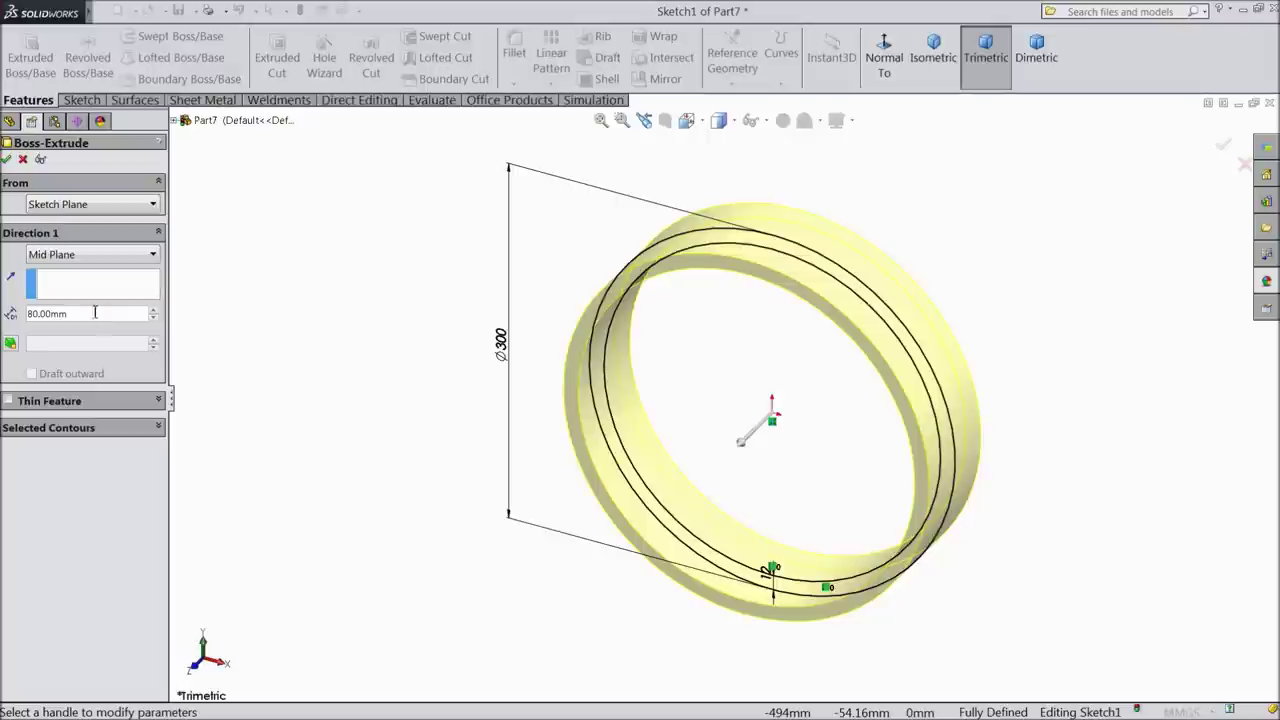
left_click(7, 160)
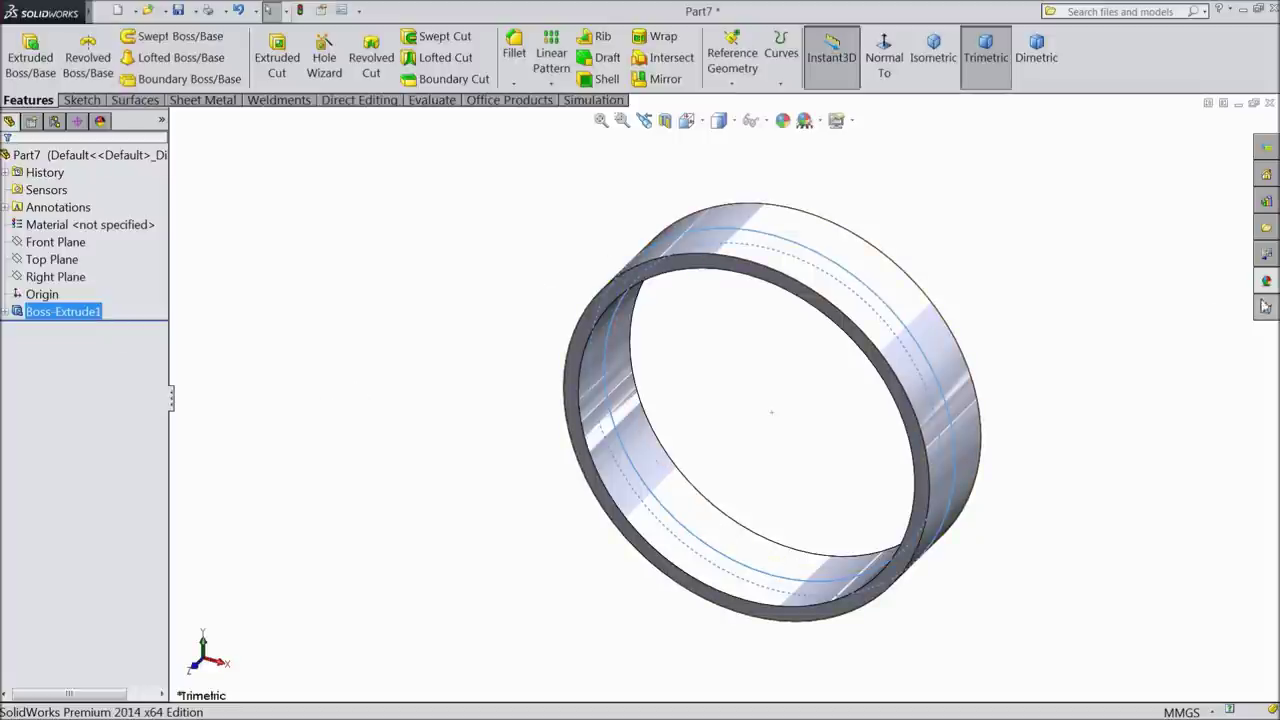
Step: Apply the matte rubber appearance to the extruded ring
left_click(1266, 284)
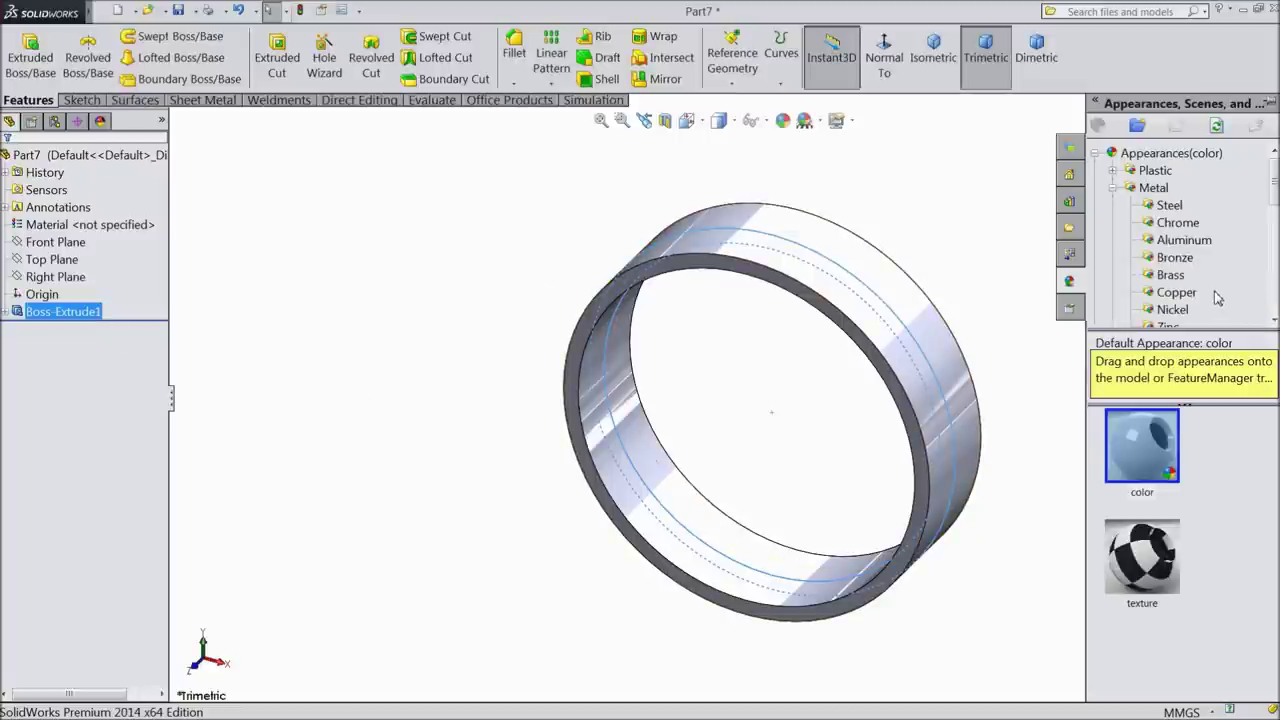
scroll(1180, 264, "down", 4)
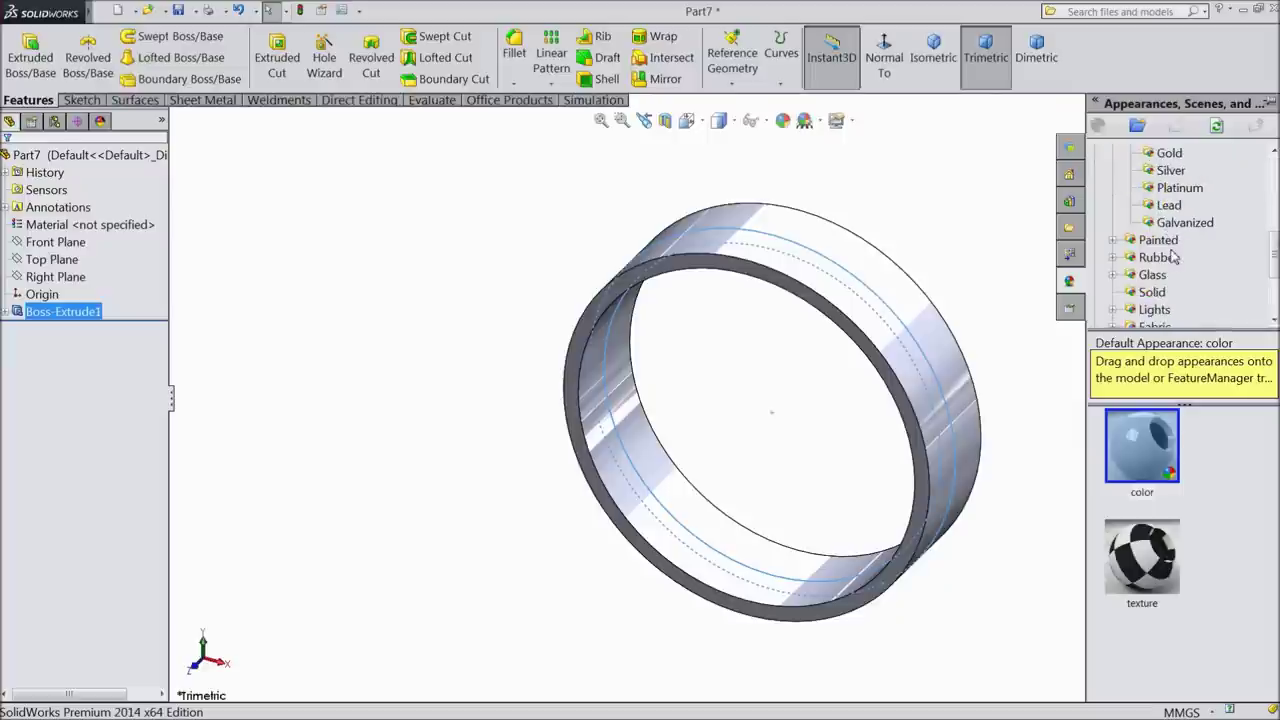
left_click(1158, 260)
double_click(1142, 447)
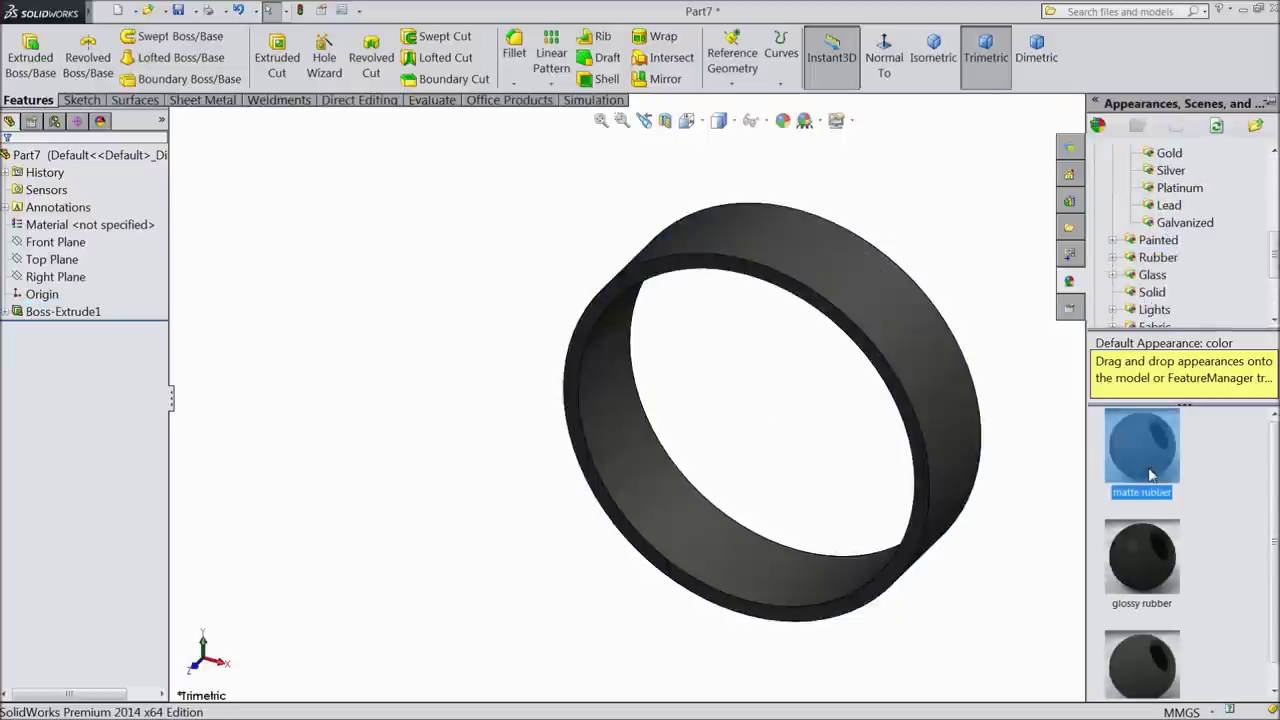
Step: Colour all four faces of the ring with the standard orange (RGB 232, 113, 8), targeting faces instead of the whole part
left_click(783, 121)
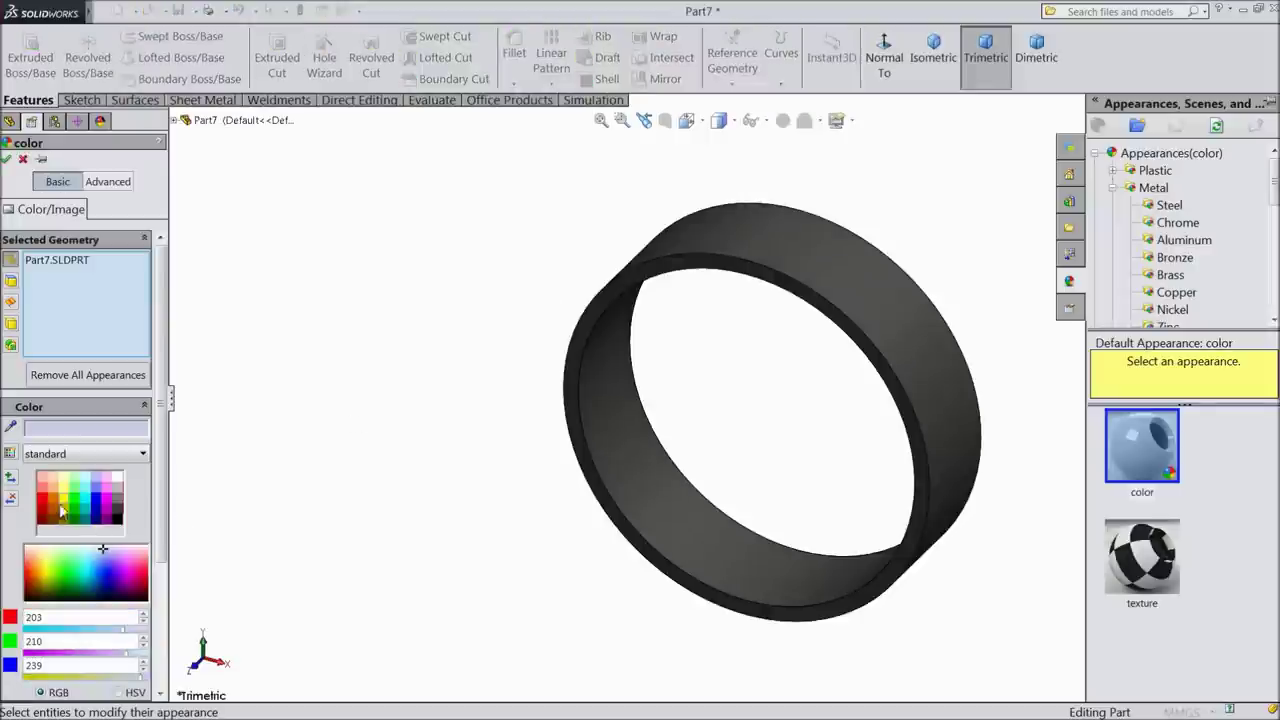
left_click(54, 502)
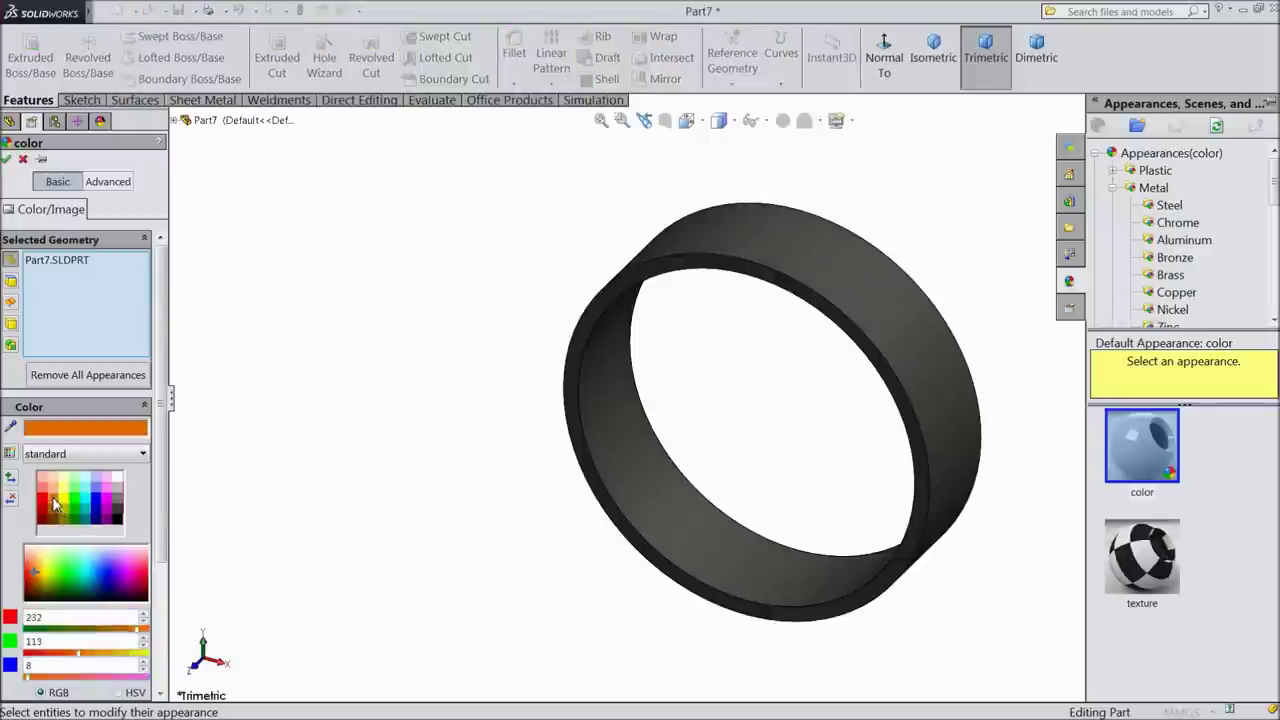
left_click(640, 489)
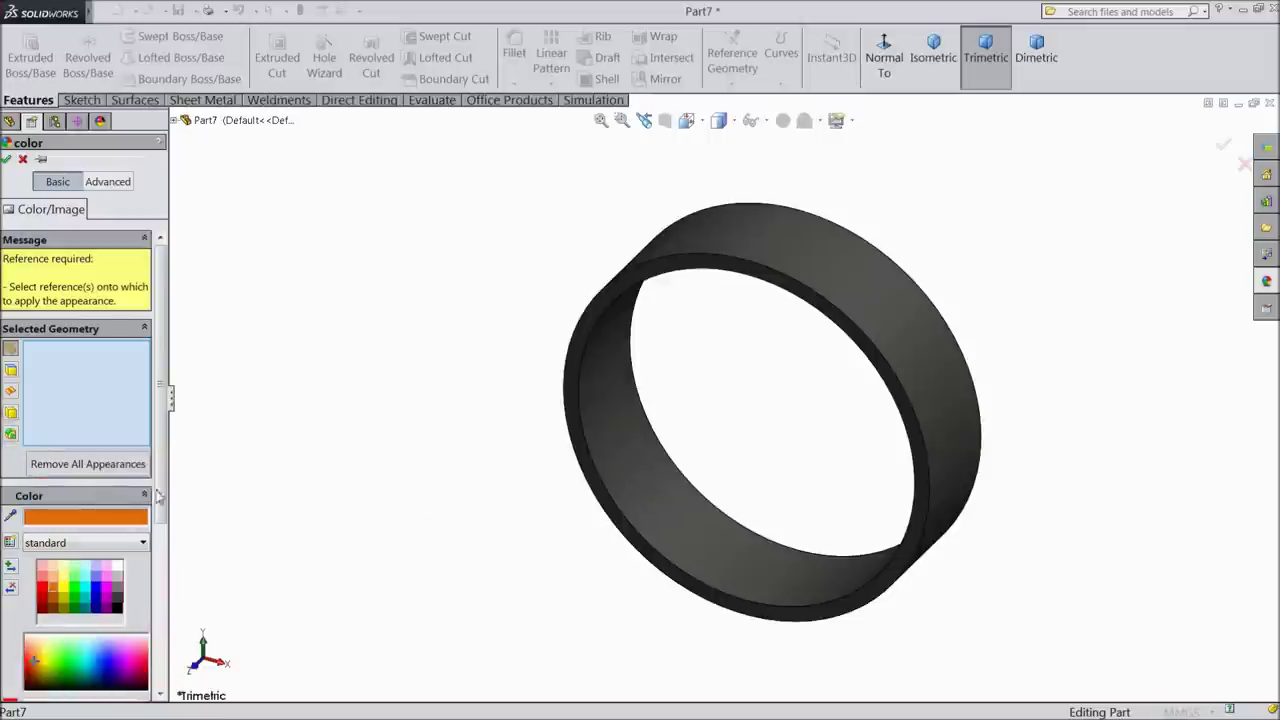
left_click(10, 372)
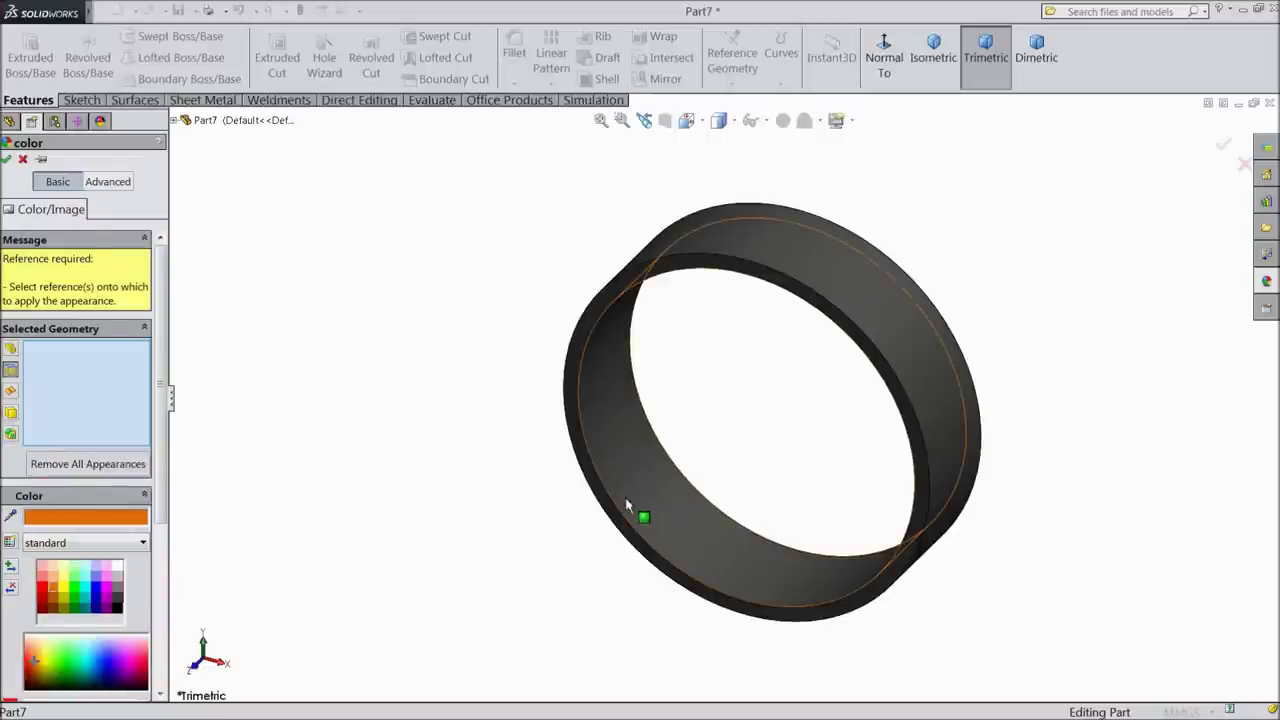
left_click(628, 506)
left_click(909, 332)
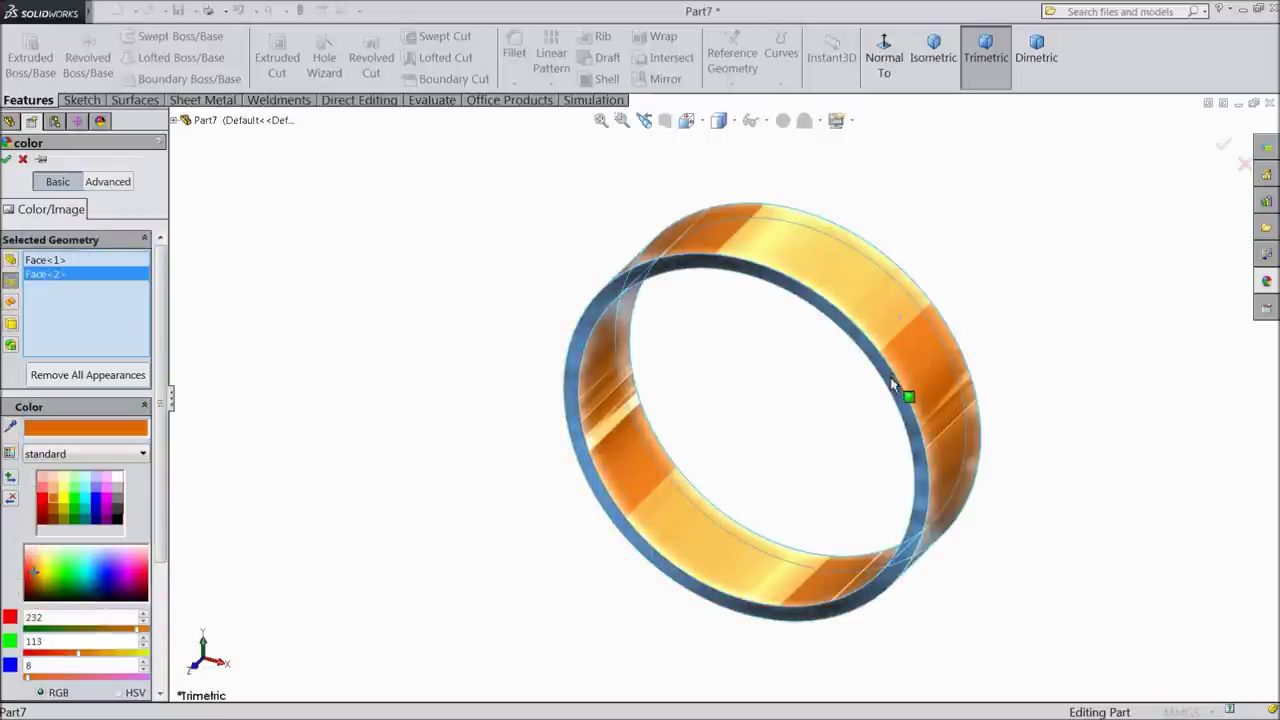
left_click(895, 387)
middle_click_drag(1009, 357, 845, 467)
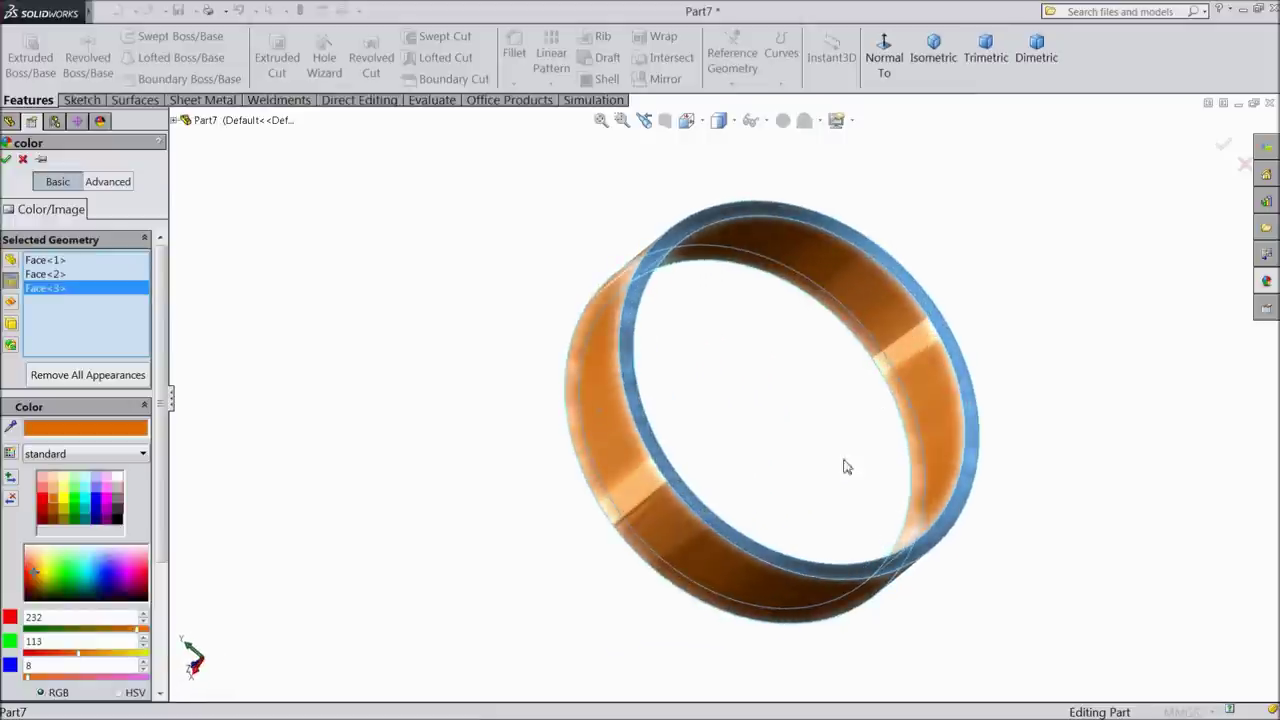
left_click(955, 545)
scroll(700, 550, "up", 3)
middle_click_drag(643, 557, 734, 477)
scroll(775, 447, "down", 4)
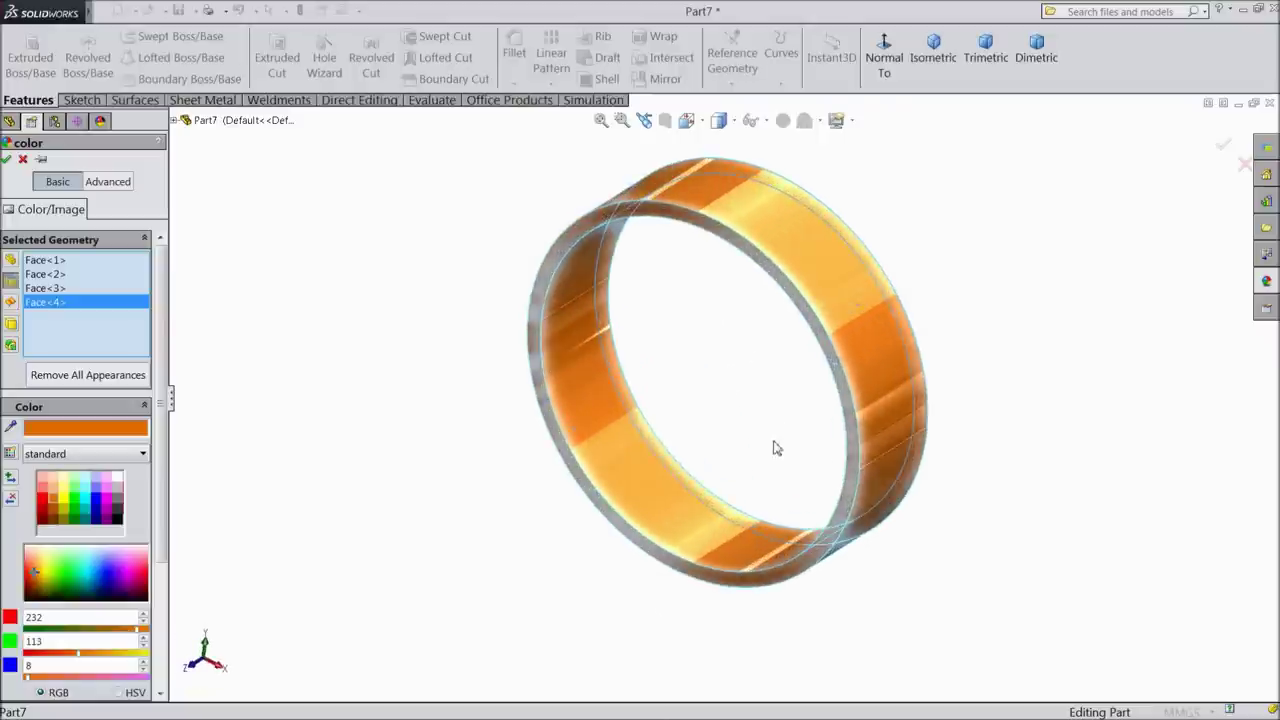
Step: Raise the green component of the face colour to 159 for a golden yellow and apply it
left_click_drag(82, 658, 104, 660)
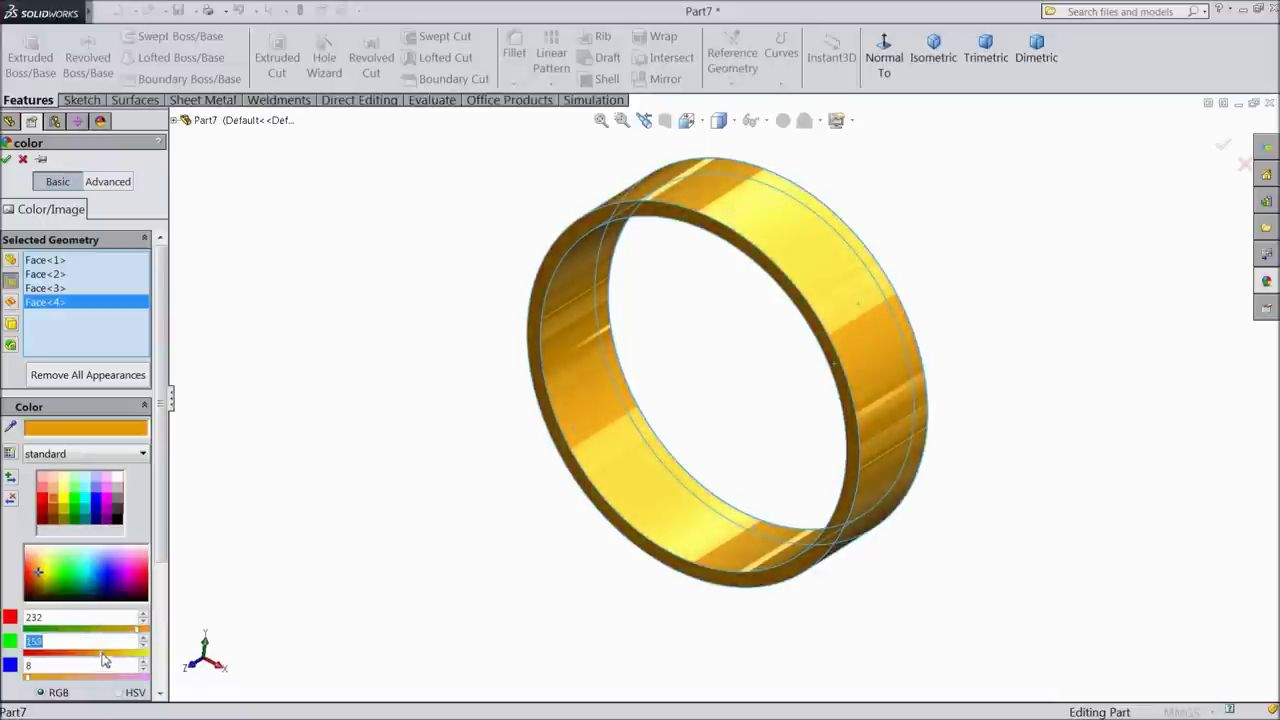
middle_click_drag(784, 341, 256, 263)
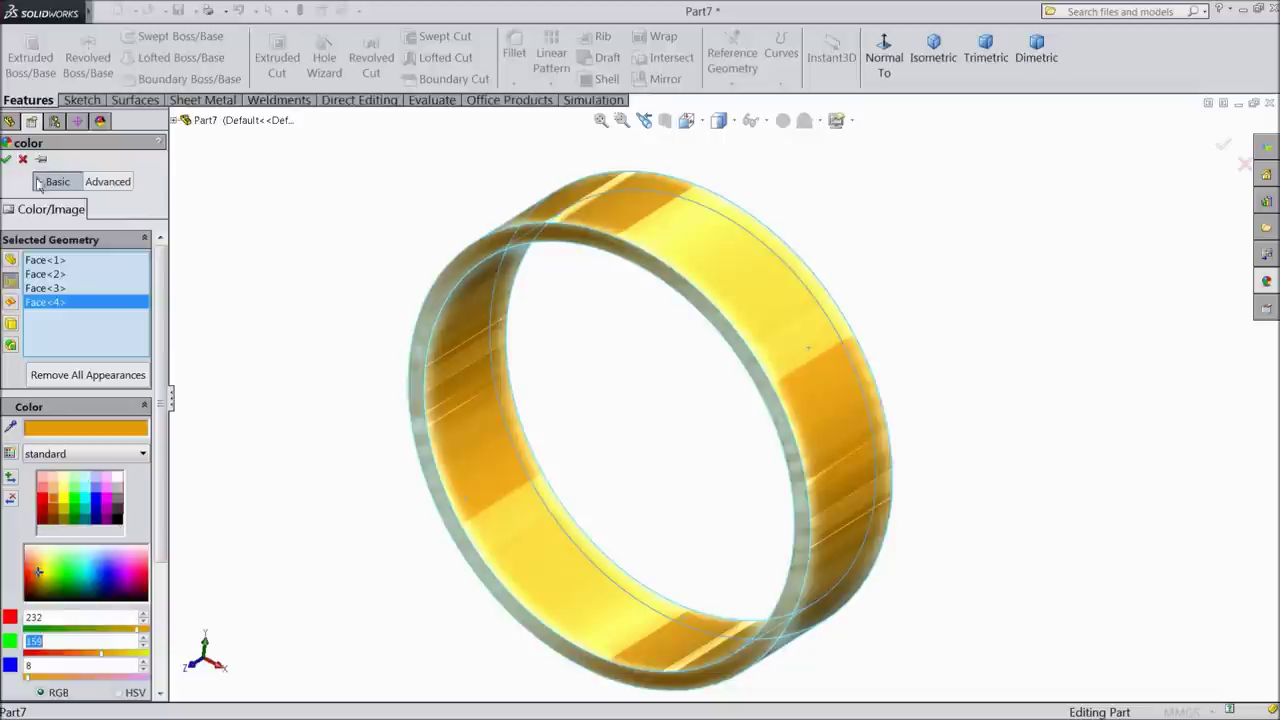
left_click(7, 160)
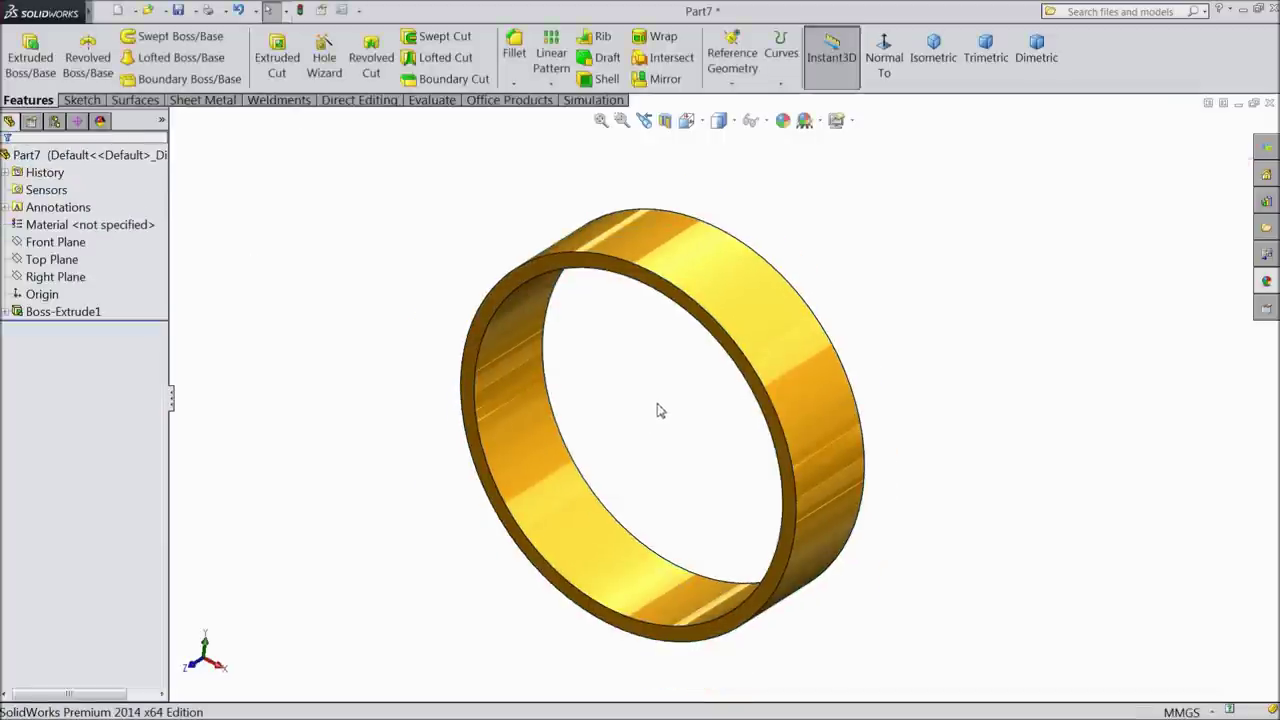
Step: Fillet the edges of the ring's outer cylindrical face with a constant 3 mm radius
left_click(516, 55)
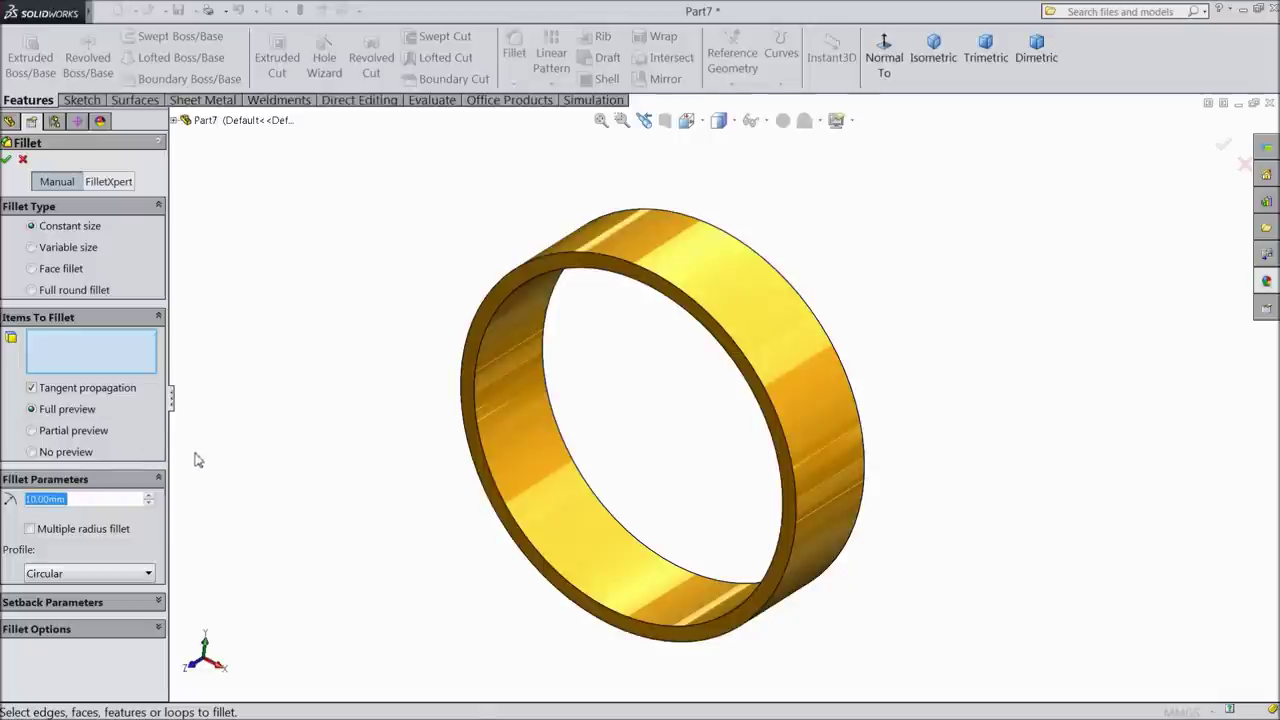
type("1")
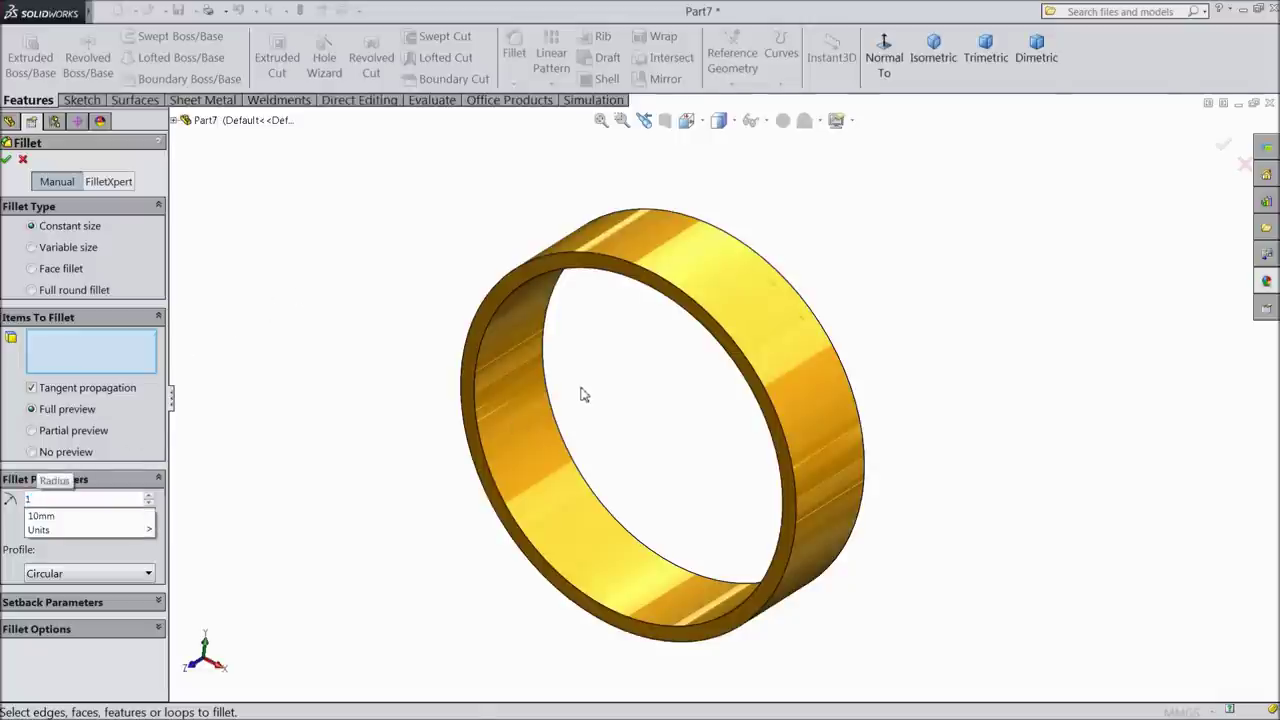
left_click(768, 352)
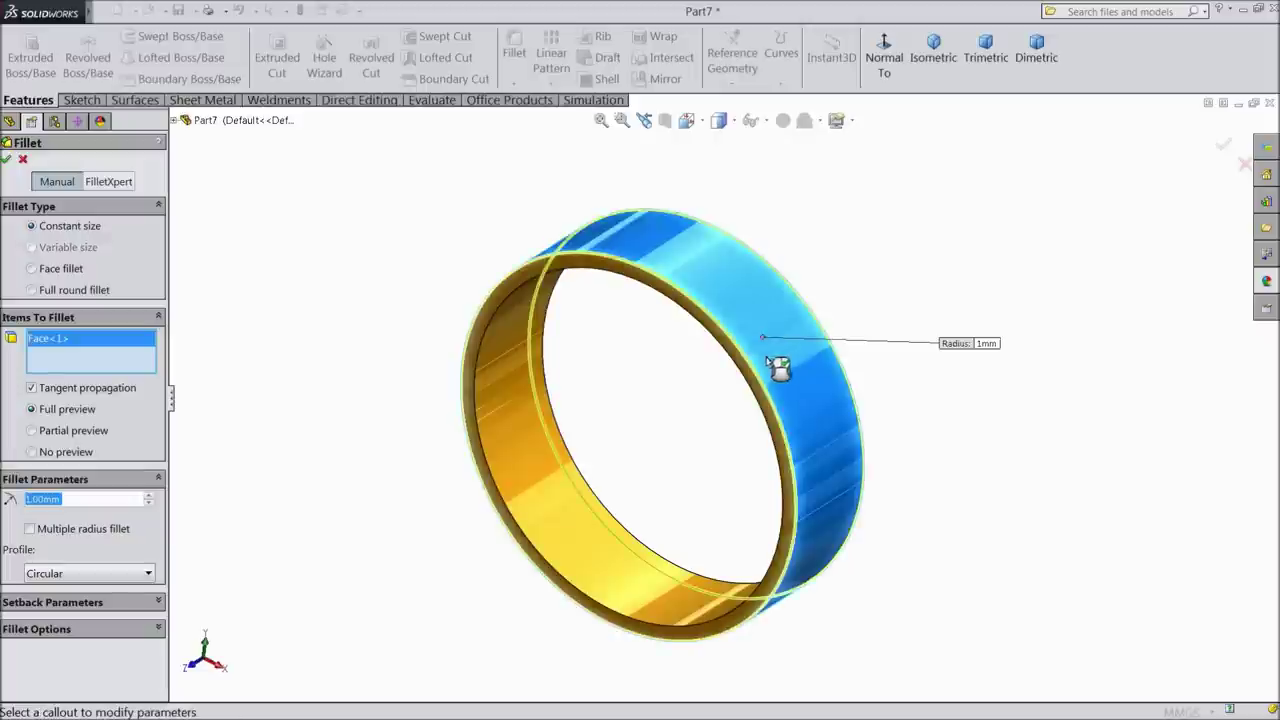
type("3")
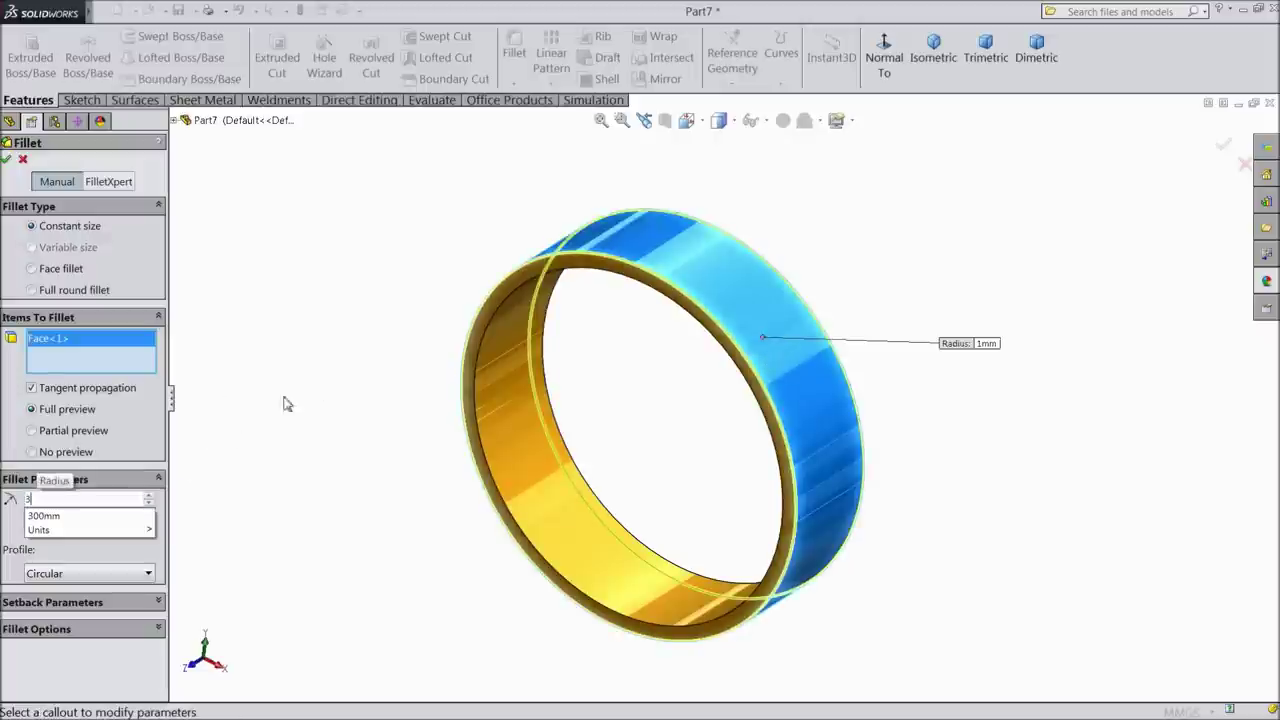
key("Return")
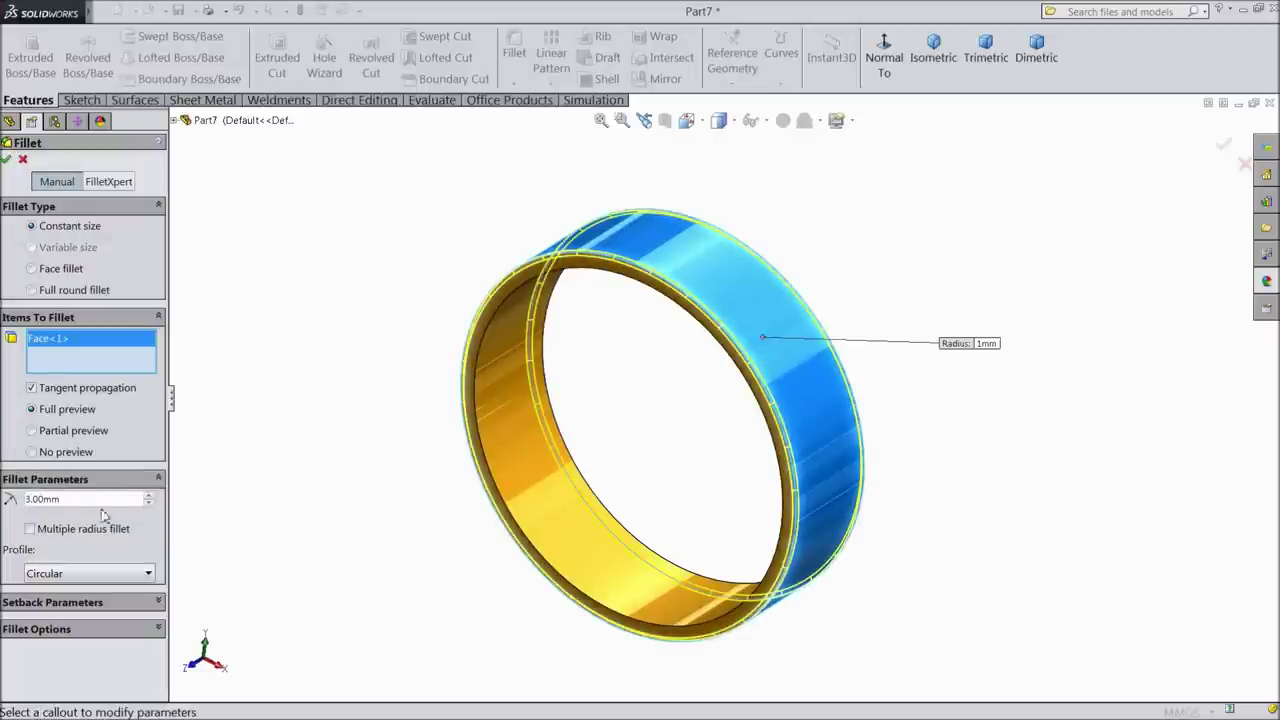
left_click(7, 161)
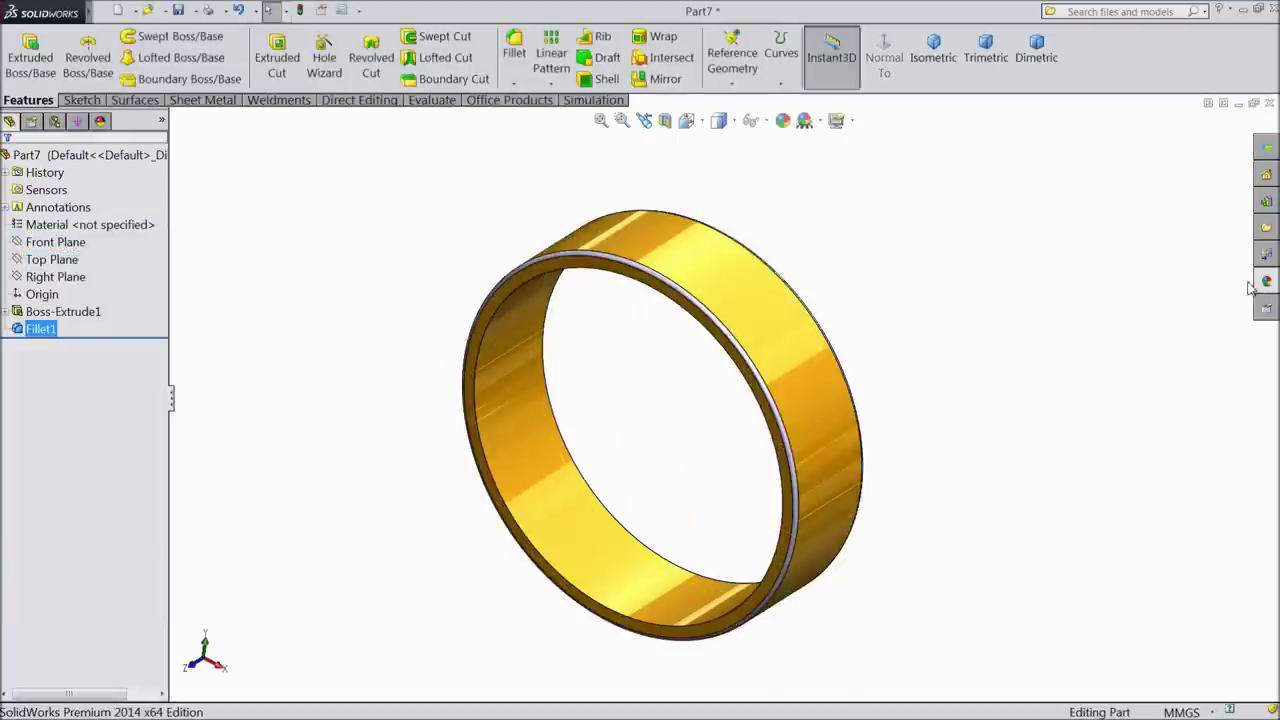
Step: Colour the edge fillet standard orange and raise the green component to 148 for a golden yellow matching the ring
left_click(783, 120)
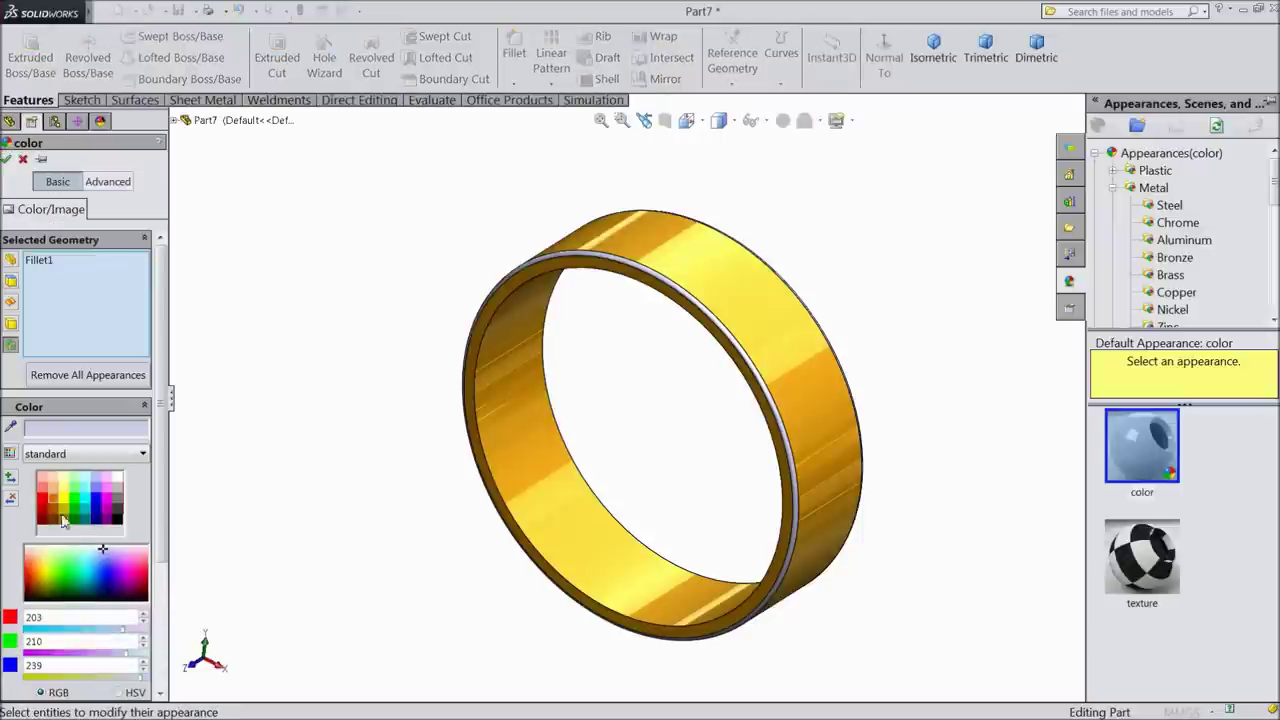
left_click(55, 503)
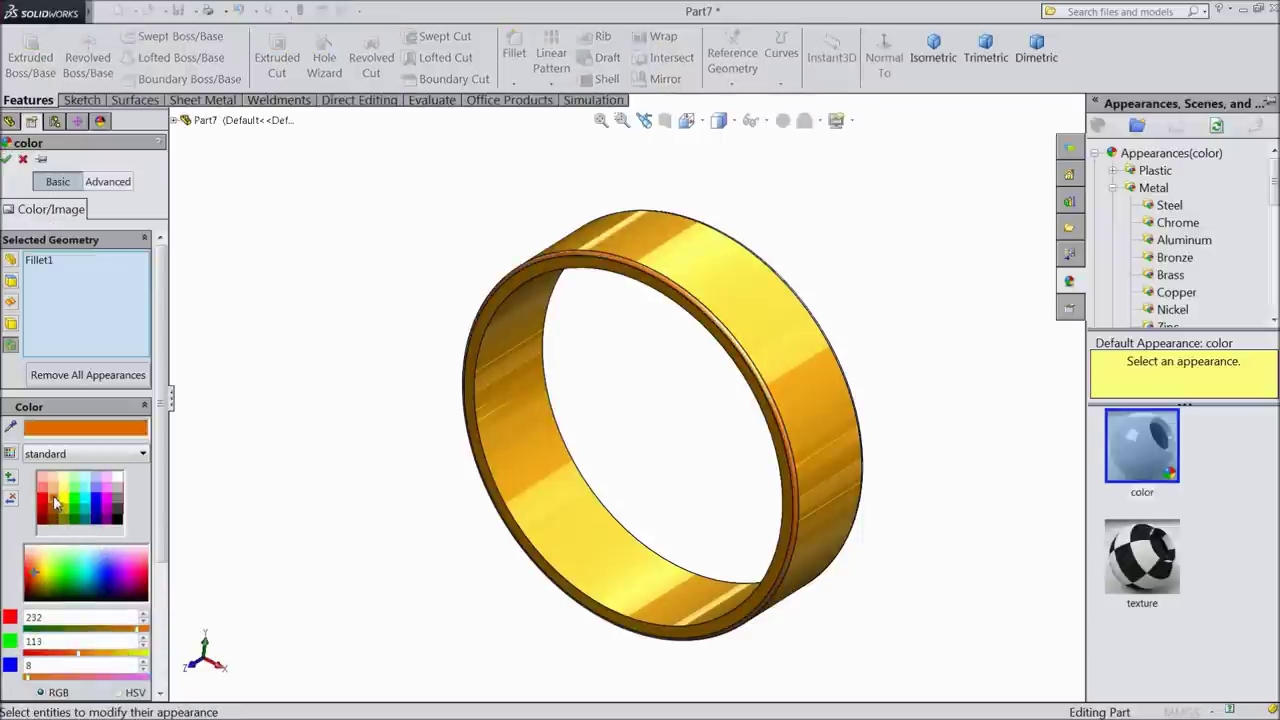
left_click_drag(80, 662, 97, 663)
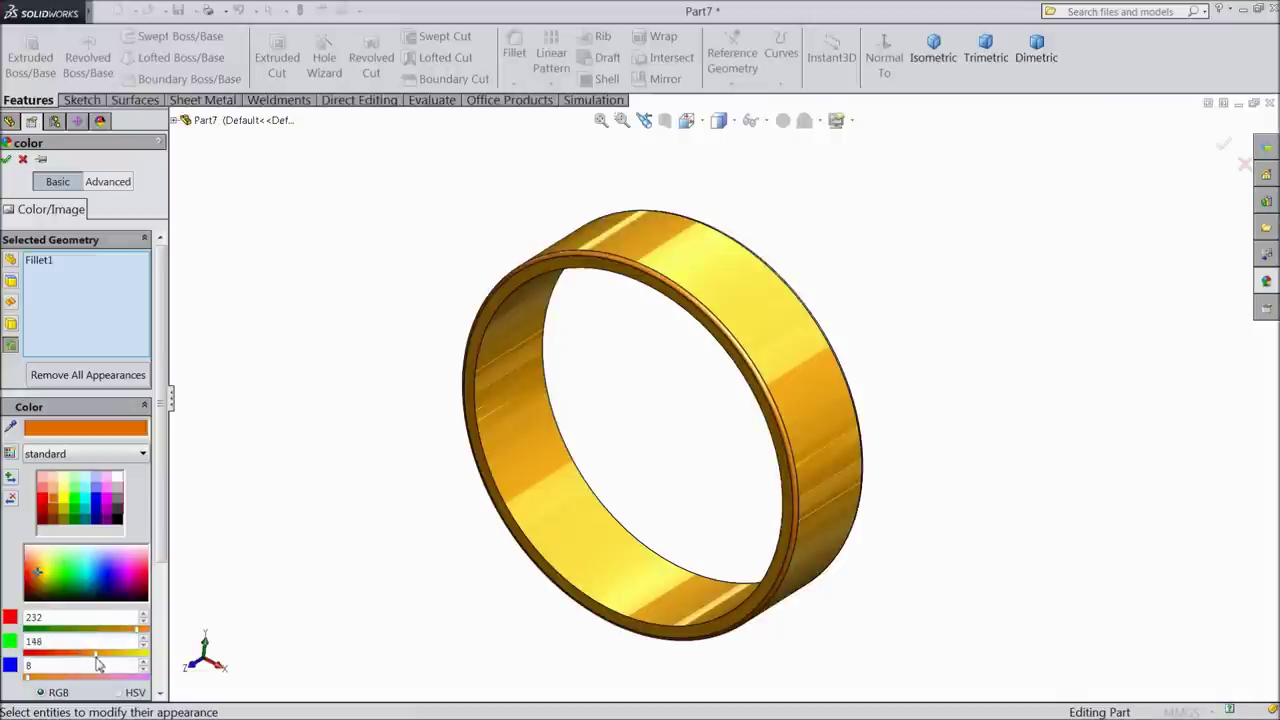
left_click(9, 159)
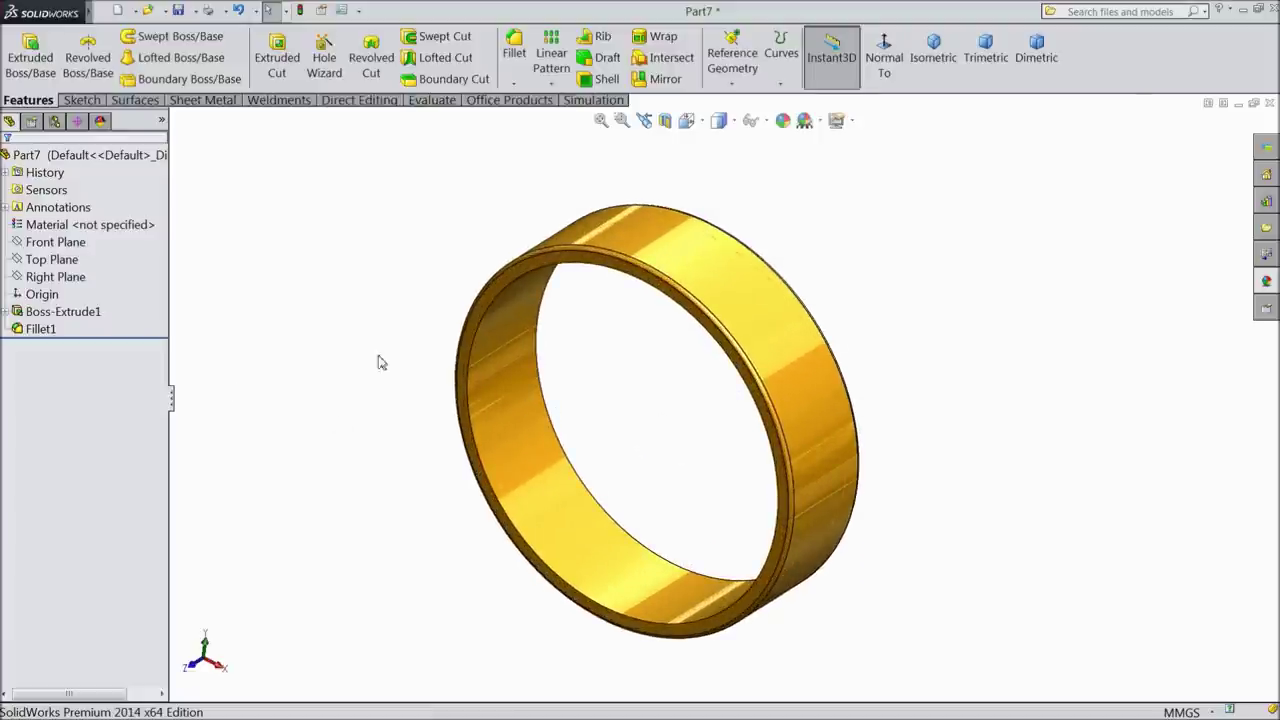
Step: Start a sketch on the Top Plane and view it face-on
left_click(44, 260)
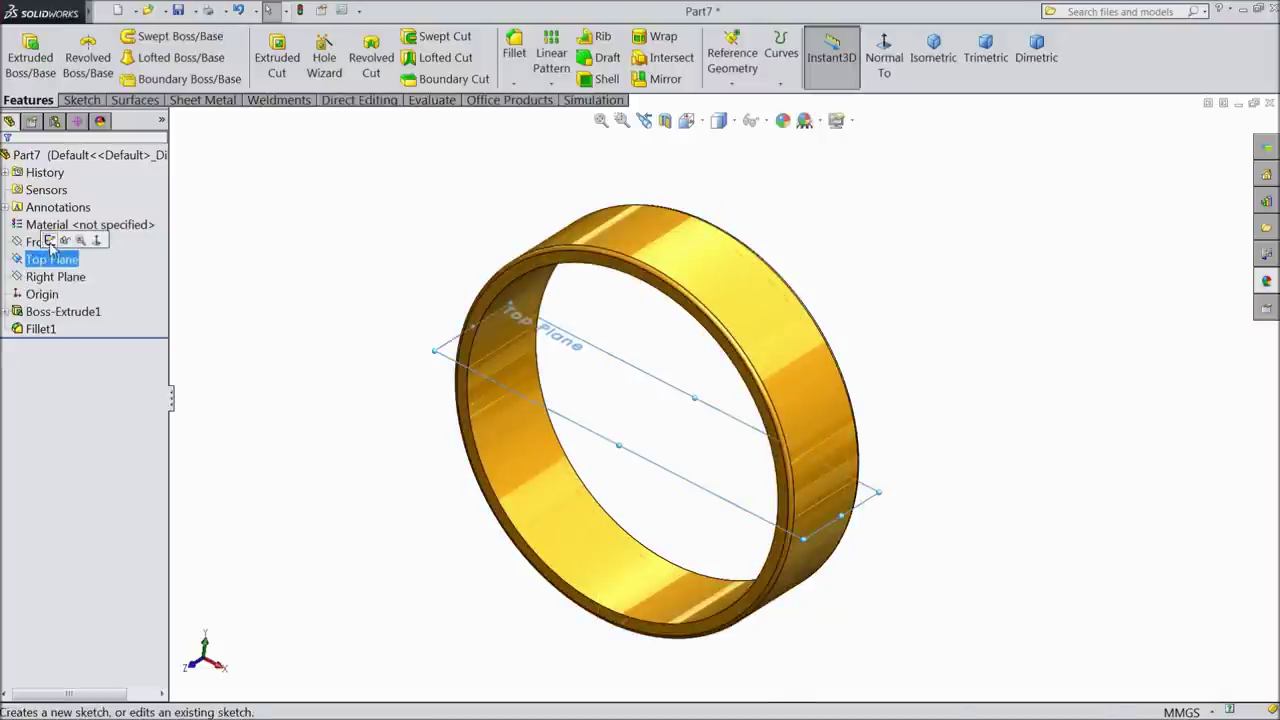
left_click(48, 241)
left_click(884, 74)
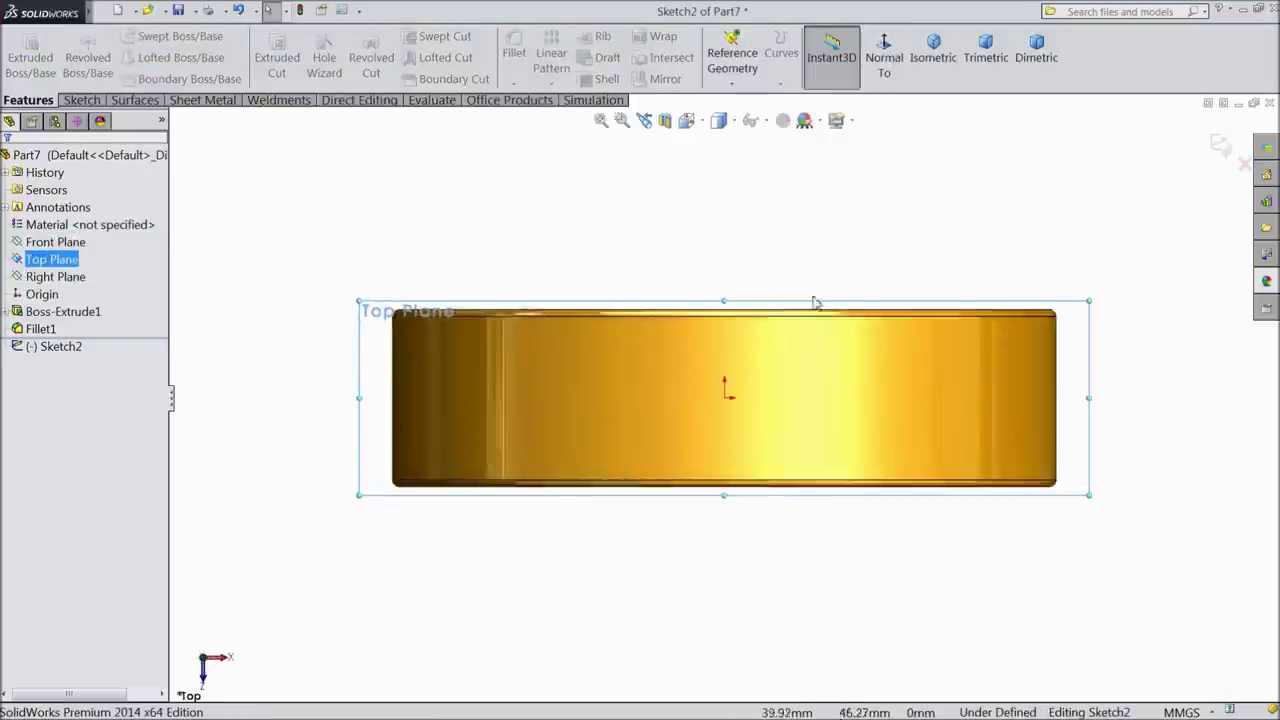
Step: Draw a centerline about 188 mm long from the origin leftward past the ring and constrain it to be horizontal
left_click(82, 100)
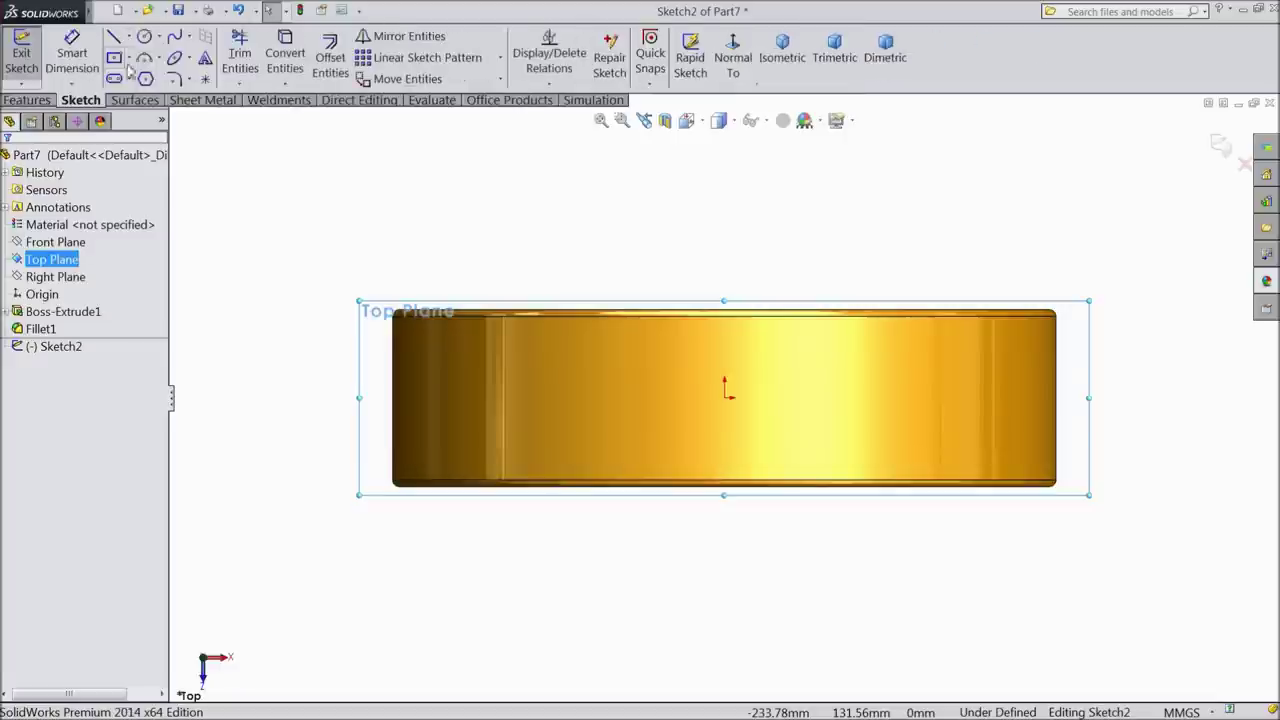
left_click(131, 38)
left_click(137, 74)
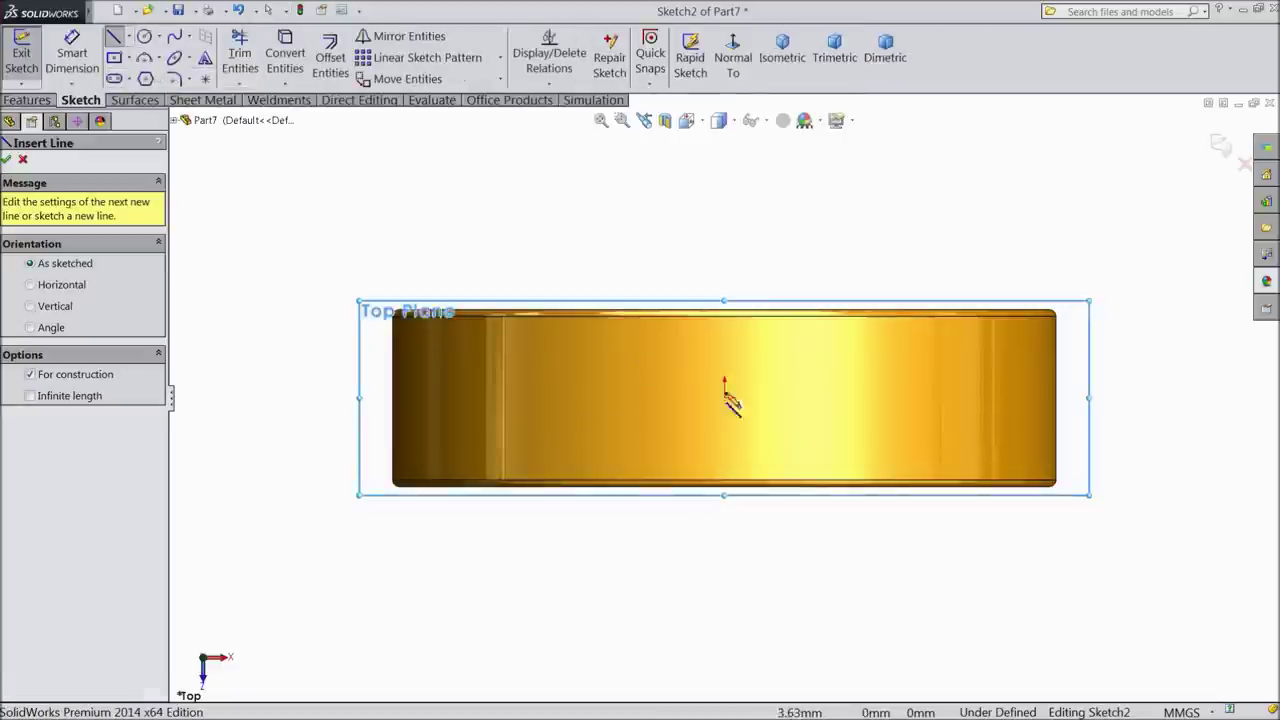
left_click(725, 397)
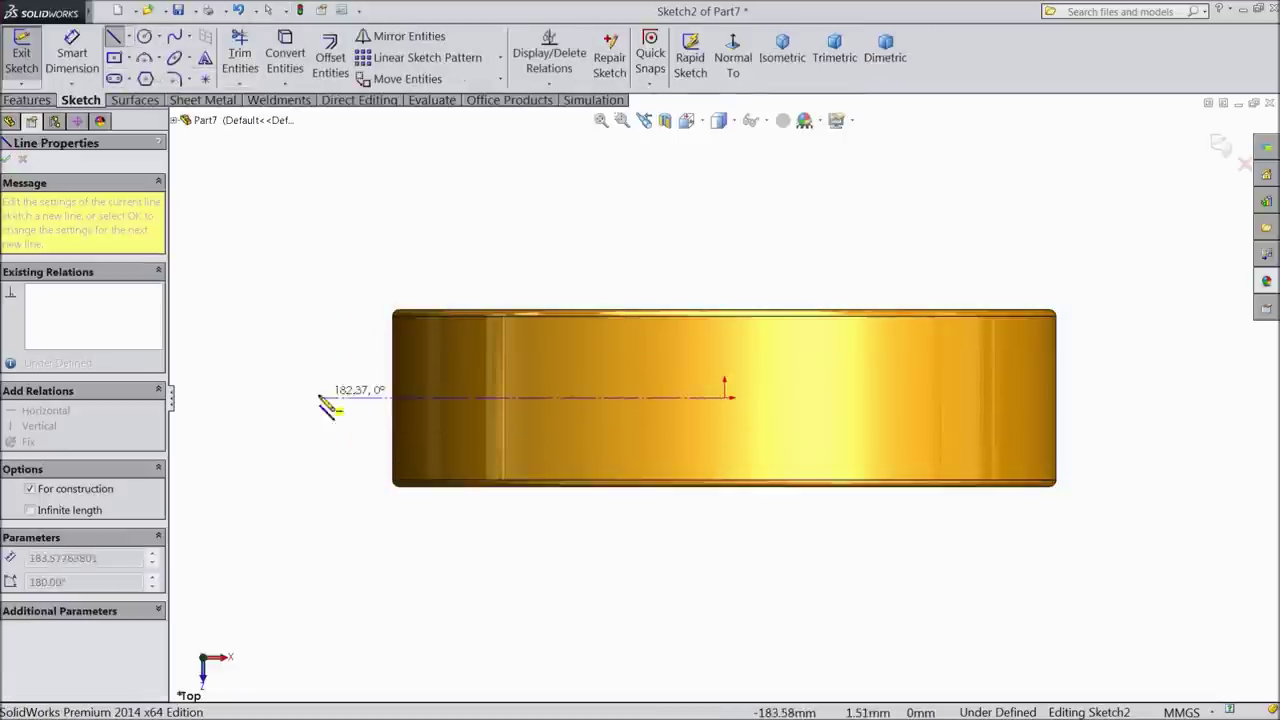
left_click(311, 393)
right_click(336, 116)
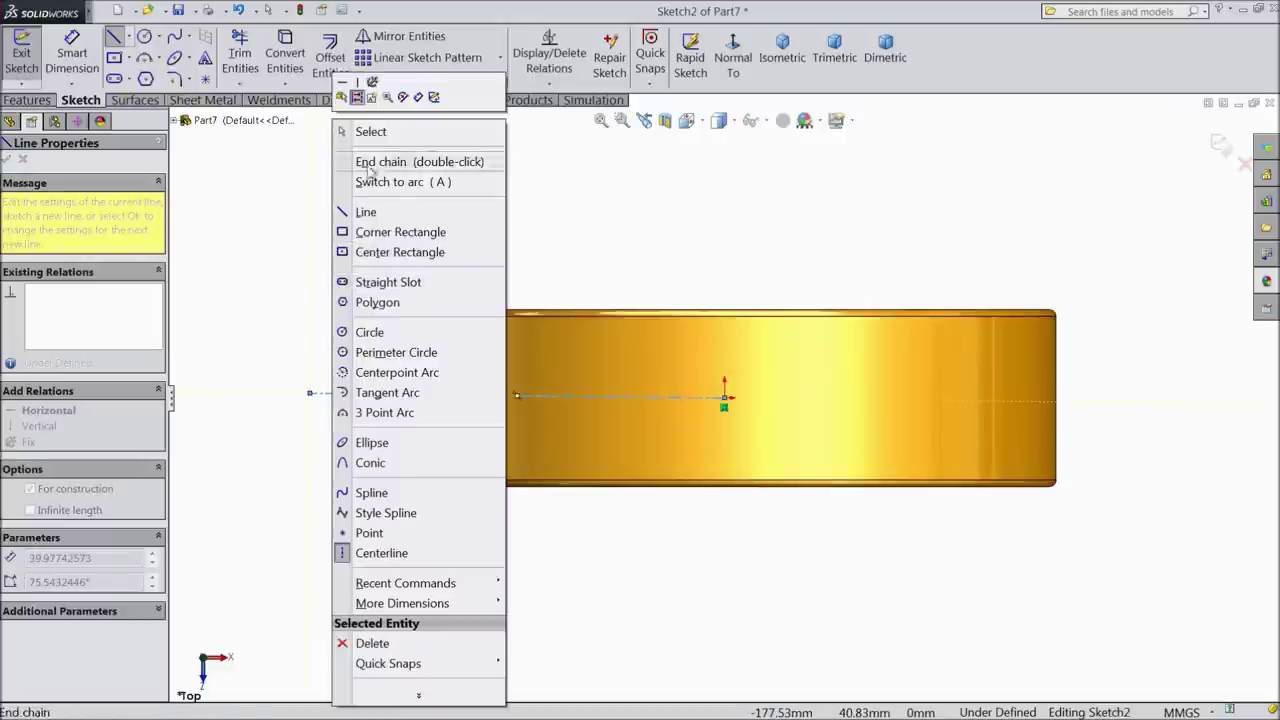
left_click(371, 132)
left_click(388, 393)
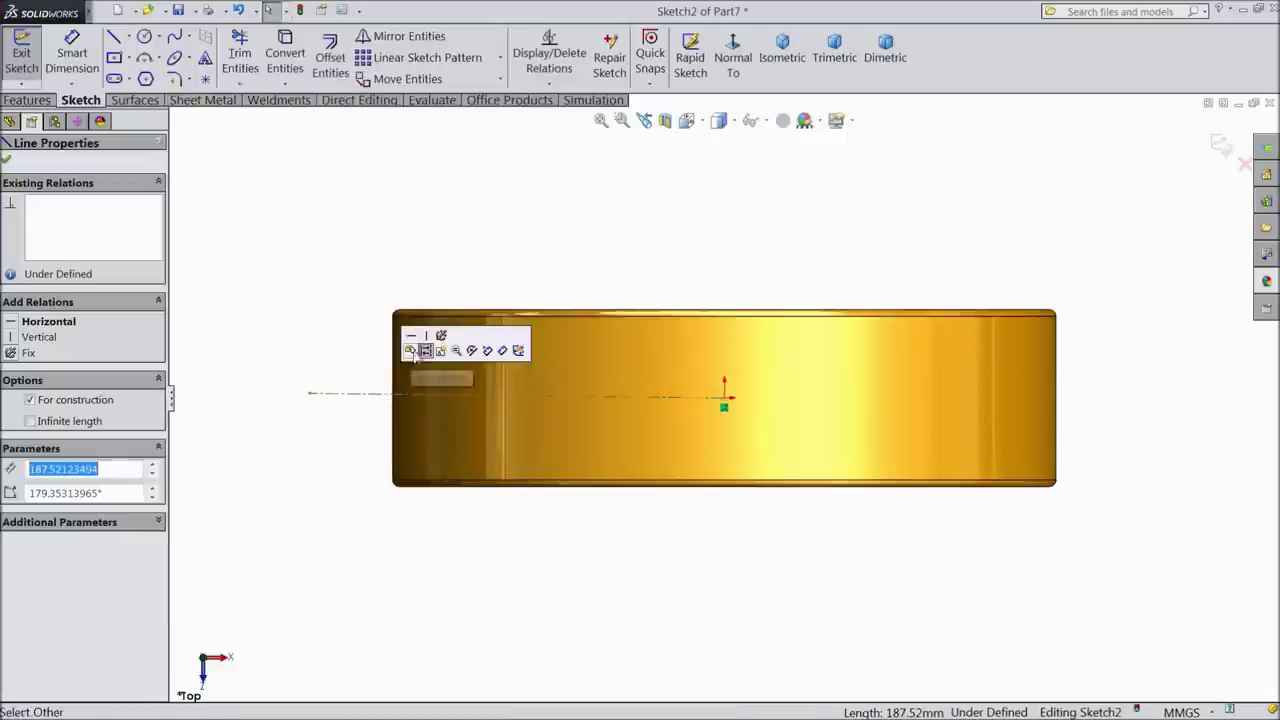
left_click(412, 338)
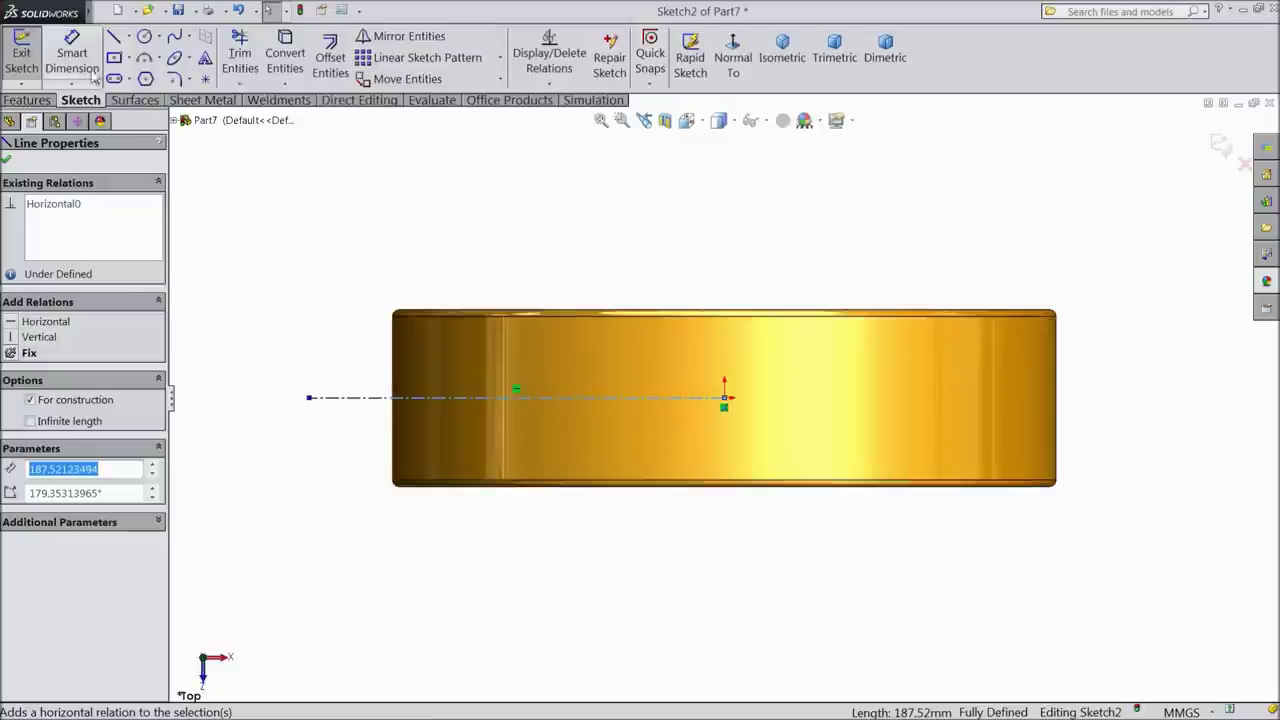
Step: Draw a vertical centerline from the origin upward past the ring's upper edge
left_click(130, 37)
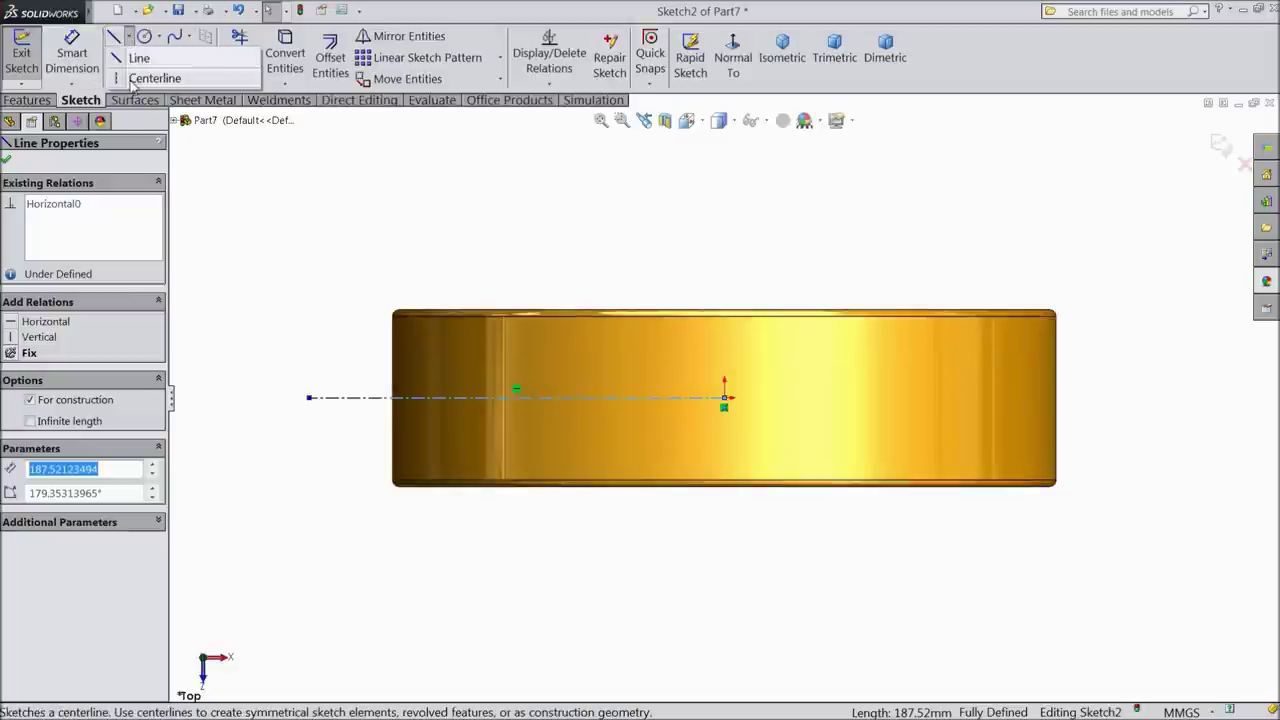
left_click(140, 76)
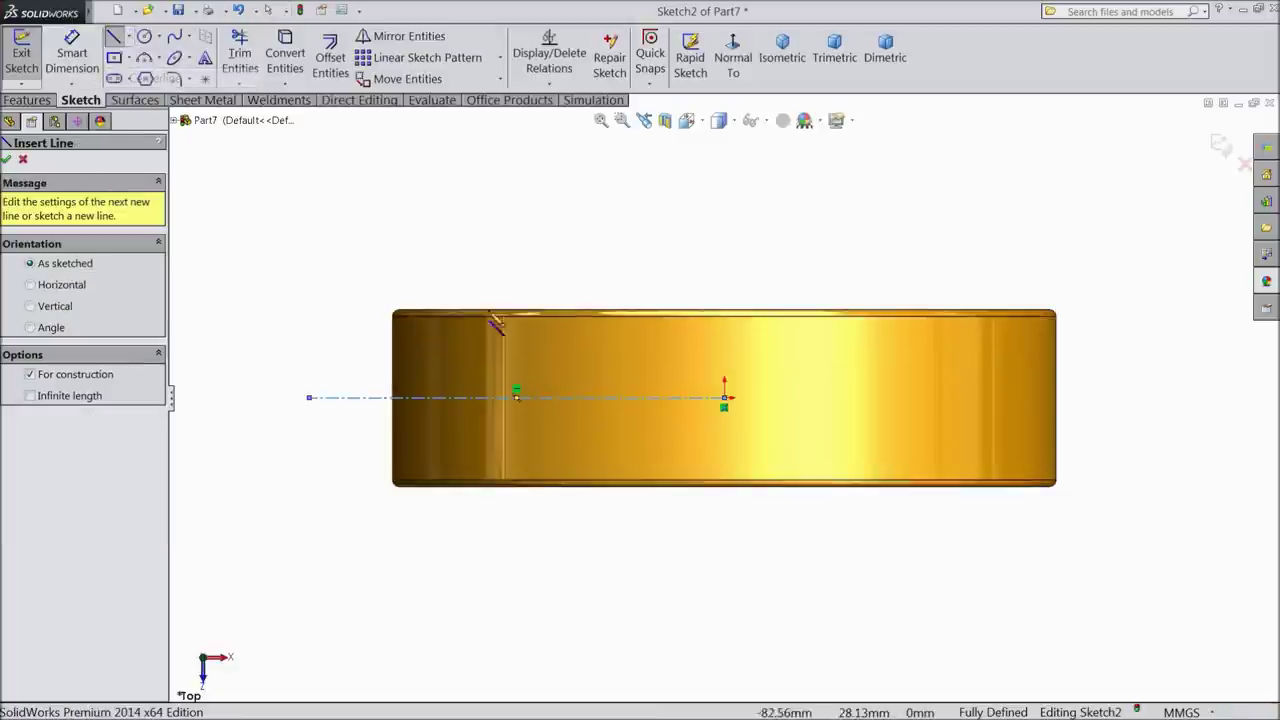
left_click(724, 398)
left_click(724, 222)
right_click(764, 216)
left_click(790, 146)
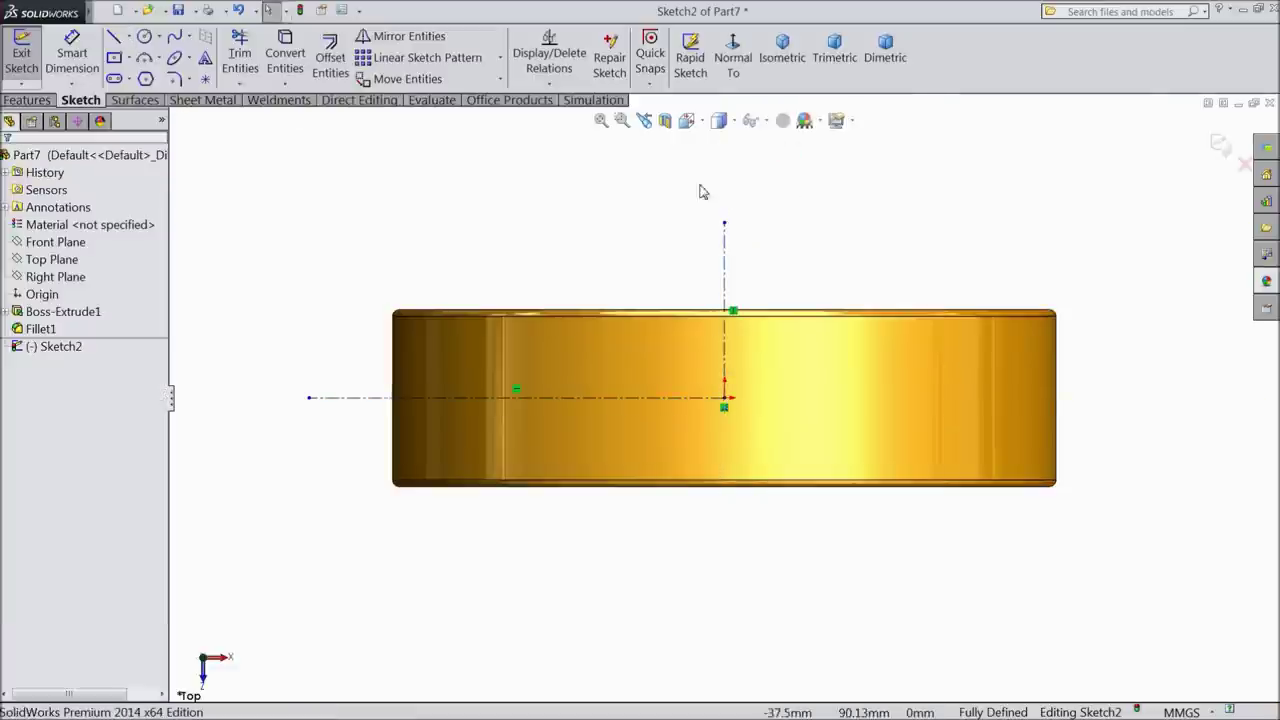
Step: Start the profile at the origin with a line about 48 mm down, one about 41 mm left, a short step down and another horizontal line leftward
left_click(113, 38)
scroll(723, 449, "up", 3)
scroll(729, 449, "down", 2)
scroll(624, 409, "up", 2)
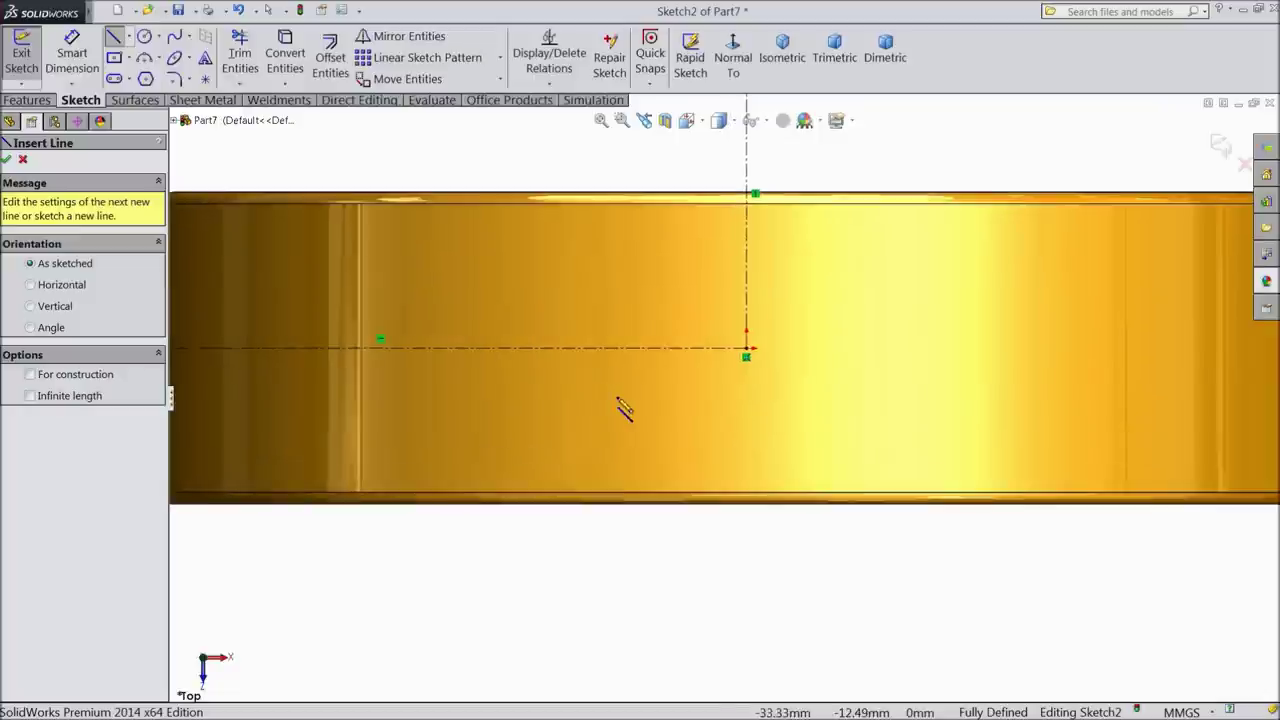
left_click(747, 352)
left_click(747, 532)
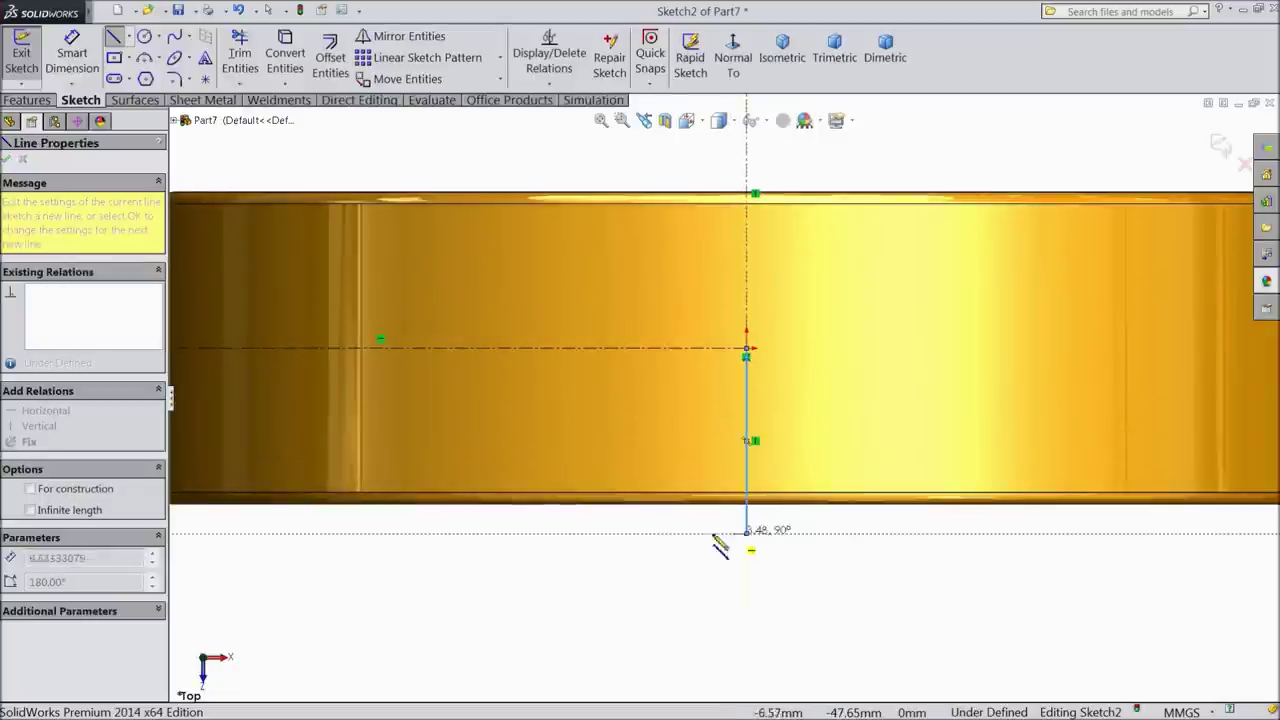
left_click(586, 534)
left_click(586, 555)
left_click(498, 555)
Step: Continue the profile with a slanted recess below the horizontal centerline, a short outer foot and a vertical line ending on that centerline
left_click(459, 397)
key("z")
left_click(427, 398)
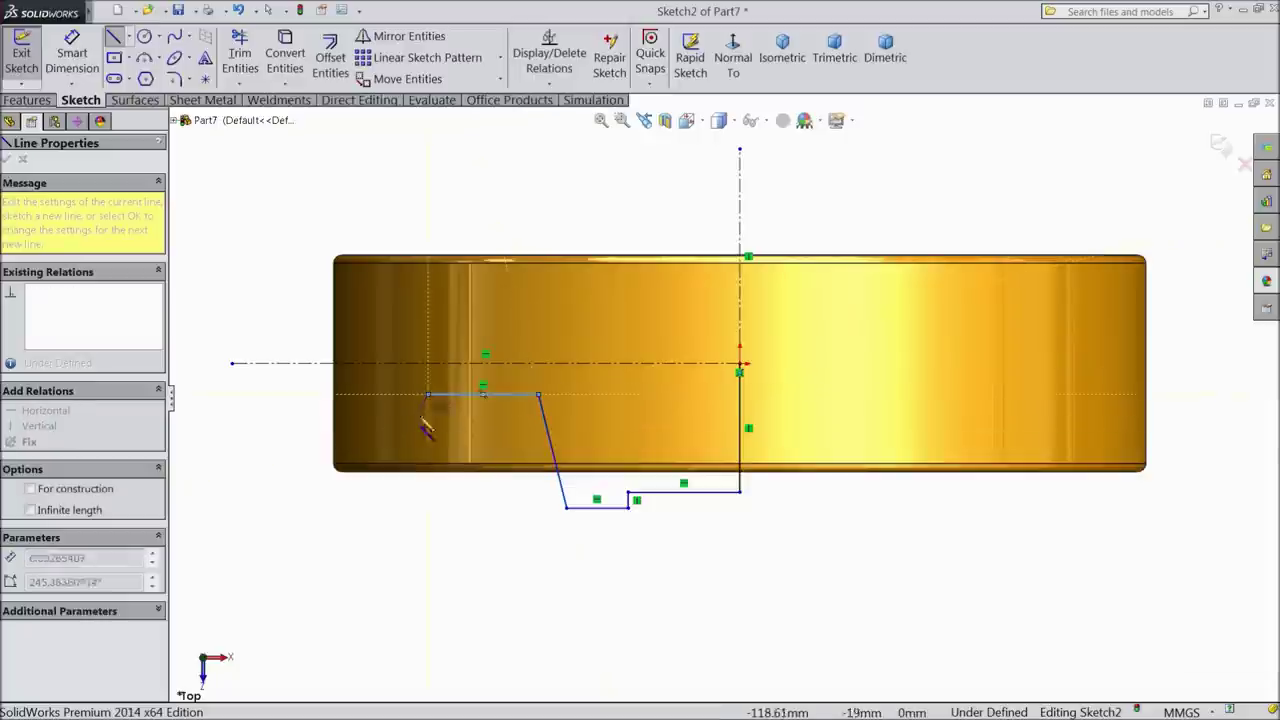
left_click(380, 528)
left_click(345, 528)
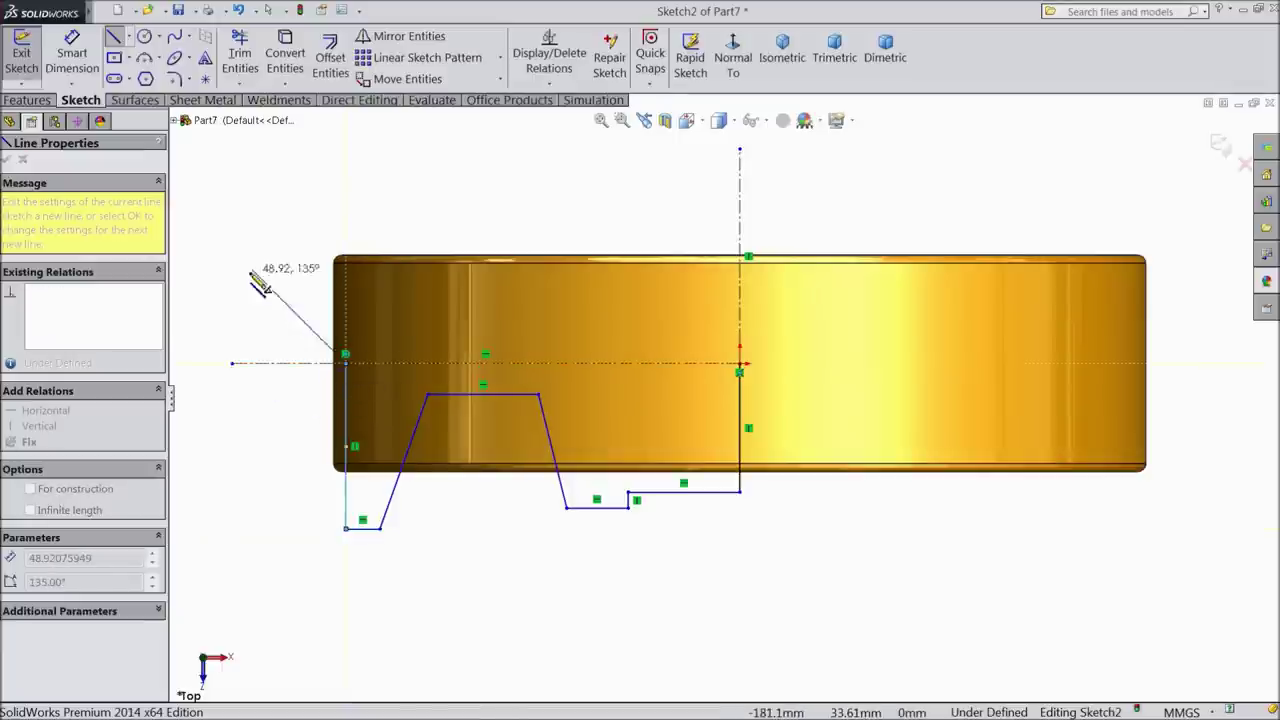
right_click(250, 266)
left_click(300, 122)
scroll(304, 357, "down", 2)
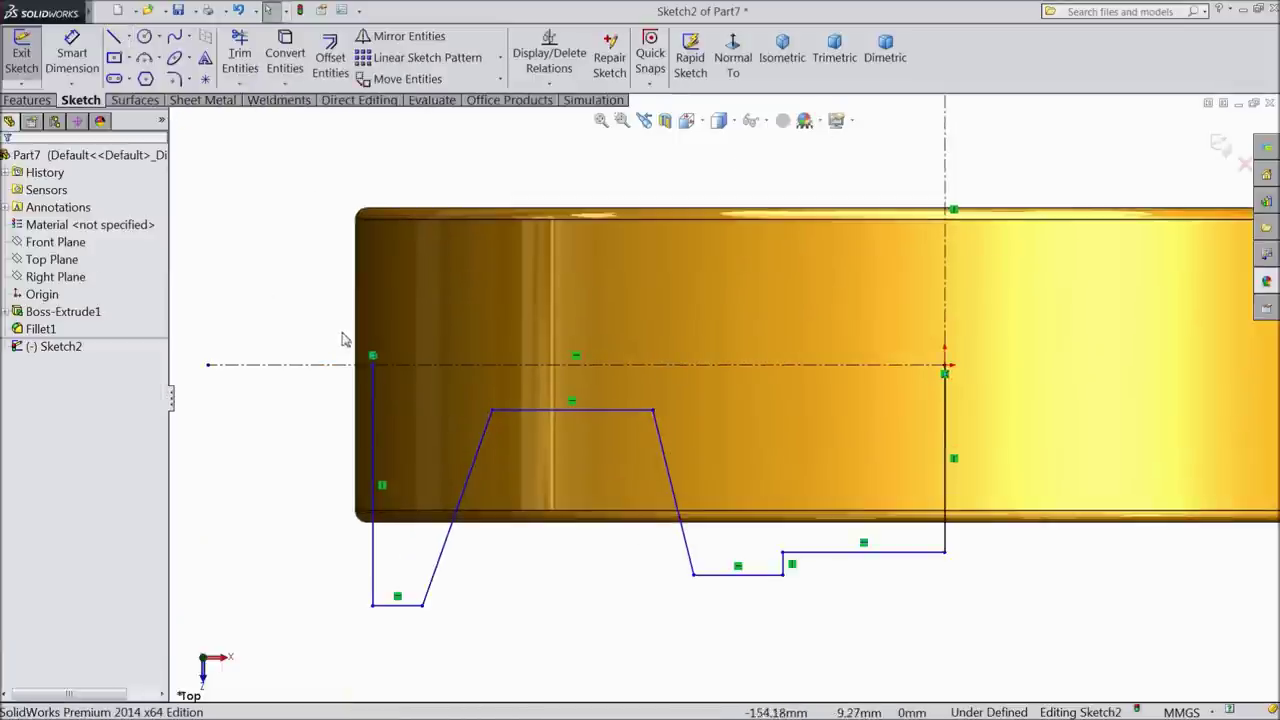
Step: Dimension the profile's vertical line at the origin as 45 mm
left_click(62, 80)
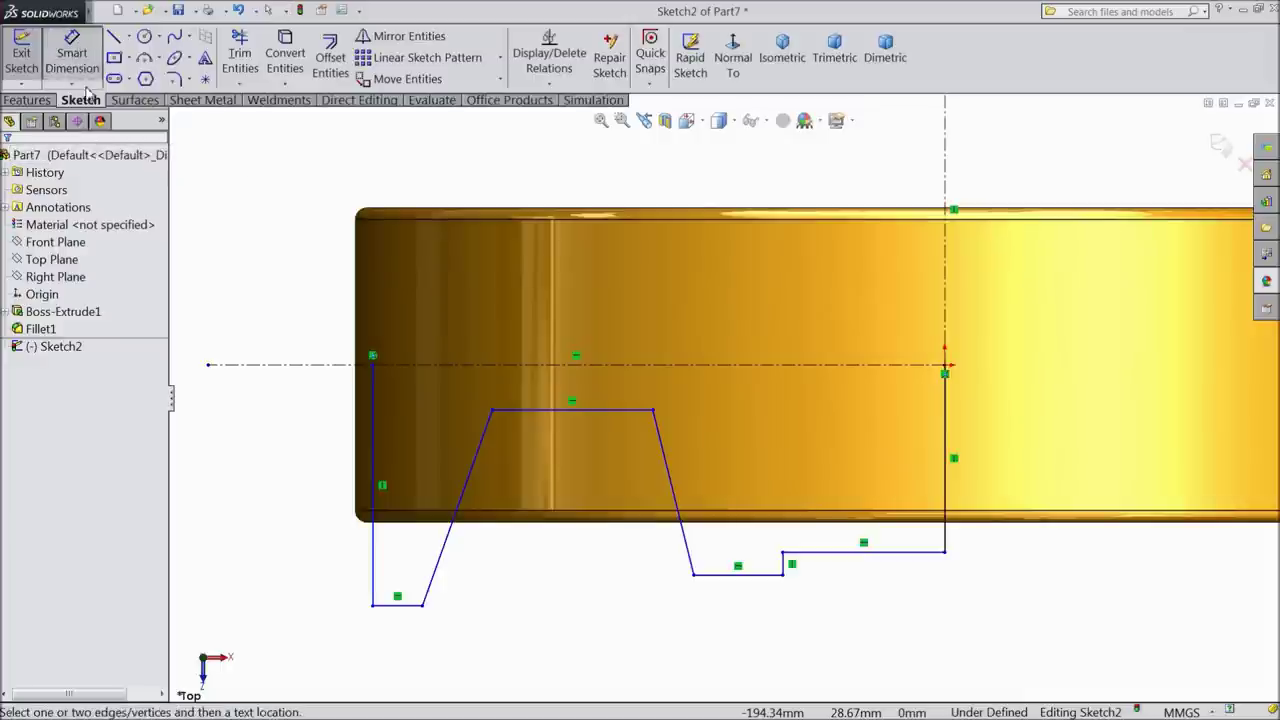
left_click(957, 453)
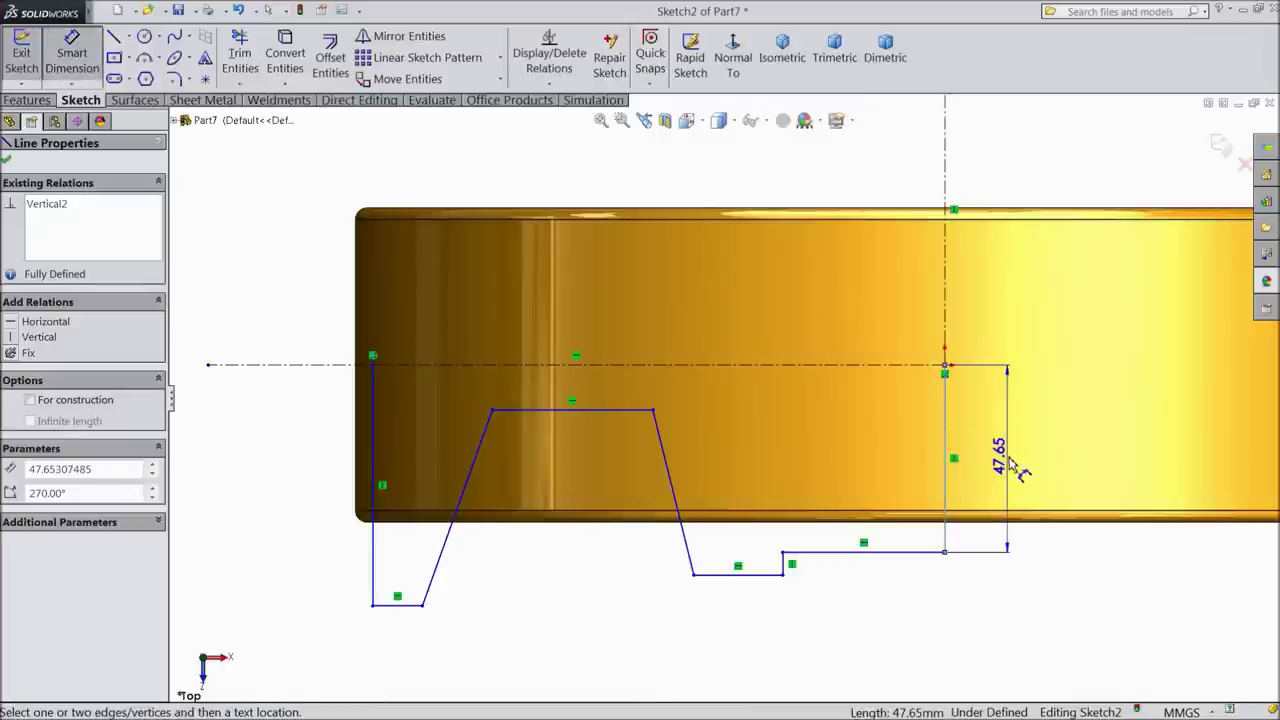
left_click(1012, 460)
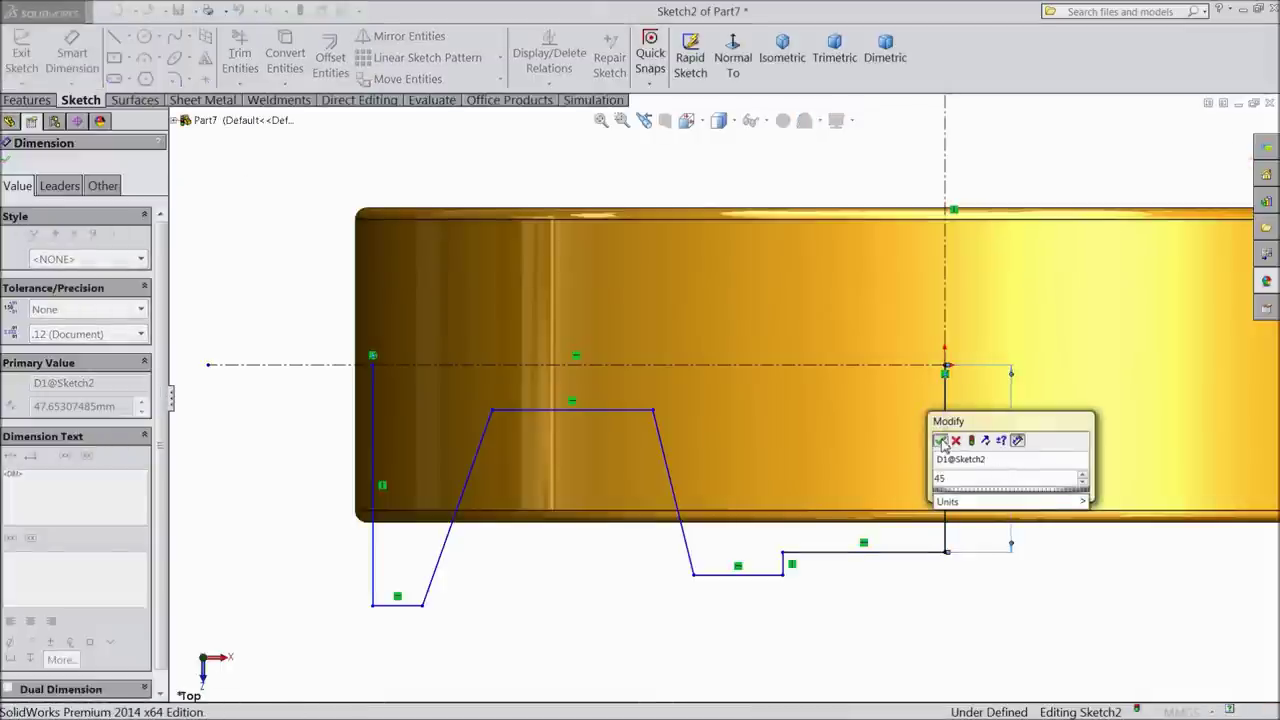
left_click(941, 443)
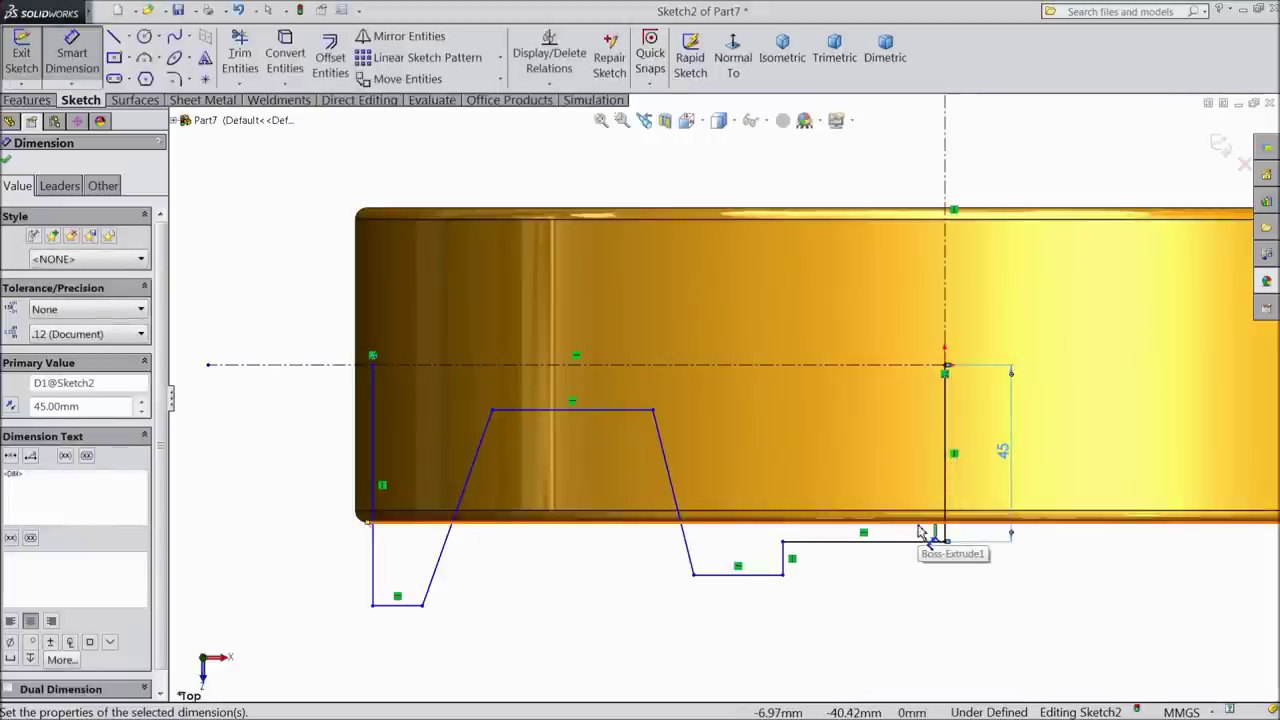
Step: Set the length of the profile's vertical line at the origin to 42 mm
double_click(1004, 453)
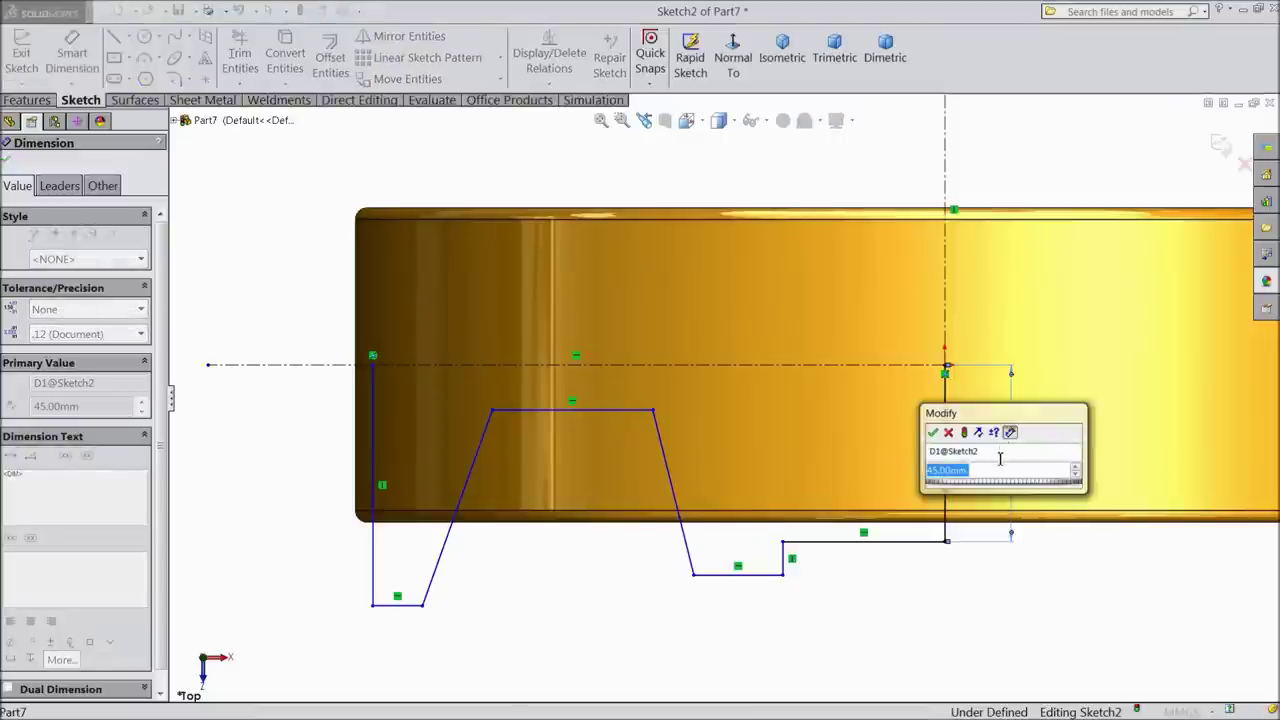
type("43")
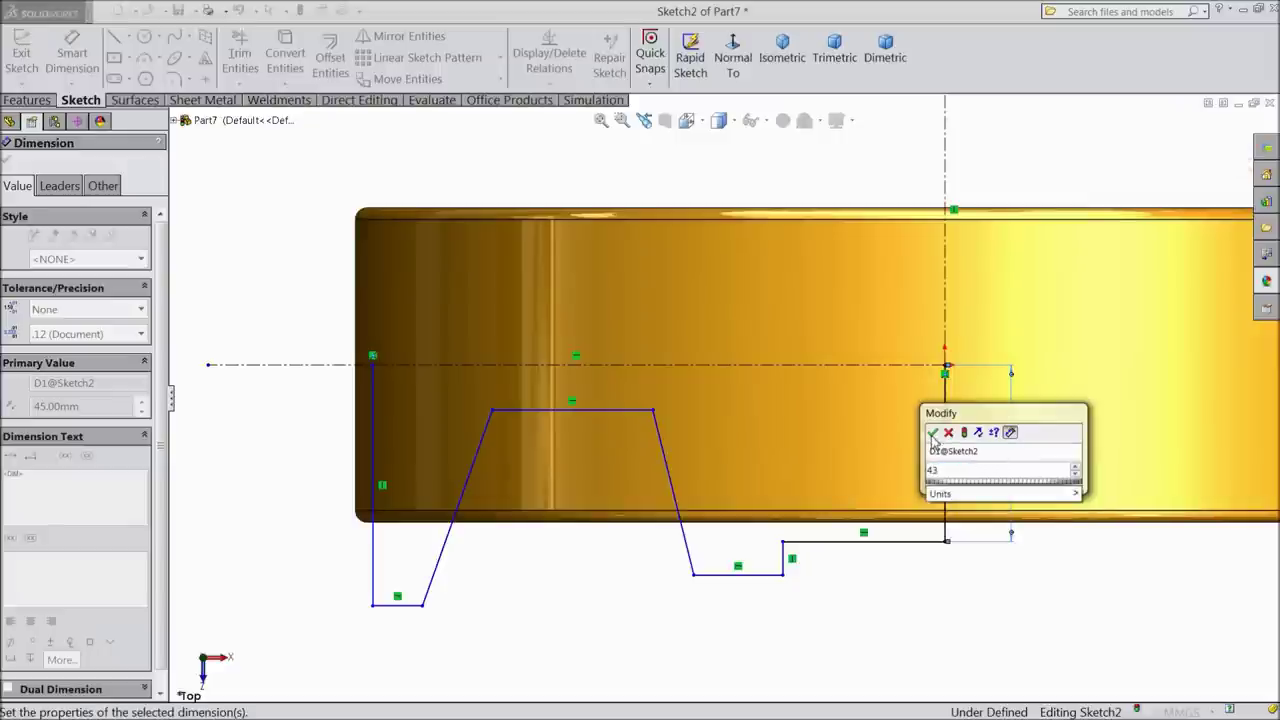
key("BackSpace")
type("2")
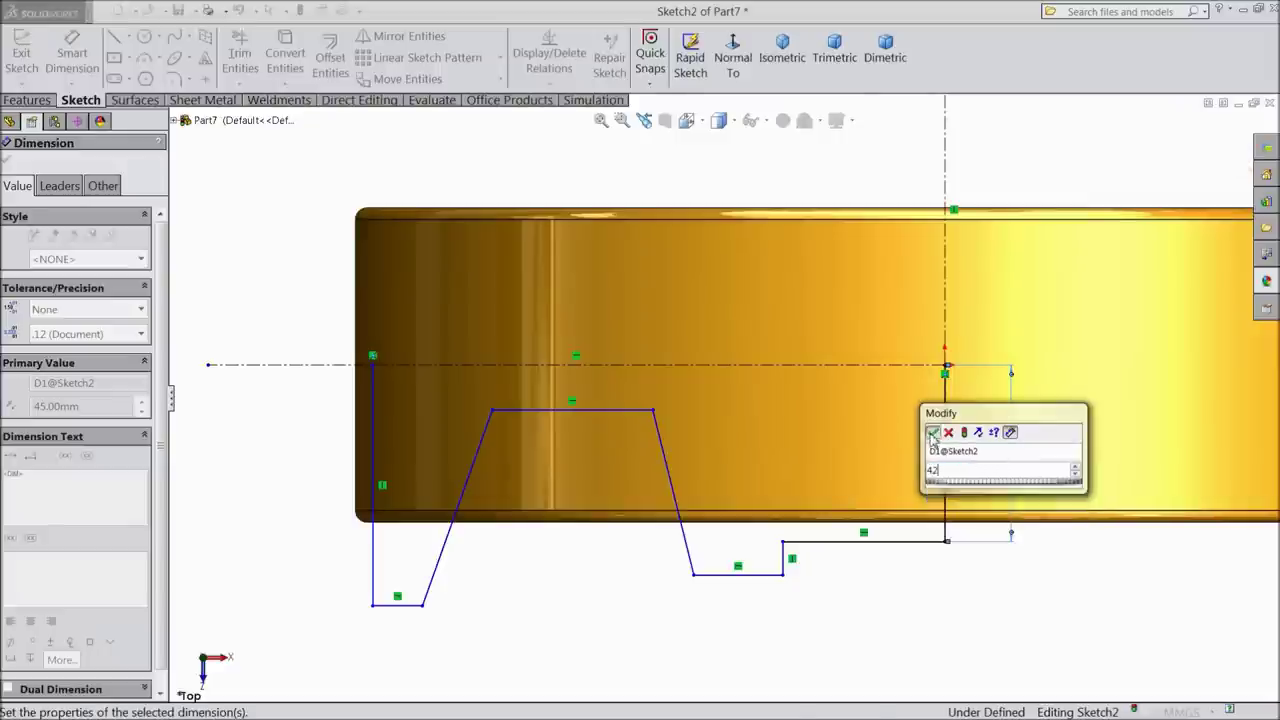
left_click(932, 432)
Step: Dimension the horizontal profile line adjoining the 42 mm line as 38 mm
left_click(868, 530)
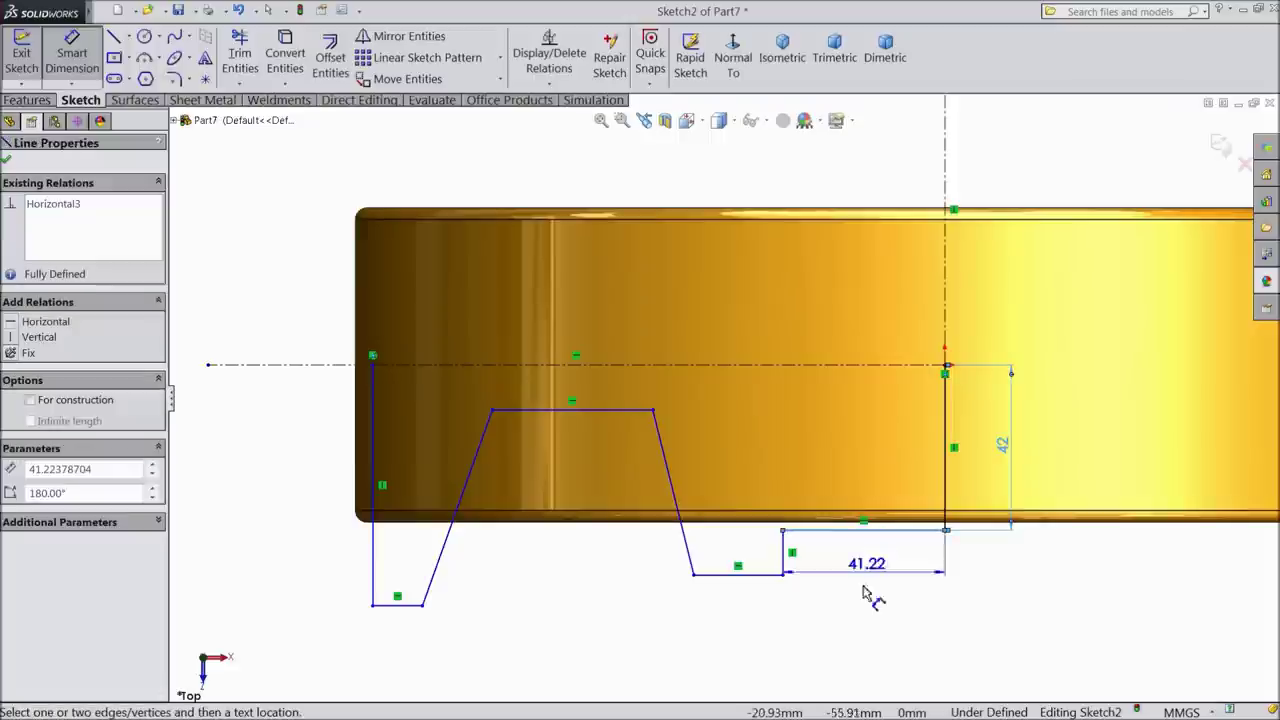
left_click(862, 620)
type("38")
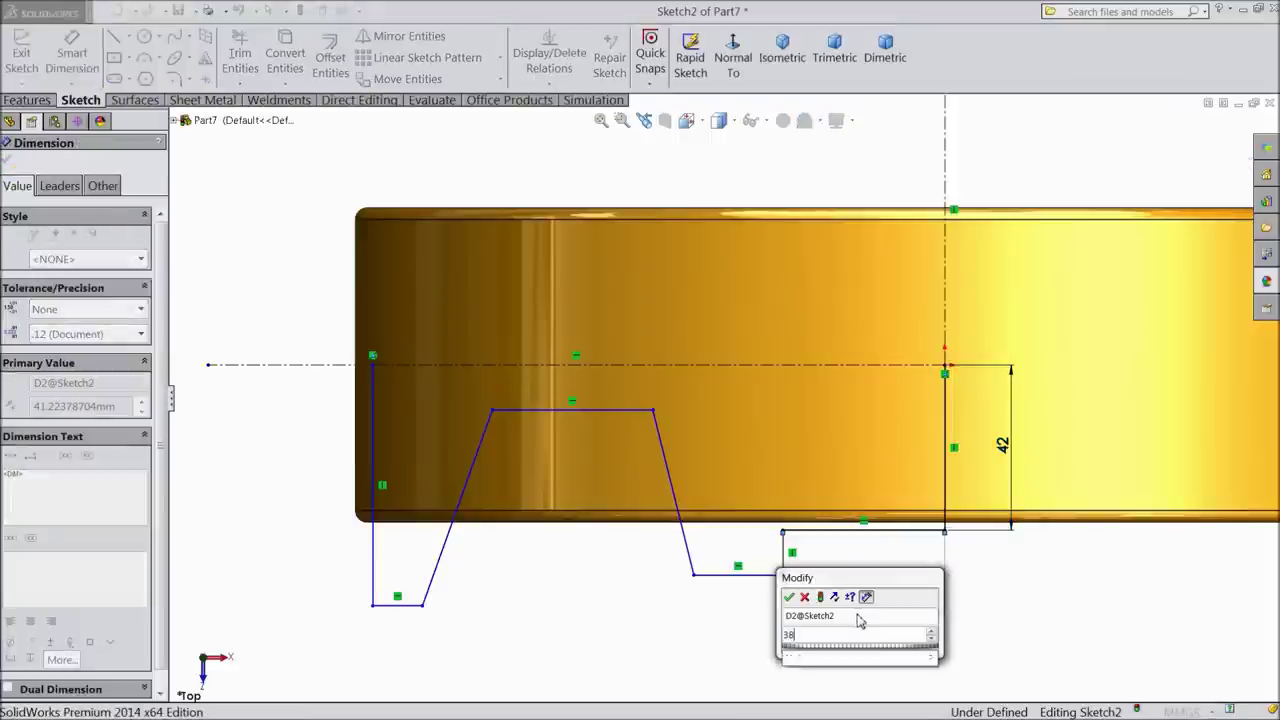
left_click(790, 597)
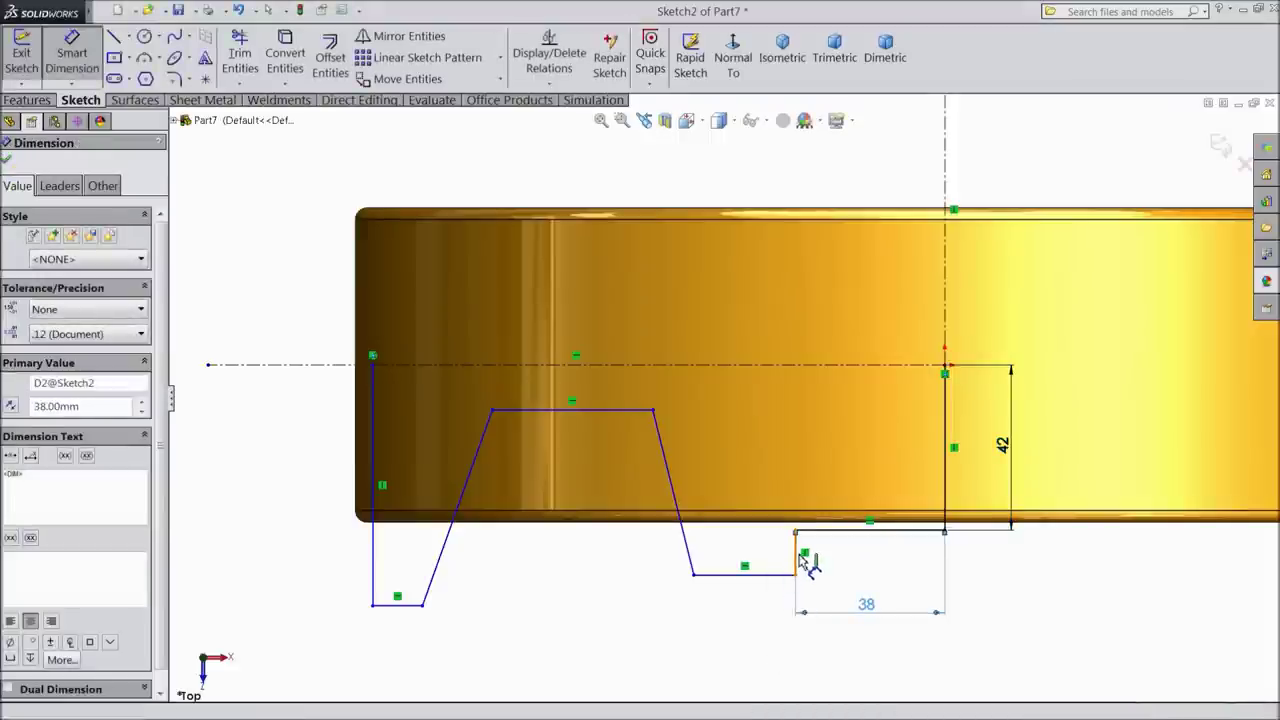
Step: Dimension the short vertical step at the end of the 38 mm line as 1.5 mm
left_click(797, 555)
left_click(842, 562)
type("1")
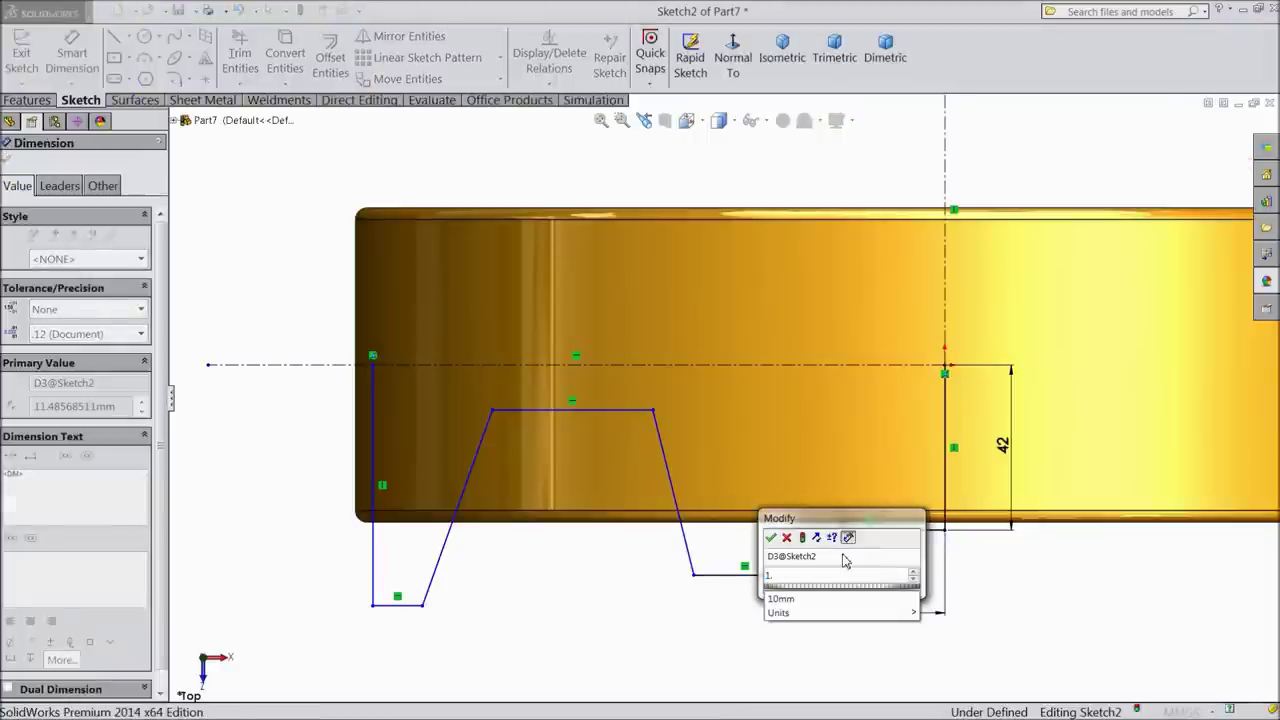
type(".5")
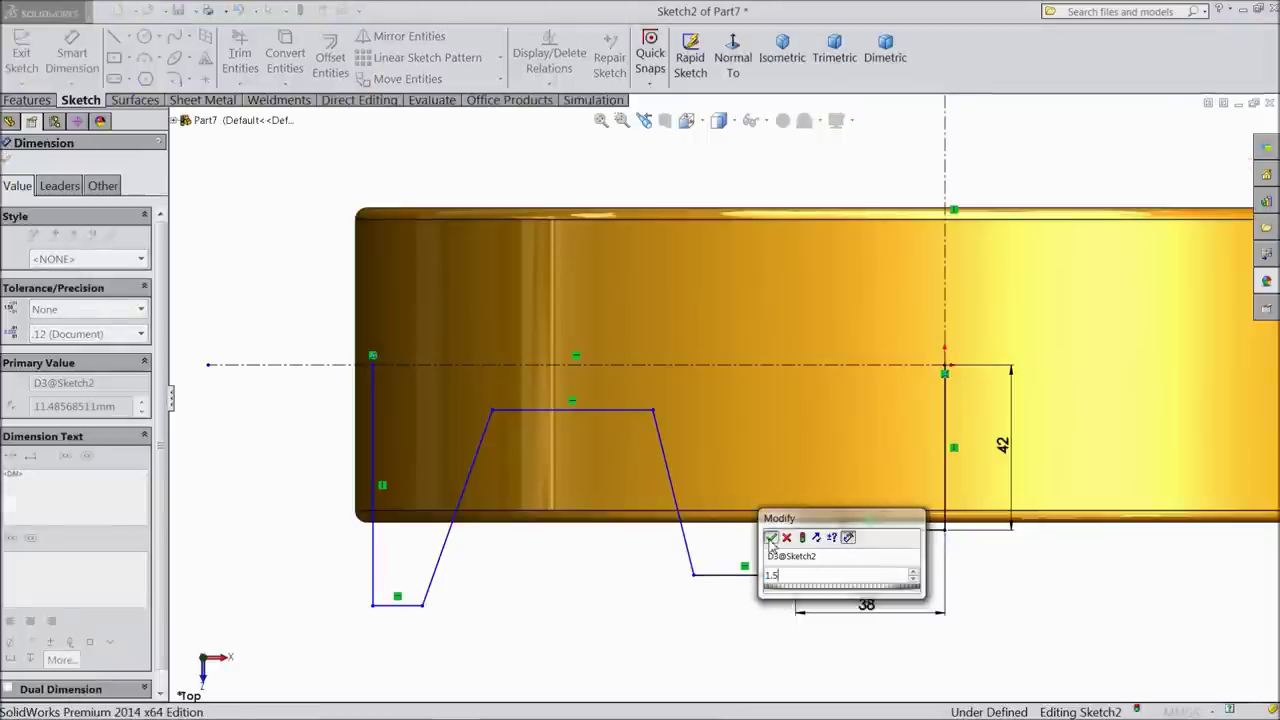
key("Return")
Step: Dimension the short horizontal line between the 1.5 mm step and the slanted line as 6 mm
scroll(770, 545, "down", 3)
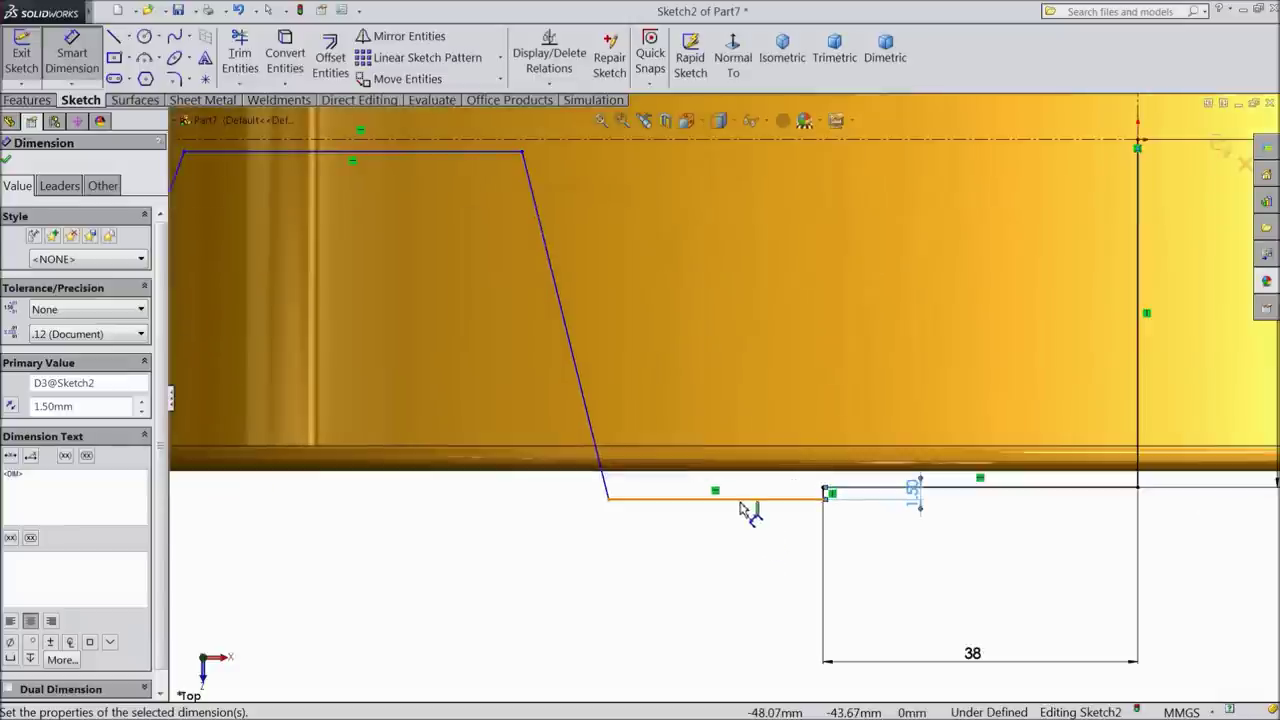
left_click(745, 498)
left_click(728, 550)
type("6")
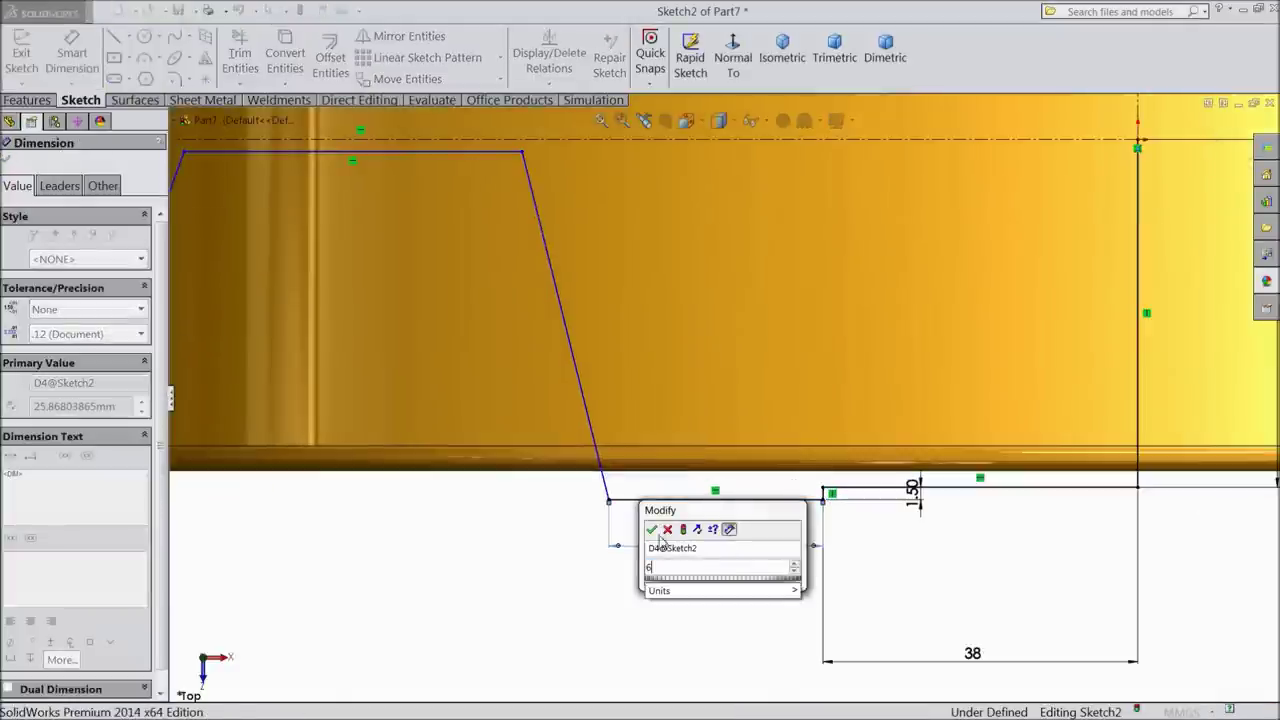
left_click(651, 530)
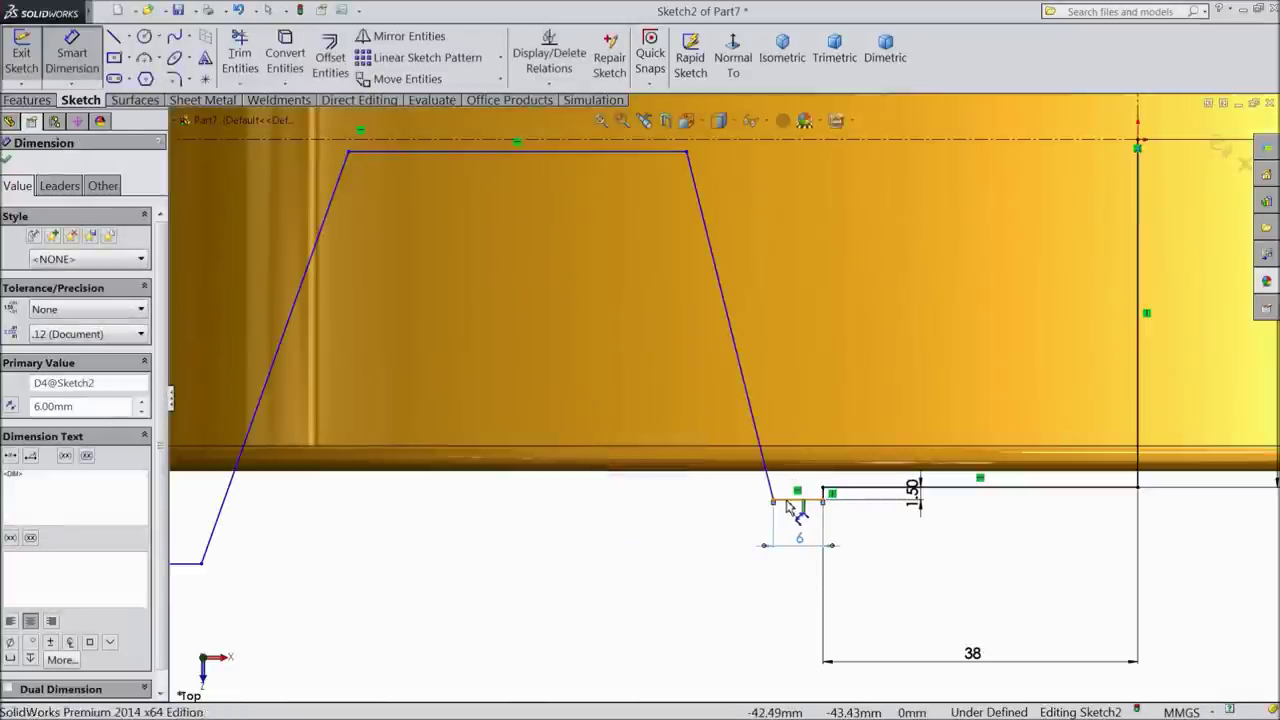
Step: Dimension the angle between the short 6 mm line and the adjoining slanted profile line as 100 degrees
left_click(790, 503)
left_click(757, 428)
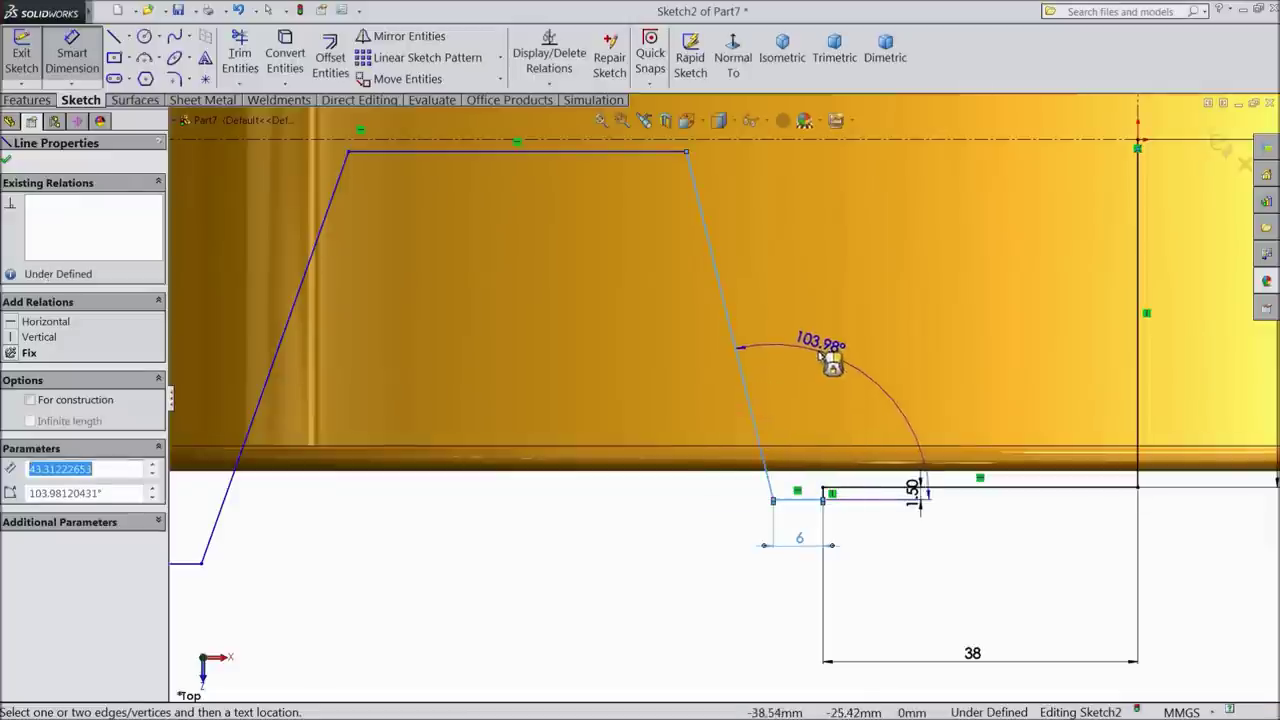
left_click(826, 362)
type("100")
left_click(749, 340)
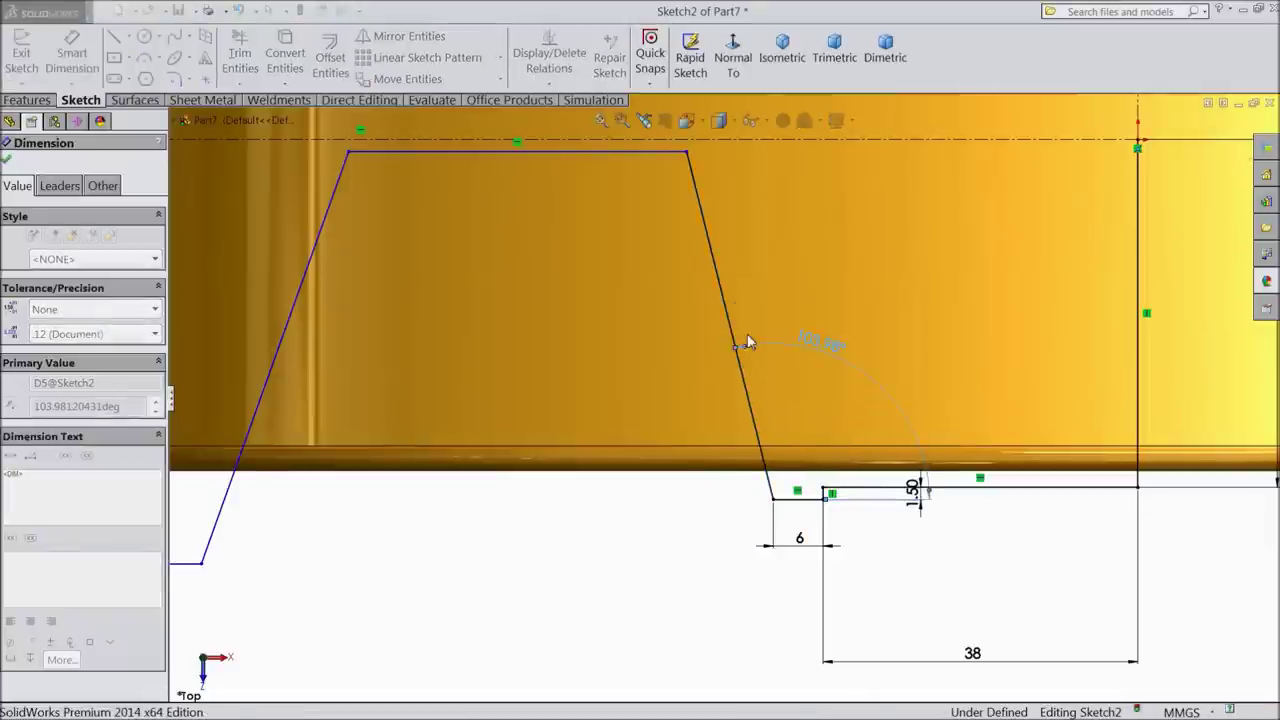
Step: Dimension the angle between the other slanted line and the short horizontal line at the profile's outer end as 100 degrees
scroll(686, 409, "up", 3)
scroll(460, 445, "down", 3)
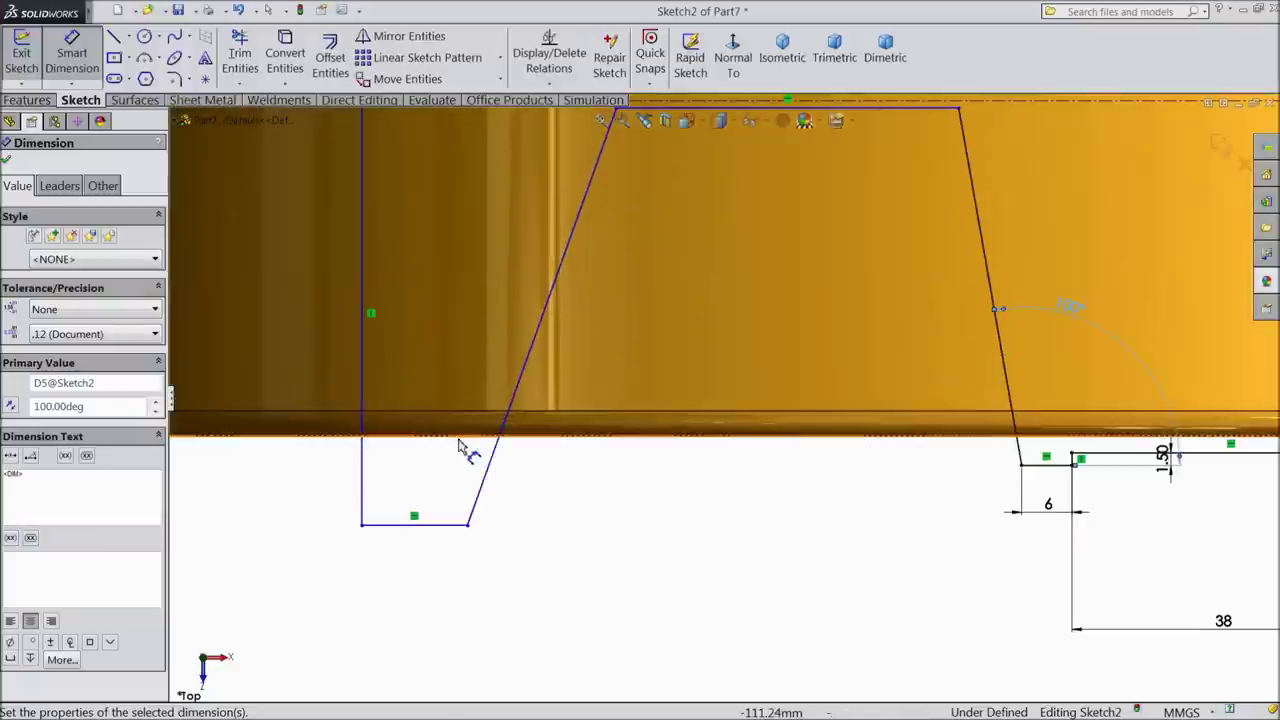
left_click(479, 500)
left_click(450, 524)
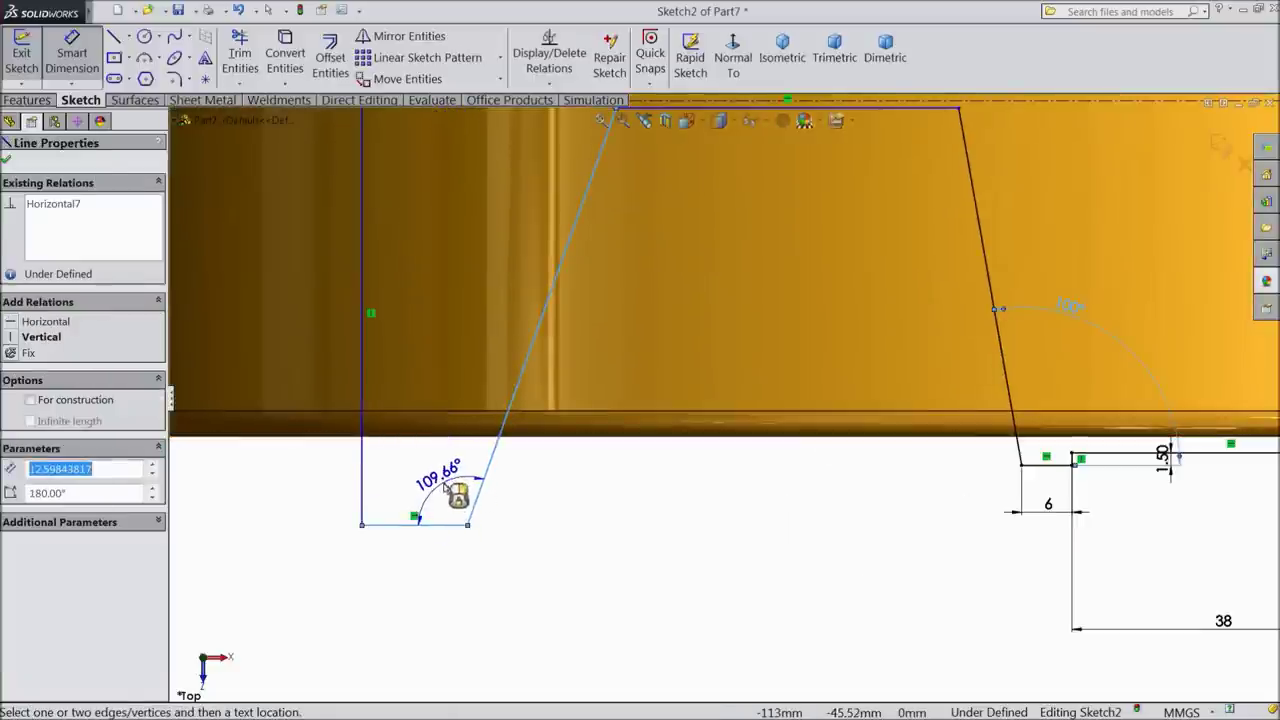
left_click(450, 495)
type("100")
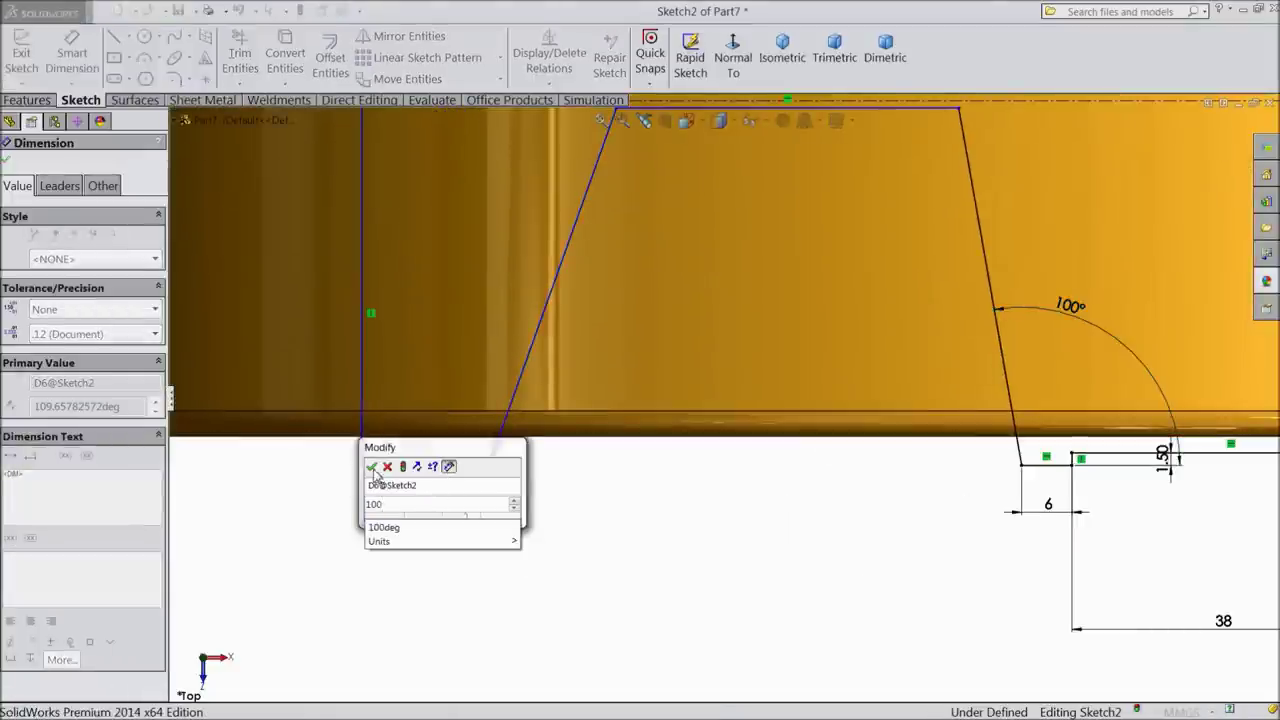
left_click(371, 467)
Step: Dimension the vertical line at the profile's outer end as 40 mm long
scroll(534, 529, "up", 3)
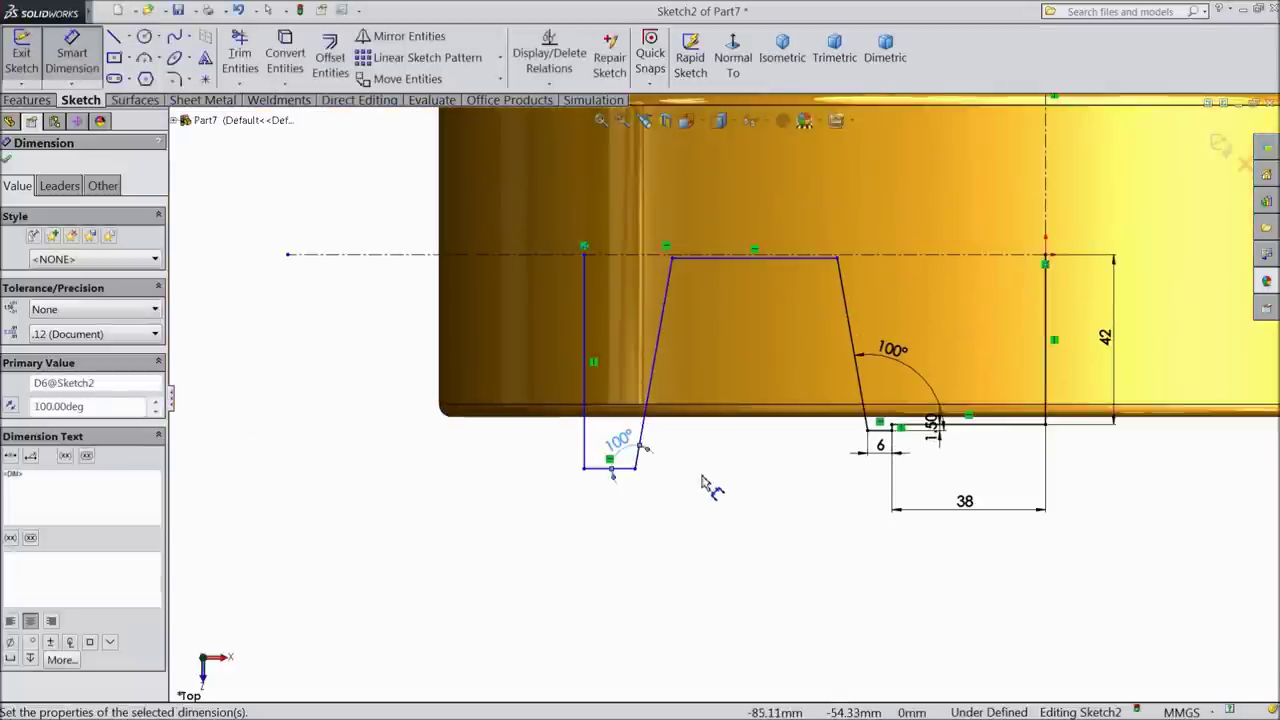
left_click(588, 374)
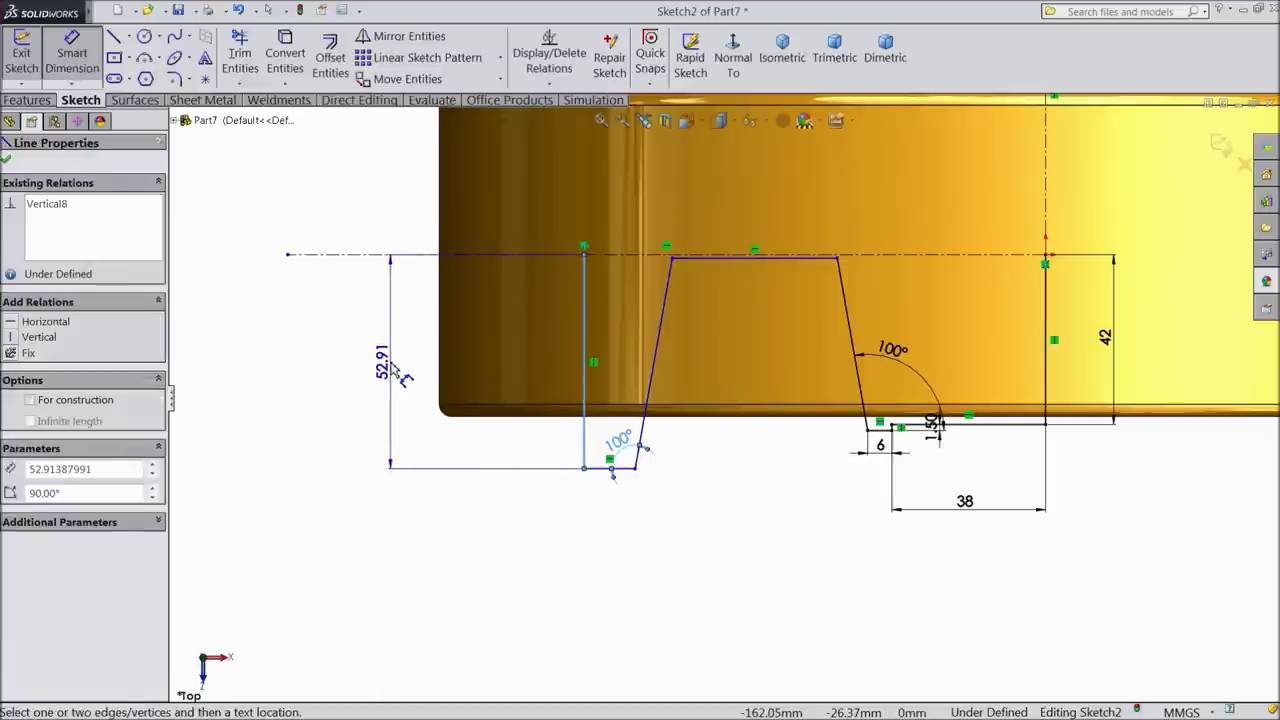
left_click(393, 363)
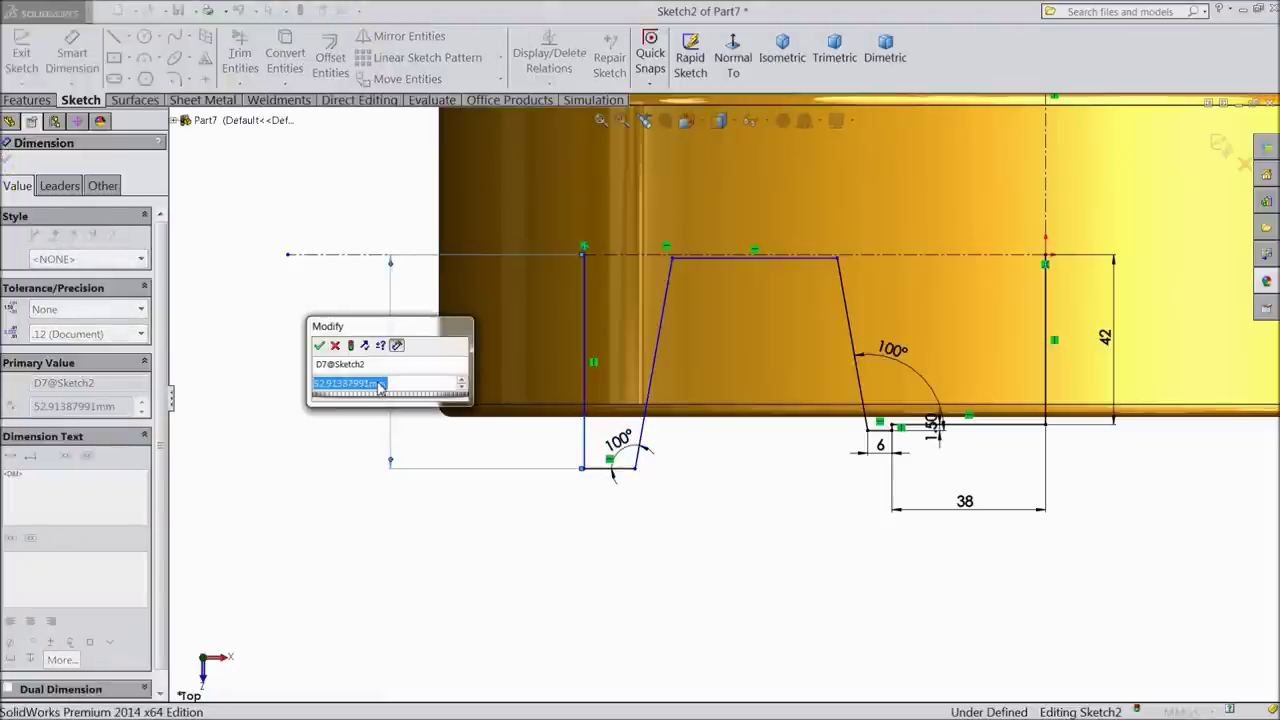
type("40")
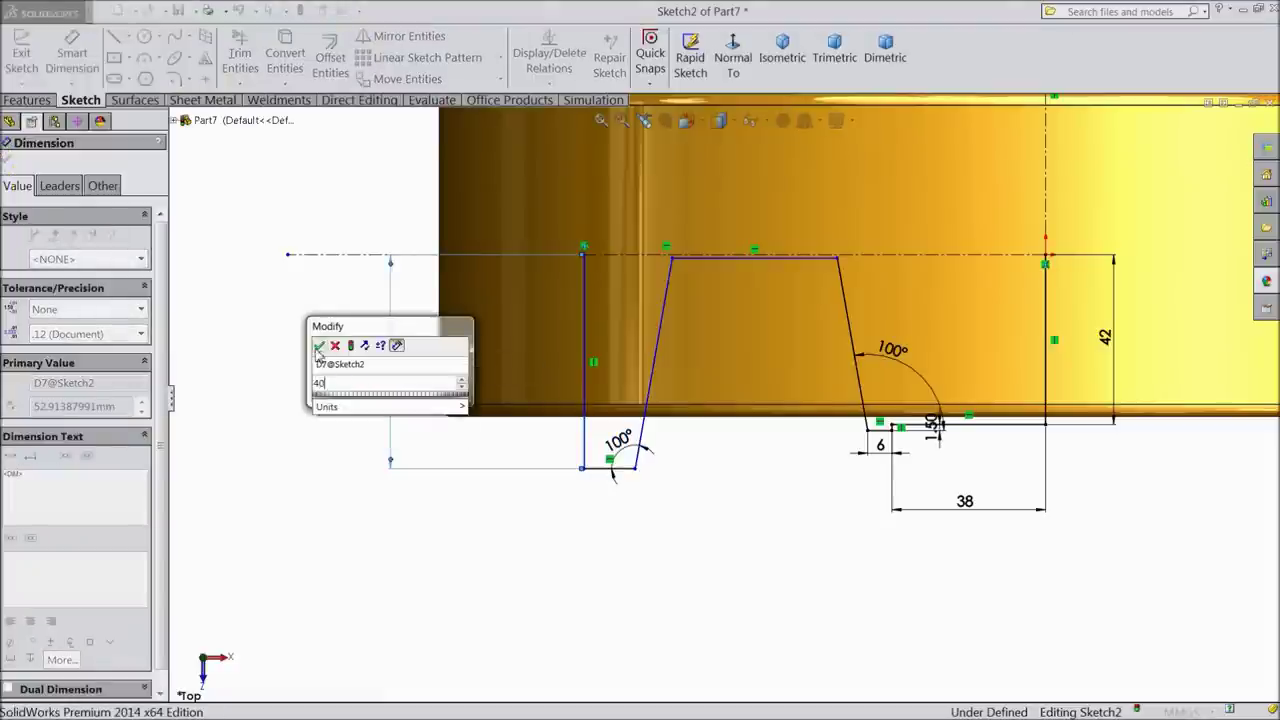
left_click(319, 346)
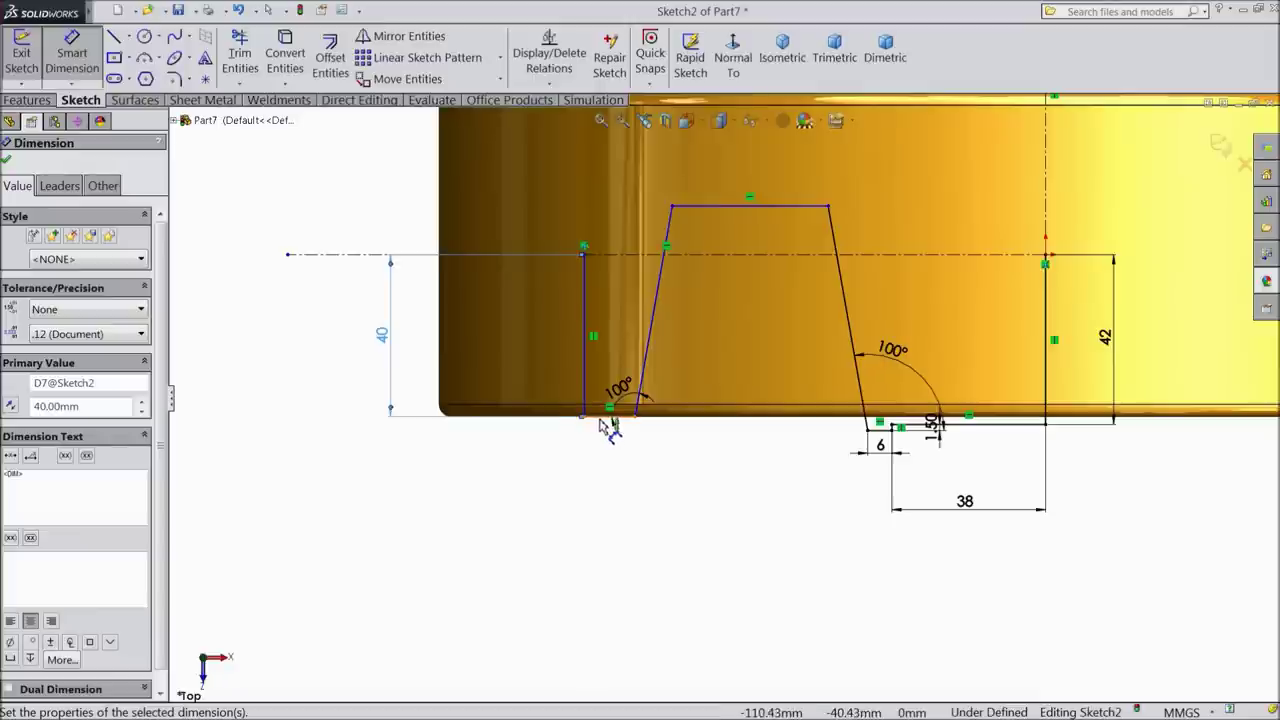
Step: Dimension the short horizontal line at the foot of the 40 mm line as 12 mm
left_click(607, 418)
left_click(596, 455)
type("12")
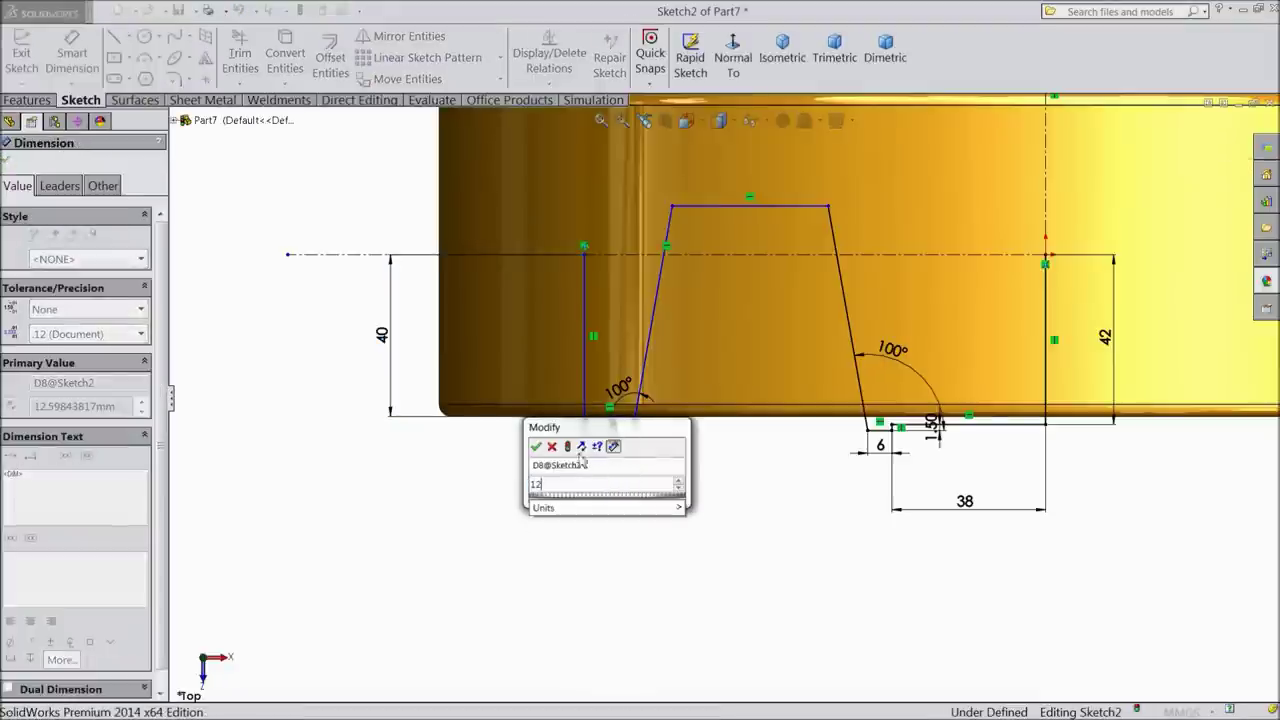
left_click(536, 446)
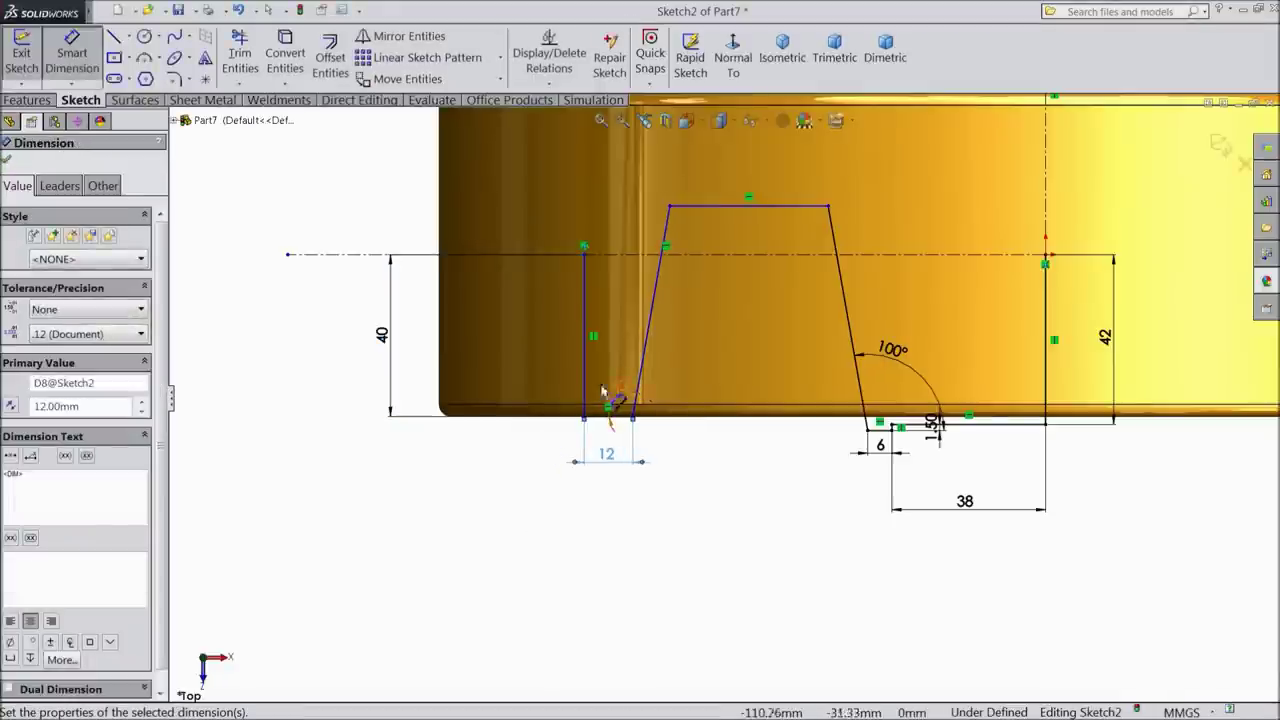
Step: Dimension the distance between the outer vertical line and the vertical line at the origin as 276/2 (138 mm)
left_click(586, 371)
left_click(1046, 378)
left_click(772, 595)
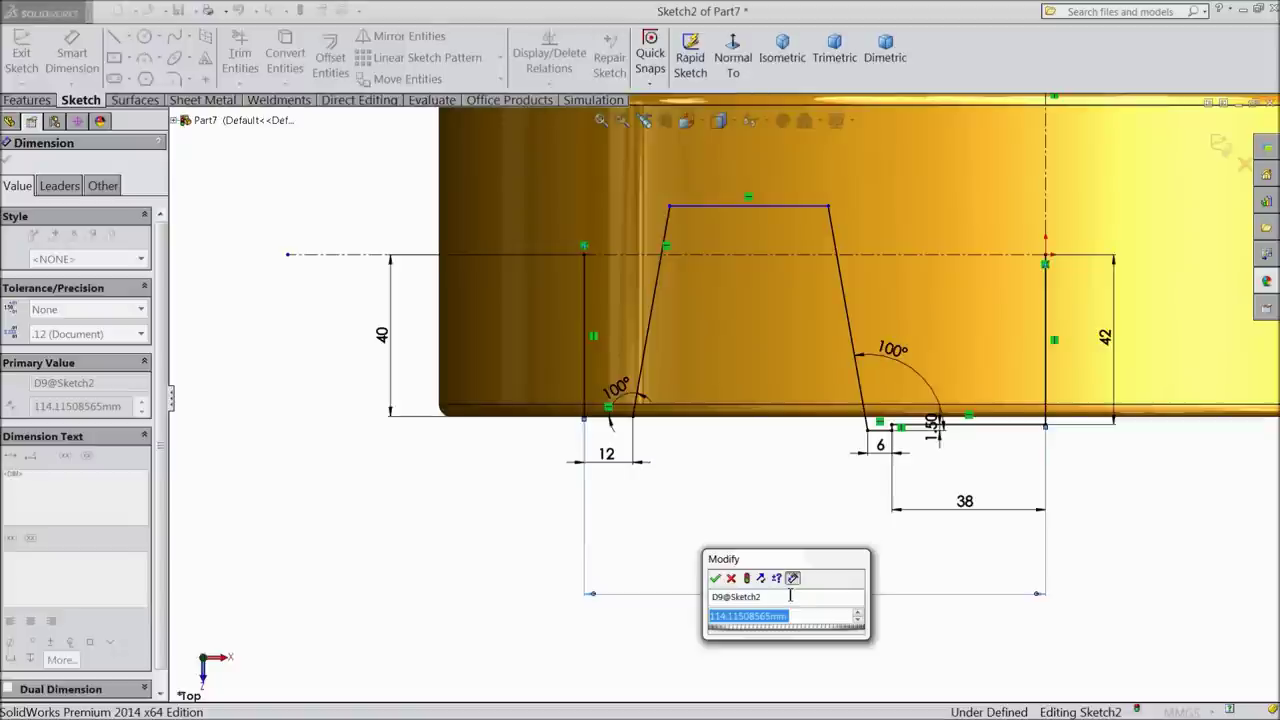
type("27")
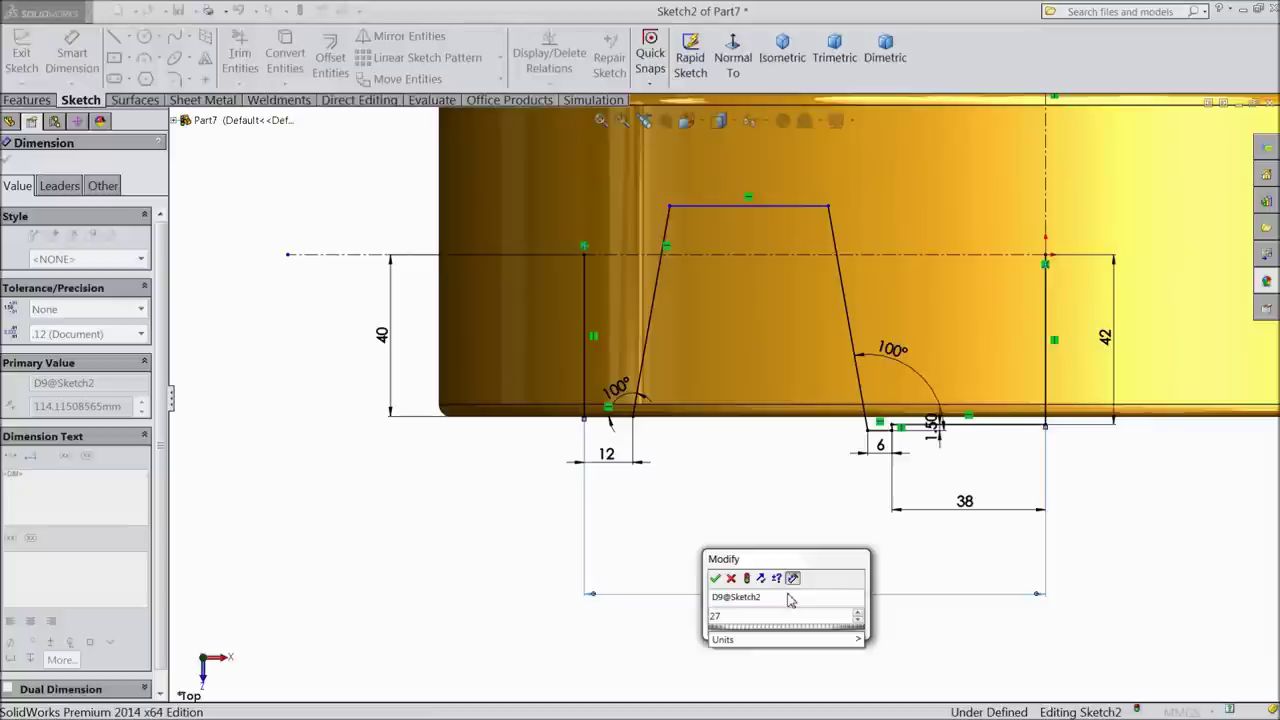
type("6/2")
left_click(716, 580)
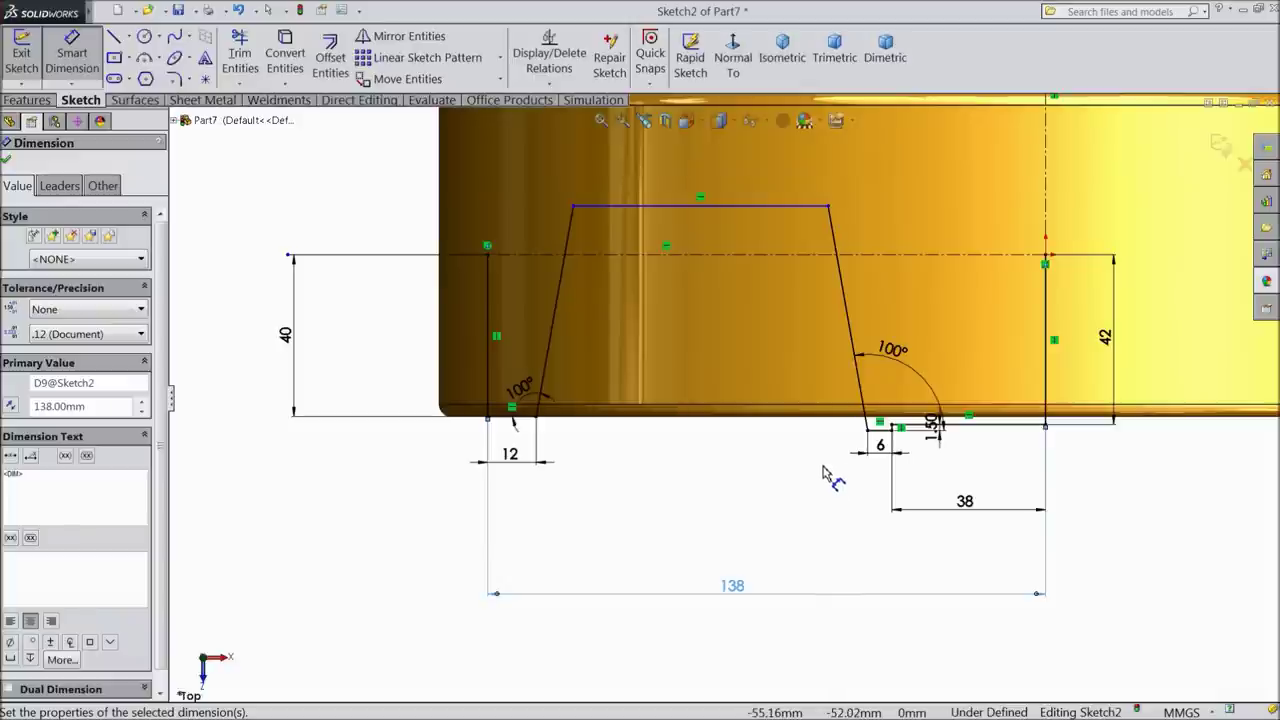
Step: Leave dimensioning and move the horizontal web line between the slanted lines to just below the horizontal centerline
scroll(818, 467, "up", 2)
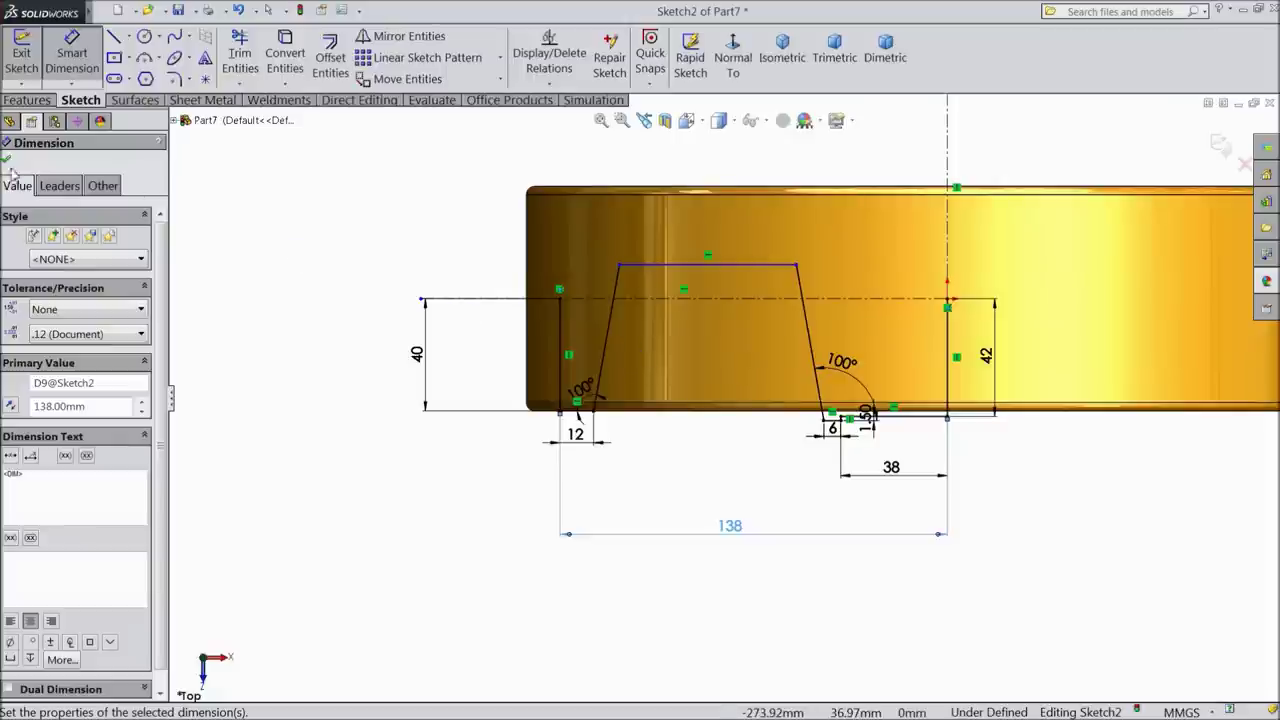
left_click(677, 266)
key("Escape")
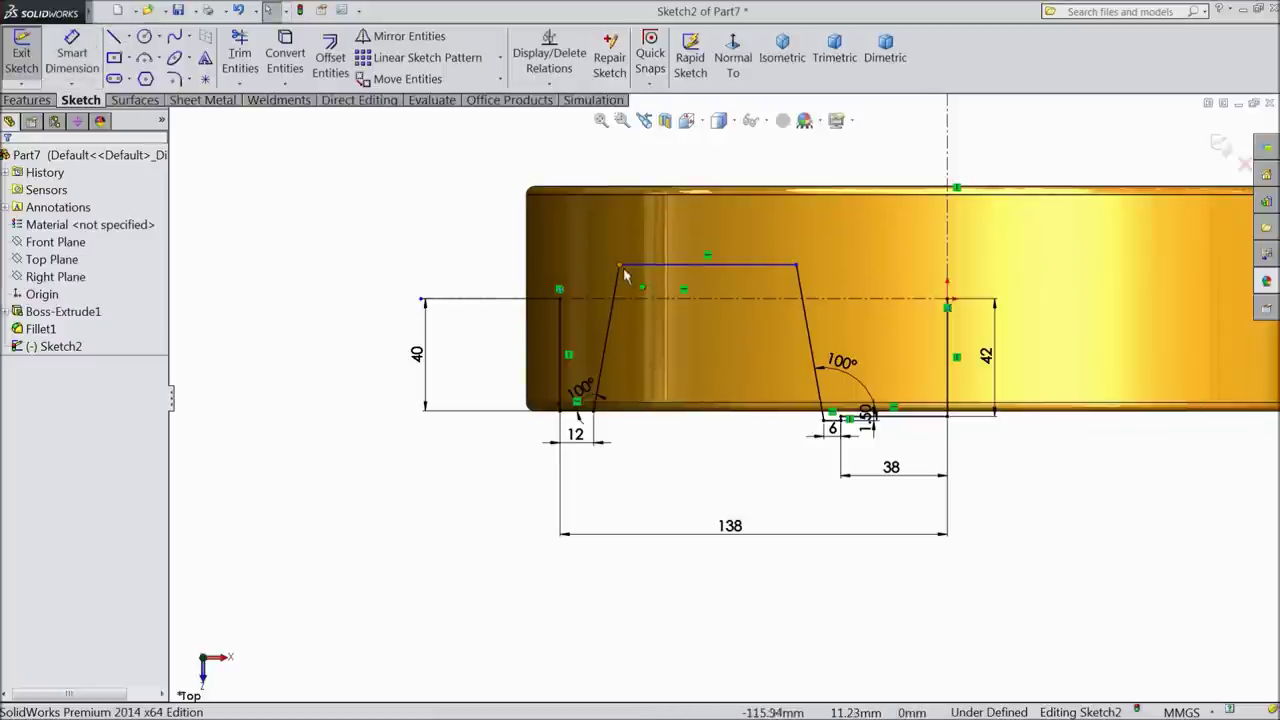
left_click_drag(621, 267, 635, 347)
Step: Dimension the distance from the horizontal centerline to the web line as 8.5 mm and finish dimensioning
key("d")
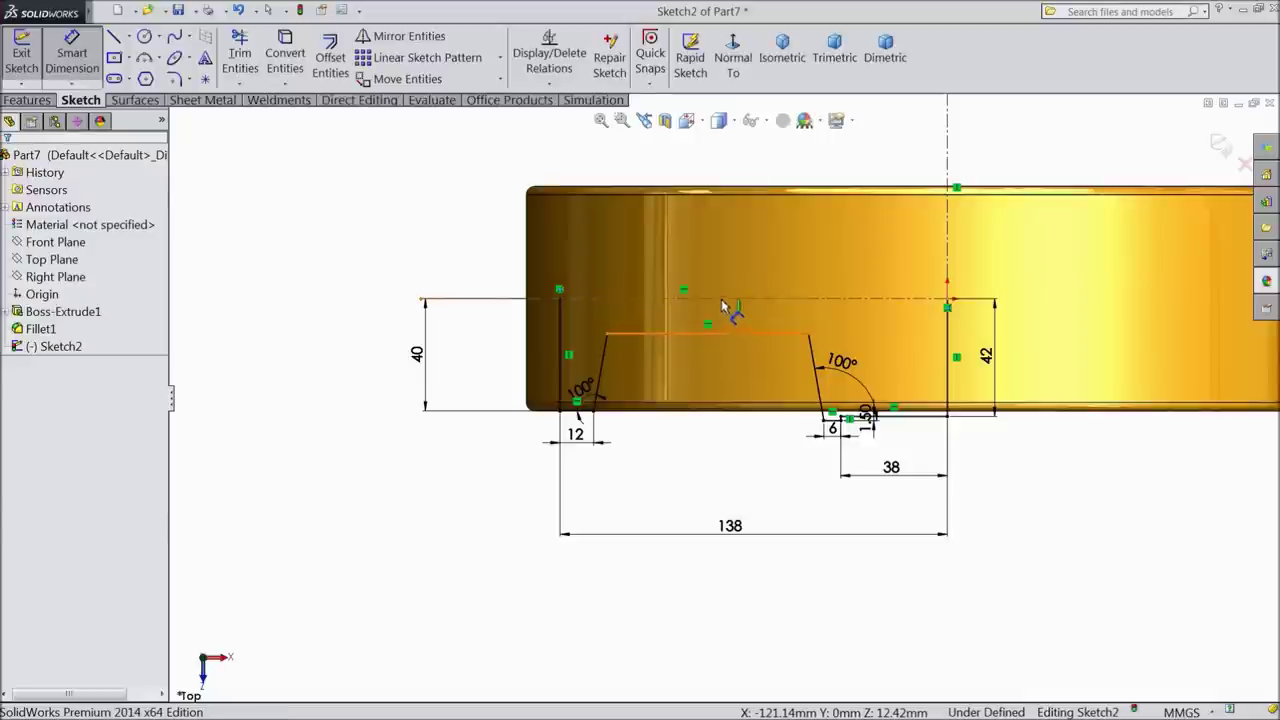
left_click(722, 300)
left_click(712, 333)
left_click(735, 325)
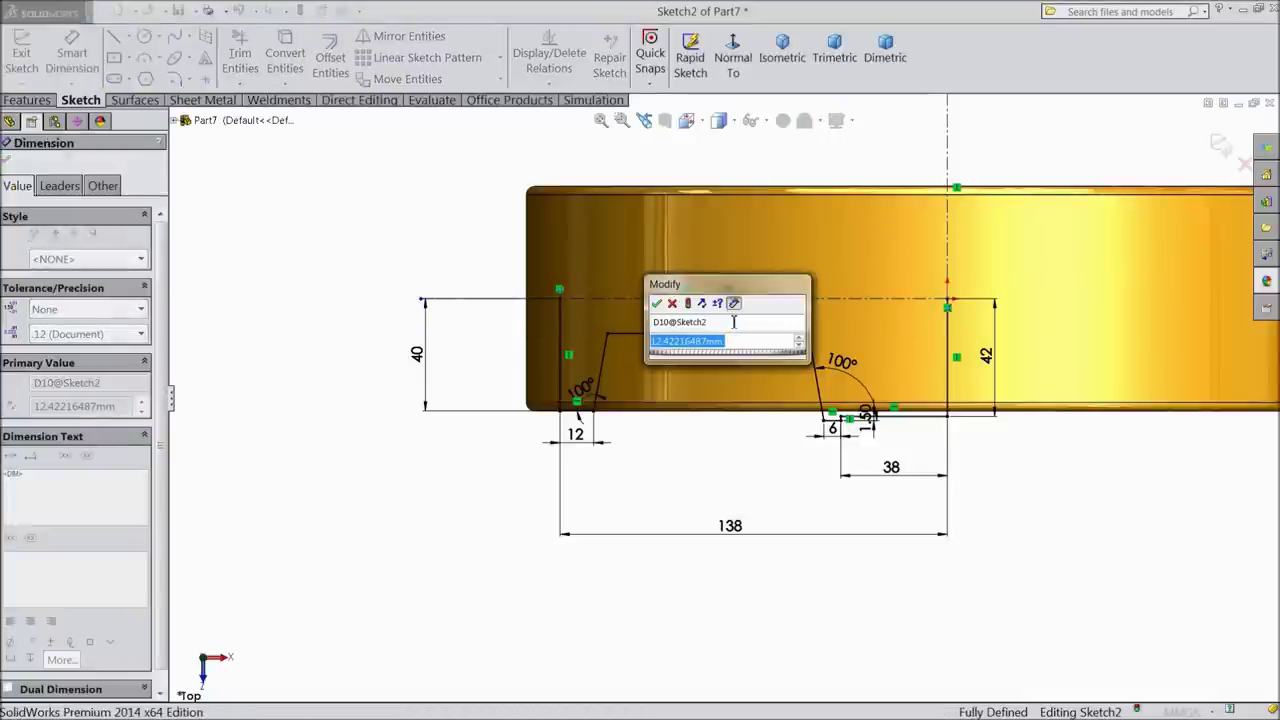
type("8.5")
left_click(656, 303)
scroll(885, 318, "down", 1)
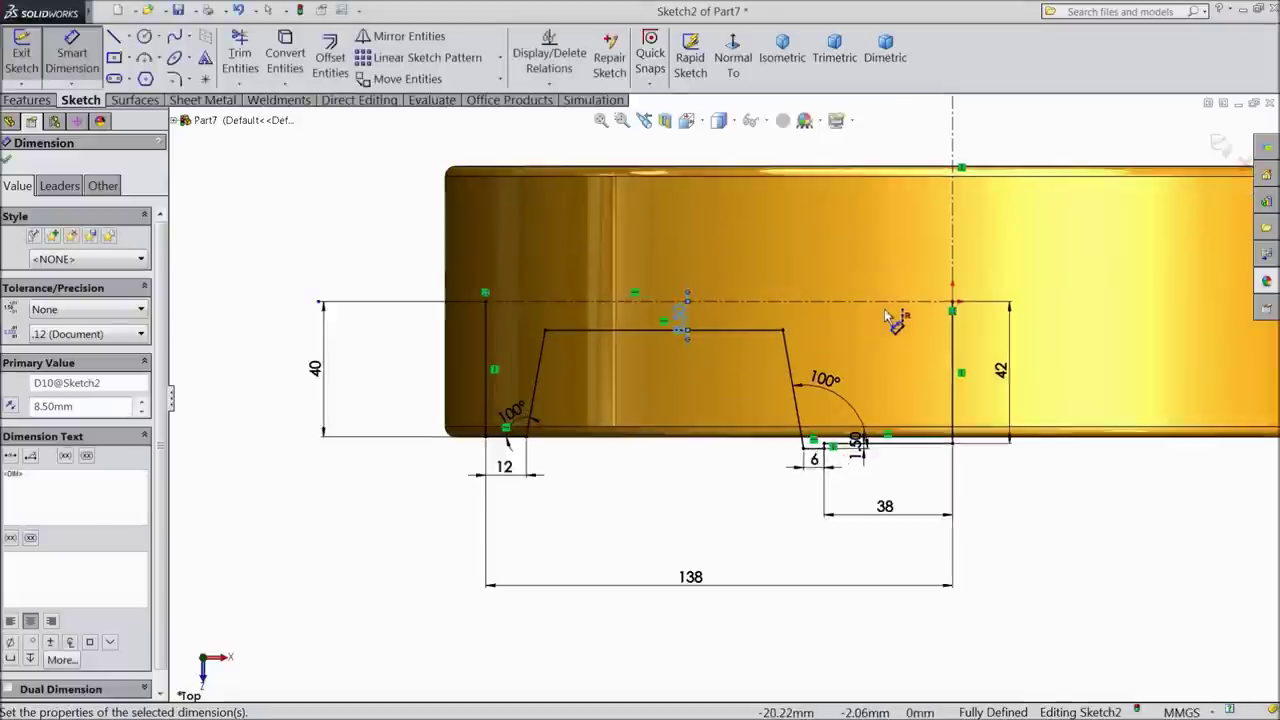
scroll(885, 318, "down", 1)
left_click(8, 162)
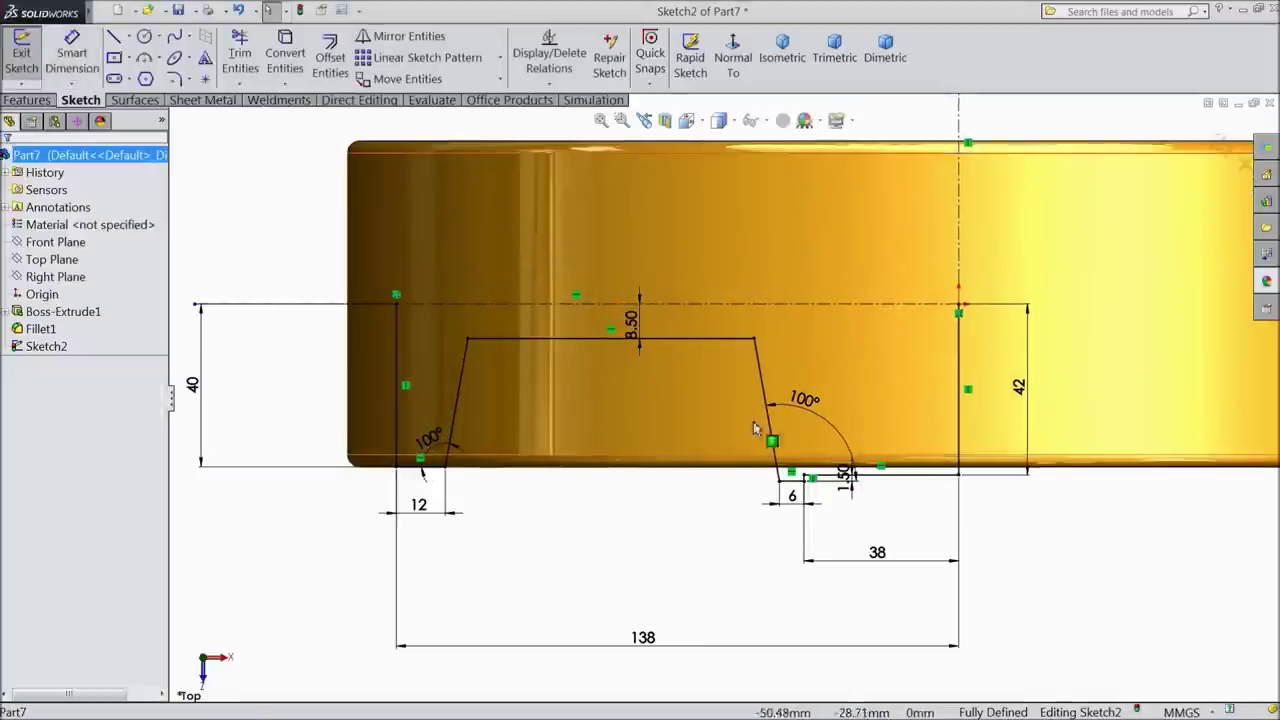
Step: Mirror all the profile lines, including the web line, about the horizontal centerline with copies kept
mouse_move(990, 343)
left_mouse_down()
mouse_move(880, 446)
mouse_move(411, 537)
mouse_move(369, 526)
mouse_move(381, 552)
left_mouse_up()
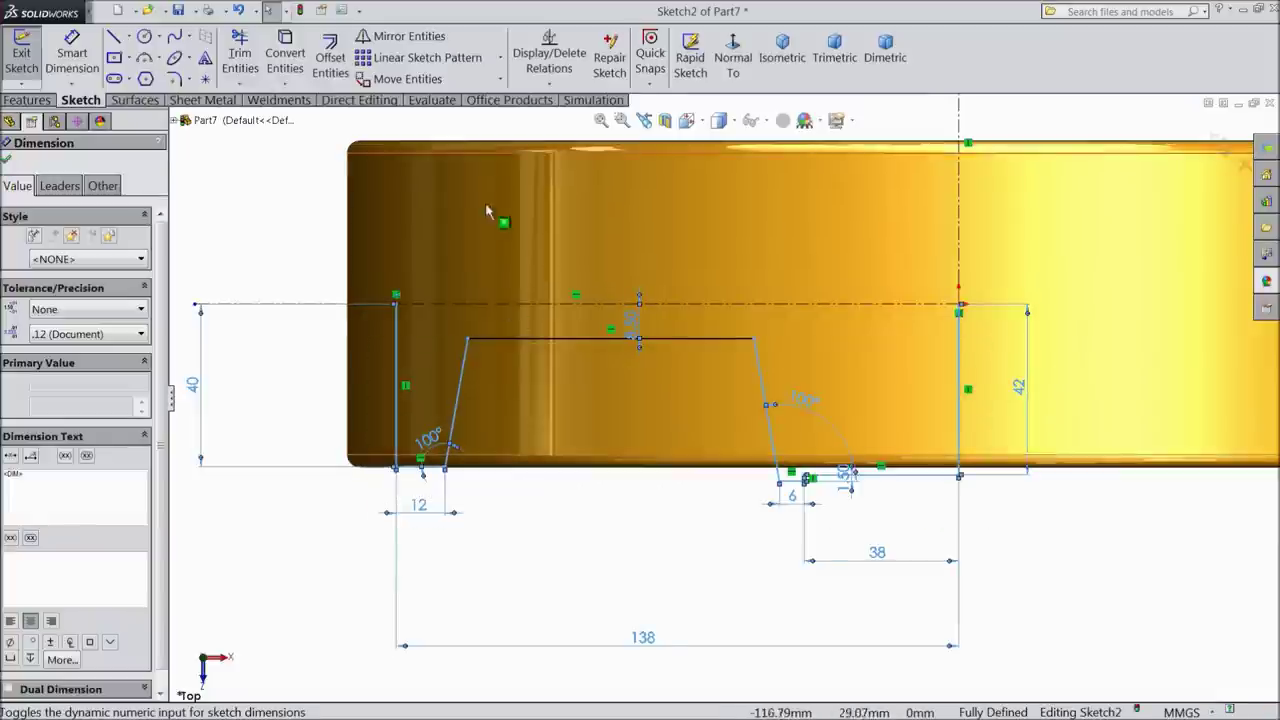
left_click(405, 36)
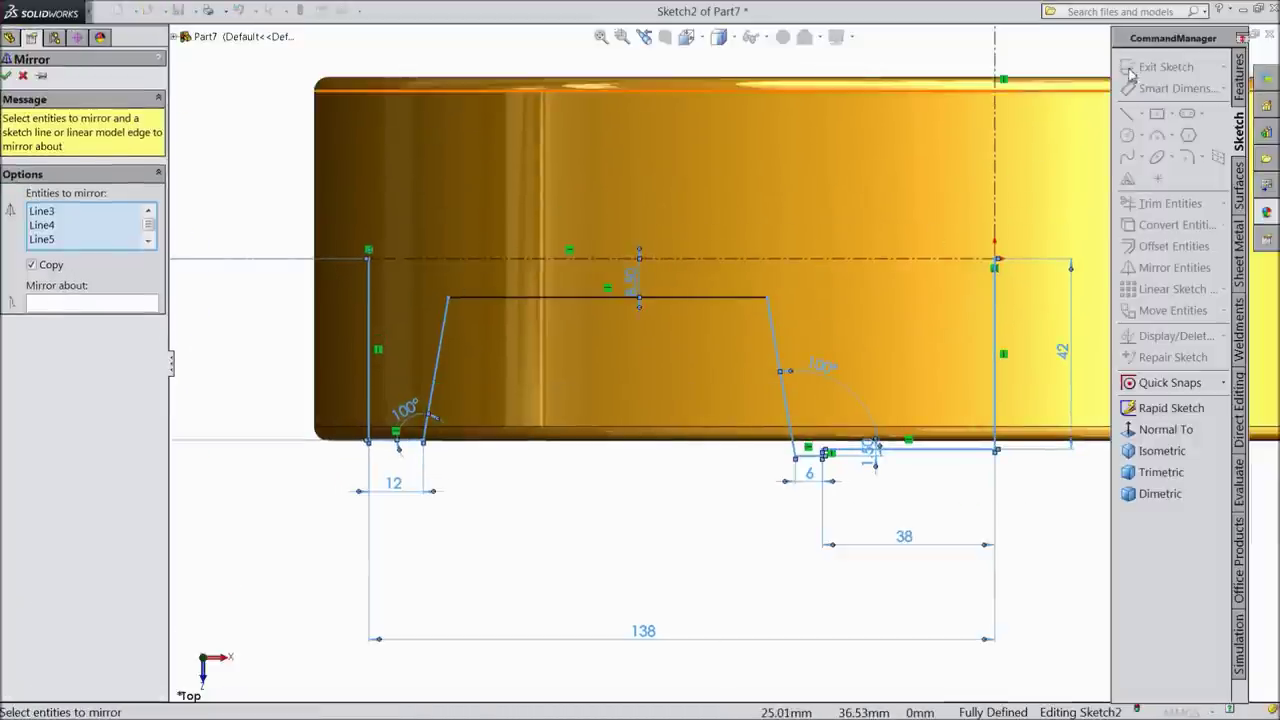
double_click(1167, 40)
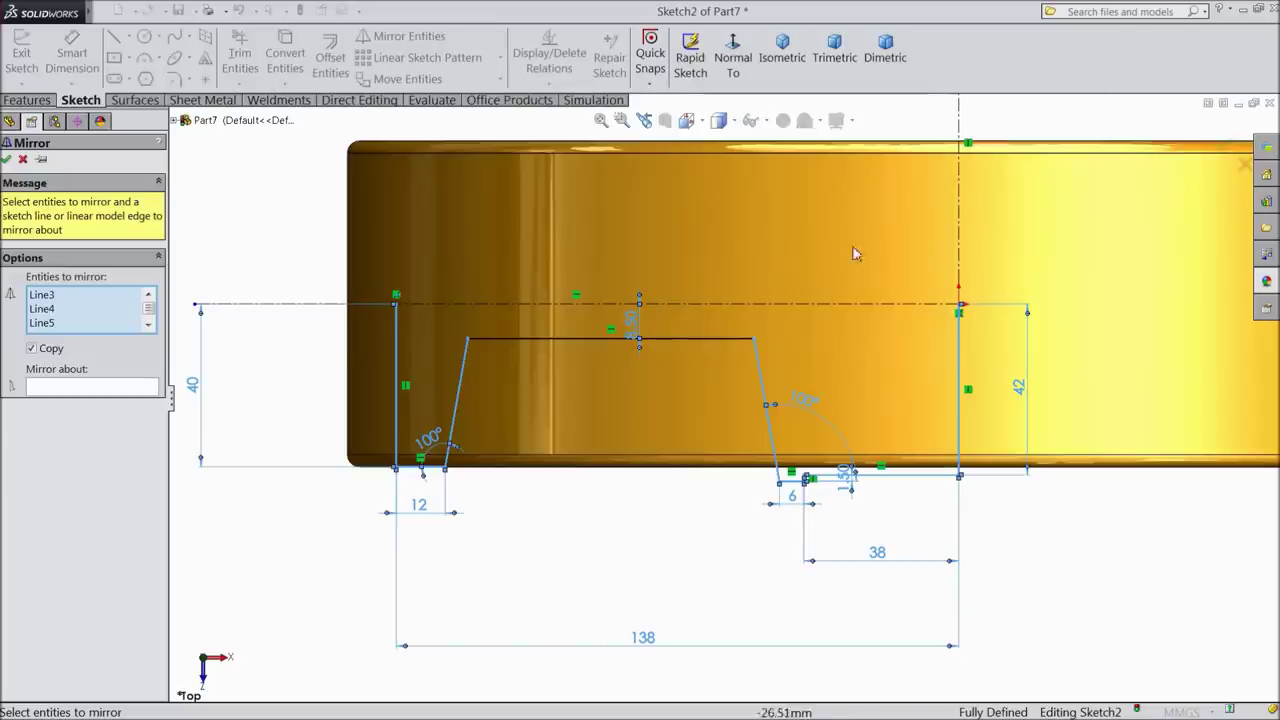
left_click(601, 339)
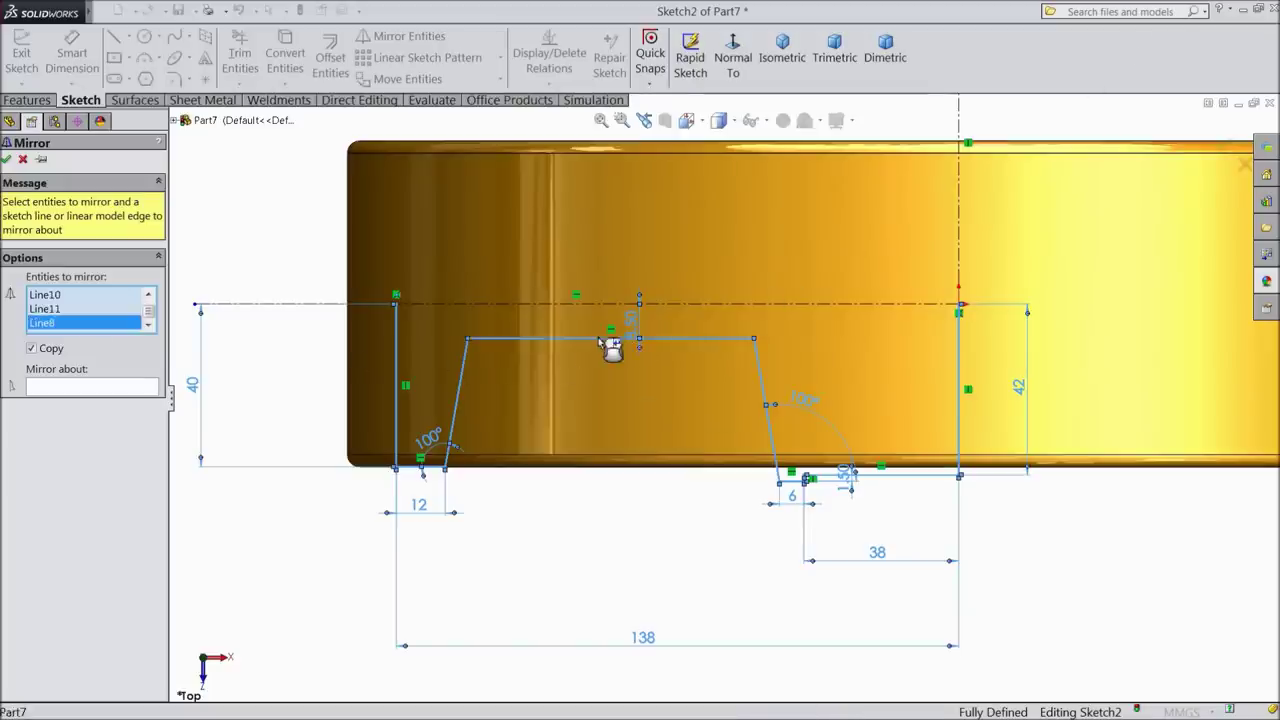
left_click(96, 389)
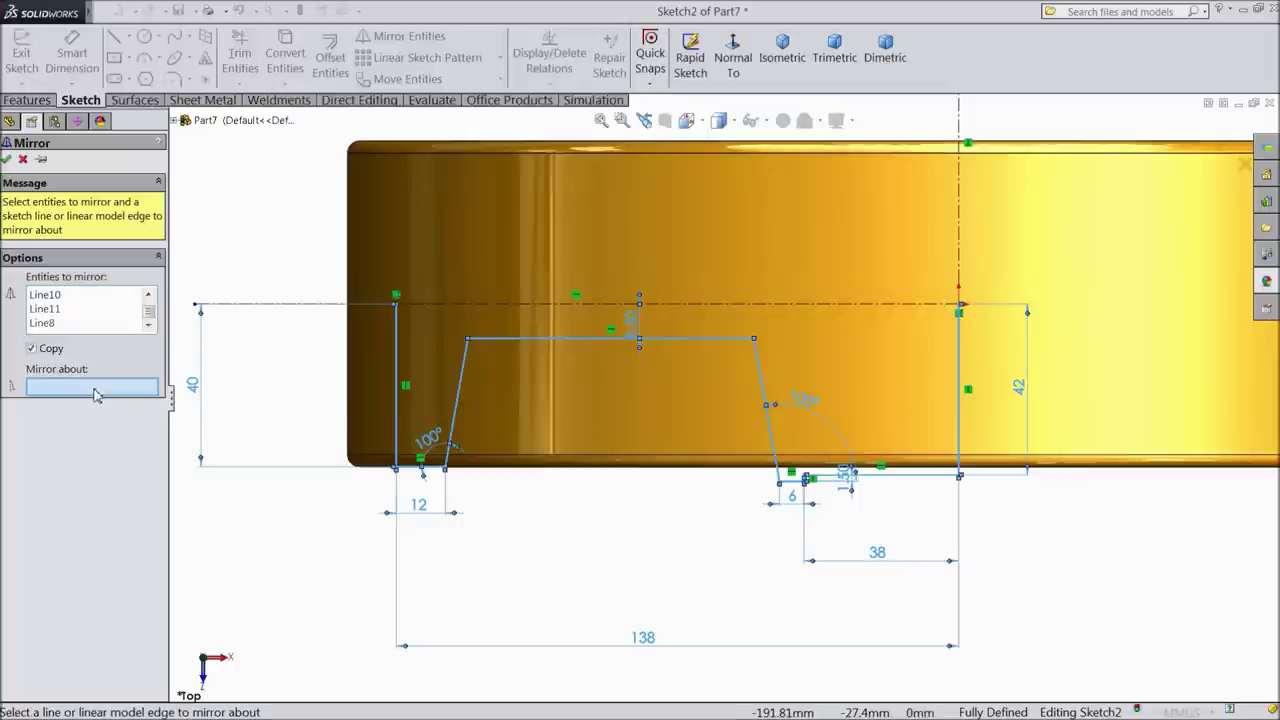
left_click(786, 312)
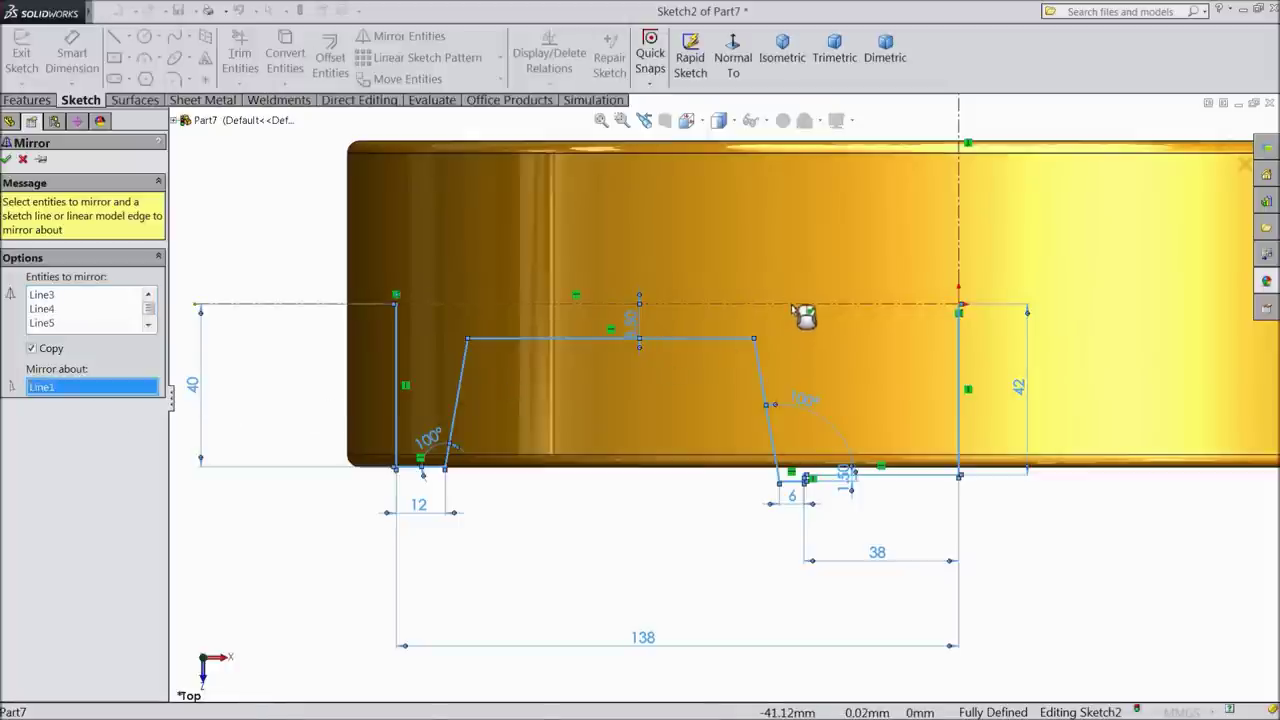
scroll(690, 270, "up", 1)
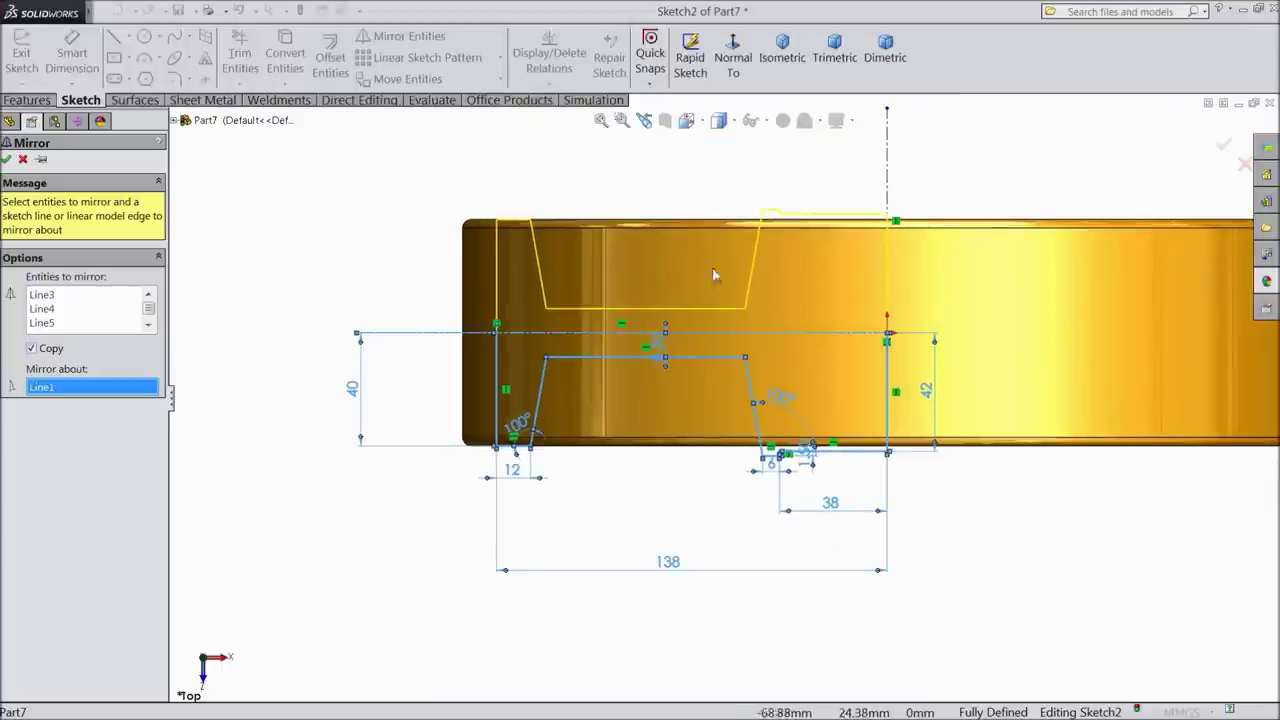
left_click(7, 160)
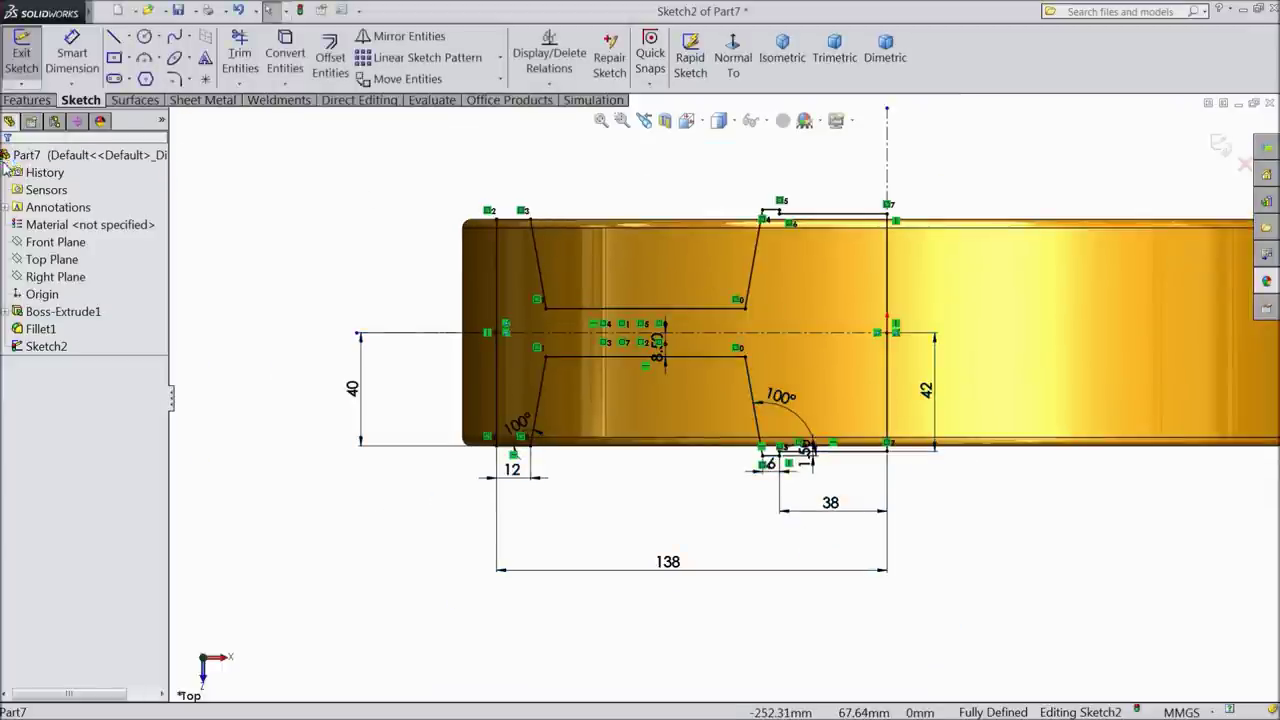
Step: Revolve the mirrored hub profile 360 degrees about the vertical centerline, with the result merged into the ring
left_click(28, 101)
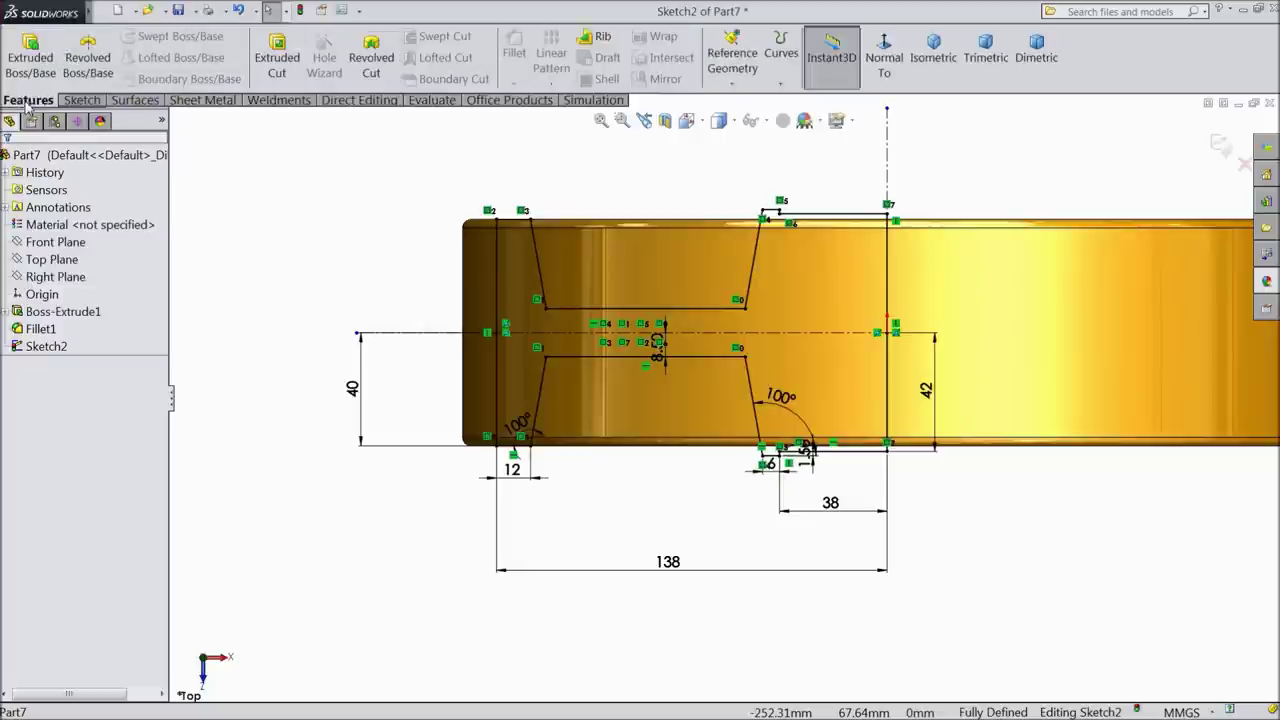
left_click(100, 64)
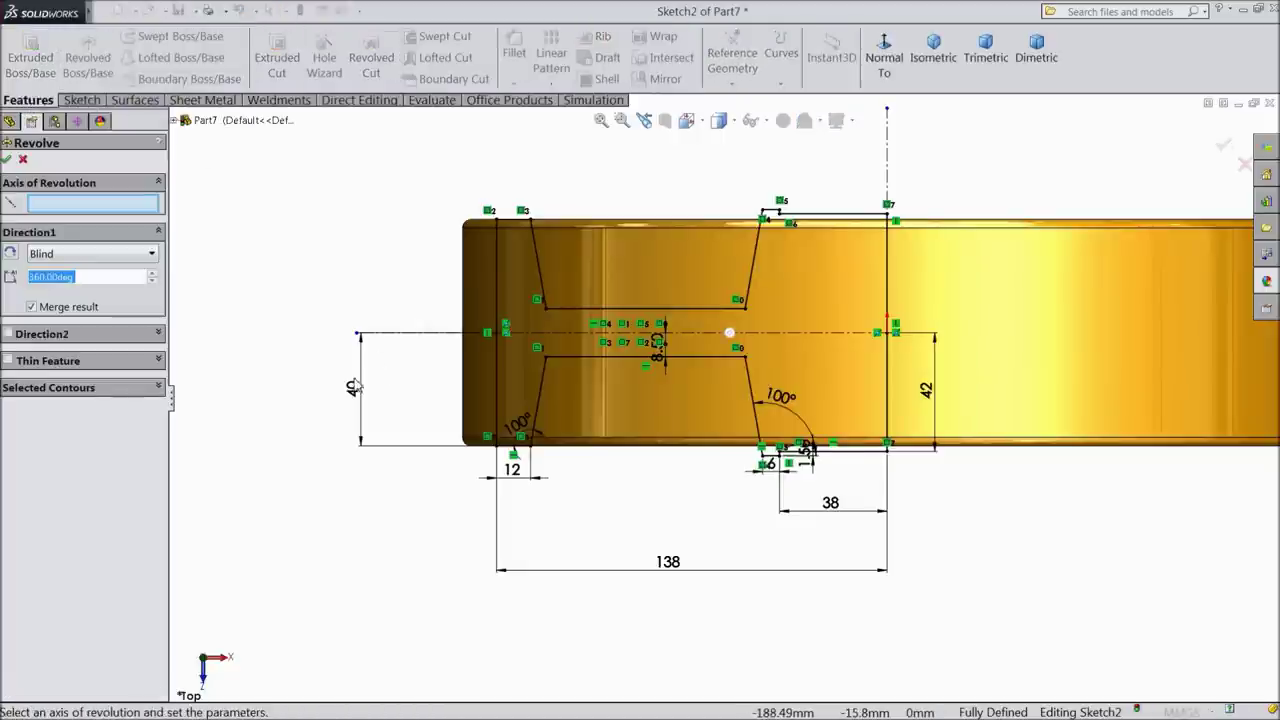
scroll(356, 387, "up", 3)
middle_click_drag(356, 387, 495, 356)
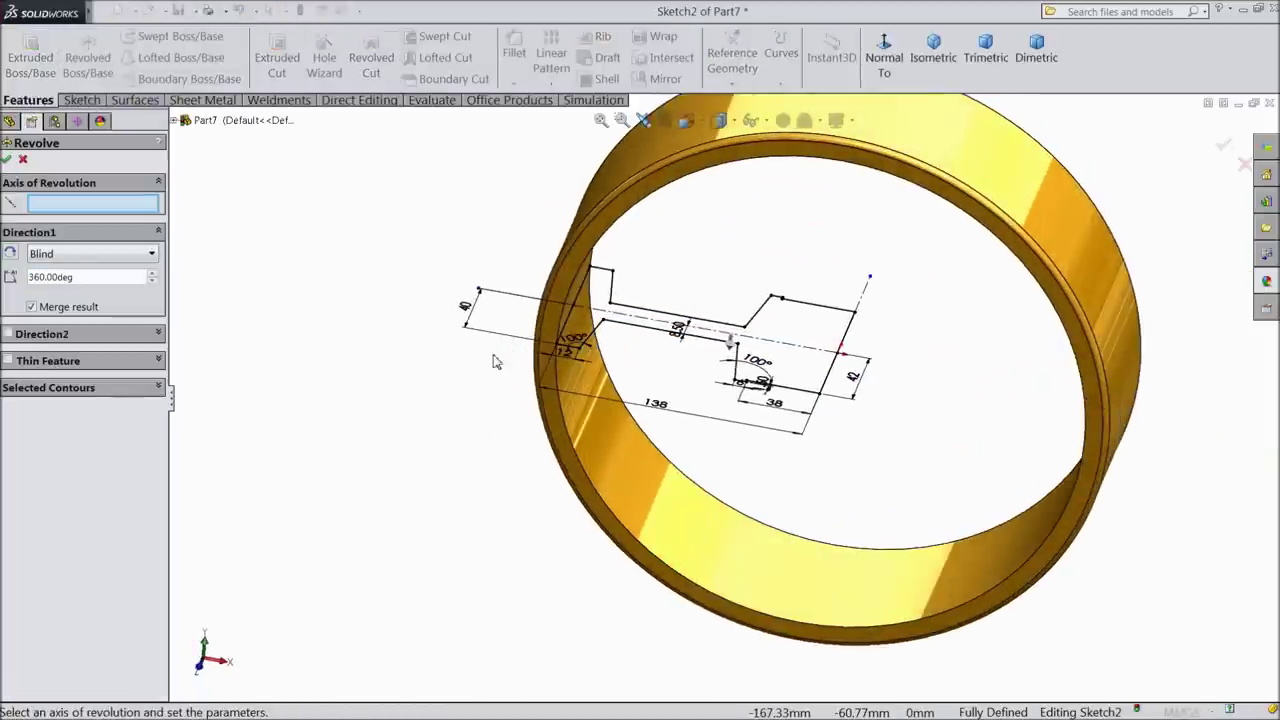
scroll(858, 326, "down", 2)
left_click(771, 286)
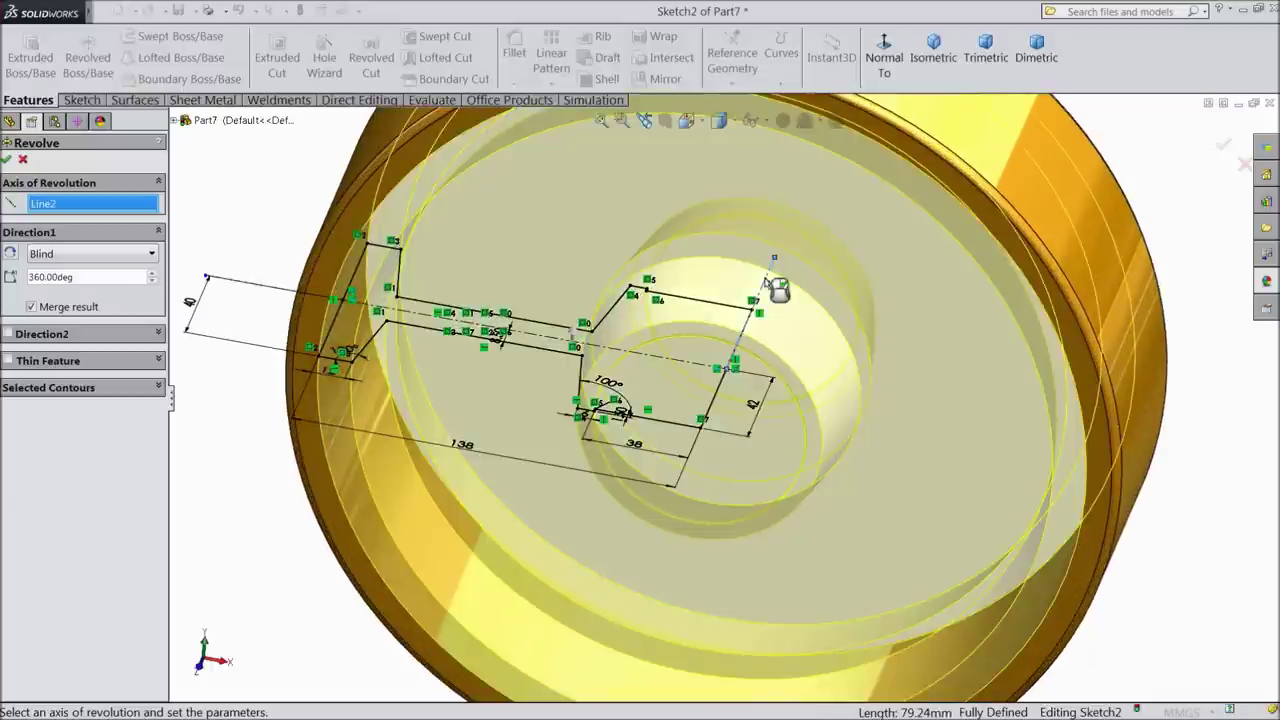
left_click(6, 161)
key("f")
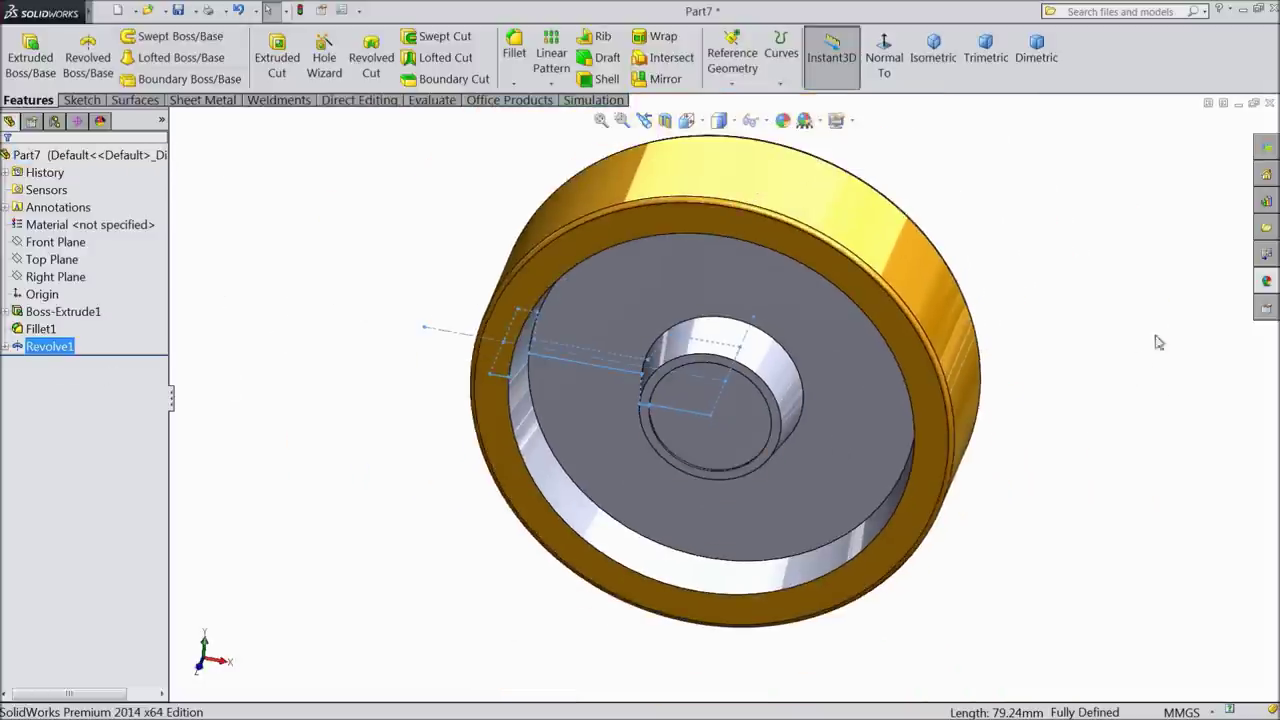
Step: Apply the cast carbon steel appearance from the steel appearances to the revolved hub
left_click(1267, 283)
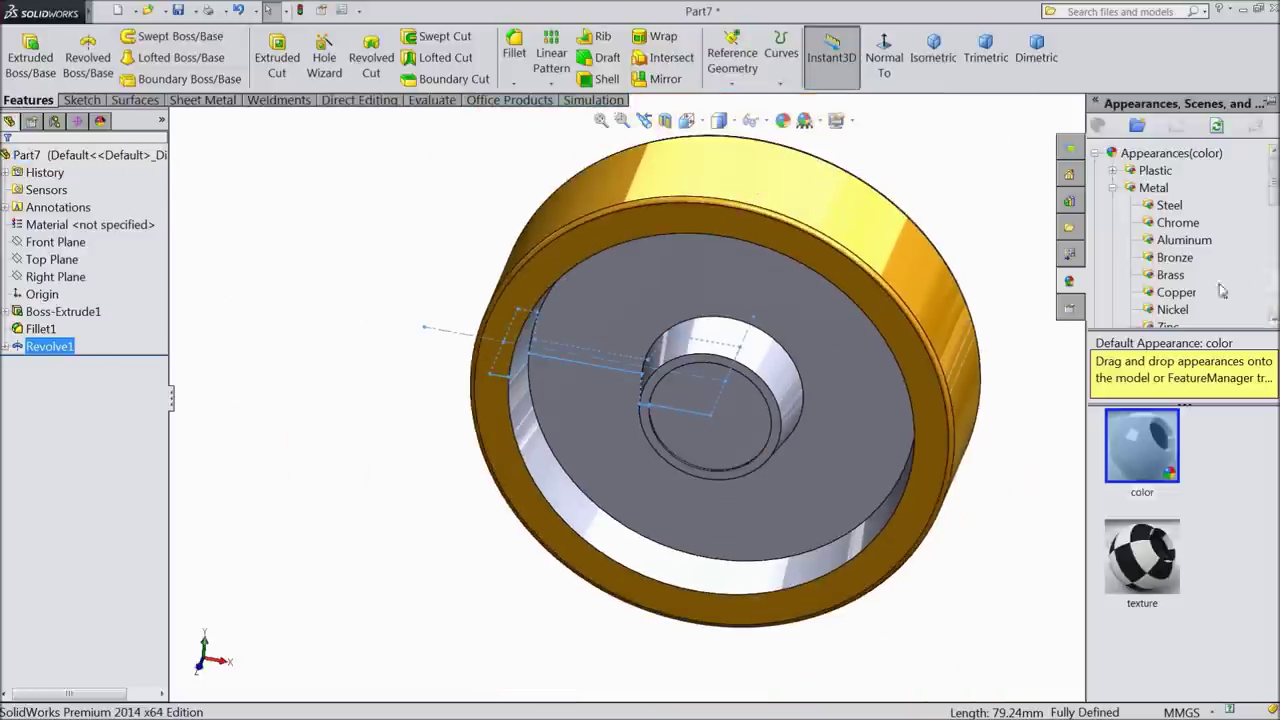
left_click(1169, 205)
mouse_move(1160, 498)
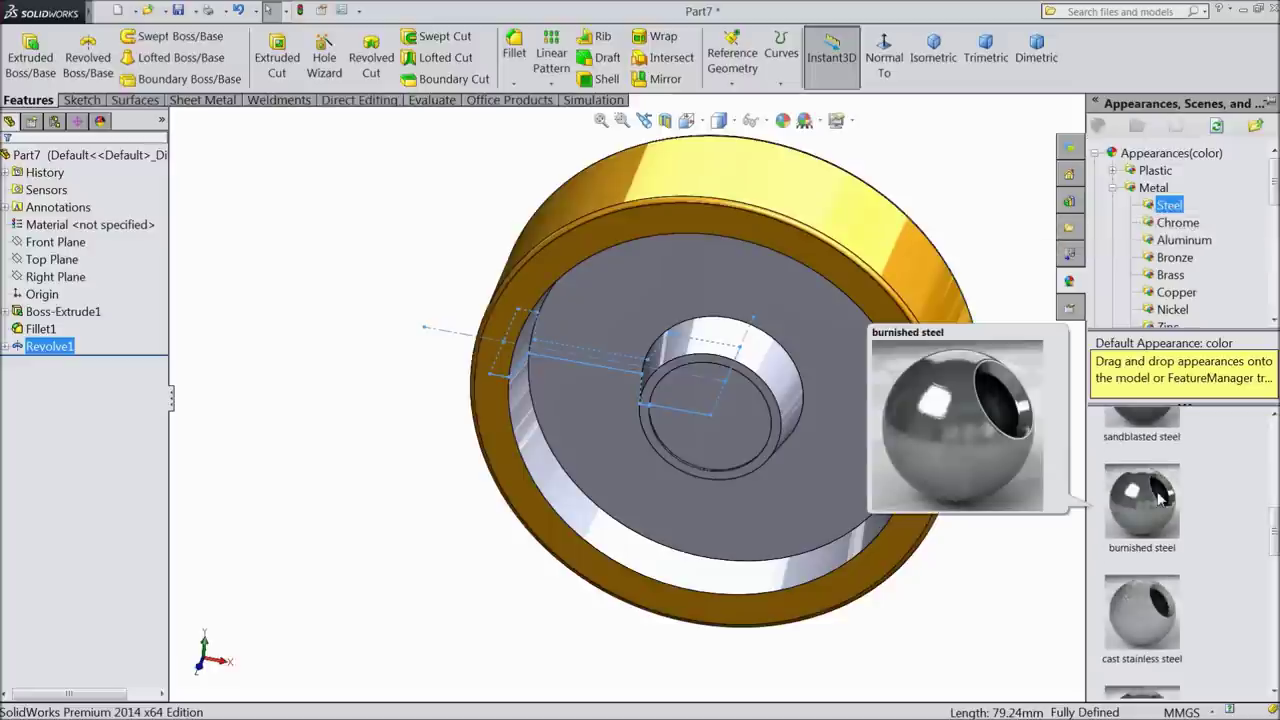
scroll(1160, 503, "down", 3)
left_click(1141, 520)
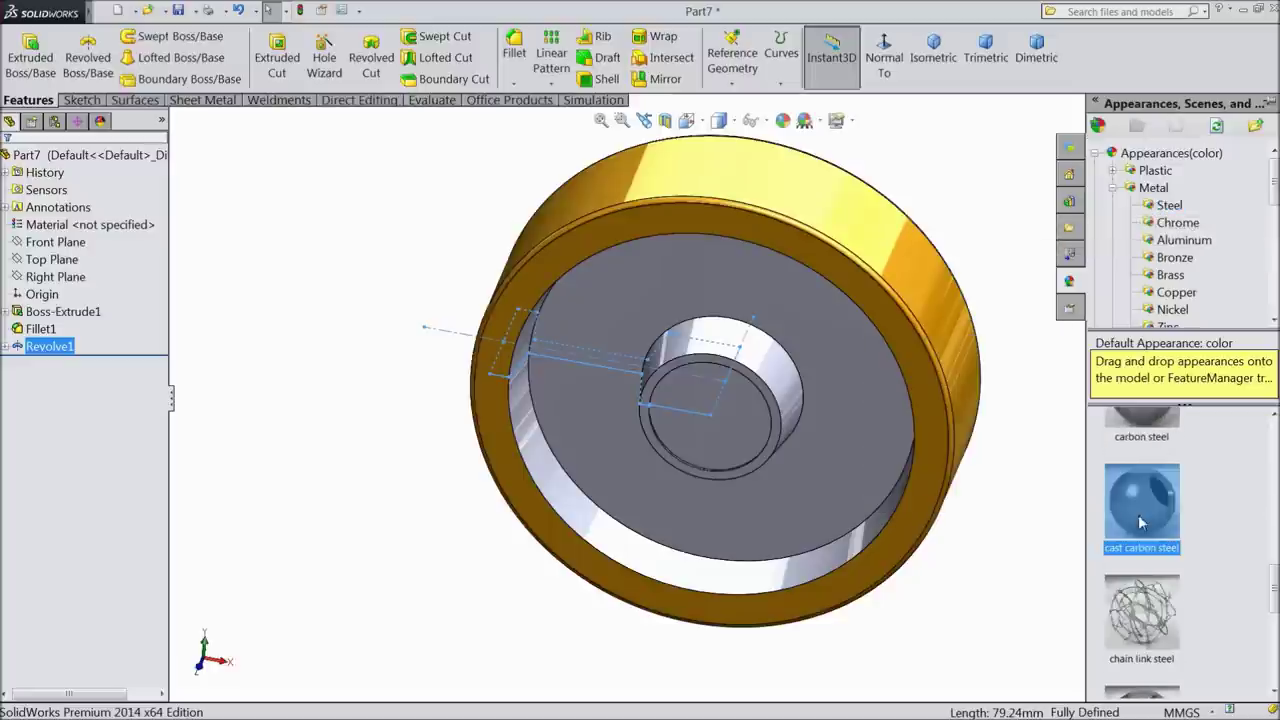
left_click(1043, 556)
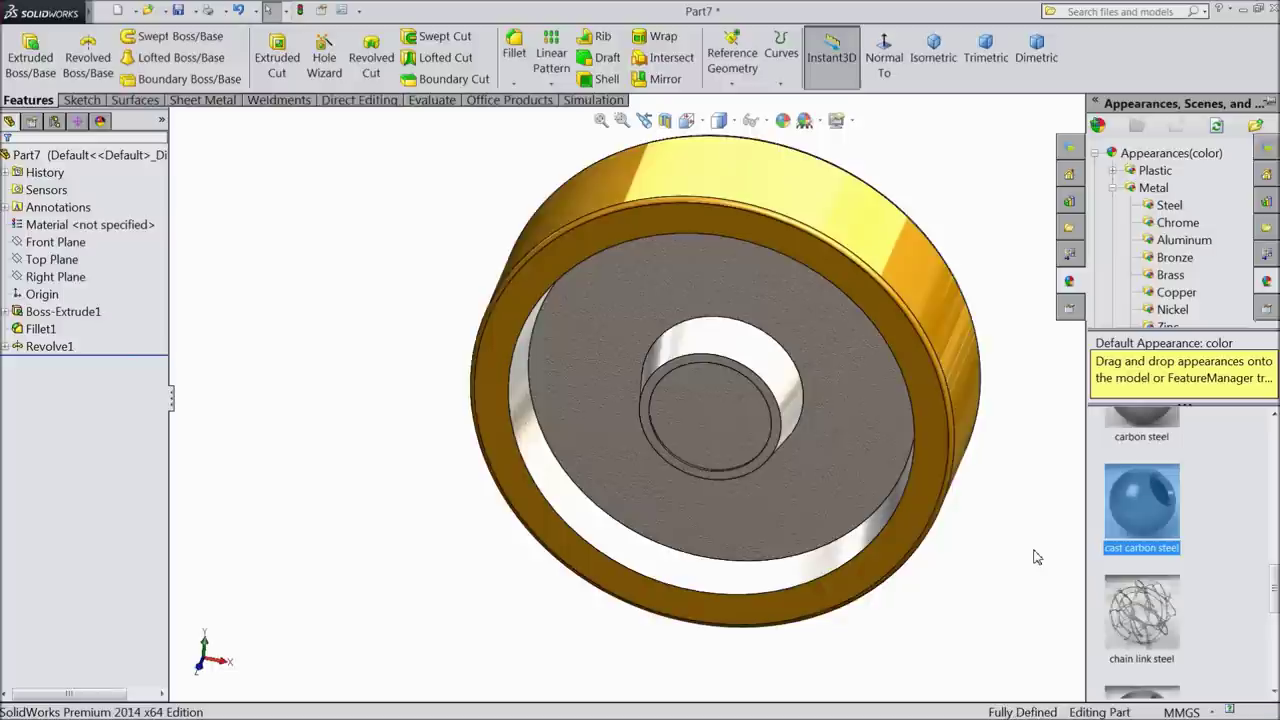
Step: Edit the hub revolve so that its result is not merged with the golden-yellow ring
middle_click_drag(1046, 543, 1050, 497)
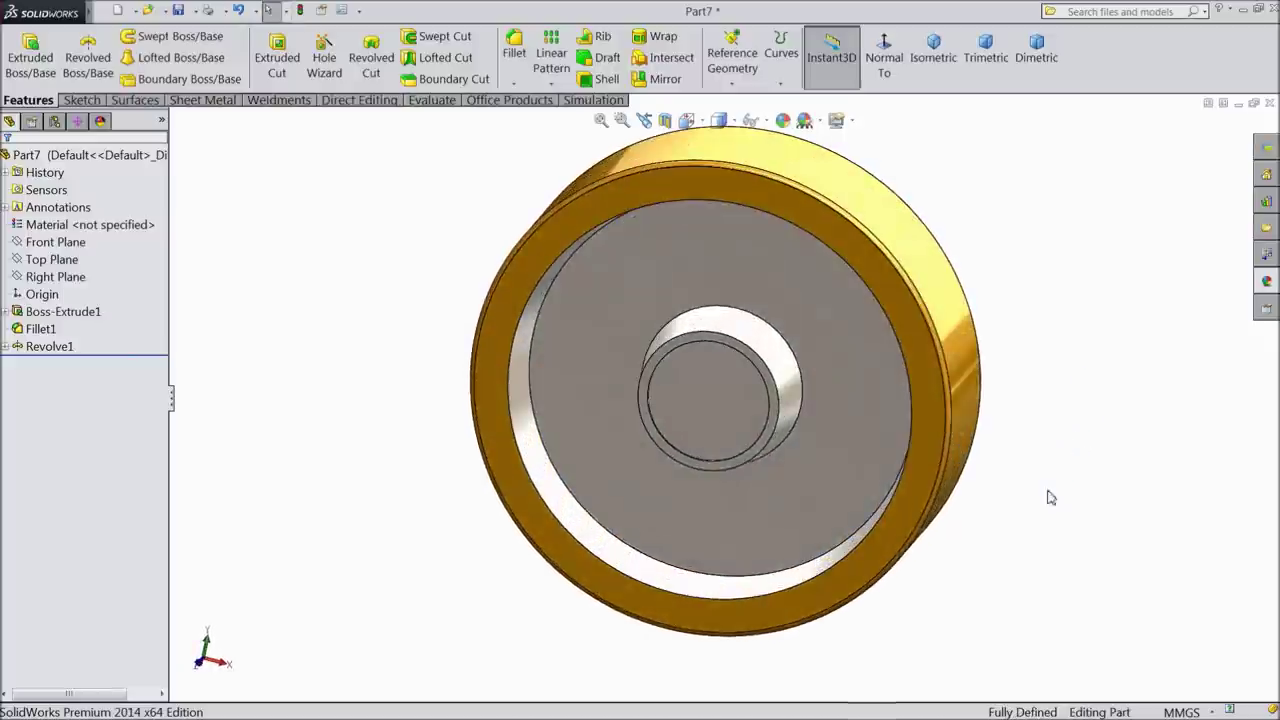
left_click(26, 347)
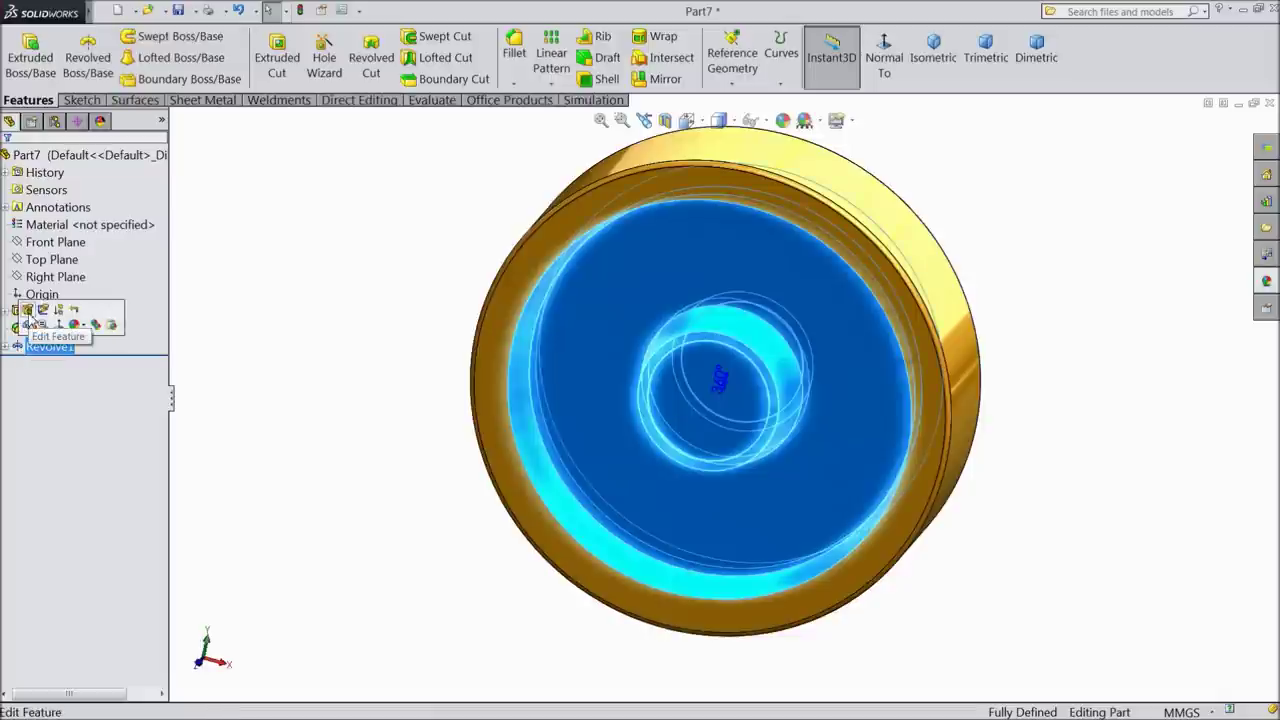
left_click(28, 311)
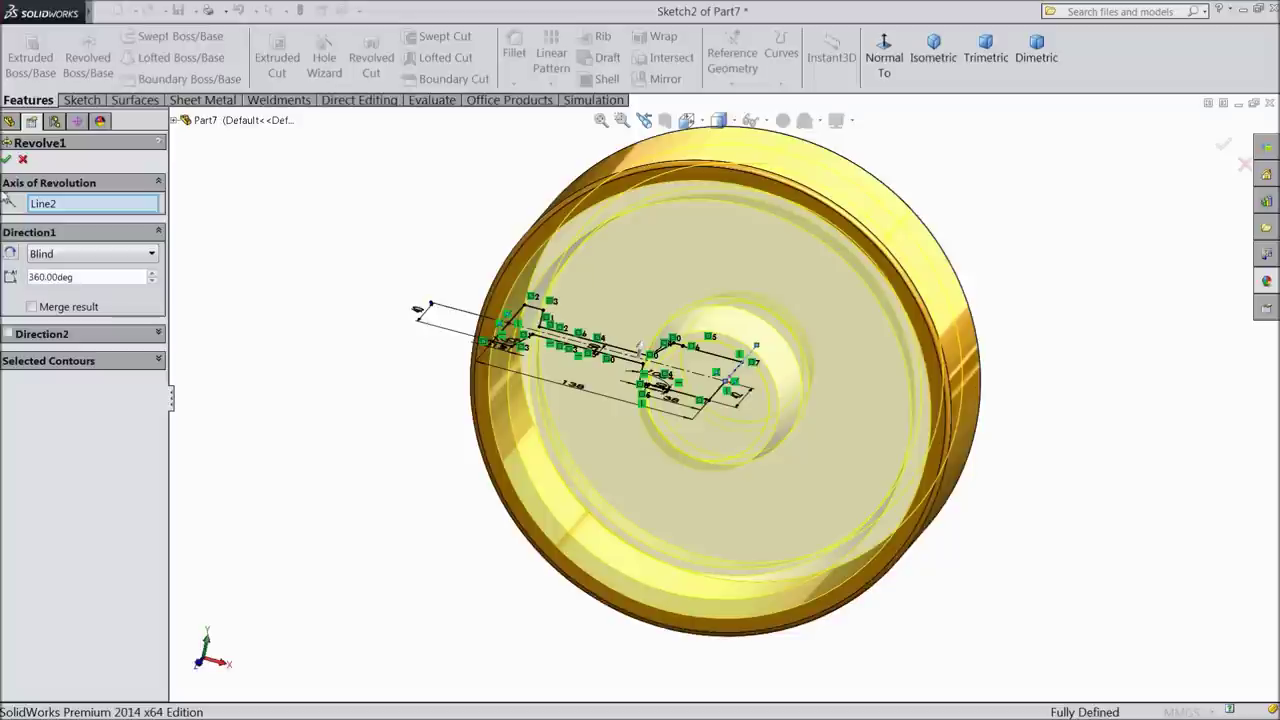
left_click(6, 160)
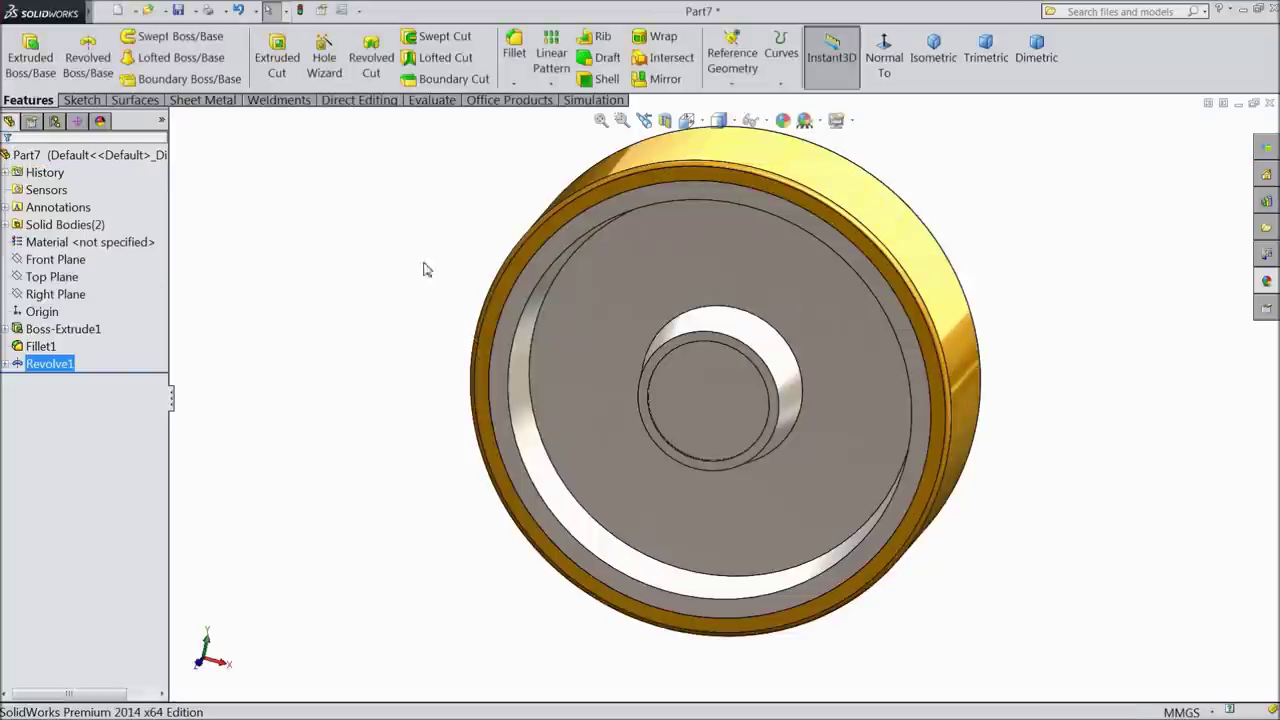
middle_click_drag(1206, 349, 1174, 451)
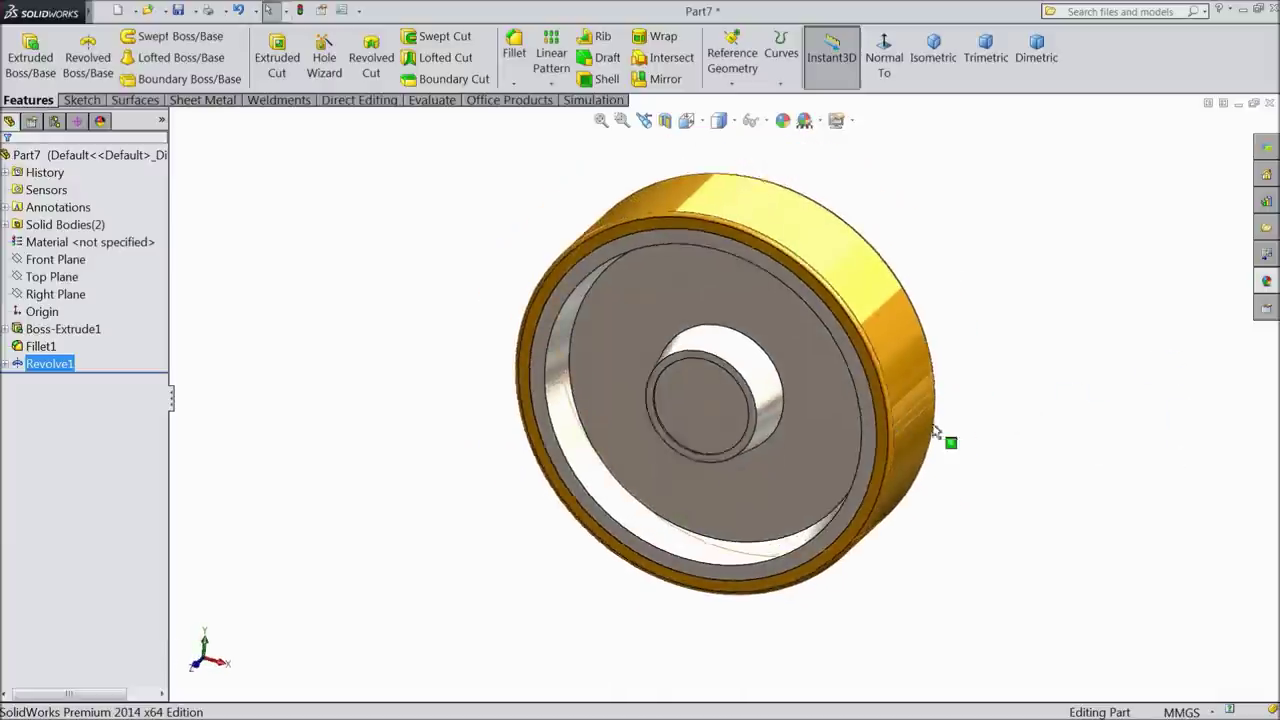
scroll(857, 363, "up", 2)
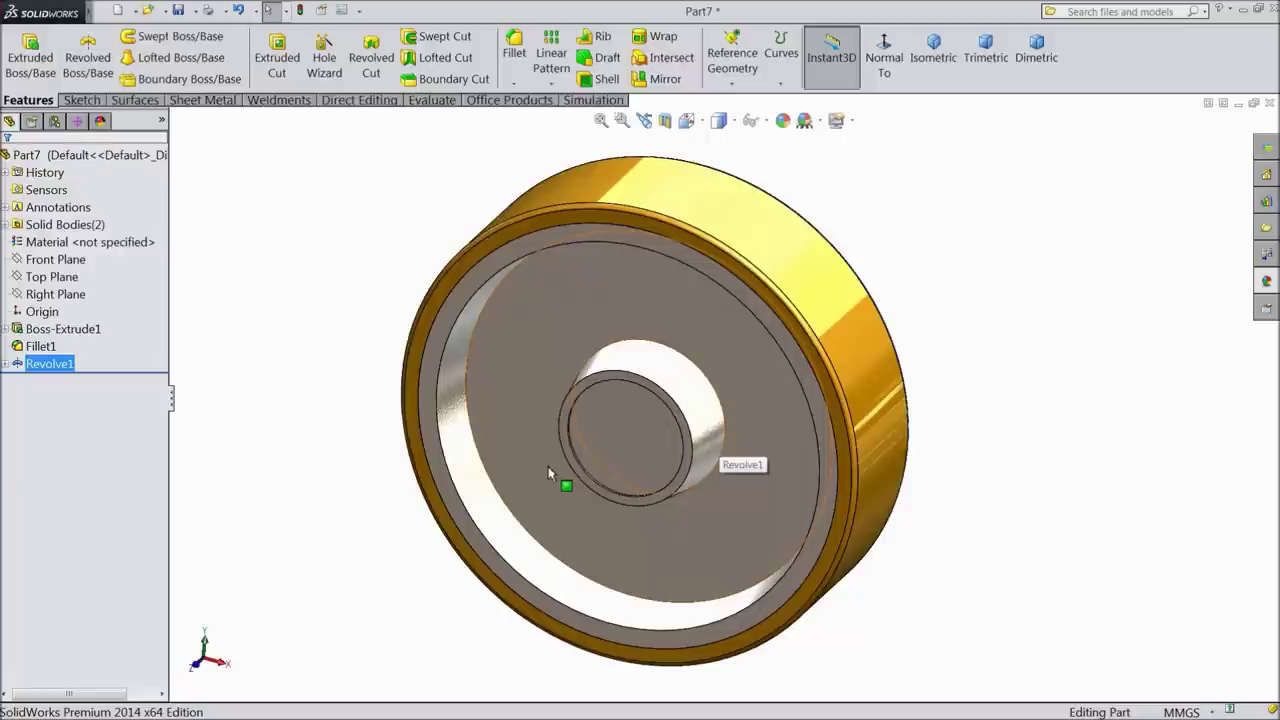
left_click(42, 349, "ctrl")
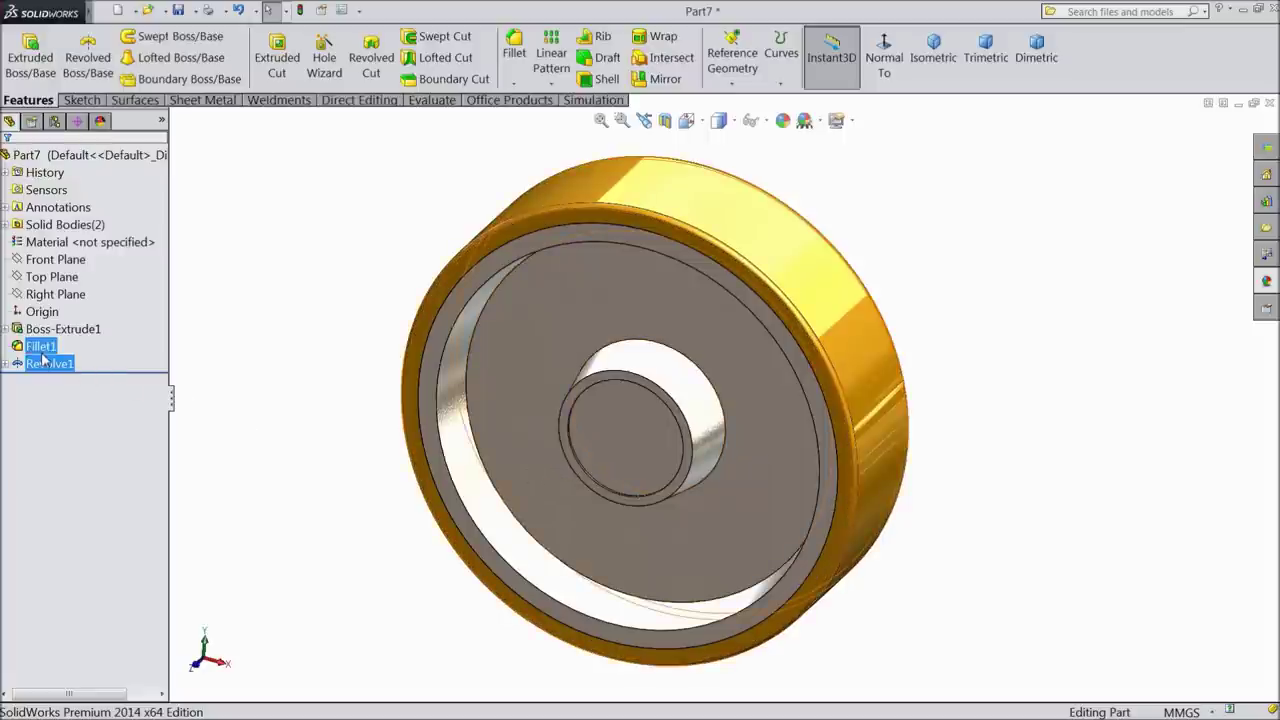
left_click(42, 348)
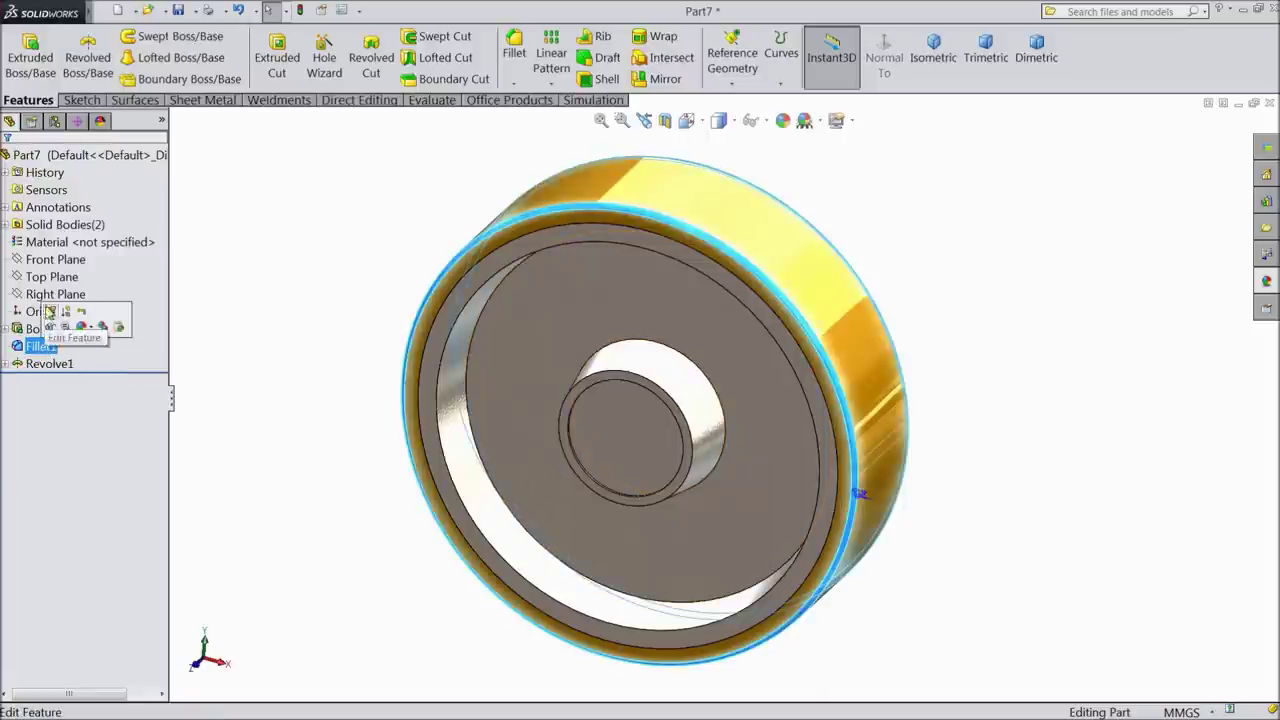
left_click(48, 299, "ctrl")
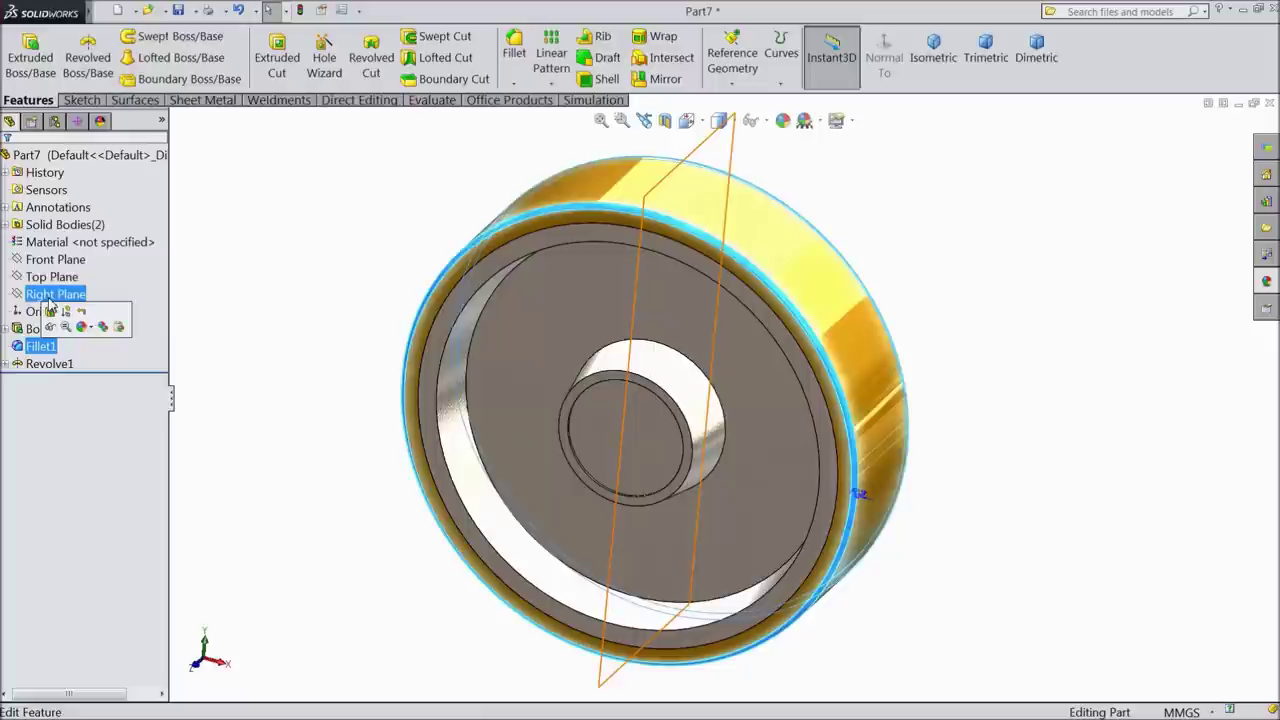
left_click(50, 299, "ctrl")
left_click(50, 280, "ctrl")
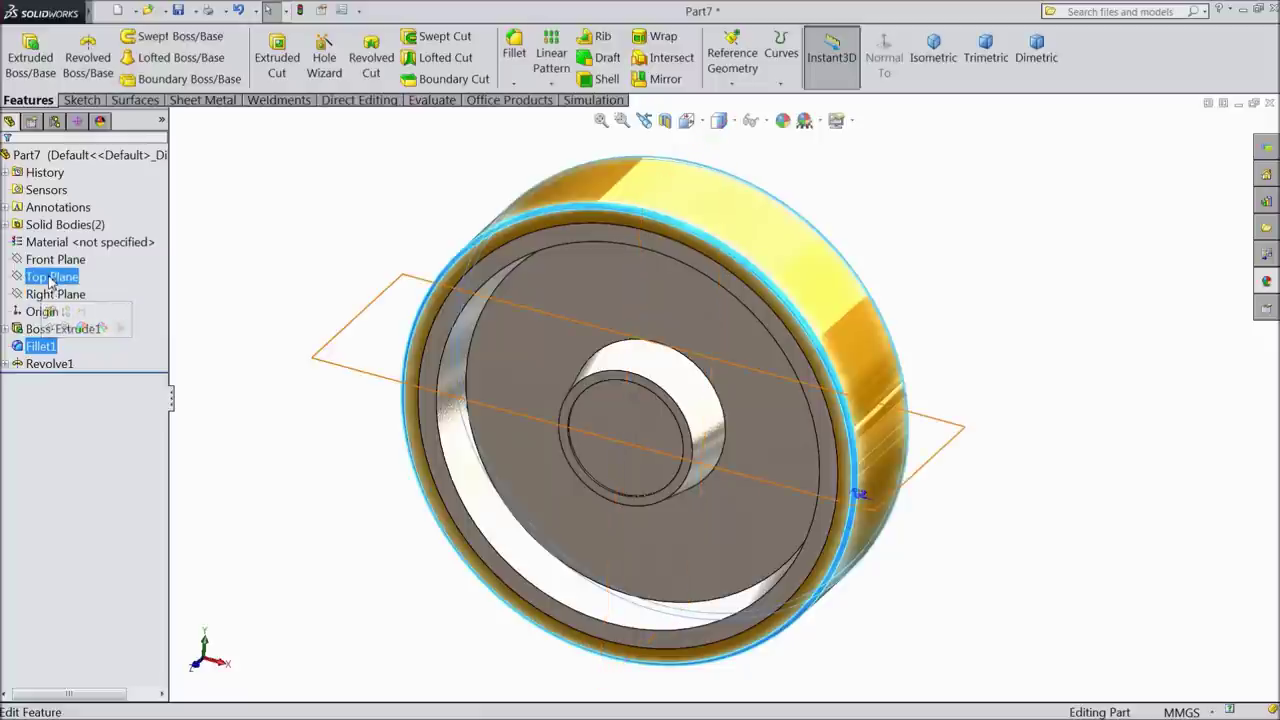
Step: Start a new sketch on the Top Plane, viewed normal to the plane with the wheel in wireframe display
left_click(50, 279)
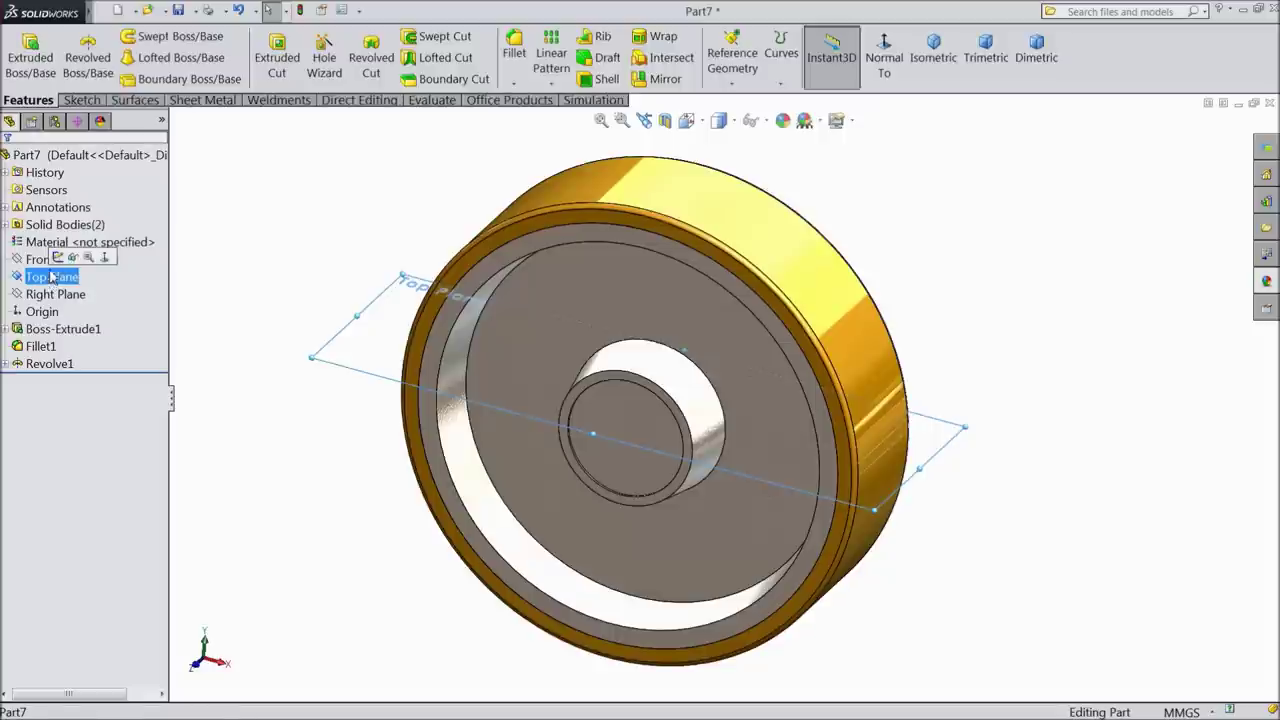
left_click(57, 257)
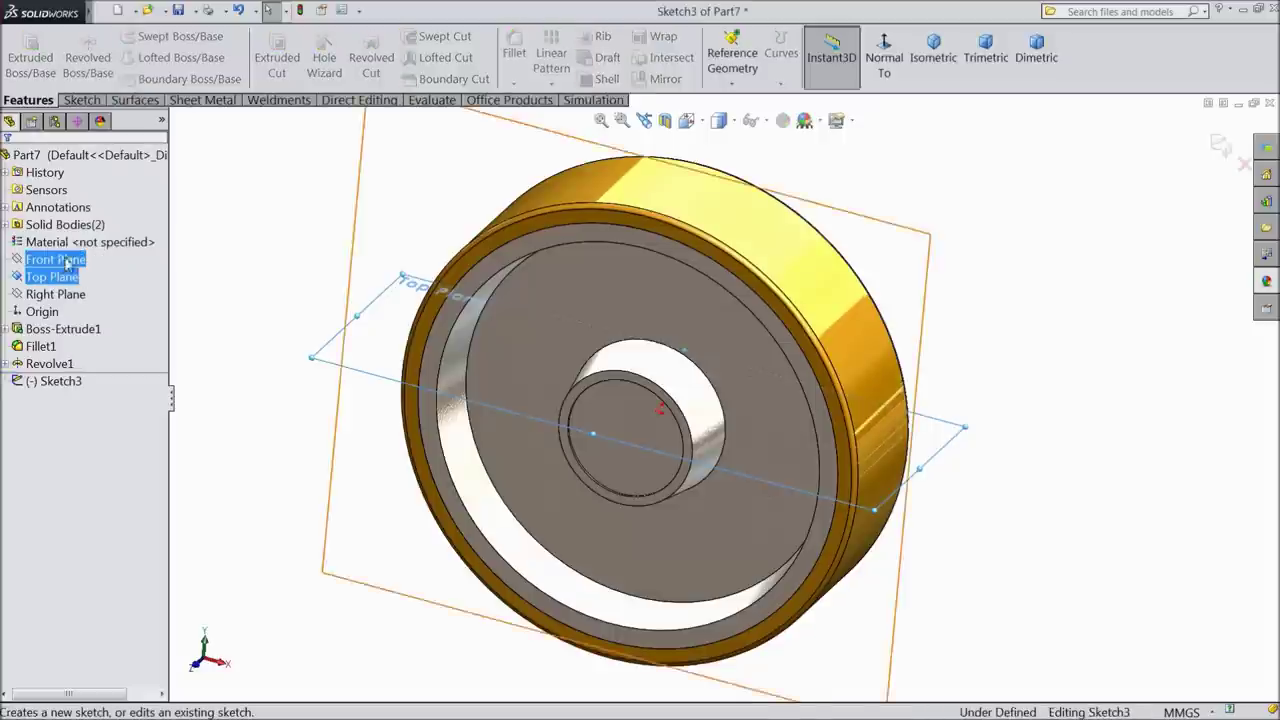
left_click(890, 72)
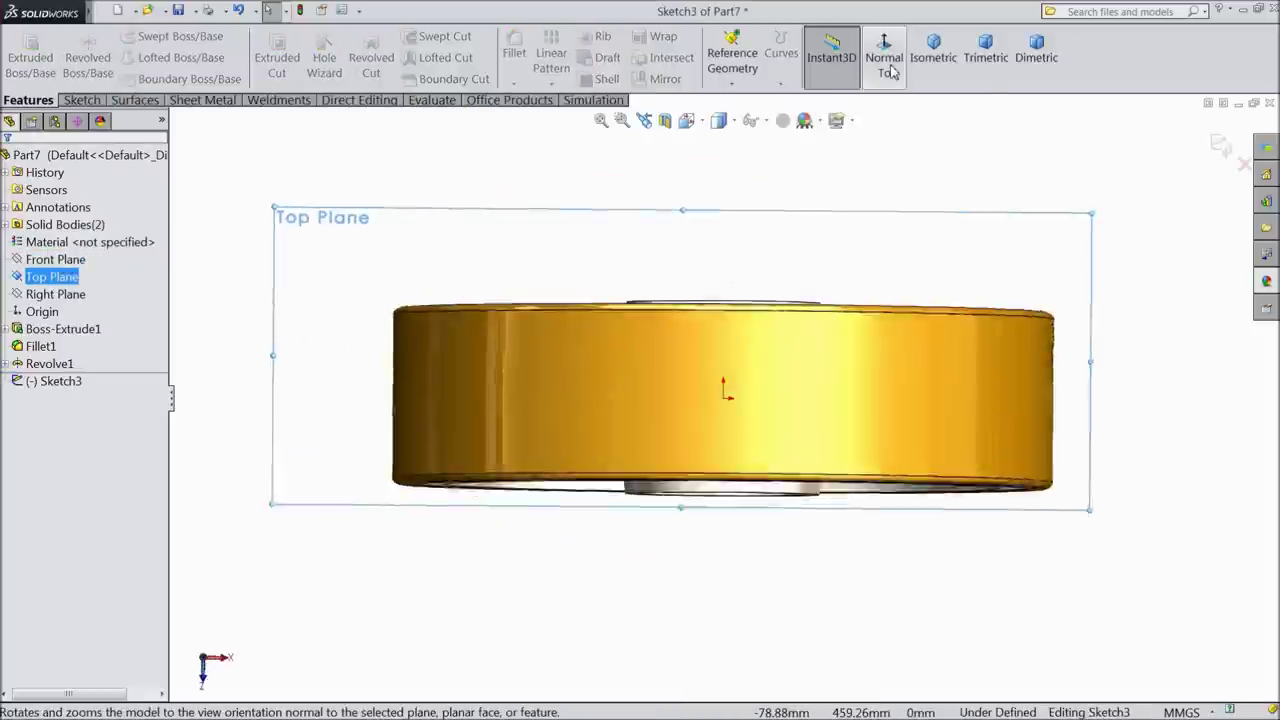
left_click(735, 121)
left_click(720, 236)
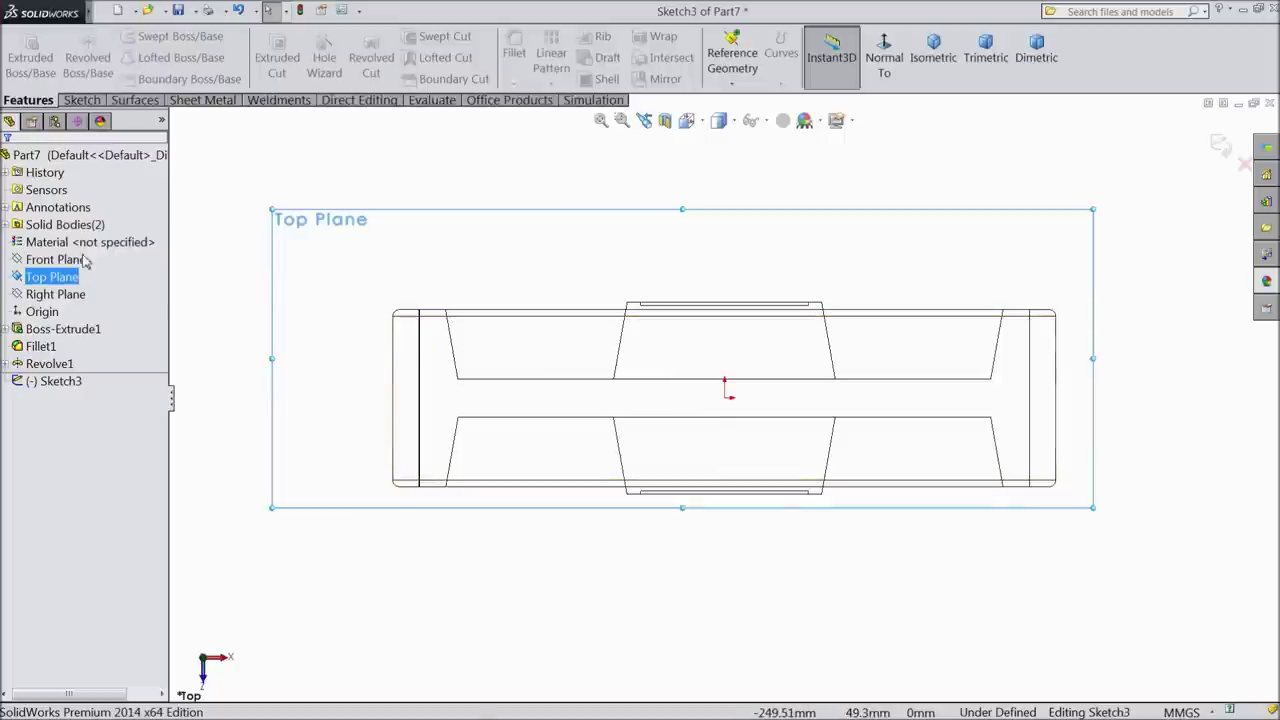
Step: Sketch a closed five-sided profile about 24 mm wide and 18 mm high on the web's upper edge, across the hub's slanted left side
left_click(82, 100)
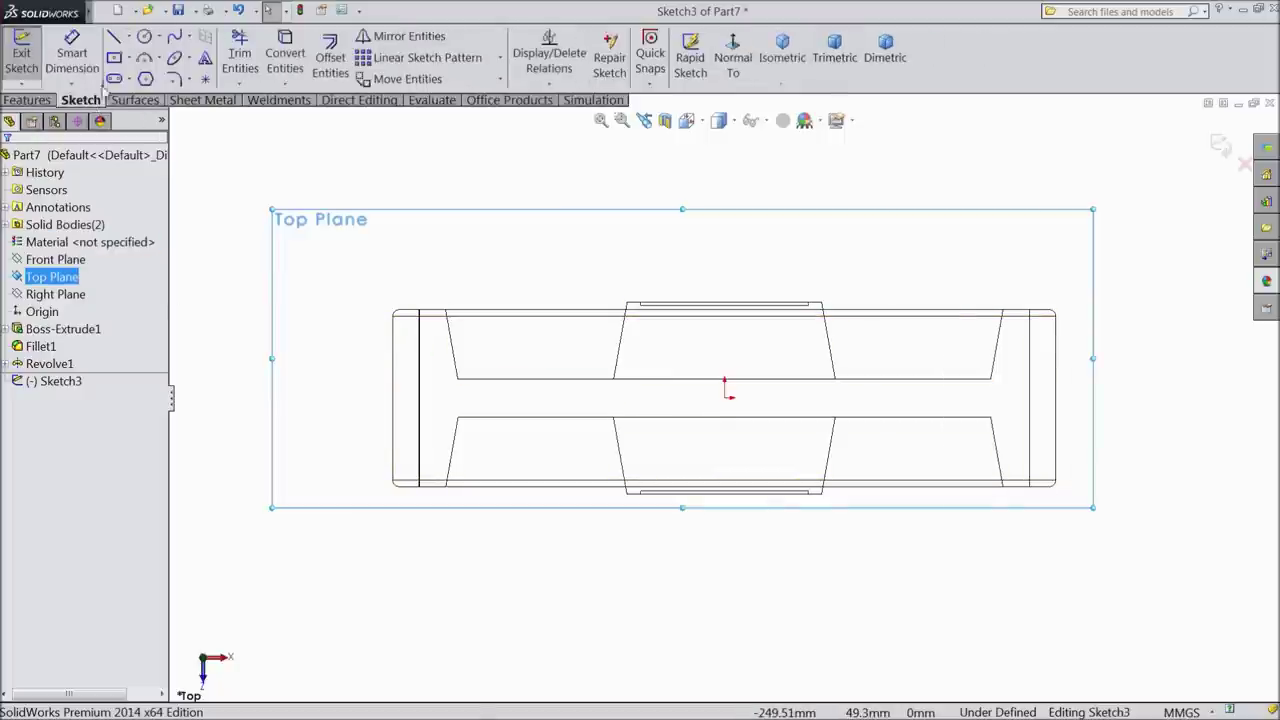
left_click(115, 38)
scroll(543, 380, "down", 4)
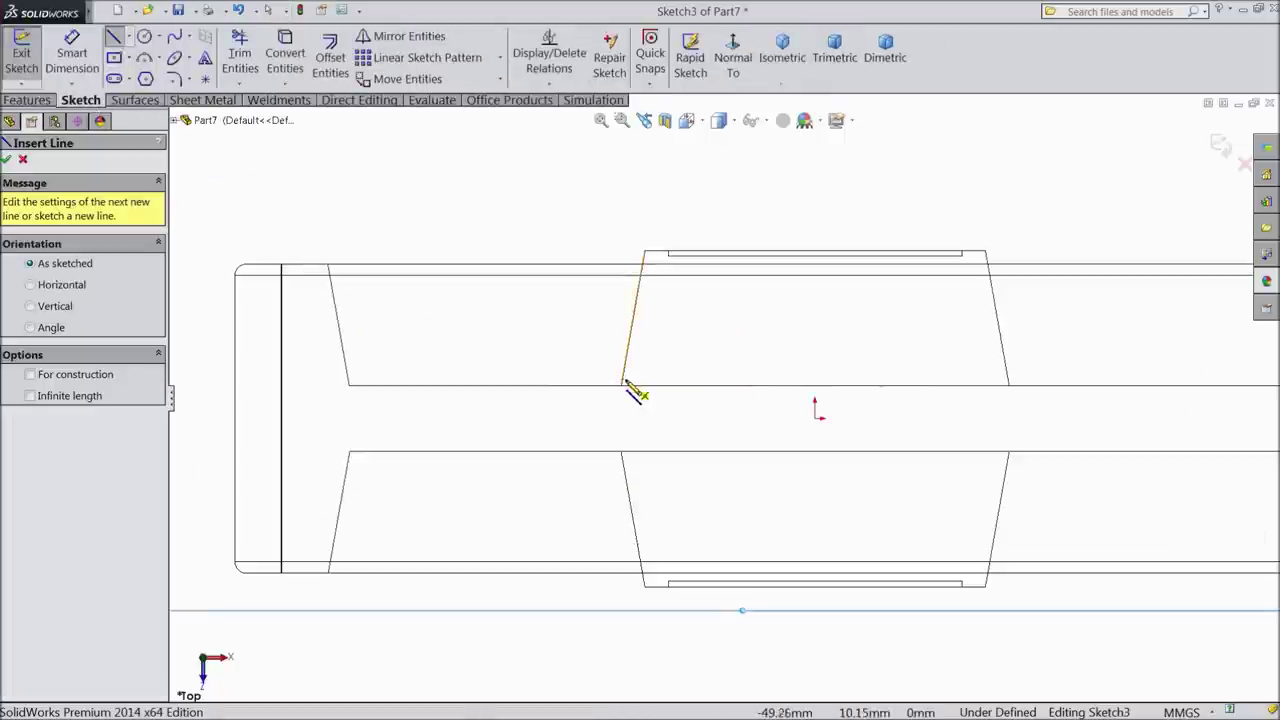
left_click(651, 319)
left_click(651, 385)
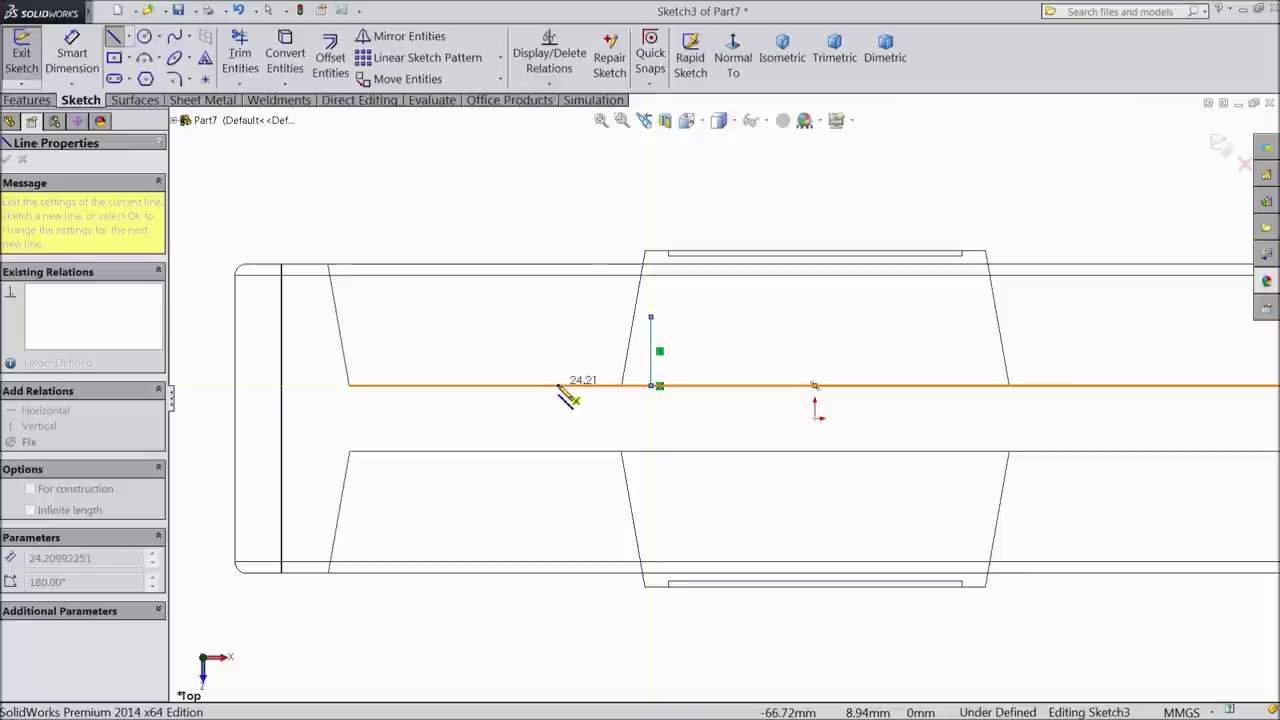
left_click(557, 385)
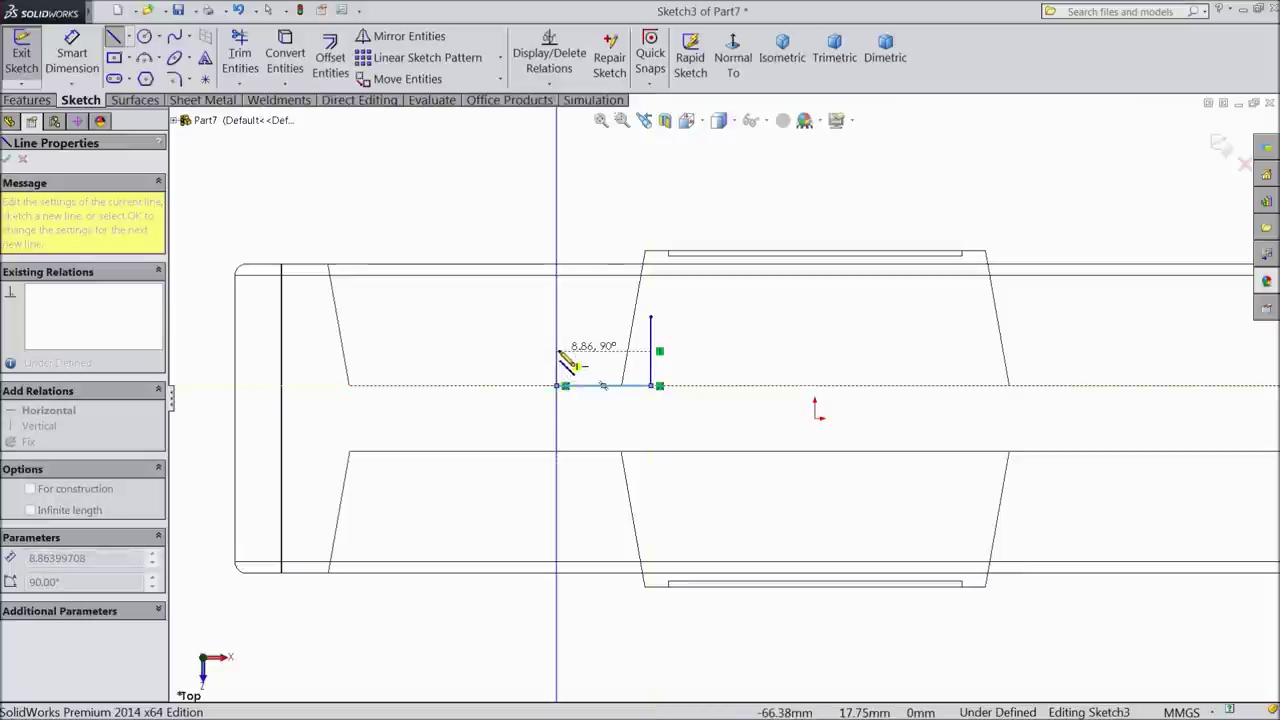
left_click(557, 362)
left_click(619, 317)
left_click(651, 317)
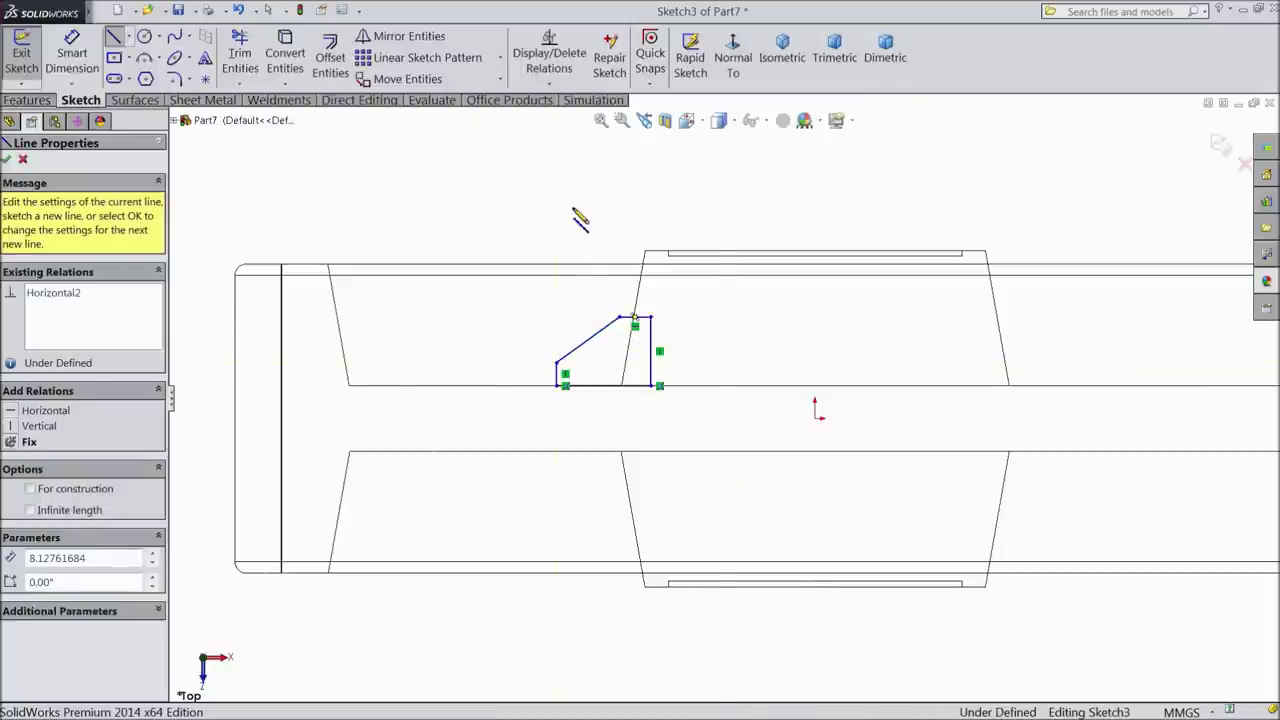
right_click(580, 212)
left_click(612, 205)
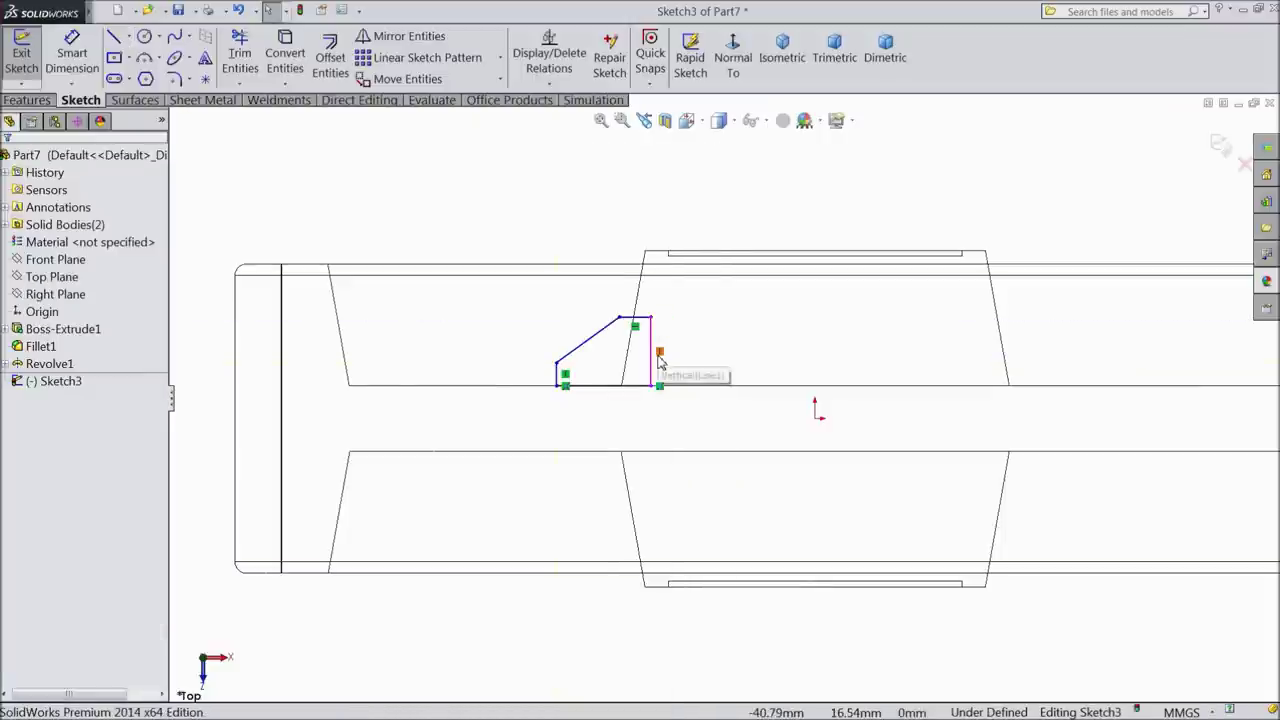
Step: Dimension the profile's tall vertical side as 20 mm and its base along the web as 35 mm
left_click(72, 55)
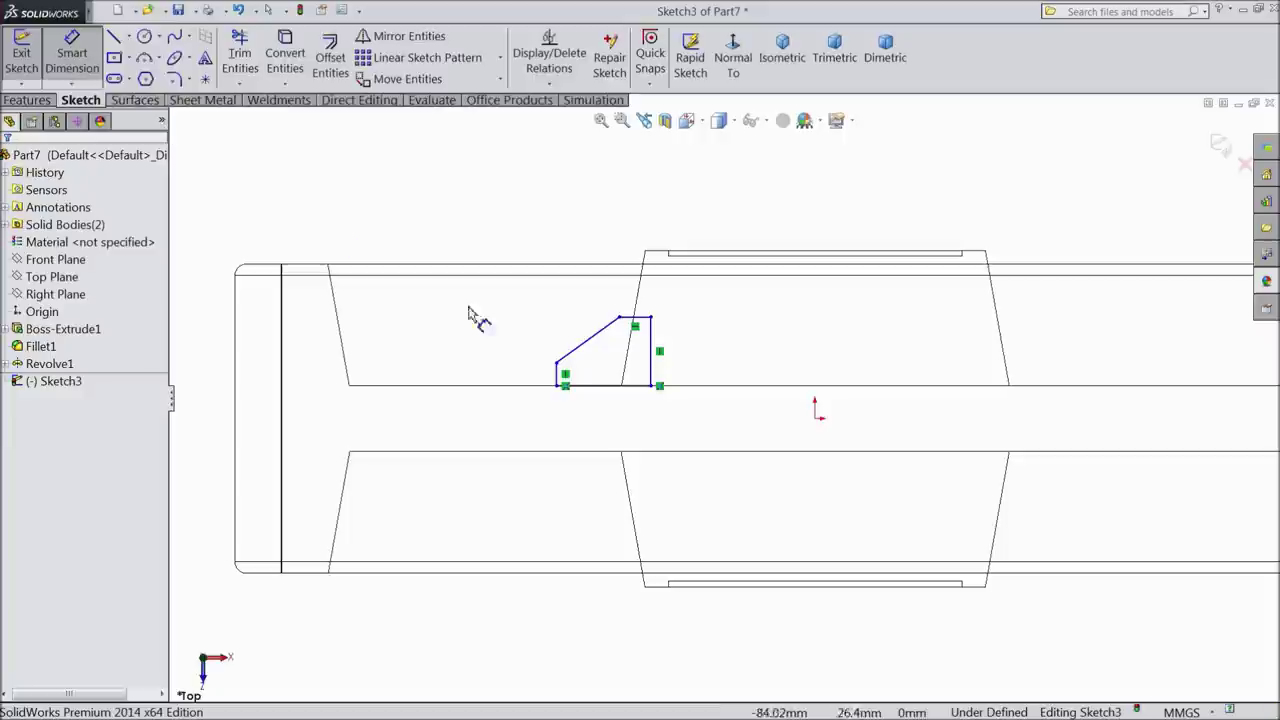
left_click(657, 358)
left_click(696, 360)
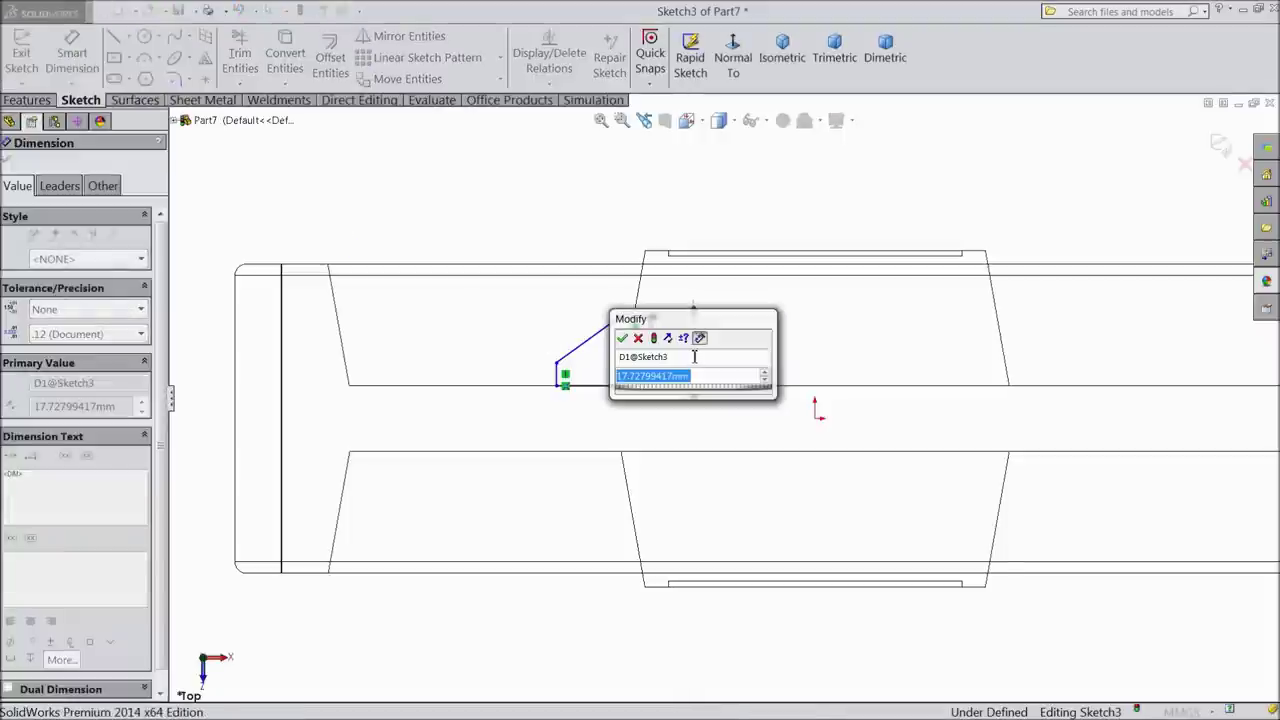
type("20")
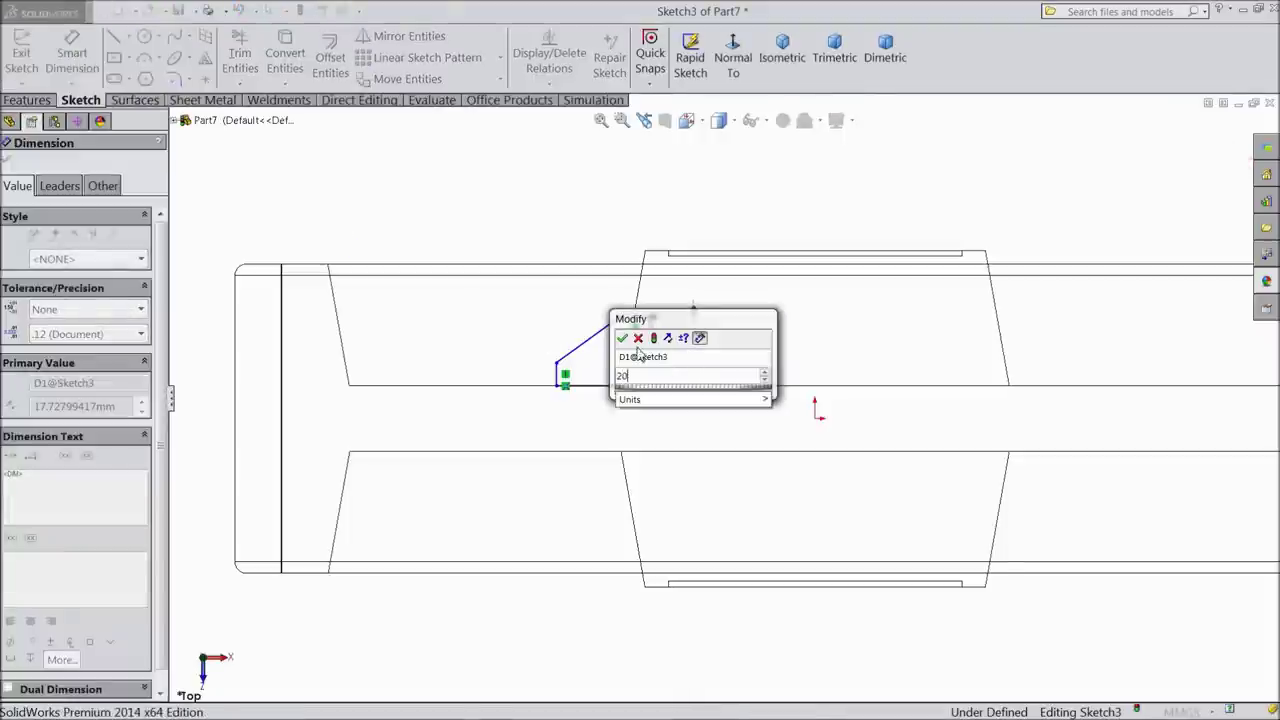
key("Return")
left_click(617, 388)
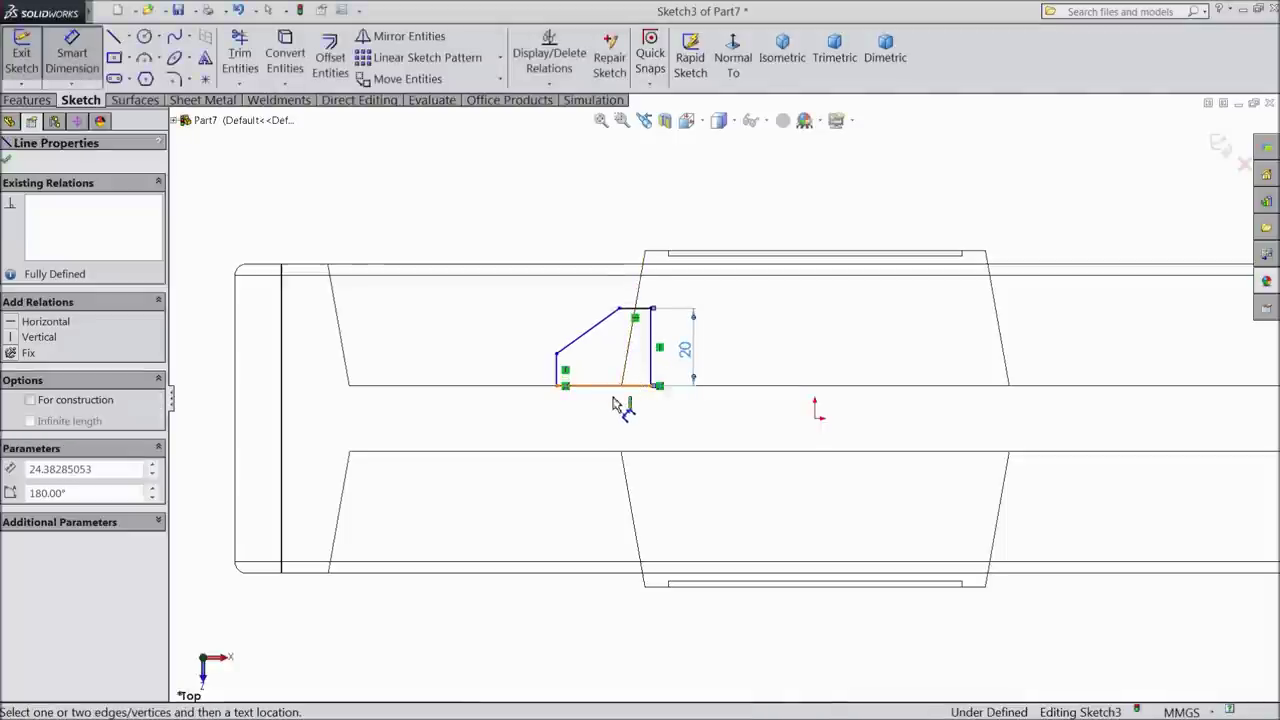
left_click(612, 418)
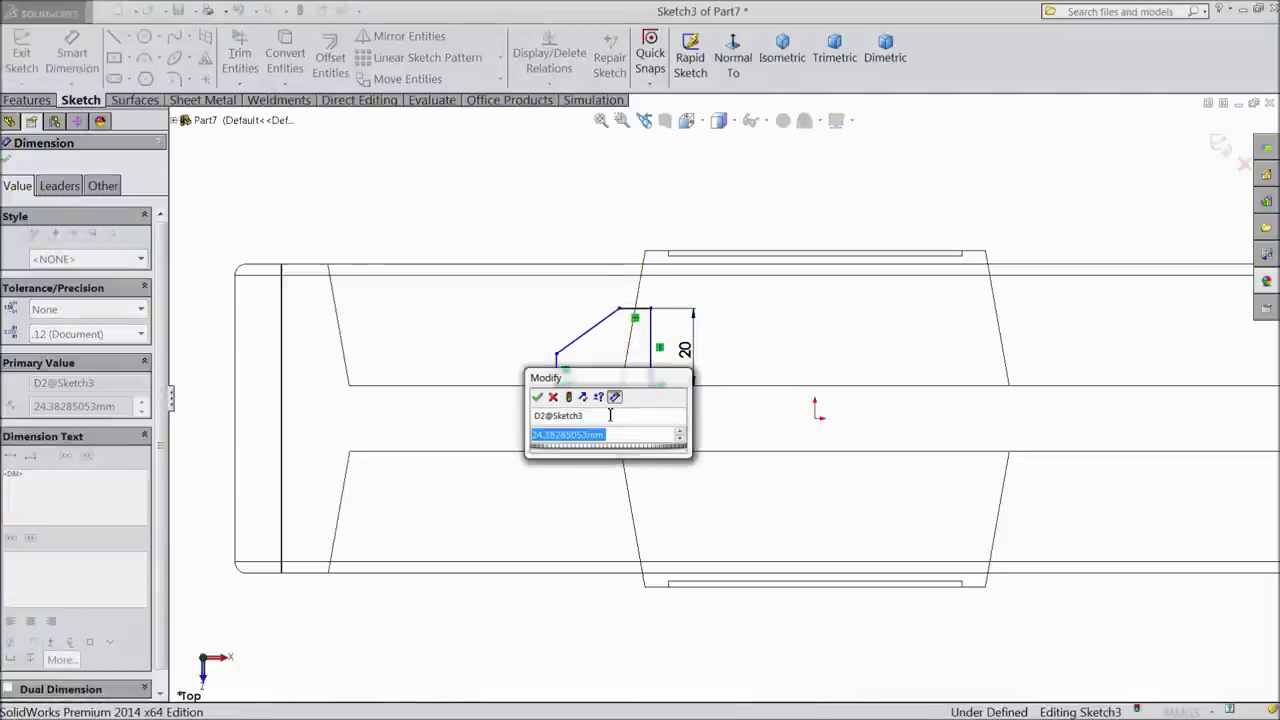
type("35")
left_click(537, 397)
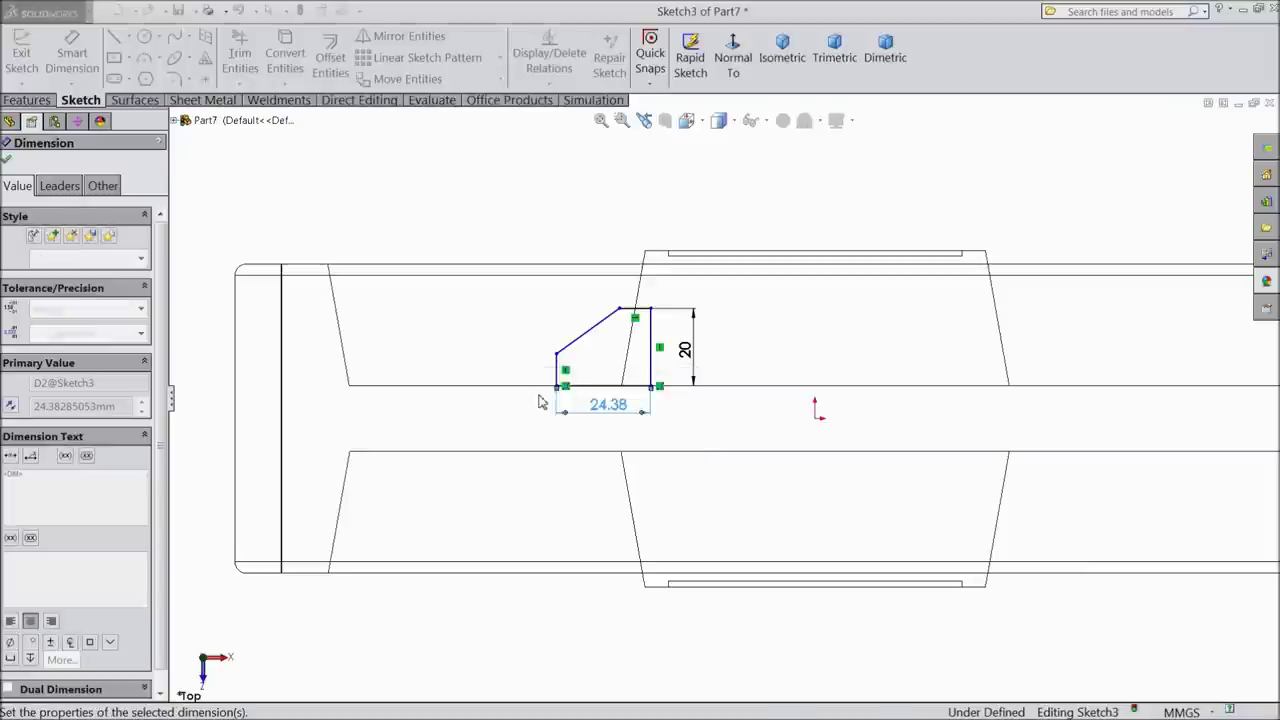
Step: Dimension both the profile's short vertical side and its short top edge as 3 mm
left_click(521, 381)
left_click(490, 372)
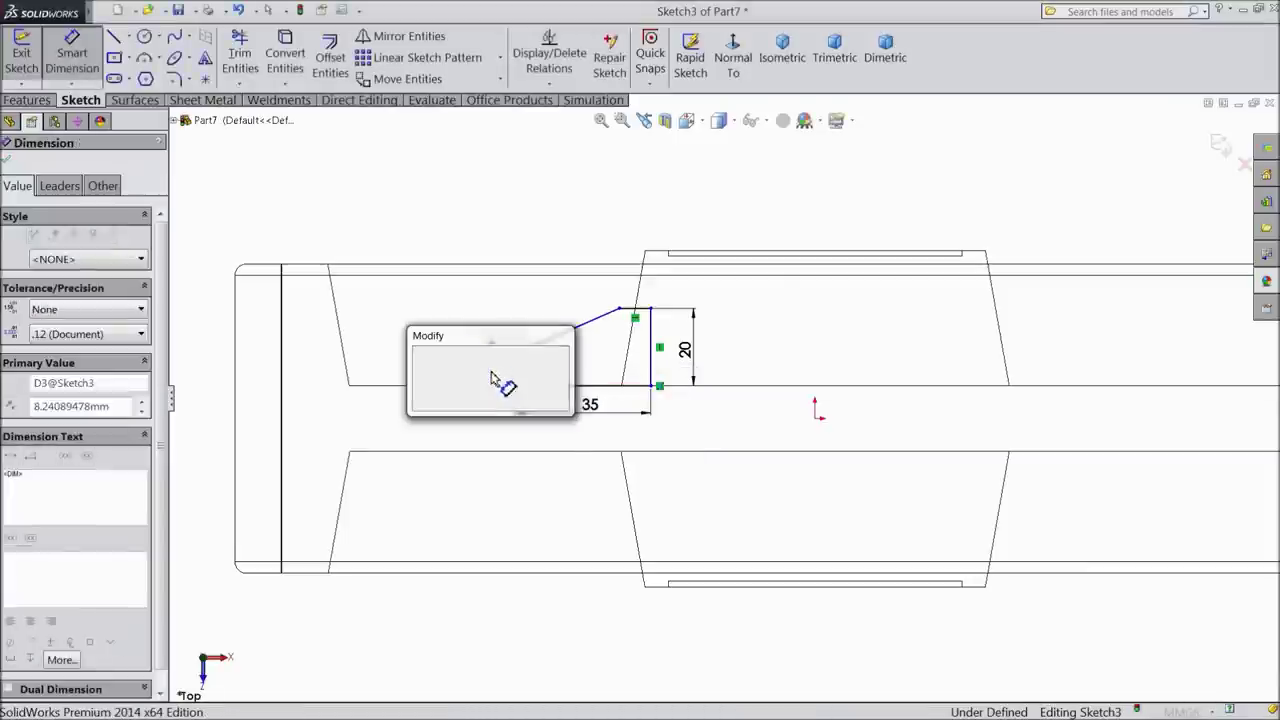
type("3")
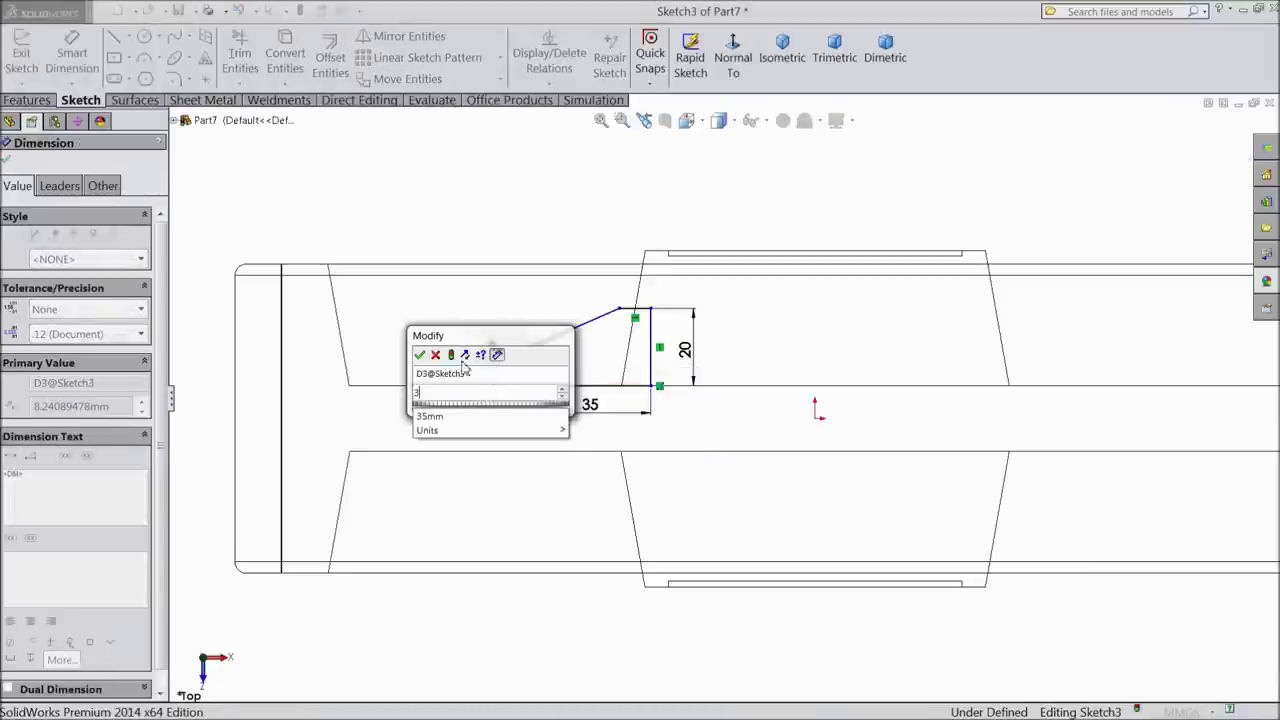
left_click(419, 356)
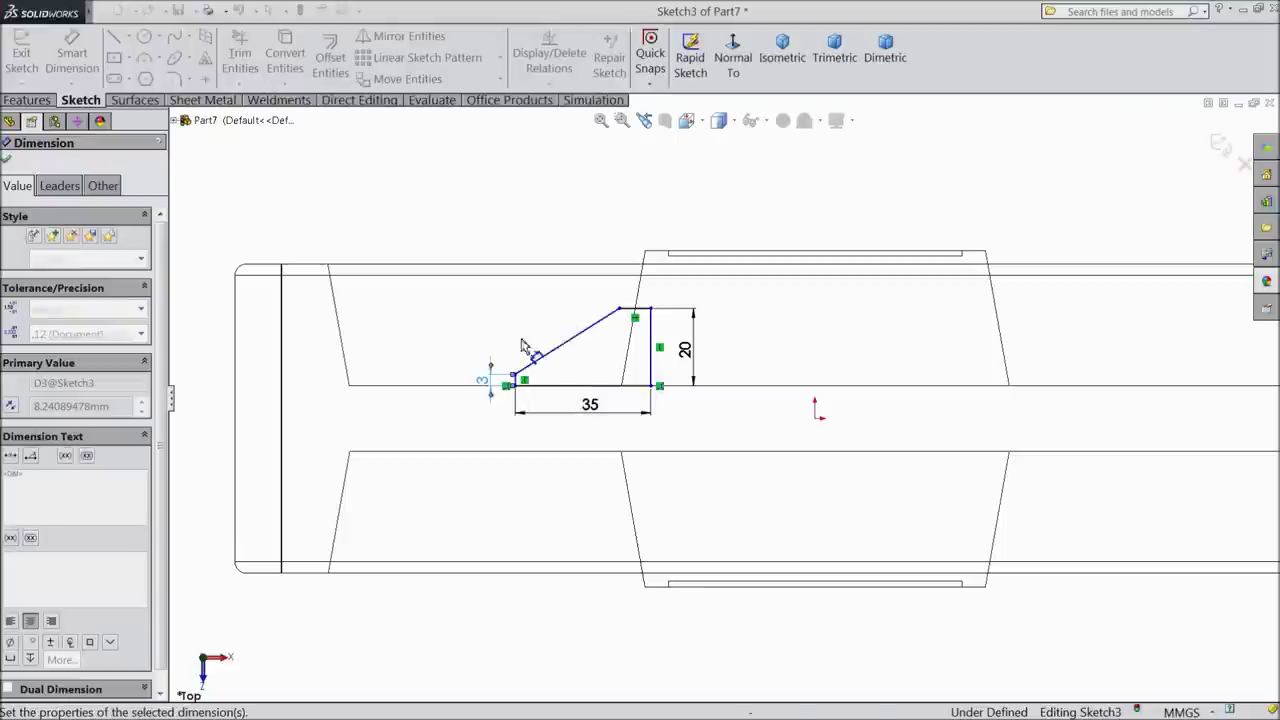
left_click(645, 318)
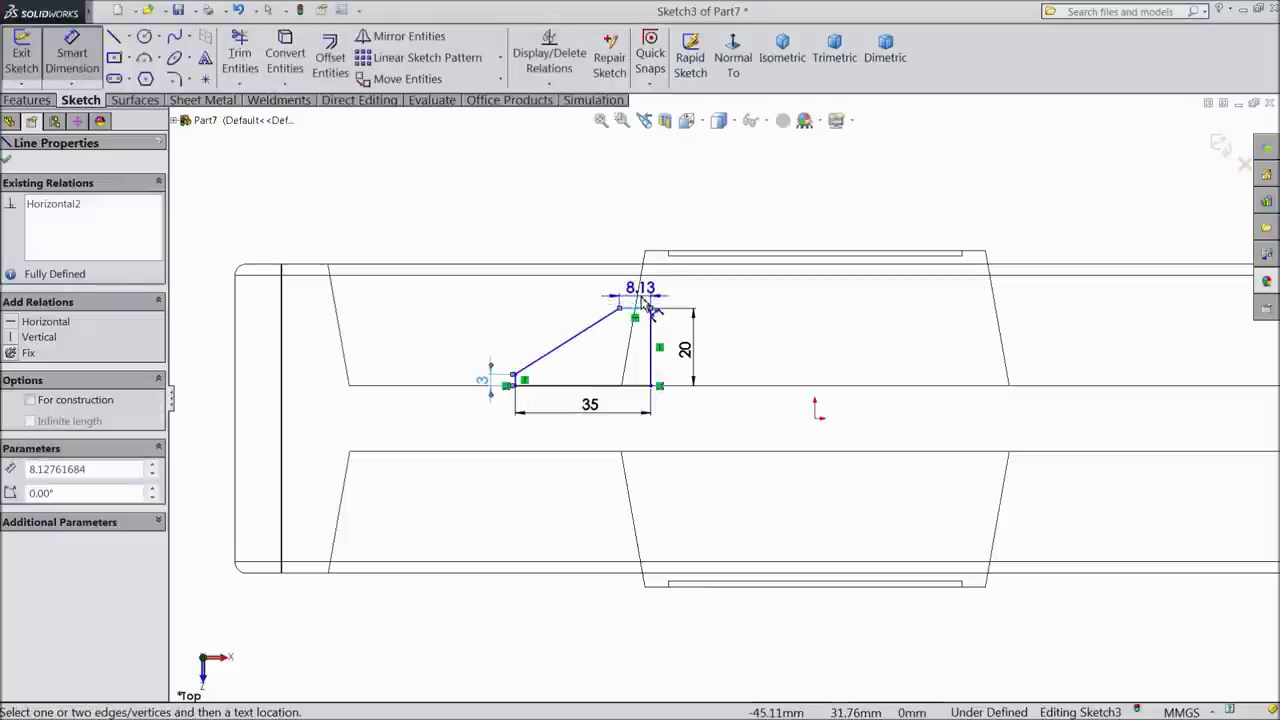
left_click(643, 295)
type("3")
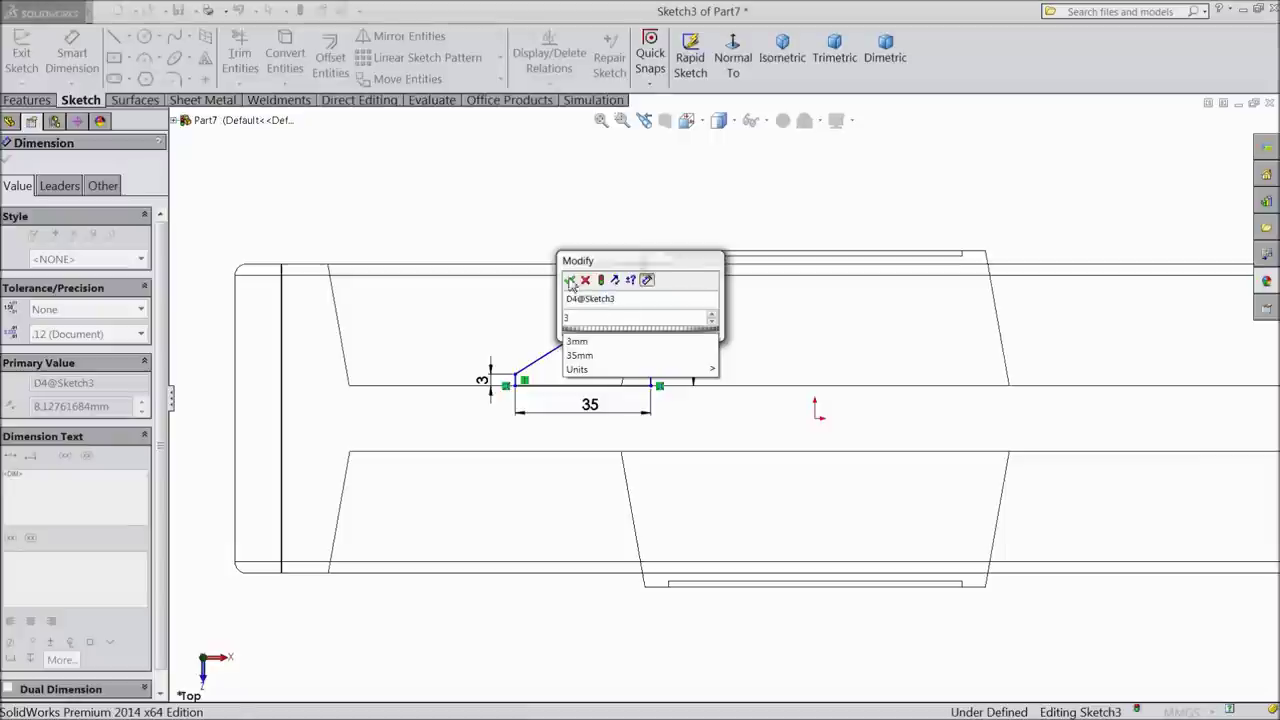
left_click(569, 280)
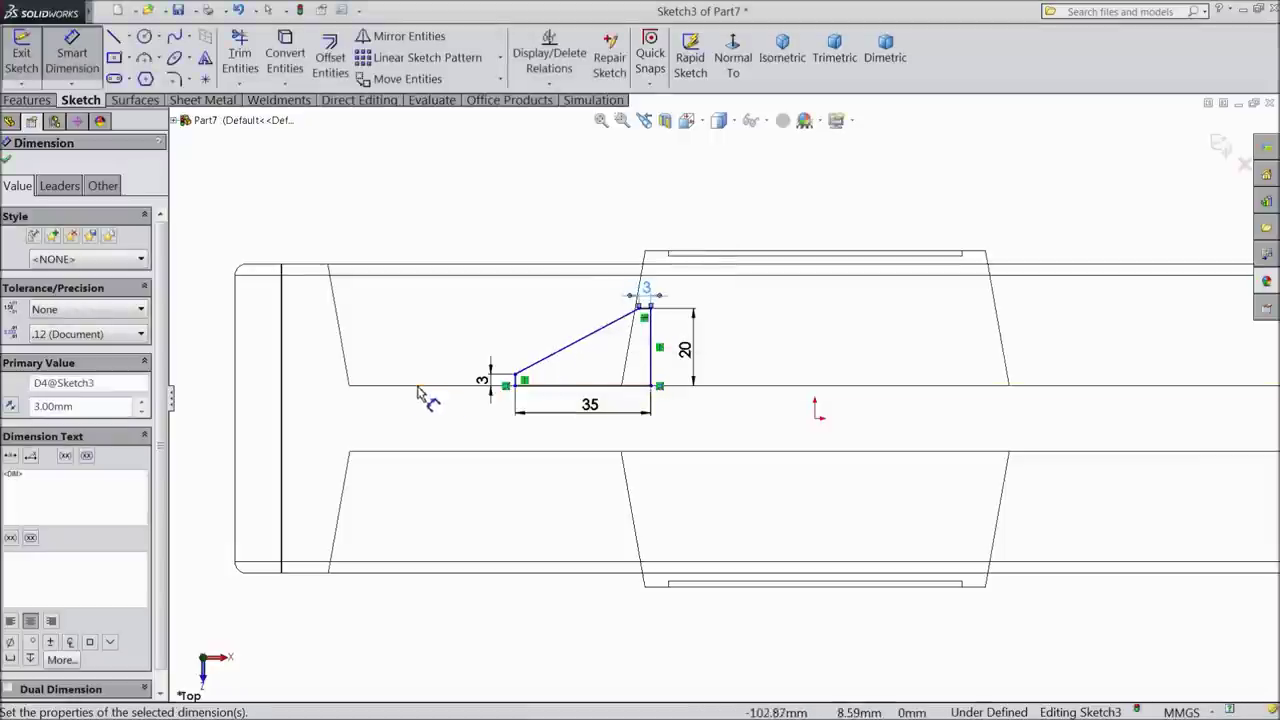
left_click(7, 162)
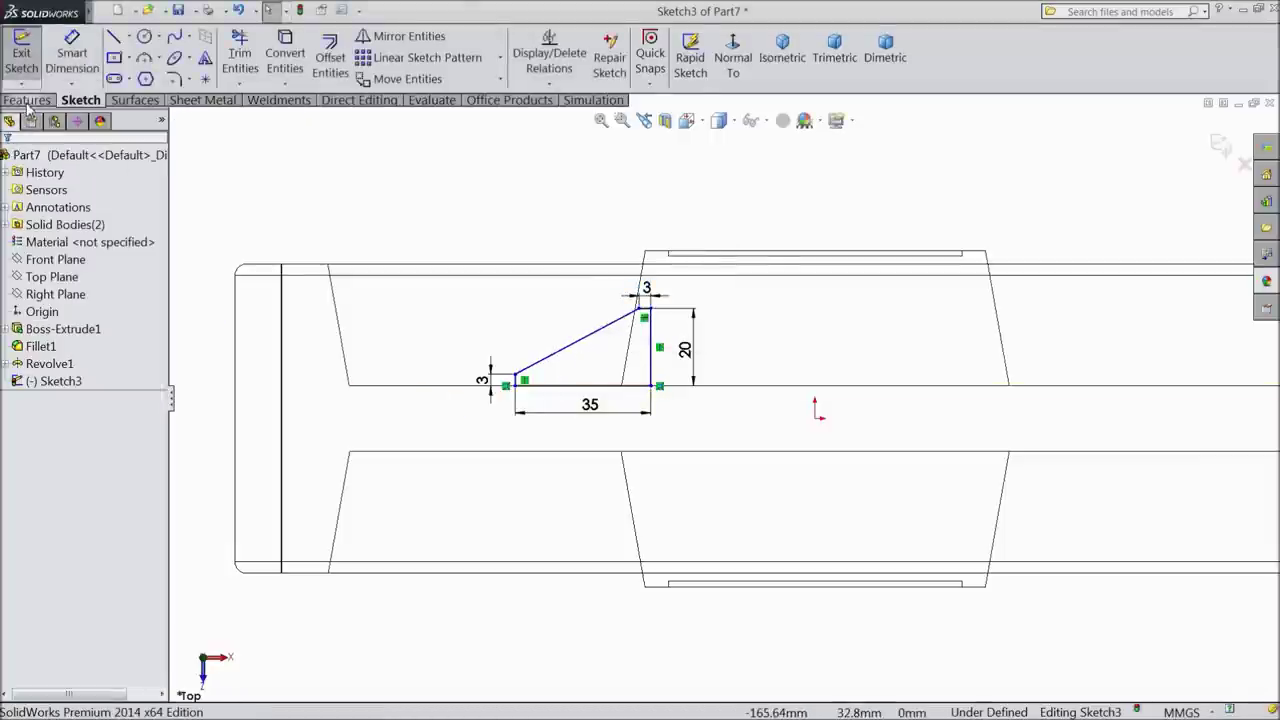
Step: Show the wheel in shaded display, viewed at an angle with the dimensioned profile beside the hub
left_click(27, 100)
key("f")
middle_click_drag(352, 251, 406, 374)
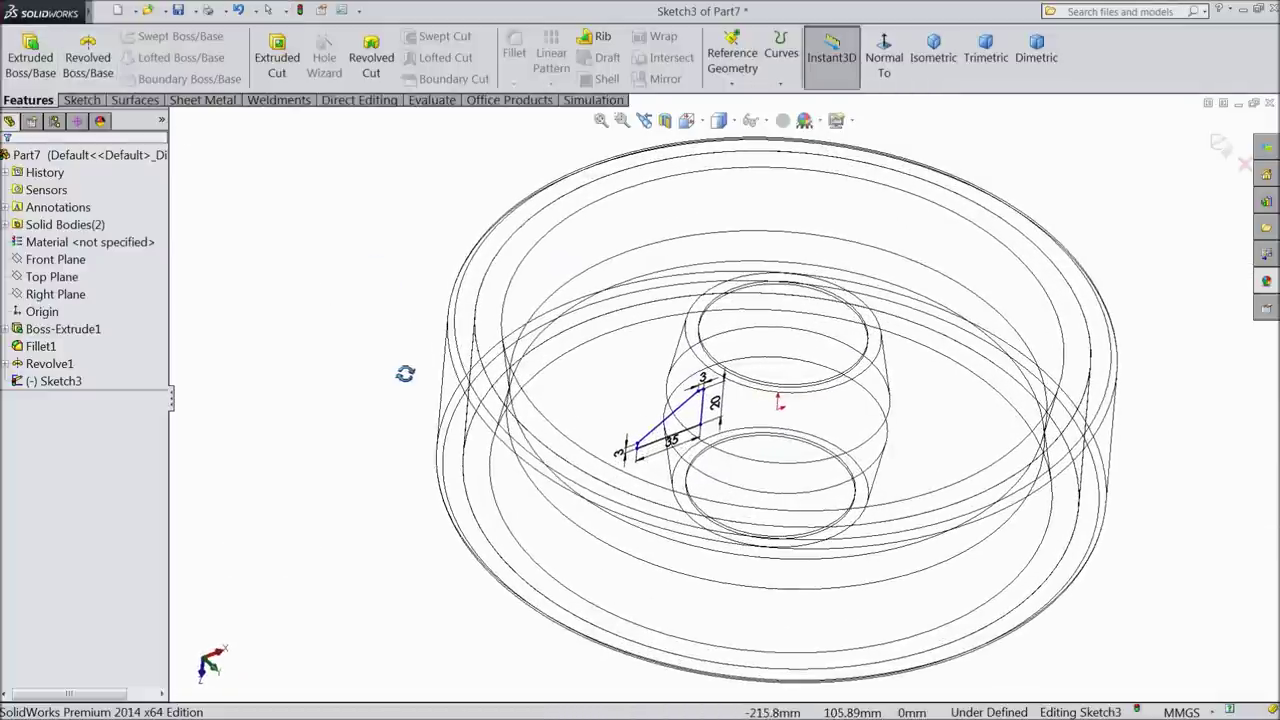
left_click(718, 120)
left_click(716, 170)
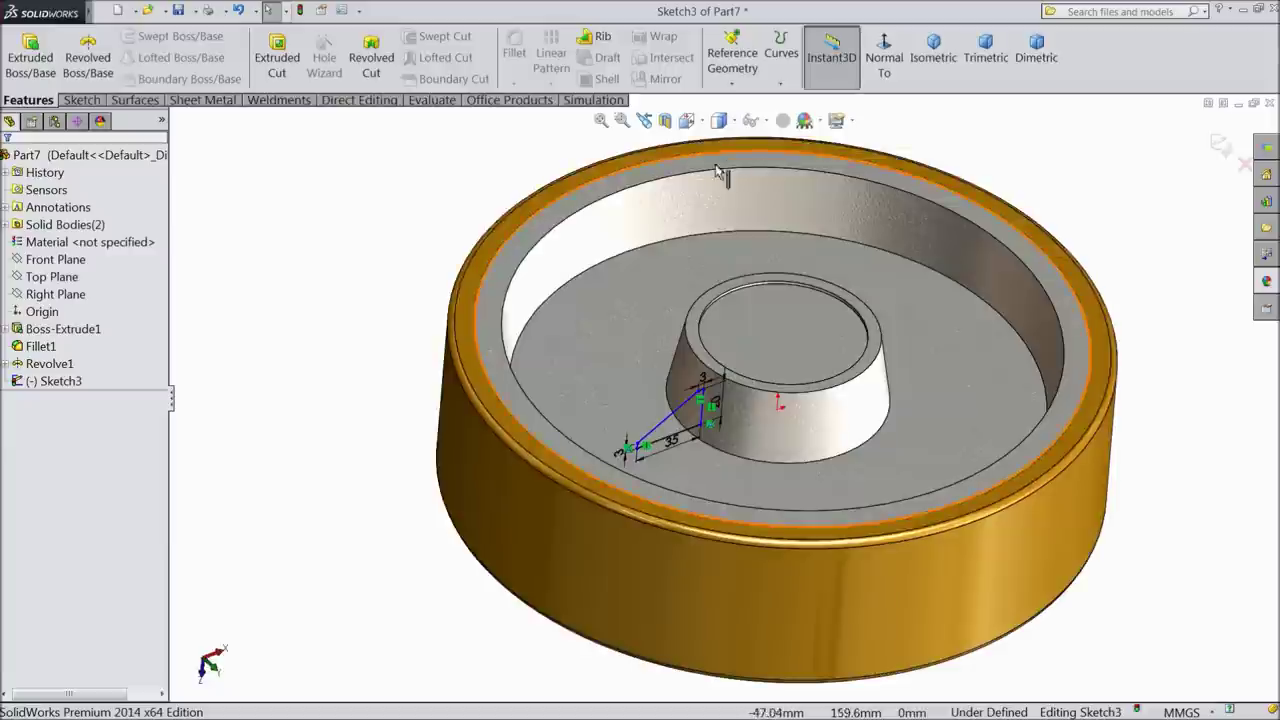
scroll(760, 445, "down", 4)
mouse_move(600, 498)
middle_mouse_down()
mouse_move(585, 418)
mouse_move(599, 483)
middle_mouse_up()
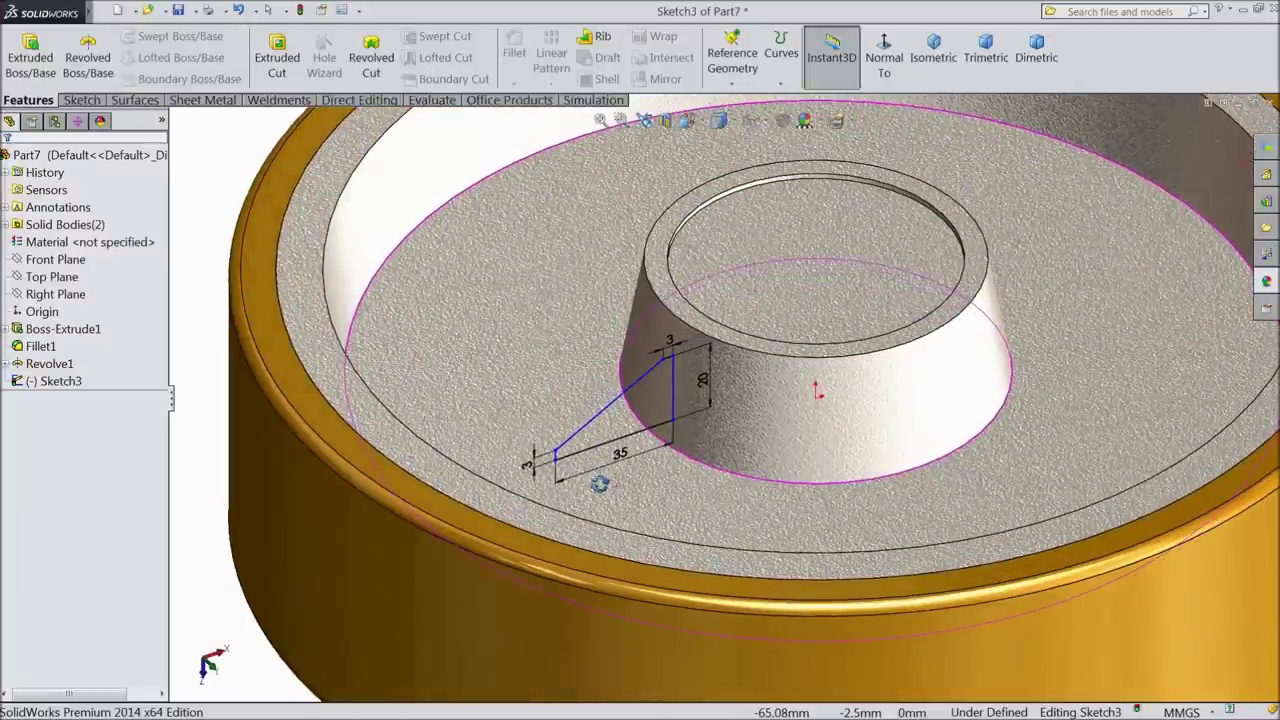
Step: Extrude the profile as a merged boss with a Mid Plane end condition and a depth of 25 mm
left_click(52, 295)
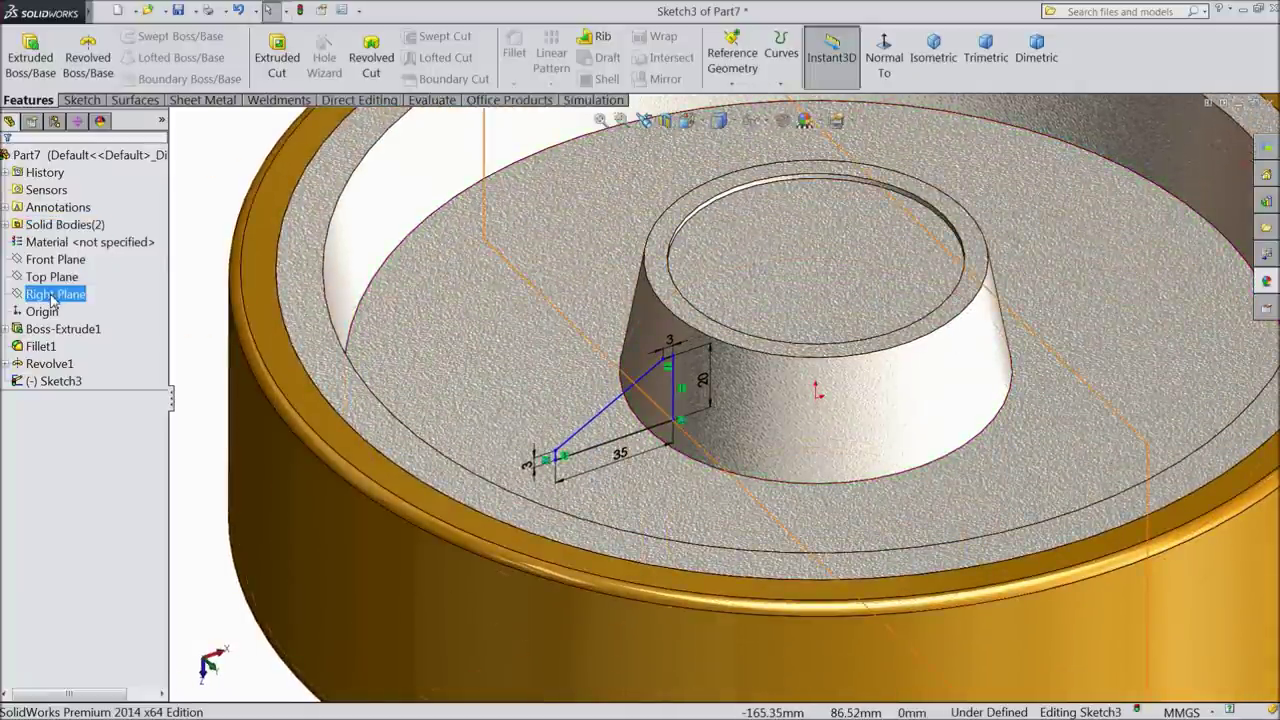
left_click(30, 55)
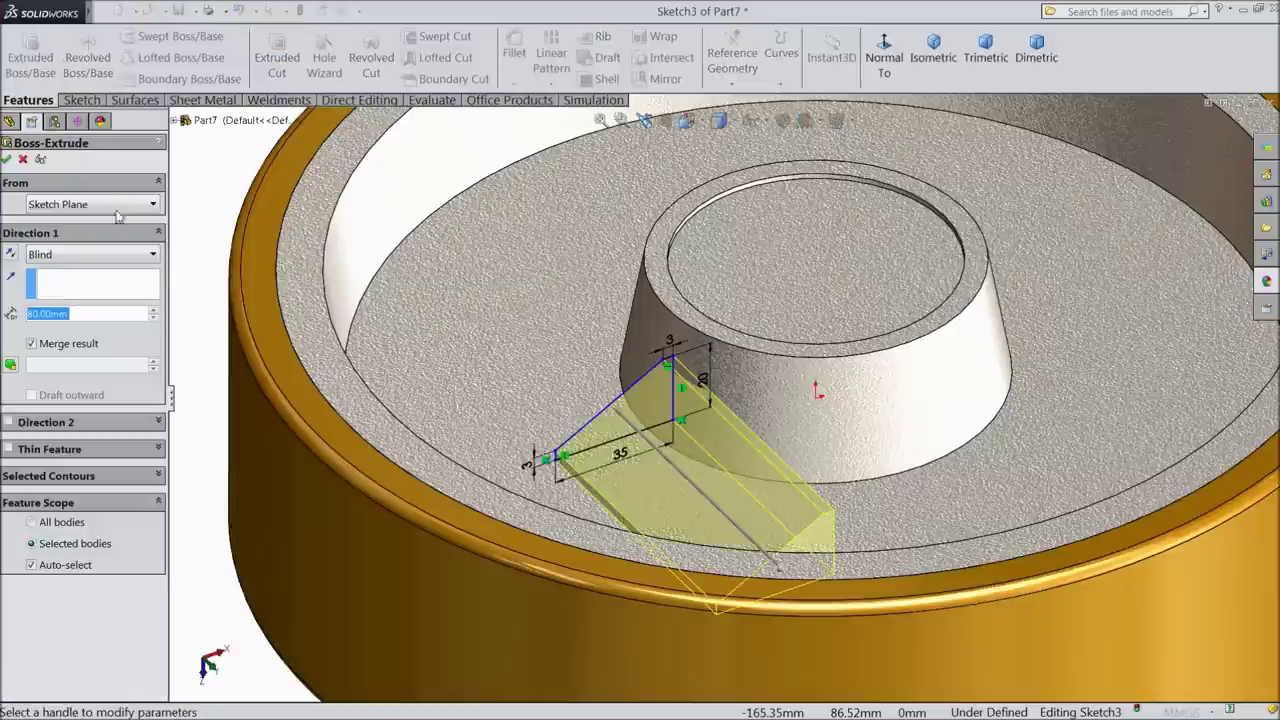
left_click(80, 254)
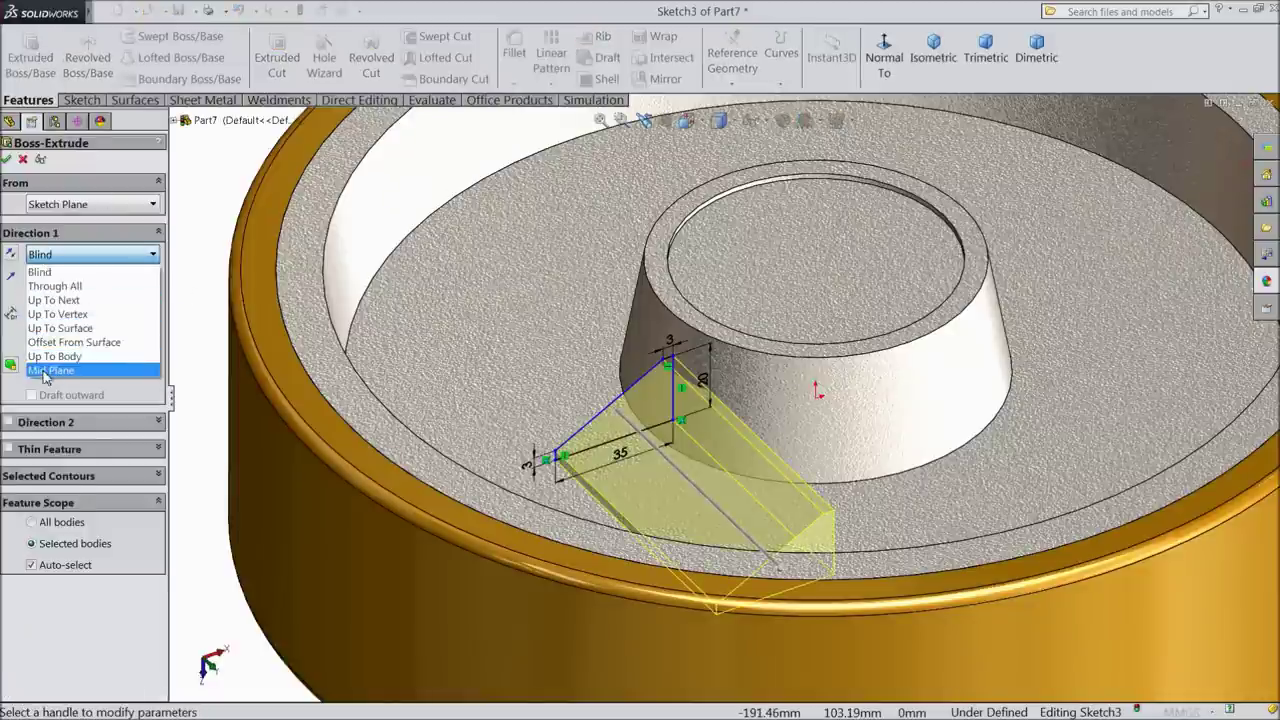
left_click(55, 366)
type("25")
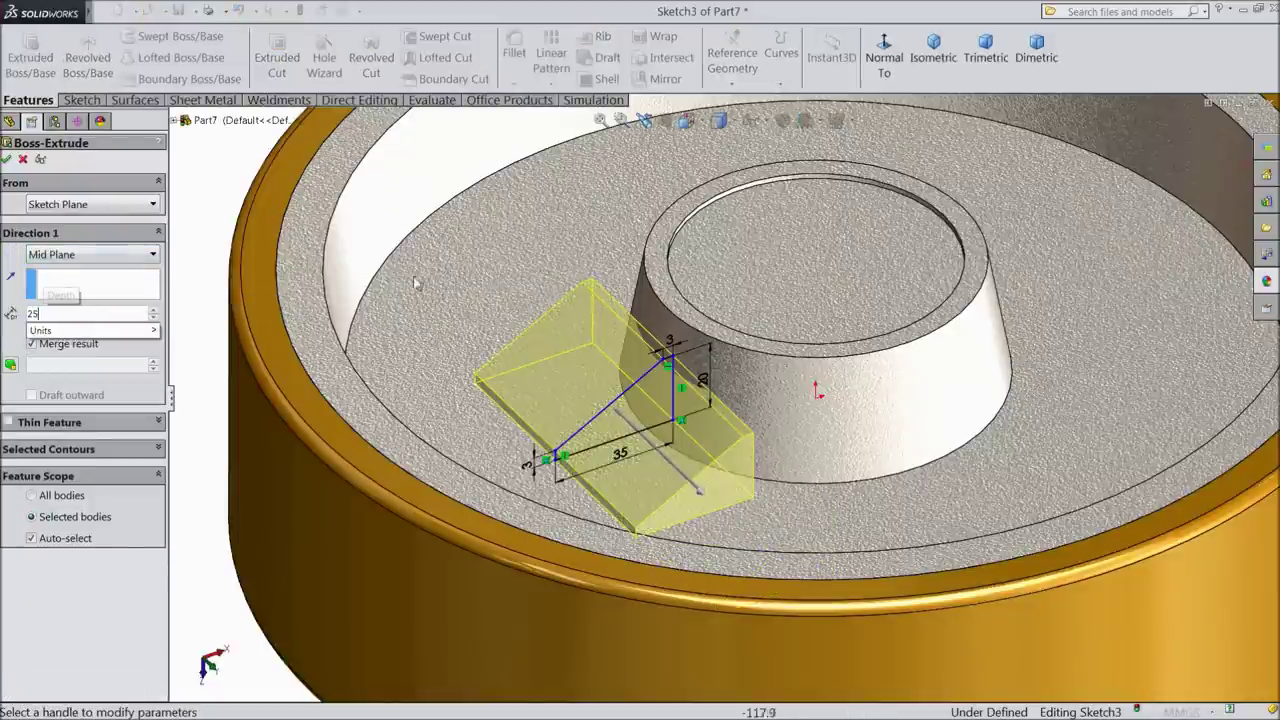
key("Return")
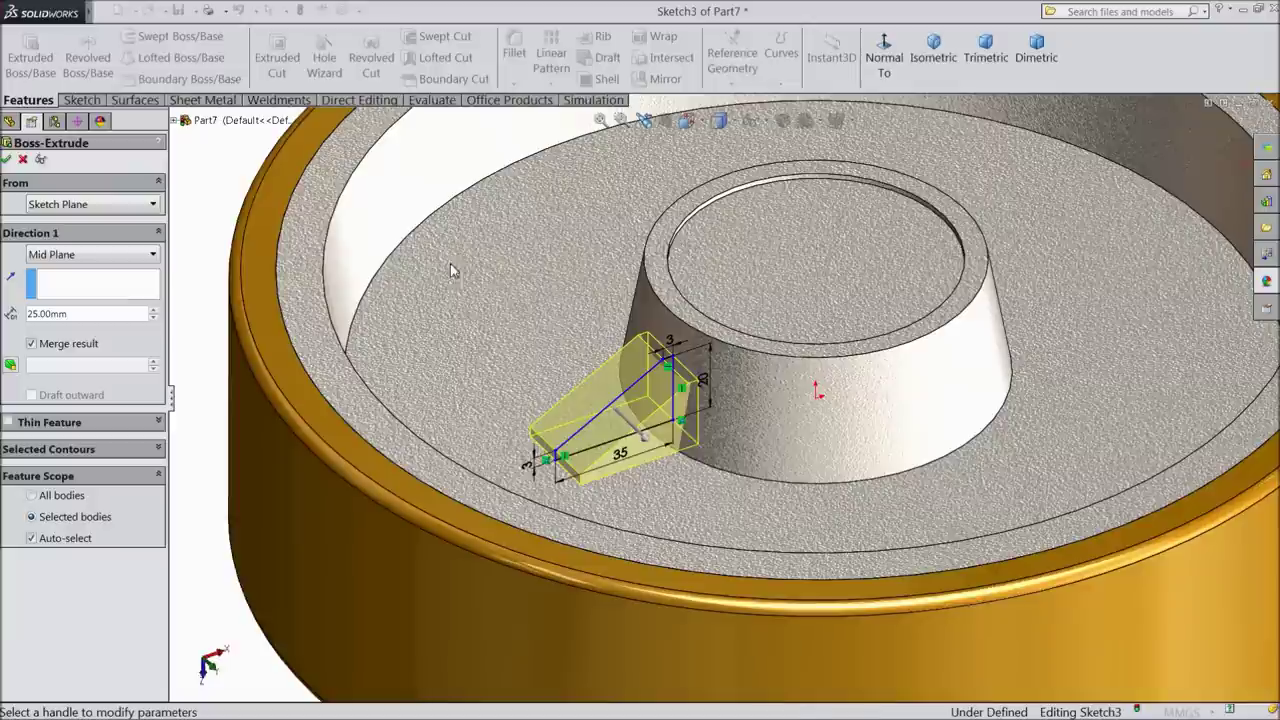
left_click(7, 160)
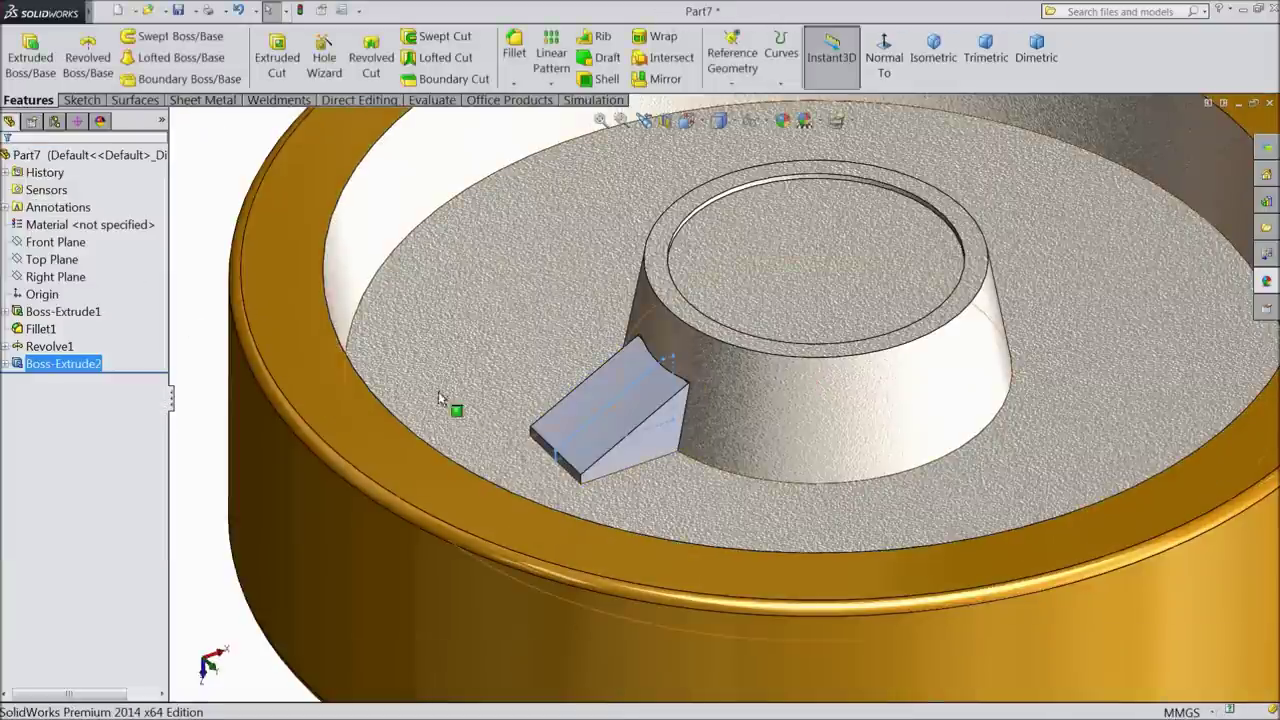
Step: Apply an appearance from the appearance library to the extruded wedge beside the hub
left_click(1266, 282)
left_click_drag(1157, 516, 614, 428)
mouse_move(614, 428)
middle_mouse_down()
mouse_move(618, 470)
mouse_move(619, 425)
mouse_move(612, 438)
mouse_move(604, 428)
middle_mouse_up()
Step: Start a sketch on the wedge's sloped face and draw a six-sided polygon midway across it, with an inscribed circle about 9.2 mm in diameter
left_click(606, 420)
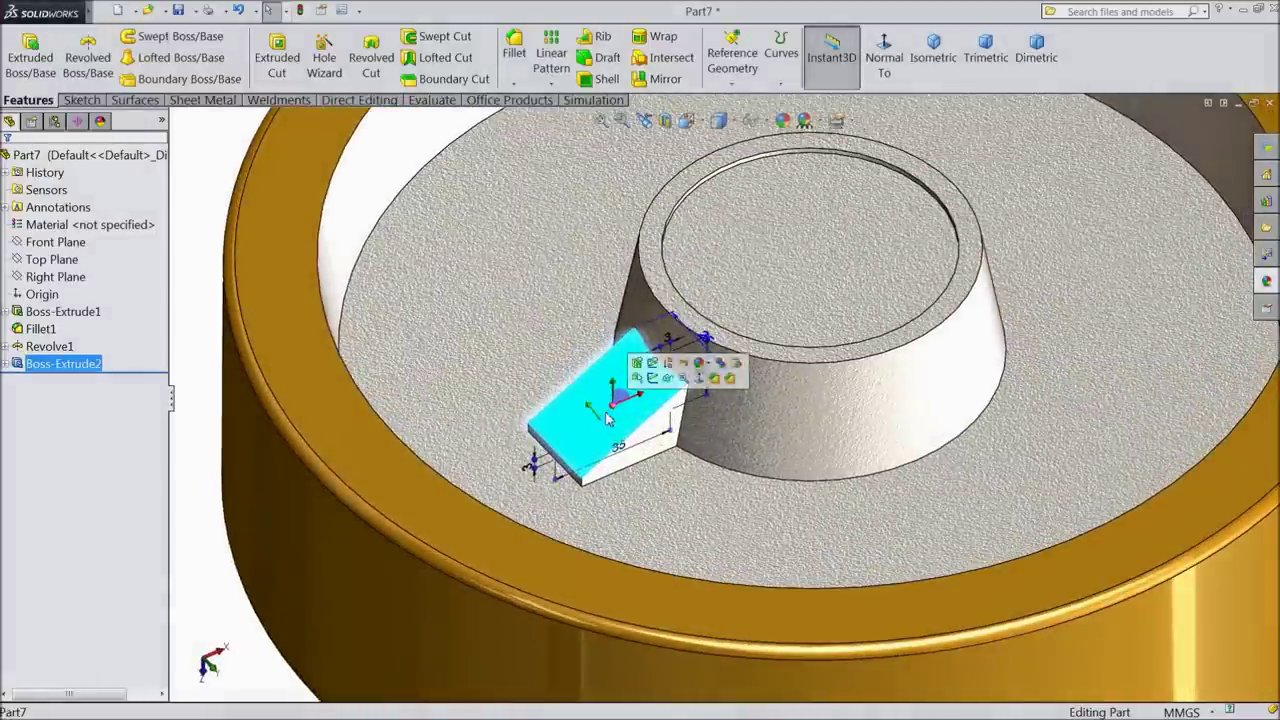
left_click(551, 363)
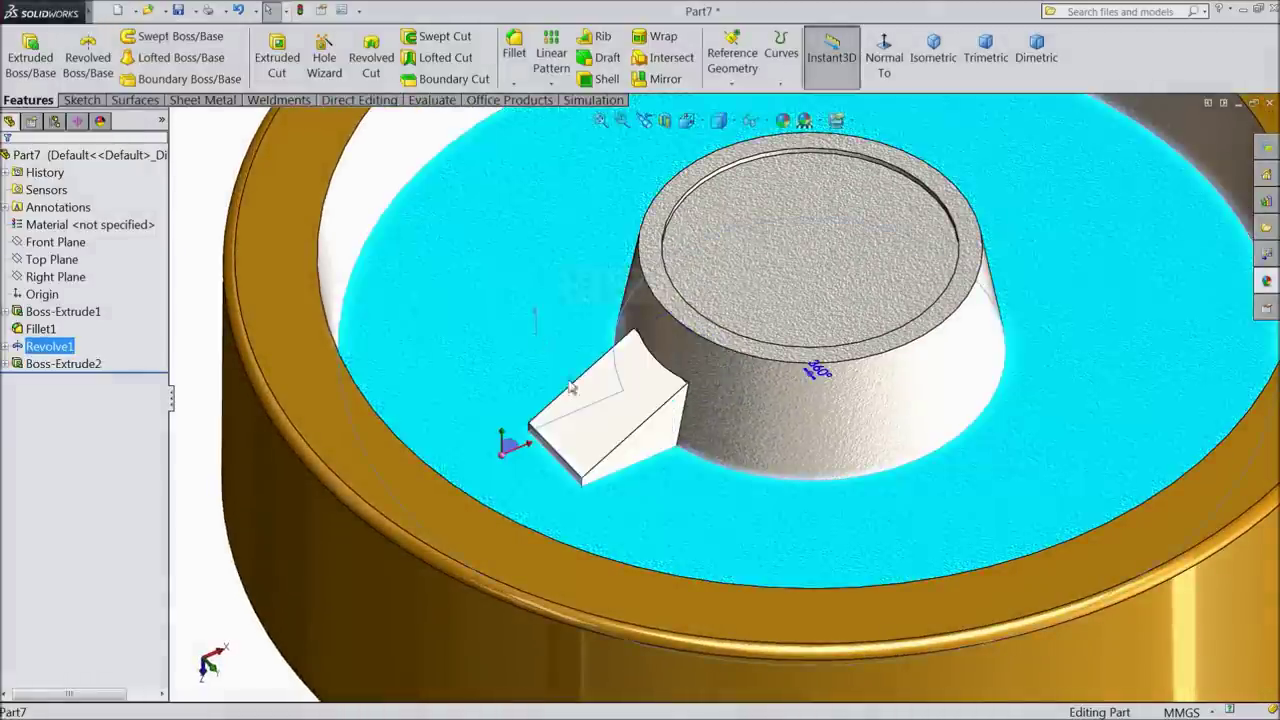
left_click(606, 420)
left_click(658, 368)
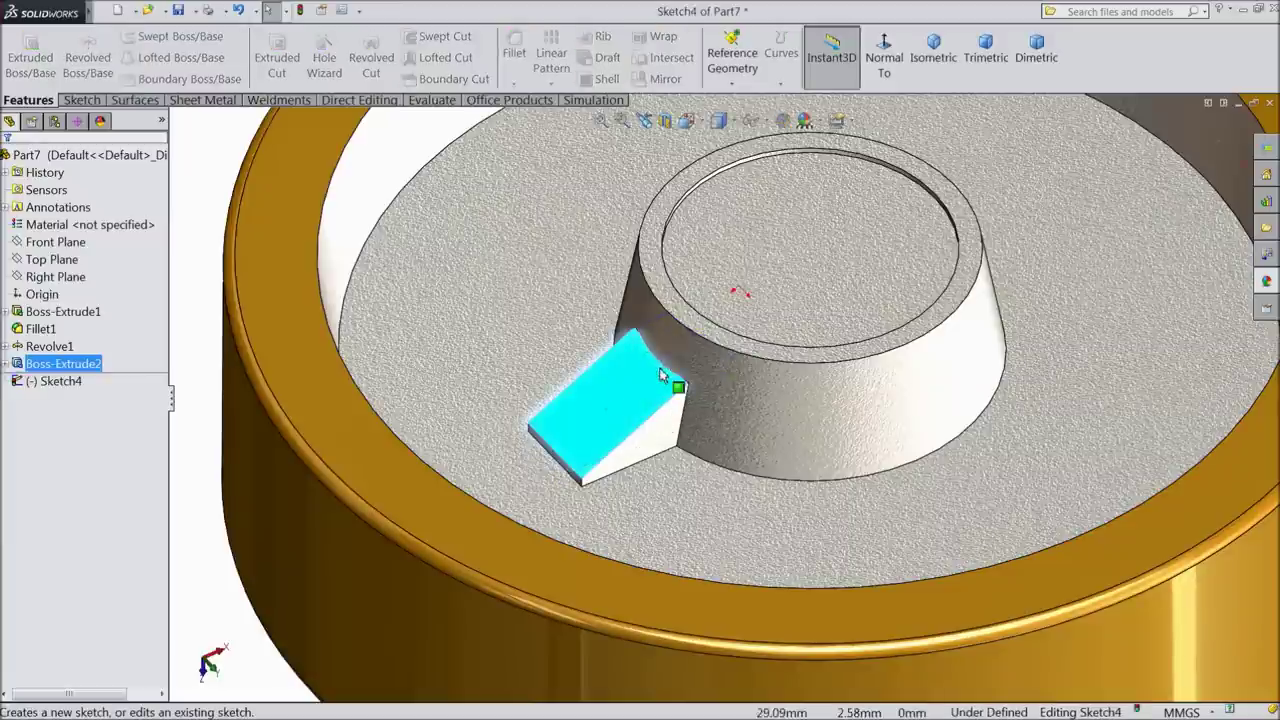
left_click(81, 100)
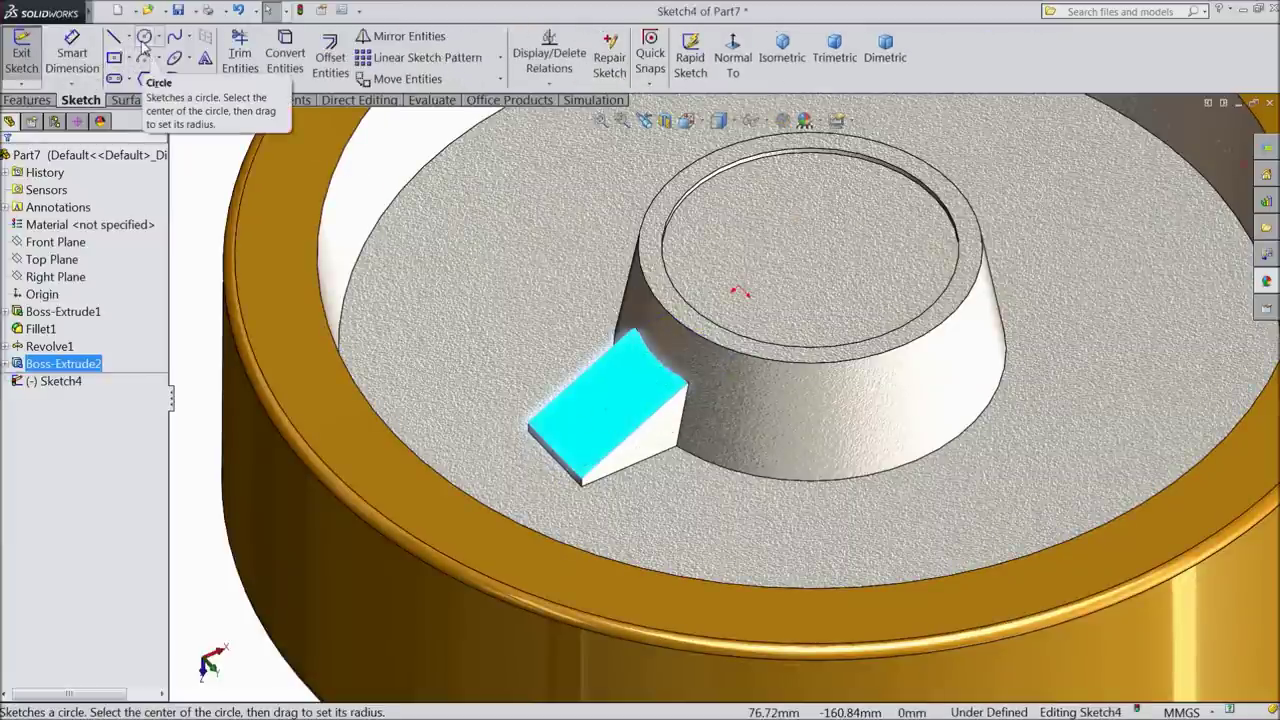
left_click(145, 78)
scroll(652, 440, "down", 3)
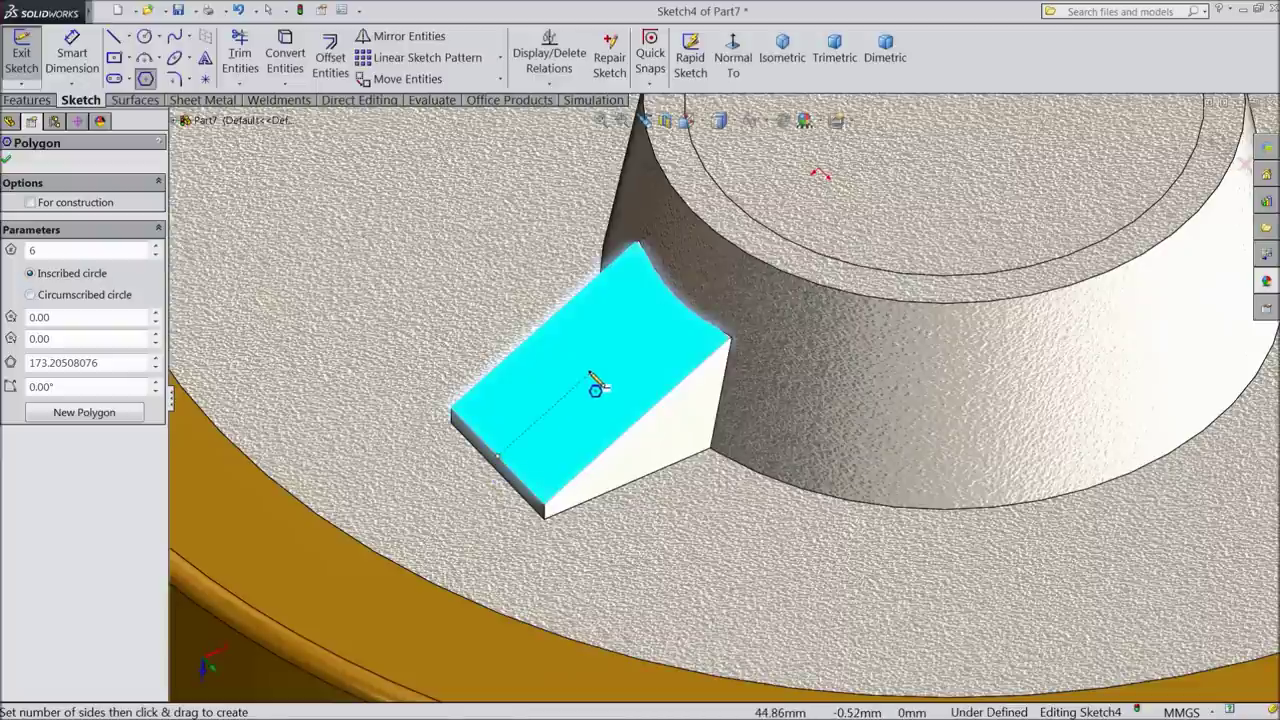
left_click_drag(590, 374, 604, 347)
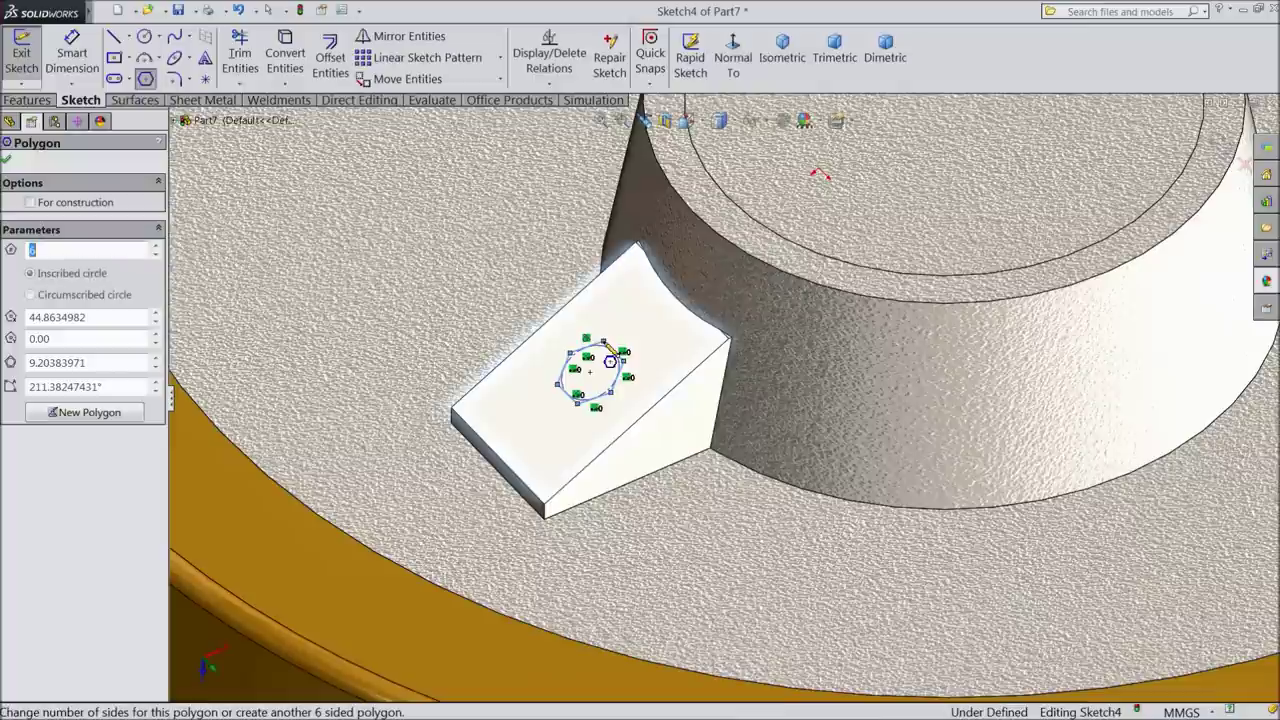
Step: Extrude the hexagon 5.5 mm outward from the wedge's sloped face as a merged blind boss
left_click(27, 100)
left_click(30, 57)
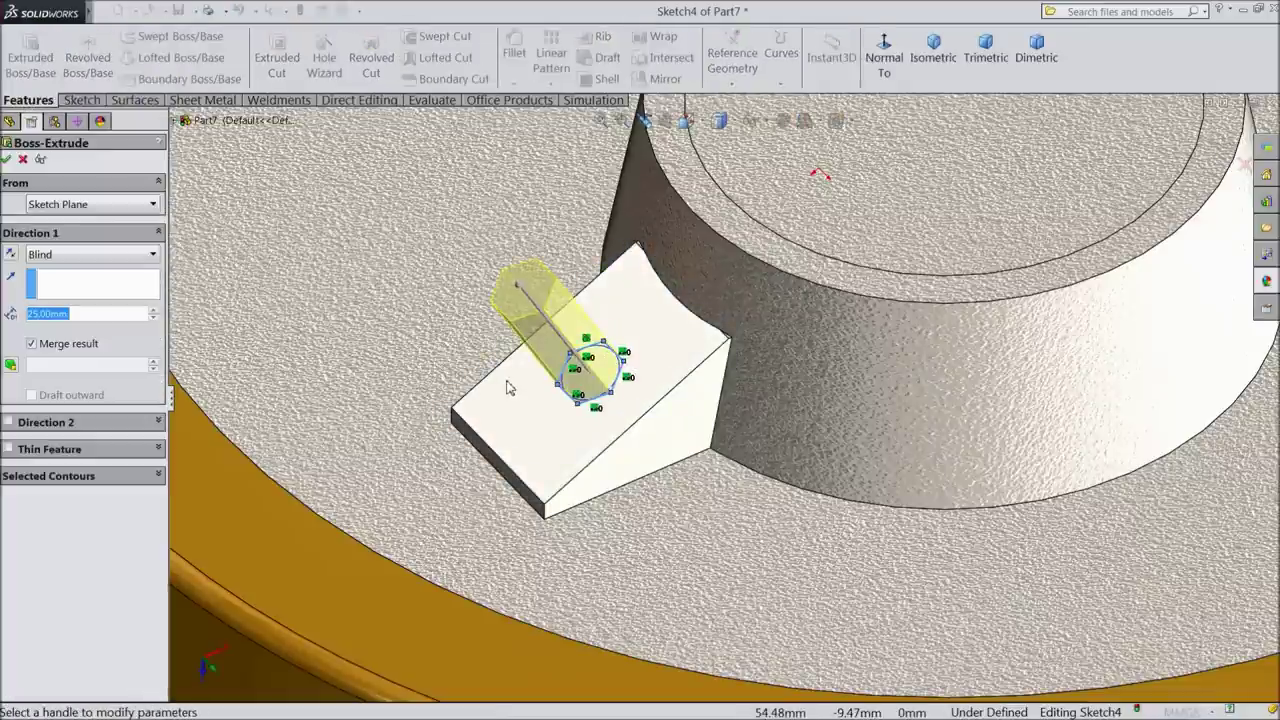
type("5.5")
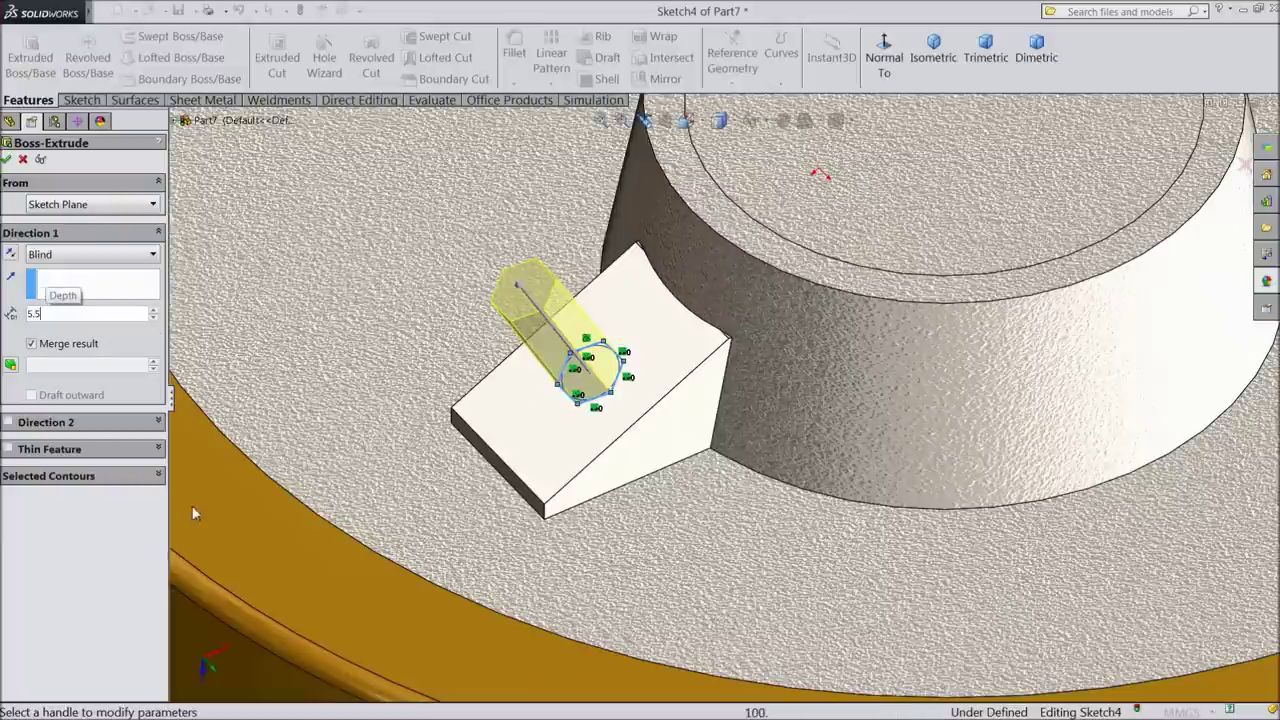
key("Return")
scroll(550, 370, "down", 2)
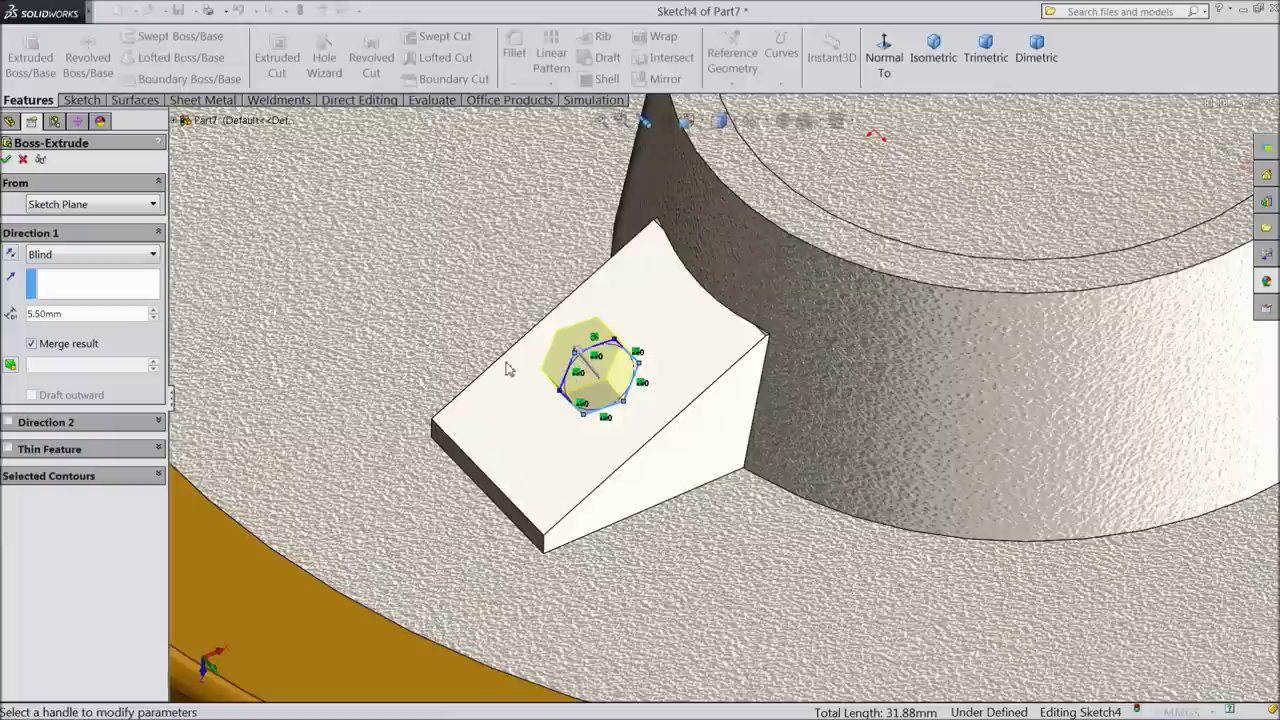
left_click(8, 160)
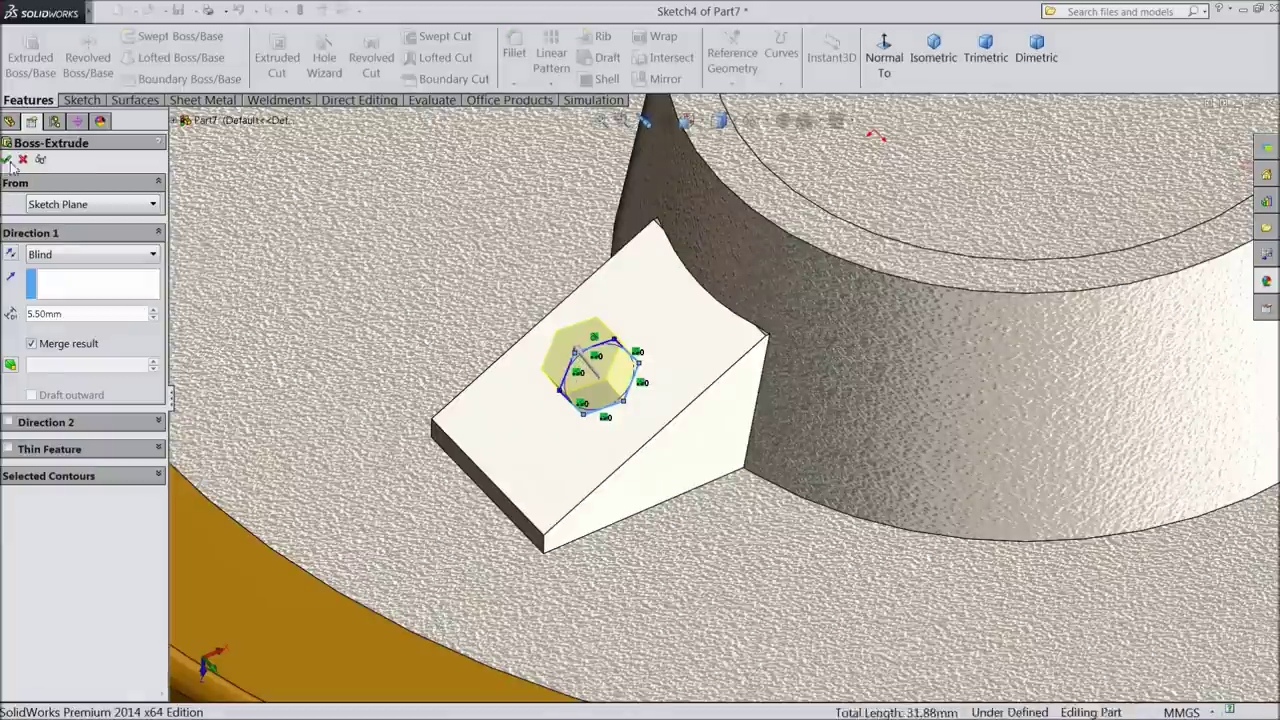
Step: Start a new sketch on the hexagonal boss's outer face, viewed normal to that face
left_click(590, 365)
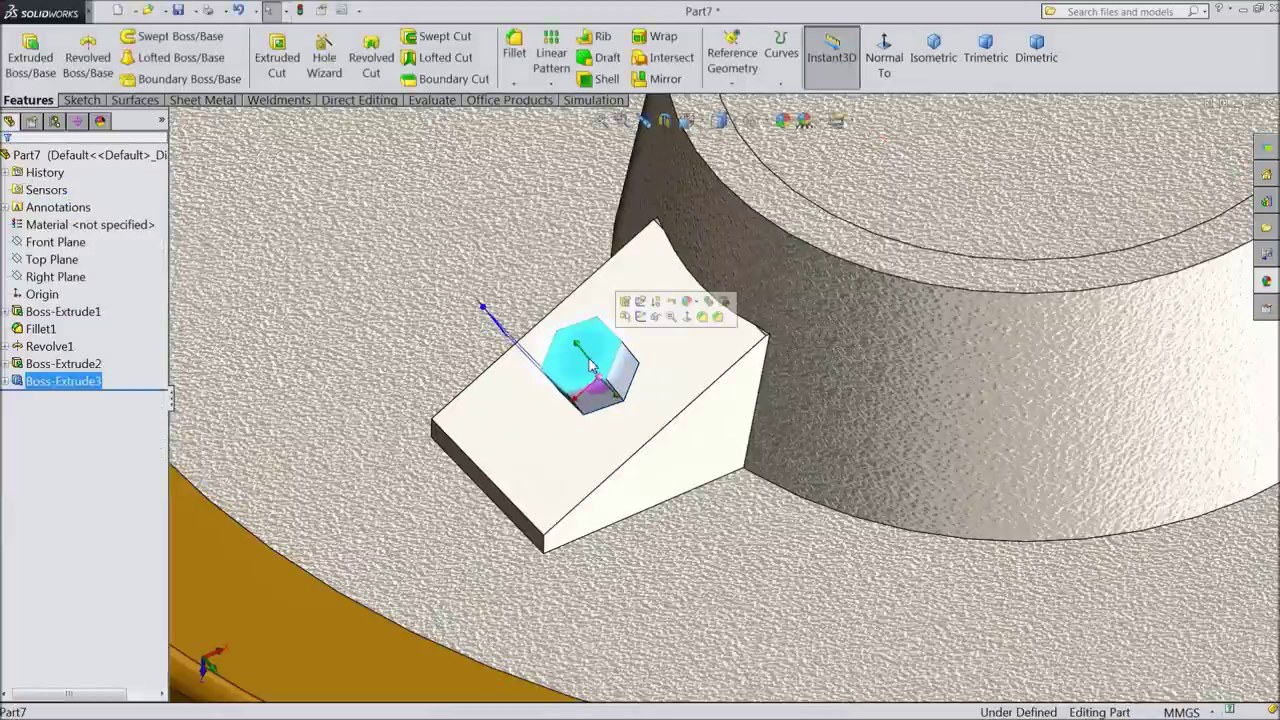
left_click(641, 317)
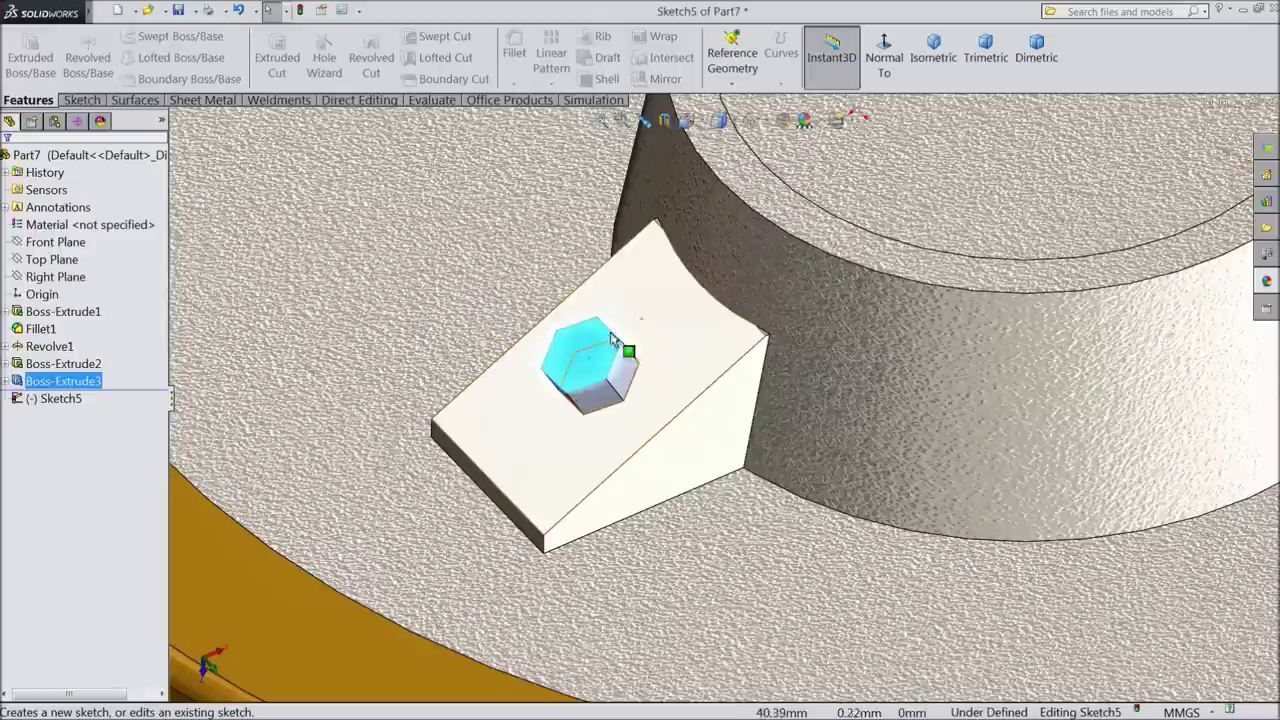
left_click(83, 100)
left_click(144, 38)
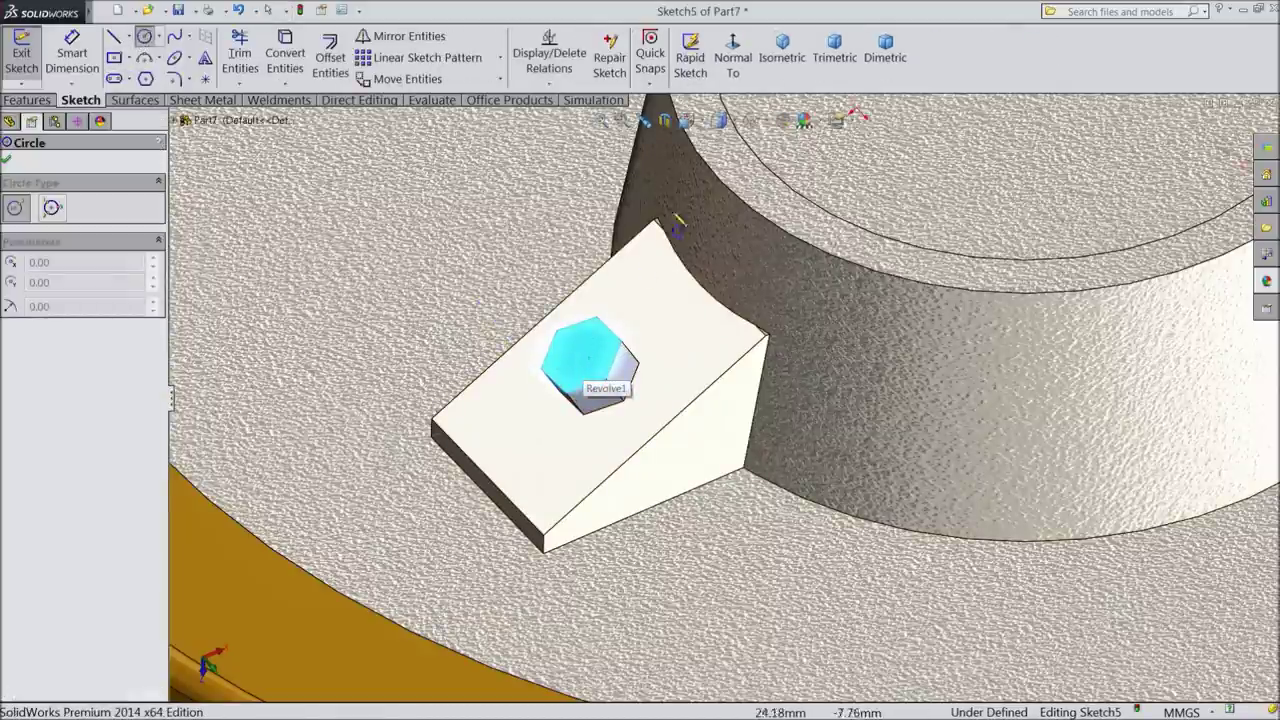
left_click(733, 57)
scroll(809, 409, "down", 5)
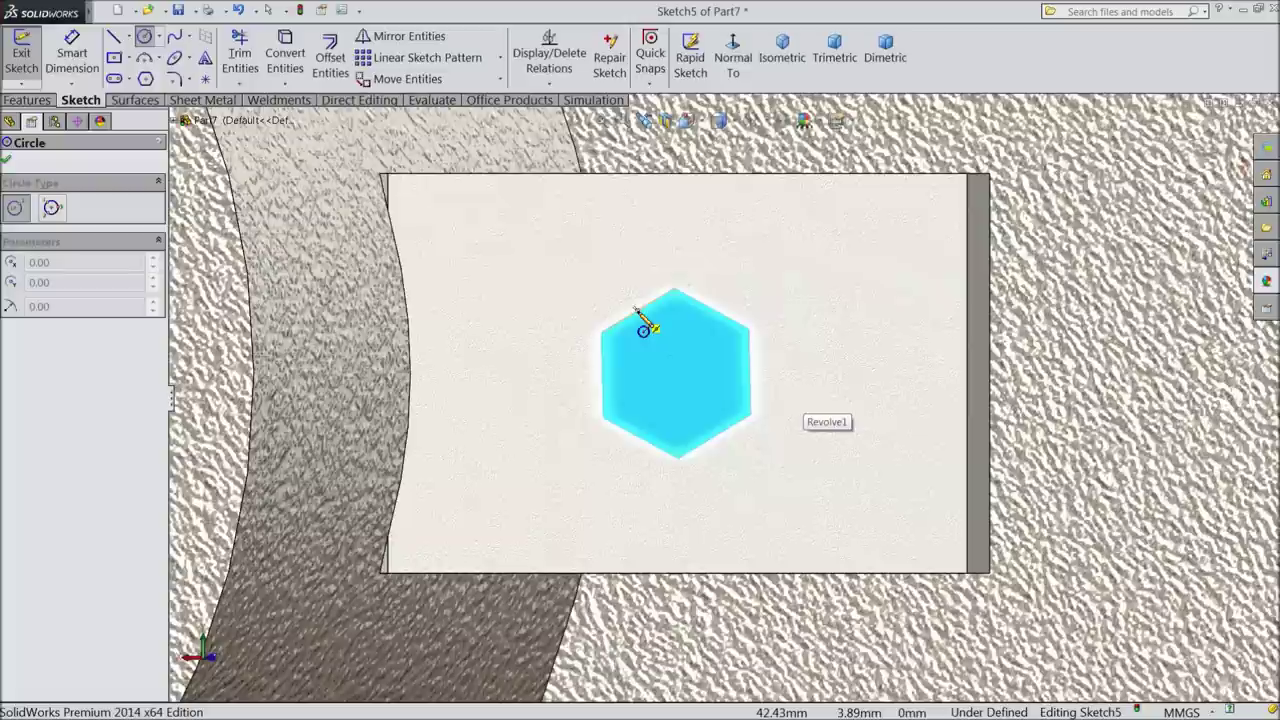
Step: Draw a construction line between the midpoints of two opposite hexagon edges and a circle of about 4.6 mm radius centred on its midpoint
left_click(129, 37)
left_click(140, 78)
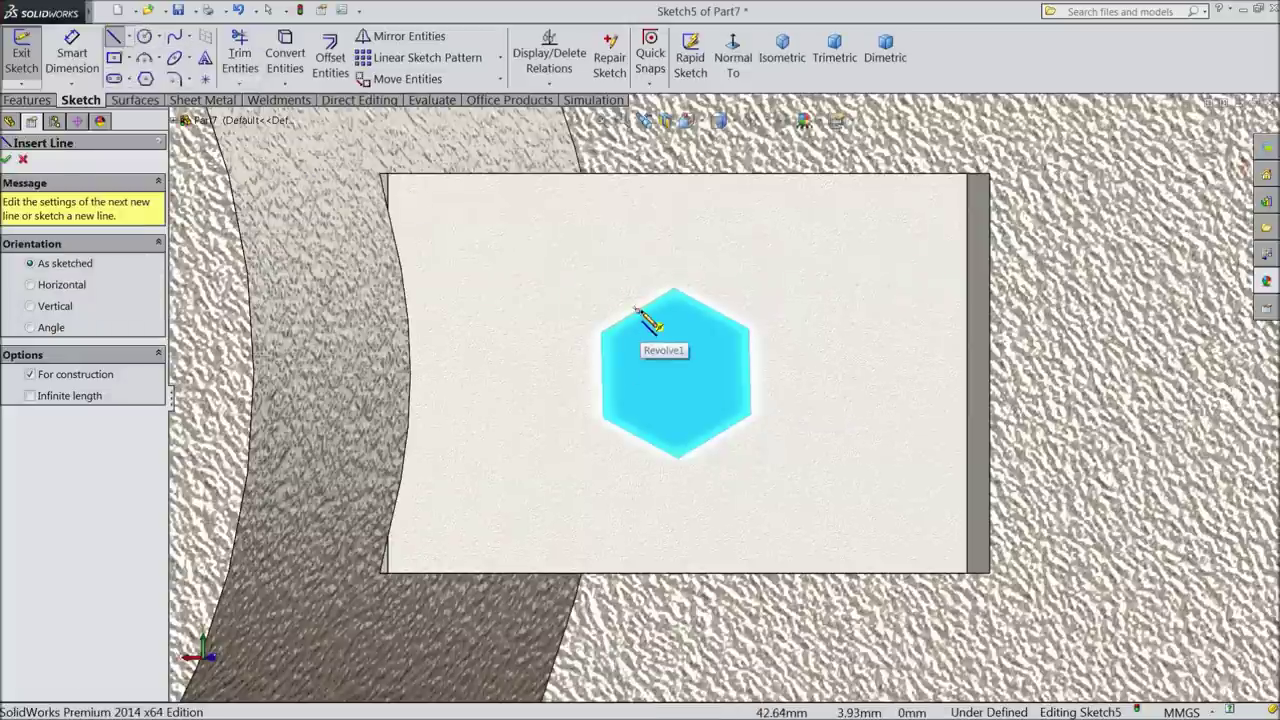
left_click(637, 311)
left_click(714, 439)
right_click(795, 382)
left_click(835, 134)
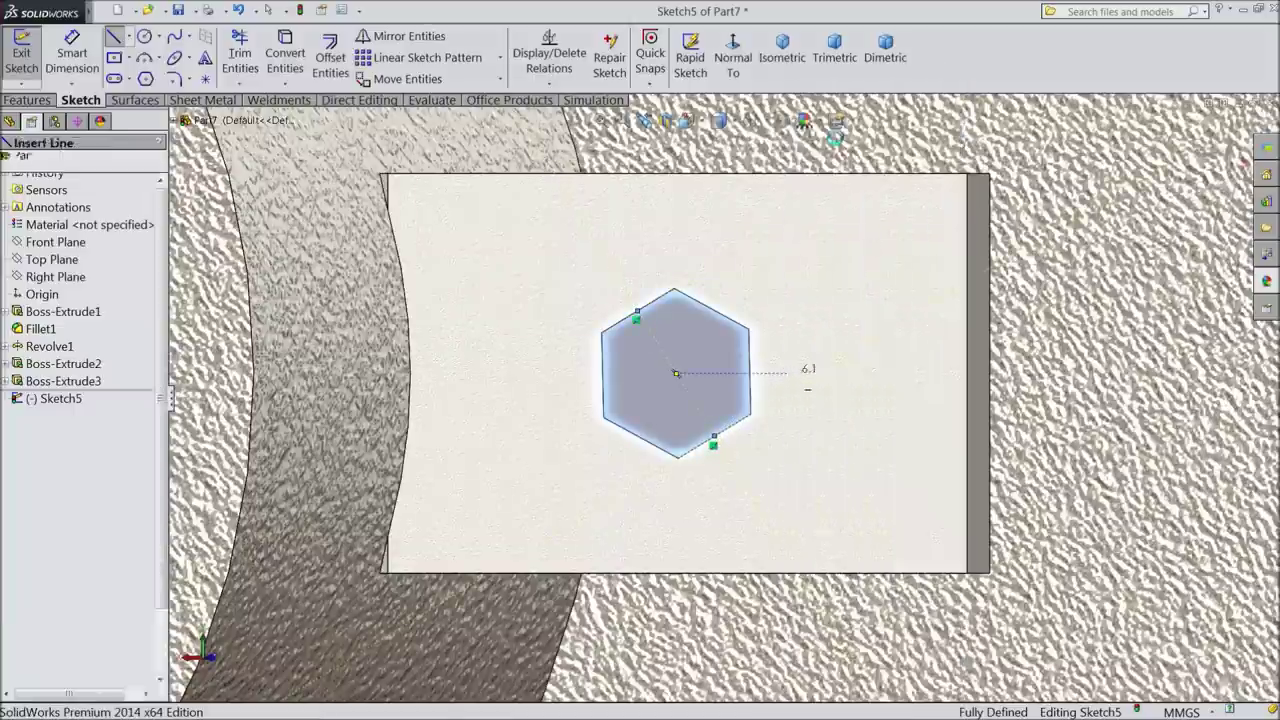
left_click(144, 38)
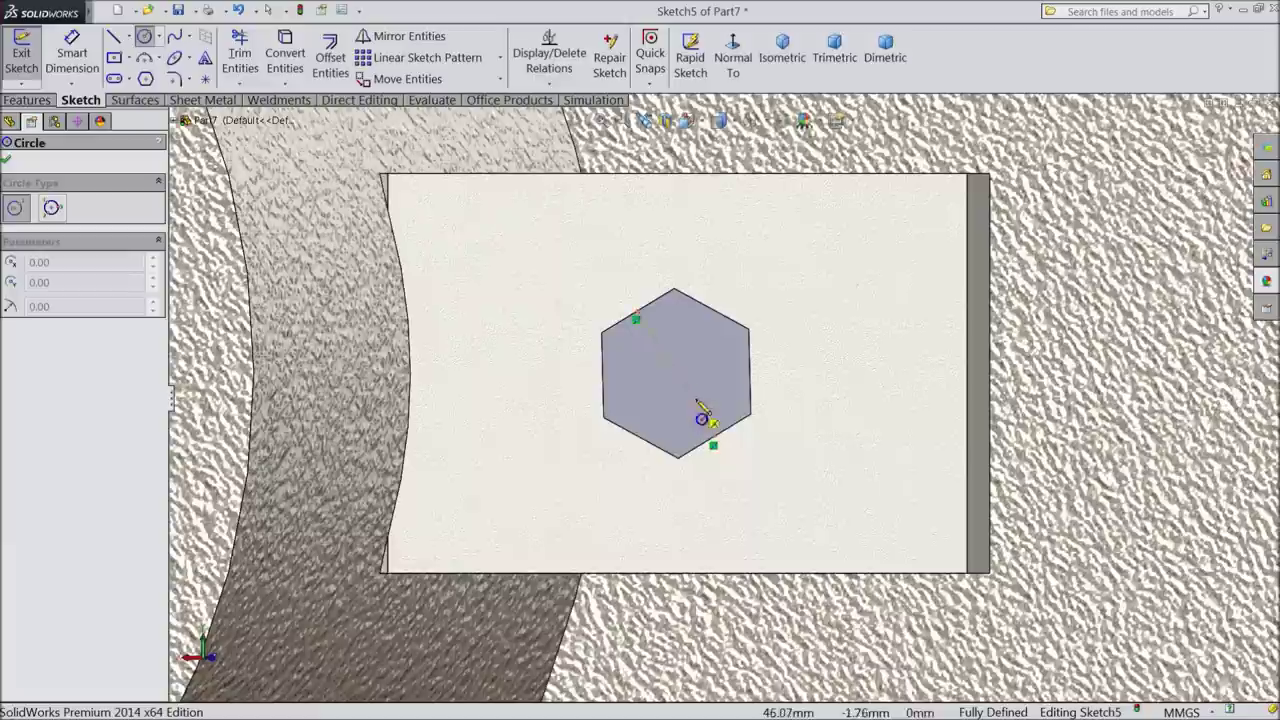
left_click(638, 314)
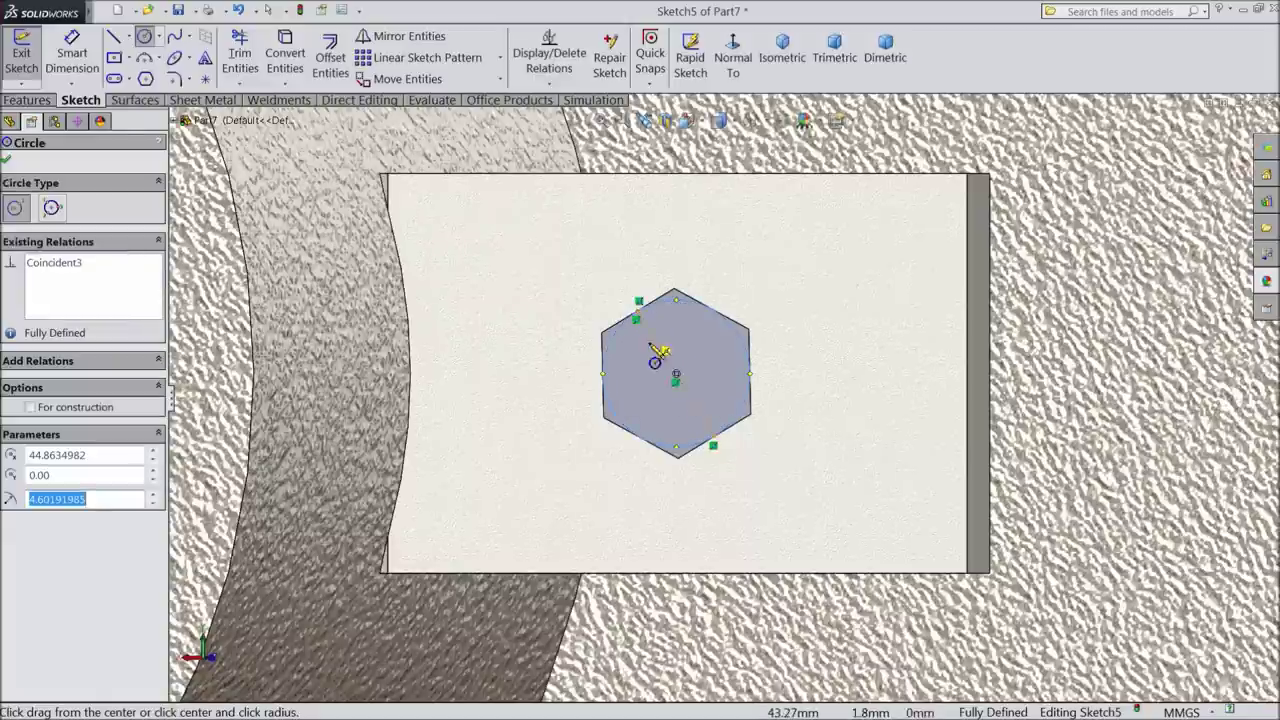
Step: Extrude the circle on the hexagonal boss 3 mm outward as a merged blind boss with a 30° inward draft
left_click(27, 100)
left_click(30, 57)
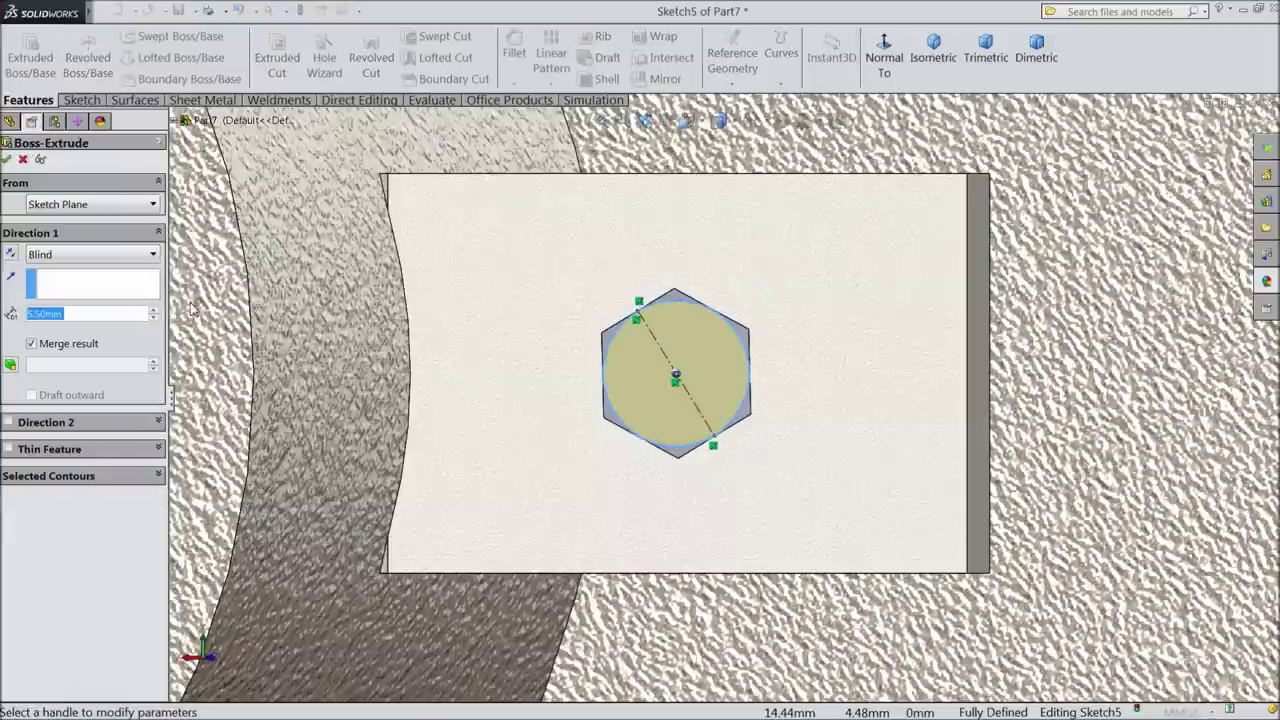
type("3")
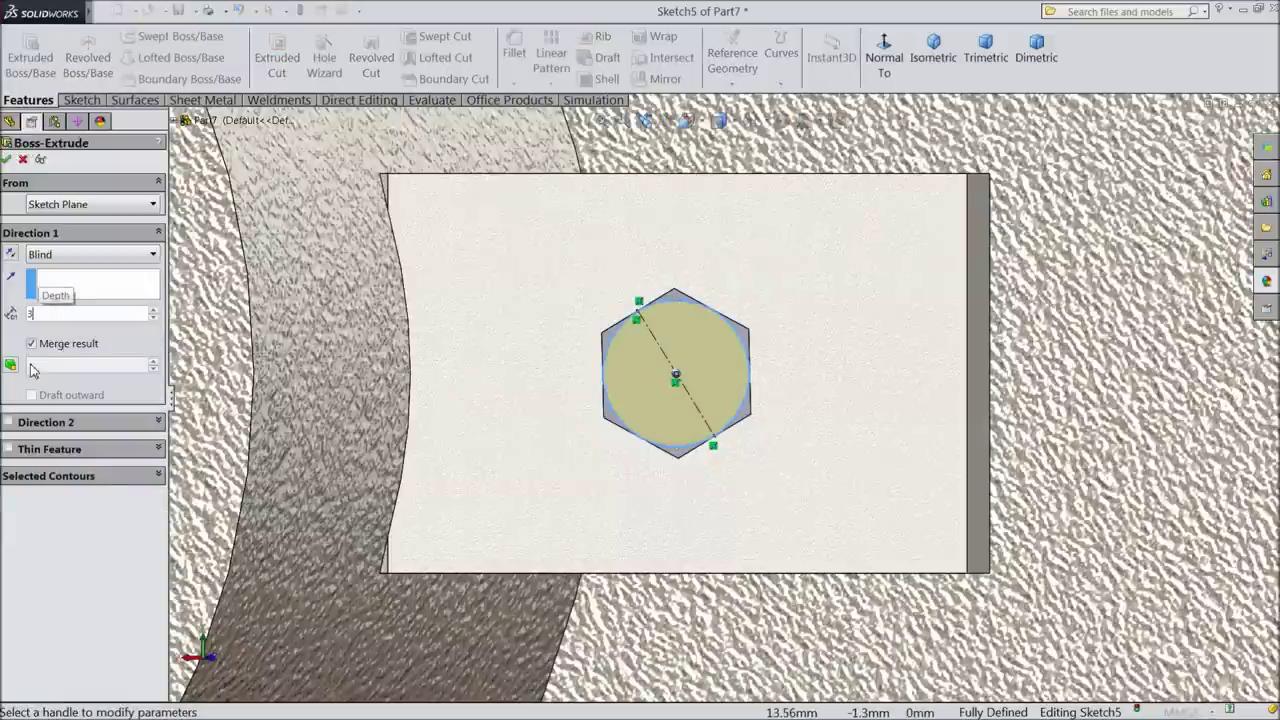
left_click(9, 367)
type("30")
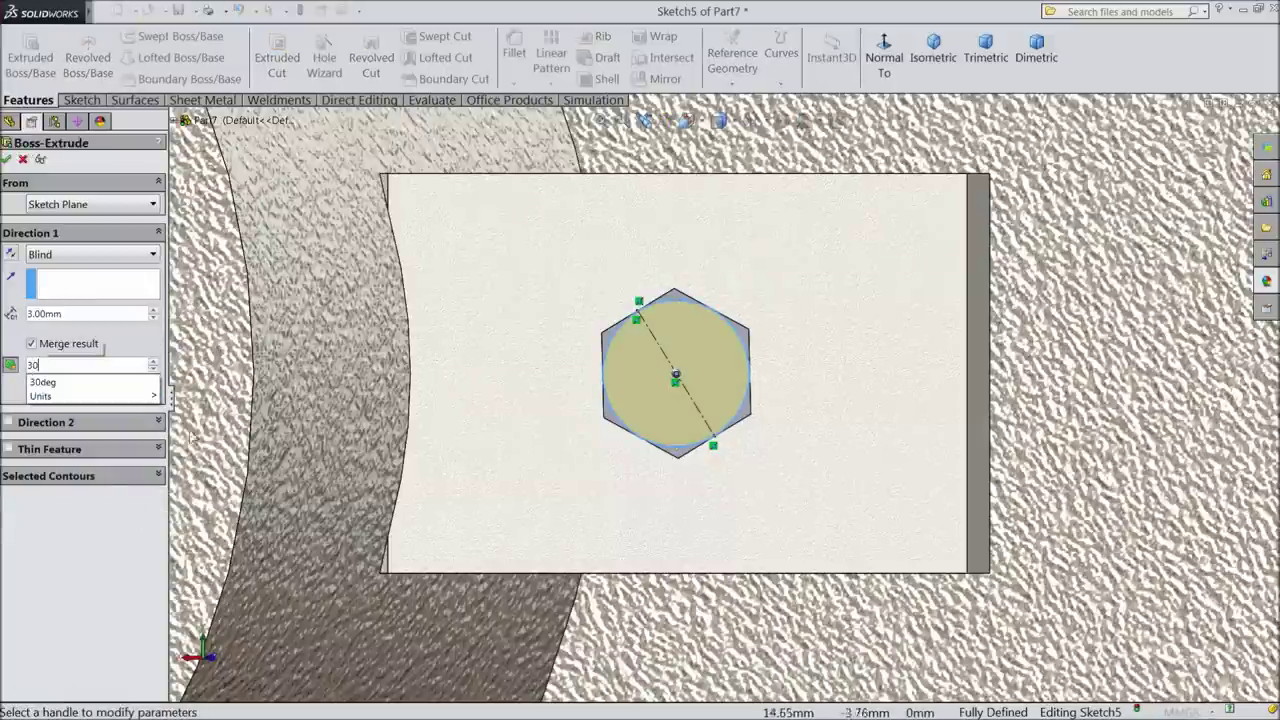
key("Return")
middle_click_drag(774, 360, 814, 357)
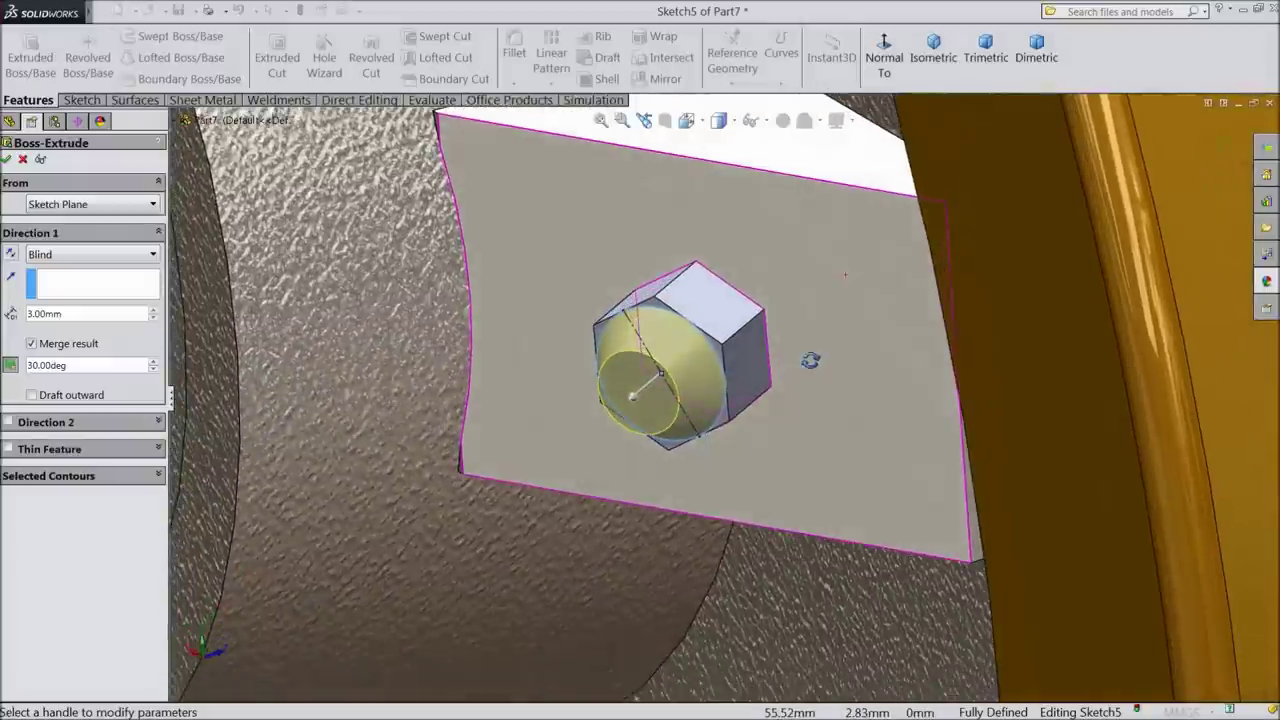
left_click(8, 159)
Step: Start a new sketch on the Top Plane, viewed normal to that plane
scroll(618, 418, "down", 2)
left_click(662, 399)
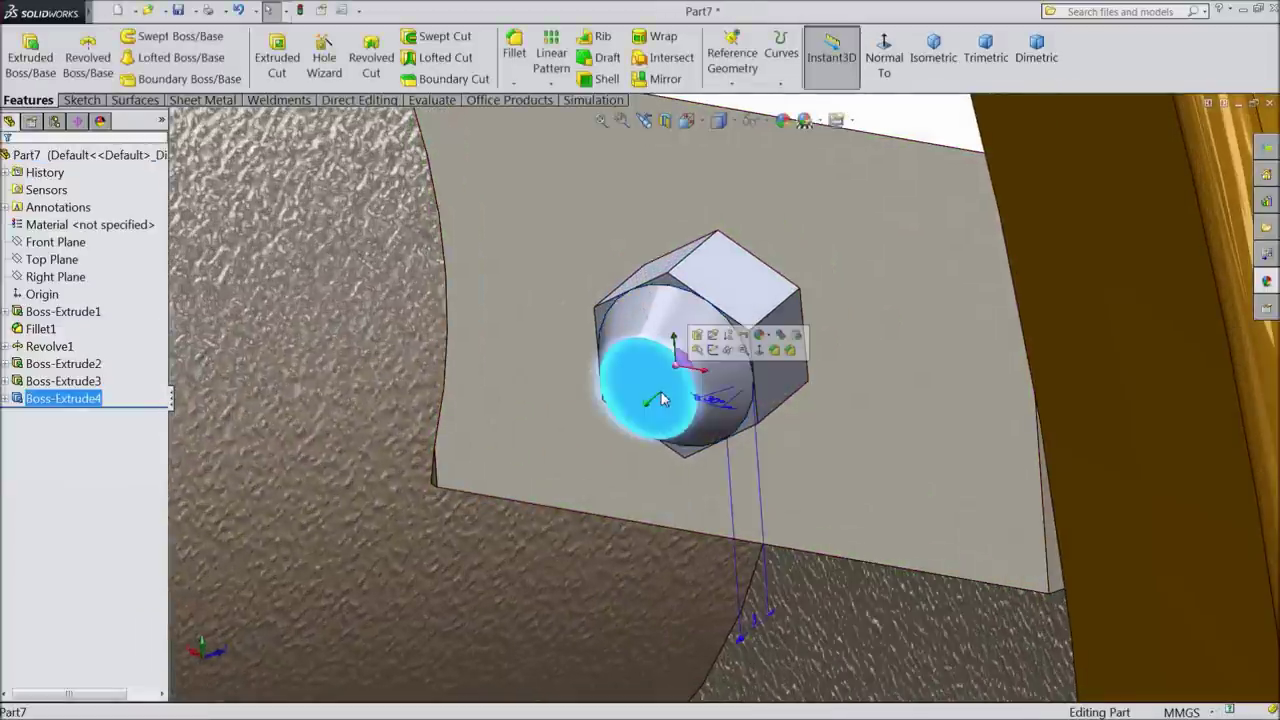
middle_click_drag(660, 395, 670, 425)
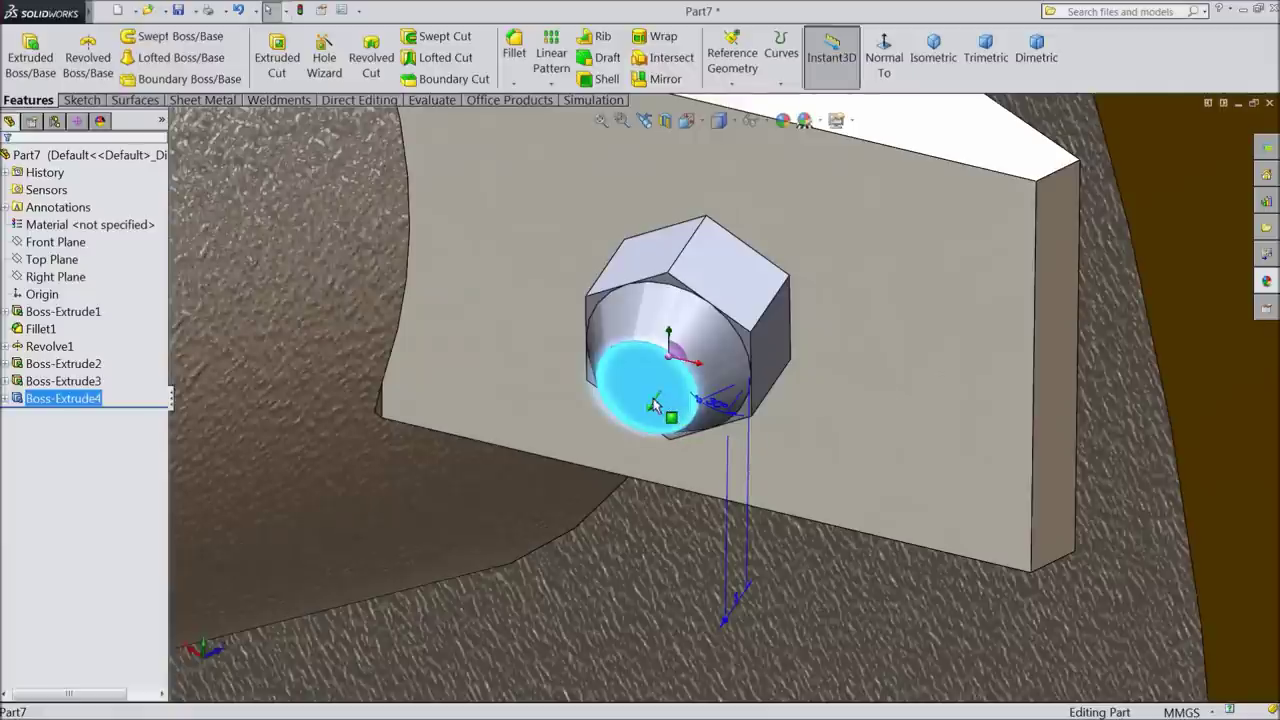
left_click(58, 278, "ctrl")
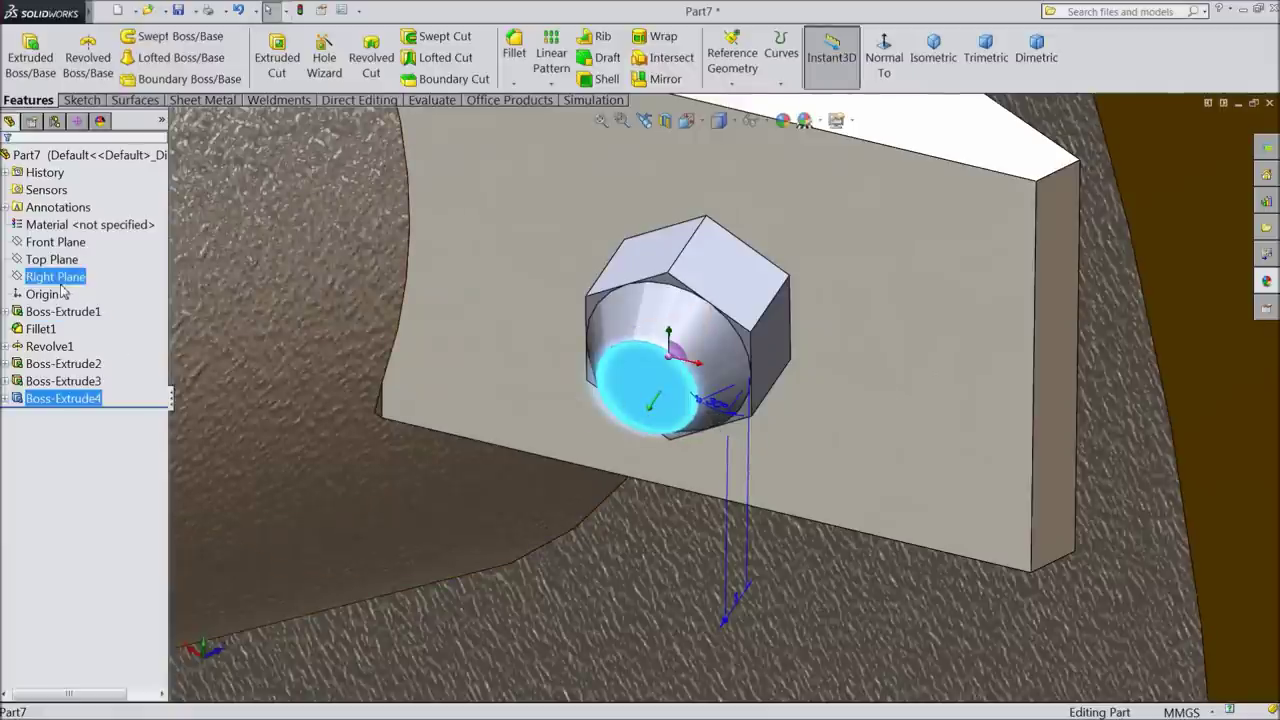
left_click(58, 277, "ctrl")
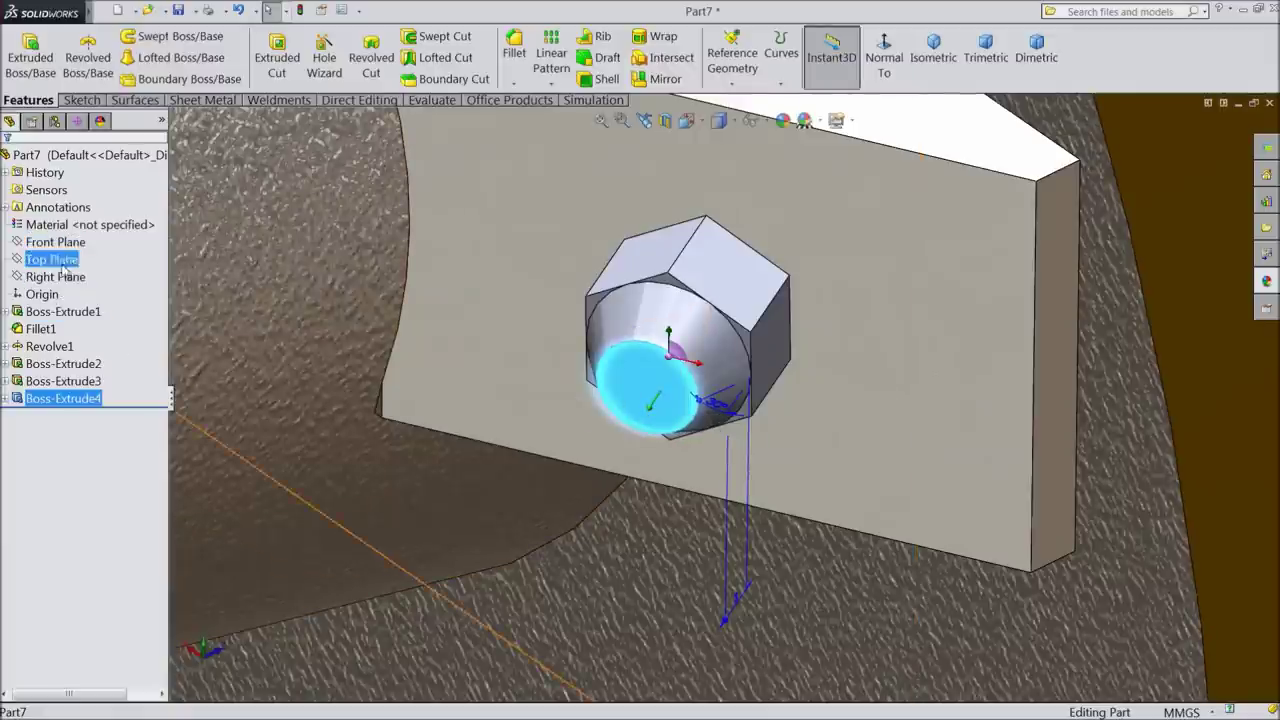
scroll(788, 360, "up", 8)
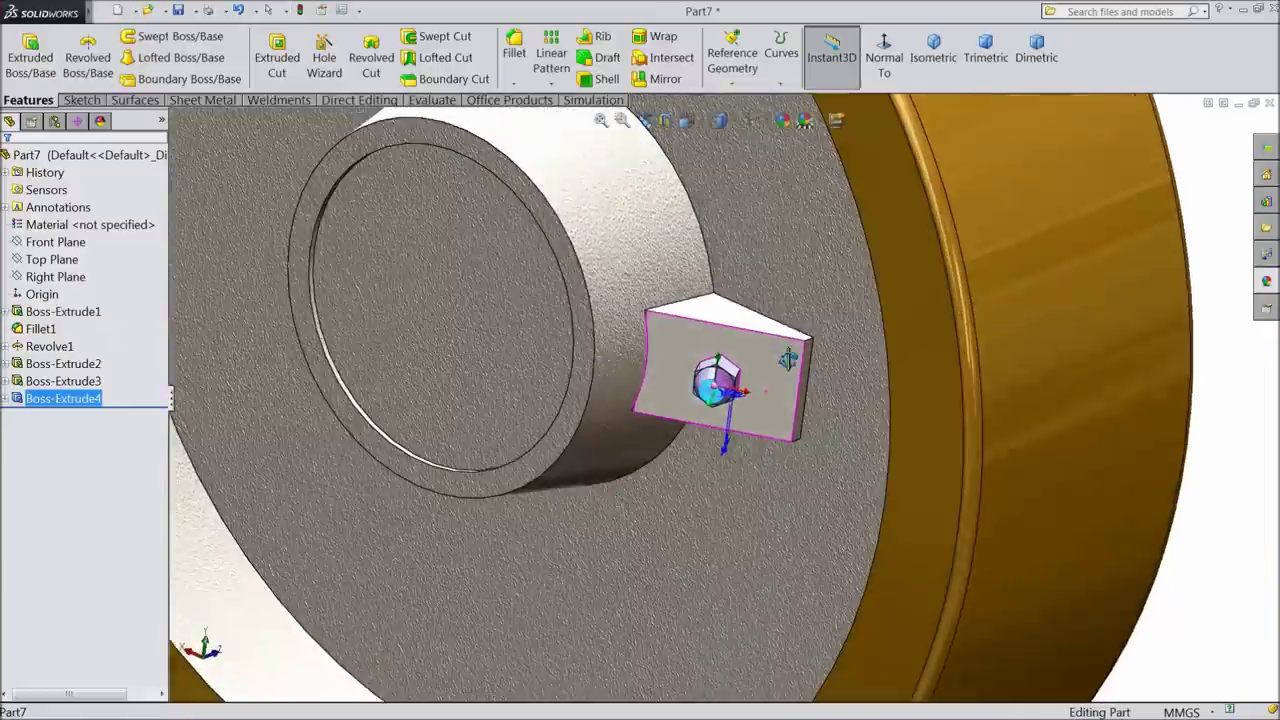
left_click(50, 262, "ctrl")
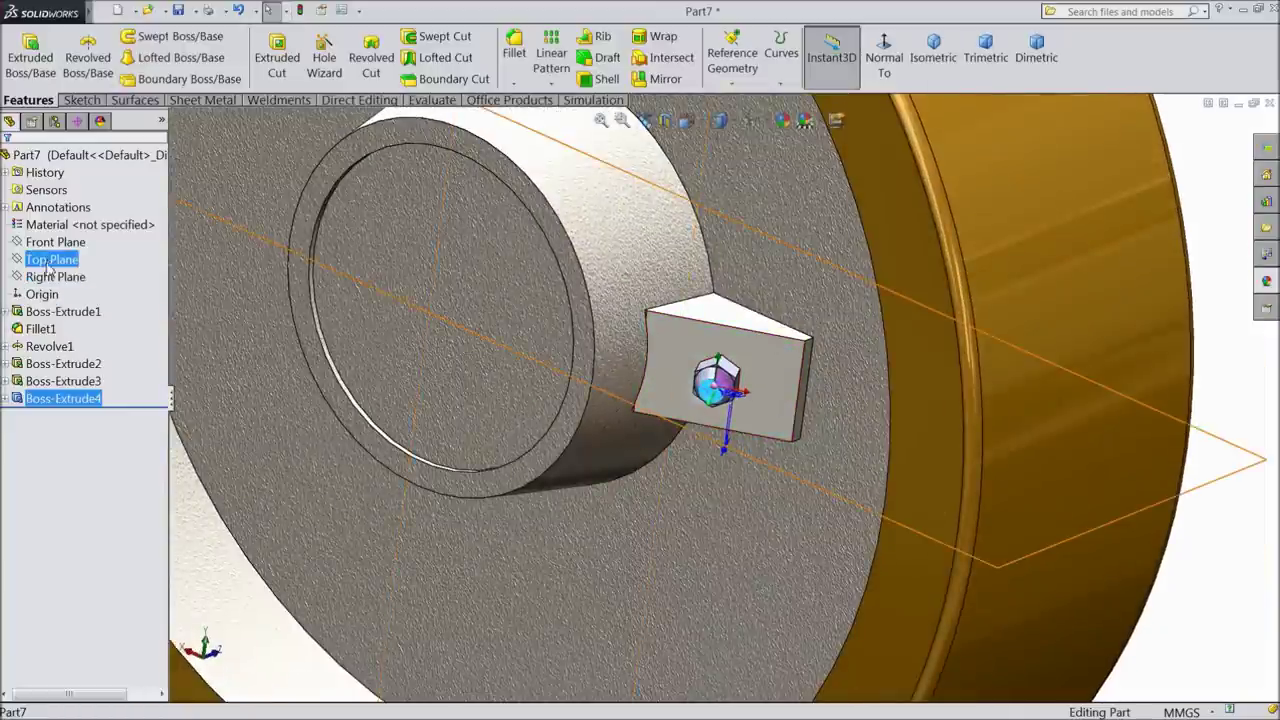
left_click(48, 262)
middle_click_drag(543, 443, 553, 409)
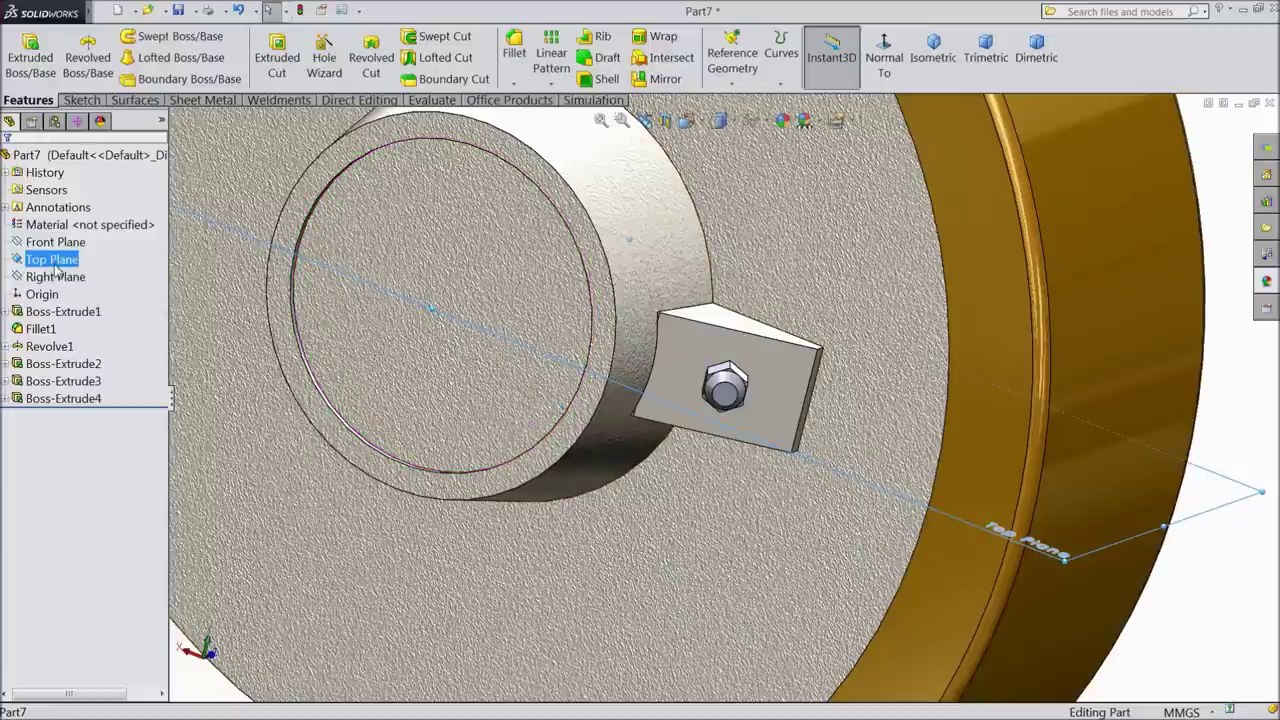
left_click(28, 245)
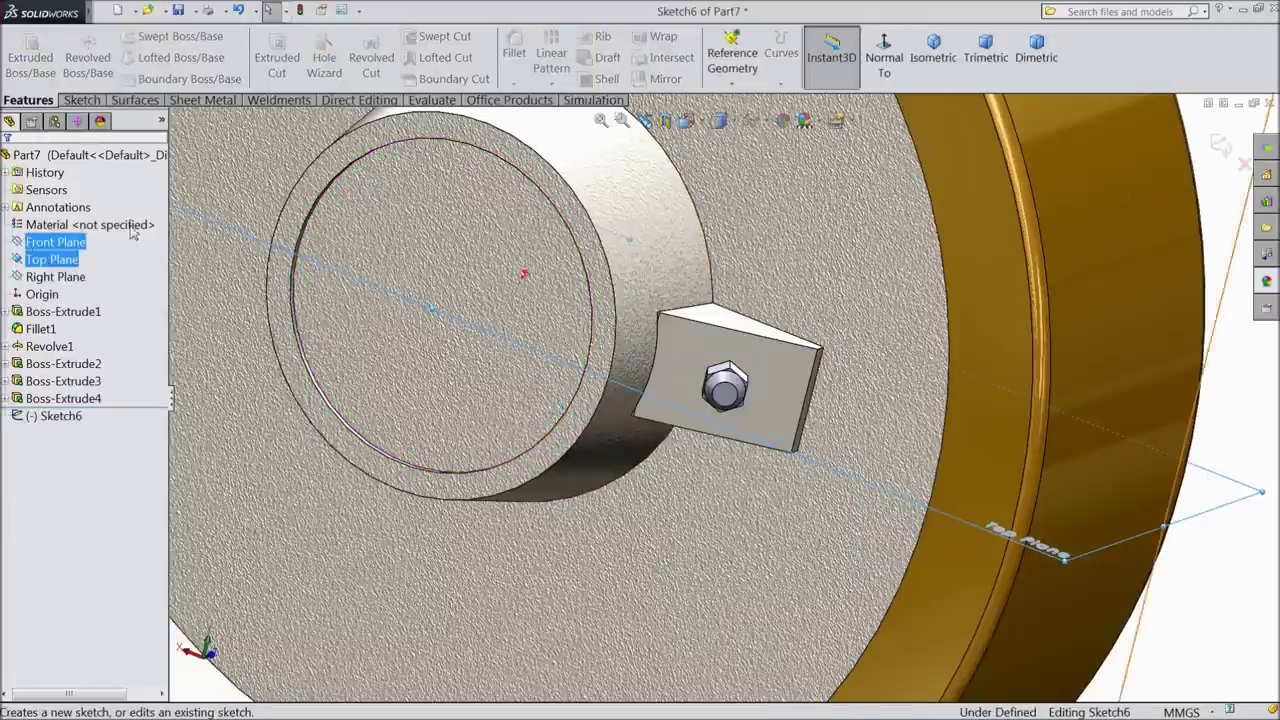
left_click(882, 60)
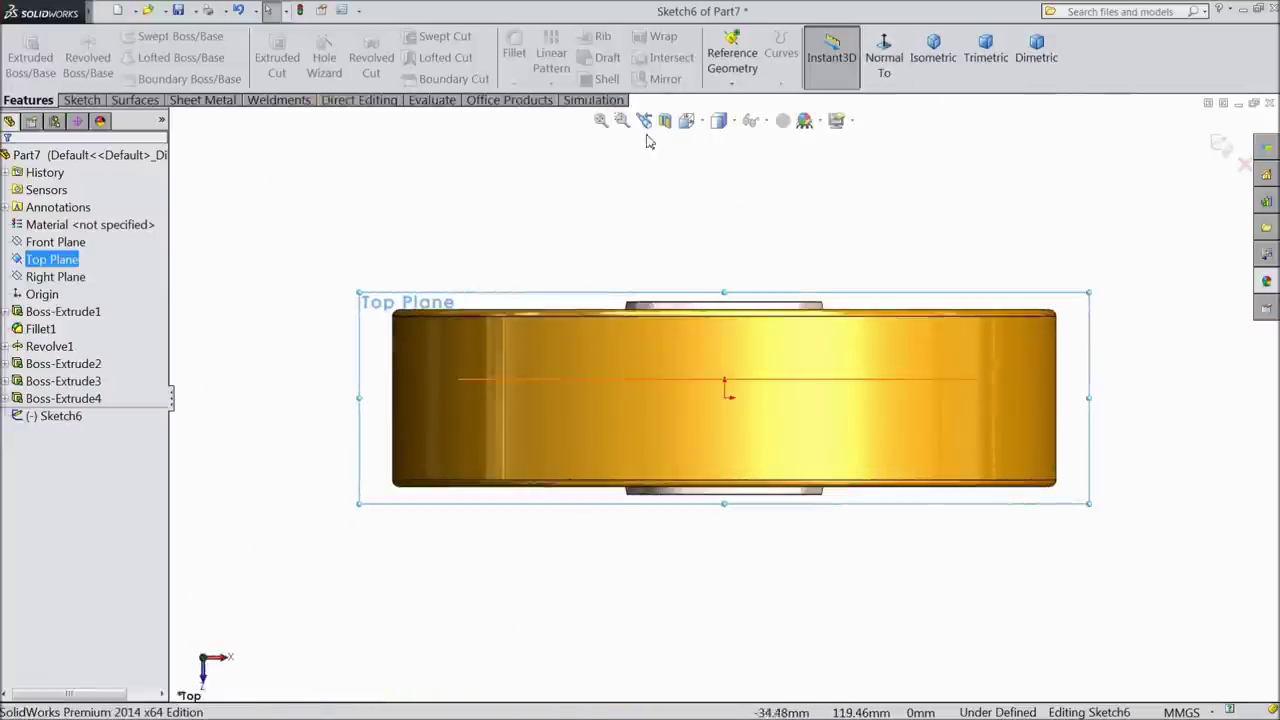
Step: Switch the model display to wireframe so the hexagonal fitting's edges can be used for sketching
left_click(732, 120)
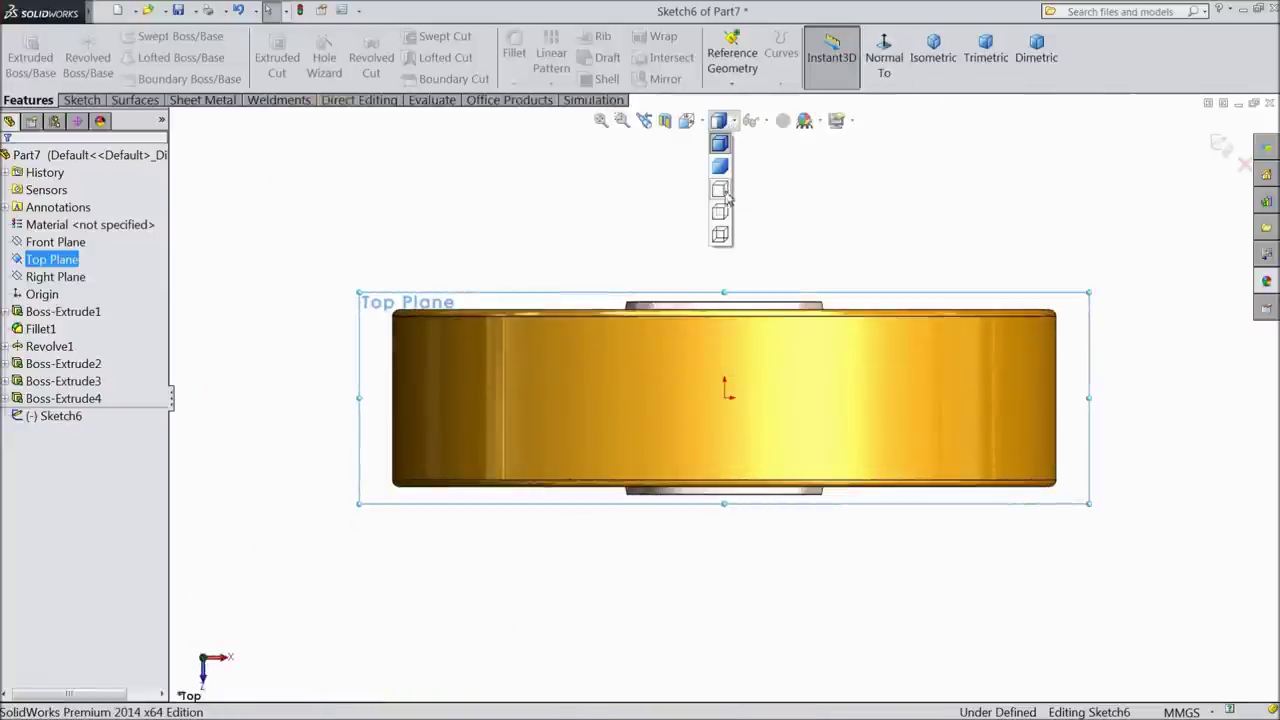
left_click(721, 235)
scroll(590, 352, "down", 5)
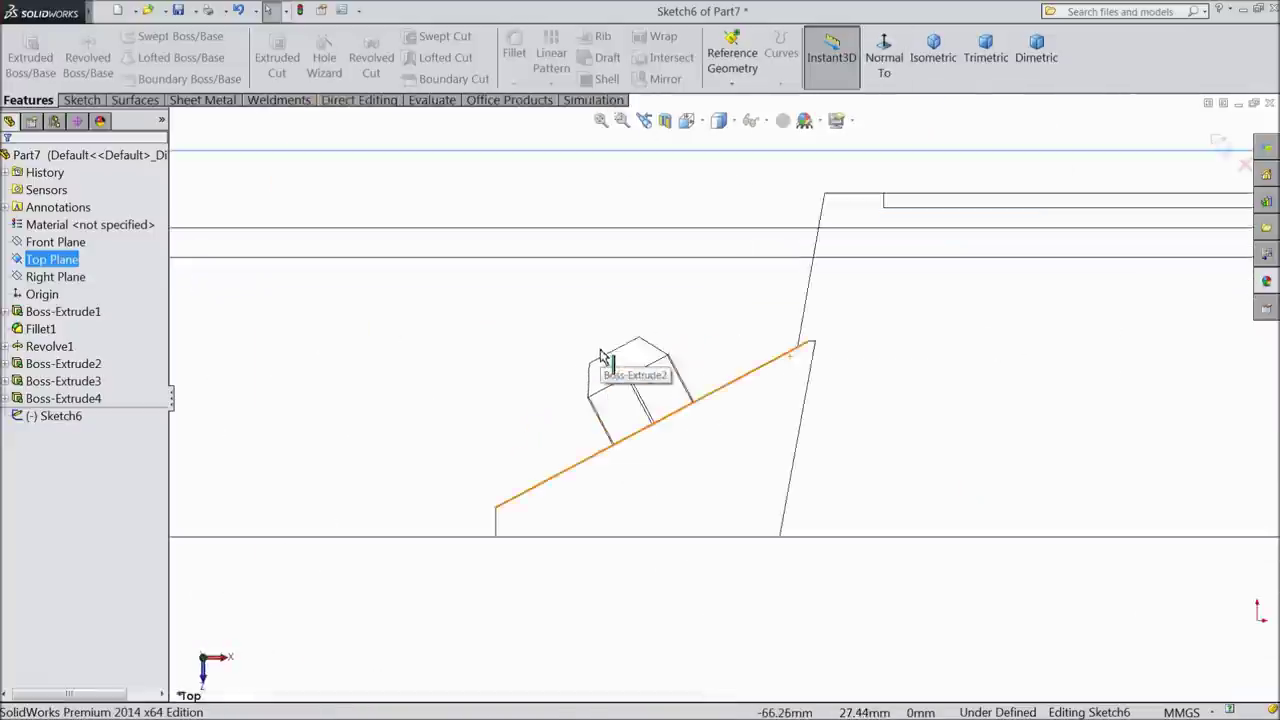
scroll(632, 371, "down", 1)
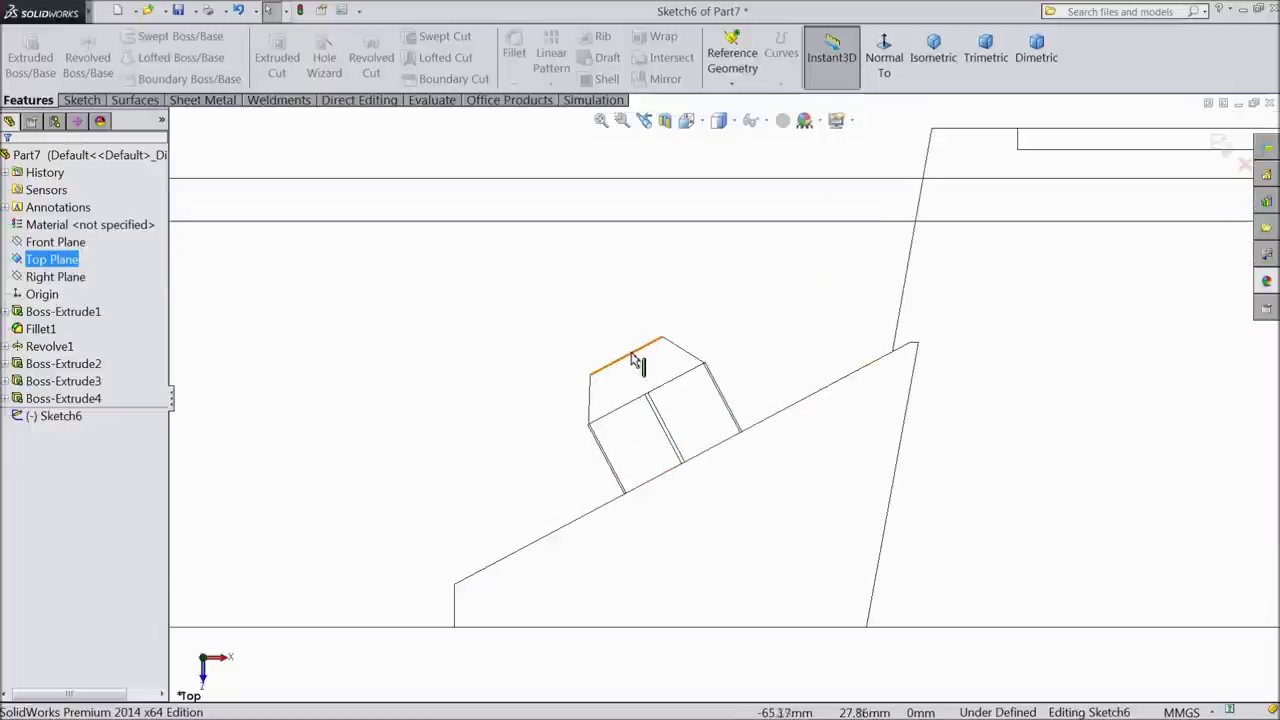
Step: Draw a centerline about 7.7 mm long outward from the midpoint of the tapered boss's end edge, perpendicular to that edge
left_click(85, 100)
left_click(131, 37)
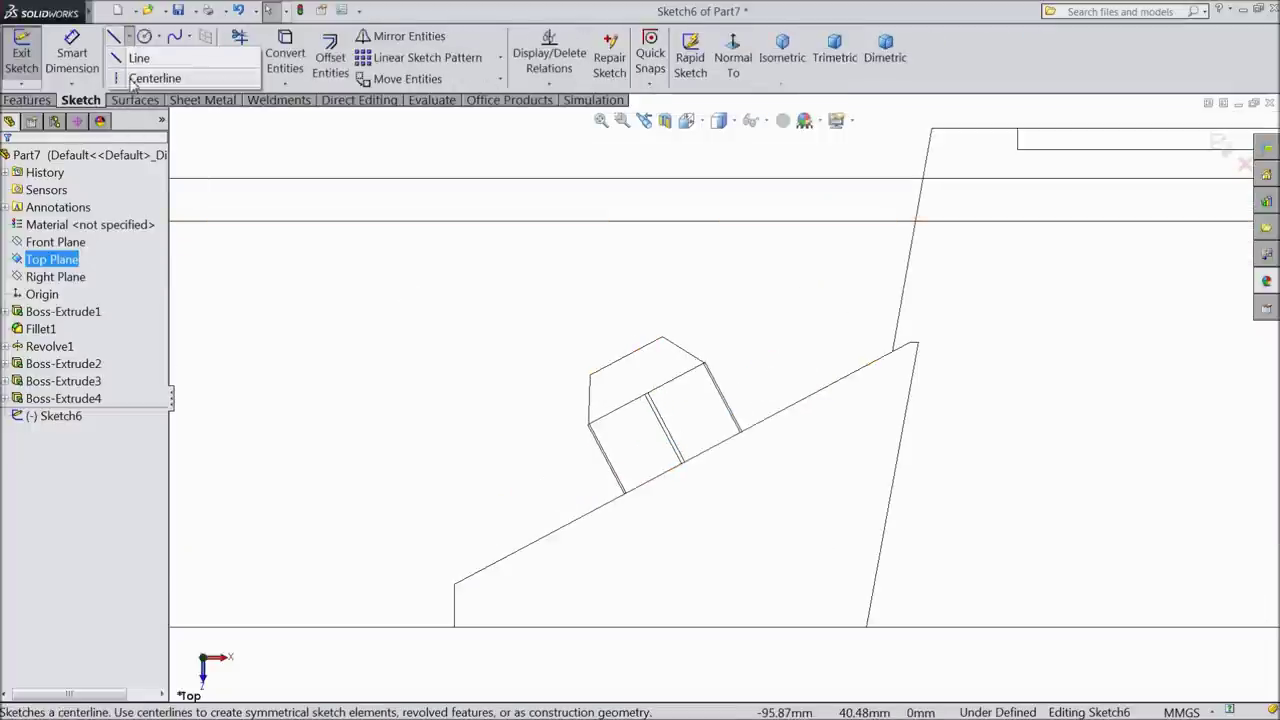
left_click(140, 74)
scroll(641, 425, "down", 1)
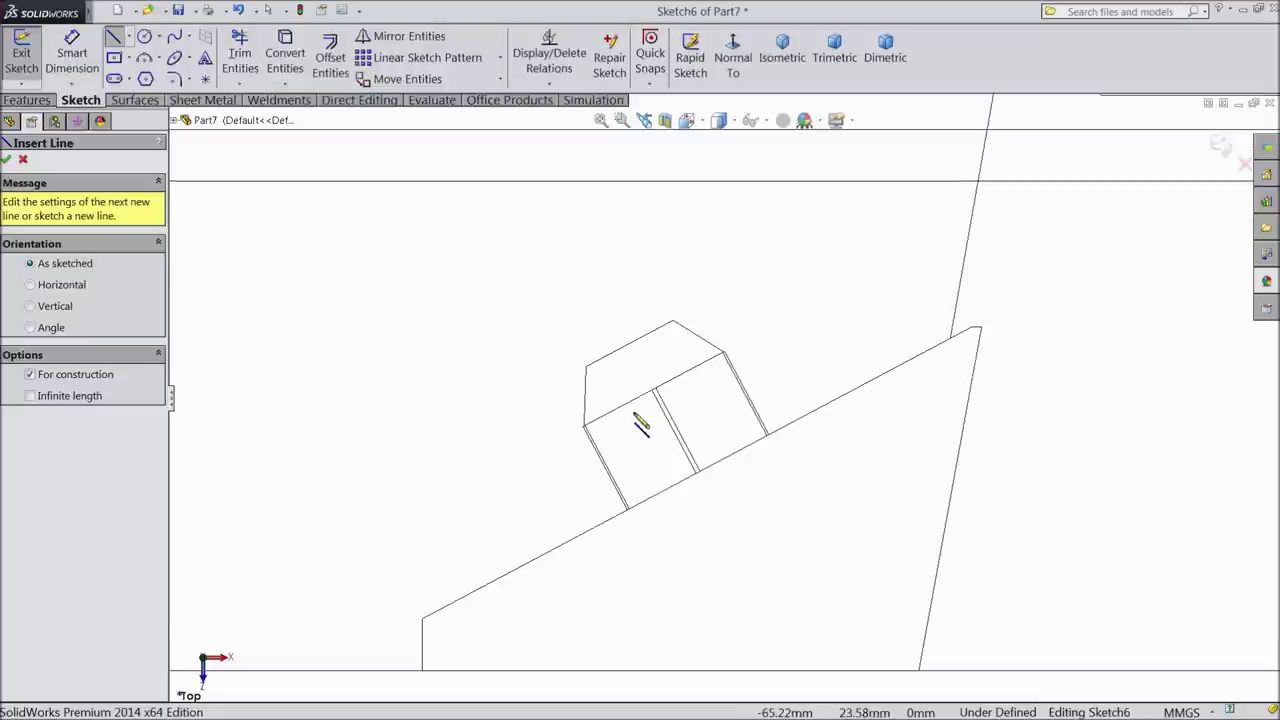
left_click(628, 343)
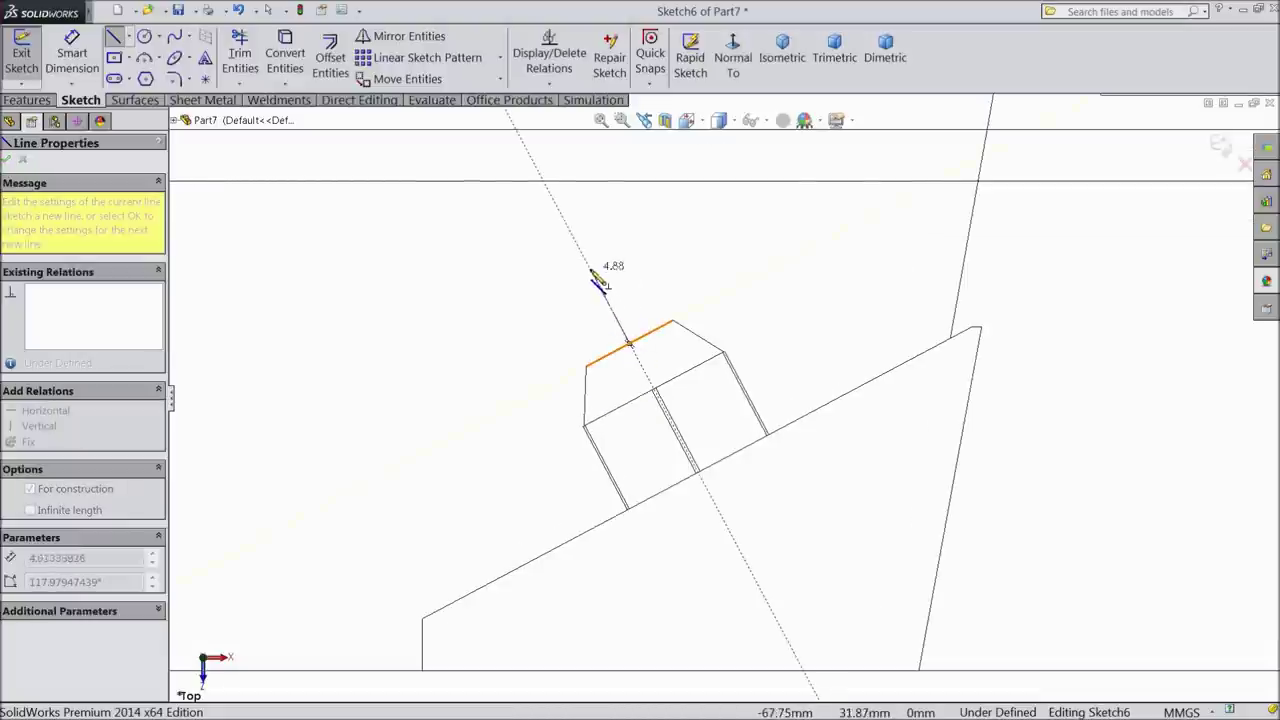
left_click(567, 226)
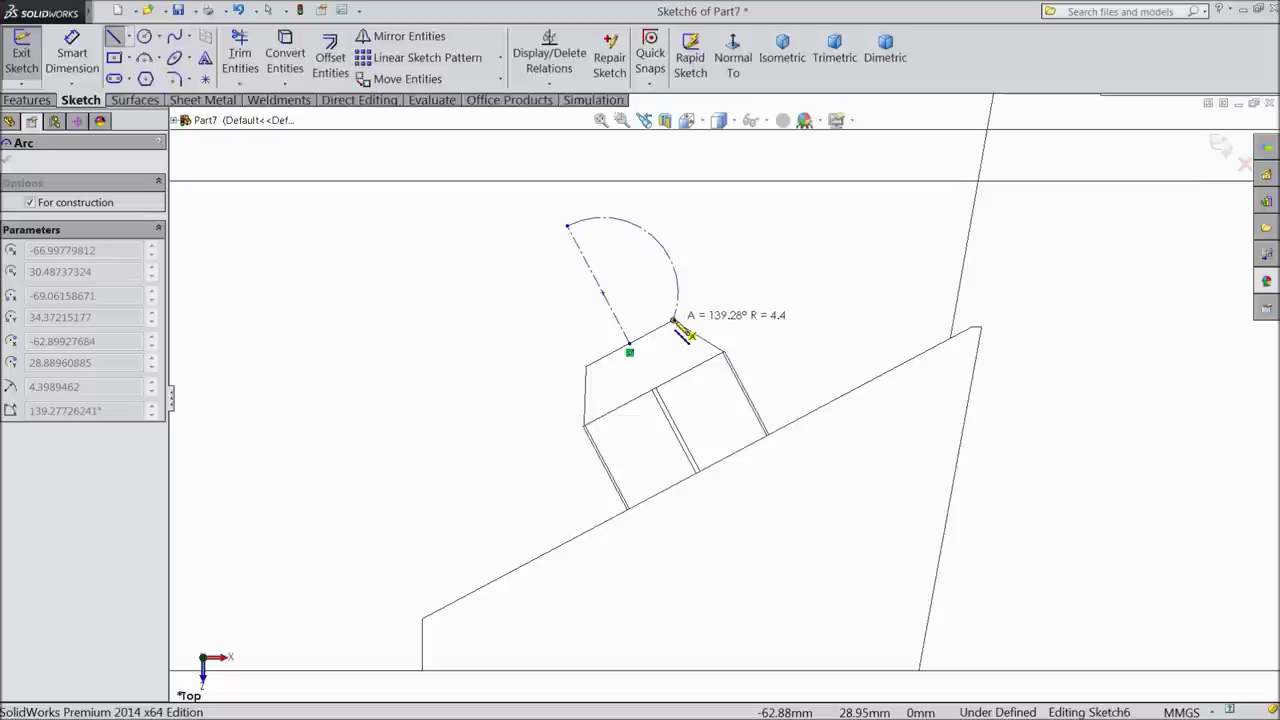
Step: Add a construction arc of about 4.4 mm radius from the centerline's outer end to the end edge's corner, and close the profile along that edge
left_click(674, 322)
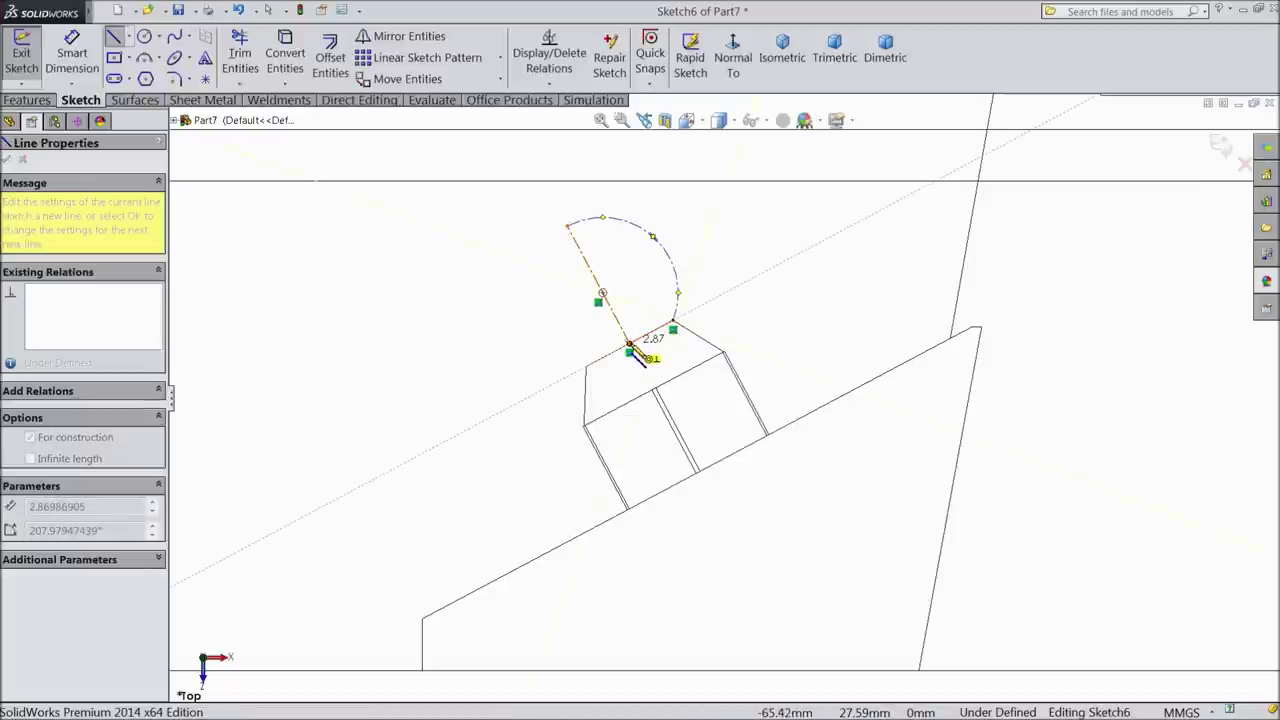
right_click(430, 268)
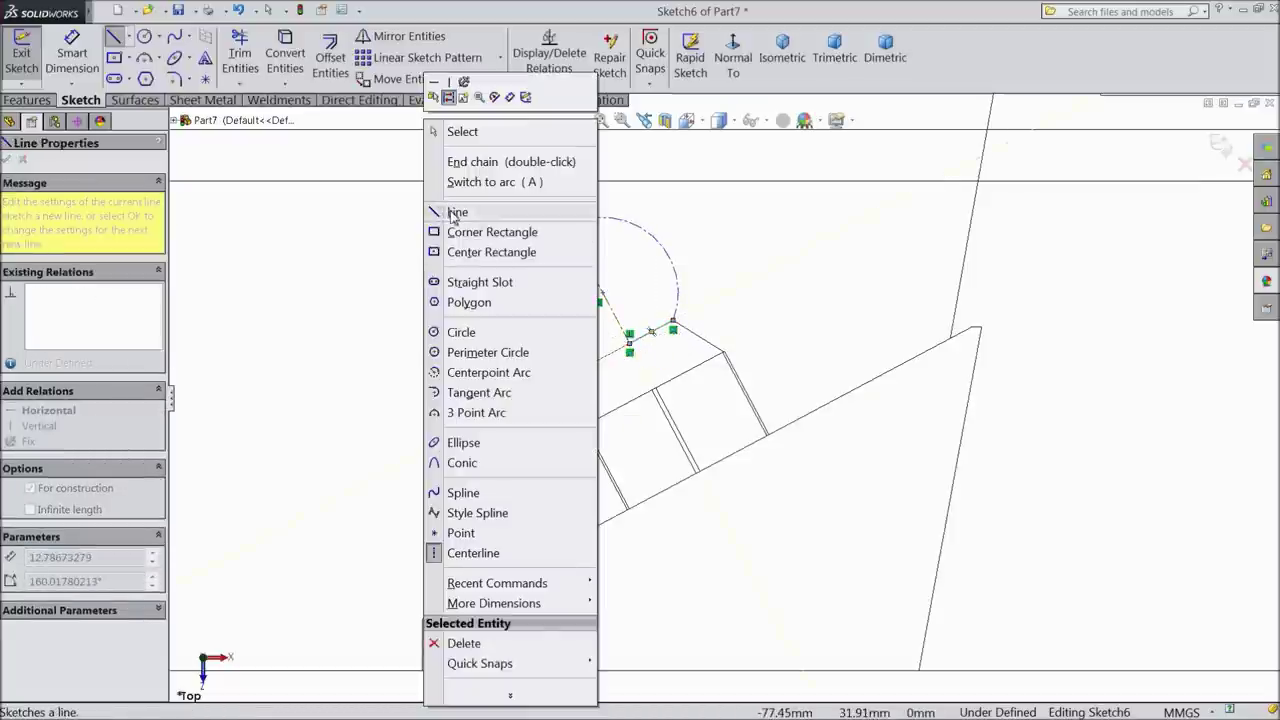
left_click(456, 213)
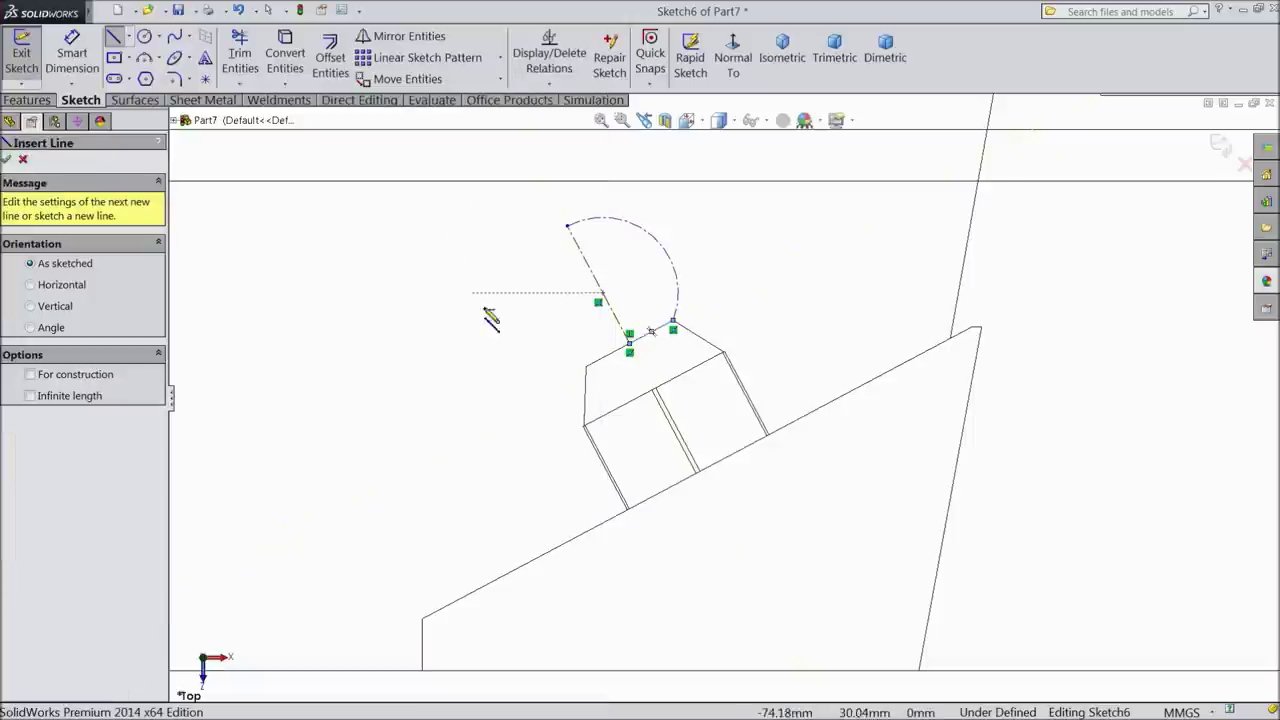
right_click(596, 252)
left_click(504, 148)
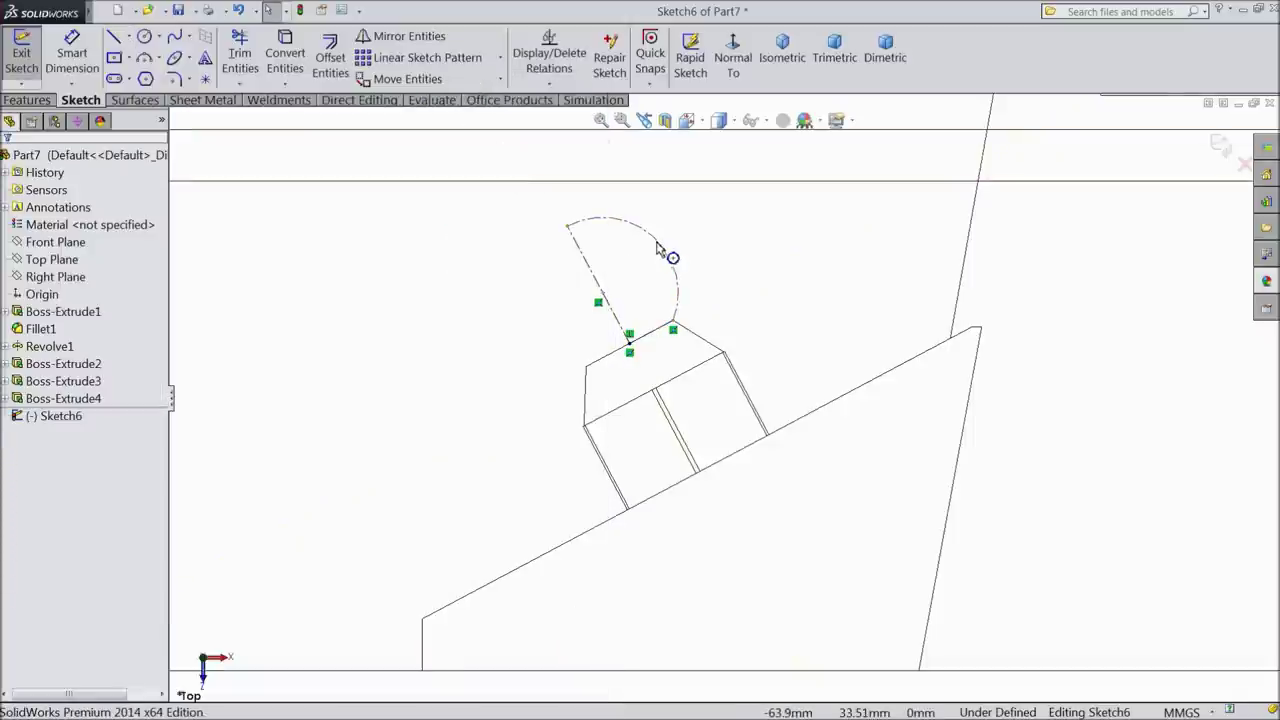